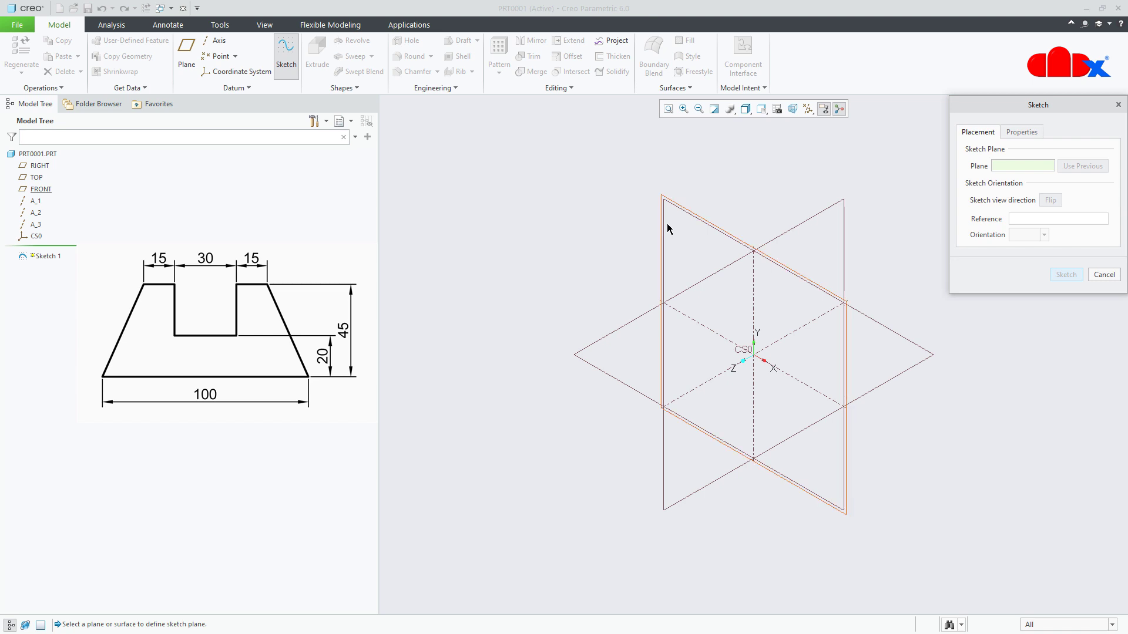
Start a sketch on the FRONT datum plane with RIGHT as the Right orientation reference, and orient the view parallel to the screen
click(667, 228)
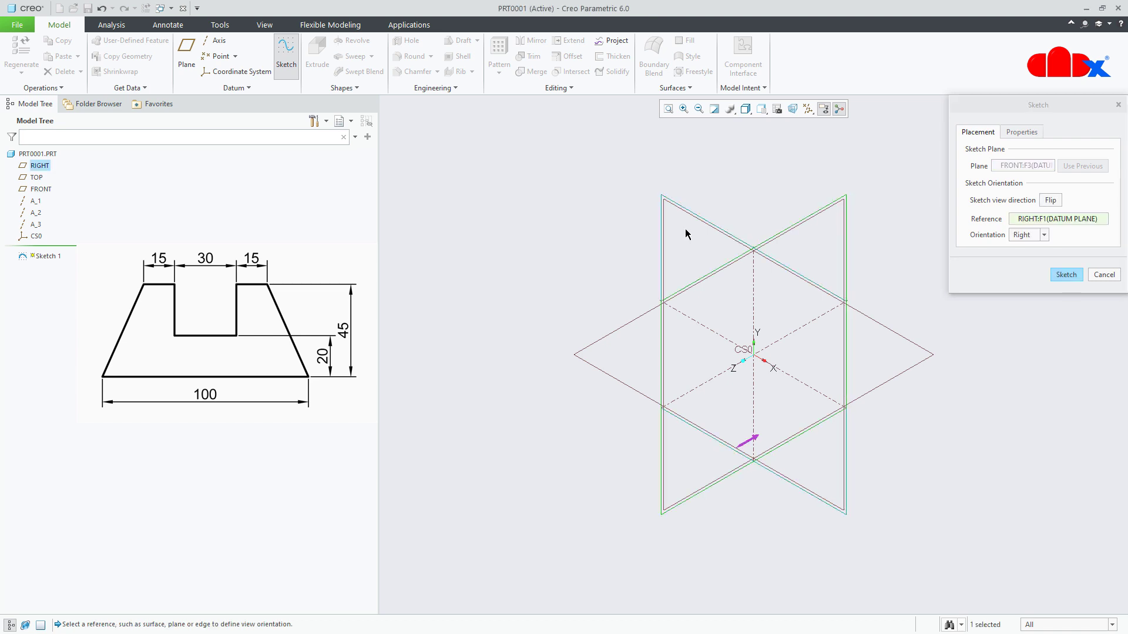
click(1065, 275)
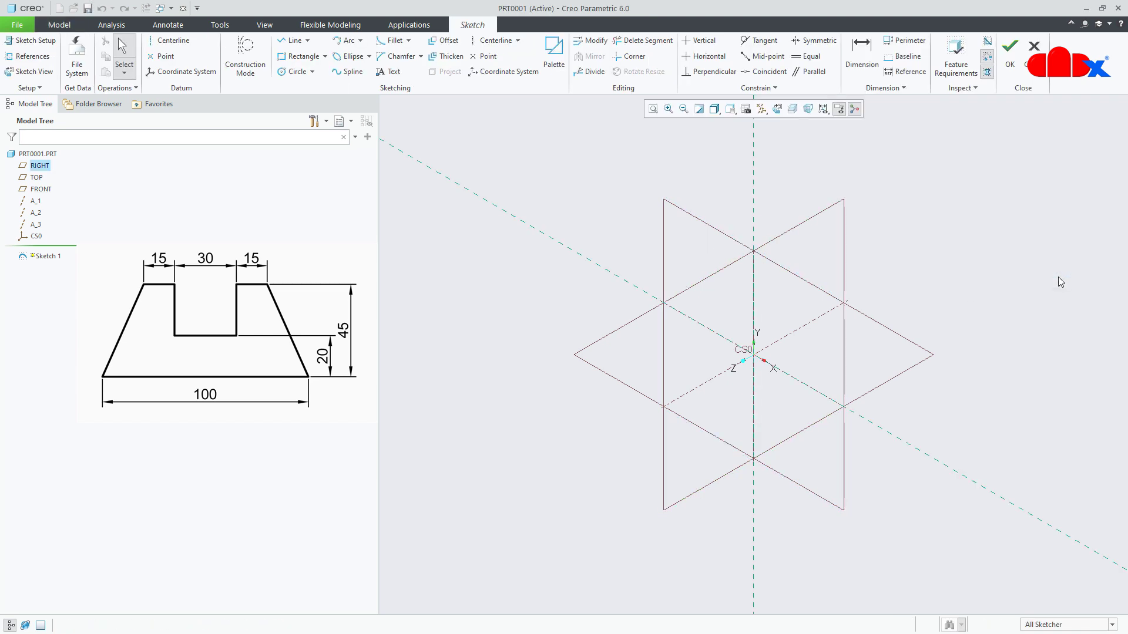
click(776, 110)
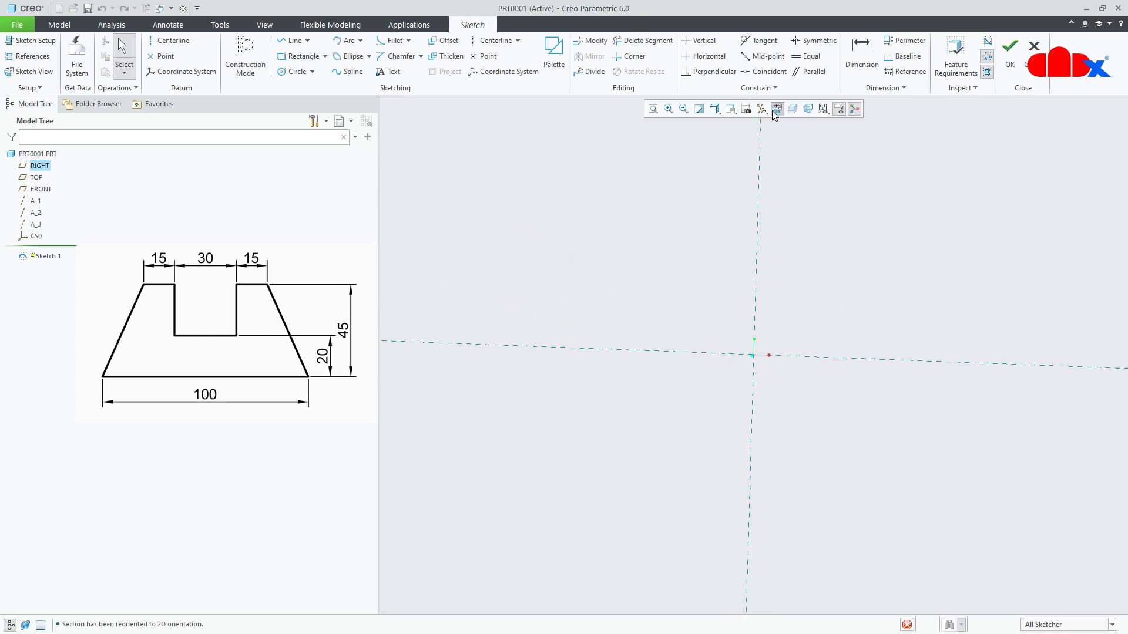
Hide all datum axes, points, coordinate systems and planes, along with the spin center
click(762, 109)
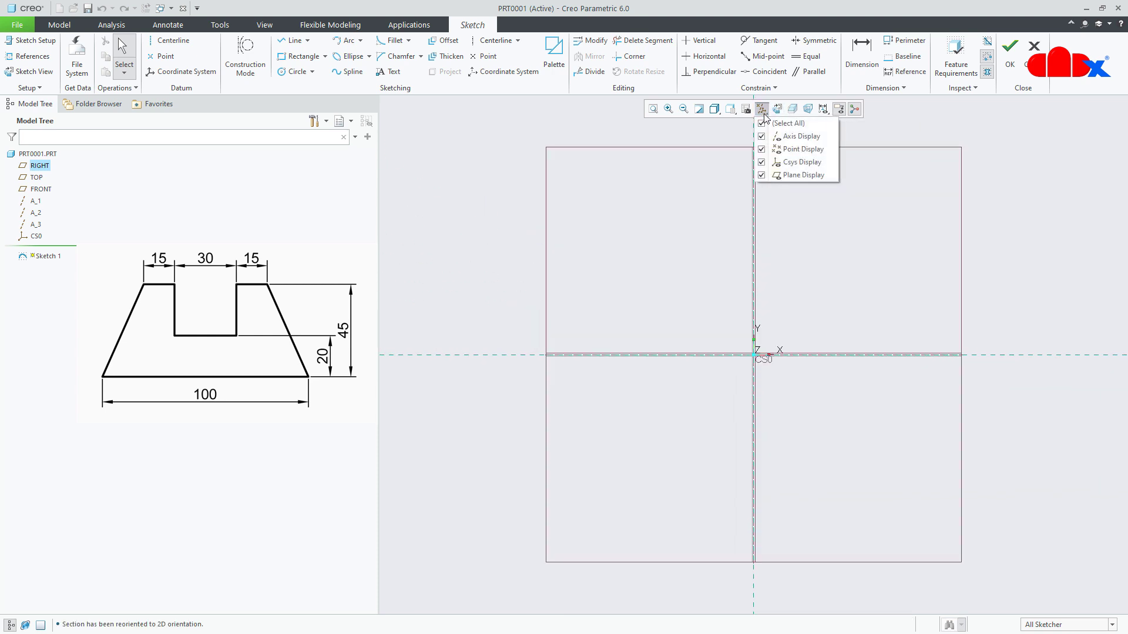
click(762, 123)
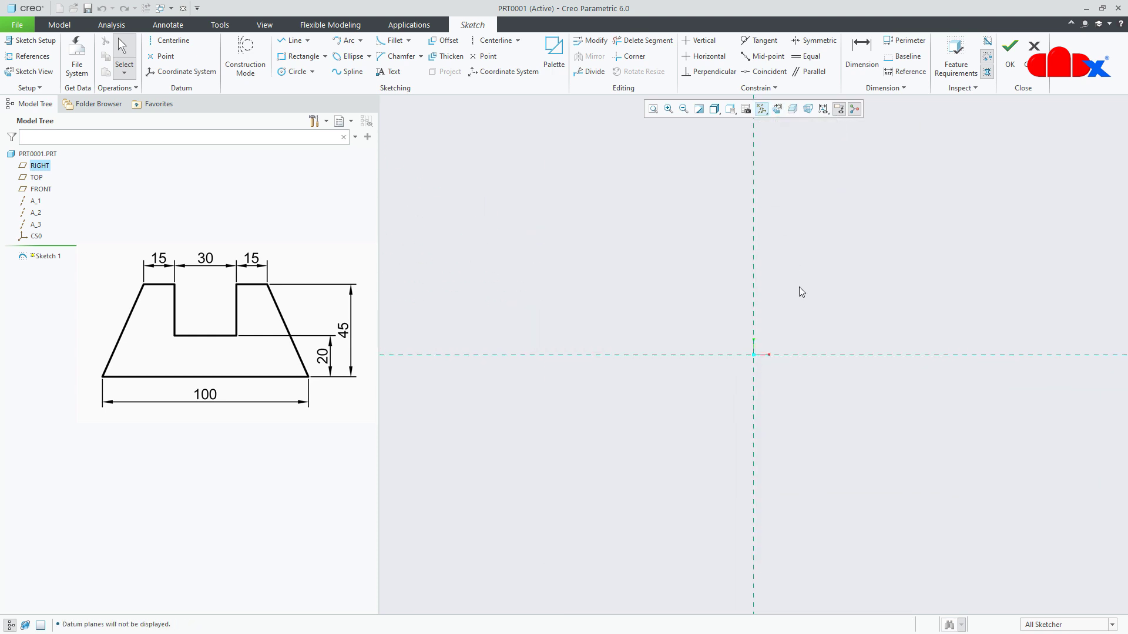
click(843, 110)
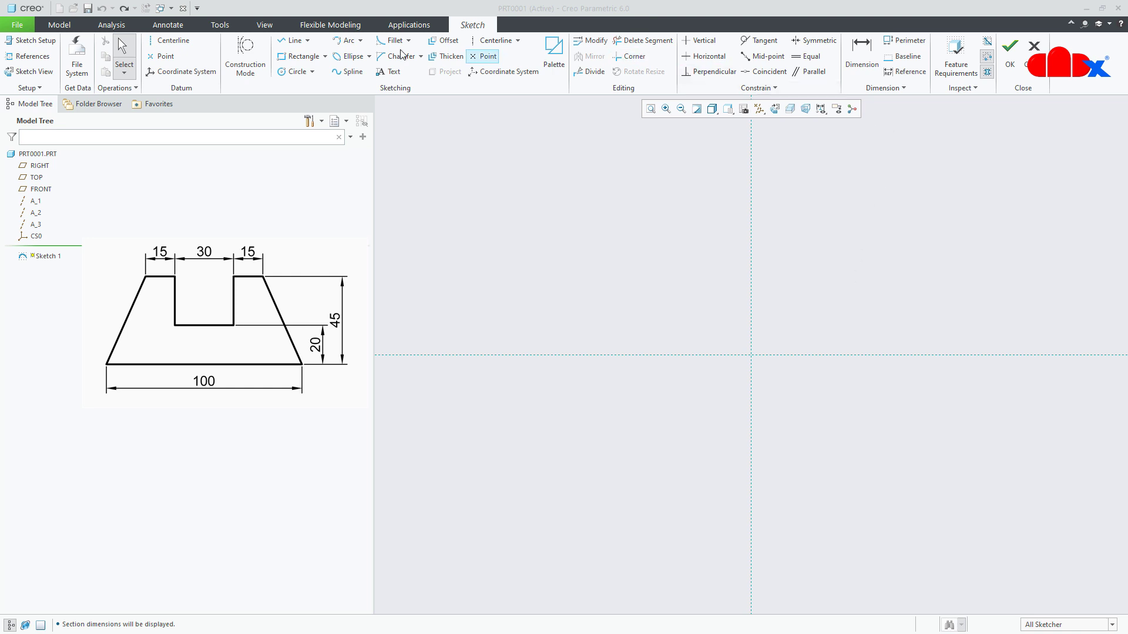
Draw a corner rectangle from the origin, about 183 wide and 75 high, above the horizontal reference
right_click(800, 295)
click(842, 316)
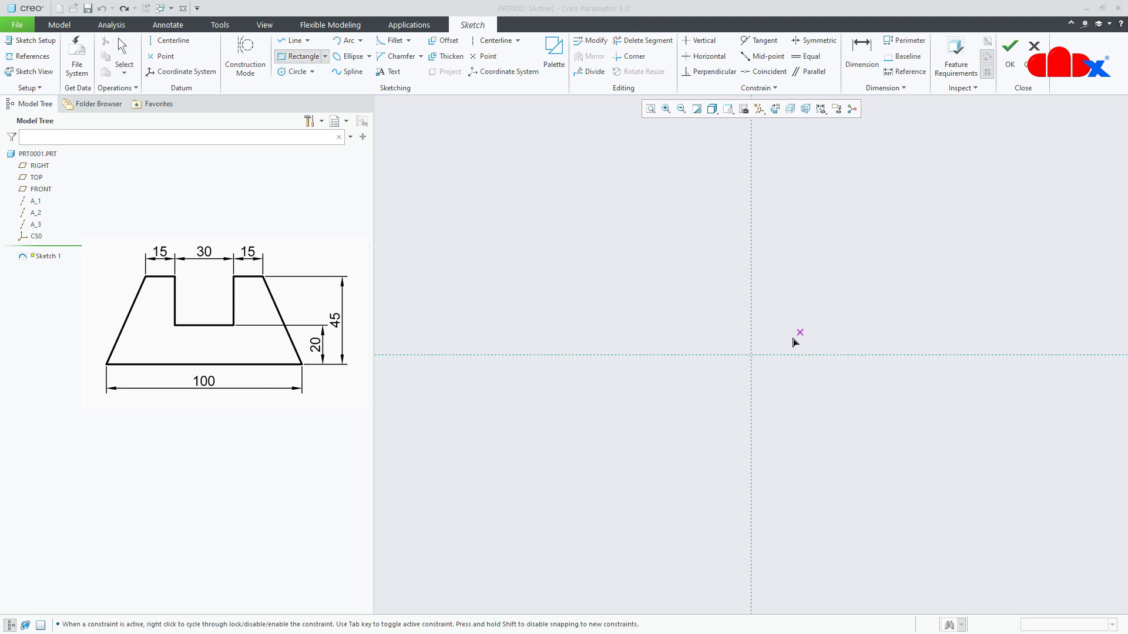
click(751, 355)
click(902, 295)
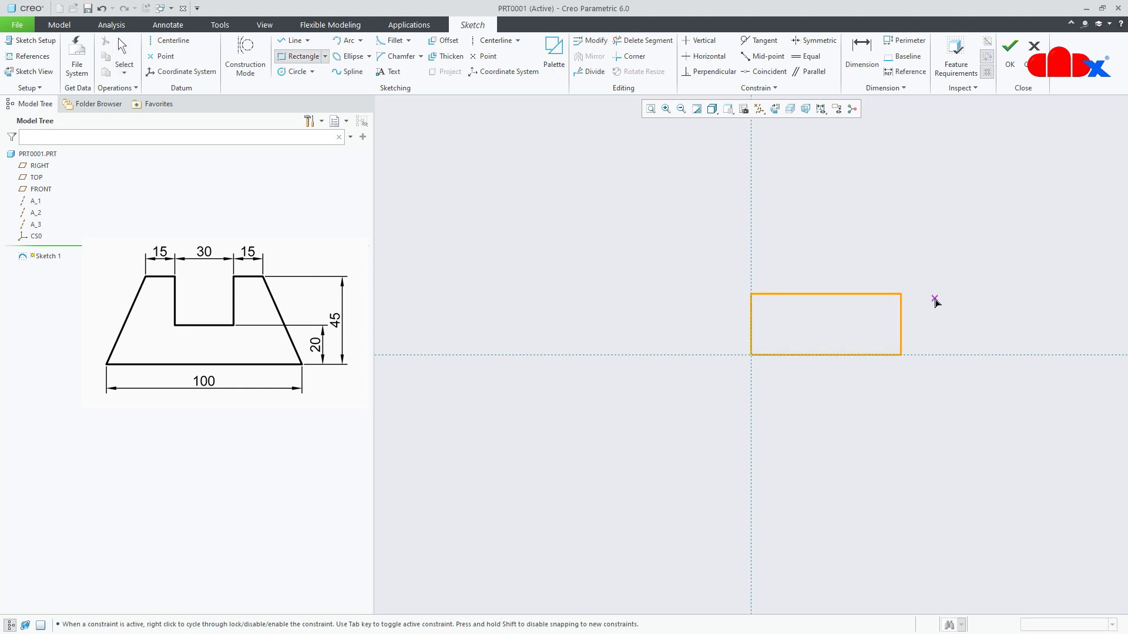
middle_click(937, 302)
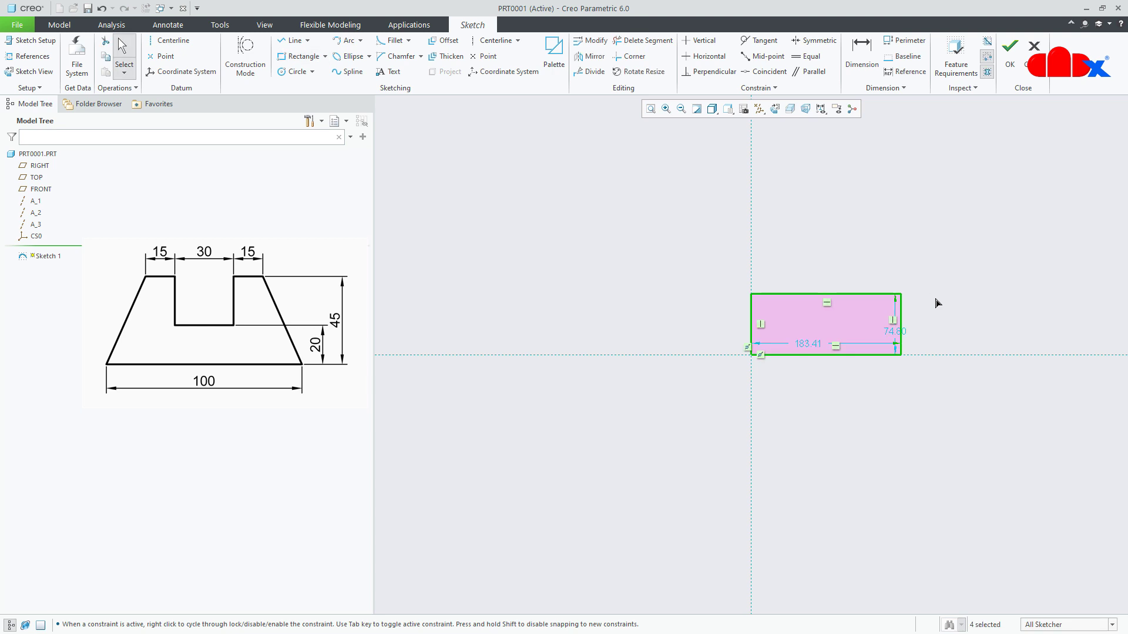
Inspect the rectangle's edges and constraints, and move its width and height dimensions outside the outline
click(860, 295)
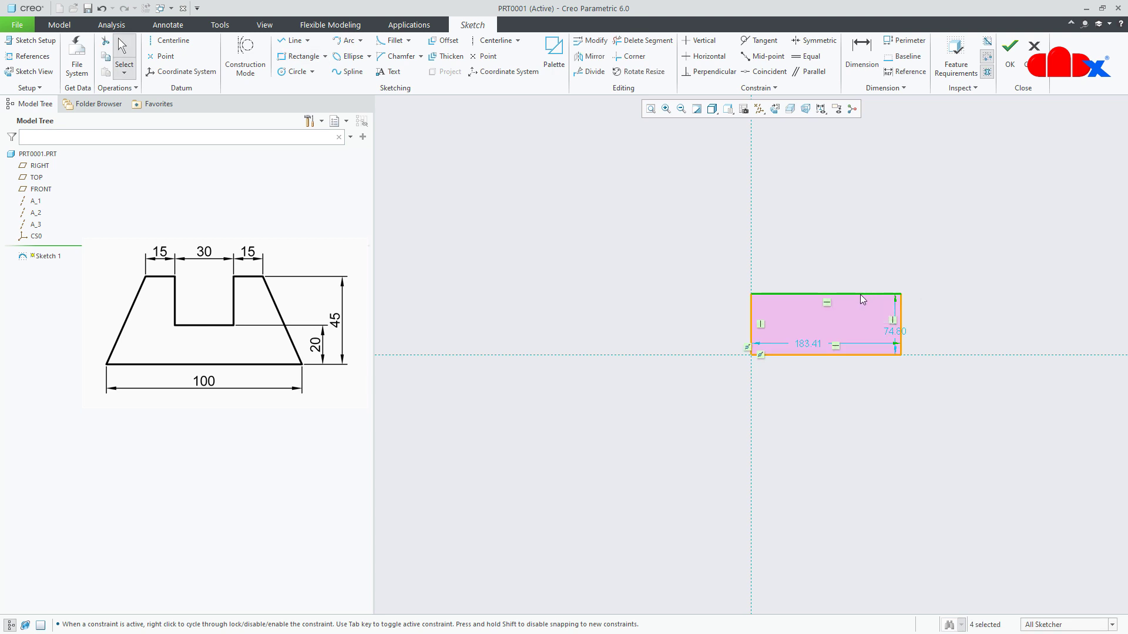
click(787, 354)
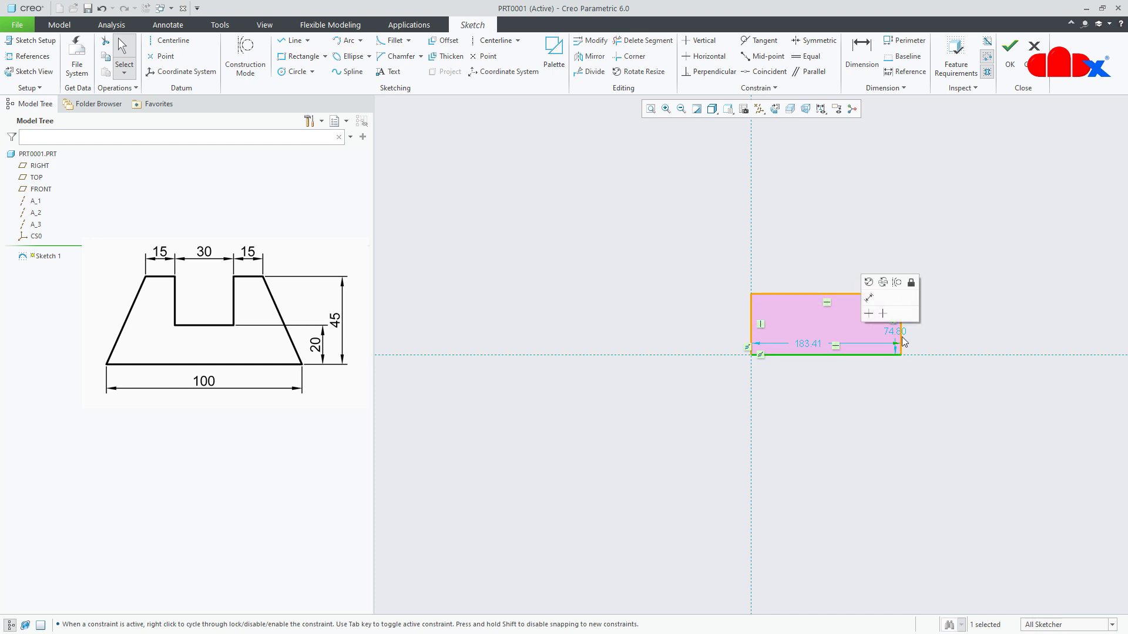
click(925, 331)
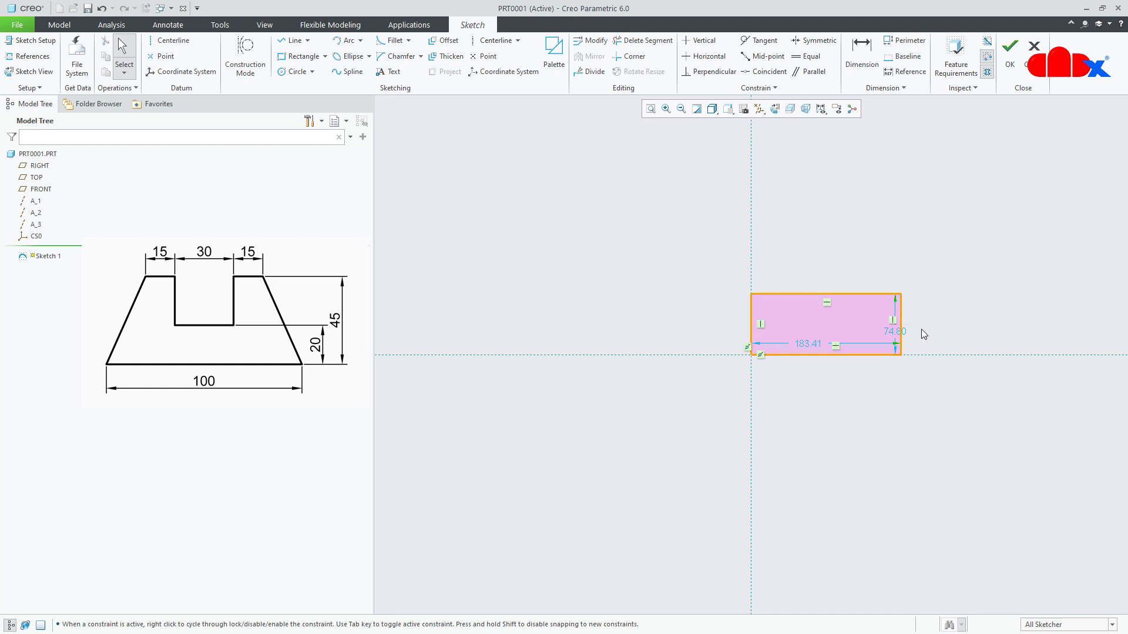
click(892, 320)
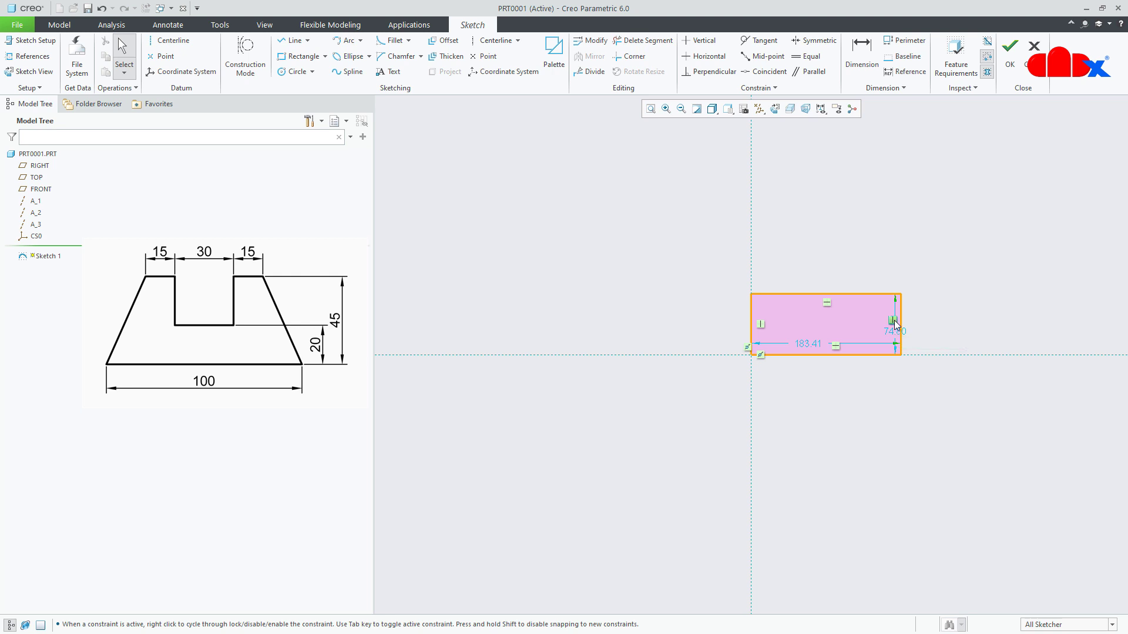
click(827, 303)
click(842, 364)
drag(810, 346, 815, 374)
drag(896, 332, 934, 329)
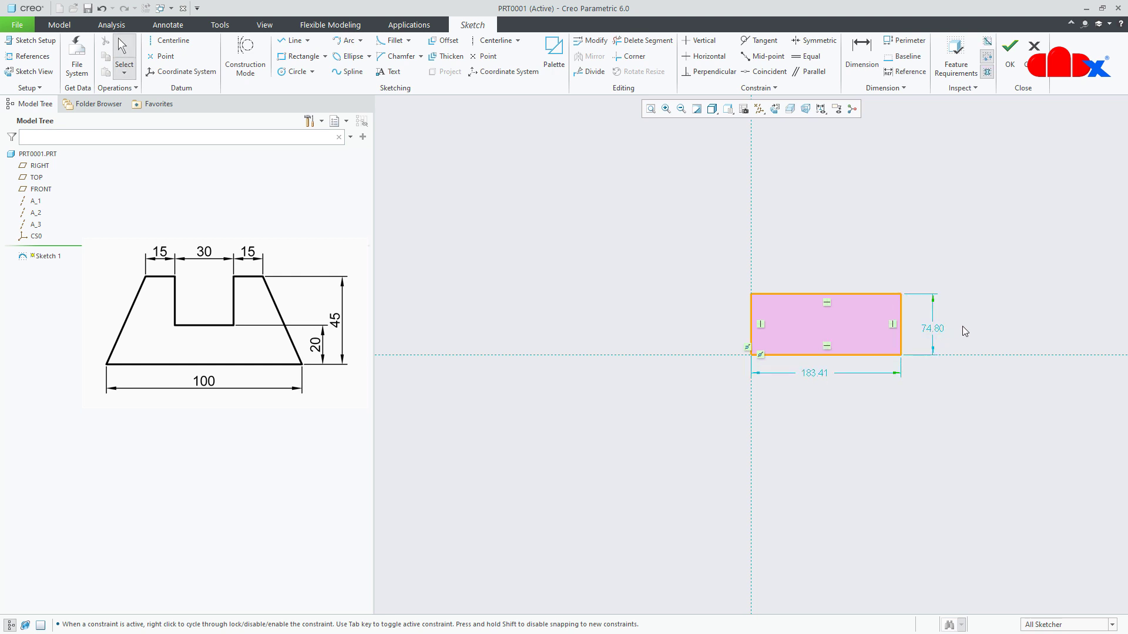
Undo the dimension moves and the rectangle
key(ctrl+z)
key(ctrl+z)
key(ctrl+z)
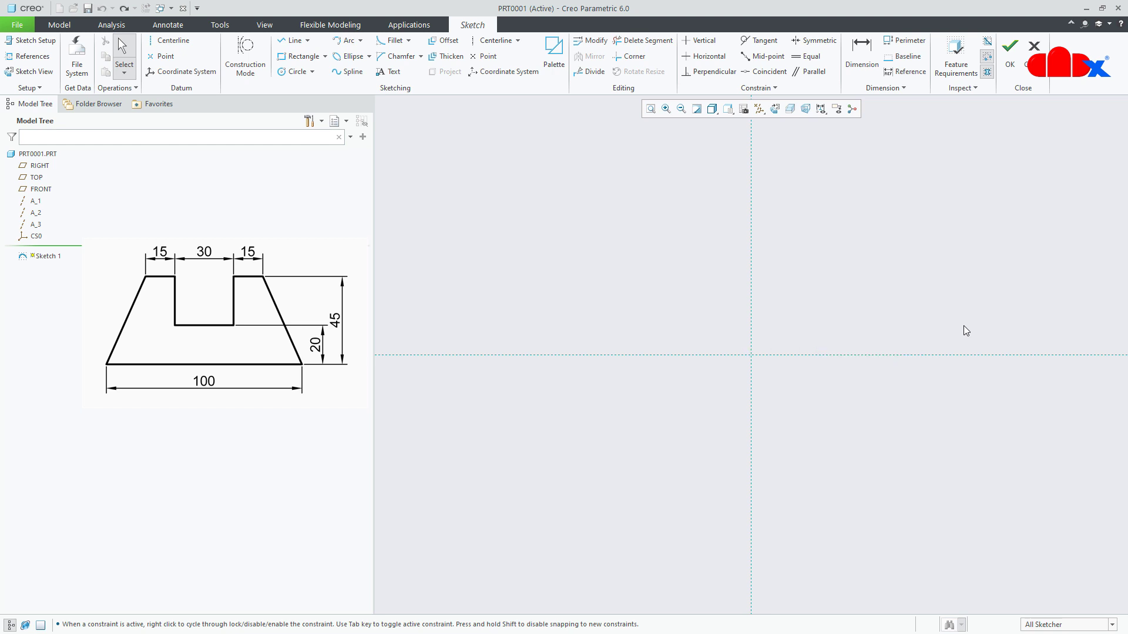
Draw a closed L-shaped line profile with its corner at the origin, about 160 wide and 140 high, with a horizontal leg about 50 thick
right_click(963, 331)
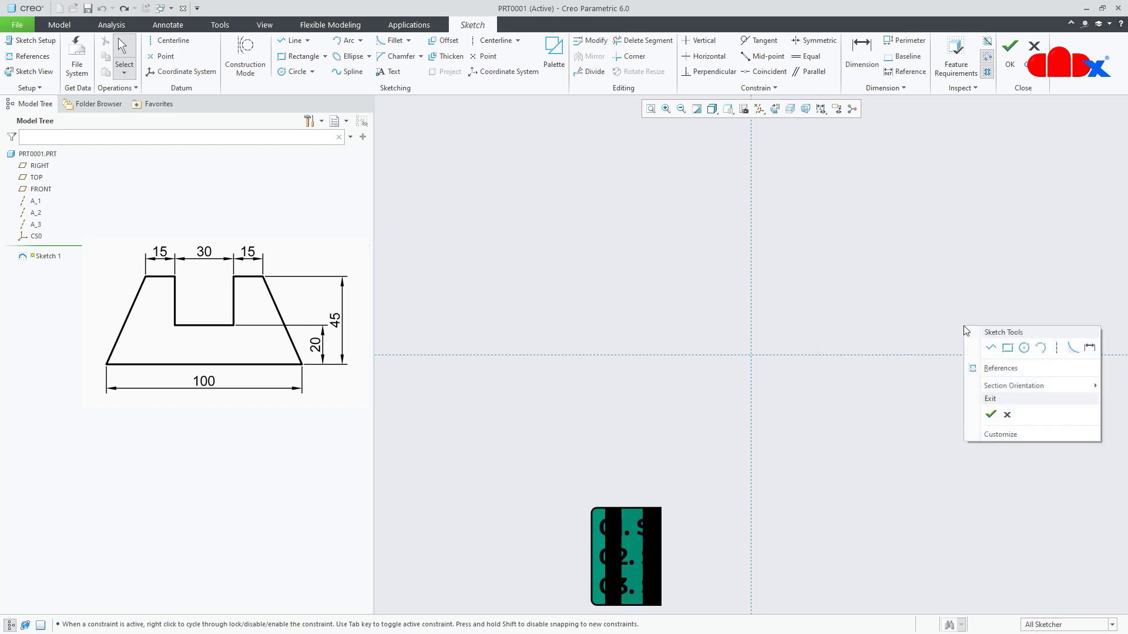
click(987, 351)
click(750, 239)
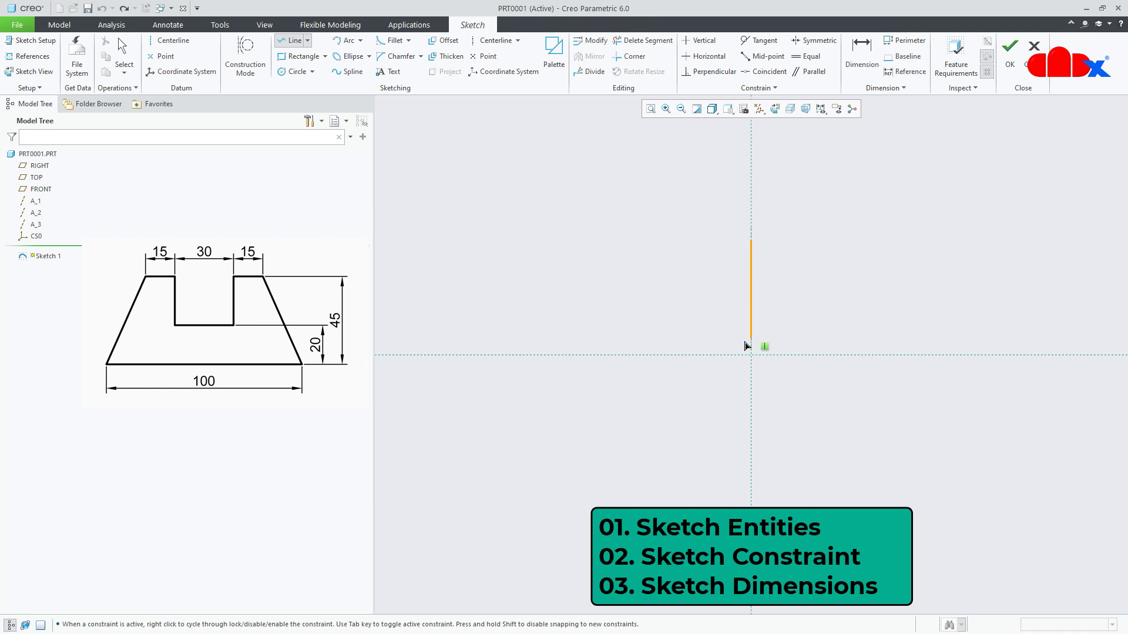
click(745, 354)
click(881, 354)
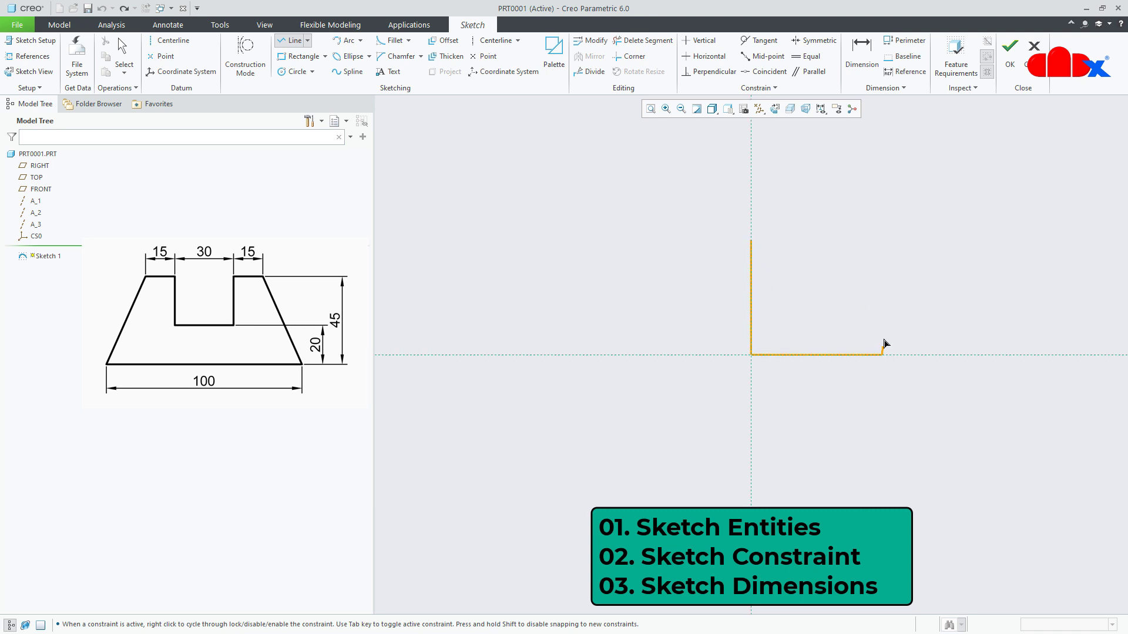
click(881, 314)
click(796, 315)
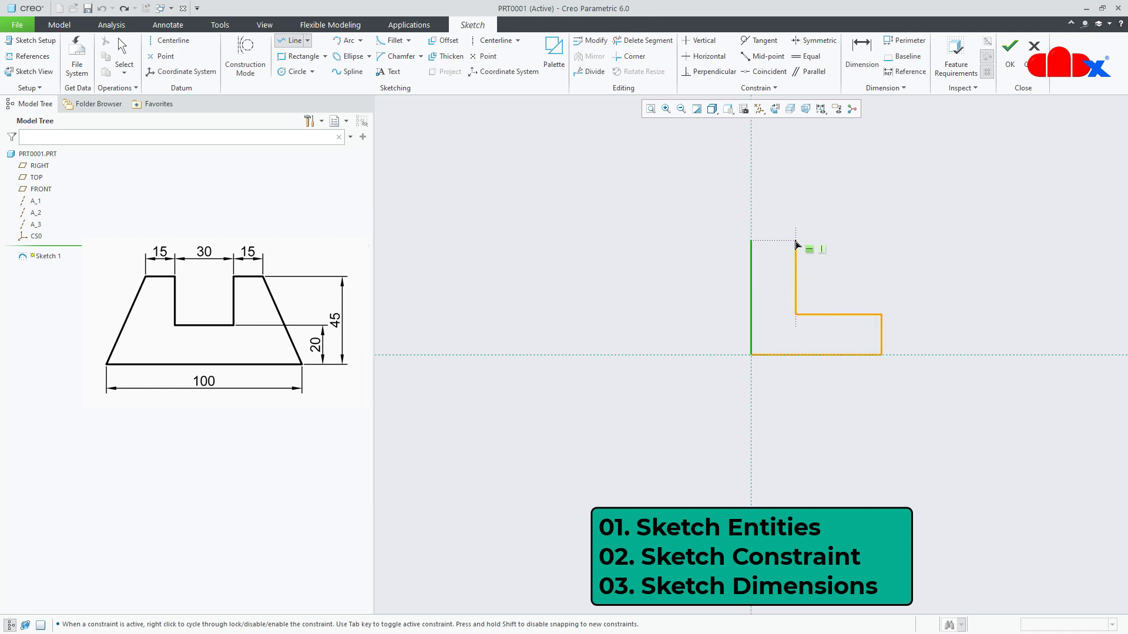
click(796, 241)
click(752, 240)
middle_click(768, 274)
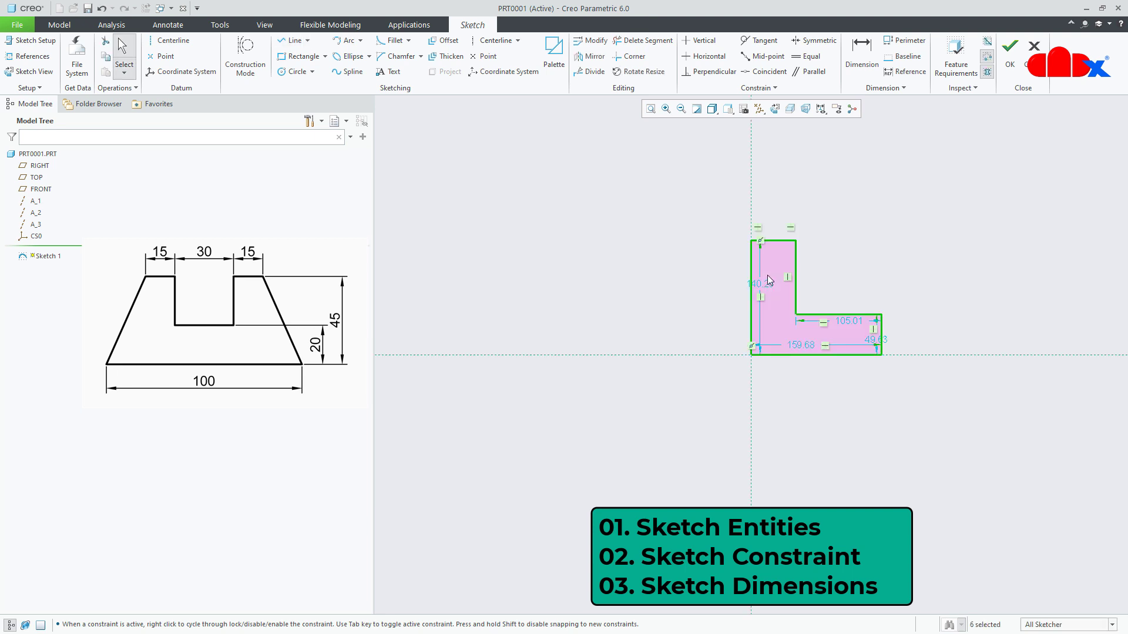
Turn off the sketch dimensions display so only the geometry and constraints are shown
click(790, 228)
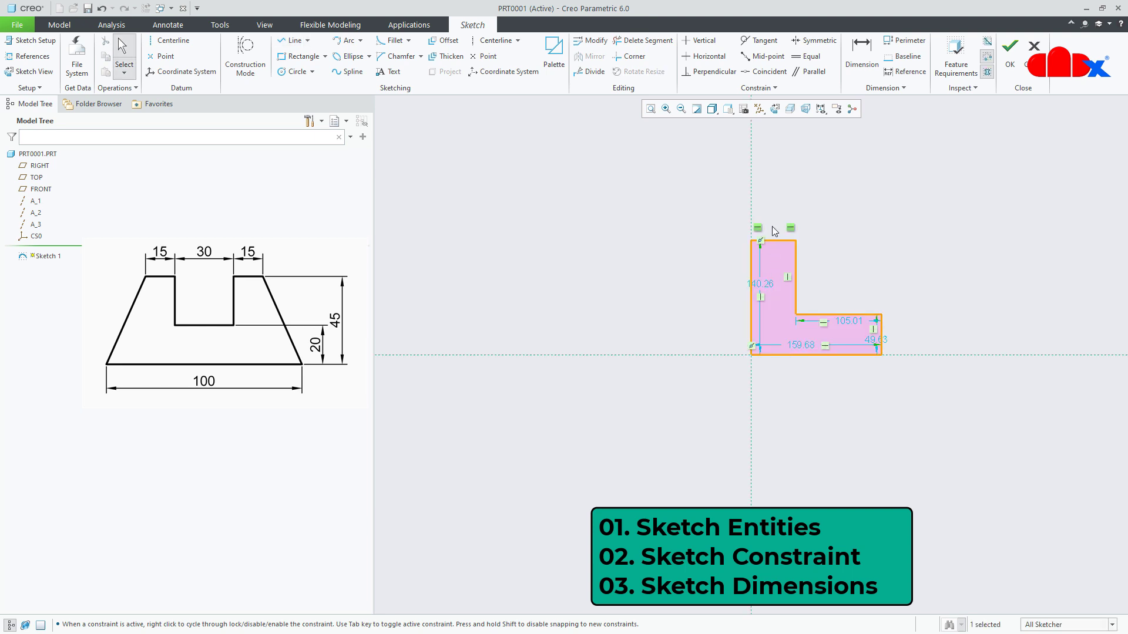
click(840, 245)
click(821, 109)
click(824, 138)
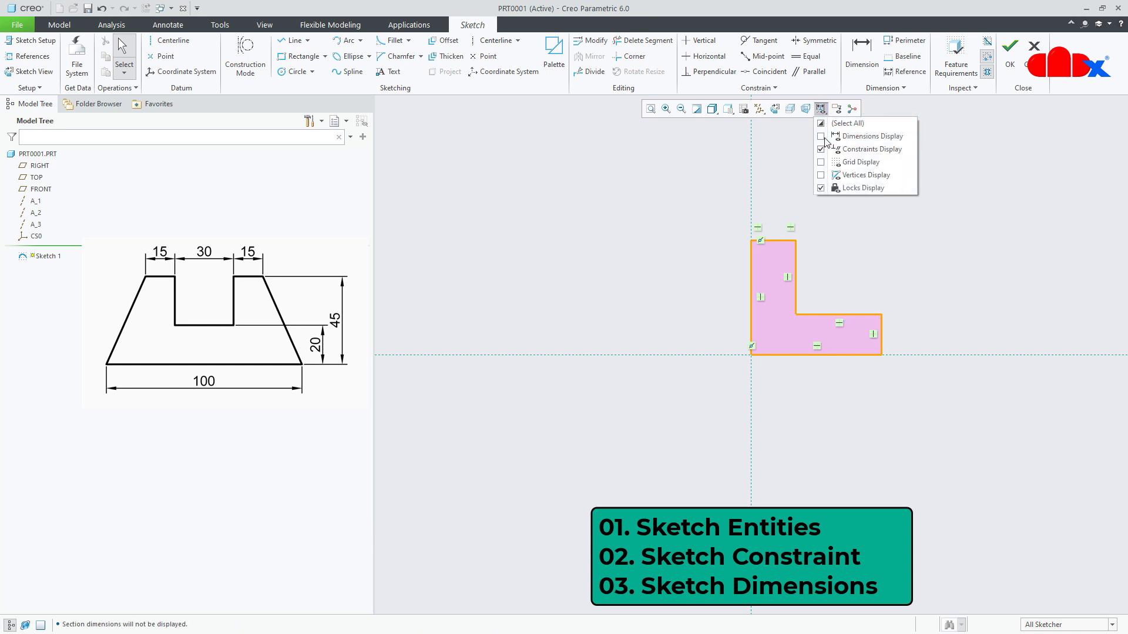
click(850, 245)
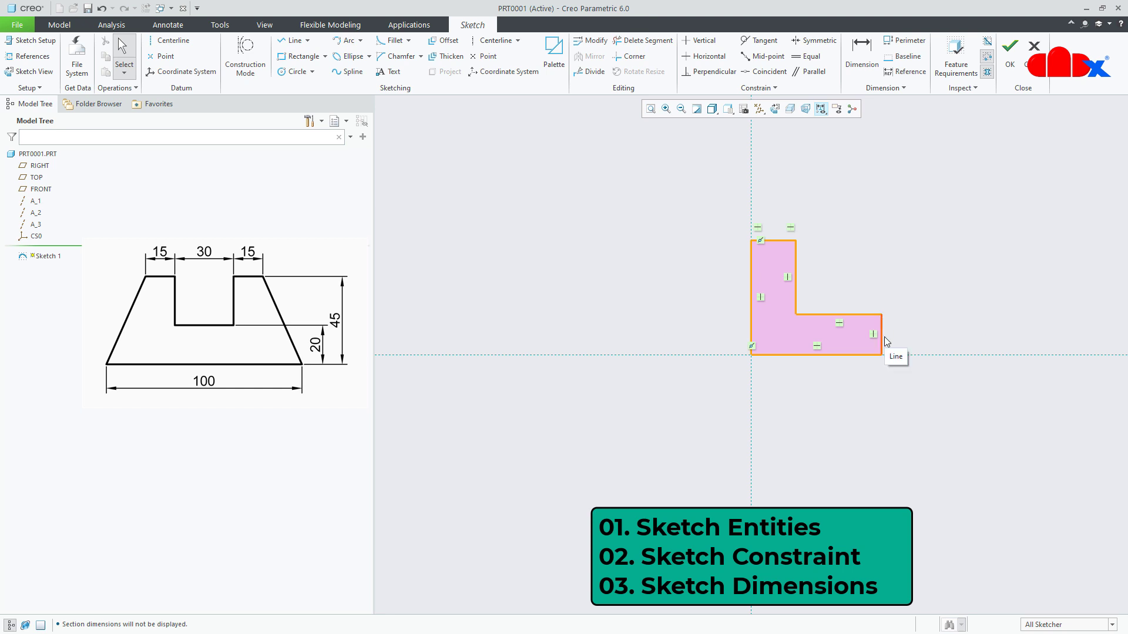
Apply an Equal constraint between the L profile's short top edge and its short end edge on the horizontal leg
click(783, 242)
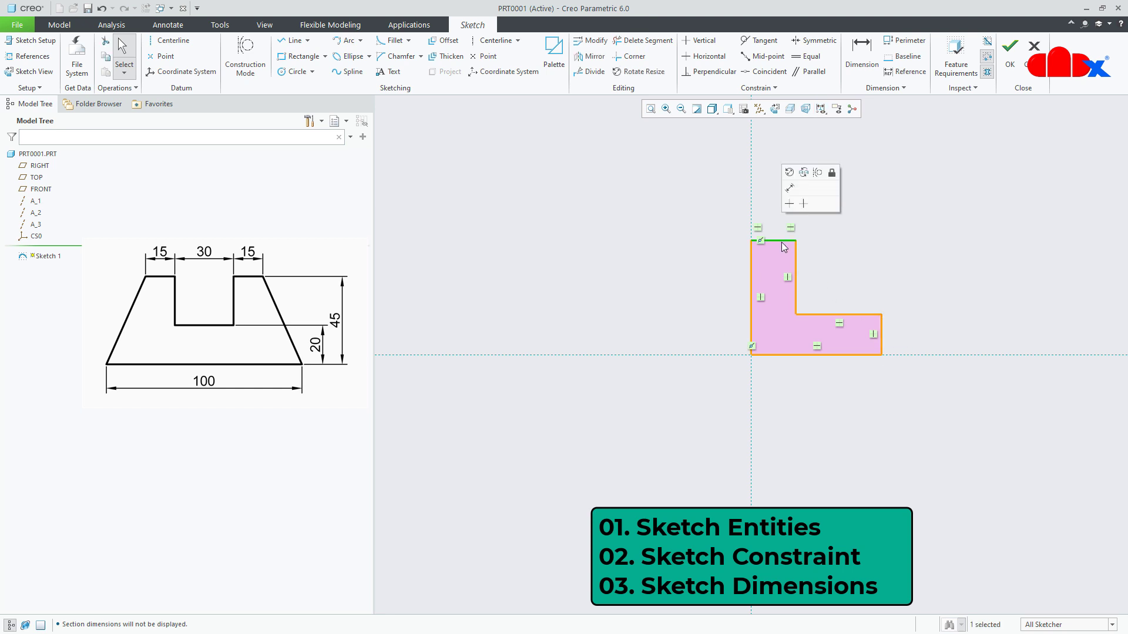
click(810, 58)
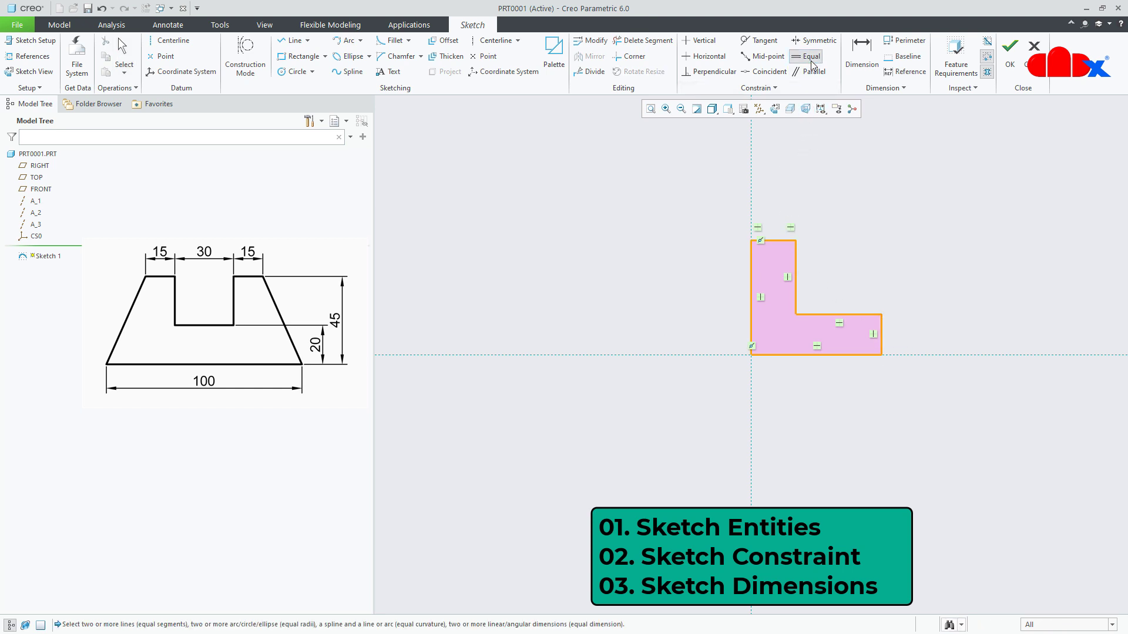
click(781, 241)
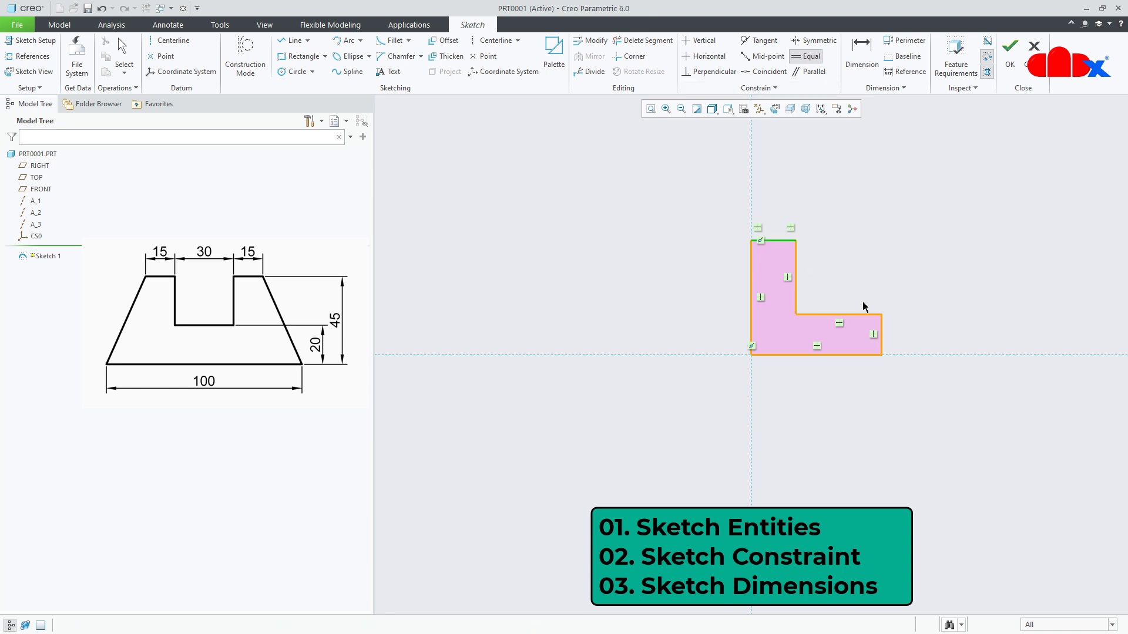
click(881, 334)
middle_click(924, 328)
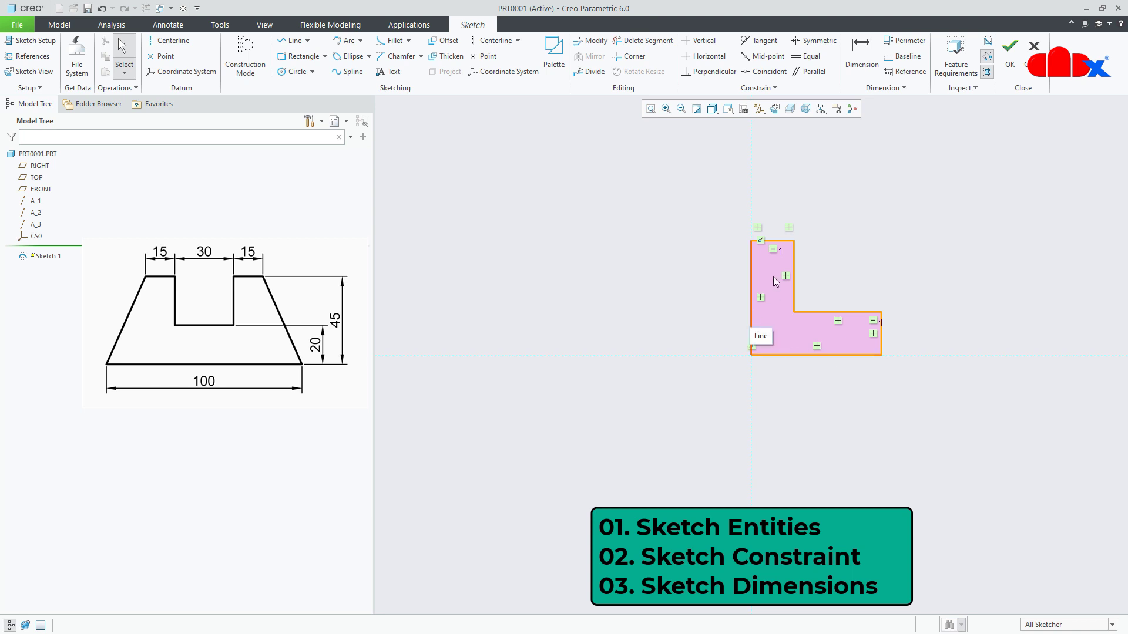
Make the L profile's long vertical edge and long bottom edge equal in length
click(808, 57)
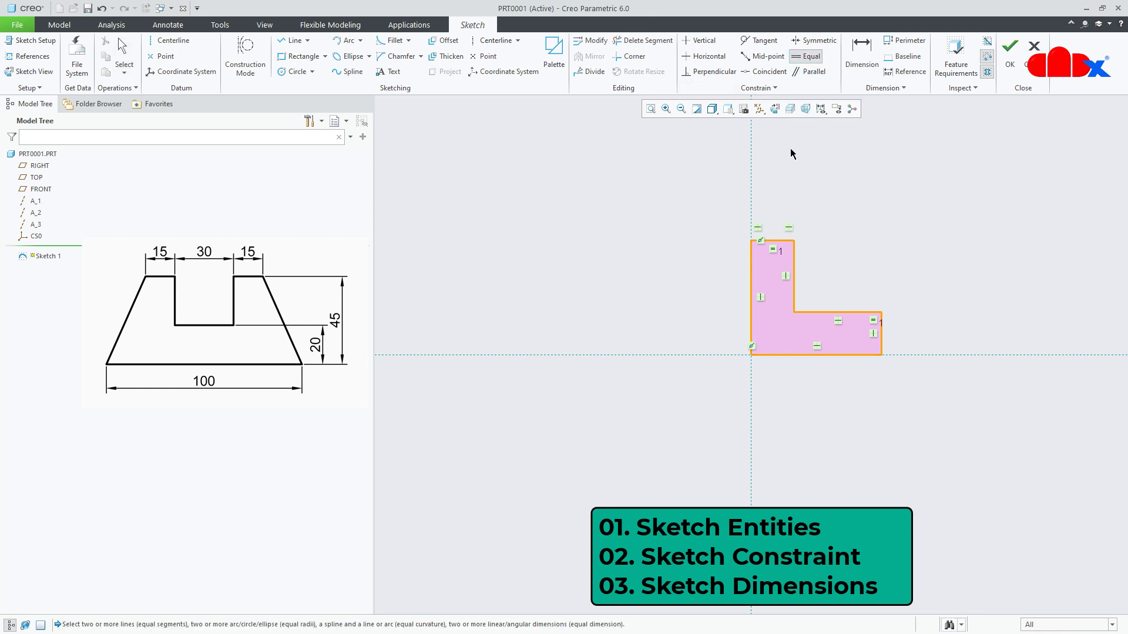
click(754, 281)
click(804, 354)
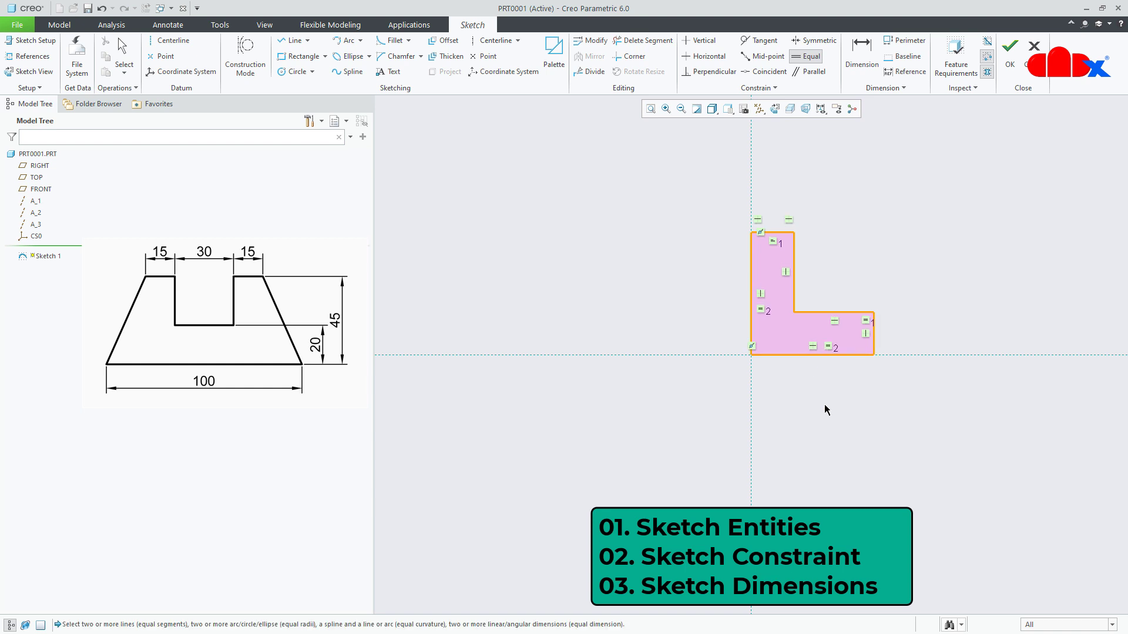
middle_click(824, 404)
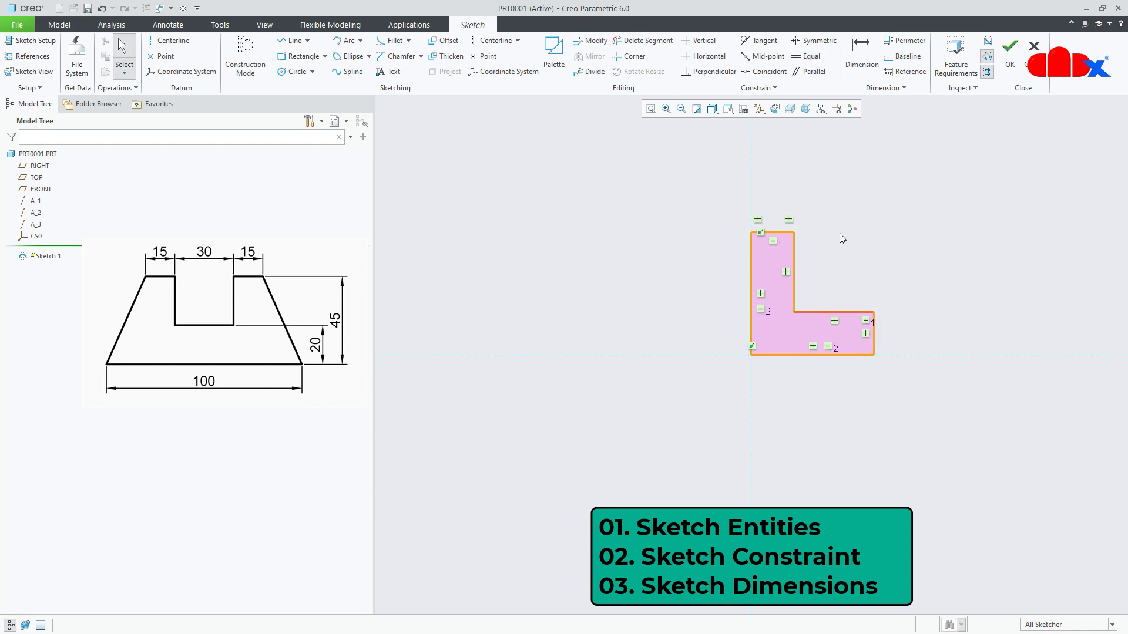
Turn the sketch dimensions display back on and move the overall height and leg thickness dimensions outside the profile
click(820, 109)
click(821, 137)
click(832, 263)
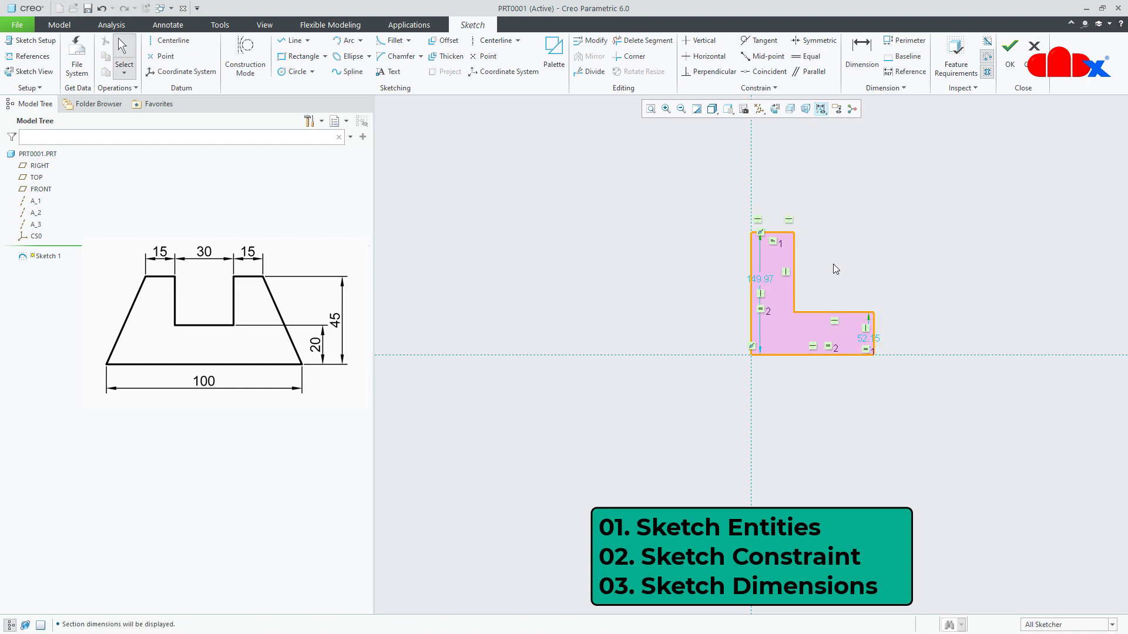
drag(759, 280, 696, 293)
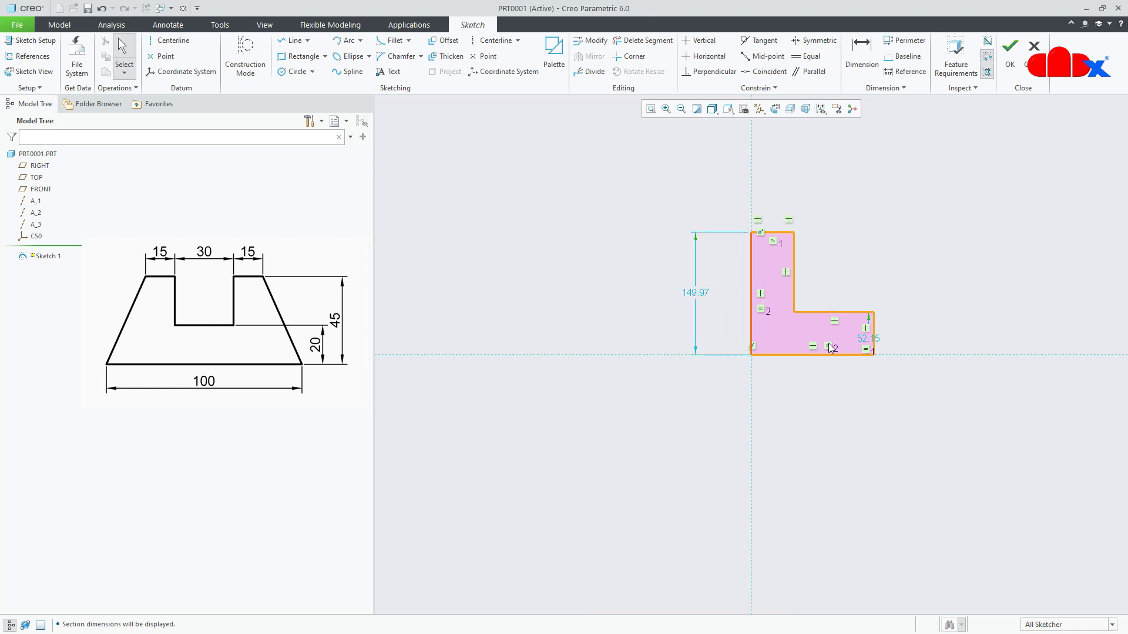
drag(868, 339, 910, 342)
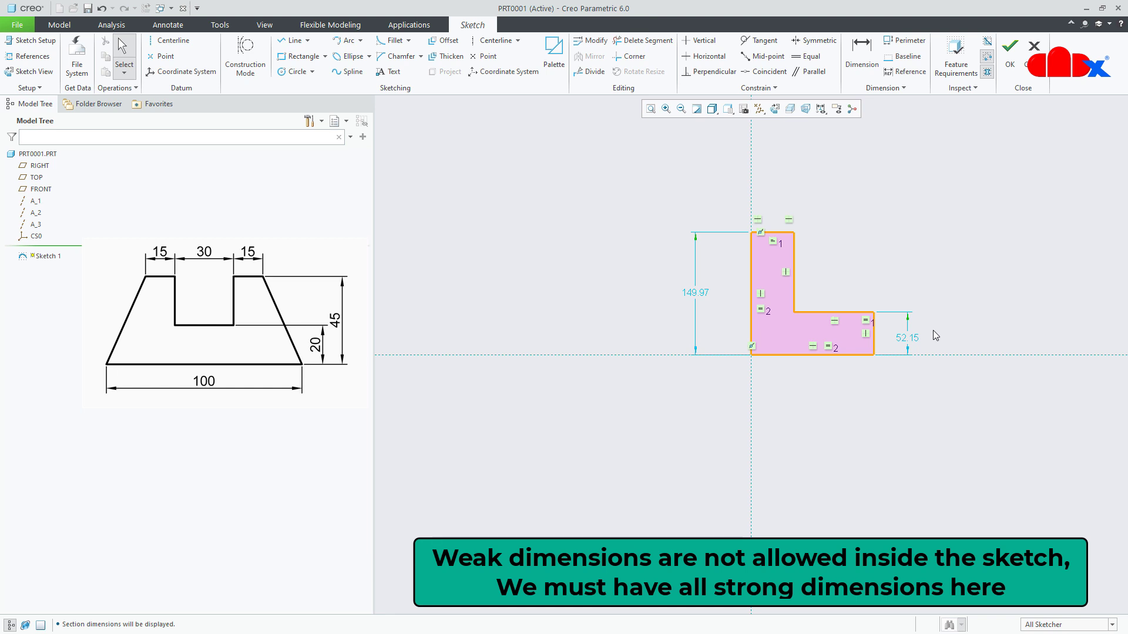
Add a strong dimension of 150 to the L profile's long vertical edge
click(862, 54)
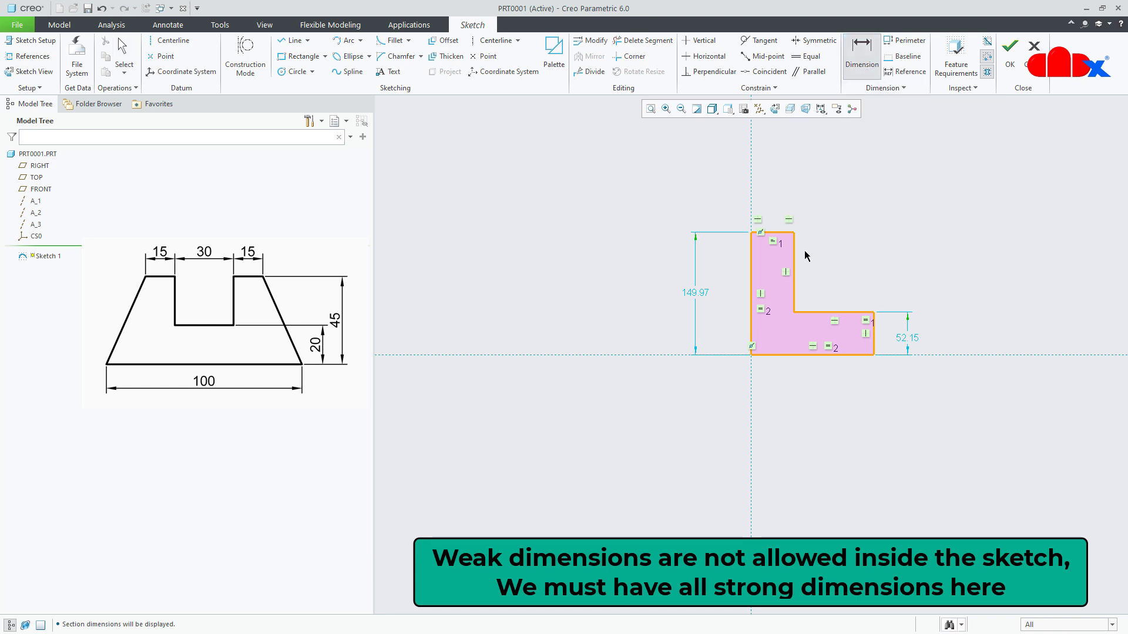
click(752, 288)
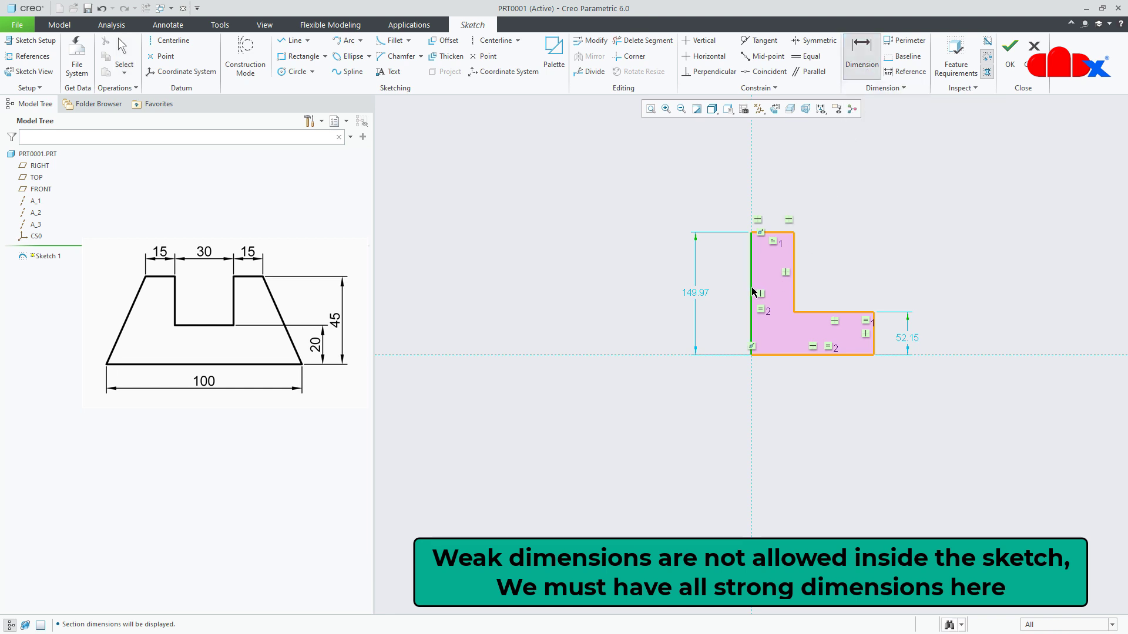
middle_click(722, 296)
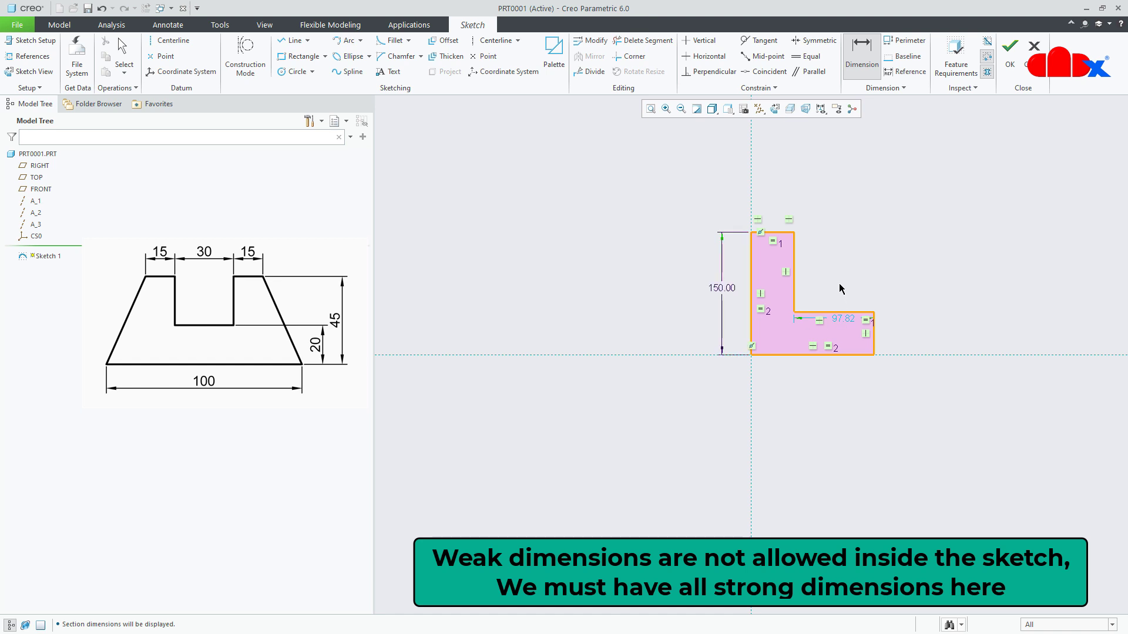
middle_click(839, 320)
Move the horizontal leg's inner edge dimension above the leg, make it strong and set it to 100
drag(839, 319, 837, 287)
click(900, 294)
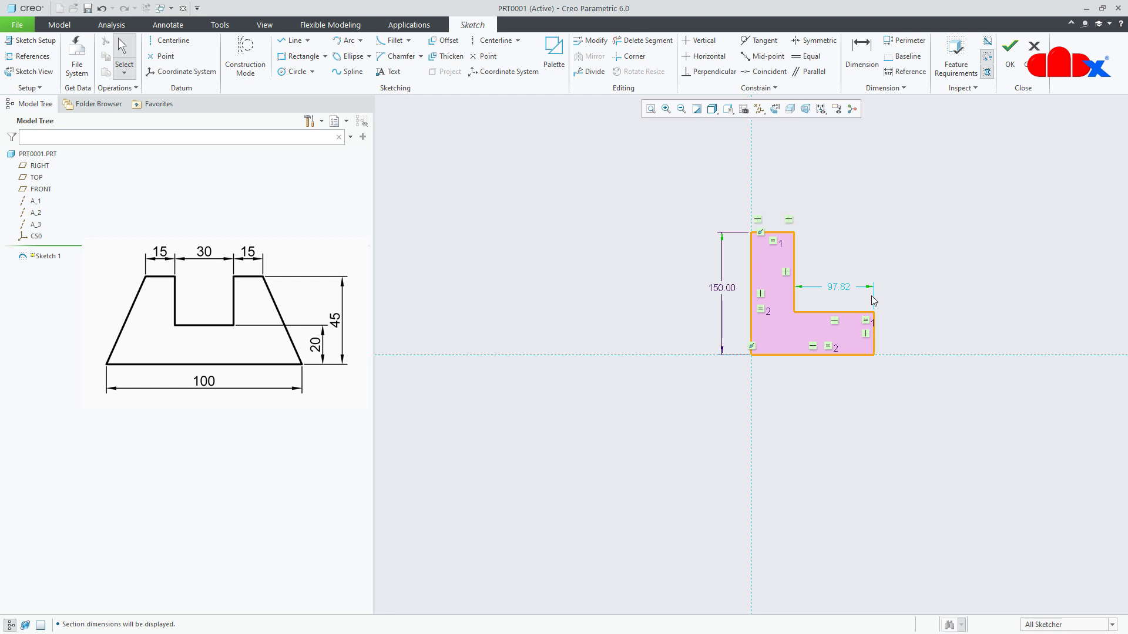
click(843, 291)
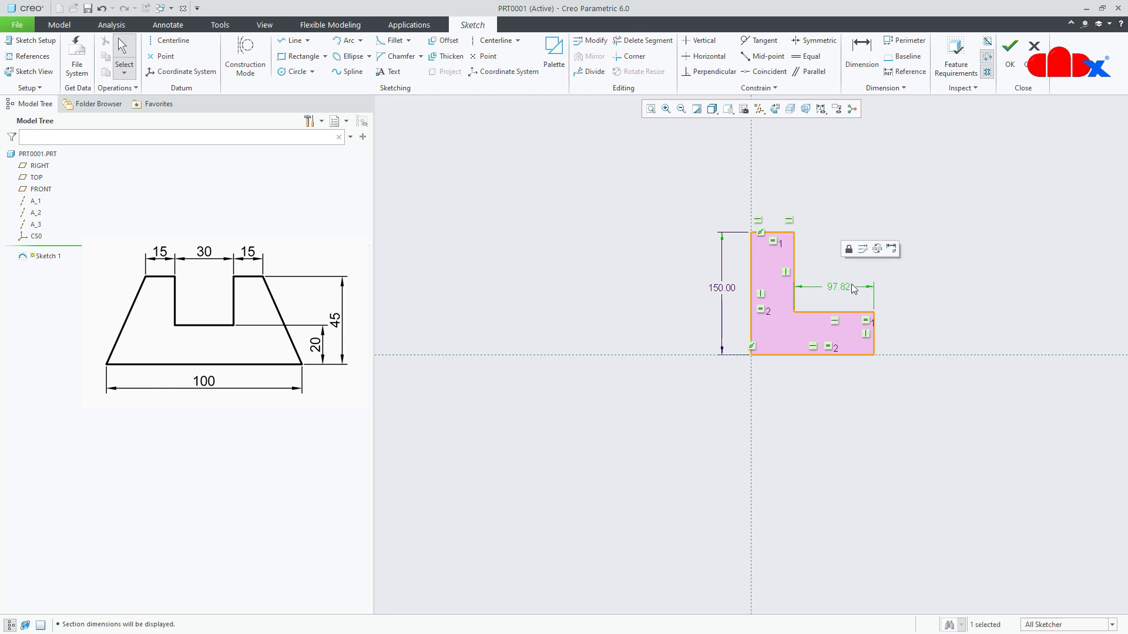
click(892, 249)
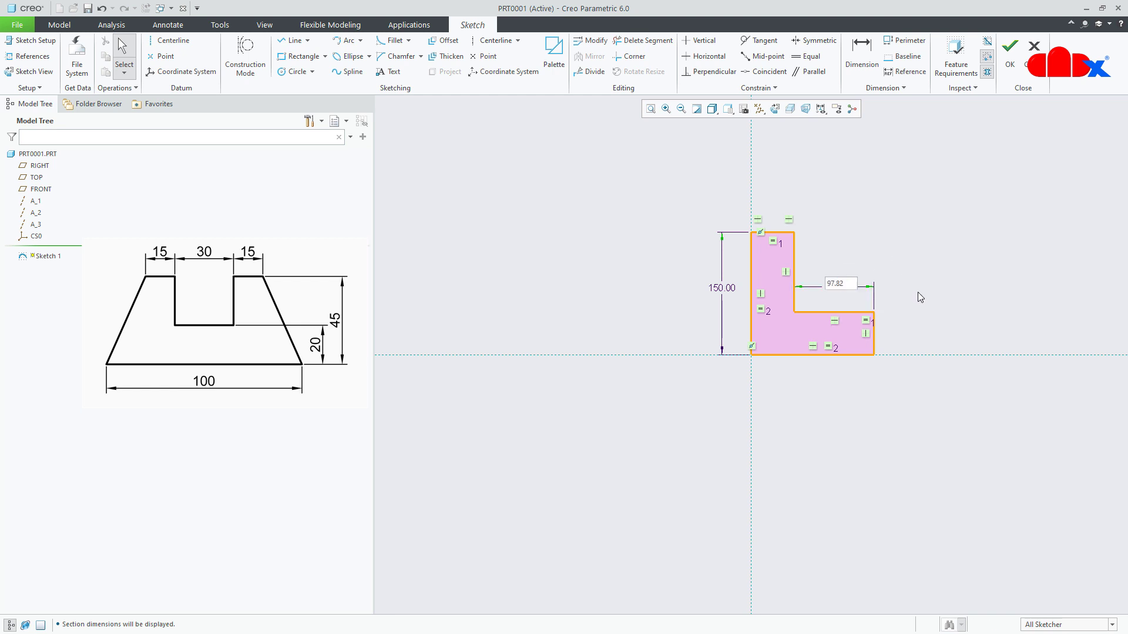
double_click(850, 283)
text(100)
key(Return)
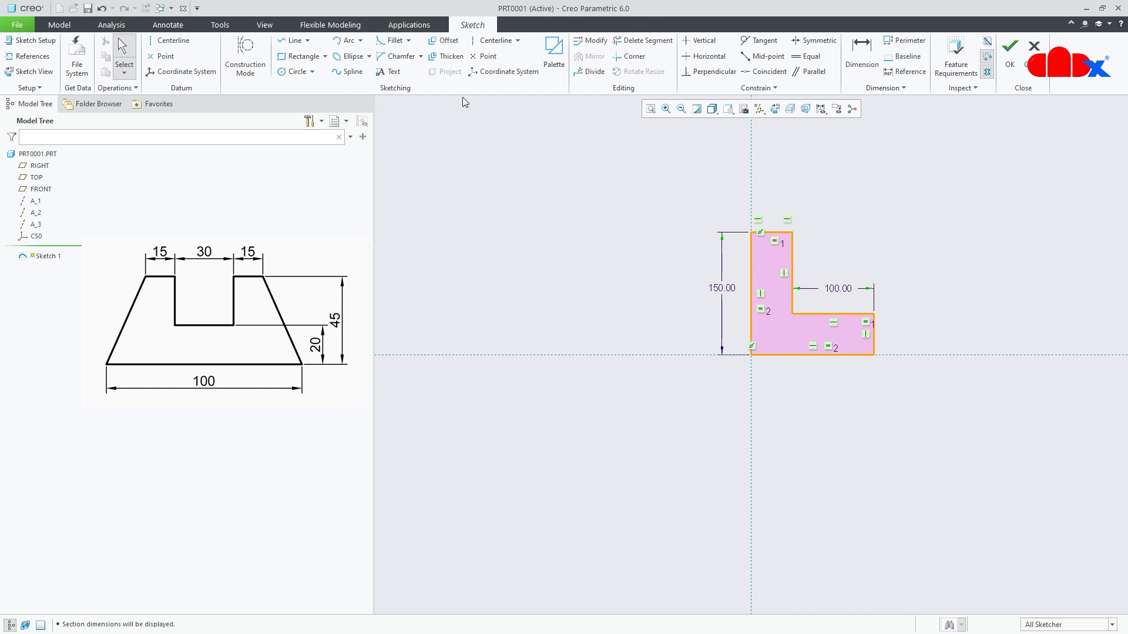
Examine the available variants of the Line, Rectangle, Circle and Arc sketching tools
click(308, 41)
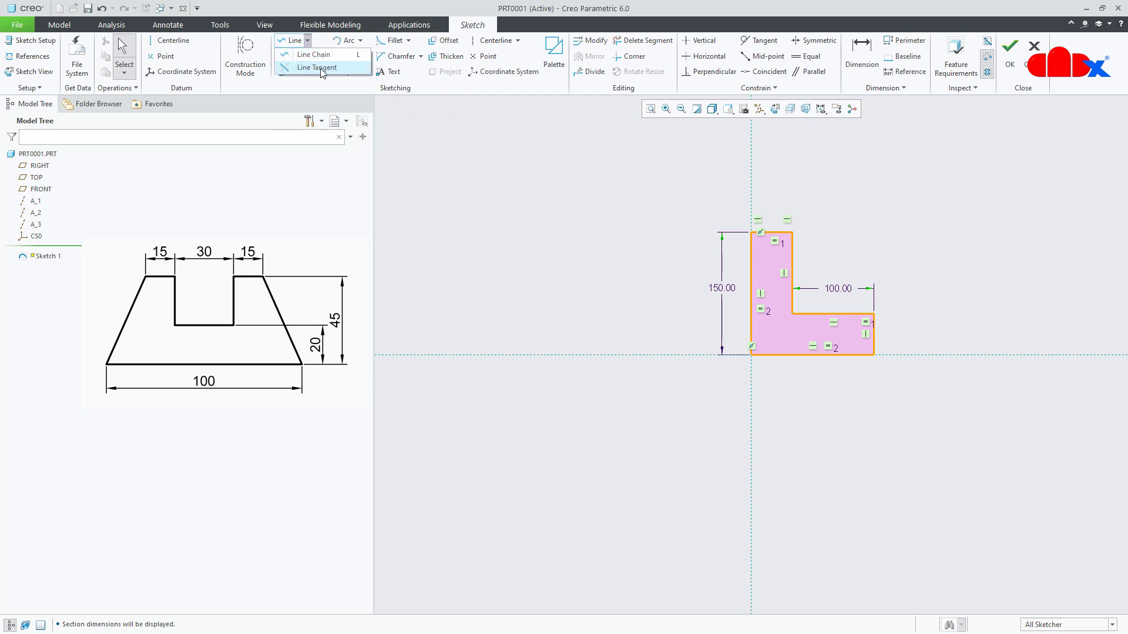
click(306, 41)
click(325, 56)
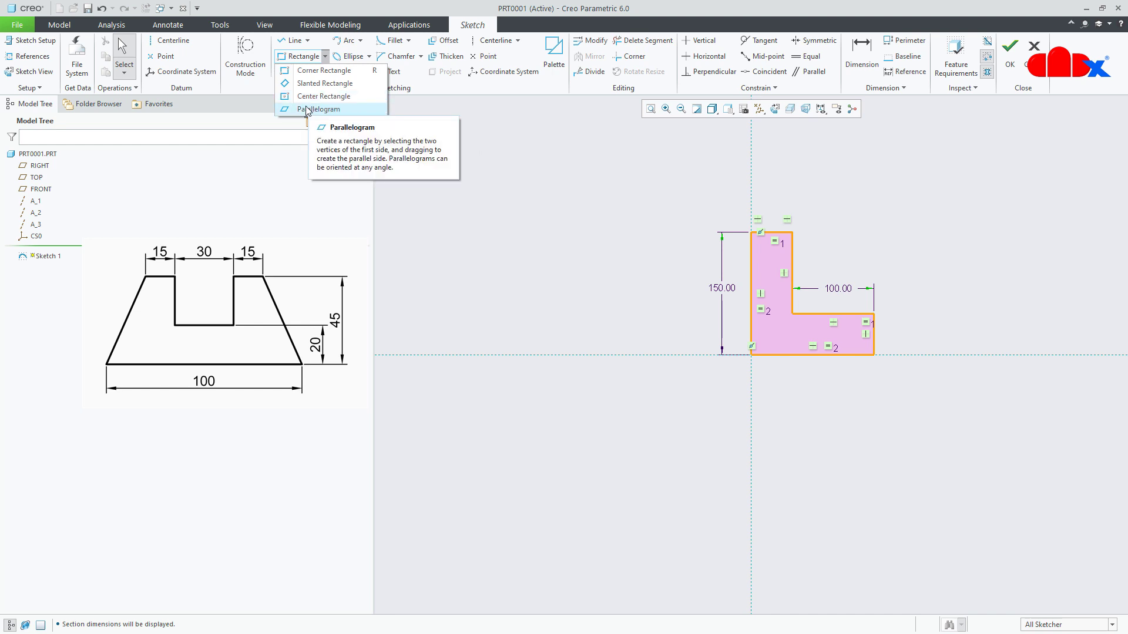
click(325, 56)
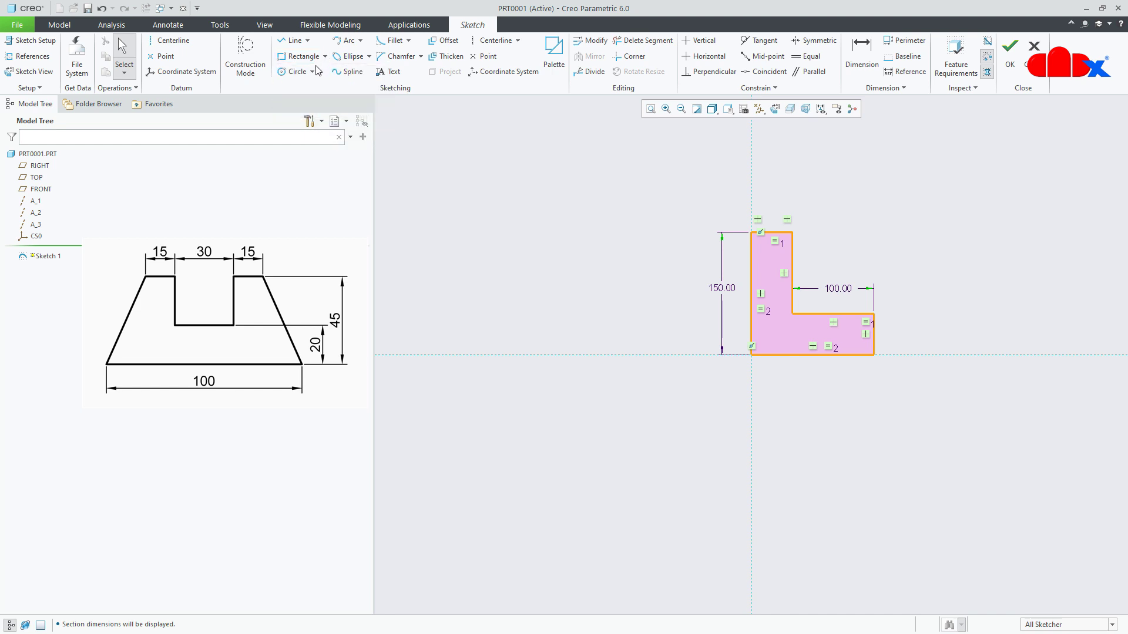
click(314, 72)
click(314, 71)
click(361, 41)
click(360, 42)
Open the Sketcher Palette of ready-made shapes, view its Shapes category and close it
click(555, 66)
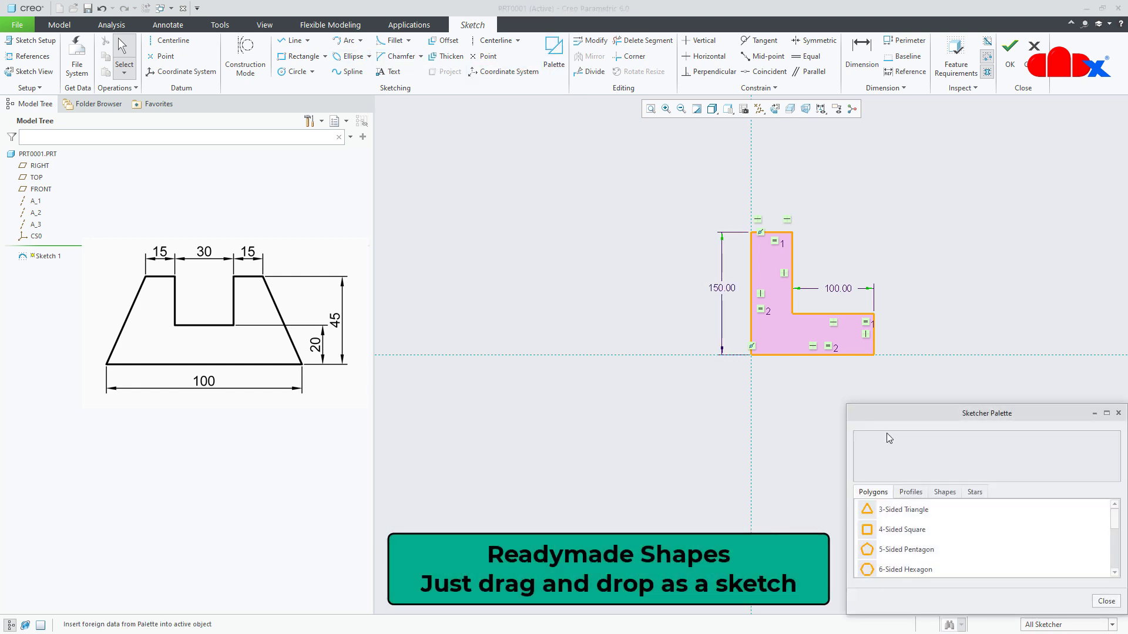
click(944, 492)
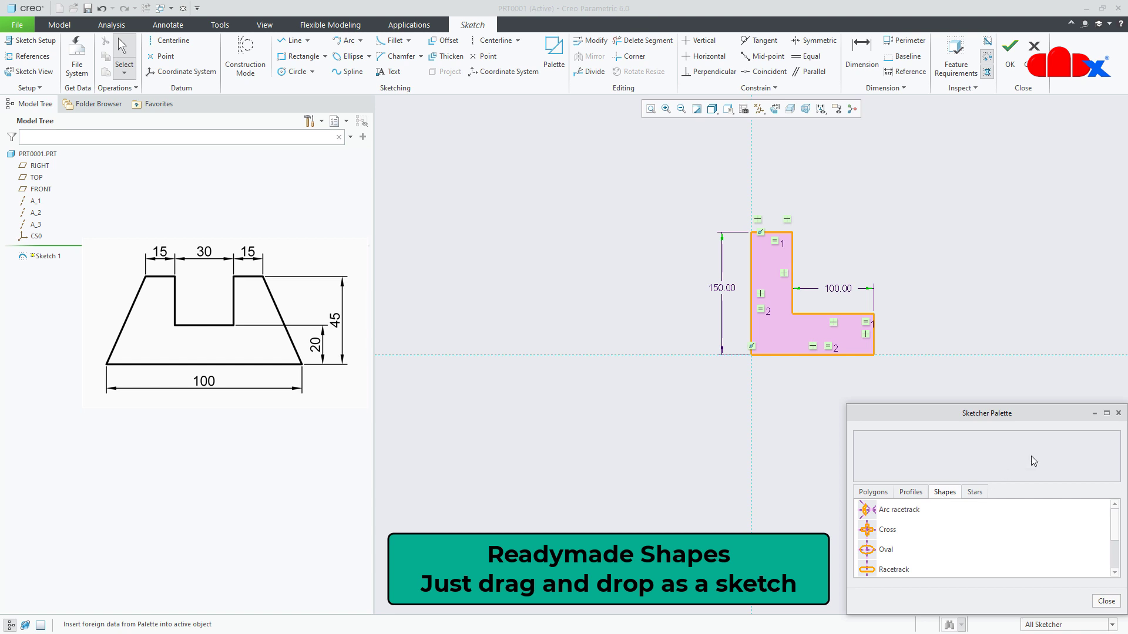
click(1118, 414)
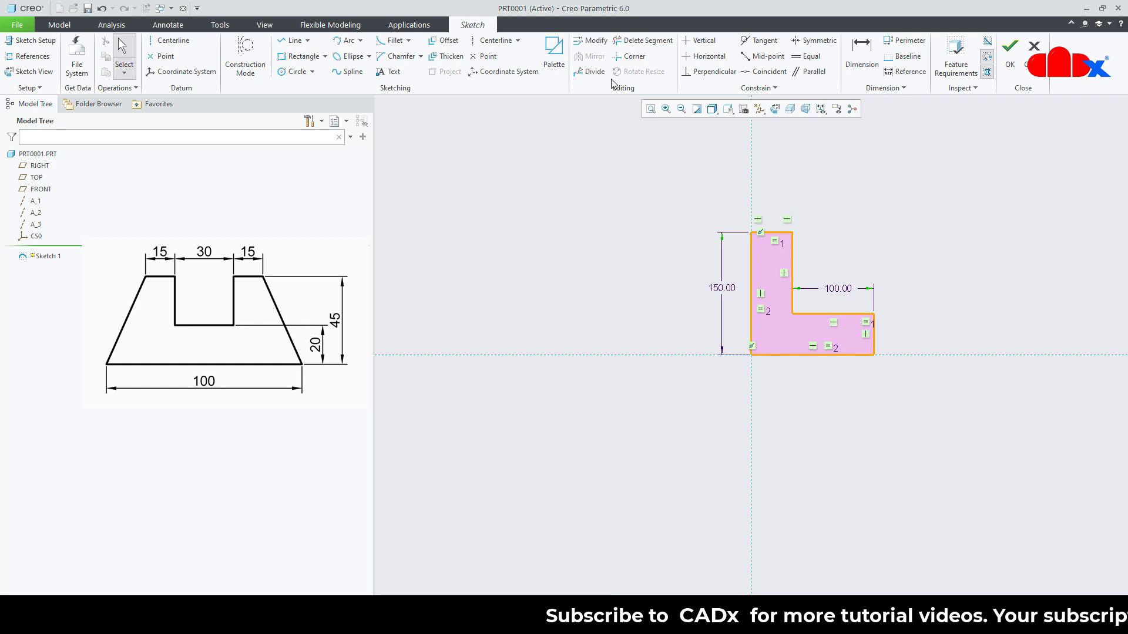
Try Delete Segment on the L profile's short top edge and inner vertical edge, and undo the deletion
click(641, 43)
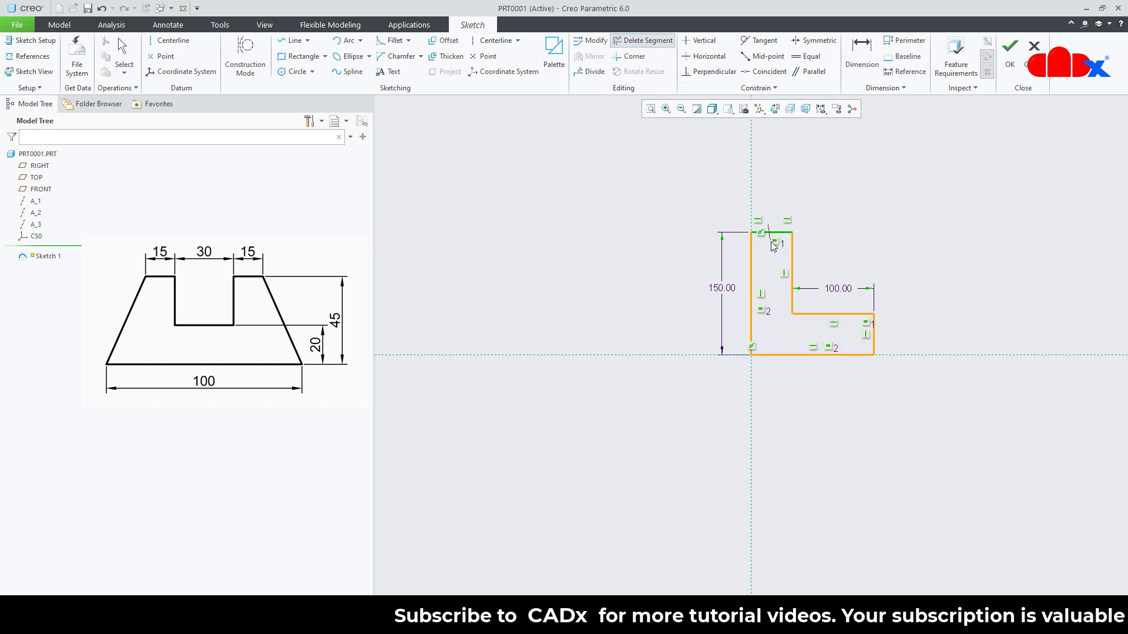
drag(771, 242, 779, 258)
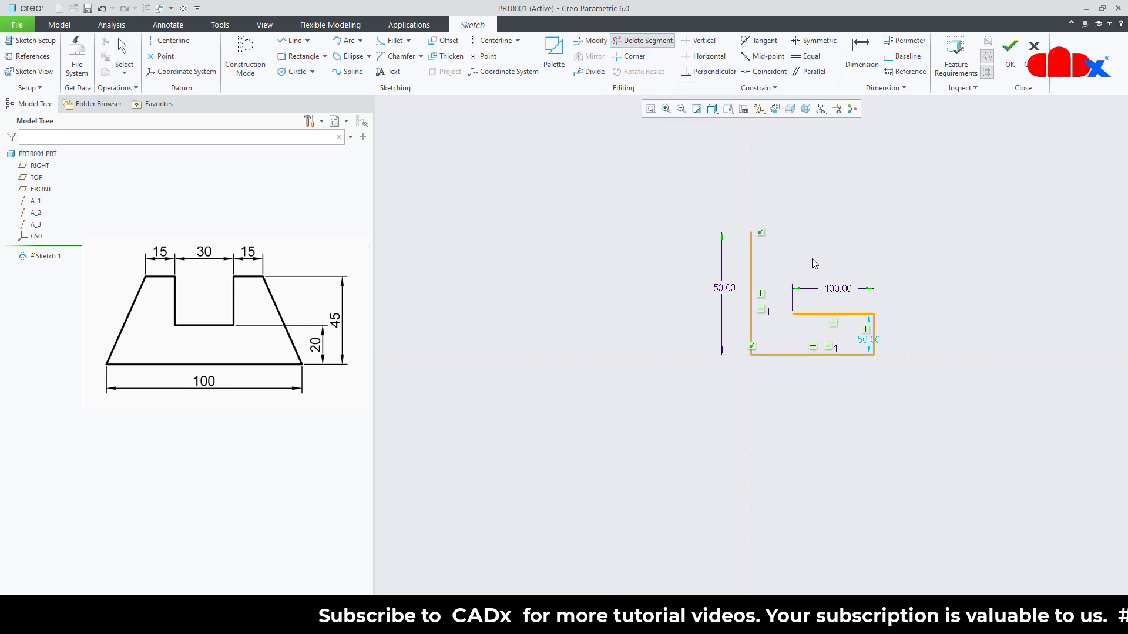
middle_click(843, 248)
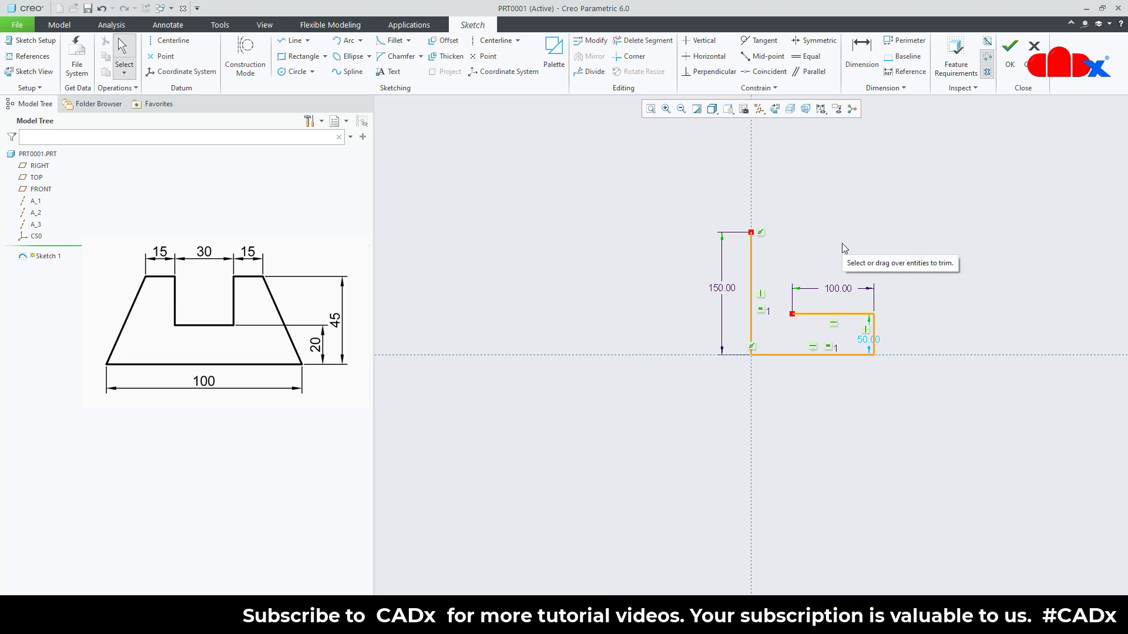
key(ctrl+z)
key(ctrl+z)
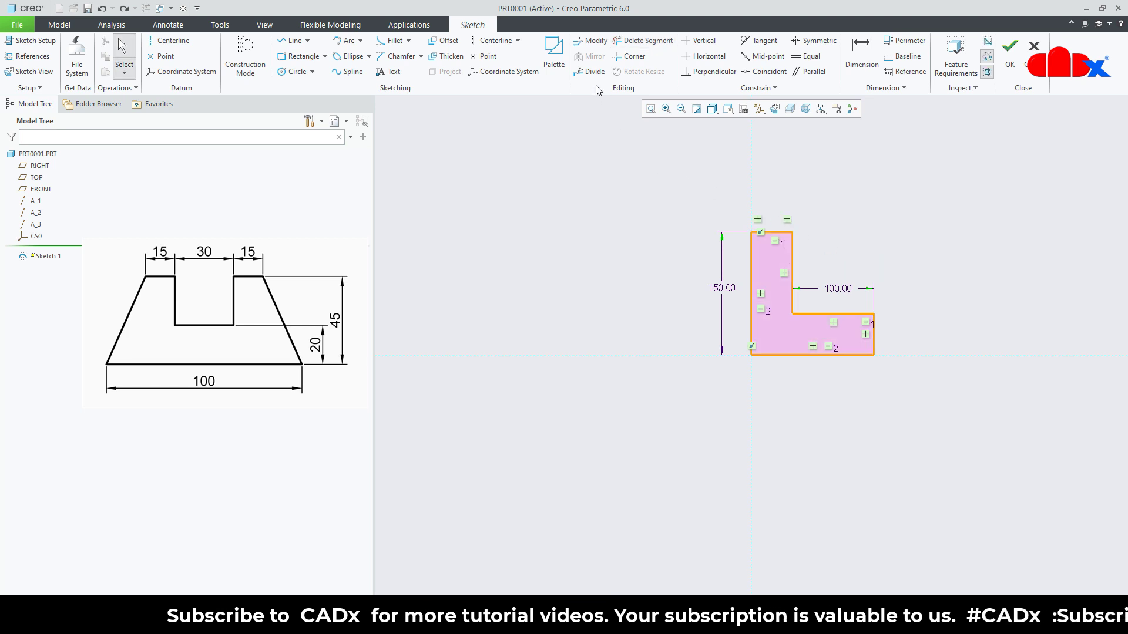
Divide the bottom edge directly below the inner vertical edge, check the split segment, and undo the division
click(589, 71)
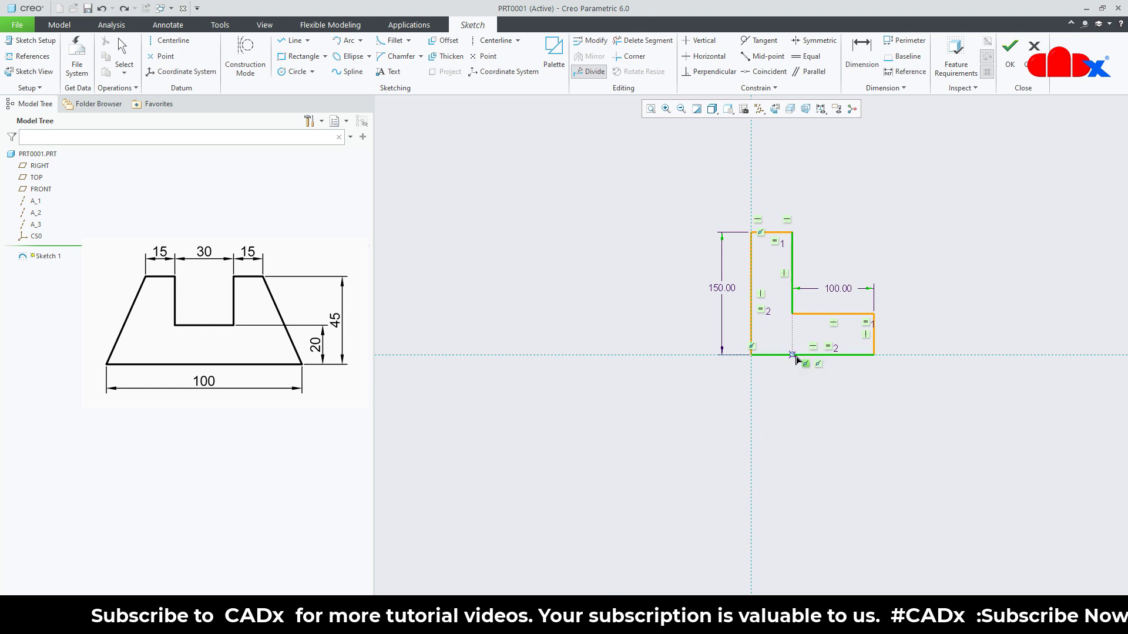
click(794, 355)
middle_click(810, 382)
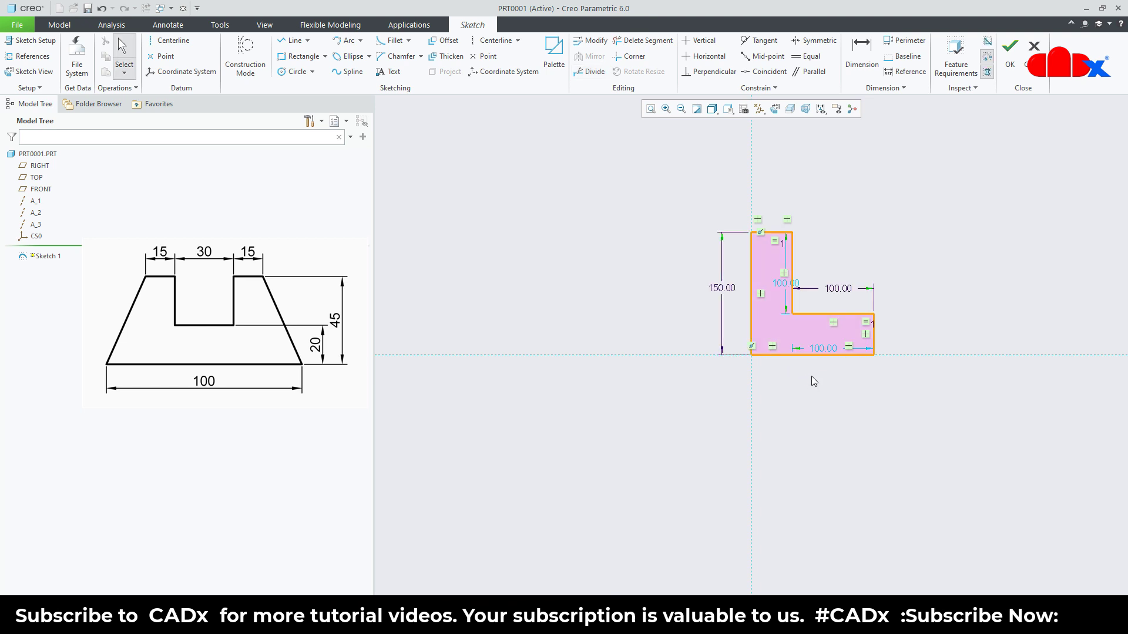
click(776, 355)
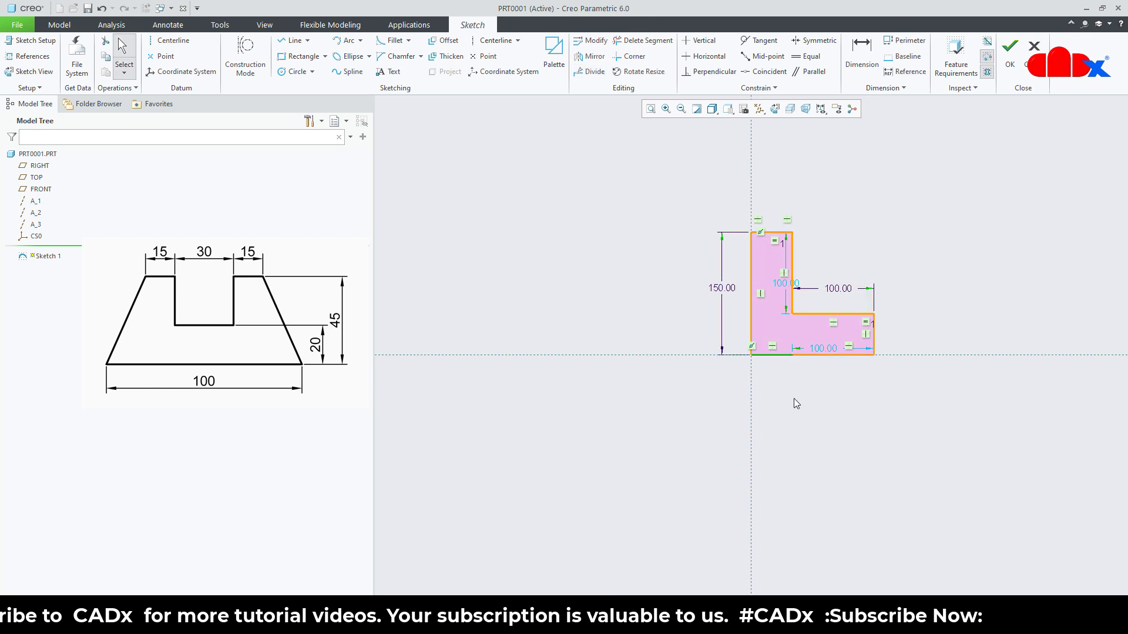
key(ctrl+z)
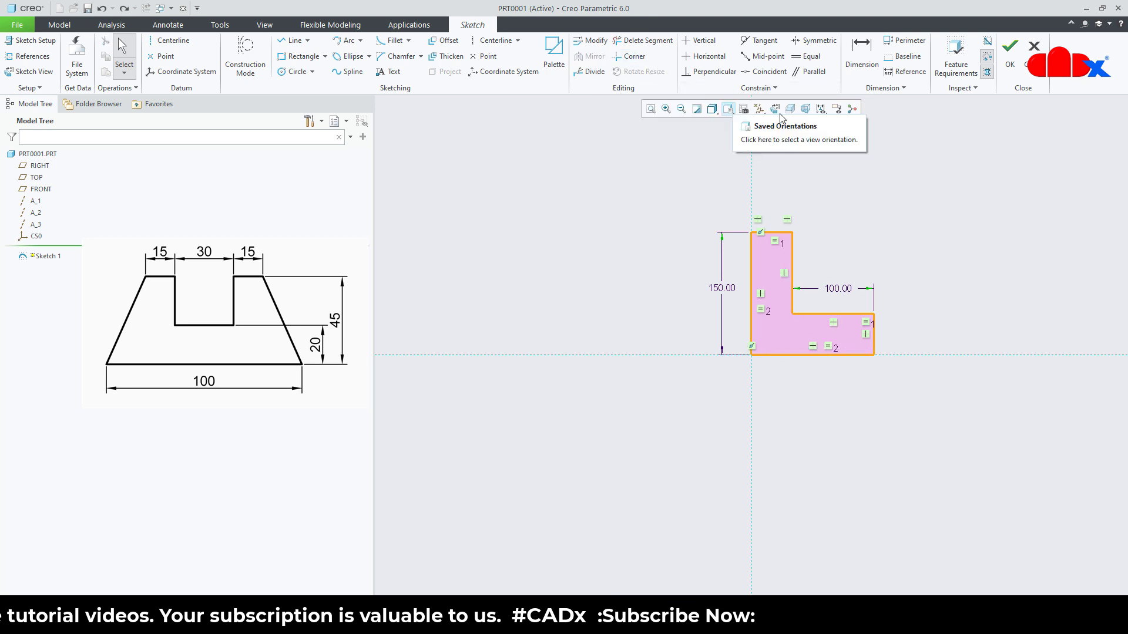
Toggle the shading of closed loops off and back on to check that the profile is closed
click(987, 72)
click(986, 73)
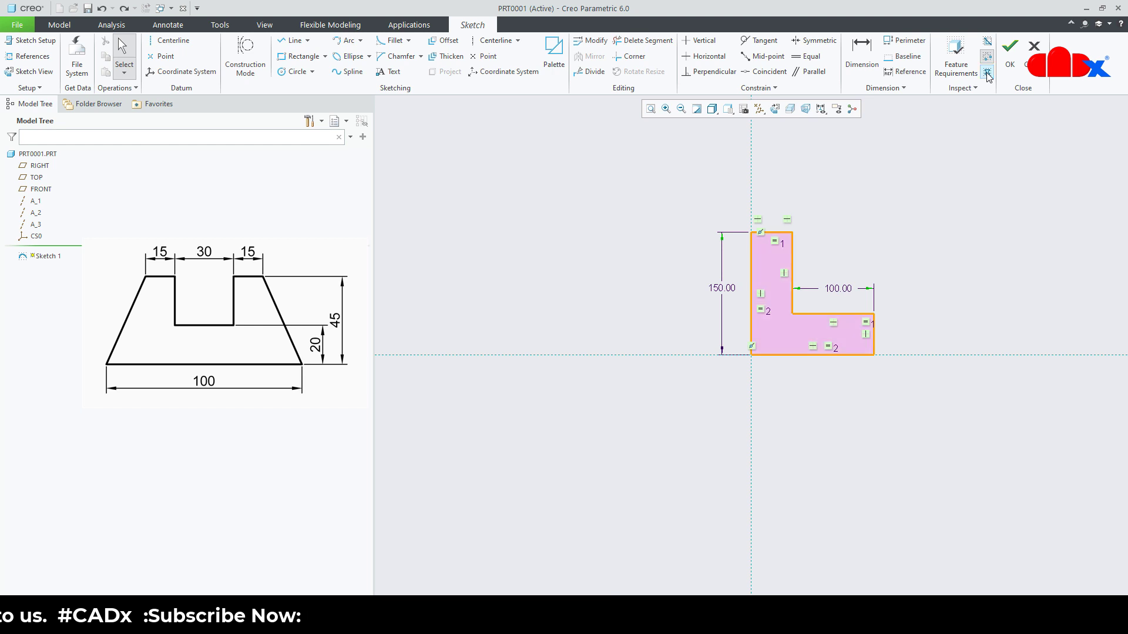
click(987, 73)
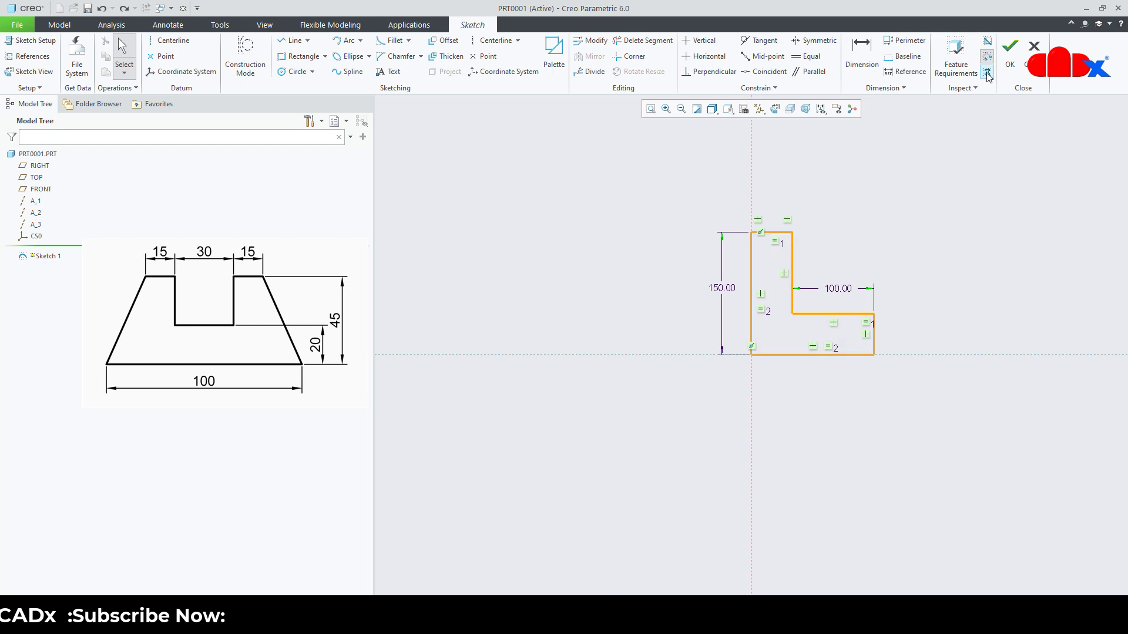
click(986, 73)
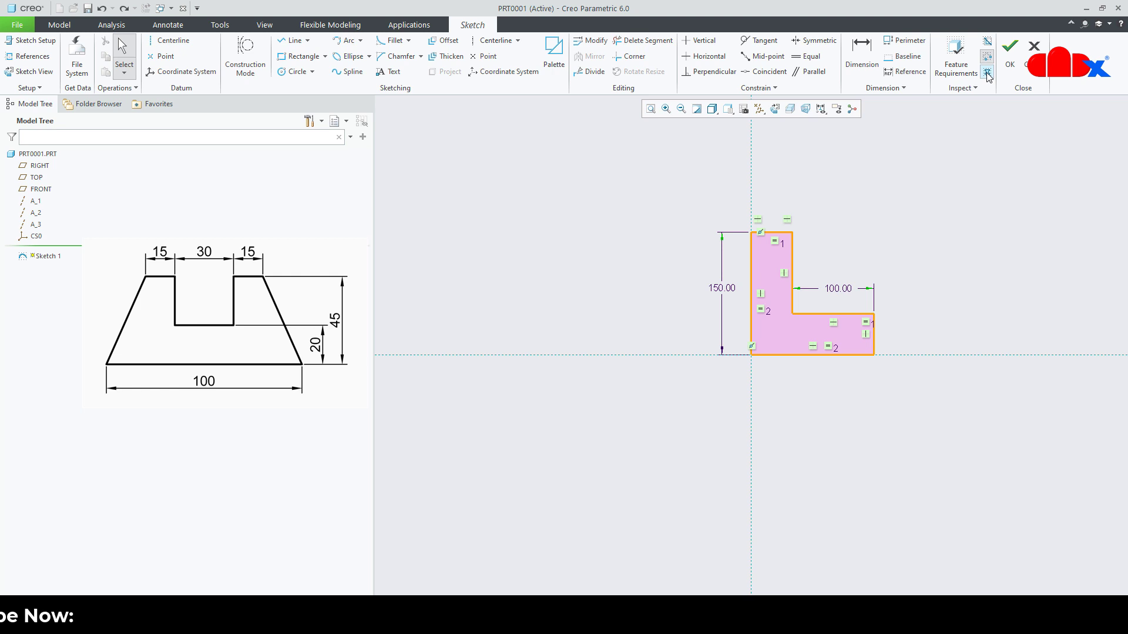
Replace the top edge with a shorter horizontal line from the inner vertical edge, leaving a gap before the long vertical edge
click(777, 232)
key(Delete)
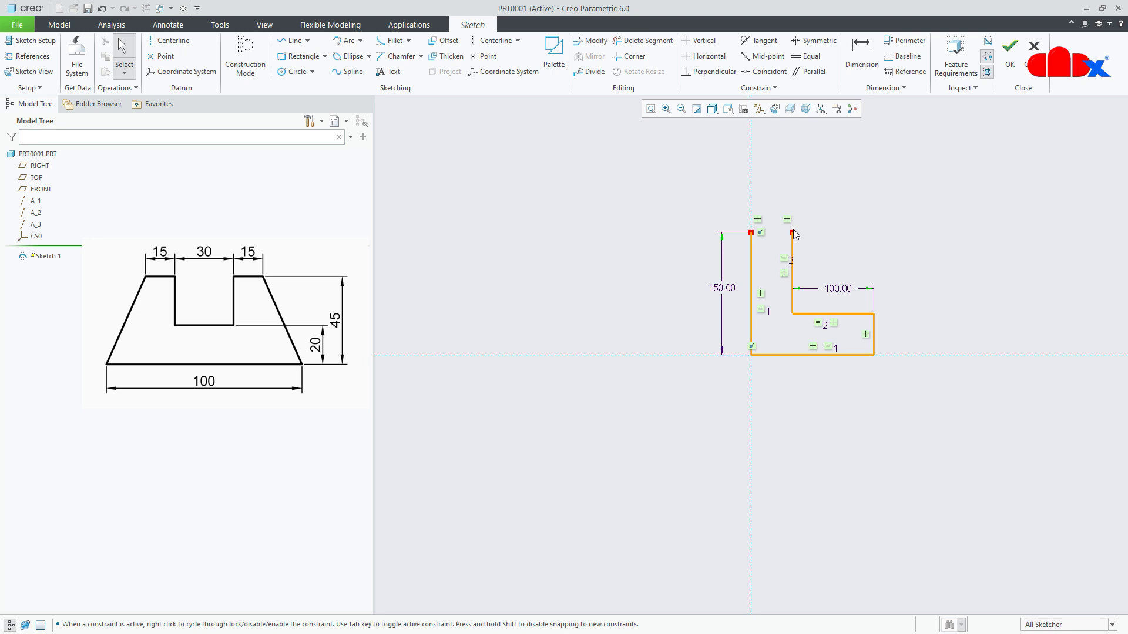
right_click(842, 223)
click(868, 241)
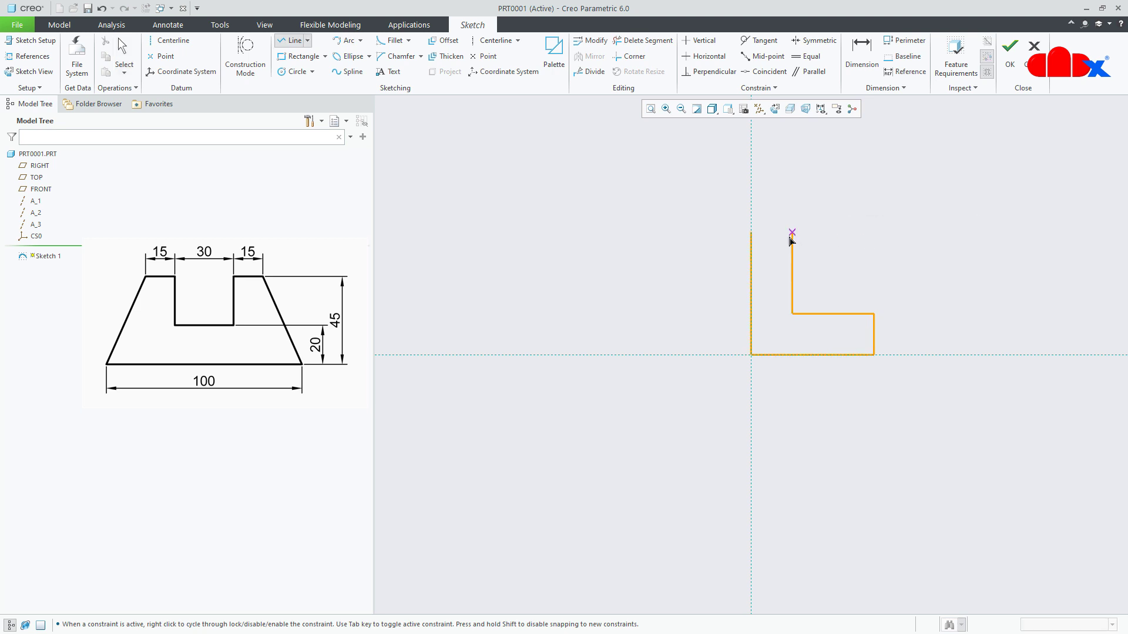
click(793, 233)
click(751, 232)
middle_click(835, 231)
middle_click(840, 234)
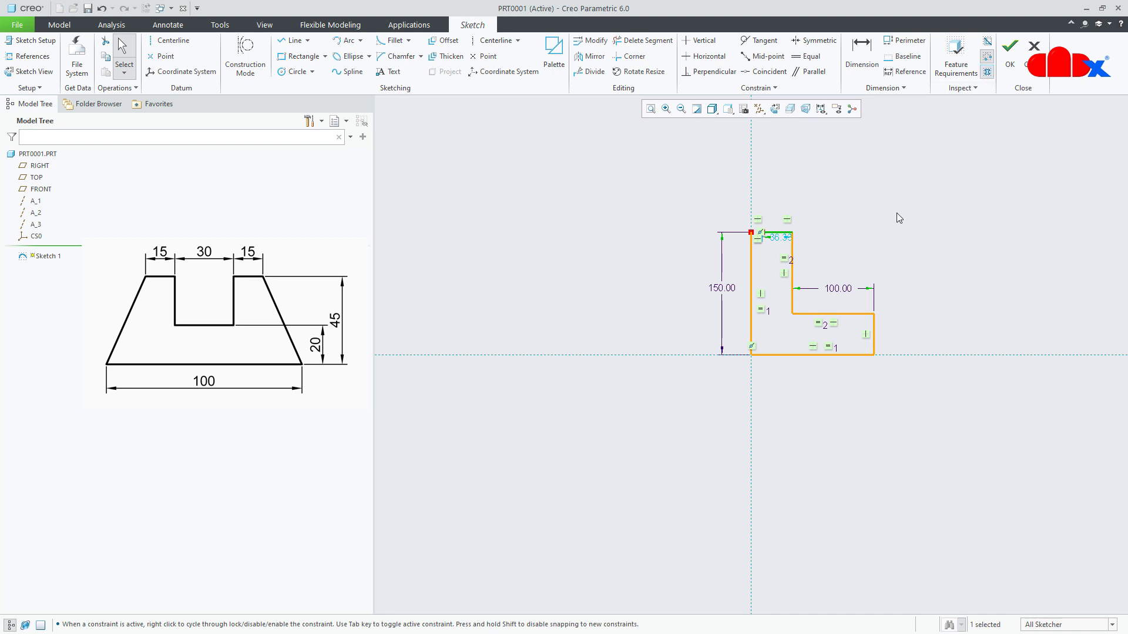
Clear the selection and toggle the open end highlighting to check the gap in the profile
click(886, 242)
click(988, 57)
click(988, 57)
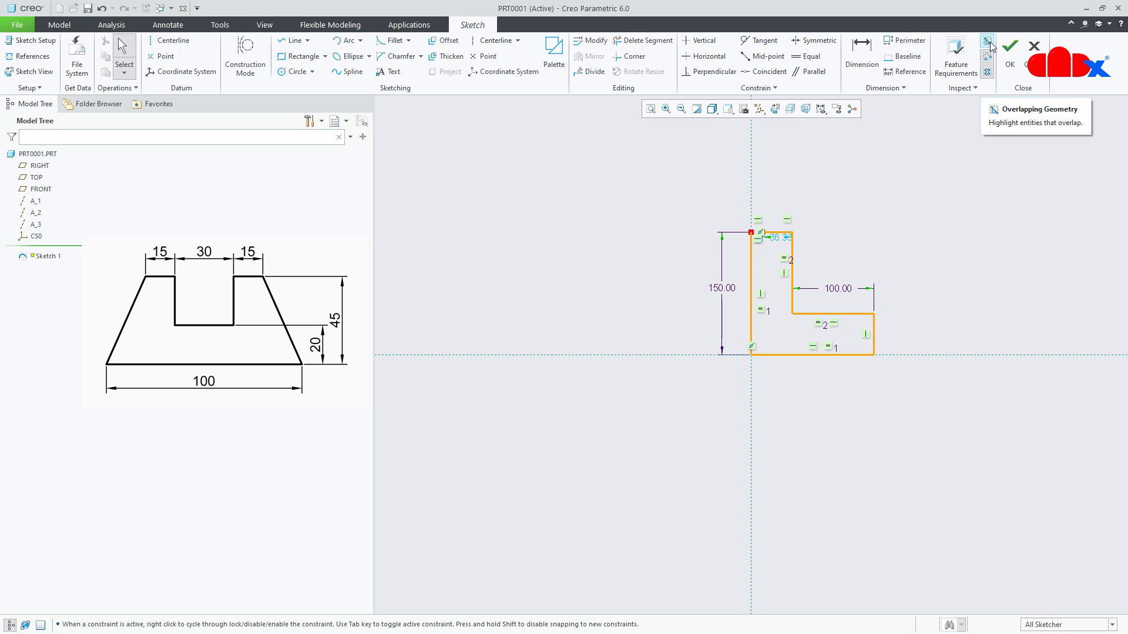
Draw a vertical line about 37 long from the bottom corner over the horizontal leg's end edge
right_click(945, 195)
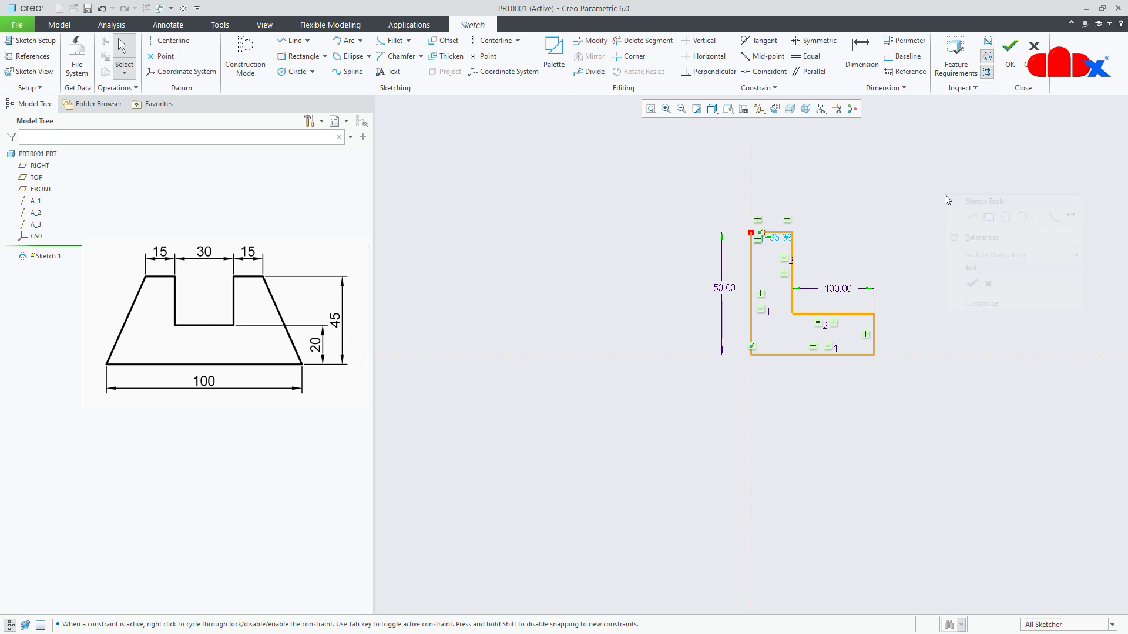
click(971, 215)
click(874, 355)
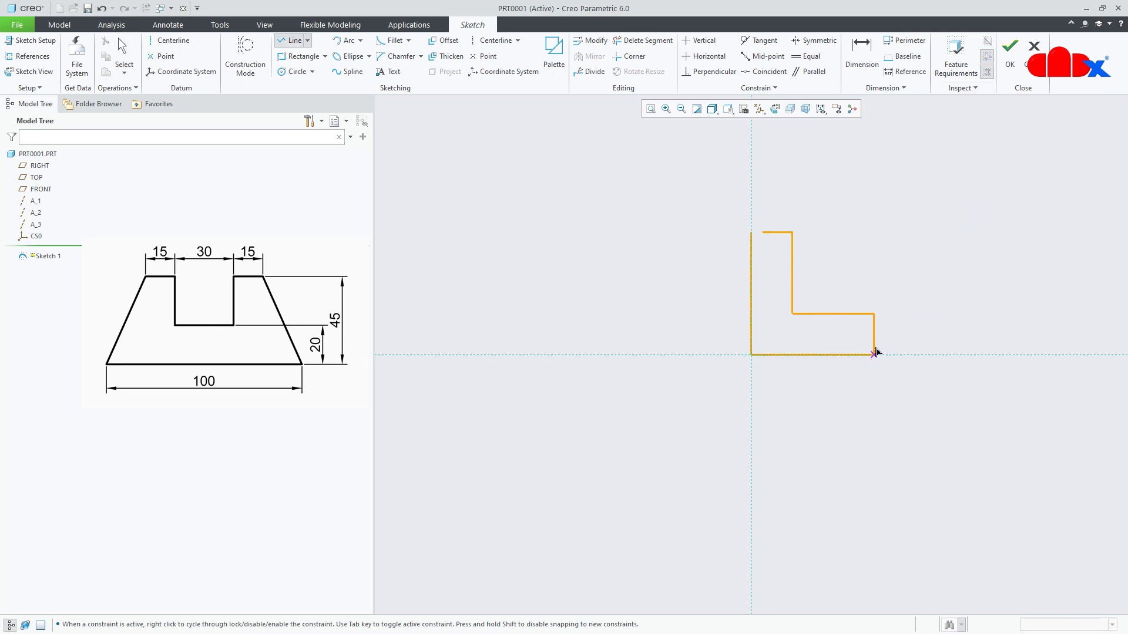
click(875, 326)
middle_click(931, 318)
middle_click(939, 315)
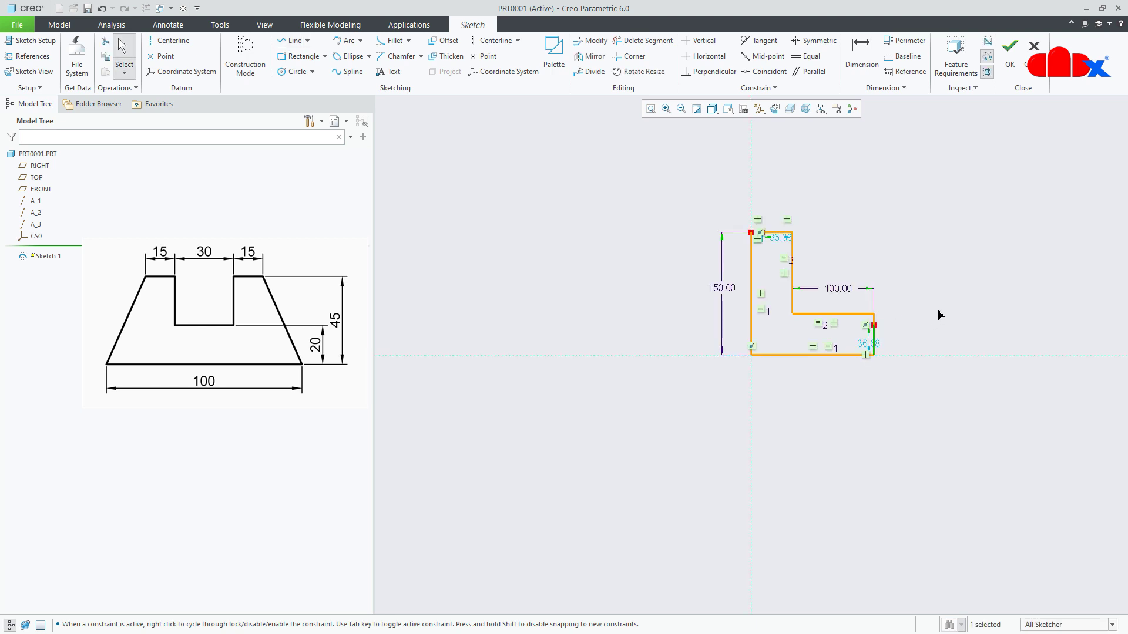
Check the sketch for overlapping geometry and delete the extra line over the horizontal leg's end edge
click(987, 41)
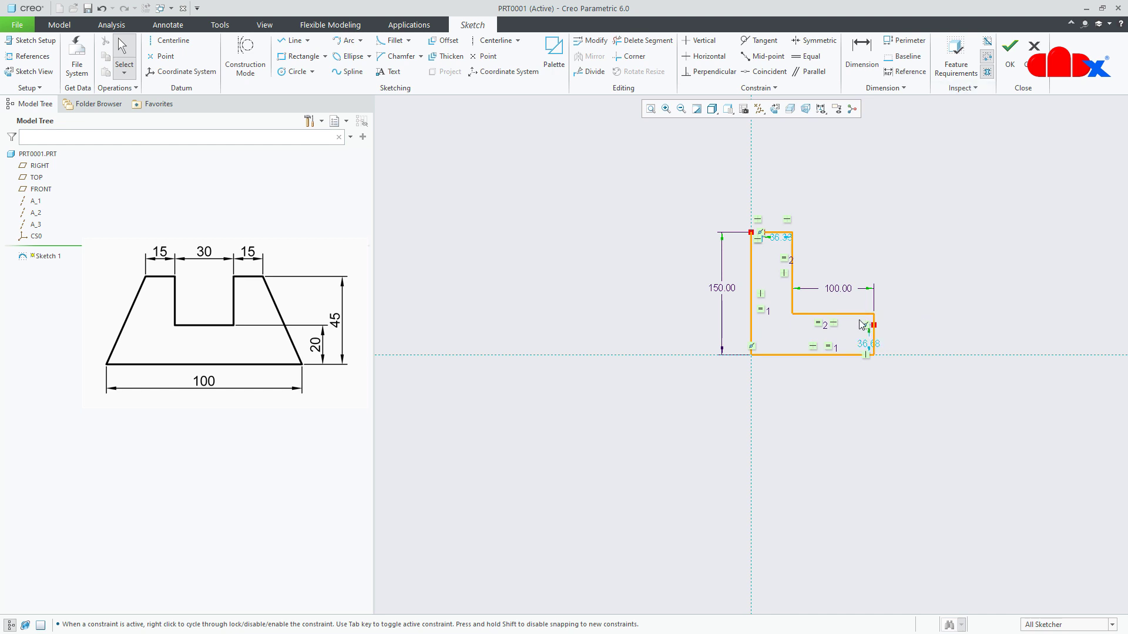
drag(860, 320, 904, 374)
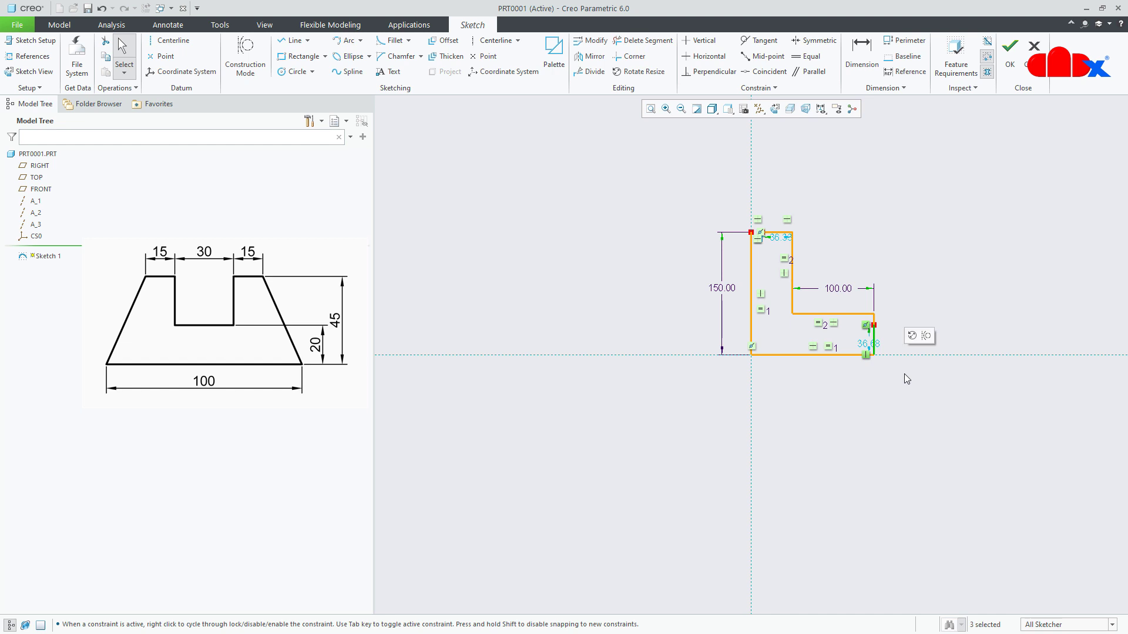
click(904, 374)
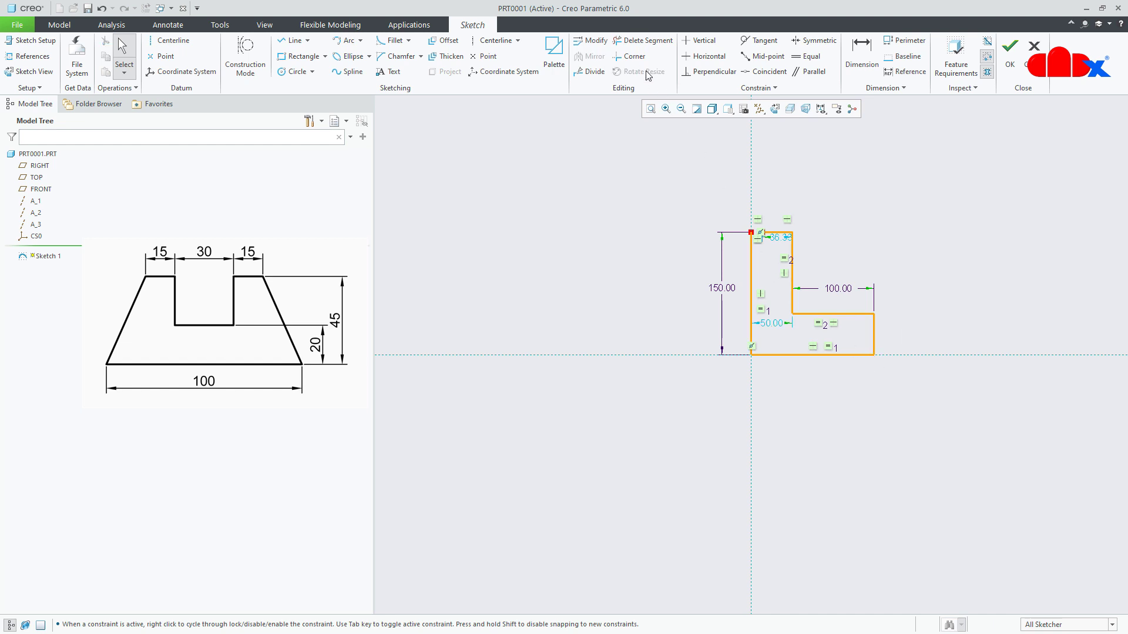
Close the gap at the profile's top corner by joining the short top edge and the long vertical edge with the Corner tool
click(634, 57)
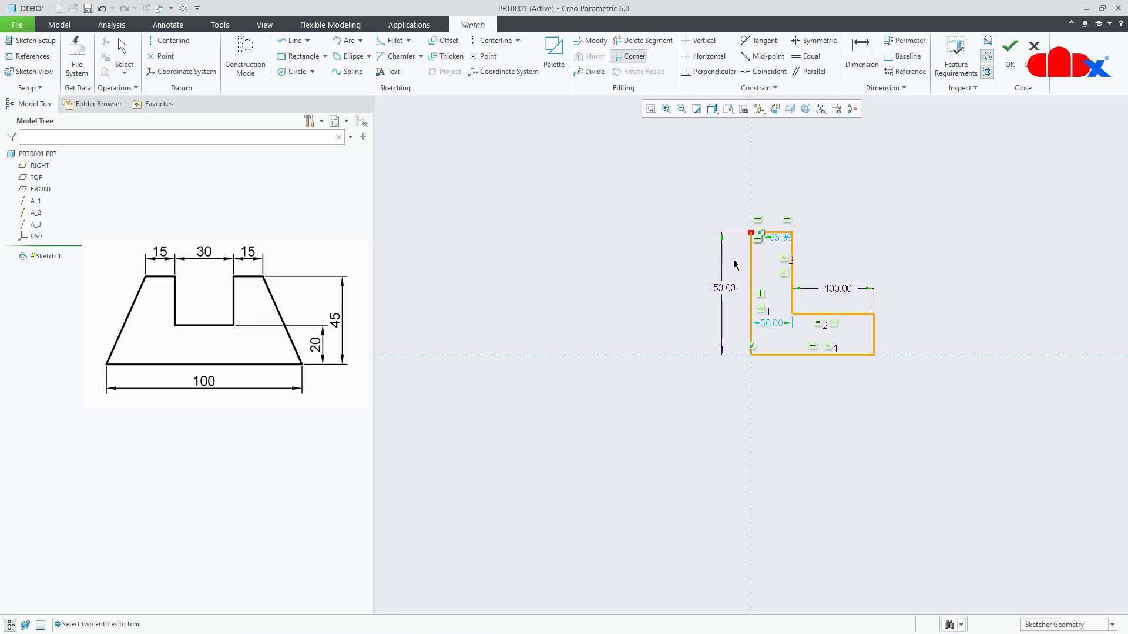
click(776, 234)
middle_click(906, 263)
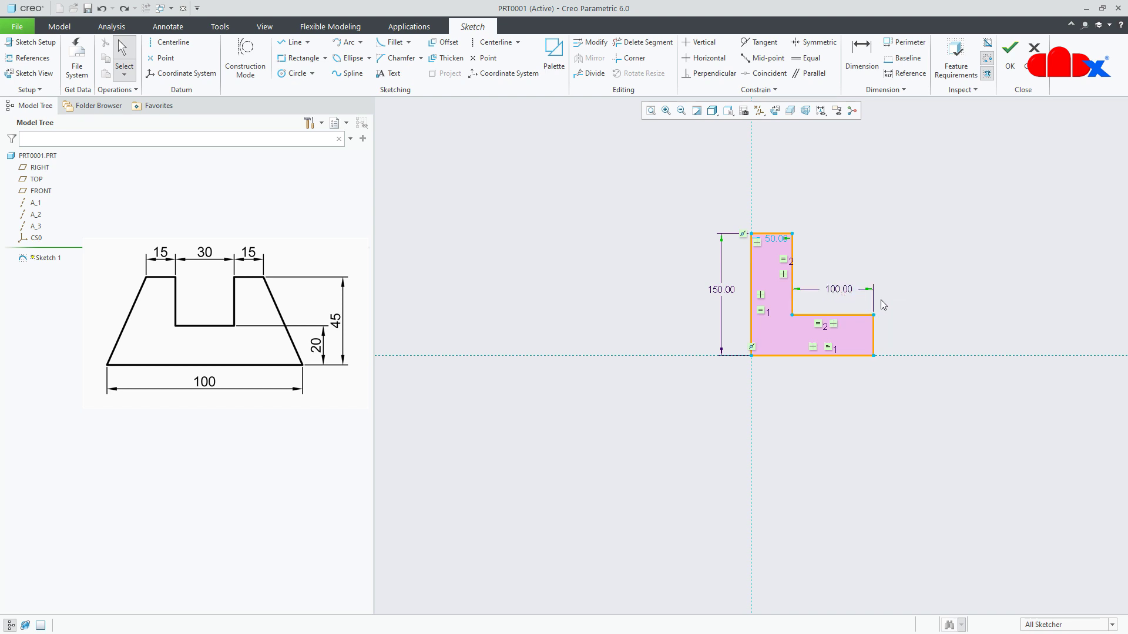
Delete the whole L-shaped profile and add the TOP plane back as a sketch reference
drag(680, 197, 897, 406)
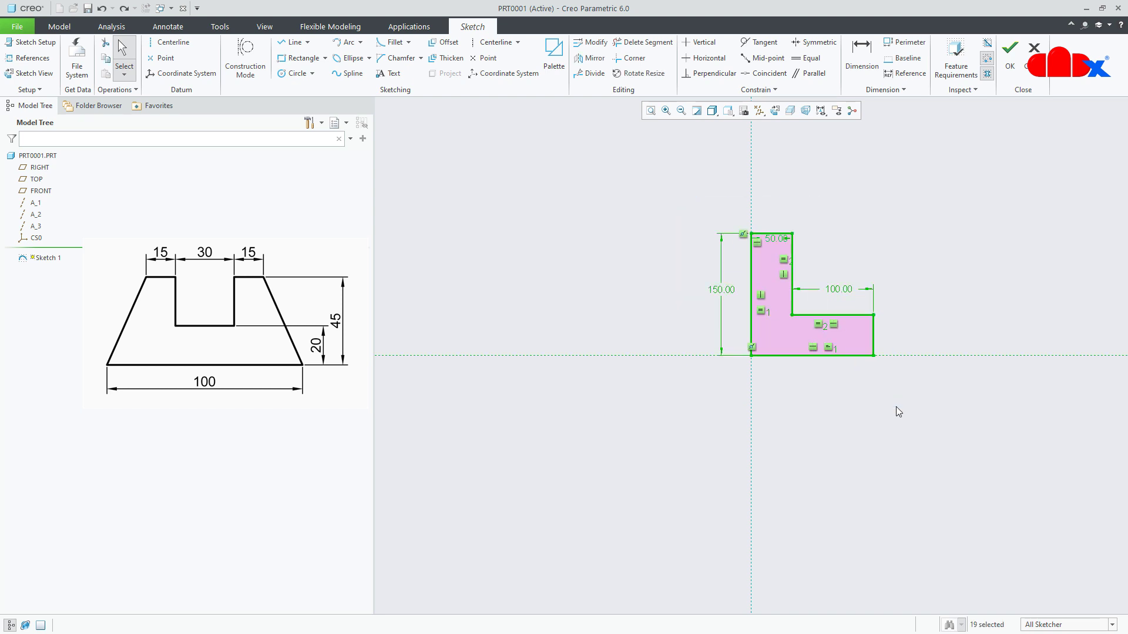
key(Delete)
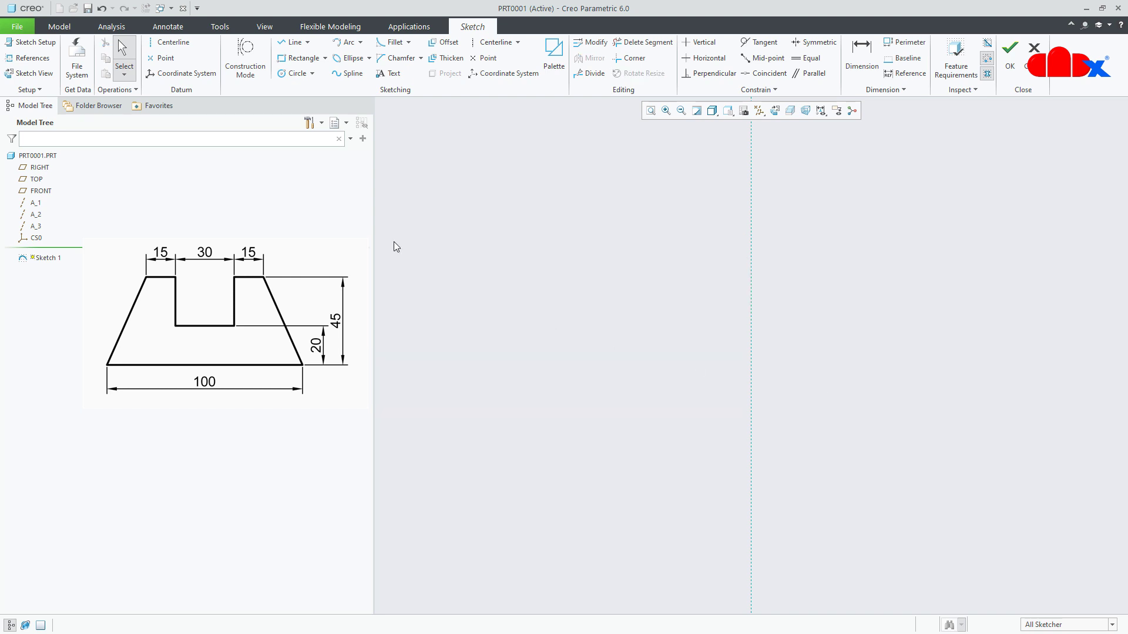
click(29, 58)
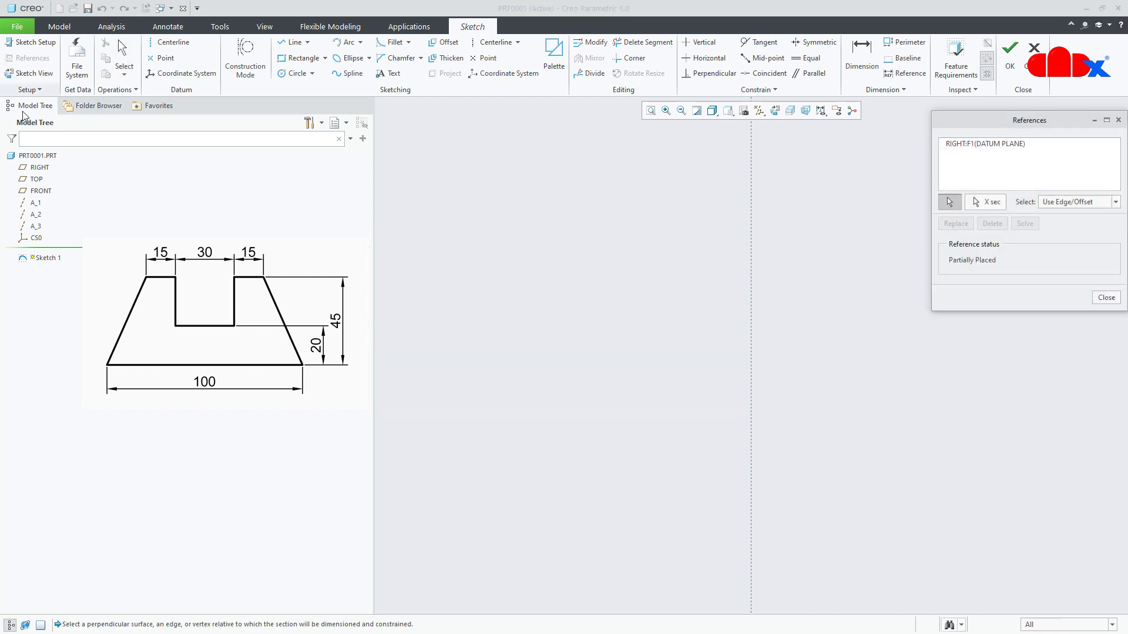
click(36, 180)
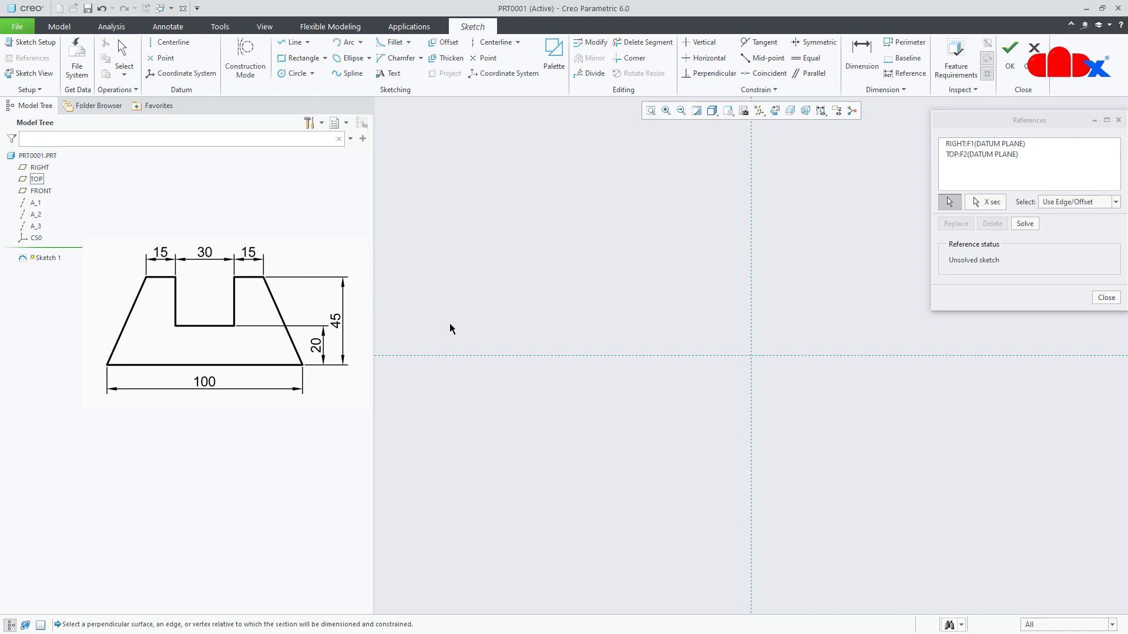
middle_click(660, 396)
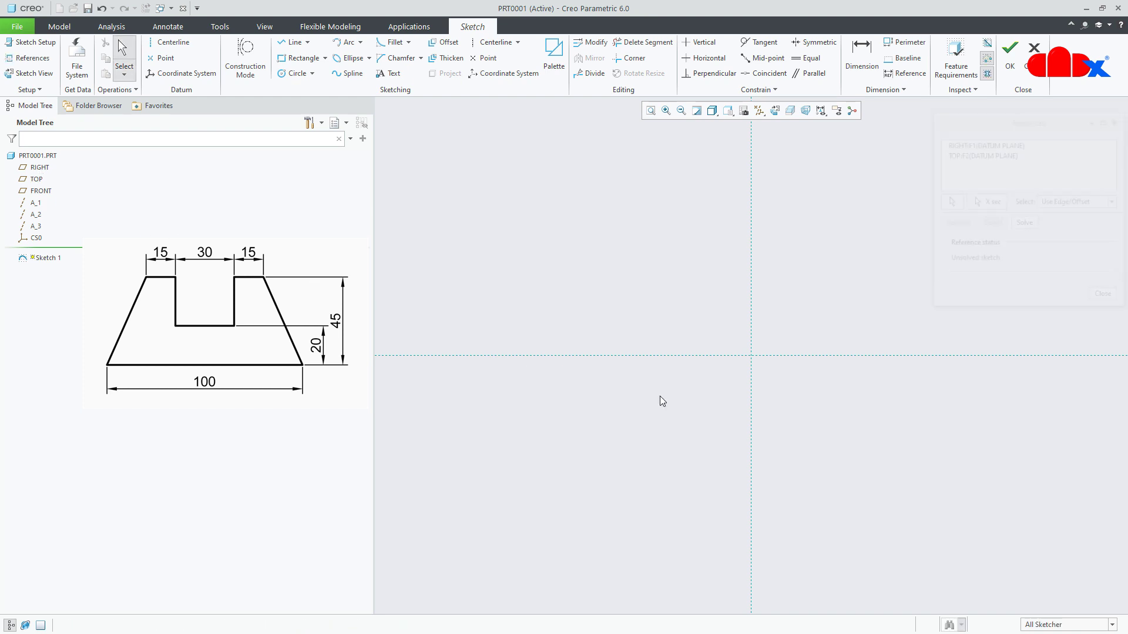
Start a line chain about 124 down the vertical reference to the origin, about 141 along the horizontal reference, and about 44 up
right_click(660, 397)
click(680, 418)
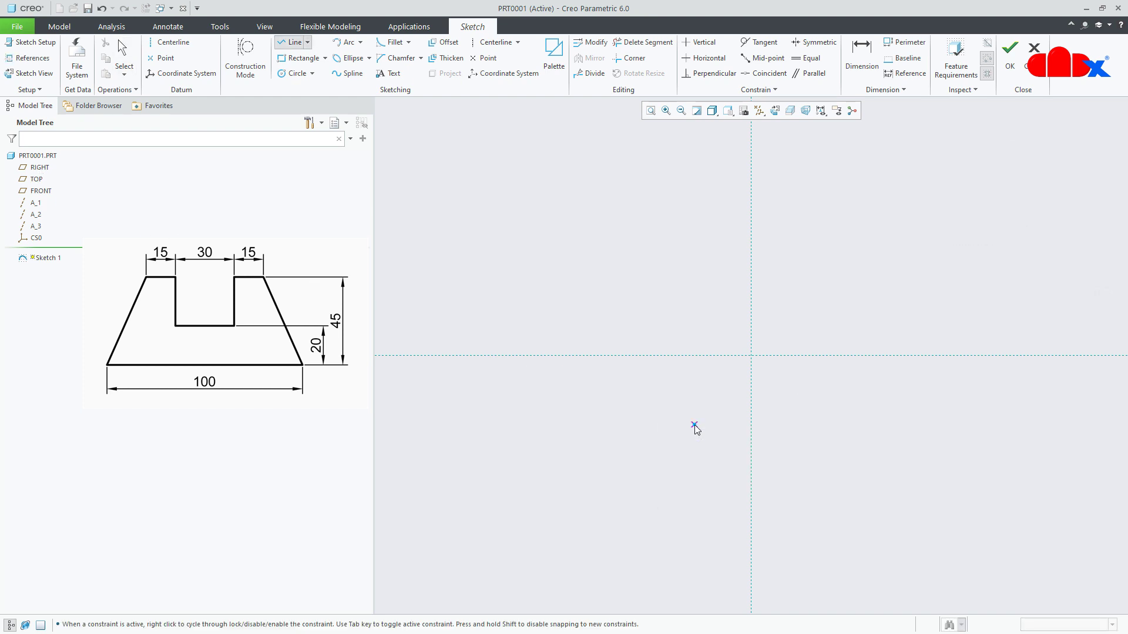
click(752, 254)
click(752, 355)
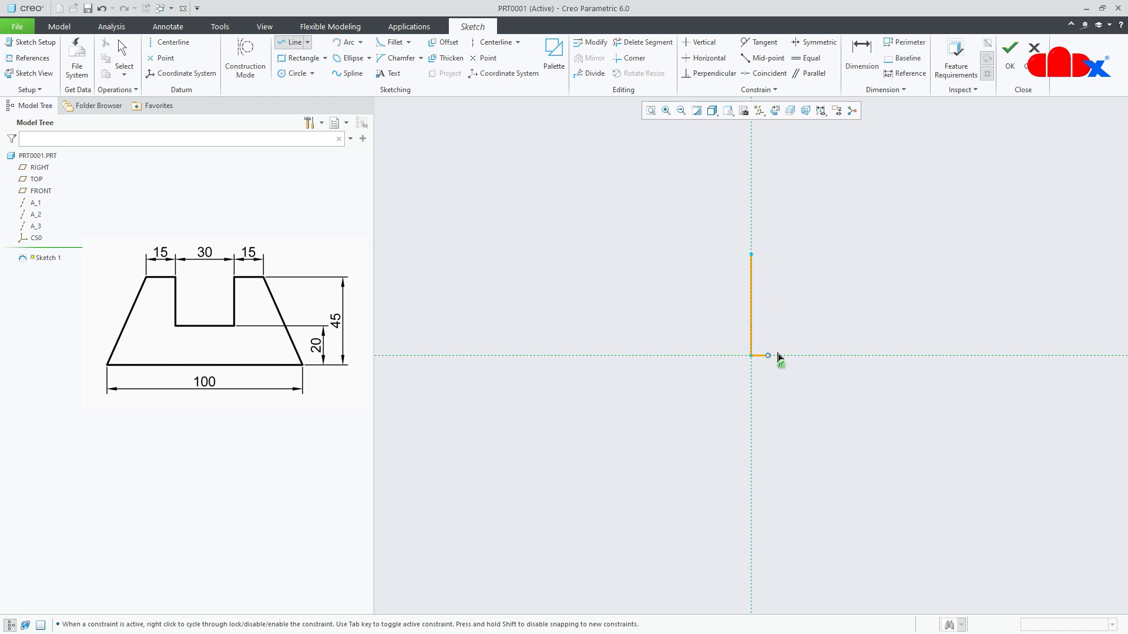
click(867, 356)
click(867, 320)
Continue the line chain with two steps back to its start, disabling unwanted equal-length snaps, to close a staircase profile
right_click(827, 325)
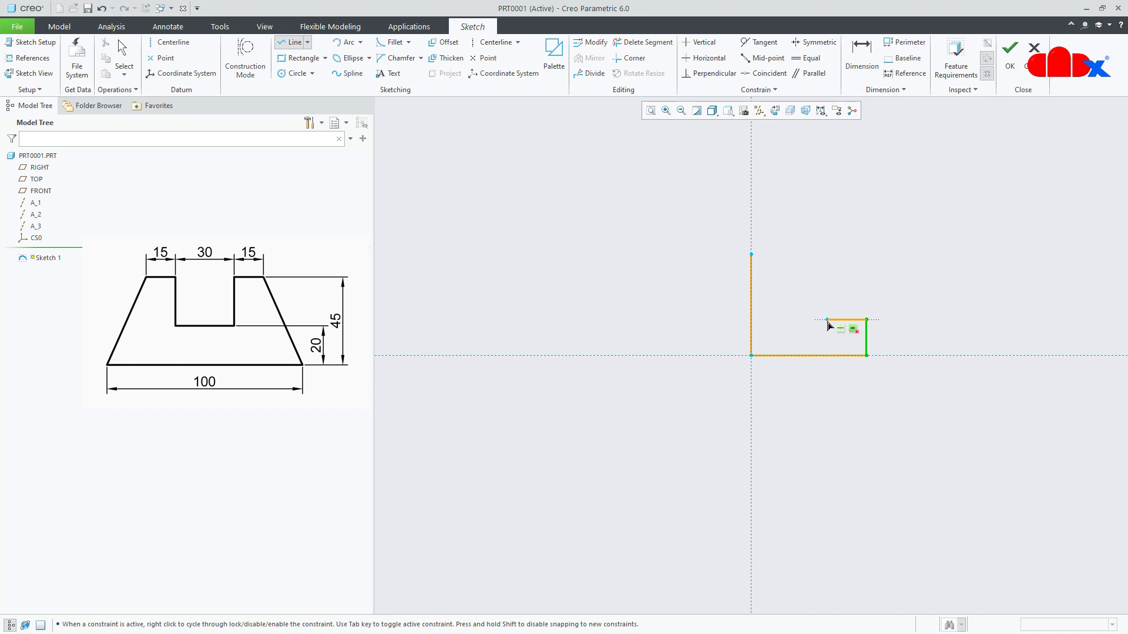
click(827, 320)
right_click(830, 286)
click(828, 286)
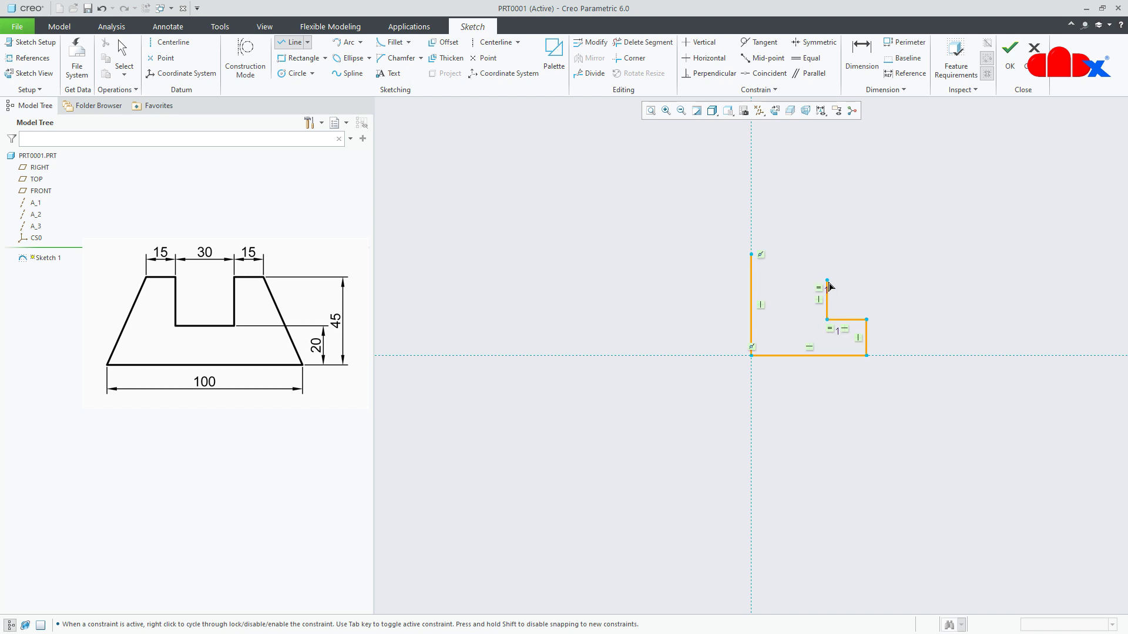
right_click(791, 286)
click(791, 282)
click(791, 256)
click(752, 255)
middle_click(777, 315)
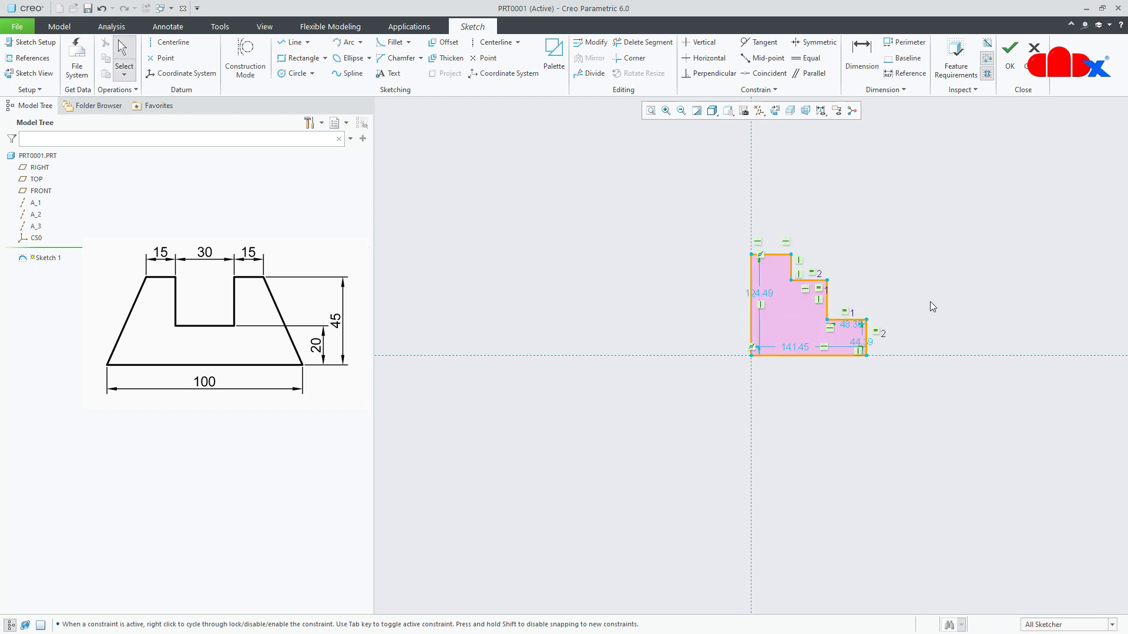
Delete the equal-length constraint on the lower step's end edge and move the overall width, overall height and upper step dimensions clear of the geometry
click(879, 332)
key(Delete)
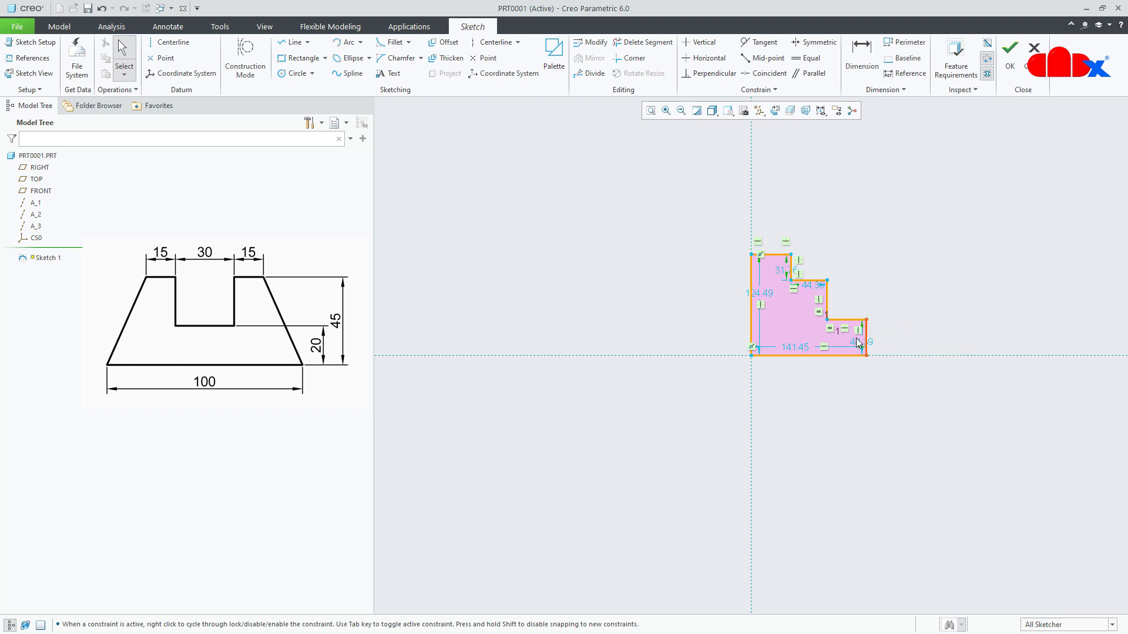
drag(802, 350, 806, 377)
drag(758, 299, 715, 303)
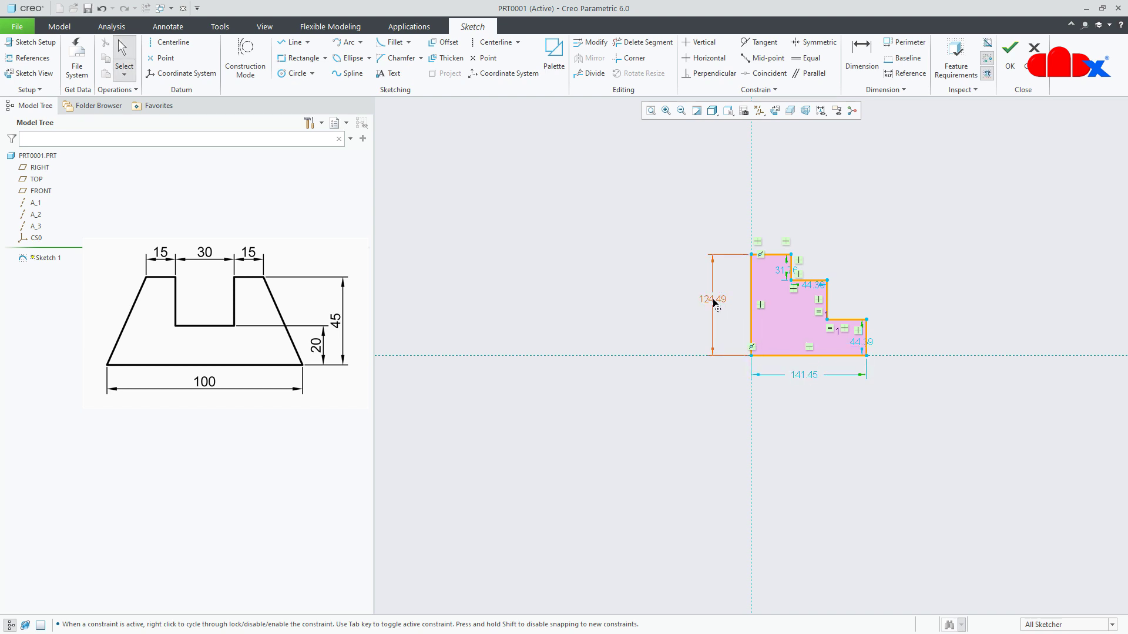
drag(783, 271, 830, 270)
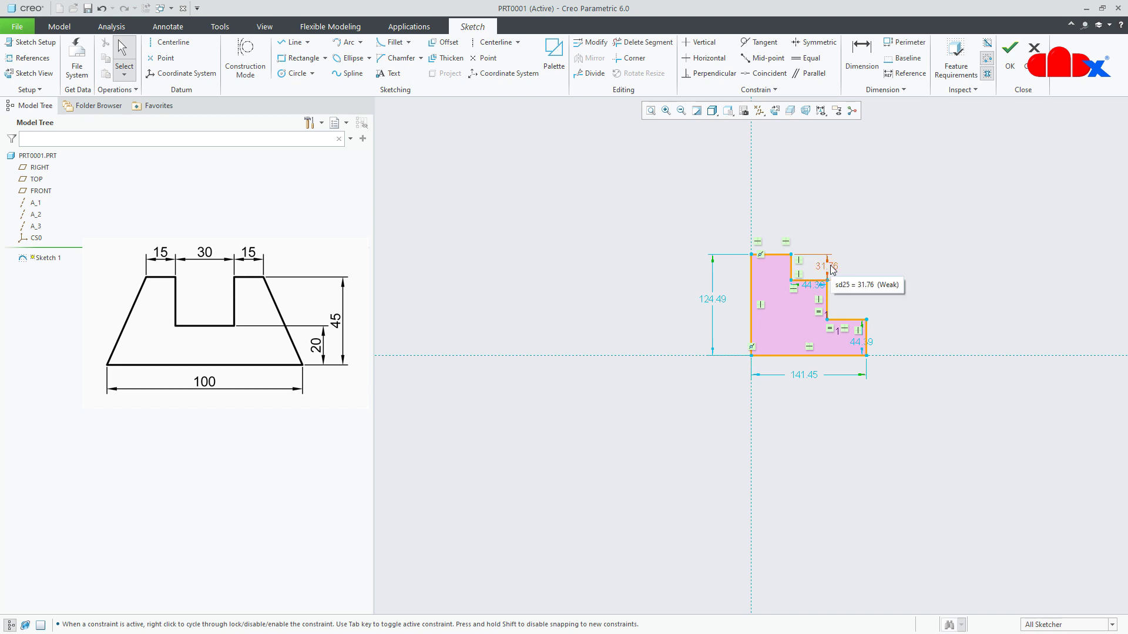
Dimension the height of the lower step's end edge, placing the dimension beside the profile
click(861, 56)
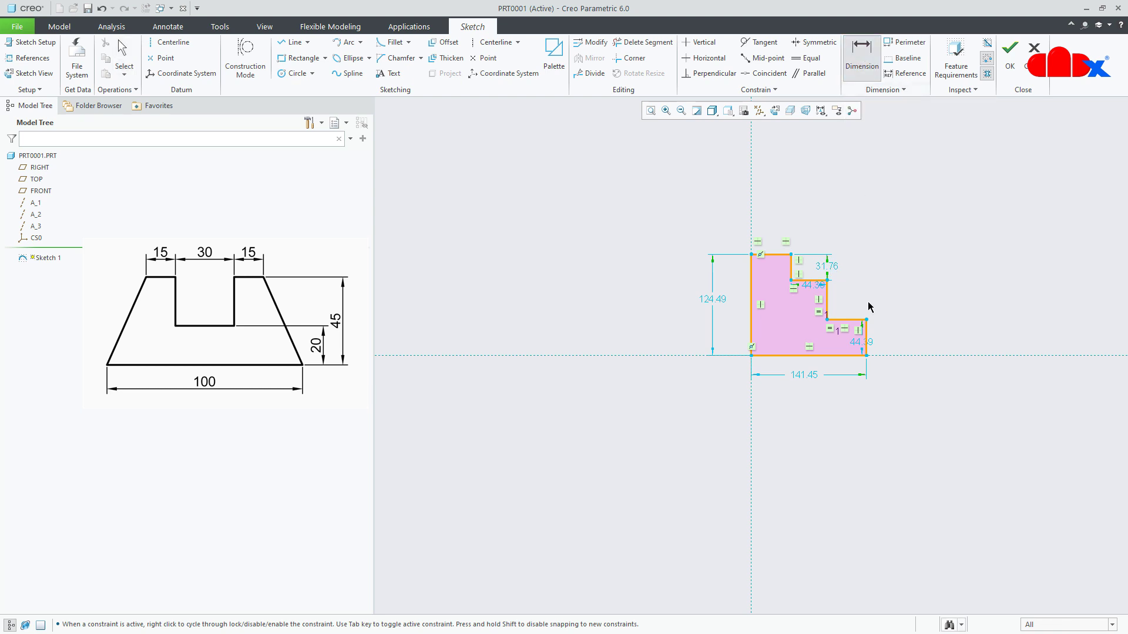
click(864, 337)
middle_click(895, 328)
key(Return)
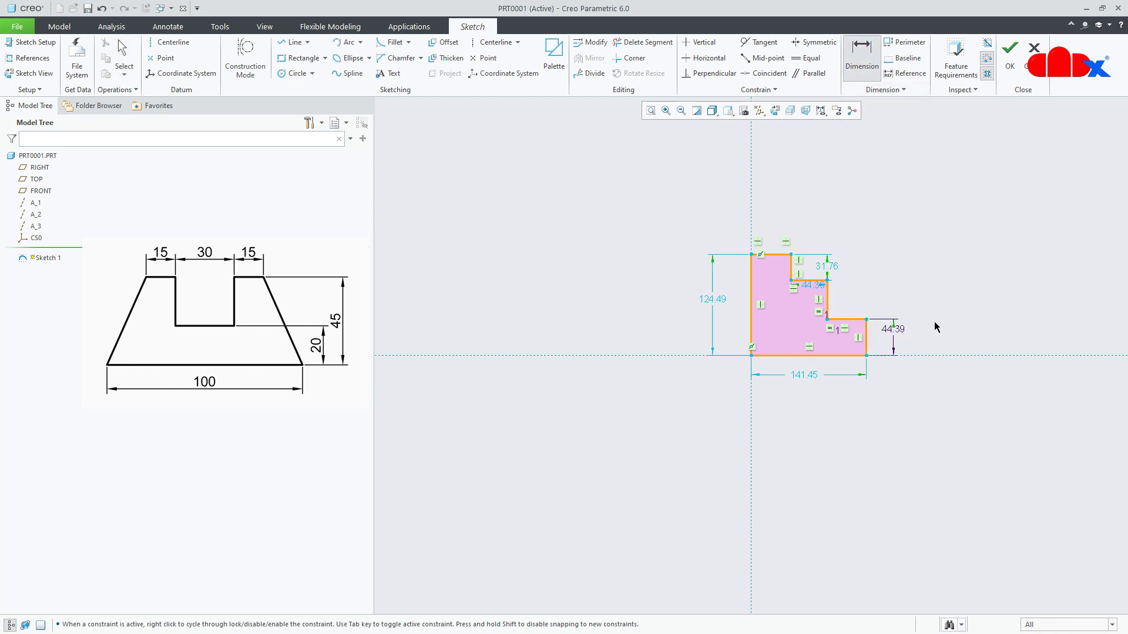
middle_click(813, 355)
Lock the bottom edge's width dimension at its current value and move the end edge's height dimension slightly outward
click(813, 356)
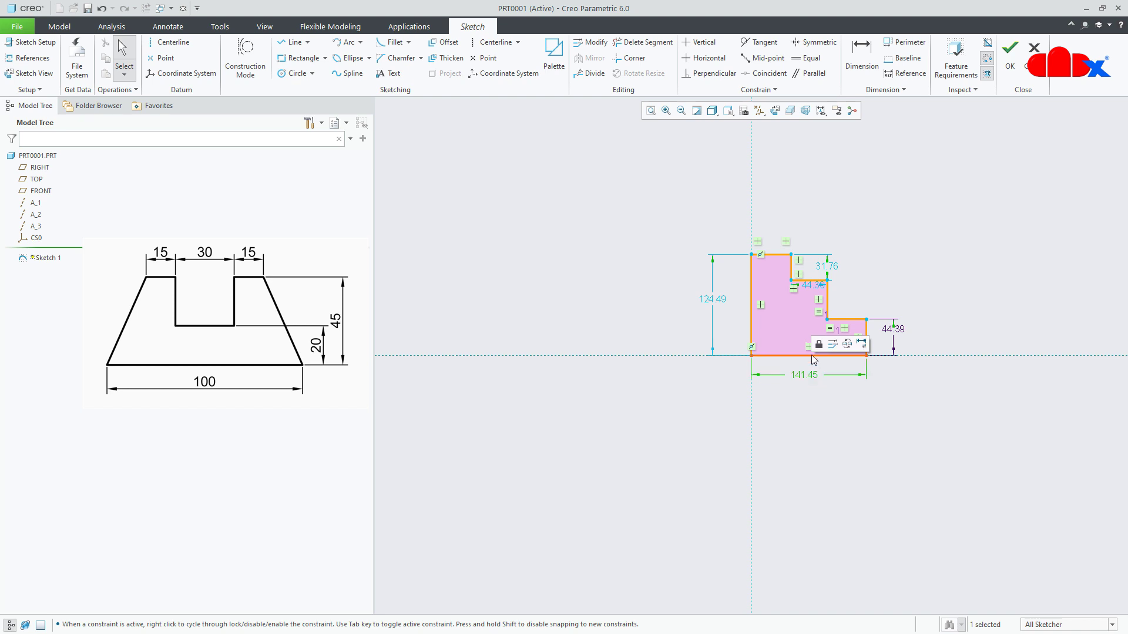
double_click(803, 375)
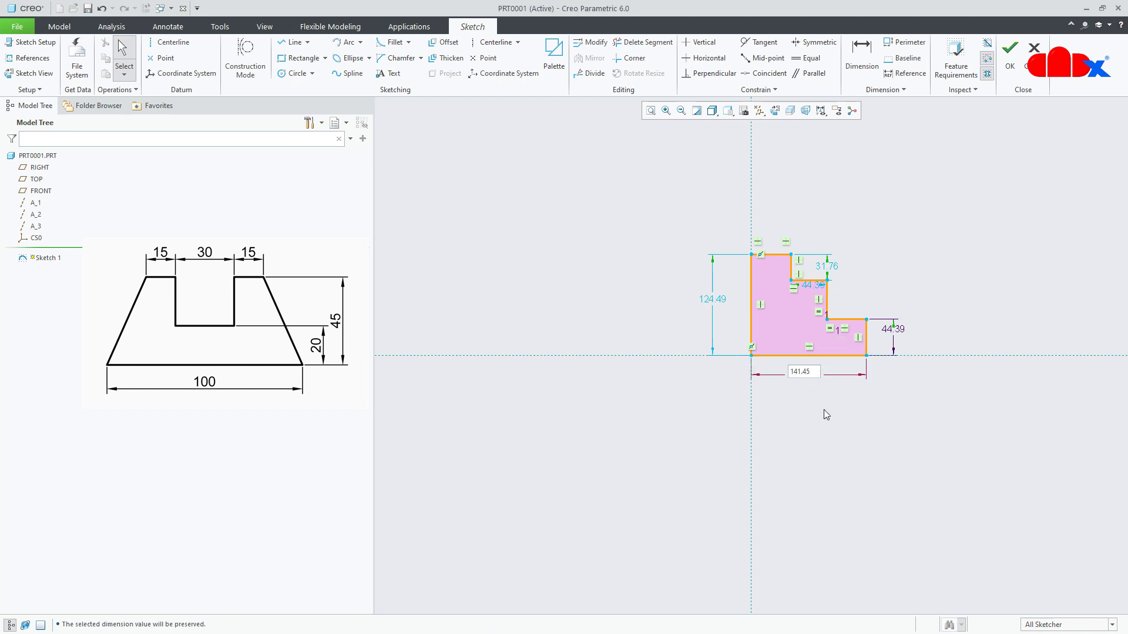
key(Return)
drag(904, 334, 902, 338)
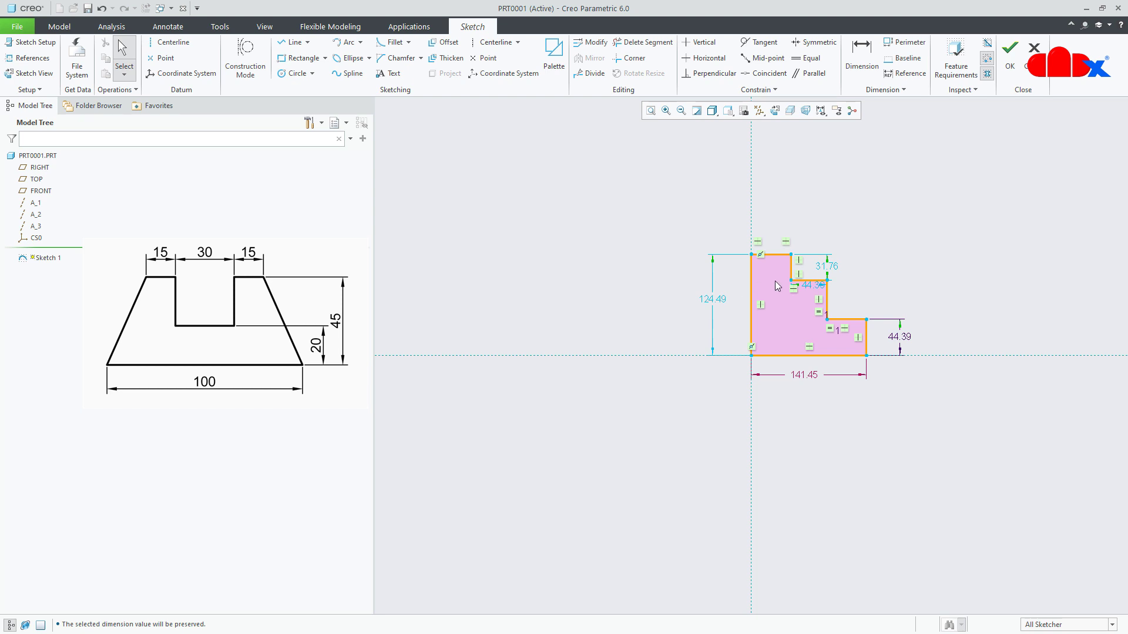
Apply an equal-length constraint between the bottom edge and the long vertical edge
click(806, 60)
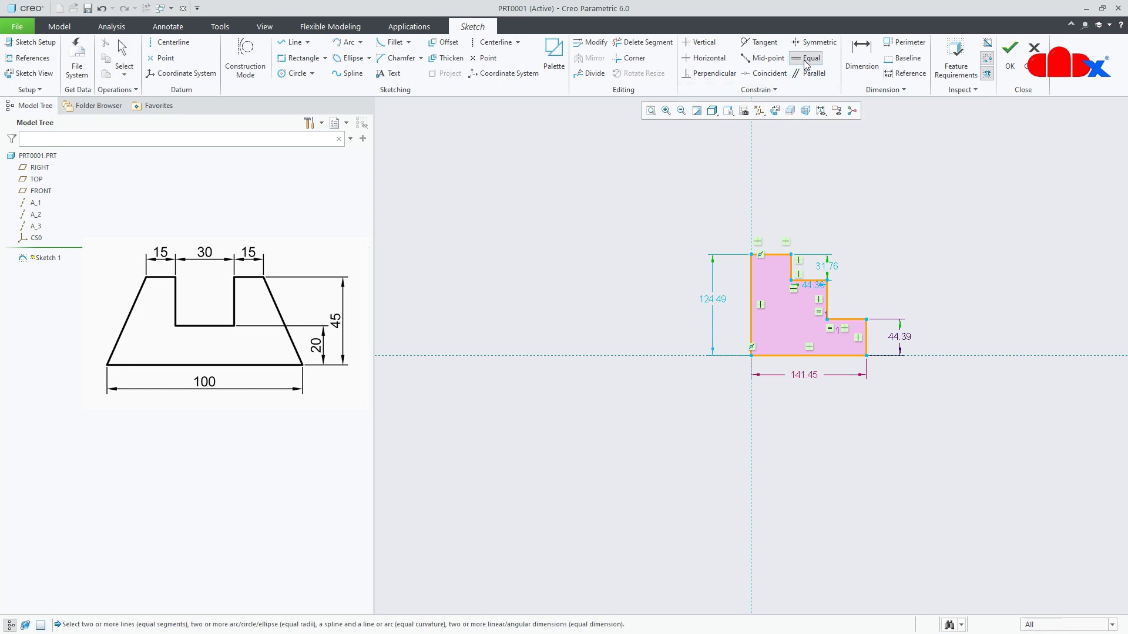
click(788, 356)
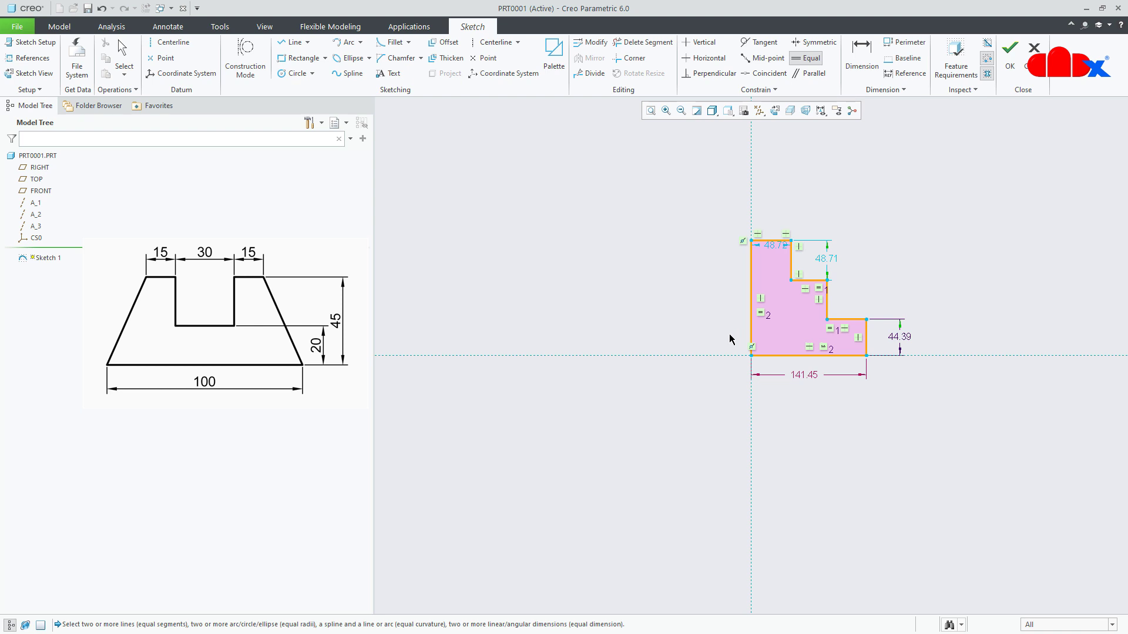
middle_click(739, 426)
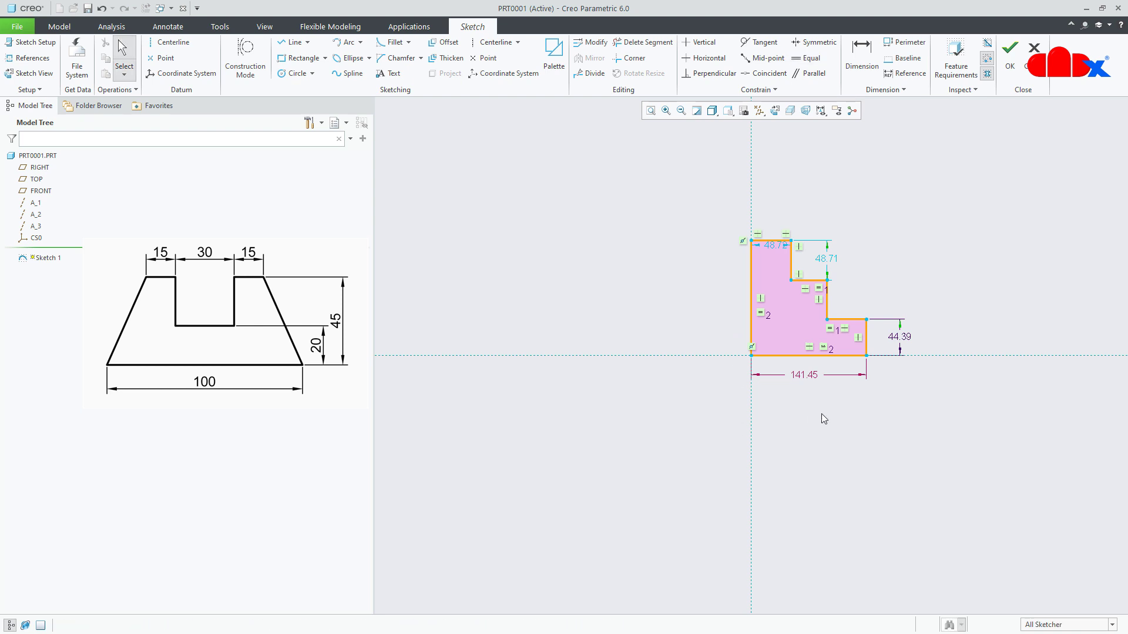
Set the top edge's width to 50 and move its dimension above the profile
double_click(772, 247)
text(50)
key(Return)
click(902, 202)
drag(773, 247, 775, 214)
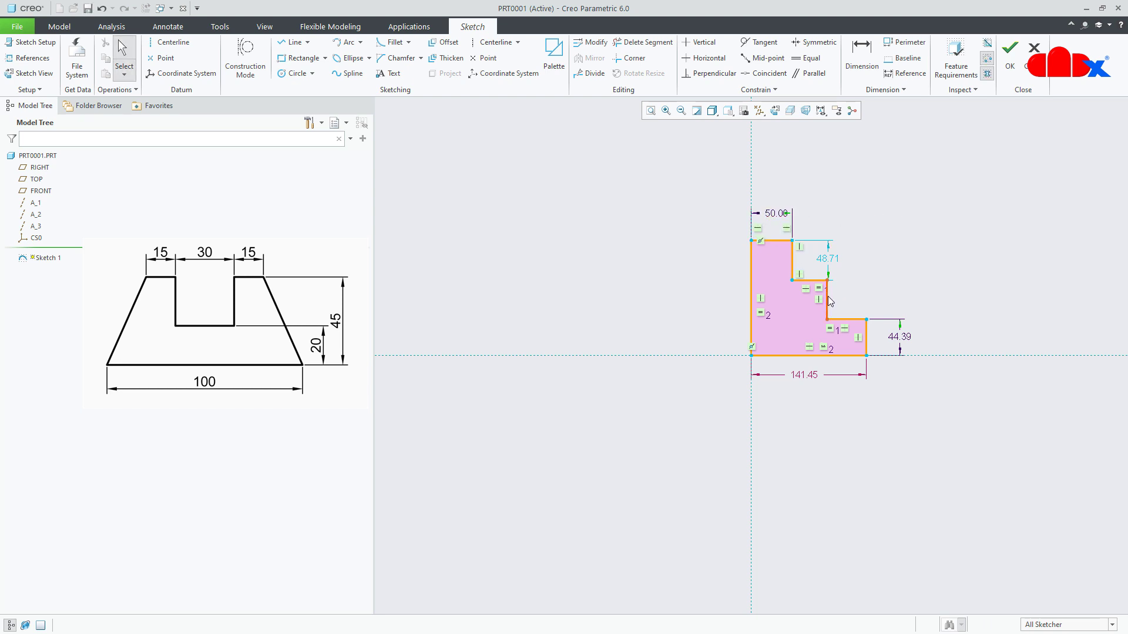
Set the bottom edge's width to 150 and the lower step's end edge height to 50
double_click(808, 375)
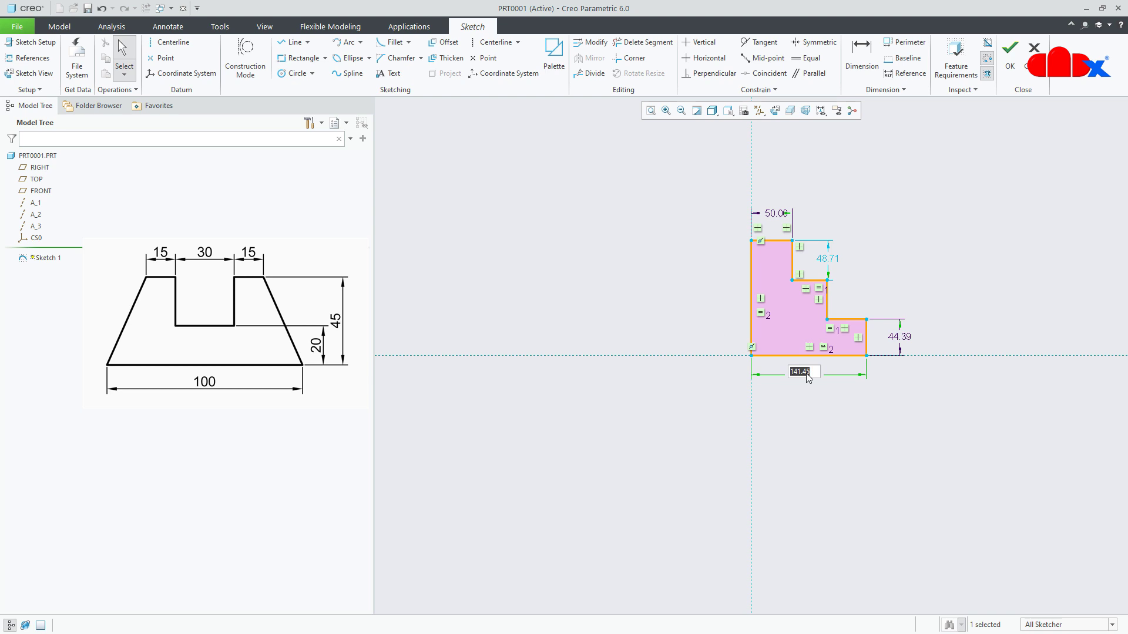
text(150)
key(Return)
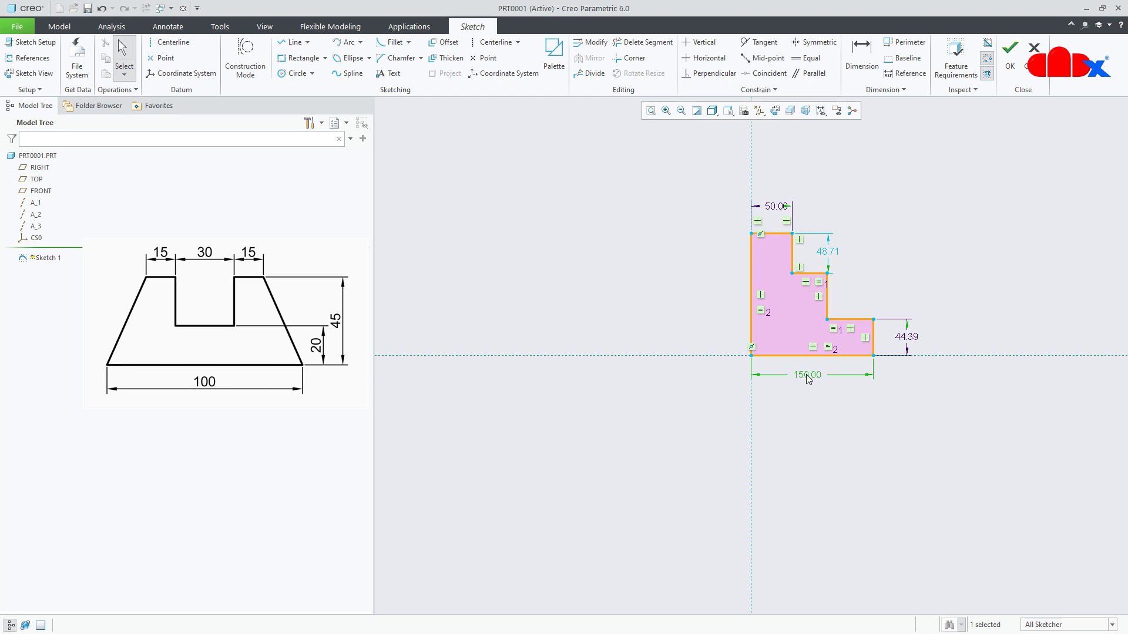
click(816, 400)
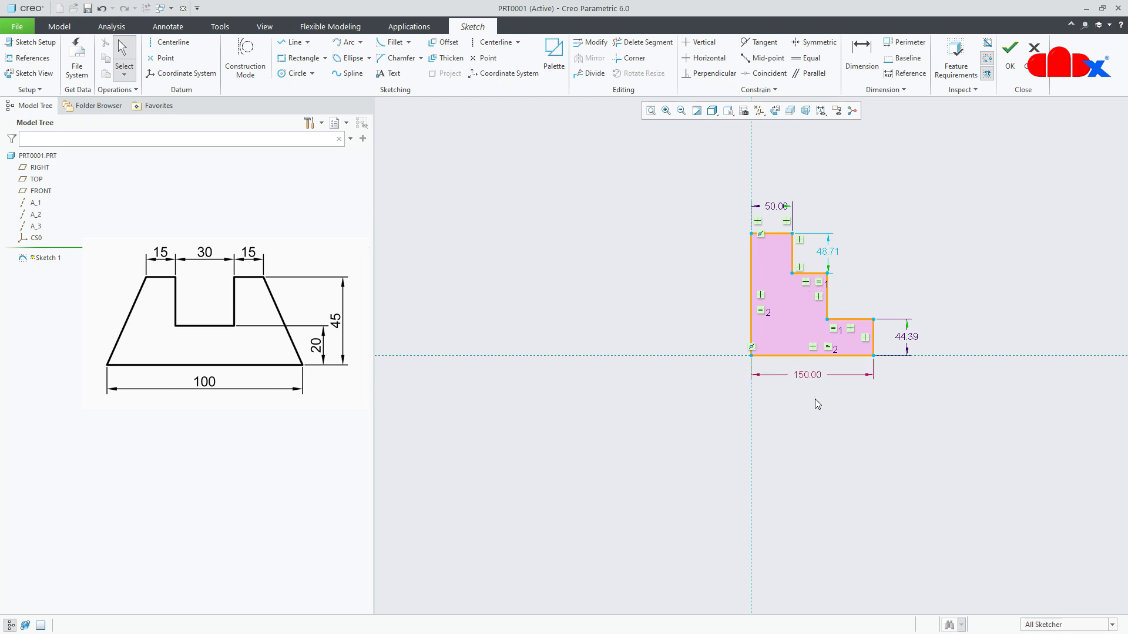
double_click(907, 338)
text(50)
key(Return)
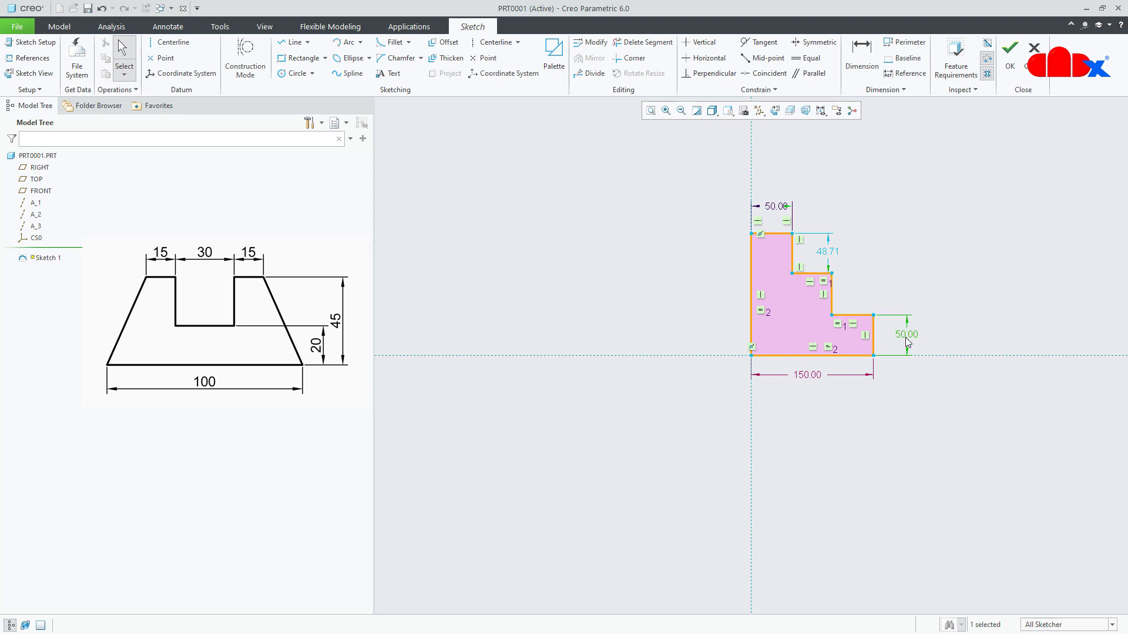
click(894, 396)
Apply an equal-length constraint between the top edge and the upper step's vertical edge
click(808, 58)
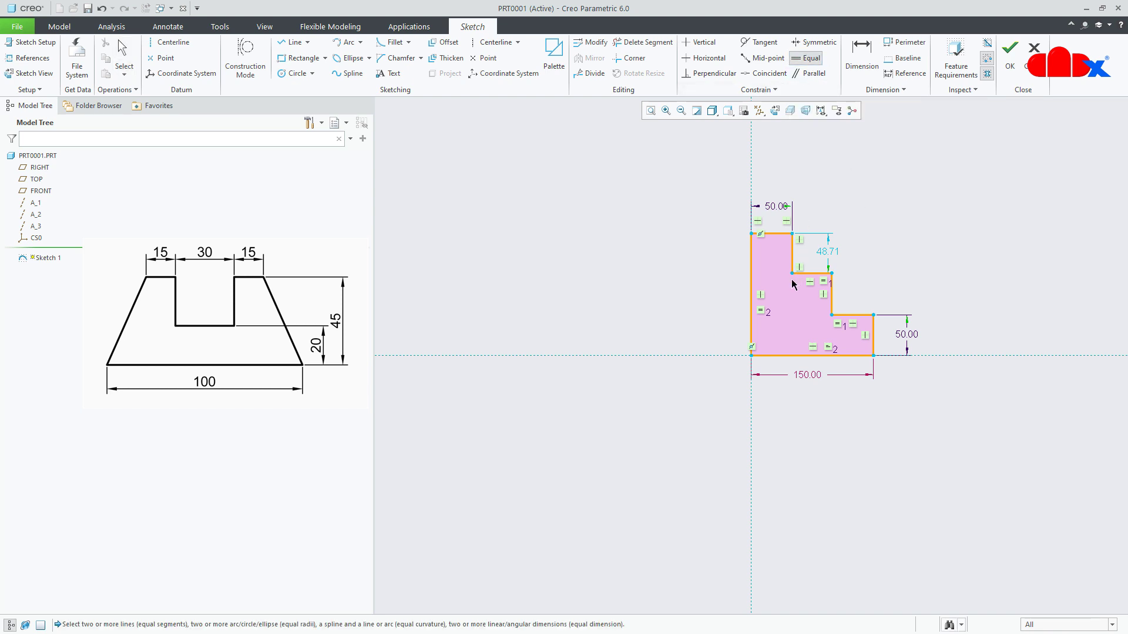
click(787, 233)
click(793, 253)
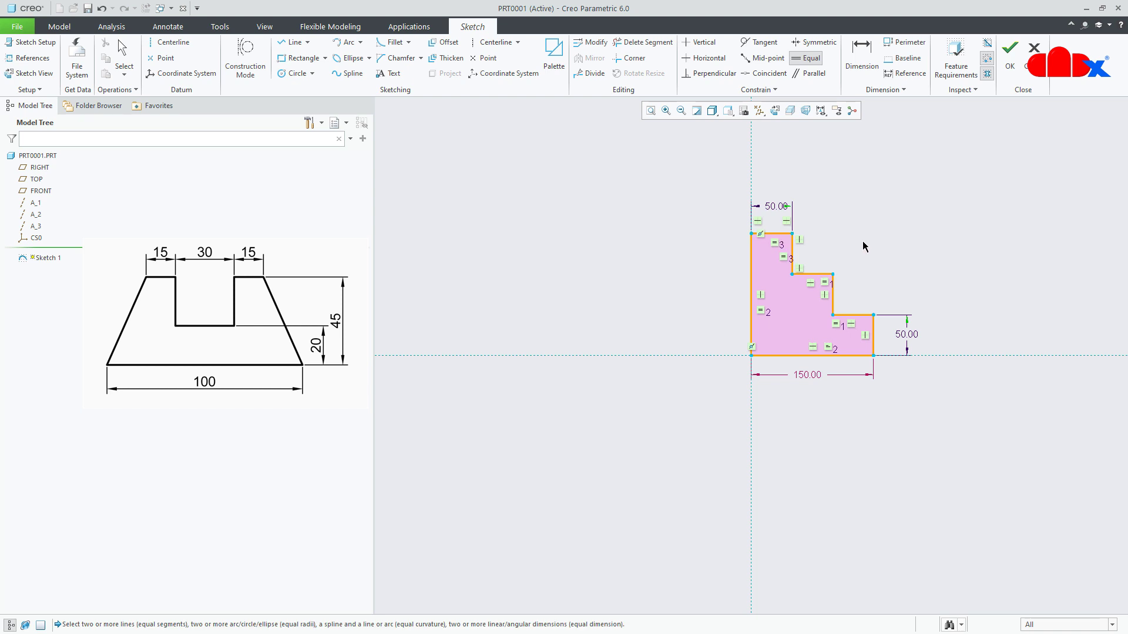
middle_click(873, 245)
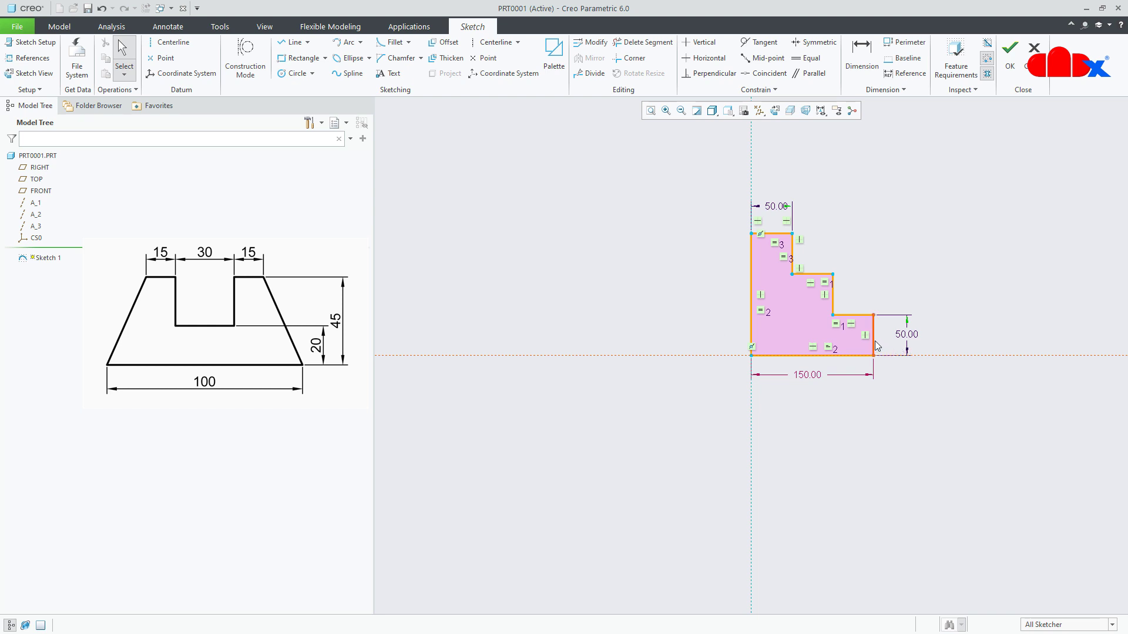
Try to move the lower step's end edge and top edge freehand, and undo the last action
mouse_move(875, 341)
mouse_down()
mouse_move(894, 341)
mouse_move(862, 345)
mouse_up()
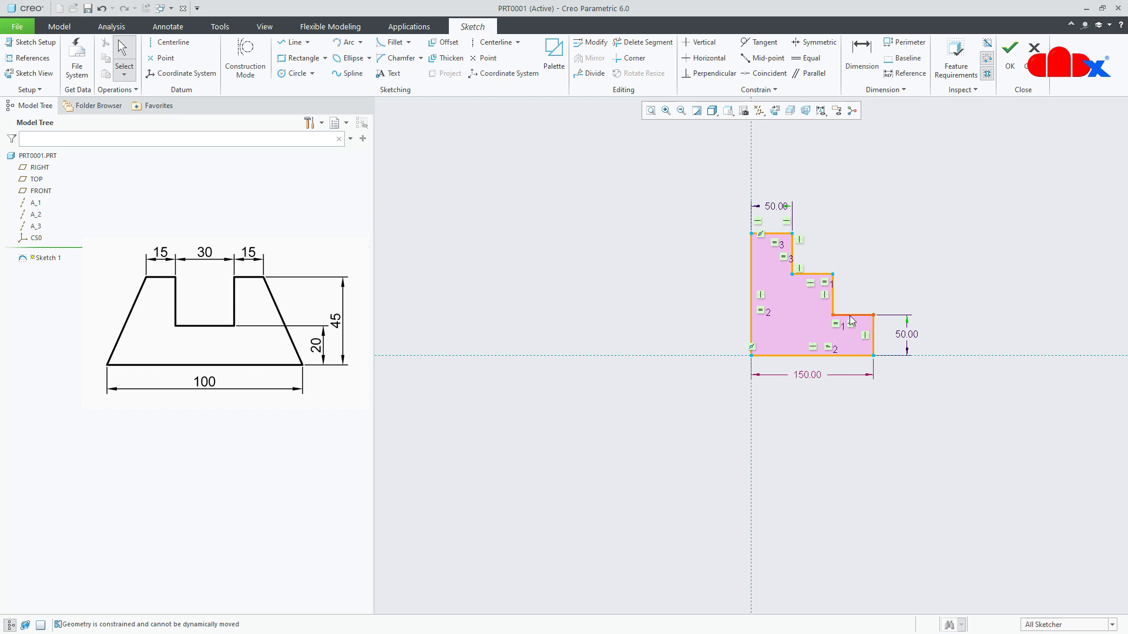
mouse_move(851, 315)
mouse_down()
mouse_move(853, 298)
mouse_move(855, 315)
mouse_up()
key(ctrl+z)
Unlock the bottom edge's width and lock the lower step's height instead, and shrink the profile freehand to about 142 wide
click(811, 377)
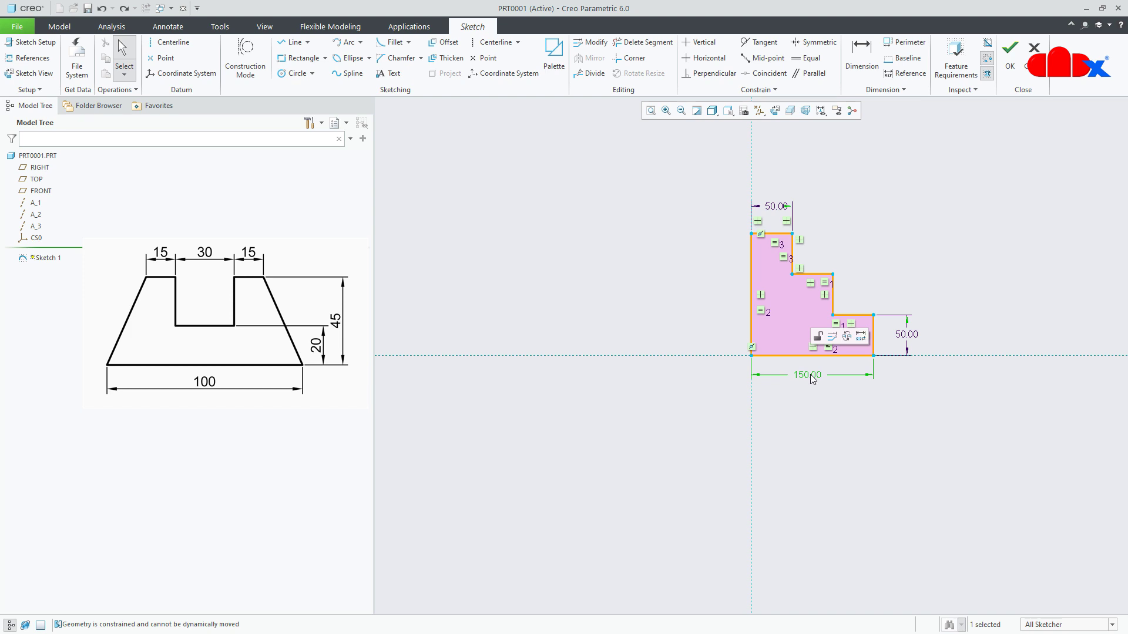
click(817, 336)
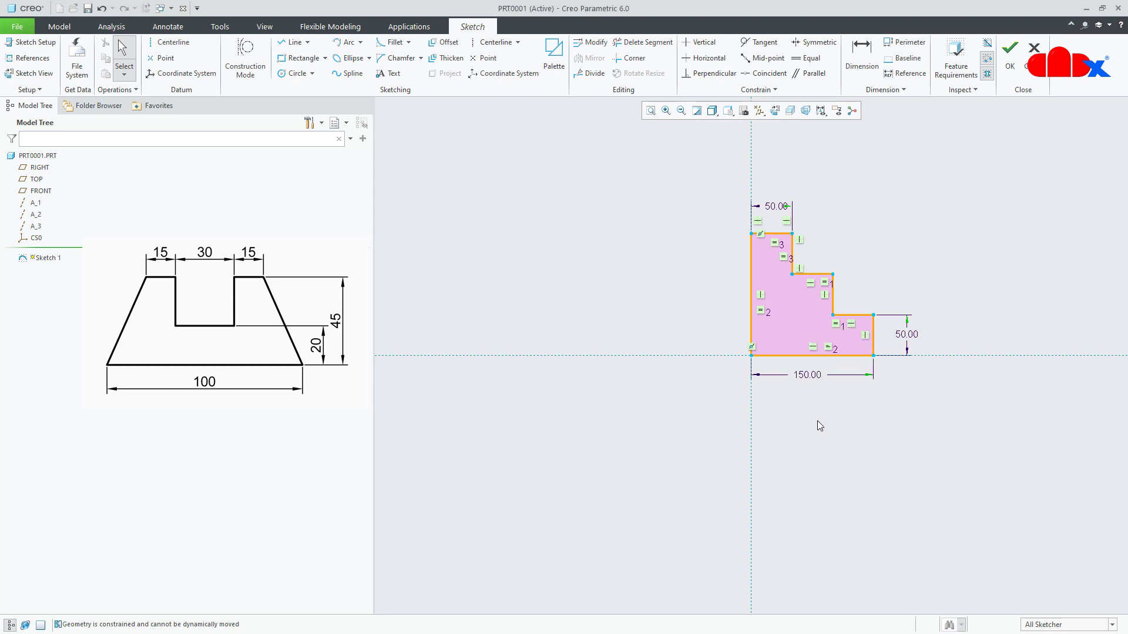
click(911, 335)
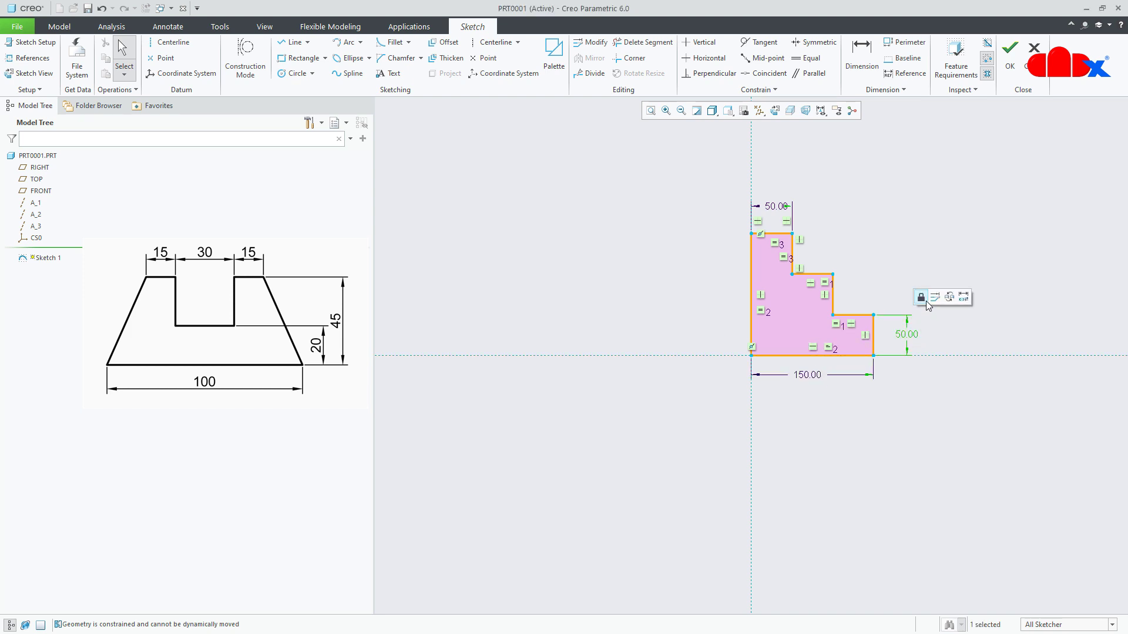
click(924, 301)
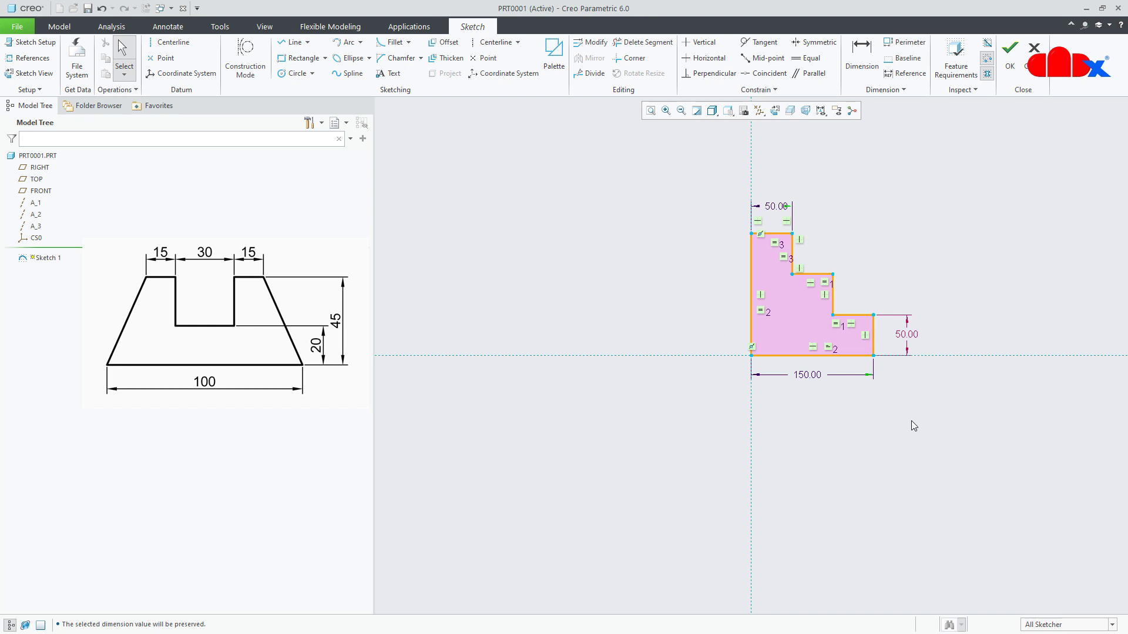
mouse_move(875, 343)
mouse_down()
mouse_move(937, 346)
mouse_move(871, 353)
mouse_move(908, 350)
mouse_move(868, 347)
mouse_move(857, 286)
mouse_up()
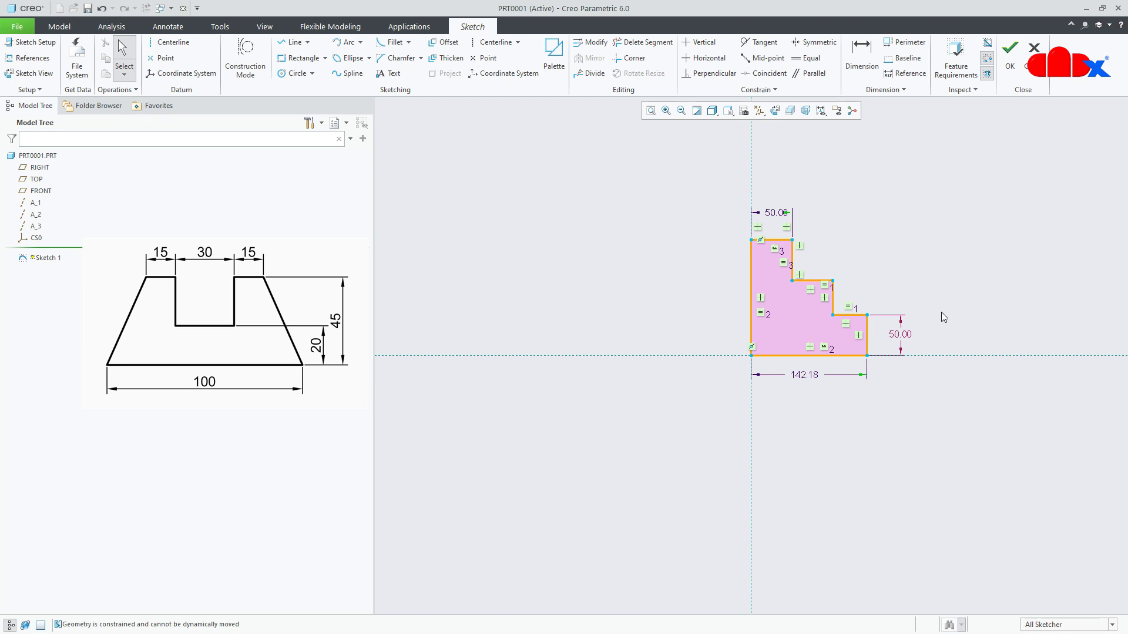
Delete the entire staircase profile and add the TOP plane back as a sketch reference
drag(697, 183, 935, 429)
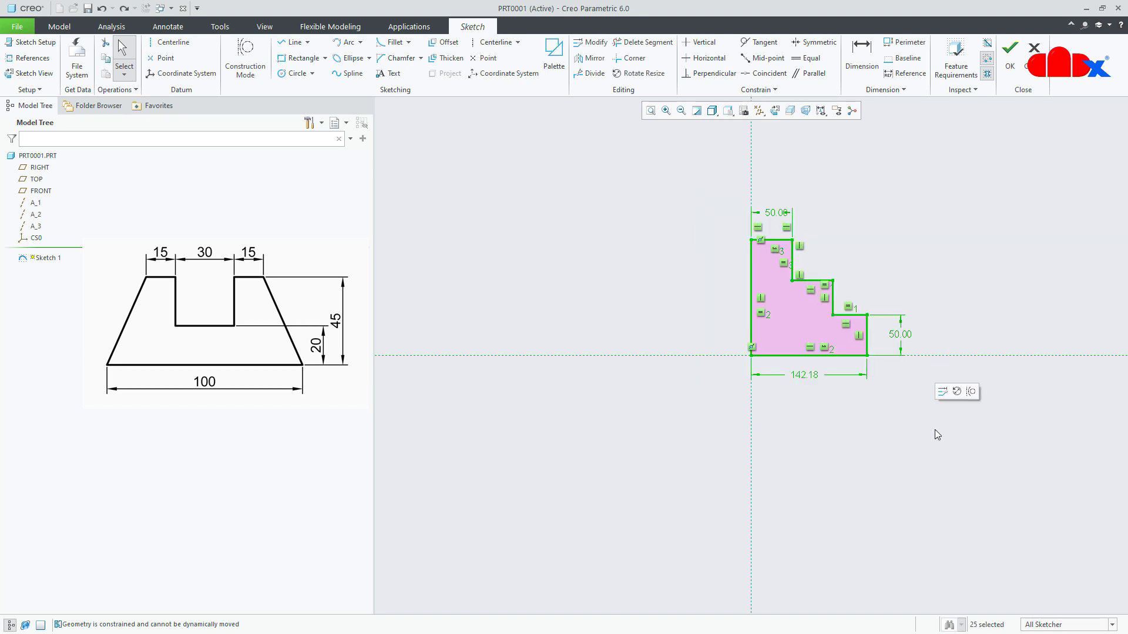
key(Delete)
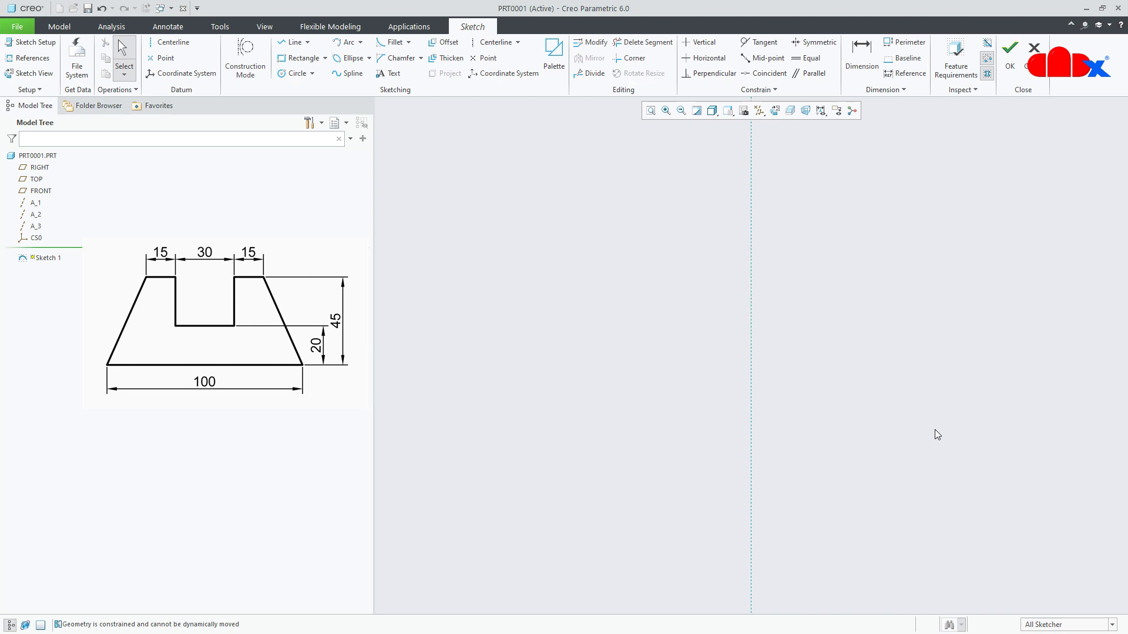
click(29, 58)
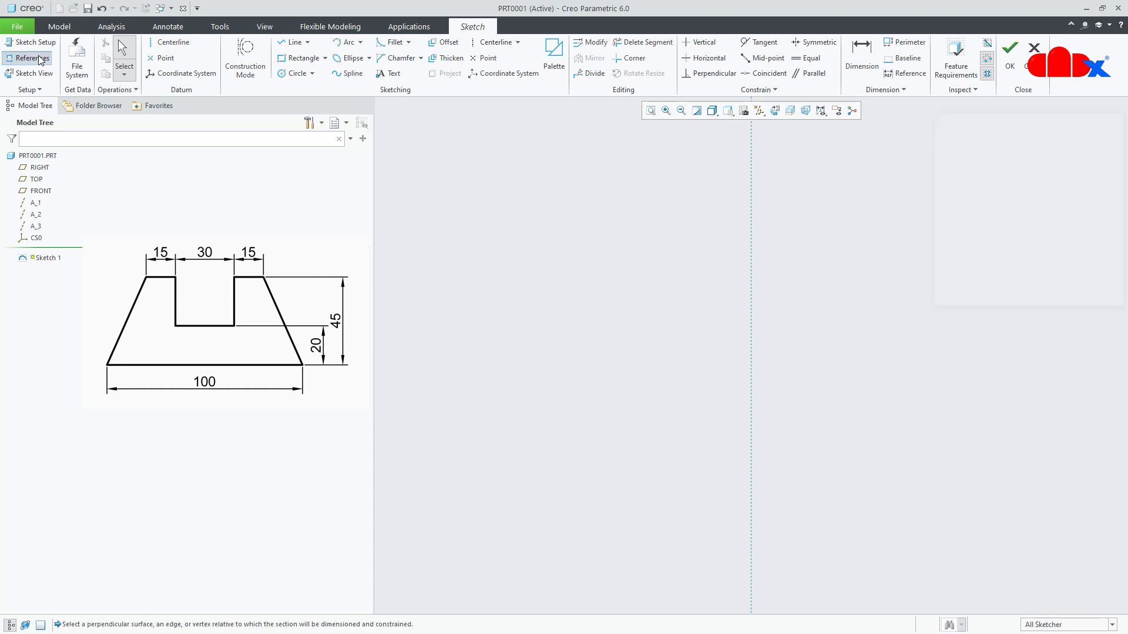
click(36, 179)
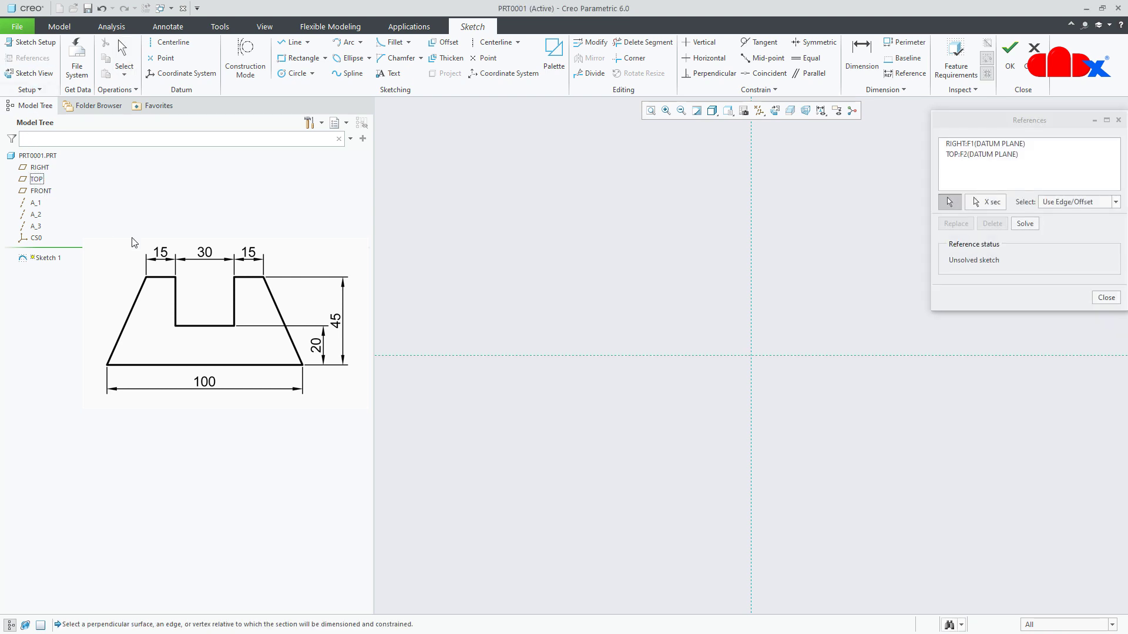
middle_click(886, 333)
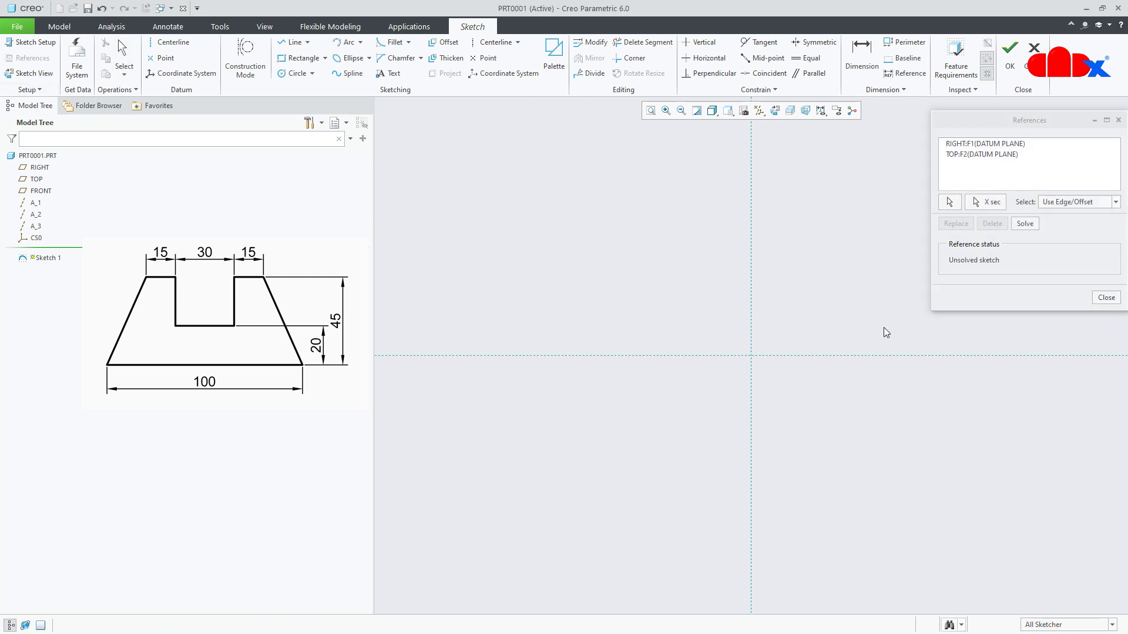
middle_click(884, 328)
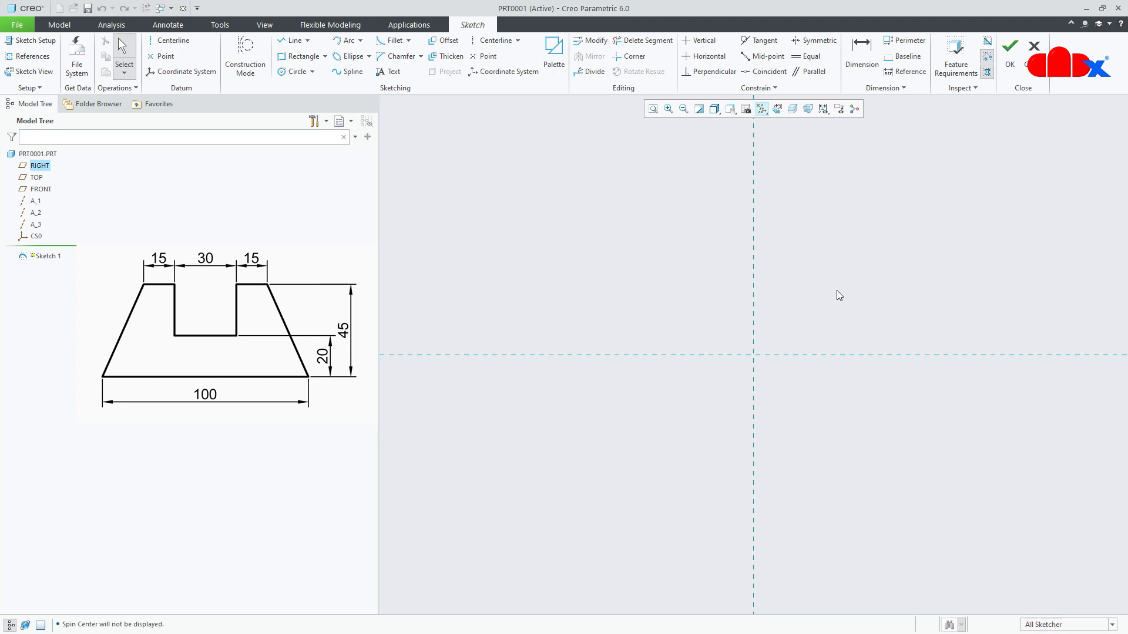
Draw a vertical centerline along the RIGHT plane's reference line
click(495, 40)
click(754, 229)
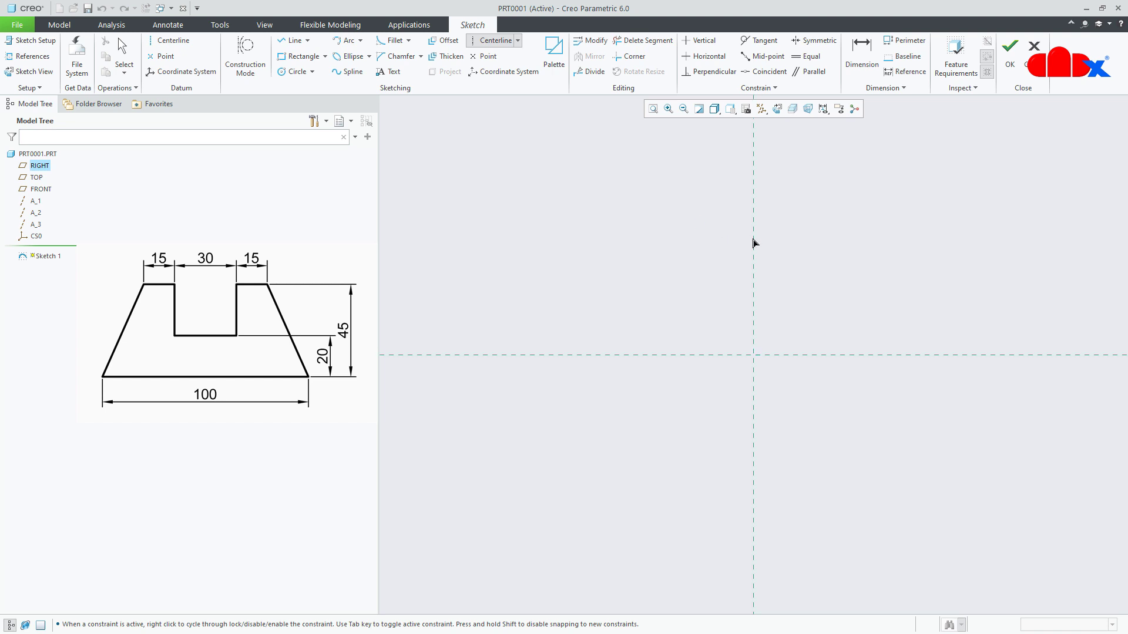
click(756, 279)
middle_click(762, 295)
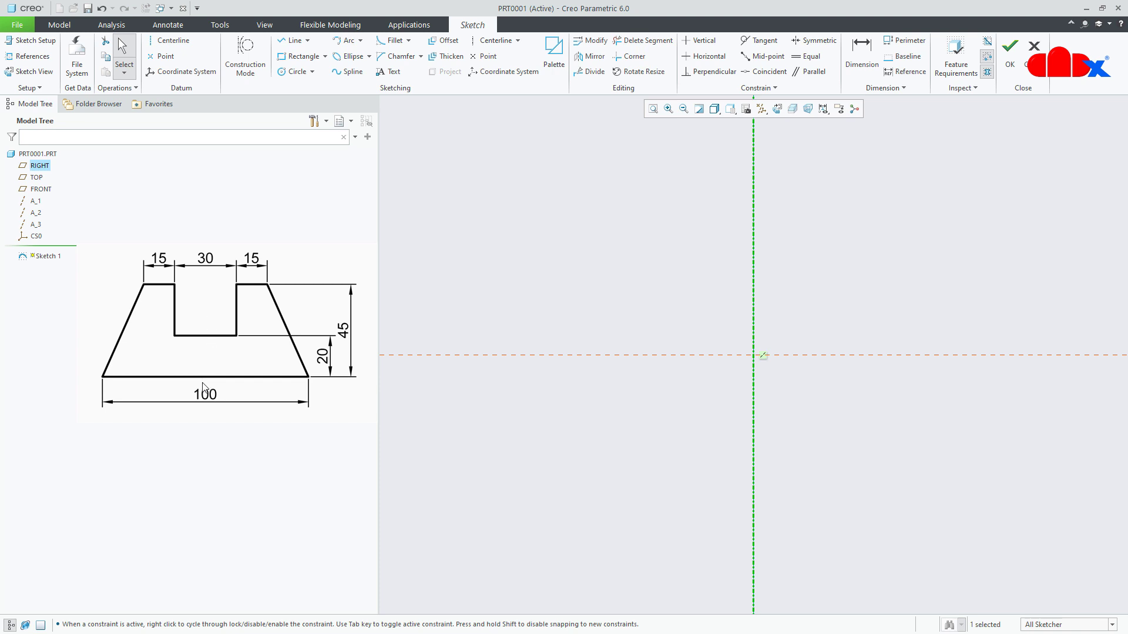
Draw a horizontal base line on the TOP reference, symmetric about the centerline, and set its length to 100
click(293, 42)
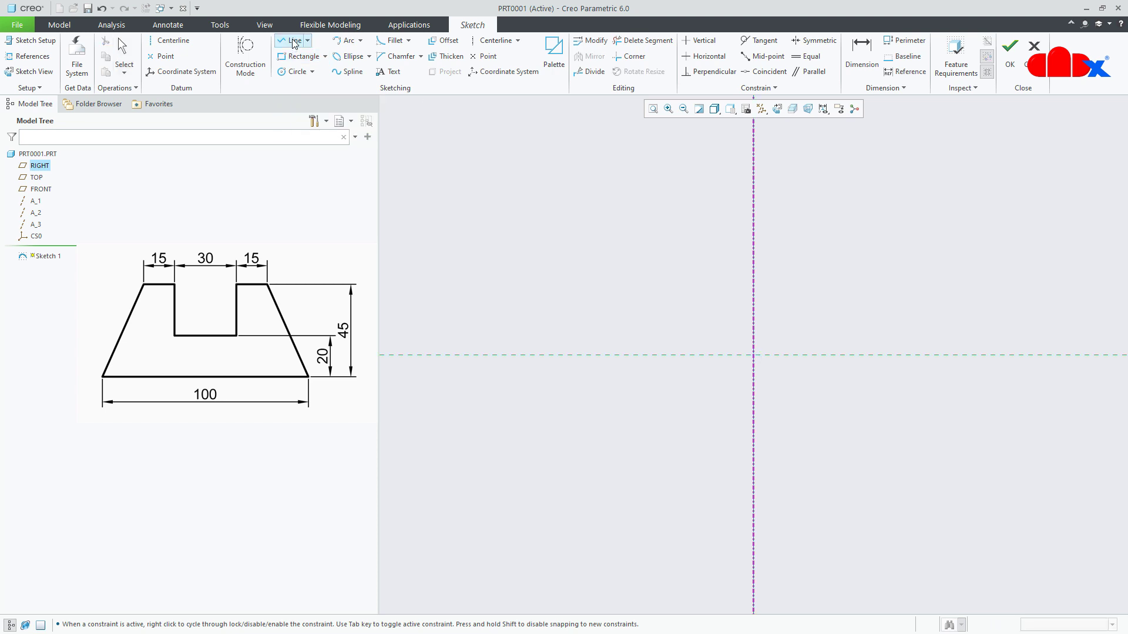
click(642, 355)
click(863, 365)
middle_click(855, 390)
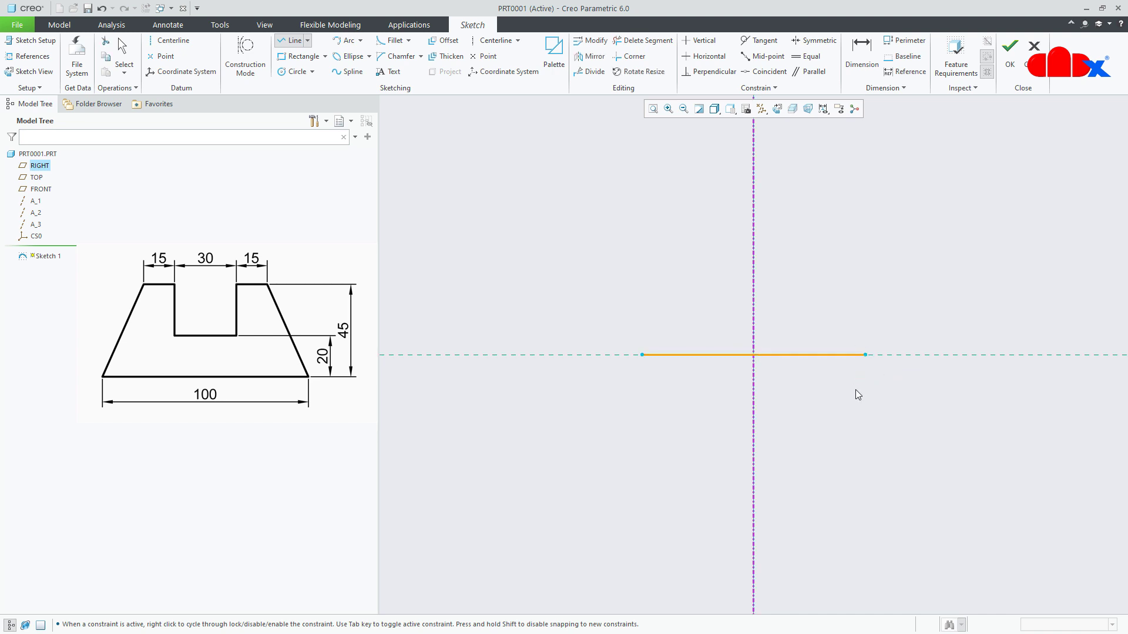
middle_click(856, 394)
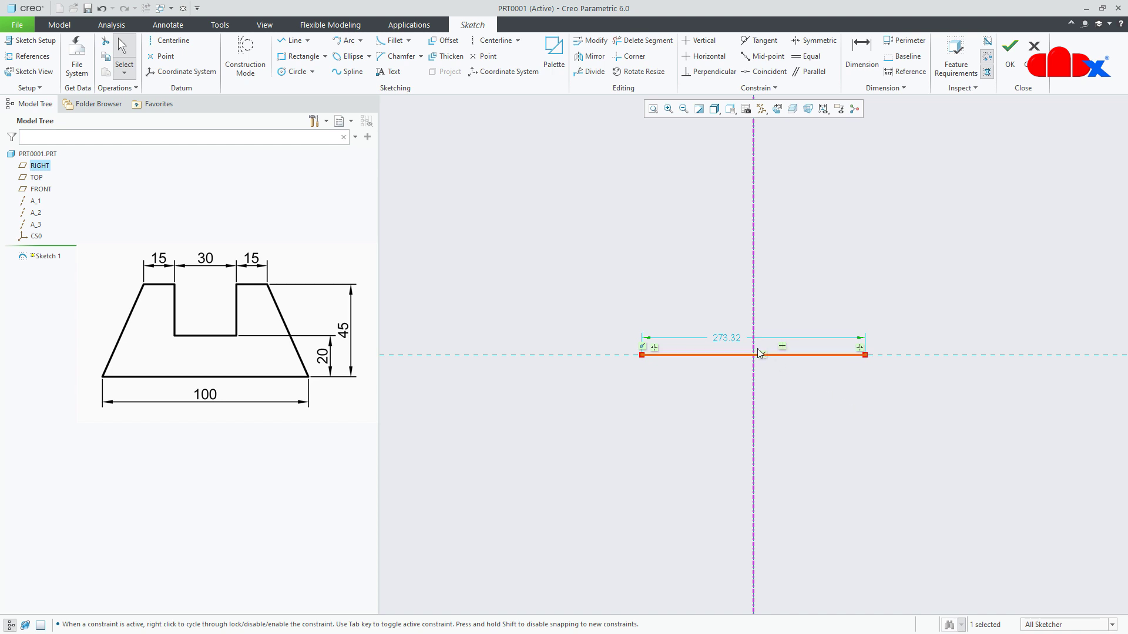
double_click(731, 338)
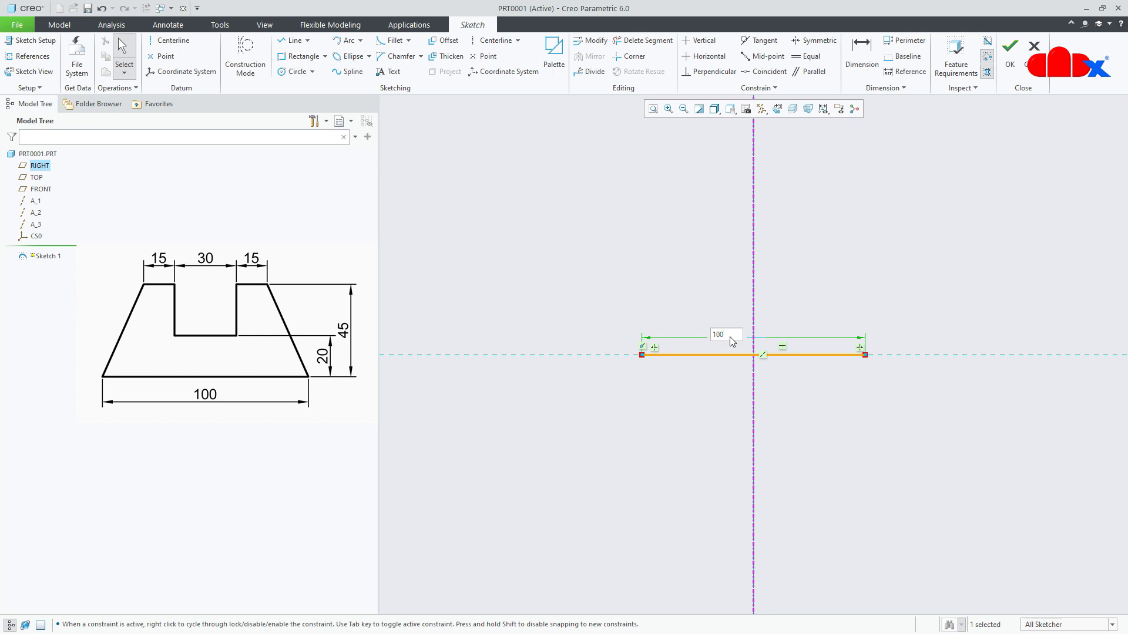
key(Return)
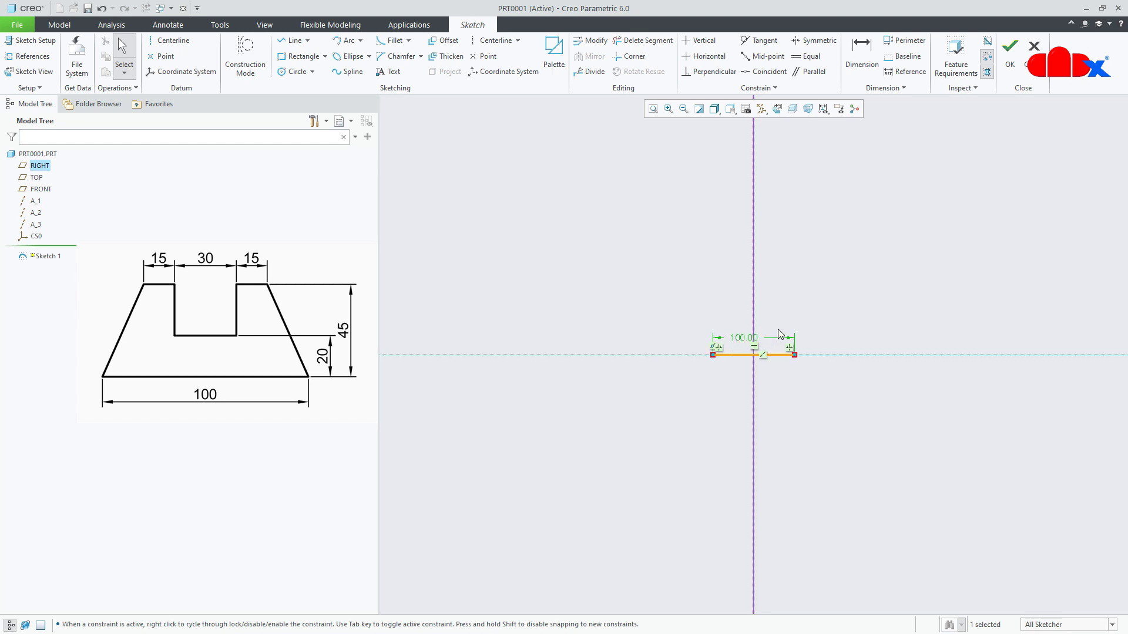
Sketch the left half-profile from the base line: side sloped about 66°, top edge about 15.6, notch wall about 22.4, notch floor to the centerline
scroll(778, 329, down, 4)
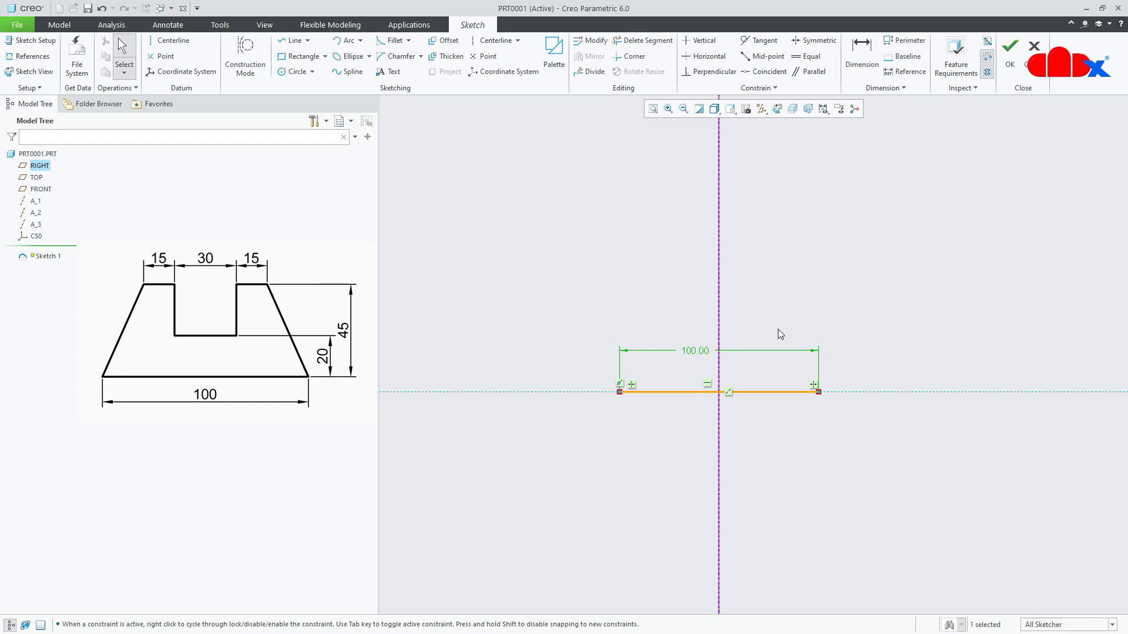
right_click(779, 330)
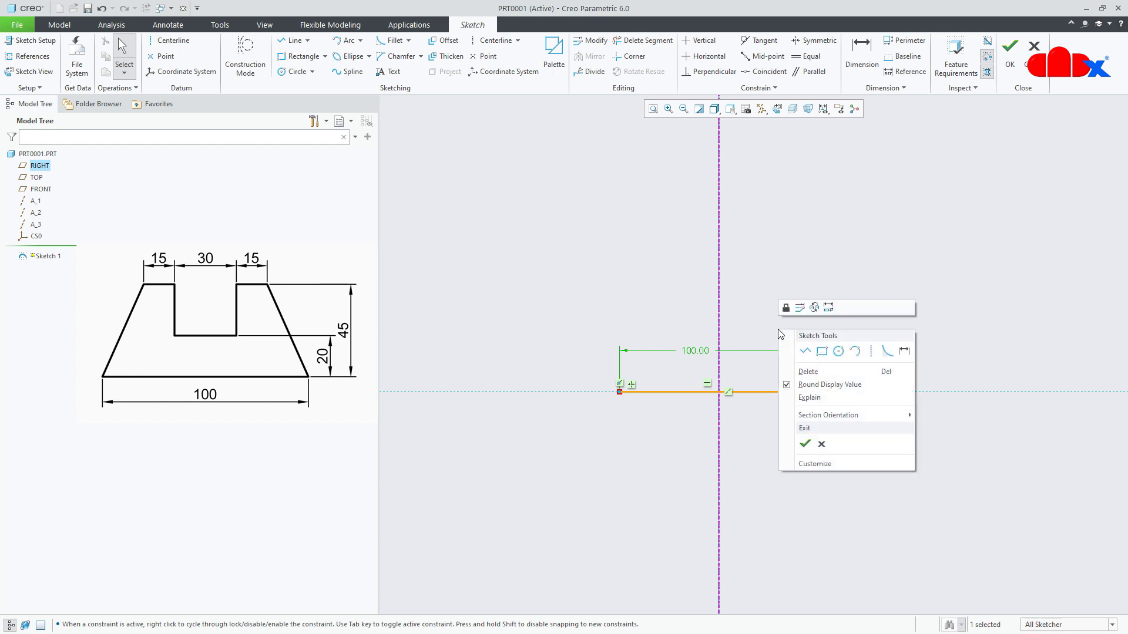
click(805, 352)
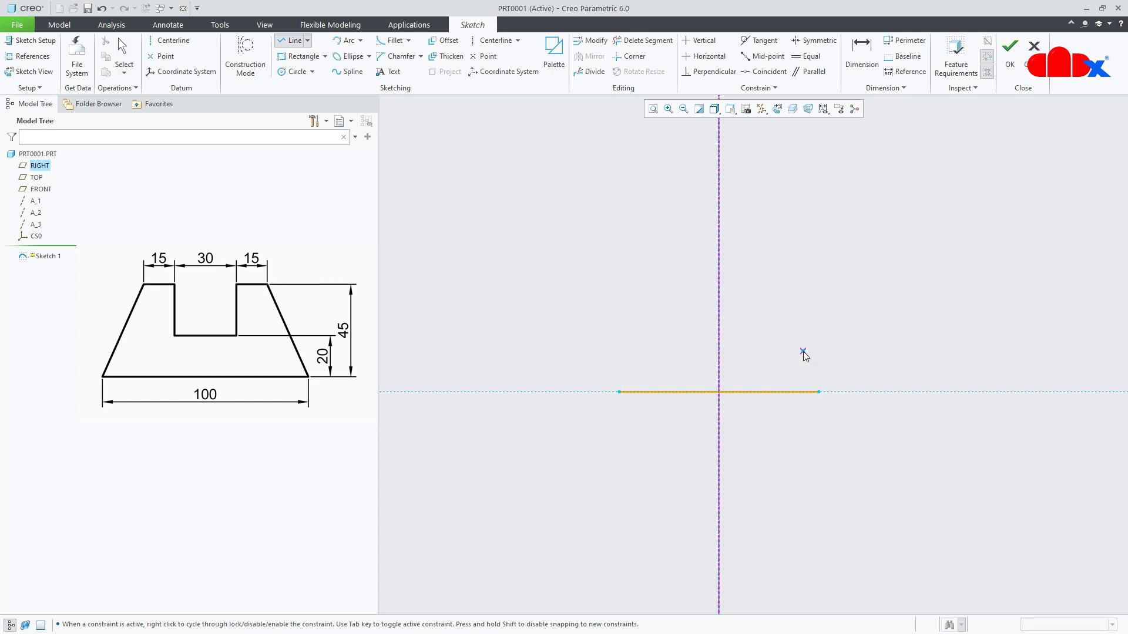
click(619, 392)
click(668, 282)
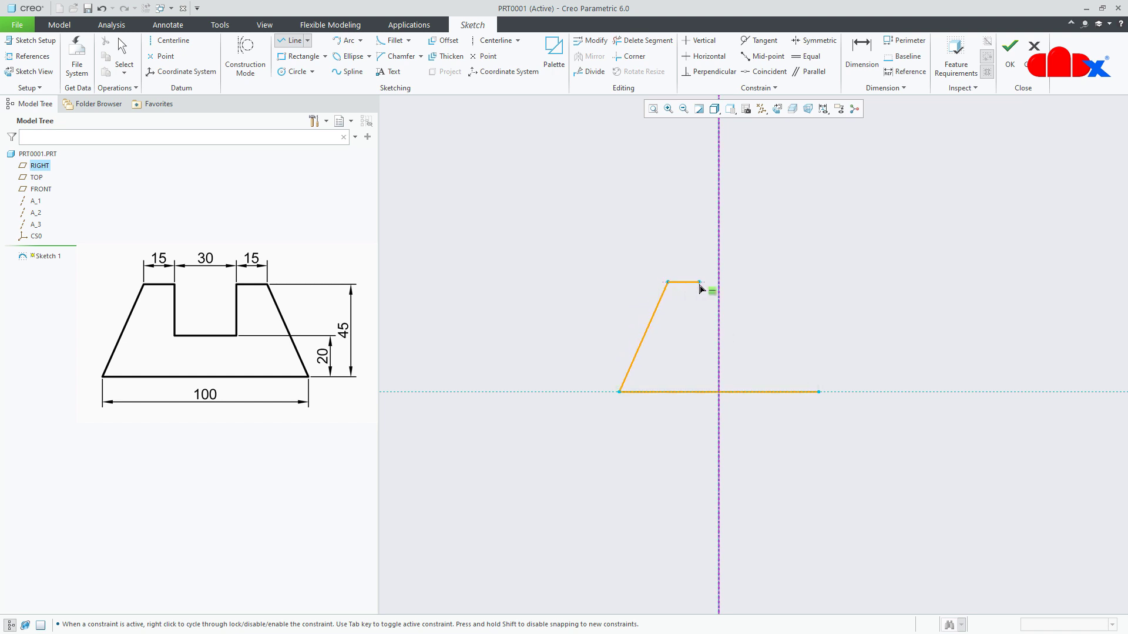
click(699, 282)
click(699, 327)
middle_click(746, 336)
middle_click(745, 331)
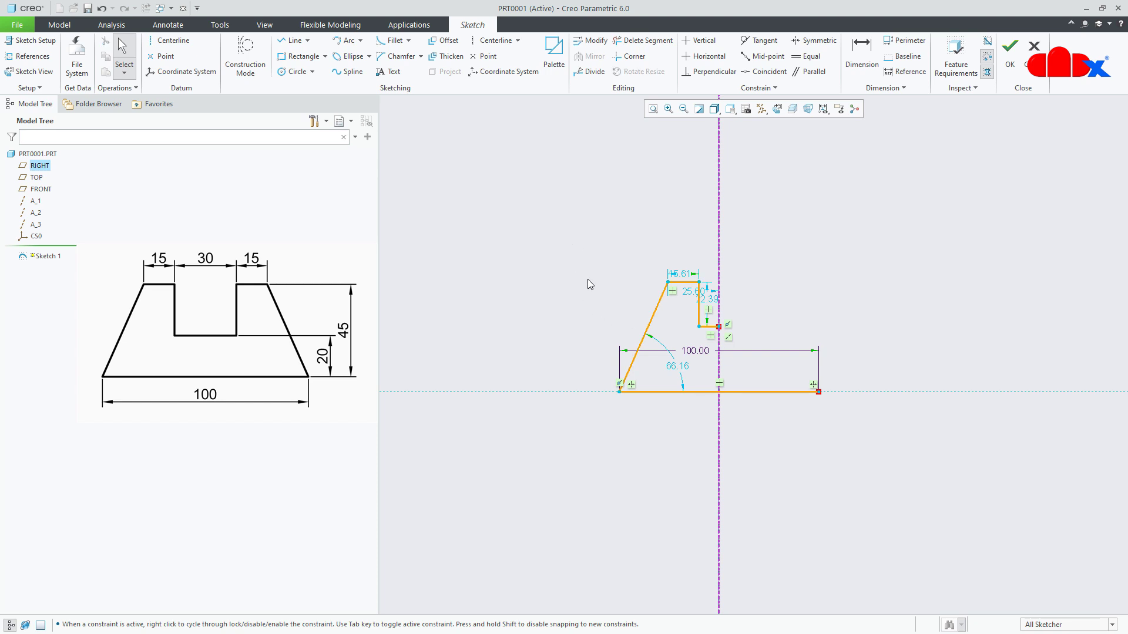
Mirror the left half of the notched profile about the vertical centerline
mouse_move(567, 232)
mouse_down()
mouse_move(697, 411)
mouse_move(737, 421)
mouse_up()
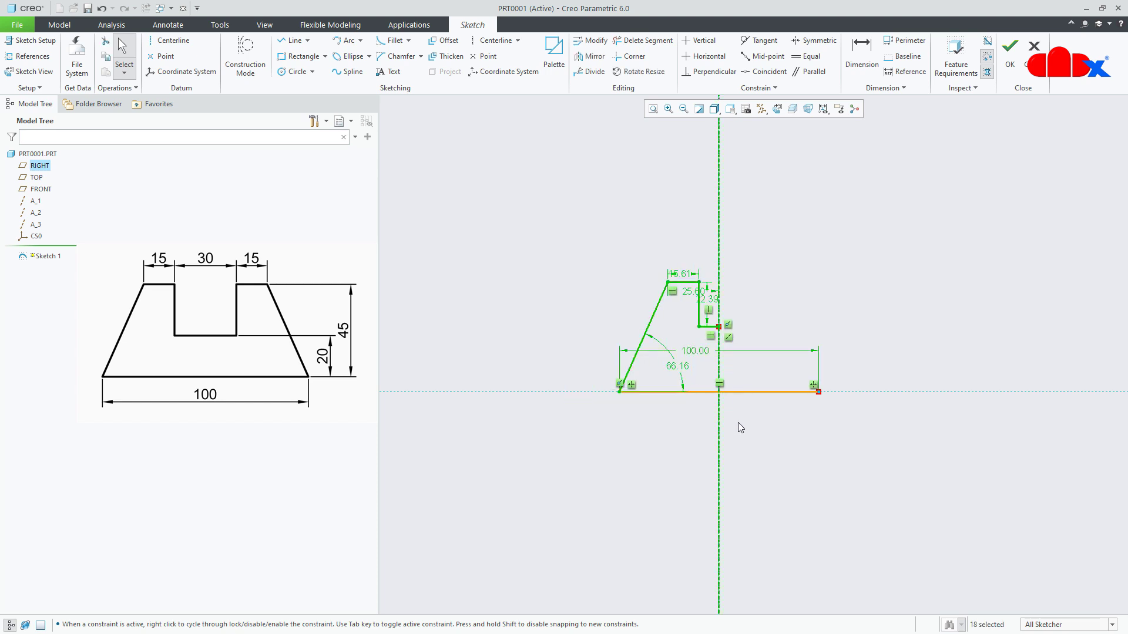
click(592, 57)
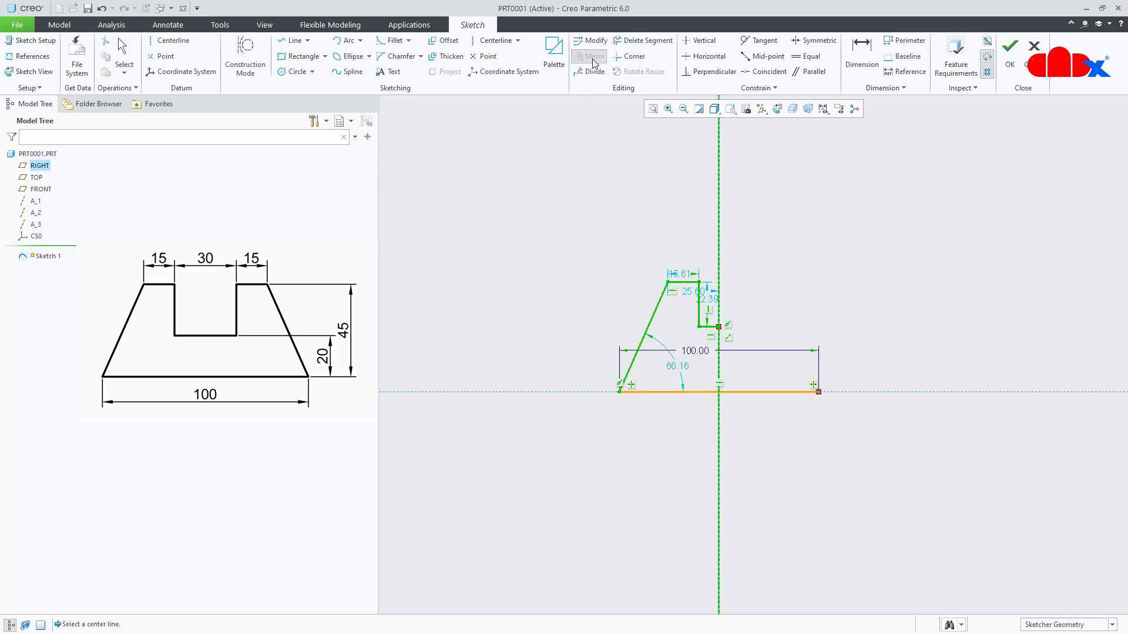
click(718, 215)
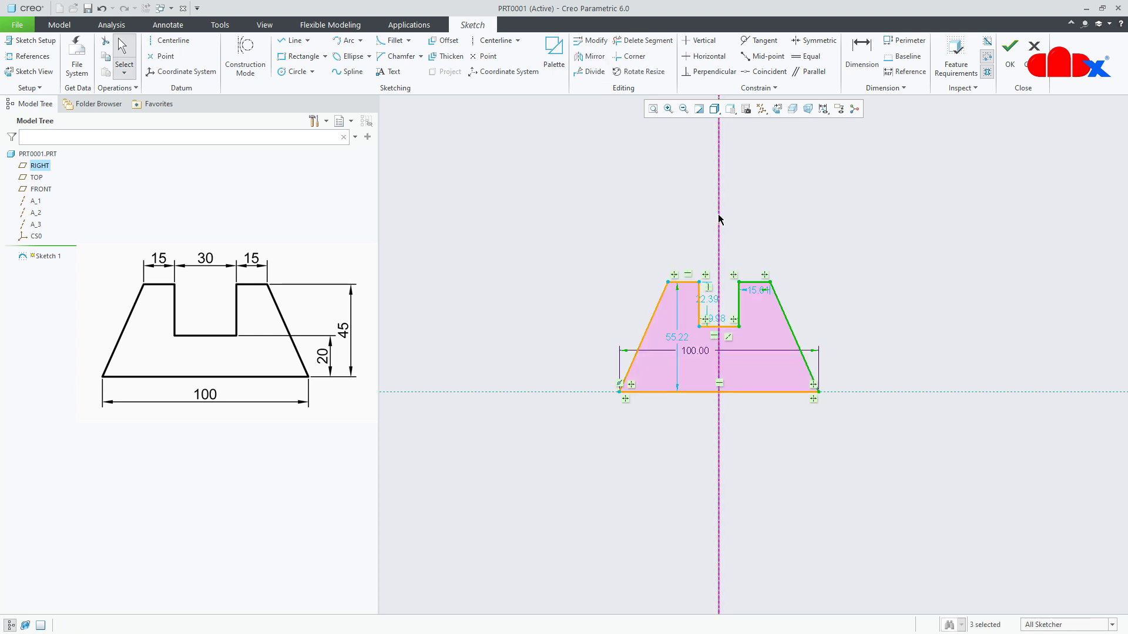
click(822, 303)
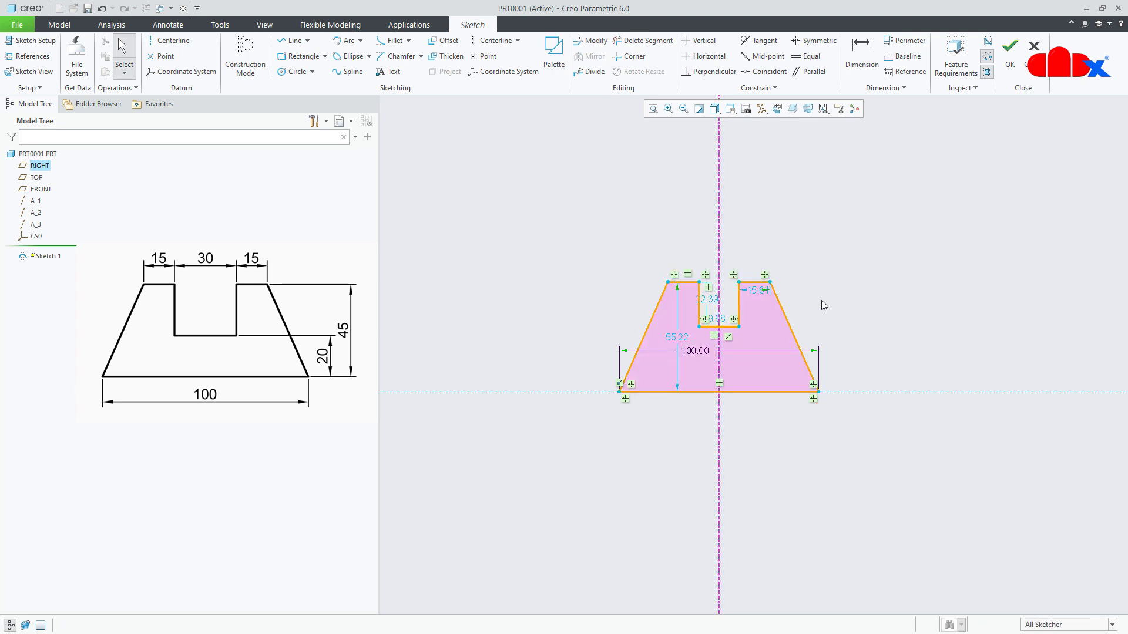
Dimension the overall height between the right top edge and the base edge, and set it to 45
click(869, 68)
click(756, 281)
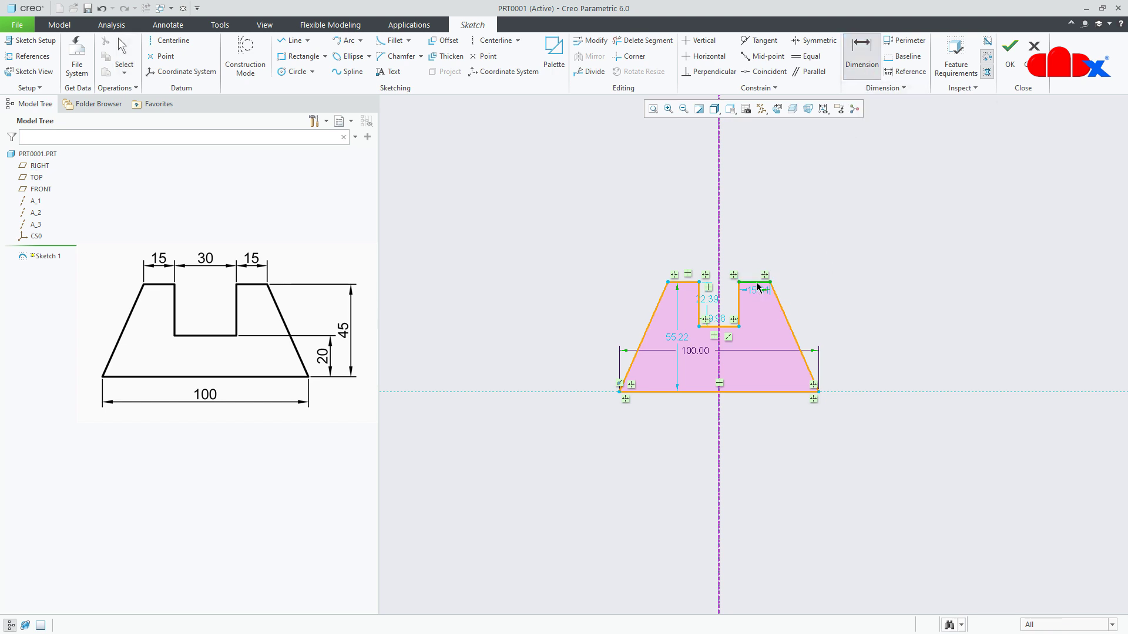
click(769, 393)
middle_click(866, 355)
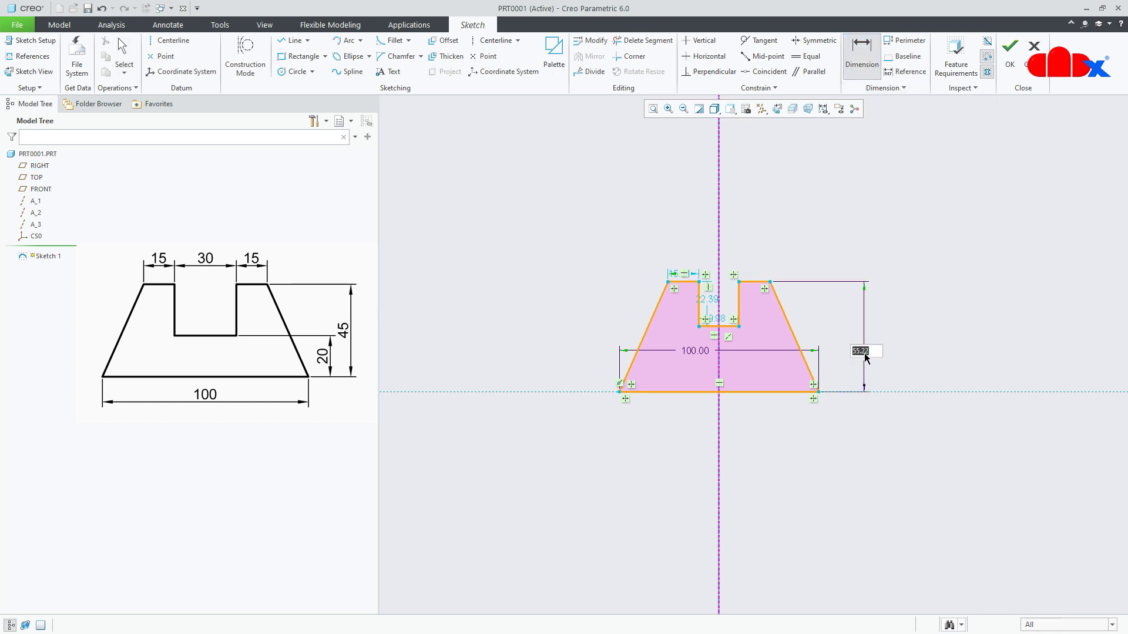
text(45)
key(Return)
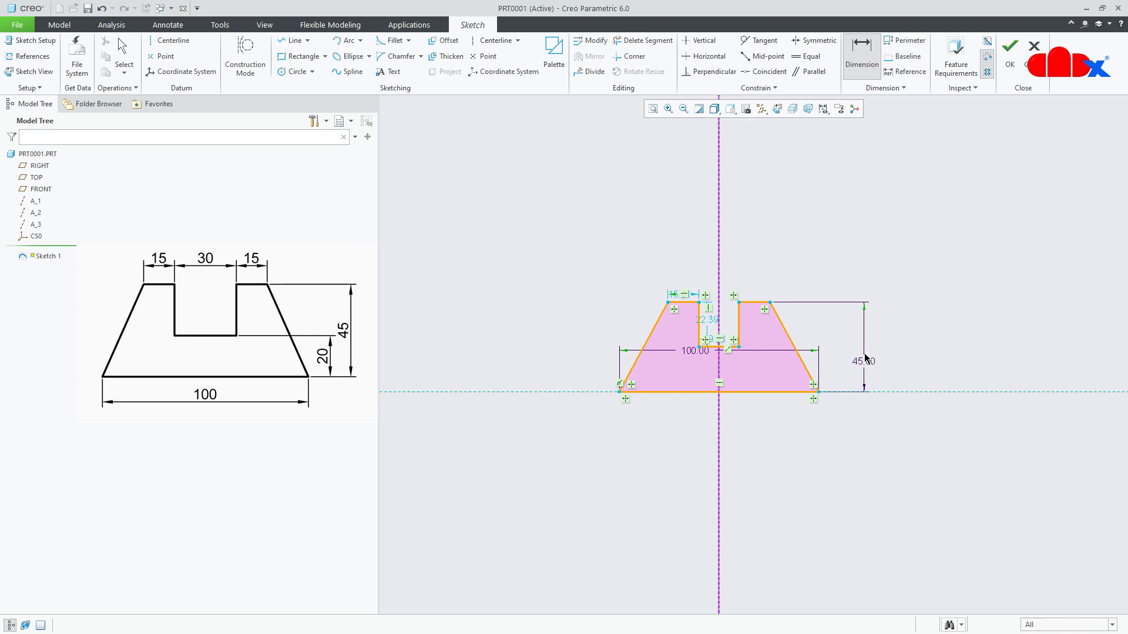
Dimension the right top edge's width as 15 and the notch's width between its two walls as 30
click(757, 302)
middle_click(760, 279)
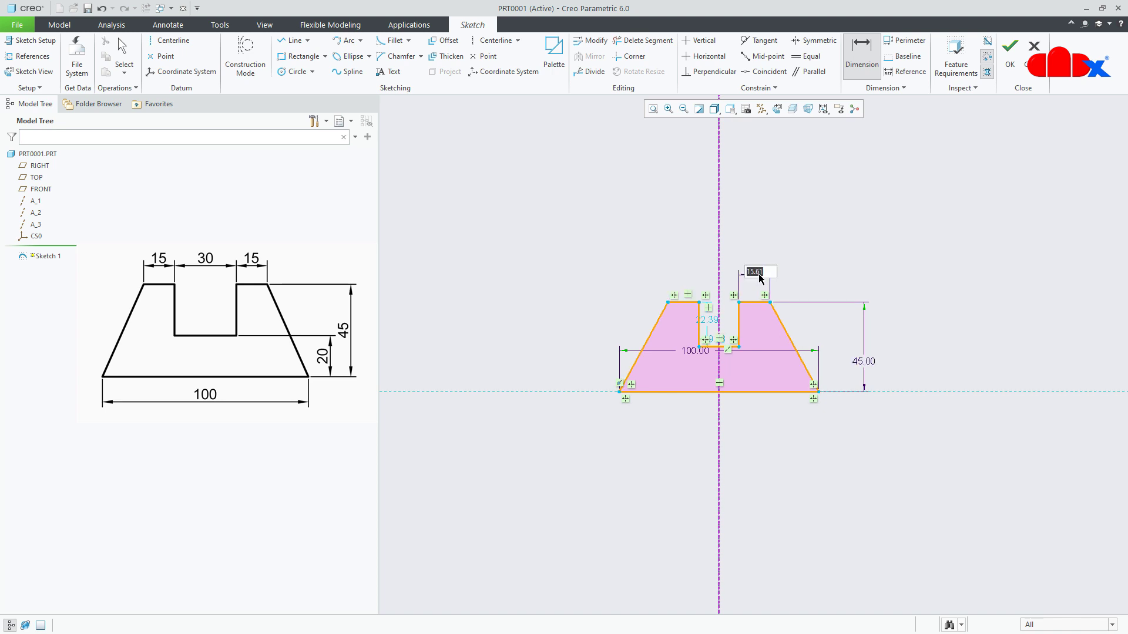
text(15)
key(Return)
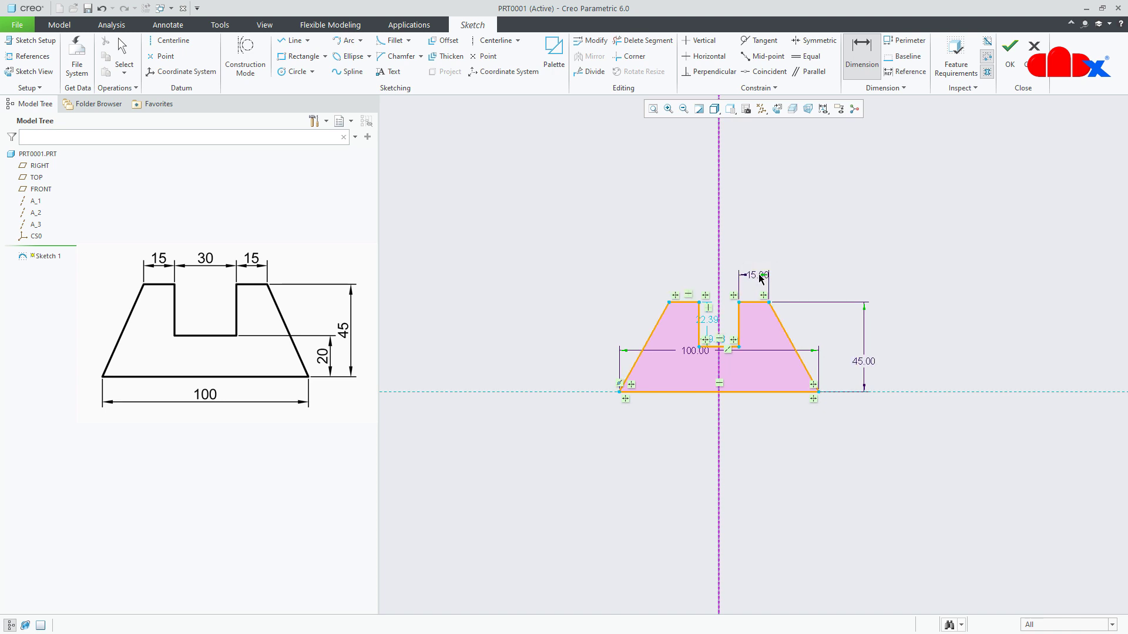
click(739, 324)
click(700, 320)
middle_click(727, 257)
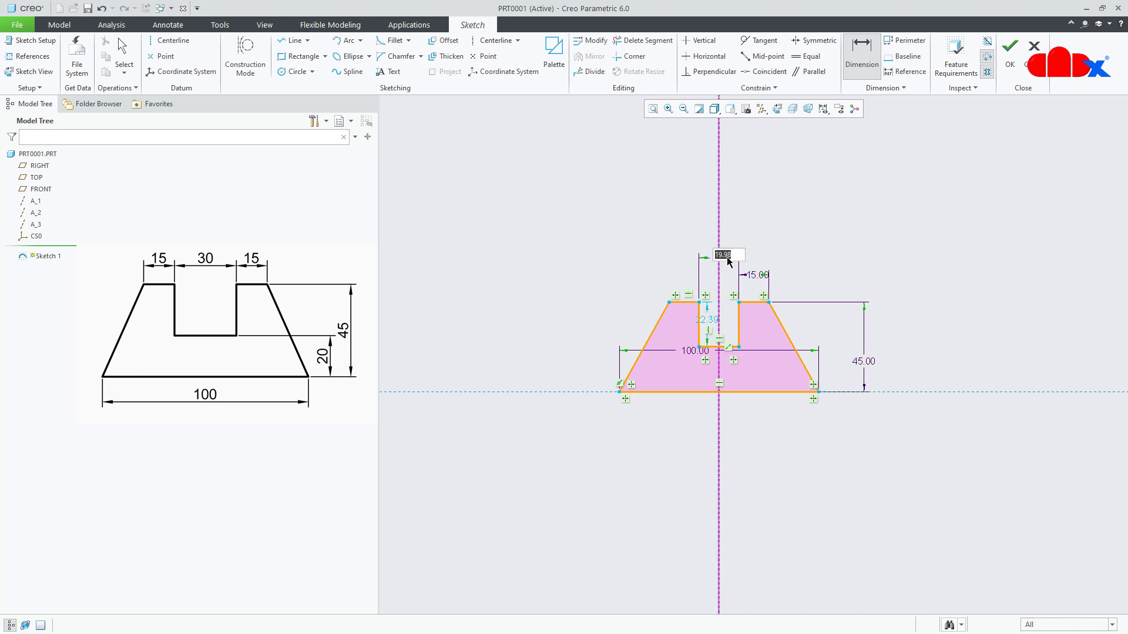
text(30)
key(Return)
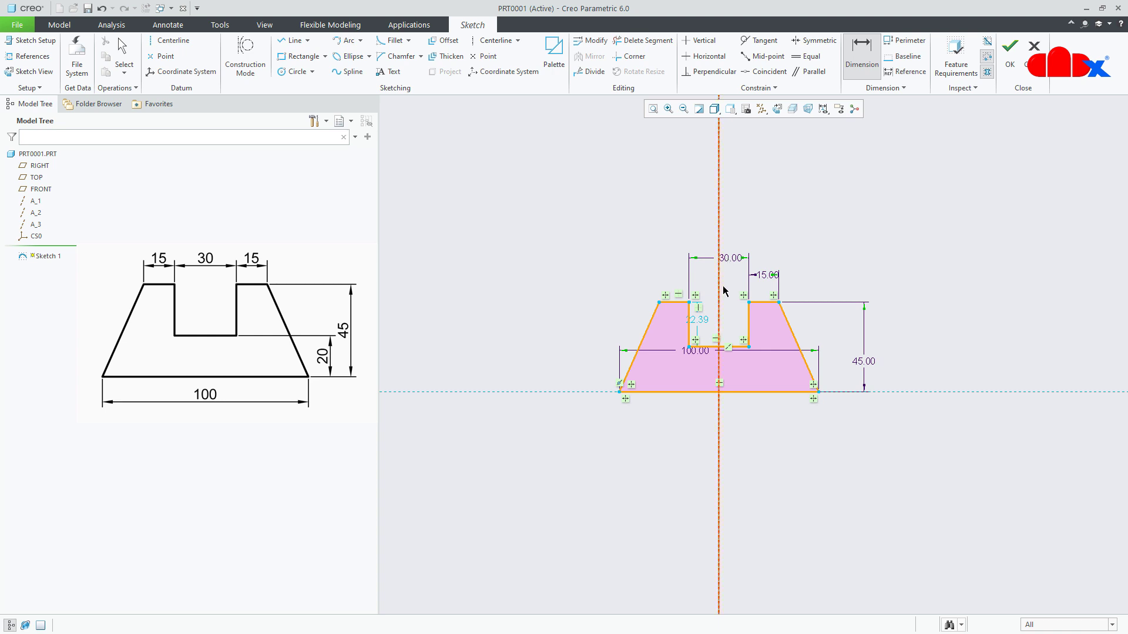
Dimension the notch floor's height above the base edge as 20, and reposition the overall width dimension below the profile
click(732, 347)
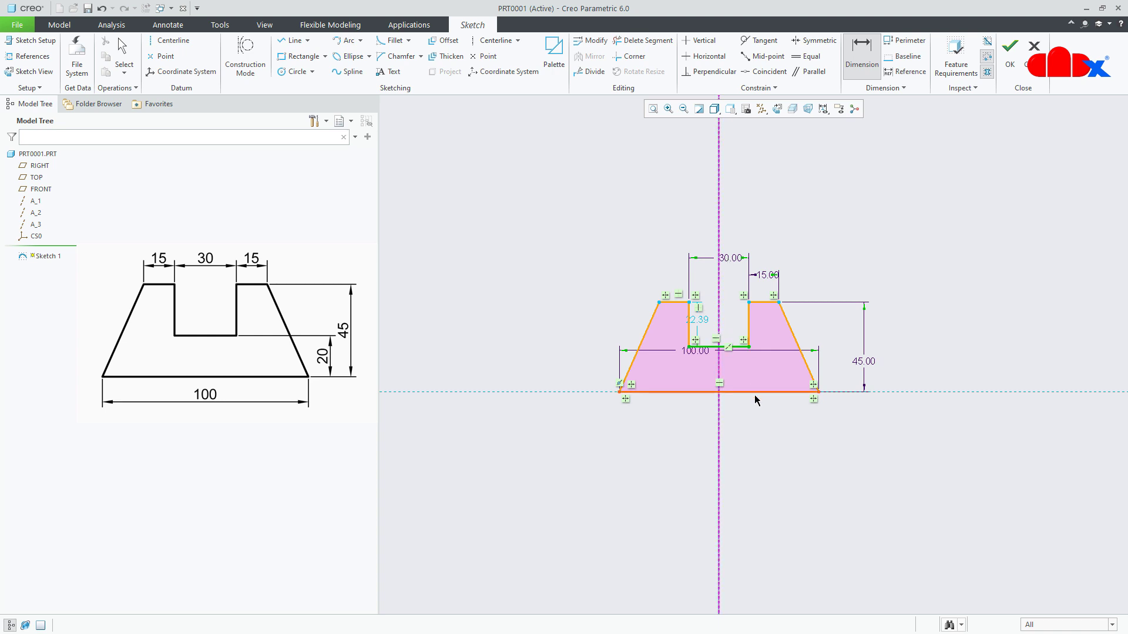
click(784, 392)
middle_click(836, 365)
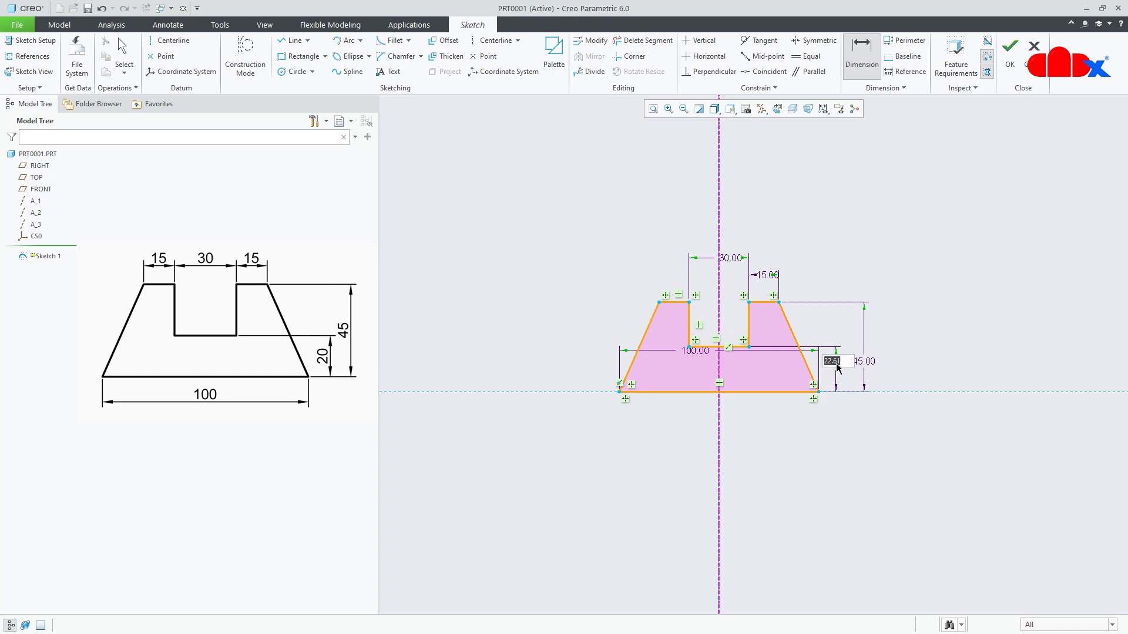
text(20)
key(Return)
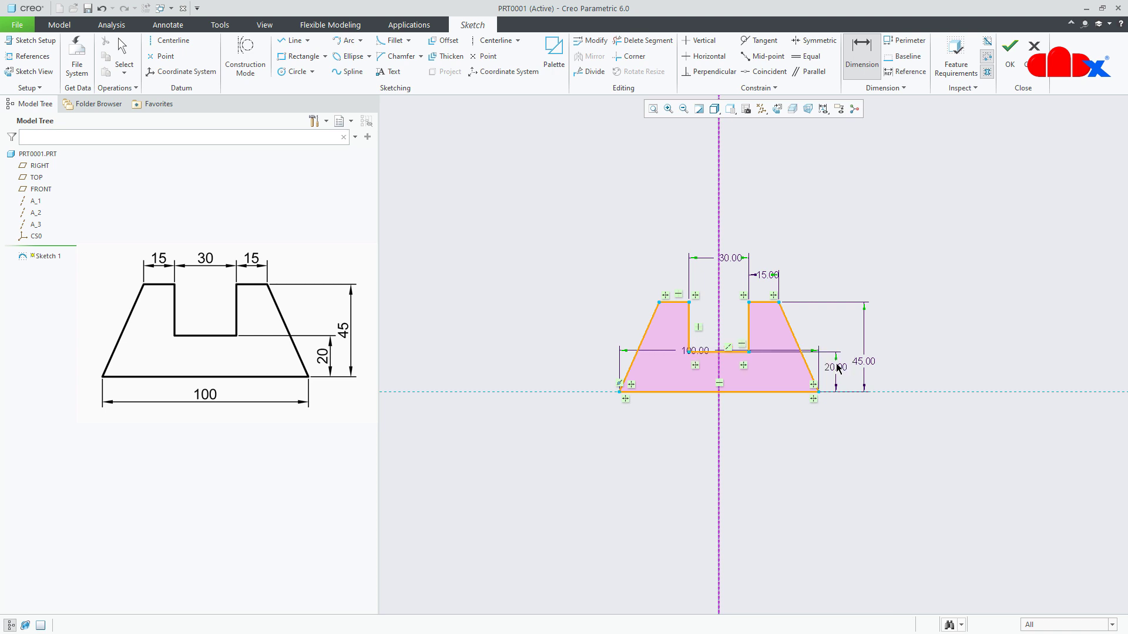
middle_click(837, 368)
drag(709, 354, 710, 427)
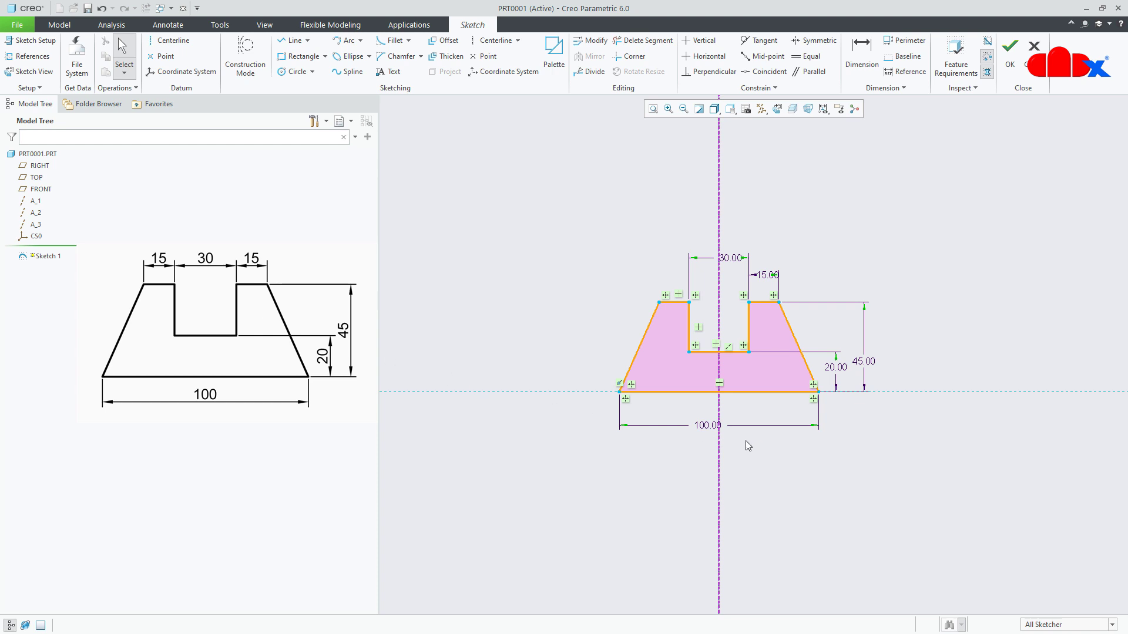
Finish the notched trapezoid sketch and hide it in the model
right_click(793, 453)
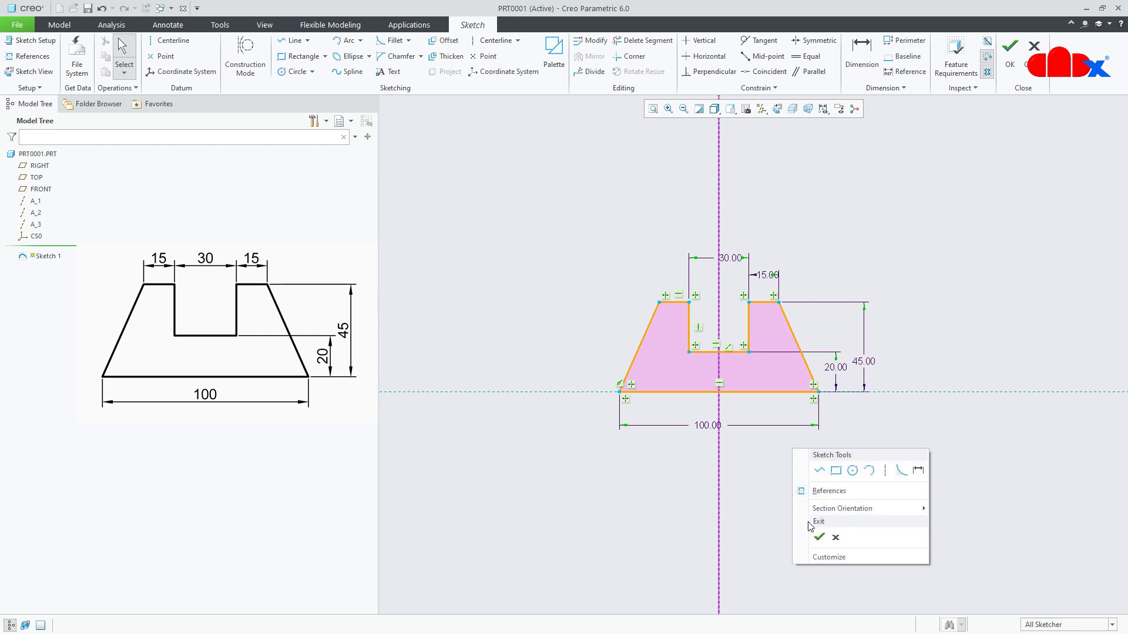
click(819, 537)
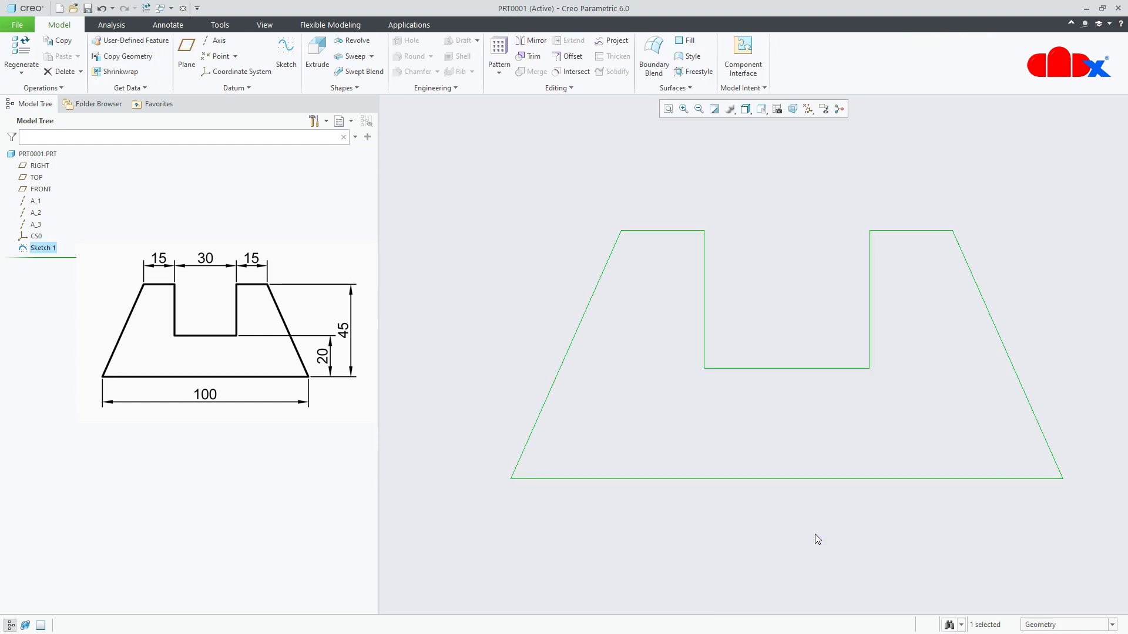
click(809, 537)
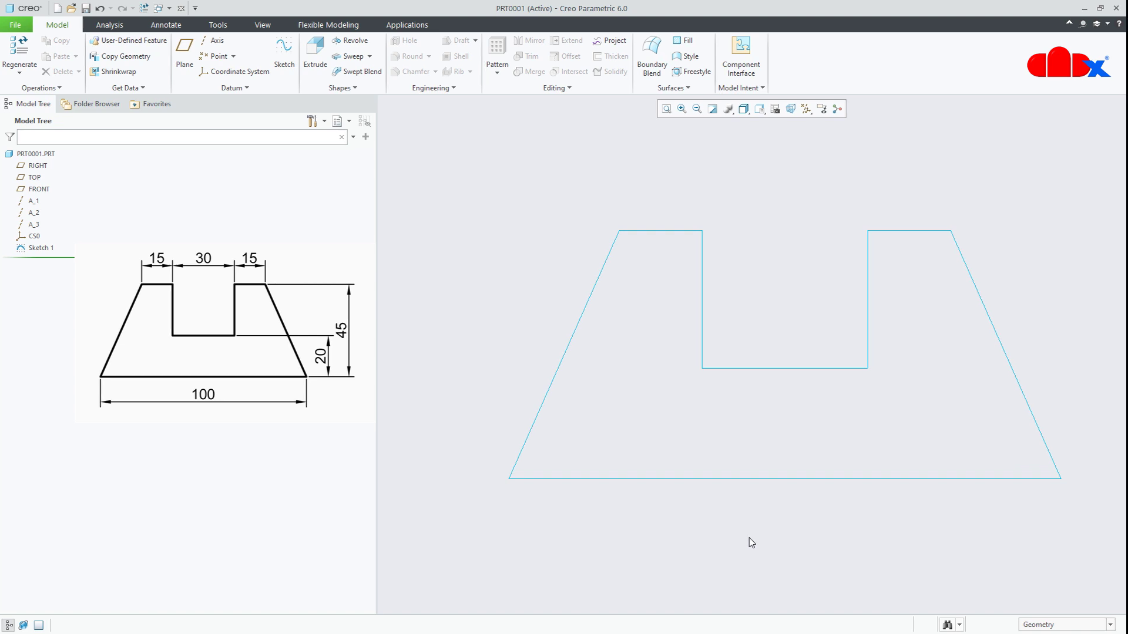
key(ctrl+d)
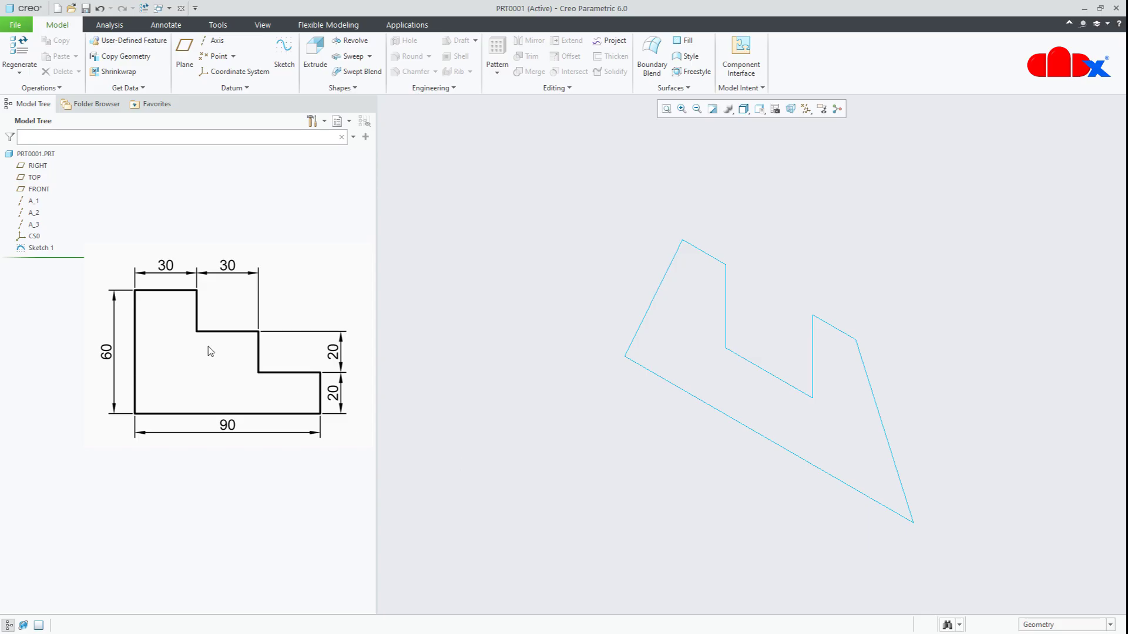
right_click(31, 249)
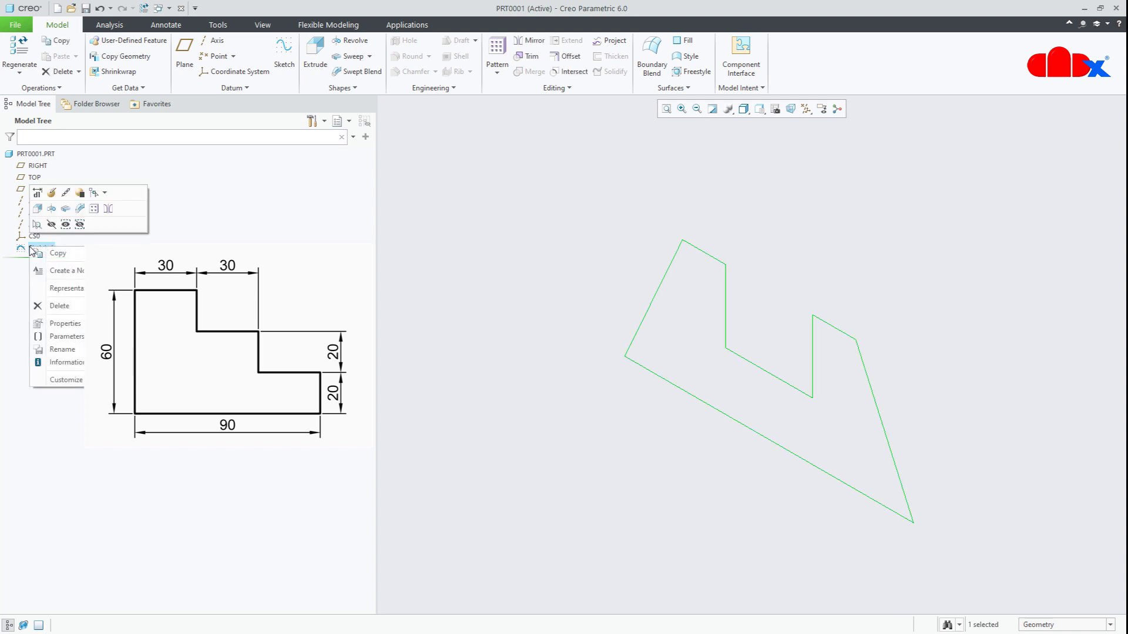
click(51, 224)
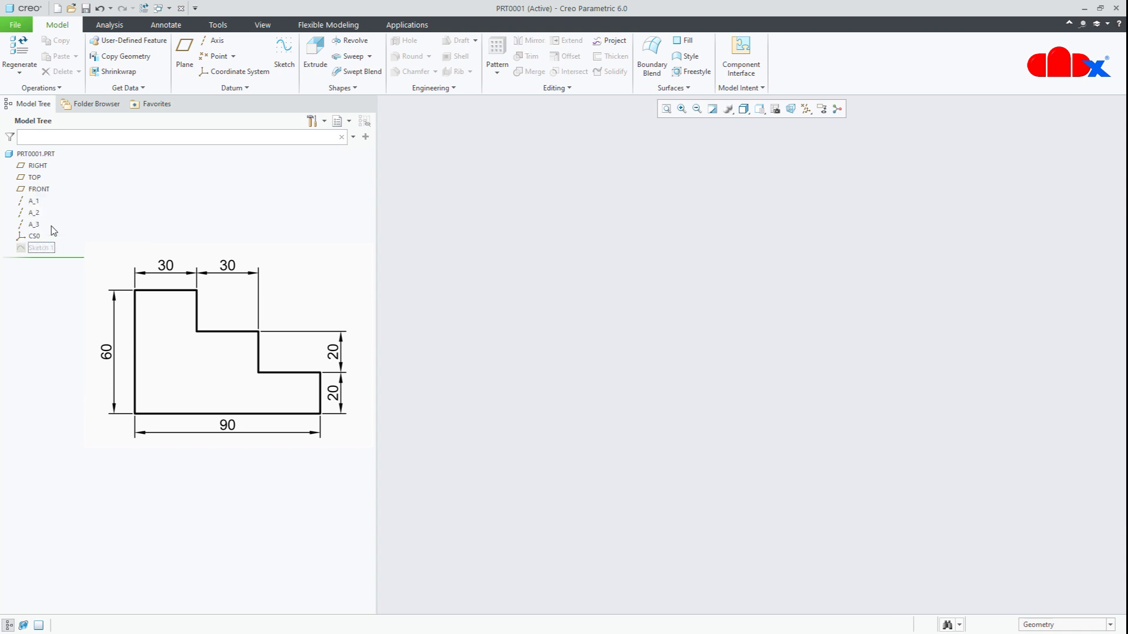
Start a new sketch on the FRONT plane with RIGHT as the right-facing reference, viewed straight on
click(282, 59)
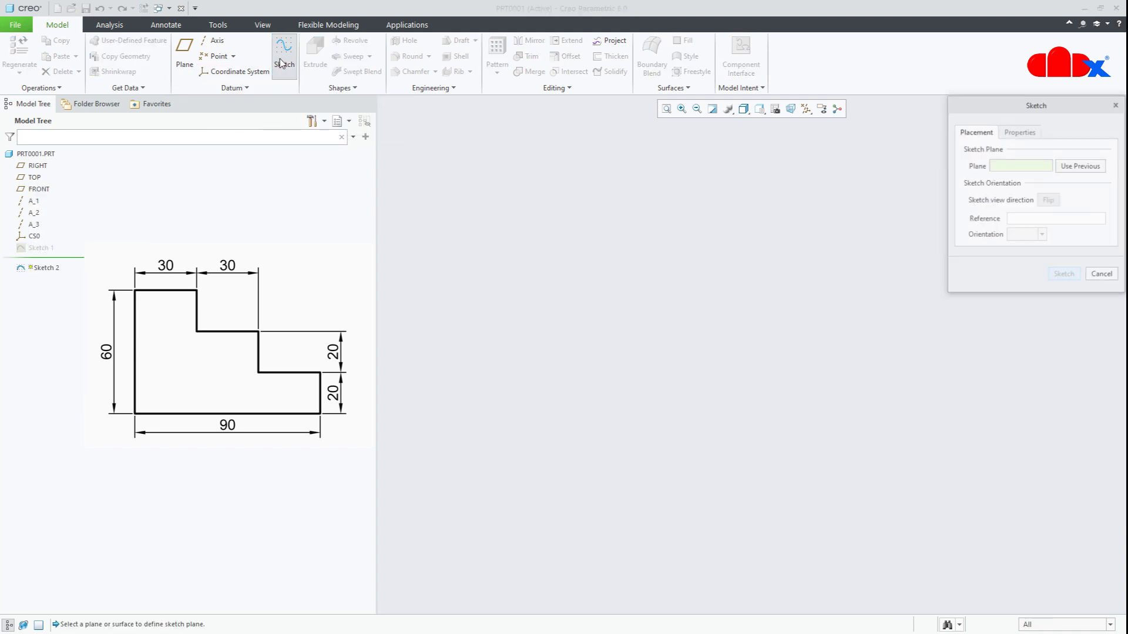
click(37, 189)
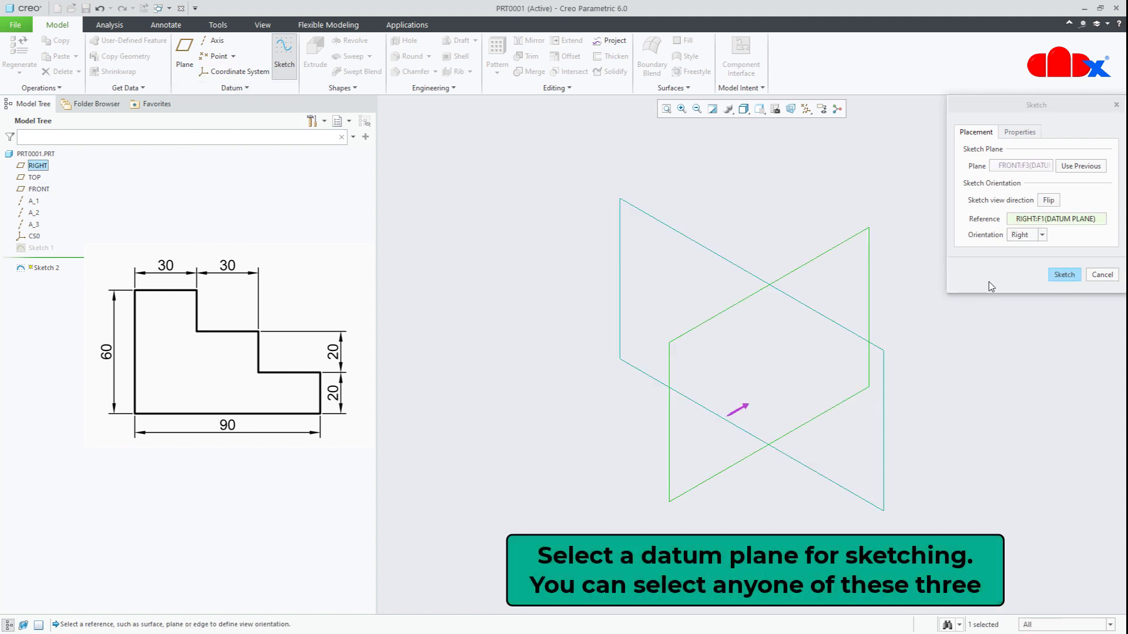
click(1063, 275)
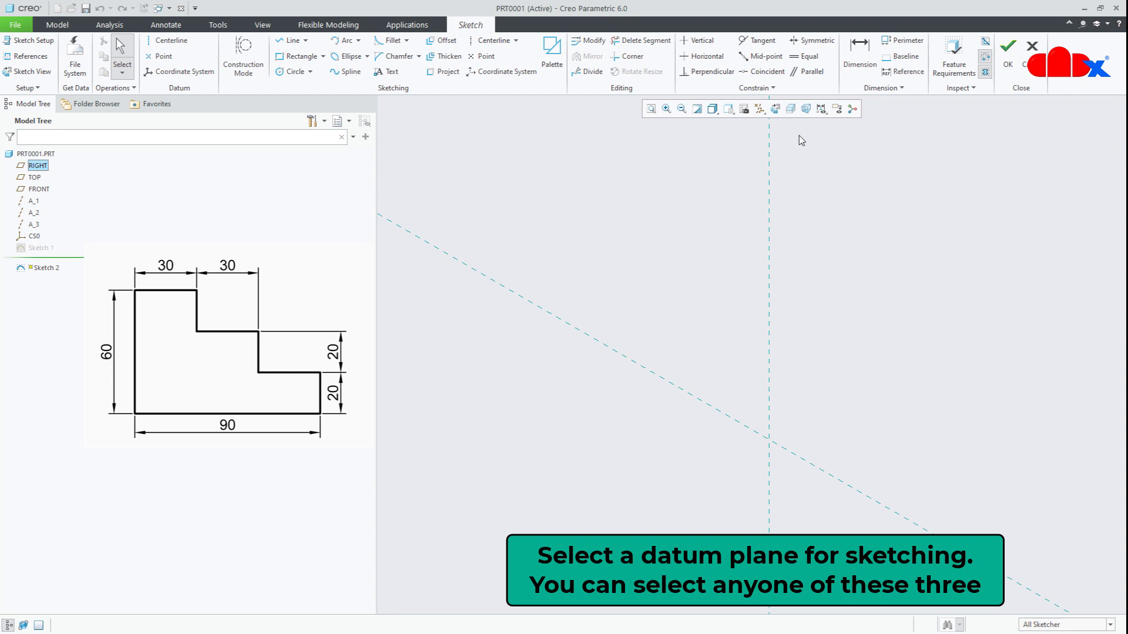
click(775, 110)
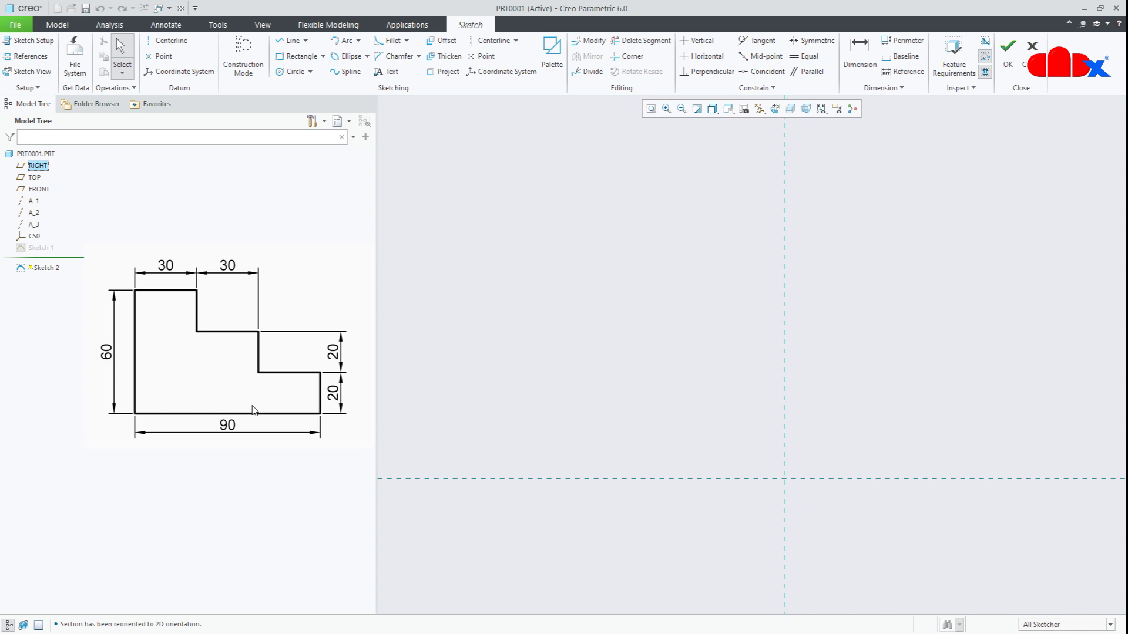
Sketch a vertical line about 21.4 long along the vertical reference, ending at the origin
right_click(561, 346)
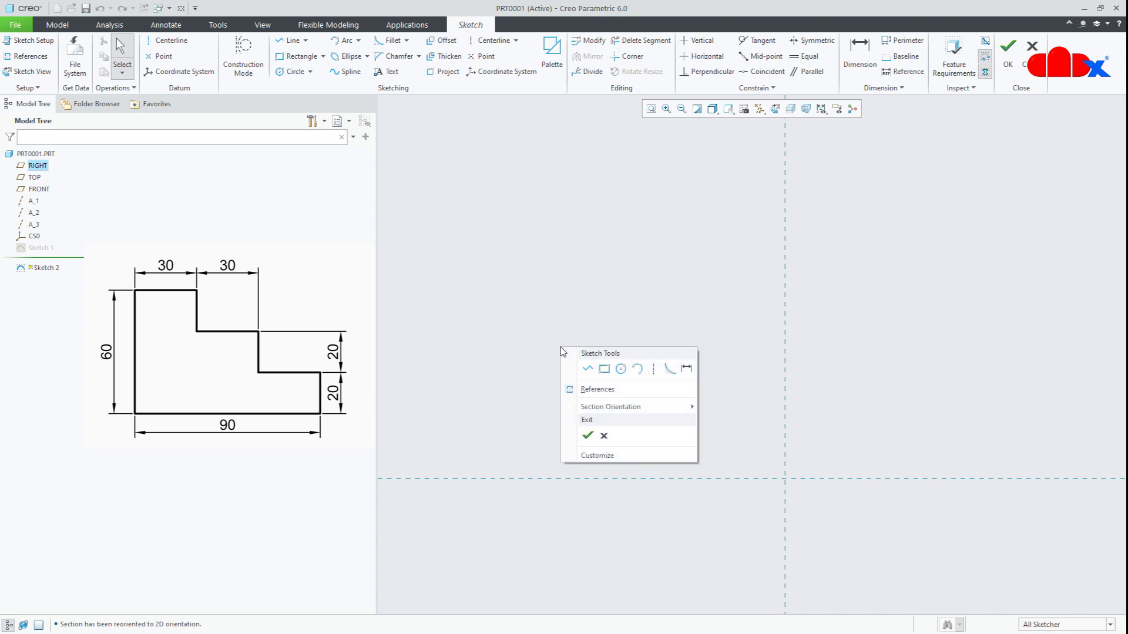
click(583, 369)
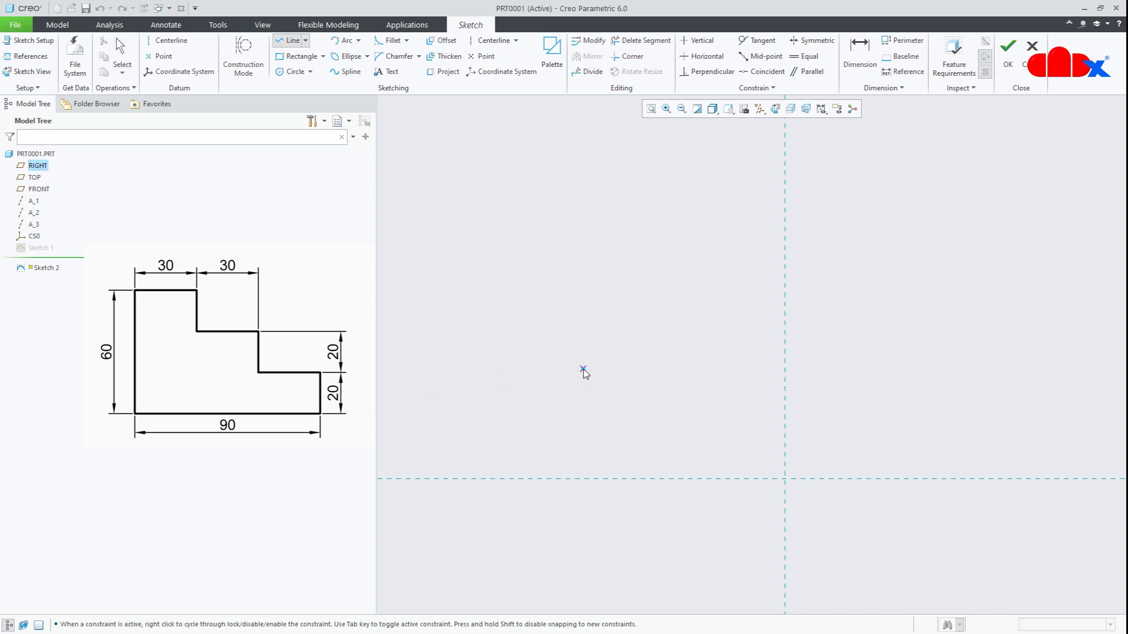
click(785, 361)
click(785, 479)
middle_click(834, 456)
middle_click(834, 456)
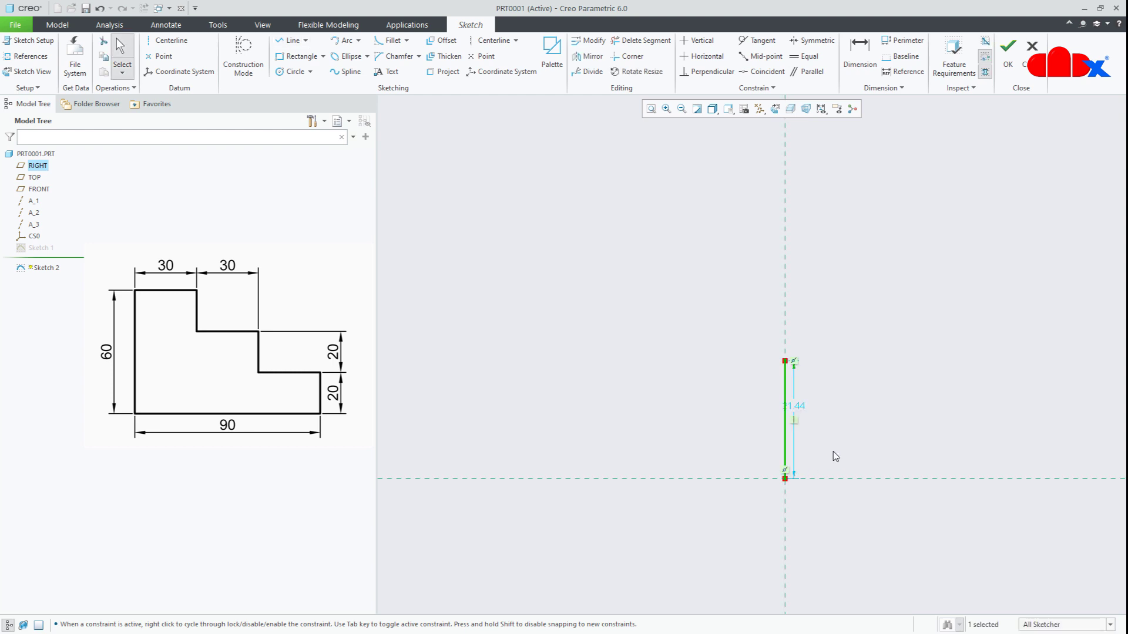
Set the vertical line's length to 60
double_click(801, 407)
text(60)
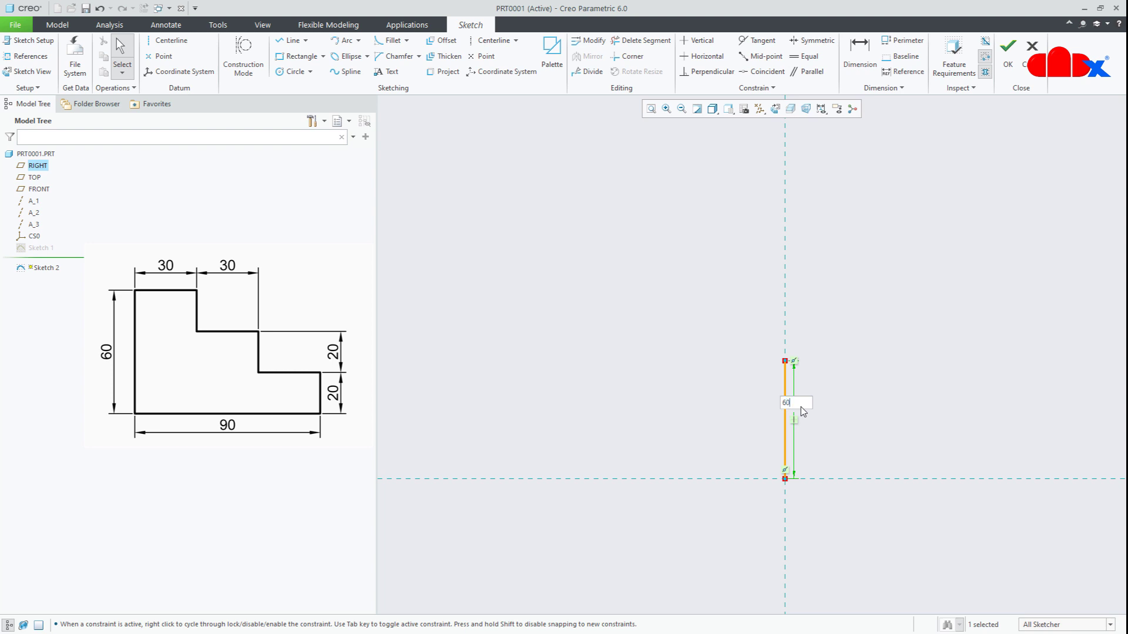
key(Return)
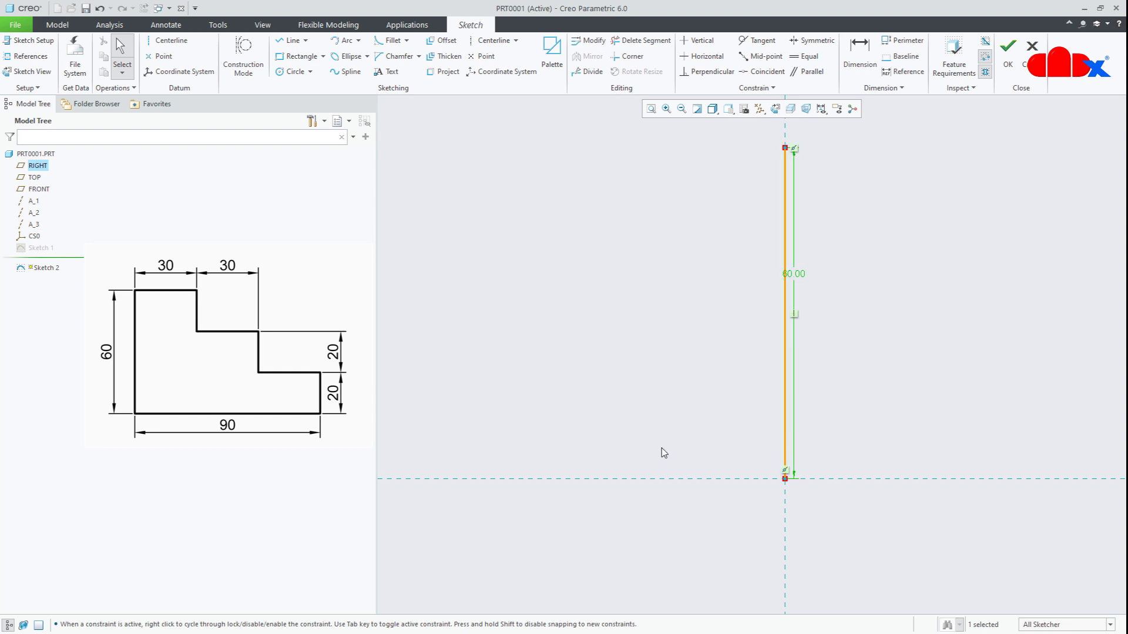
Sketch the staircase outline from the origin to the vertical line's upper end: base about 75.9, rises about 14.1, 22.4, 23.6, treads about 16, 28.5, 31.4
scroll(661, 448, up, 3)
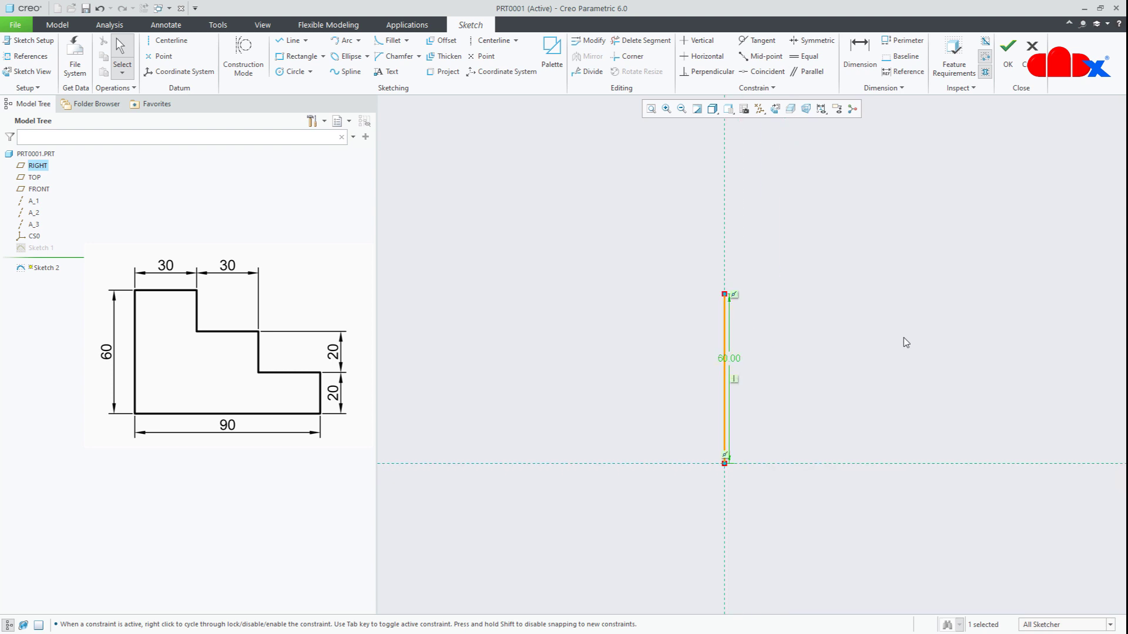
scroll(904, 336, down, 3)
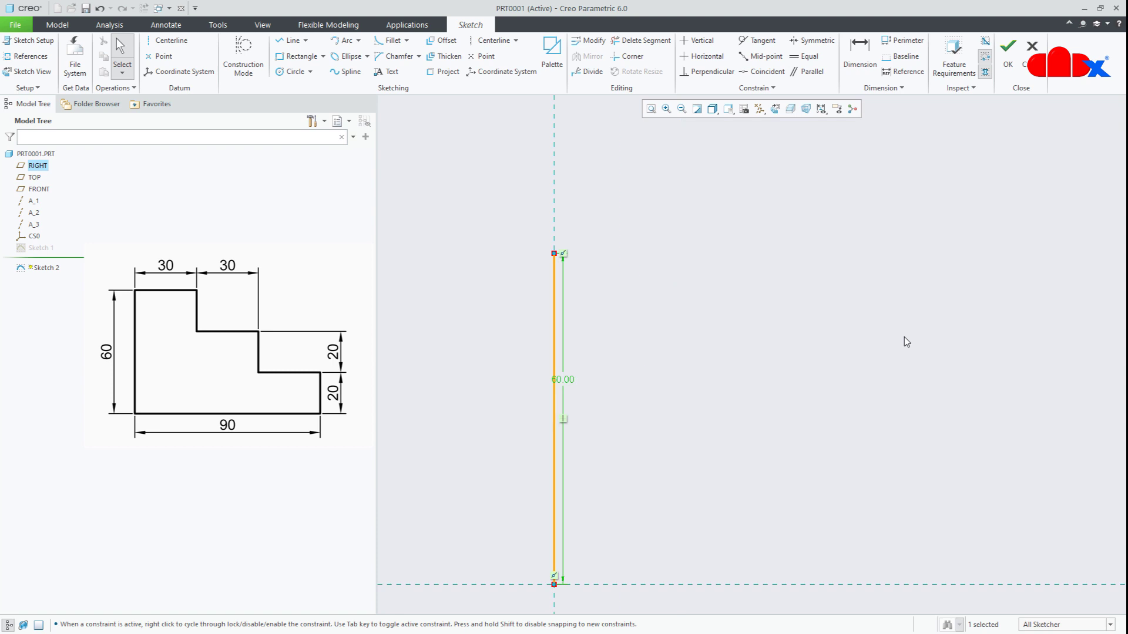
right_click(904, 336)
click(929, 360)
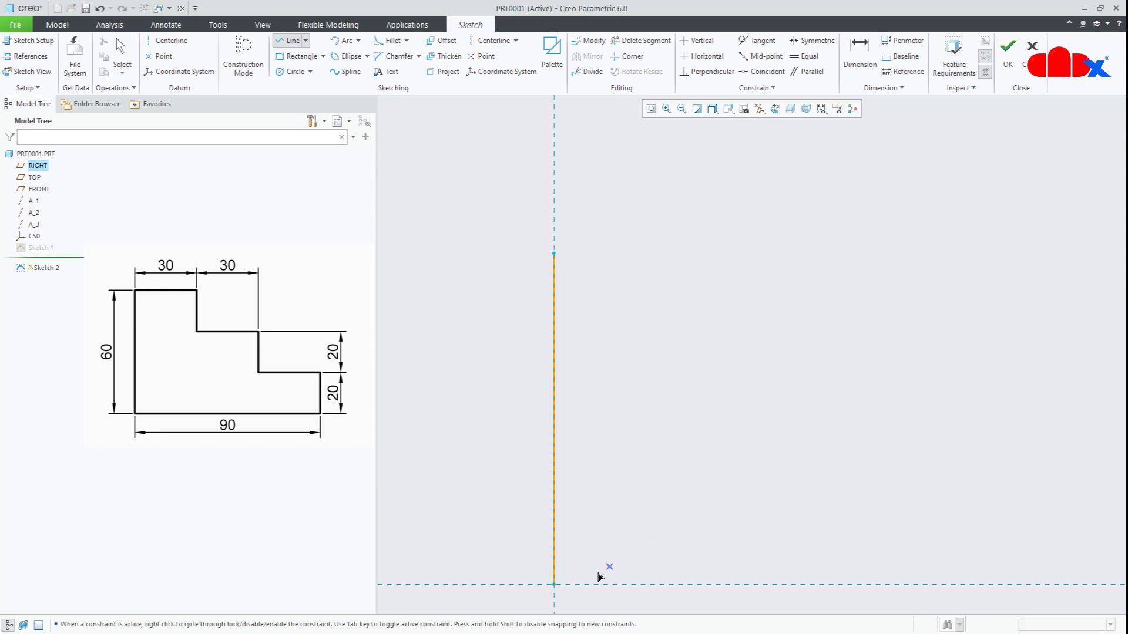
click(554, 584)
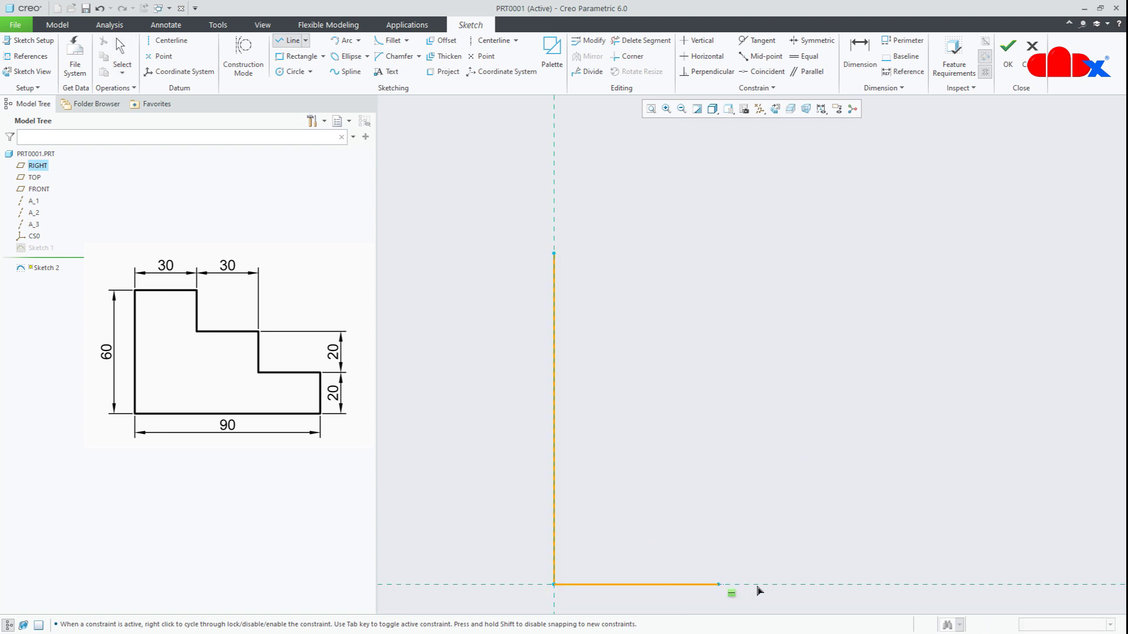
click(973, 584)
click(973, 507)
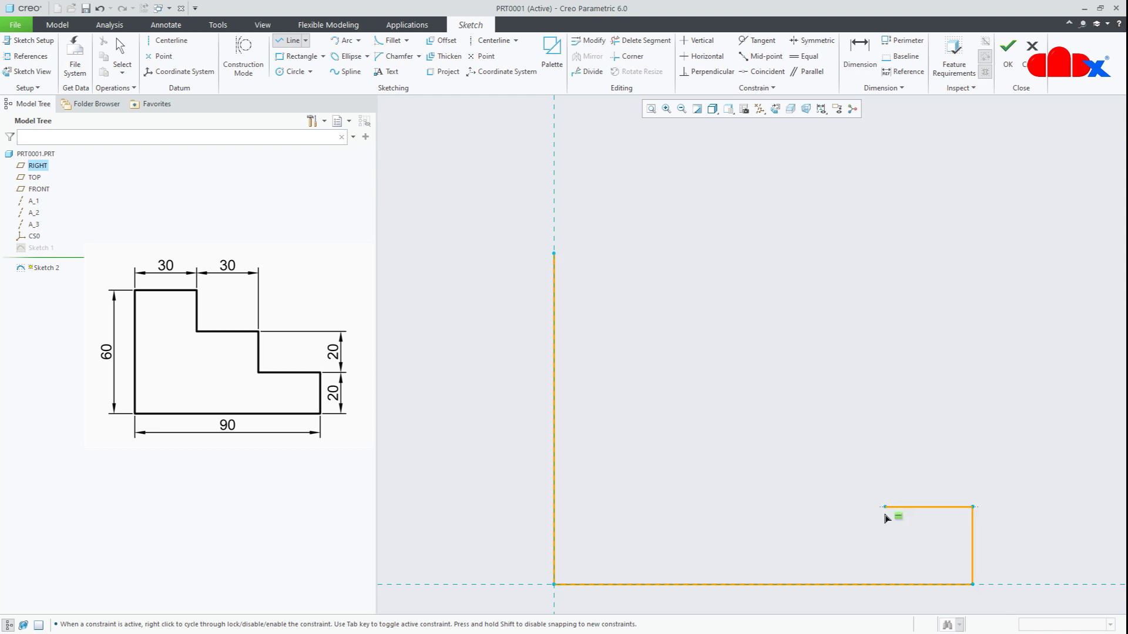
click(884, 507)
click(884, 383)
click(727, 384)
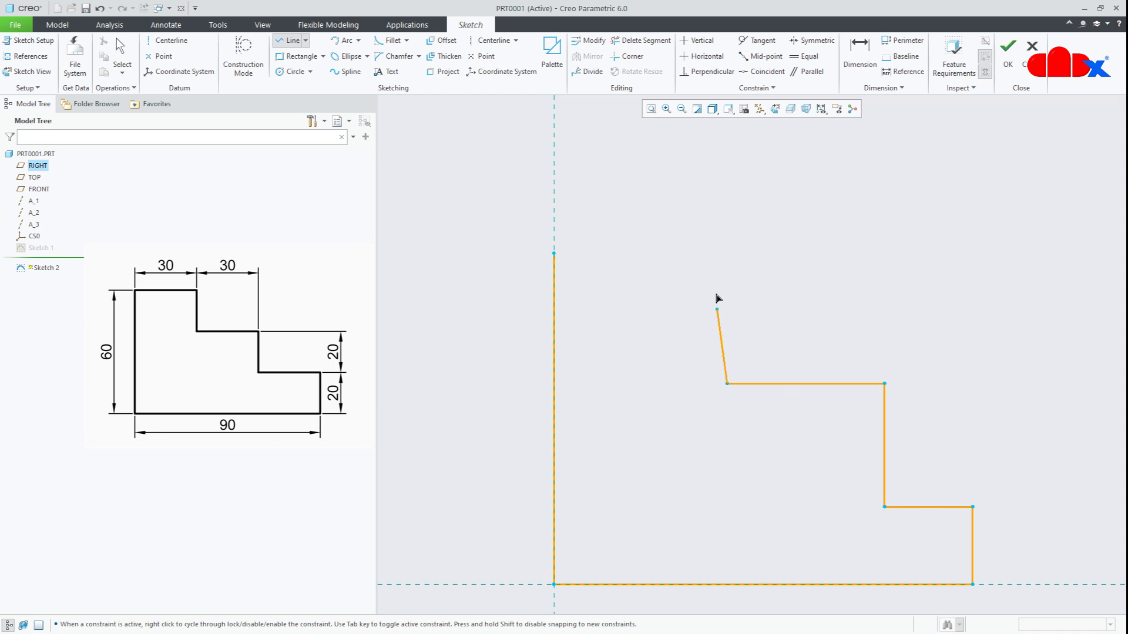
click(727, 253)
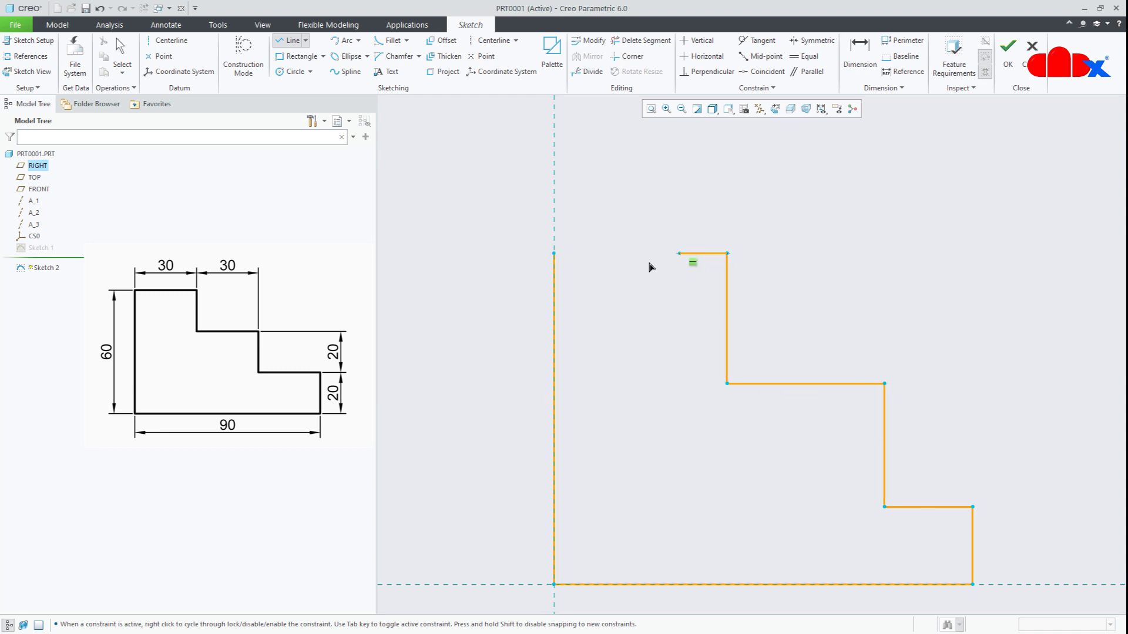
click(555, 254)
middle_click(644, 328)
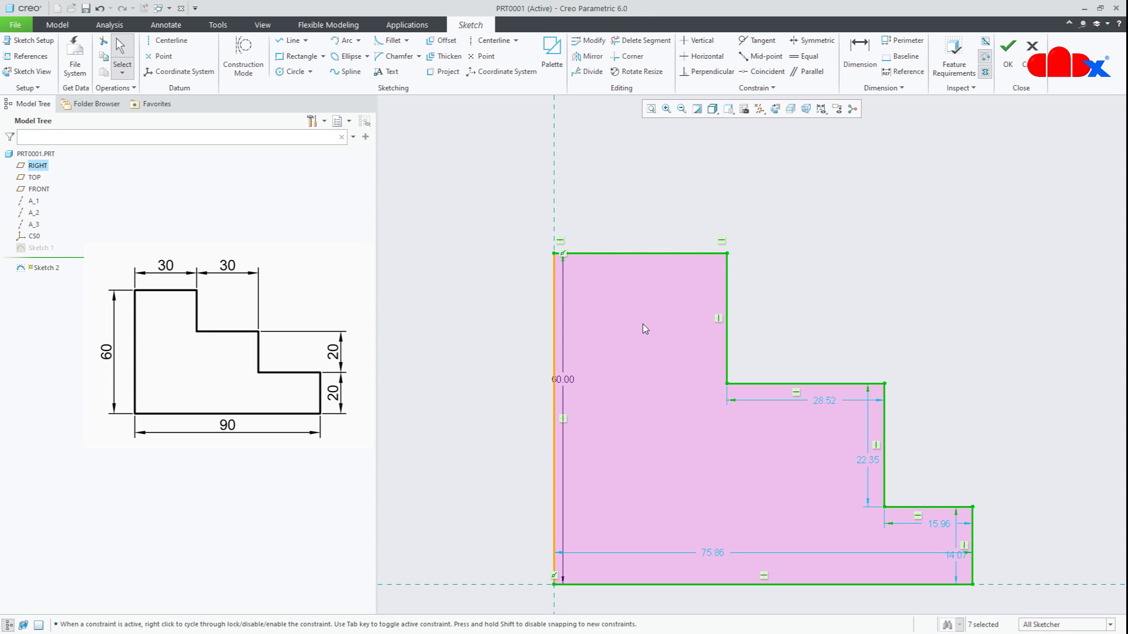
Dimension the staircase's base edge below the profile and set its length to 90
click(859, 57)
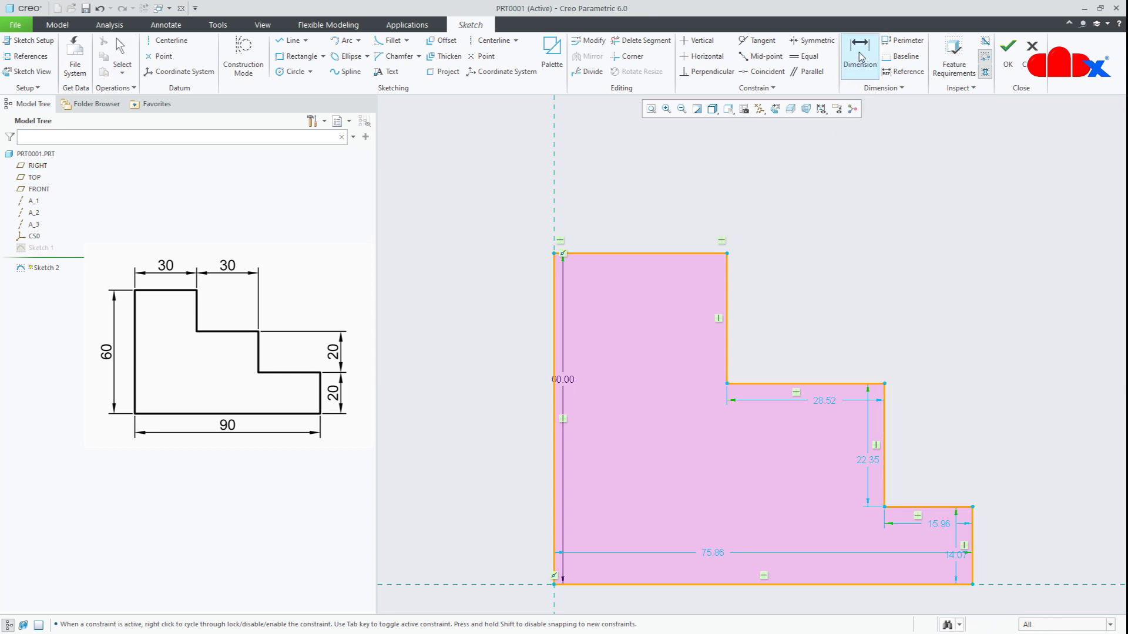
middle_click(728, 600)
text(90)
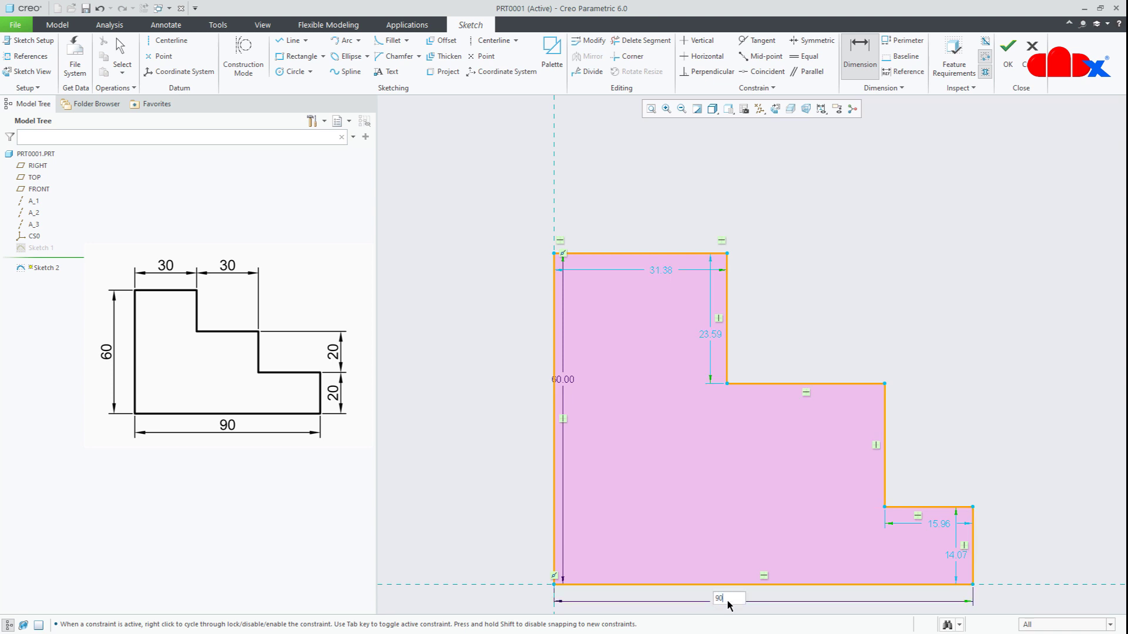
key(Return)
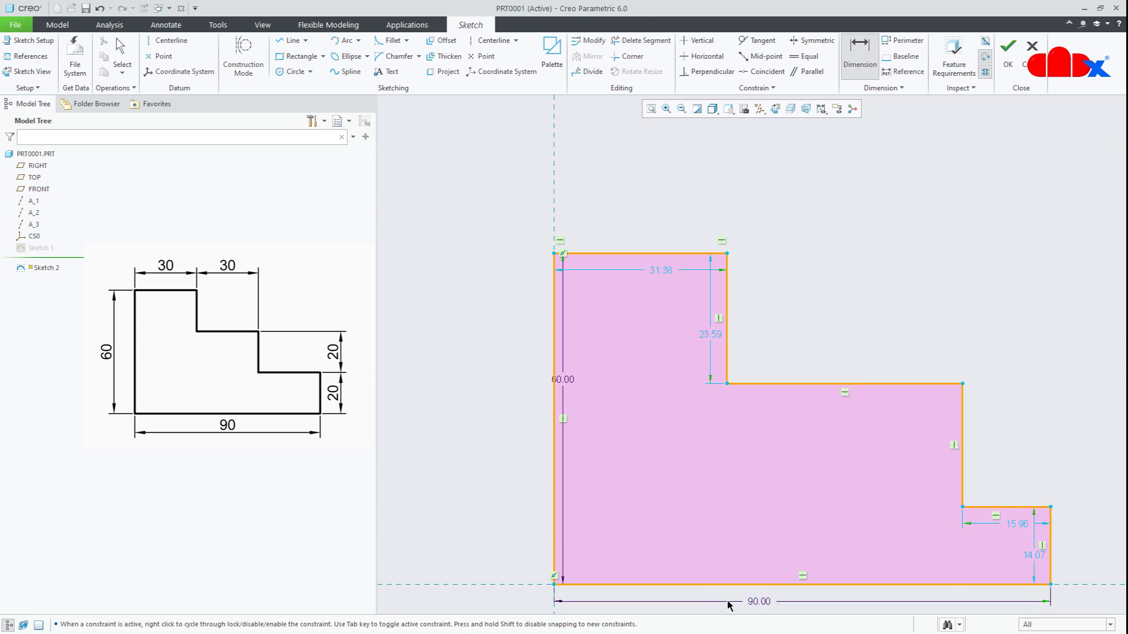
Dimension the staircase's lowest and middle risers beside the profile, setting each height to 20
click(1052, 557)
middle_click(1086, 554)
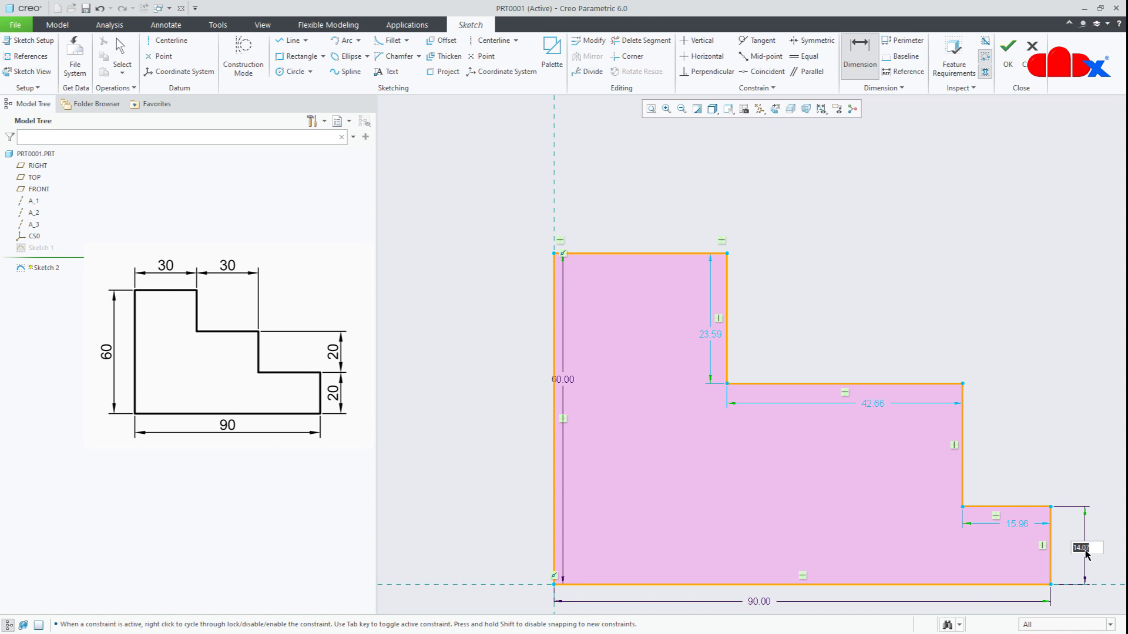
text(20)
key(Return)
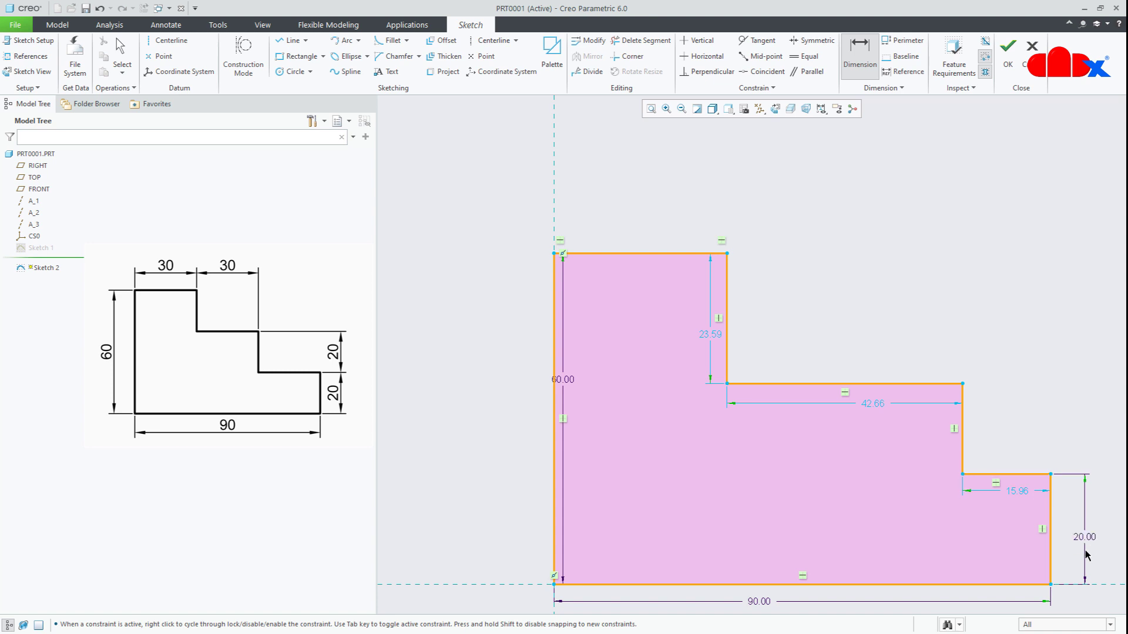
click(961, 433)
middle_click(1097, 423)
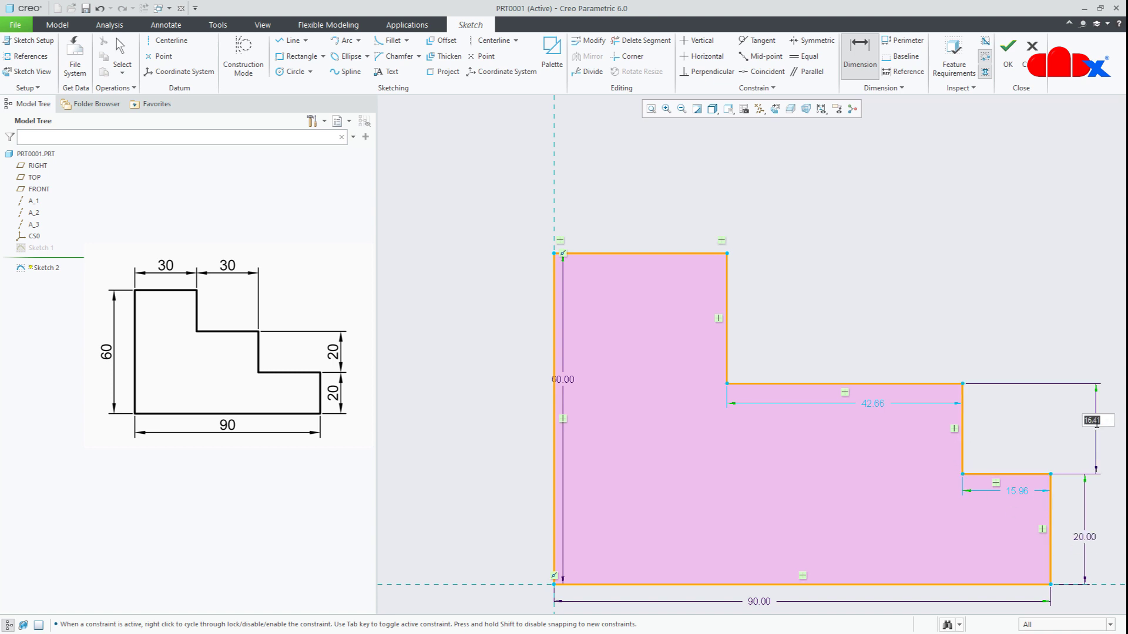
text(20)
key(Return)
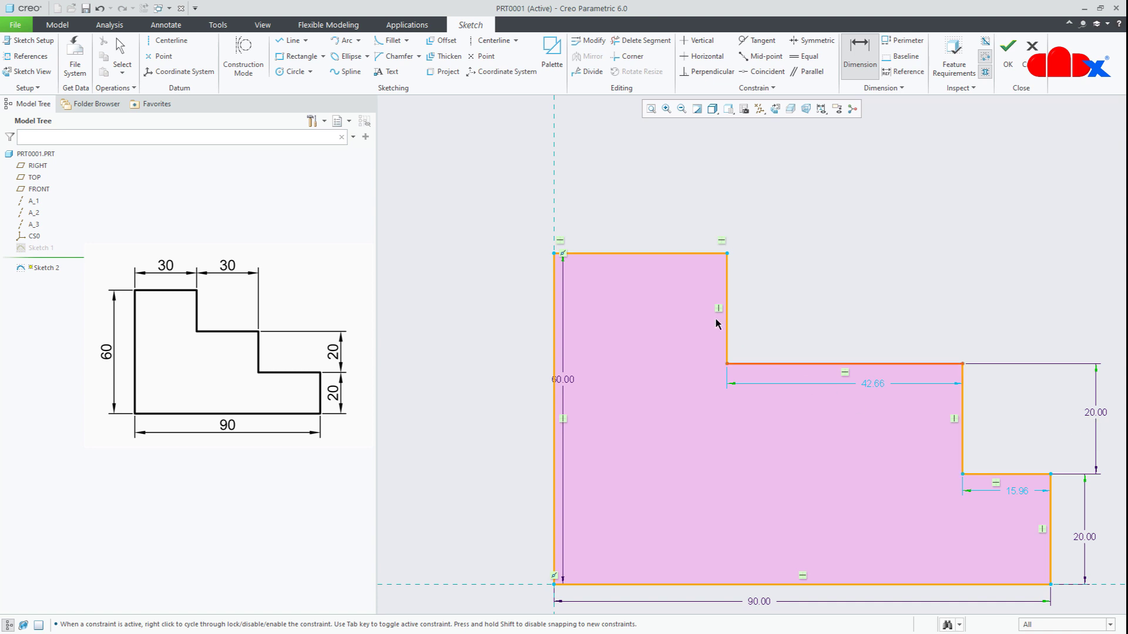
Dimension the staircase's top and middle treads above the profile, setting each width to 30
click(672, 253)
middle_click(673, 232)
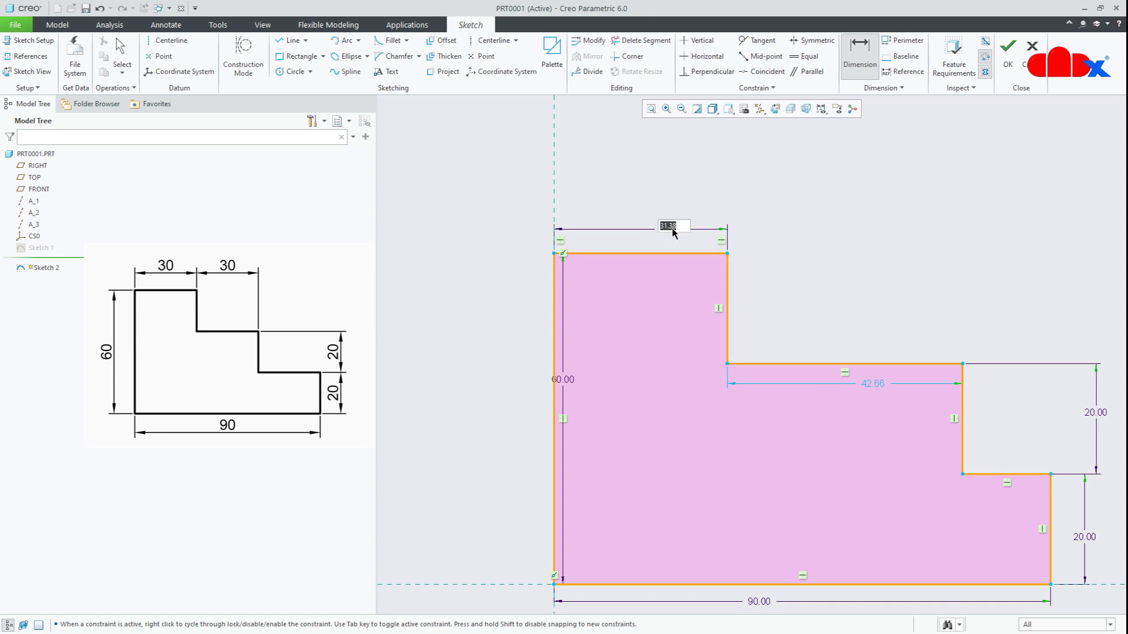
text(30)
key(Return)
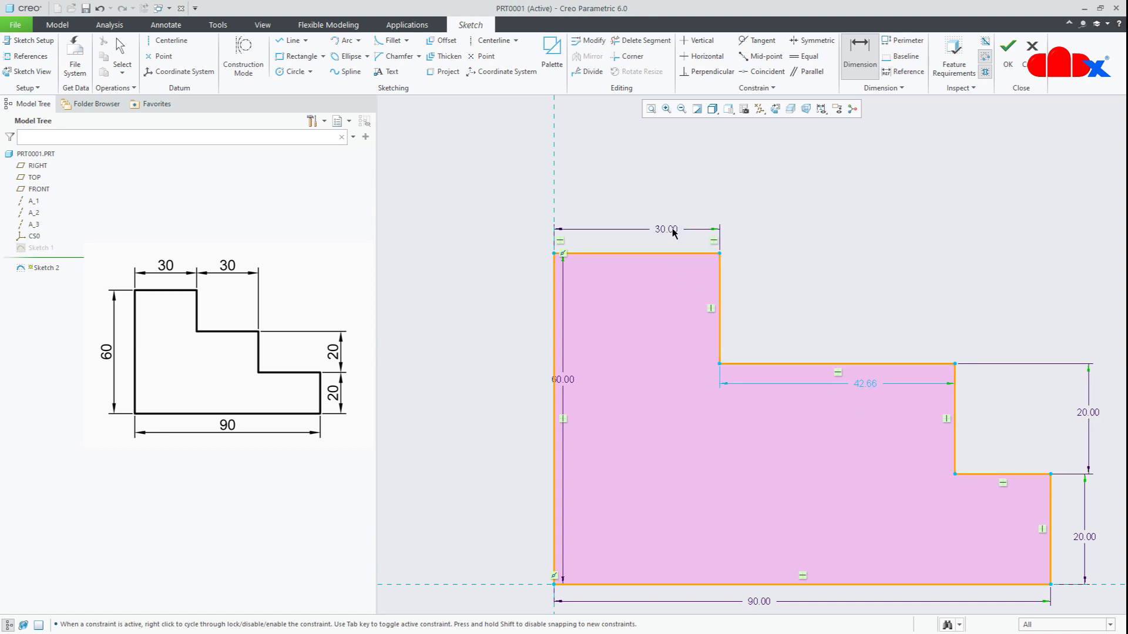
click(795, 368)
middle_click(816, 237)
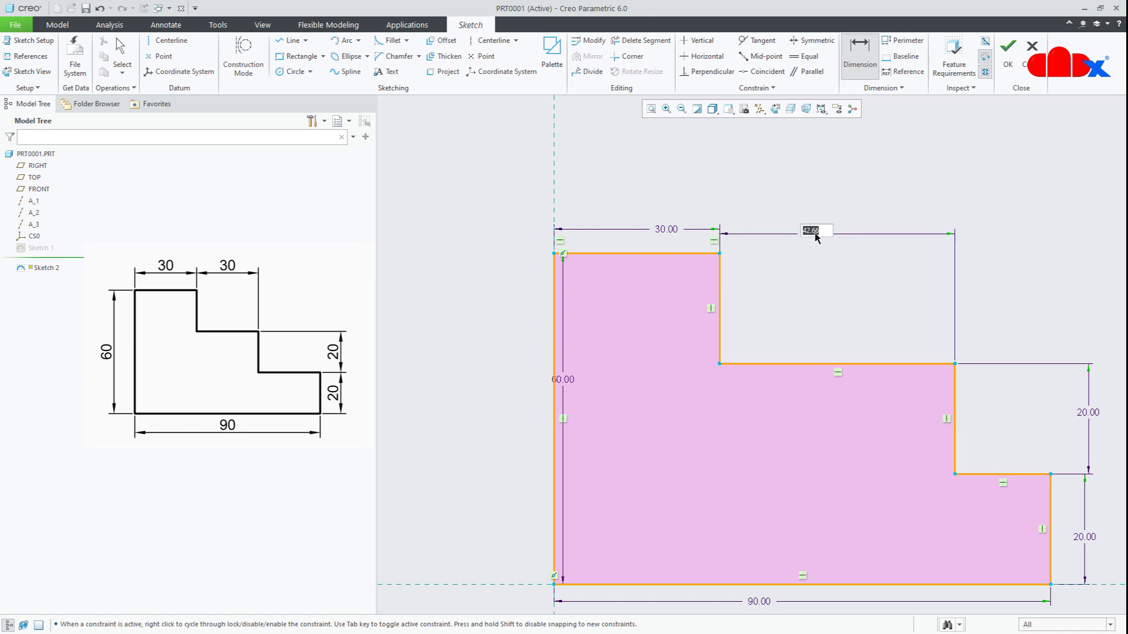
text(30)
key(Return)
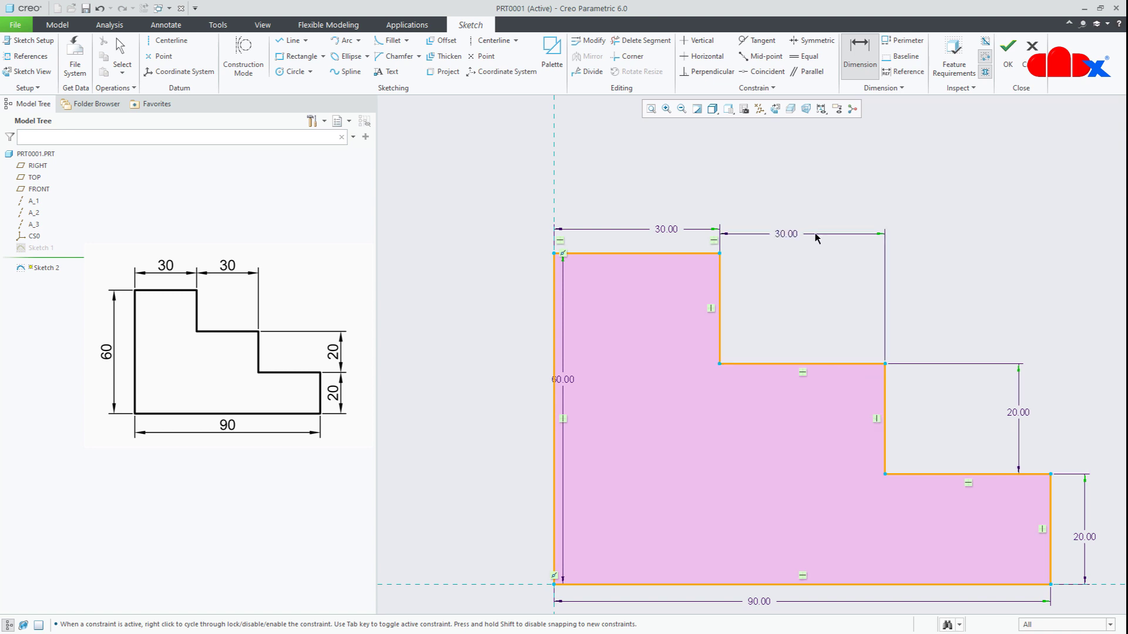
Finish the staircase sketch, return to the default orientation and hide Sketch 2
right_click(915, 287)
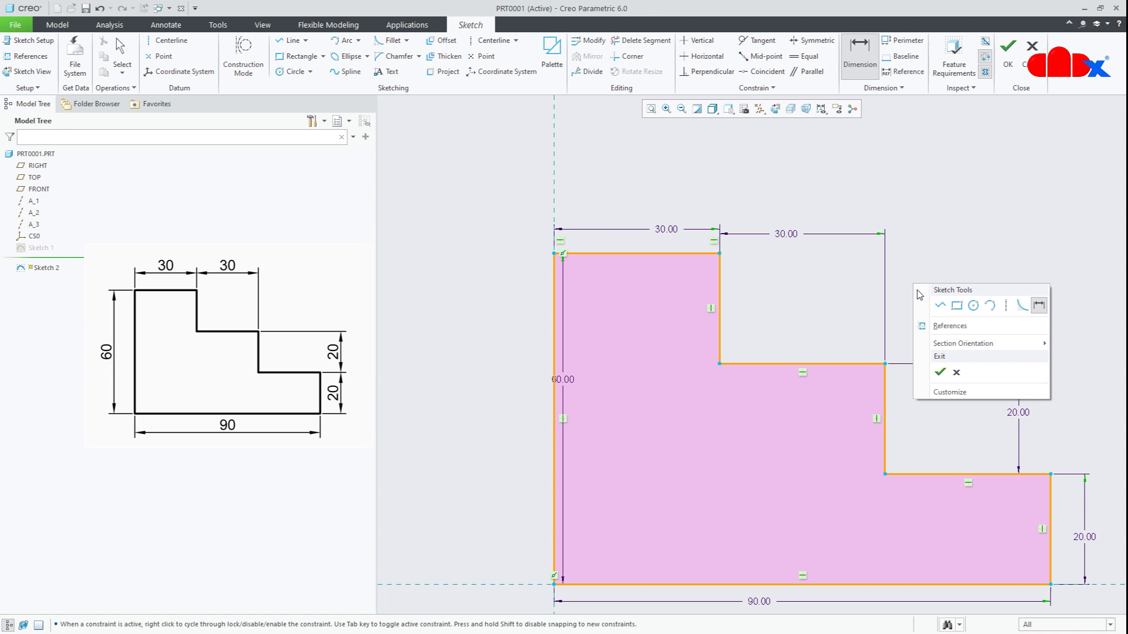
click(940, 370)
click(942, 371)
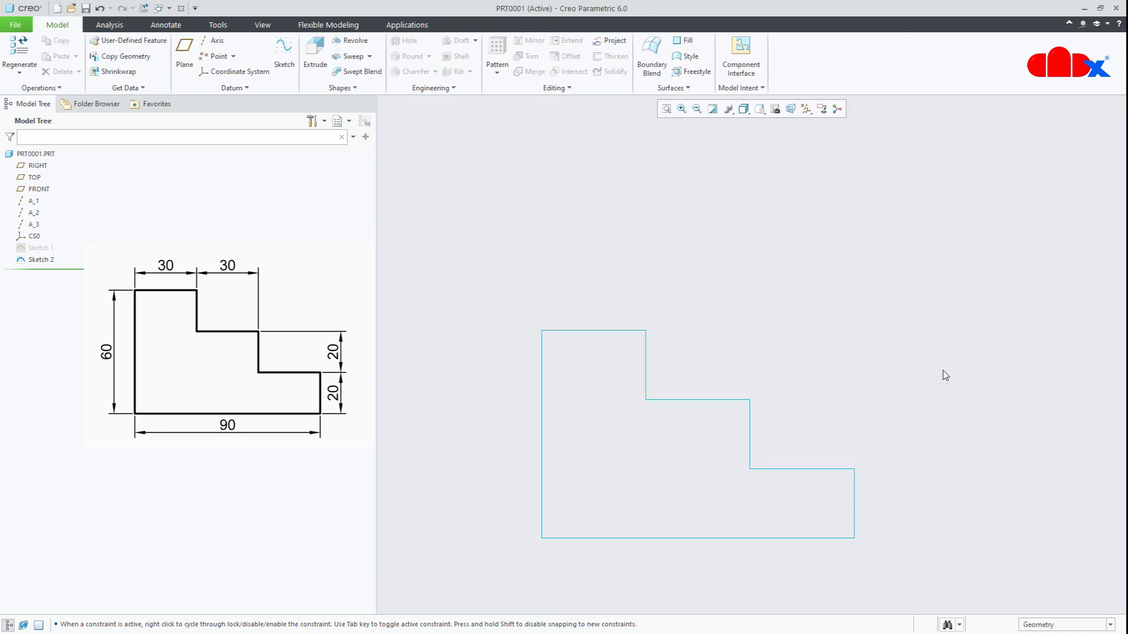
key(ctrl+d)
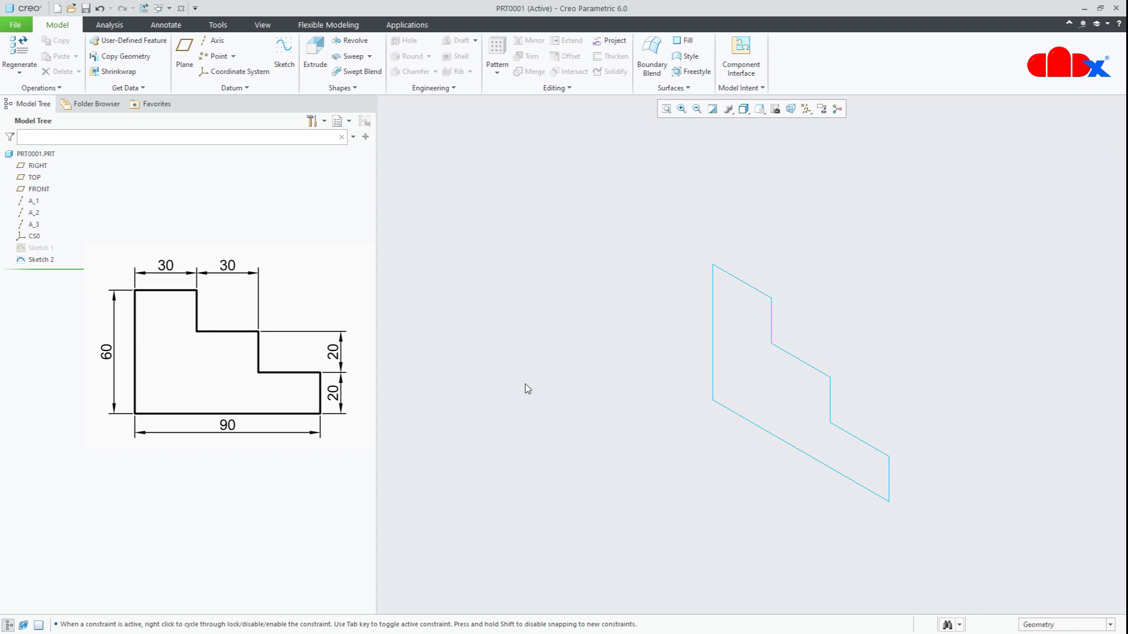
right_click(31, 260)
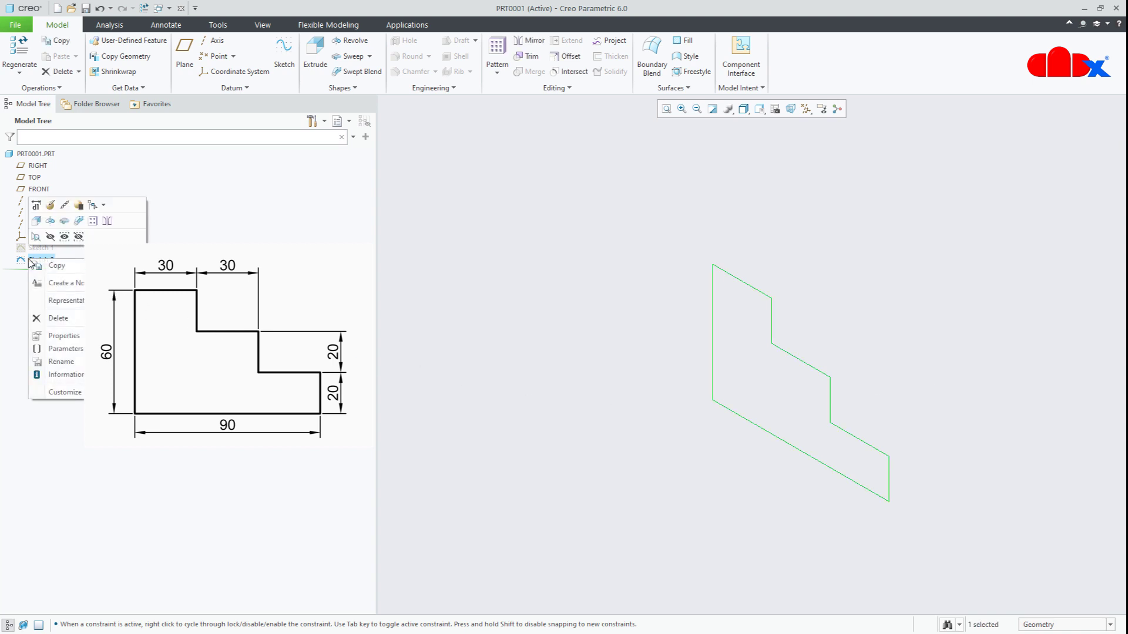
click(50, 237)
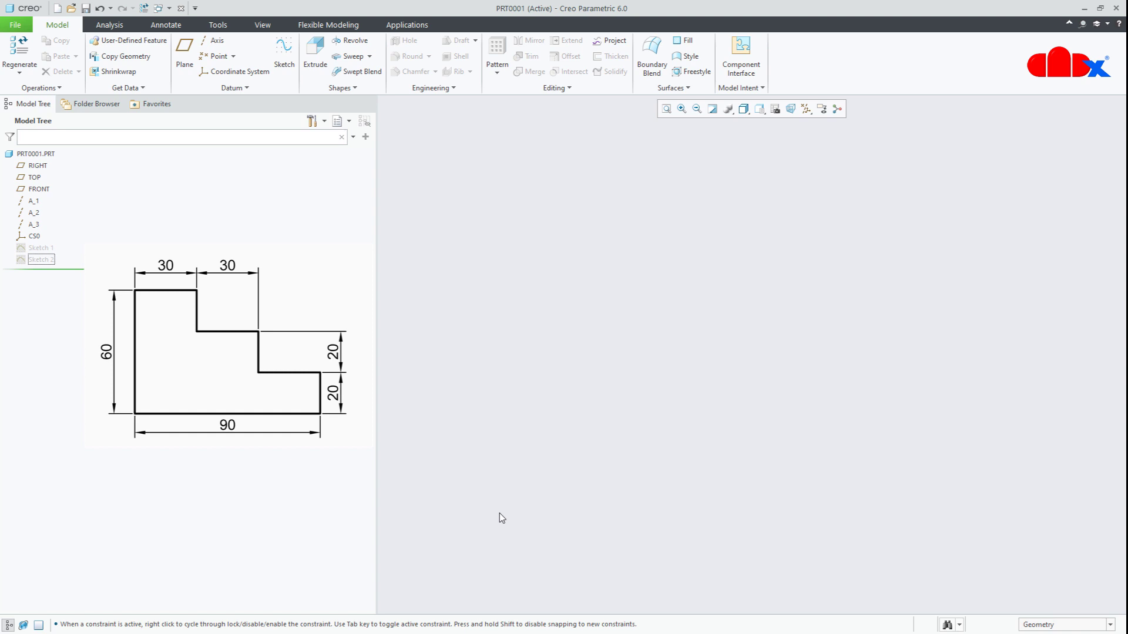
Start a new sketch on the FRONT plane with RIGHT as the orientation reference, viewed square to the sketch plane
key(alt+Tab)
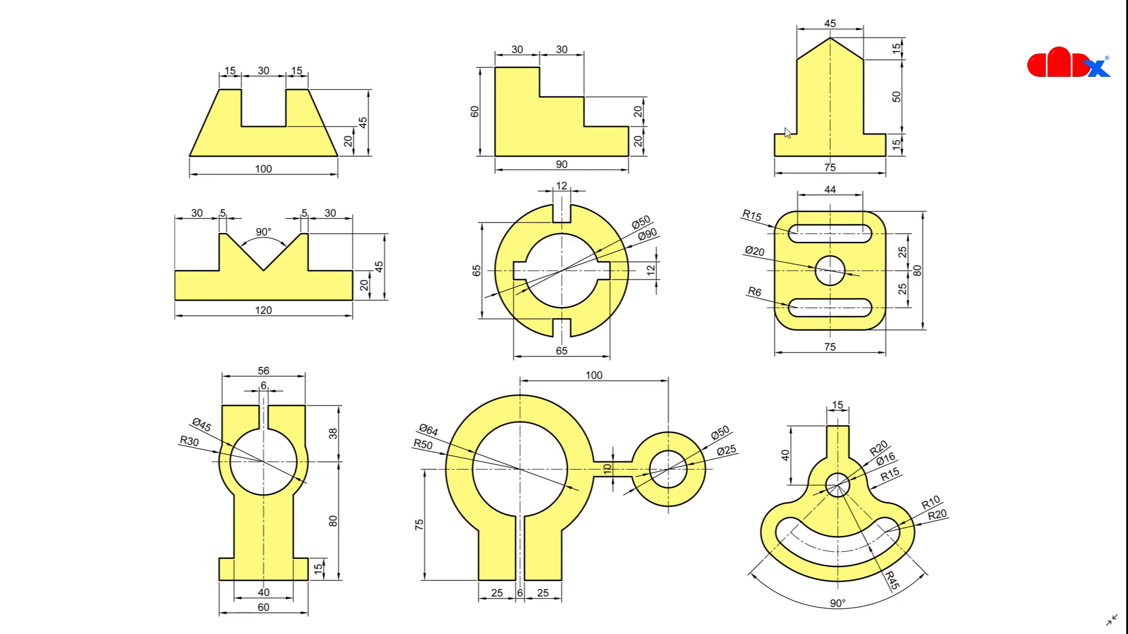
key(alt+Tab)
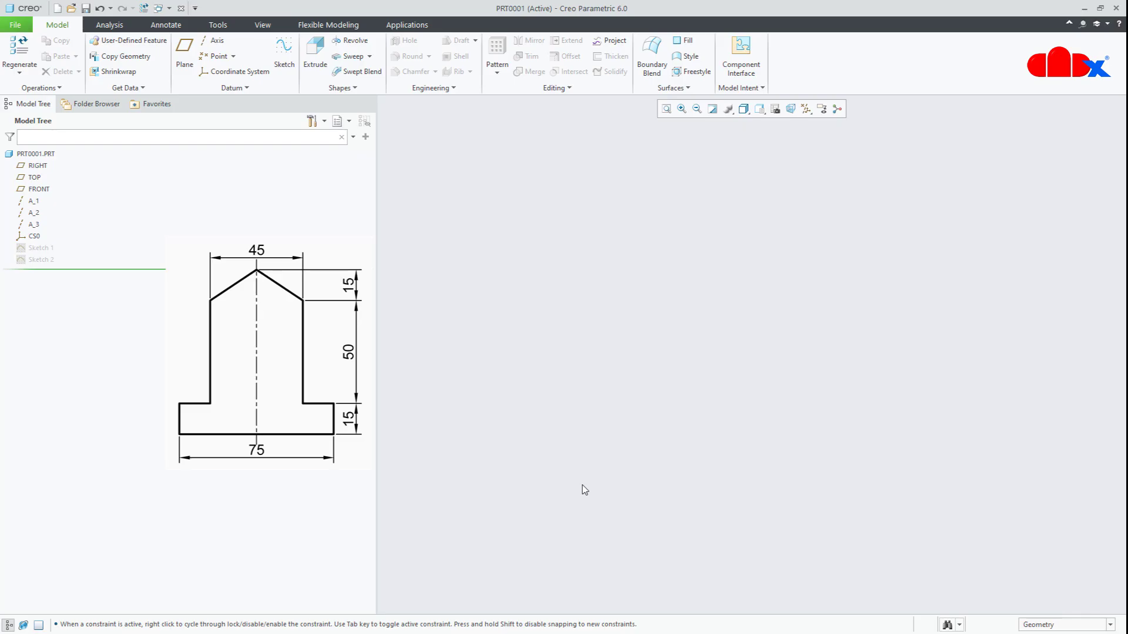
click(285, 59)
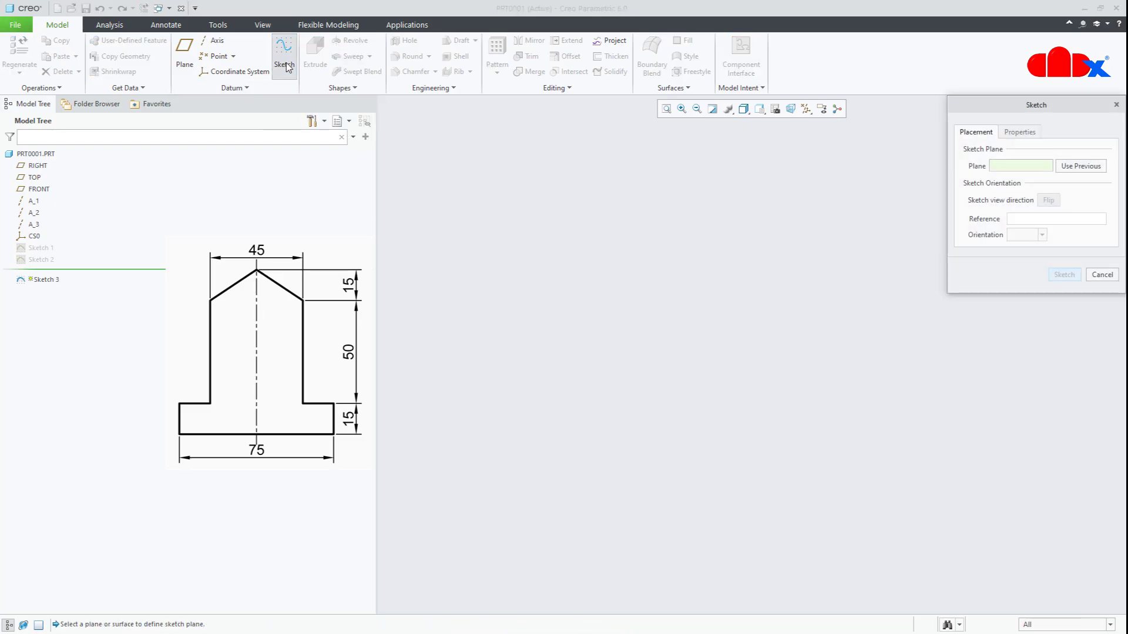
click(37, 190)
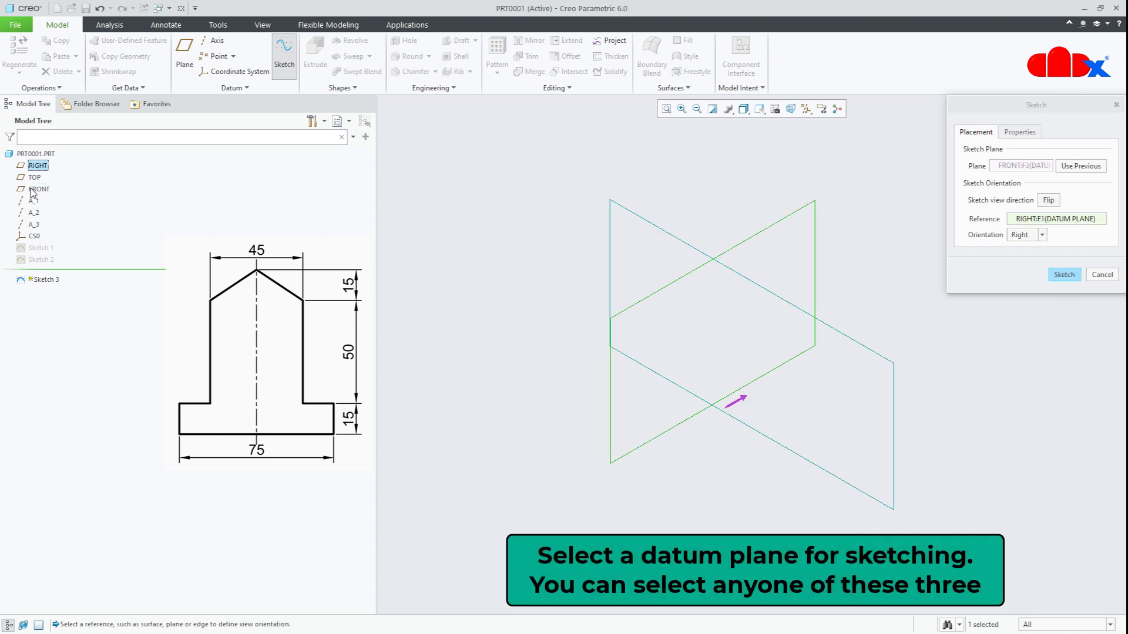
click(1064, 274)
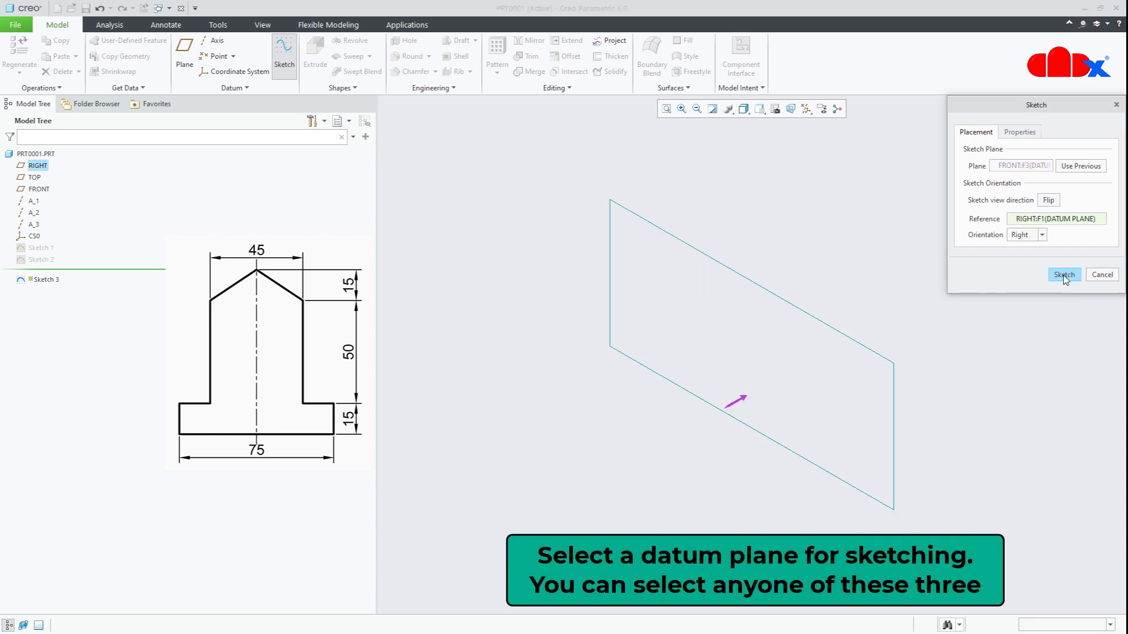
click(774, 109)
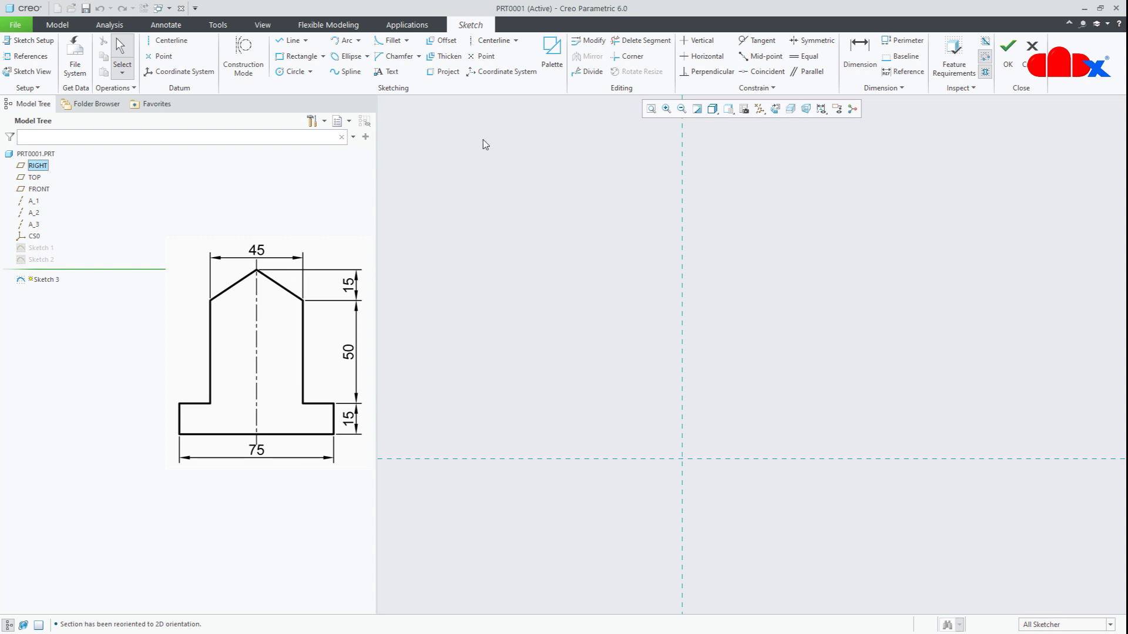
Draw a vertical centerline through the origin along the vertical reference
click(493, 41)
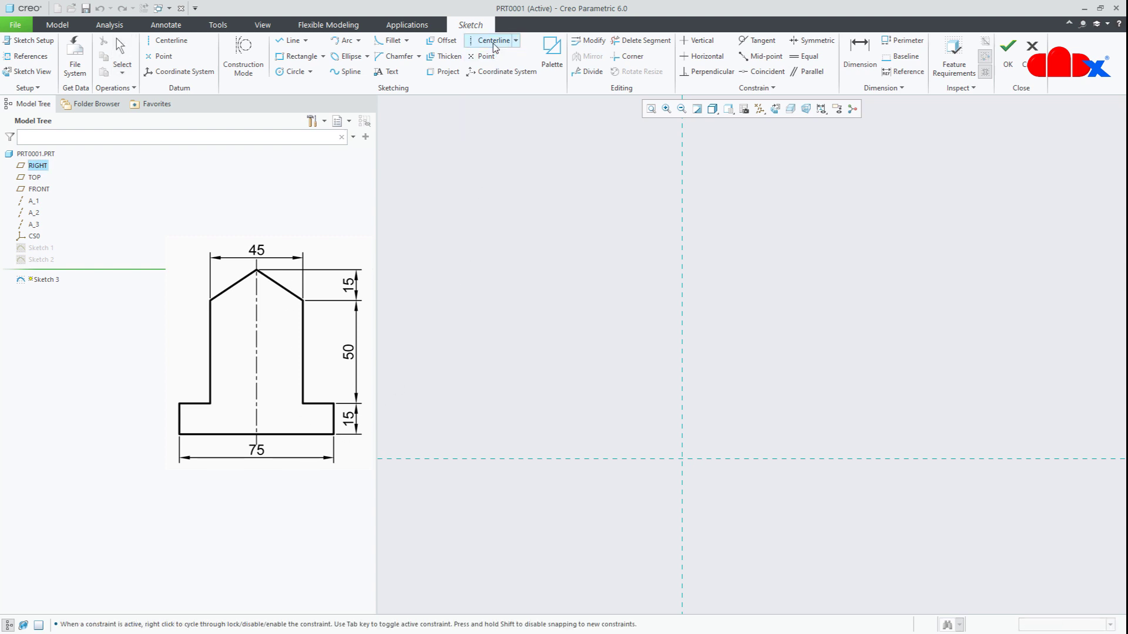
click(681, 199)
click(690, 273)
middle_click(796, 315)
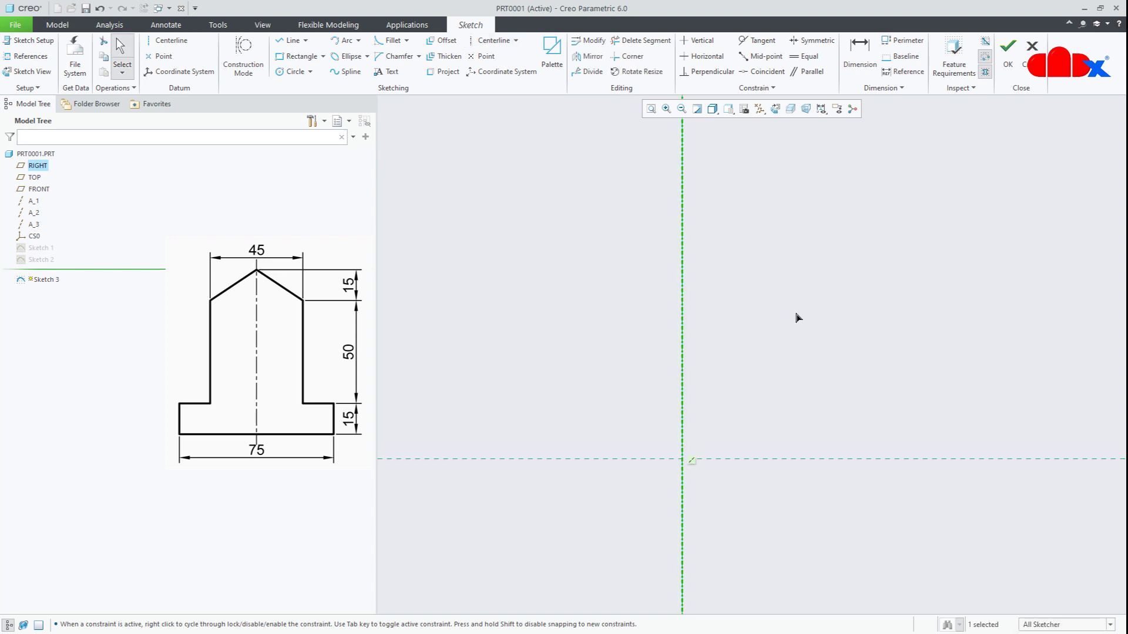
Sketch a horizontal base line about 63.6 long on the horizontal reference, symmetric about the centerline
right_click(795, 312)
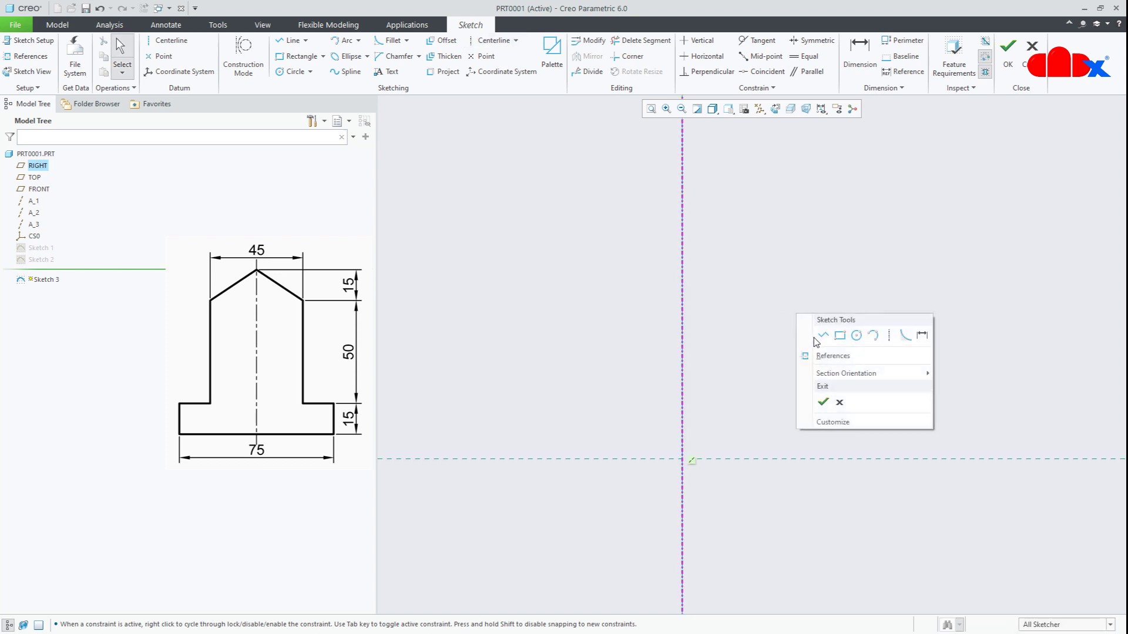
click(816, 331)
click(572, 458)
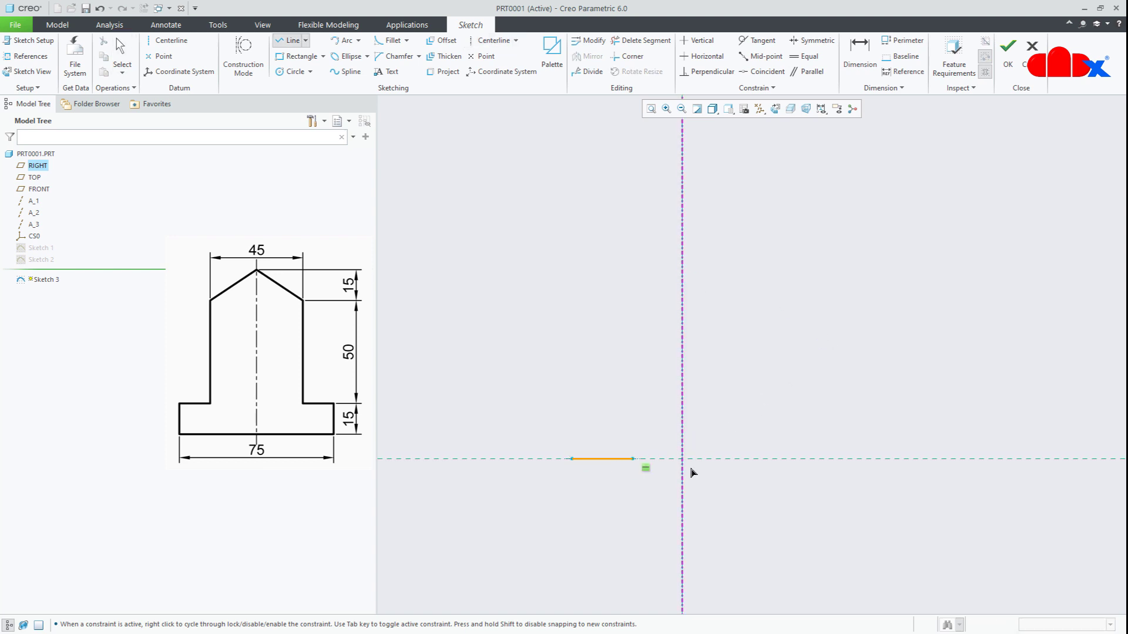
click(791, 467)
middle_click(799, 529)
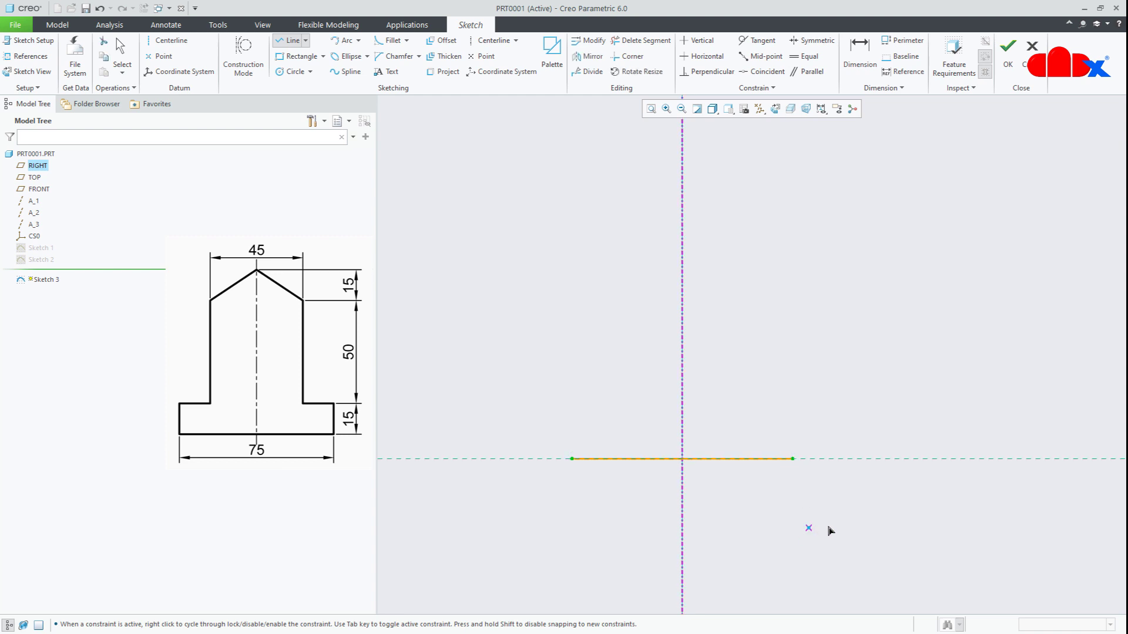
middle_click(853, 524)
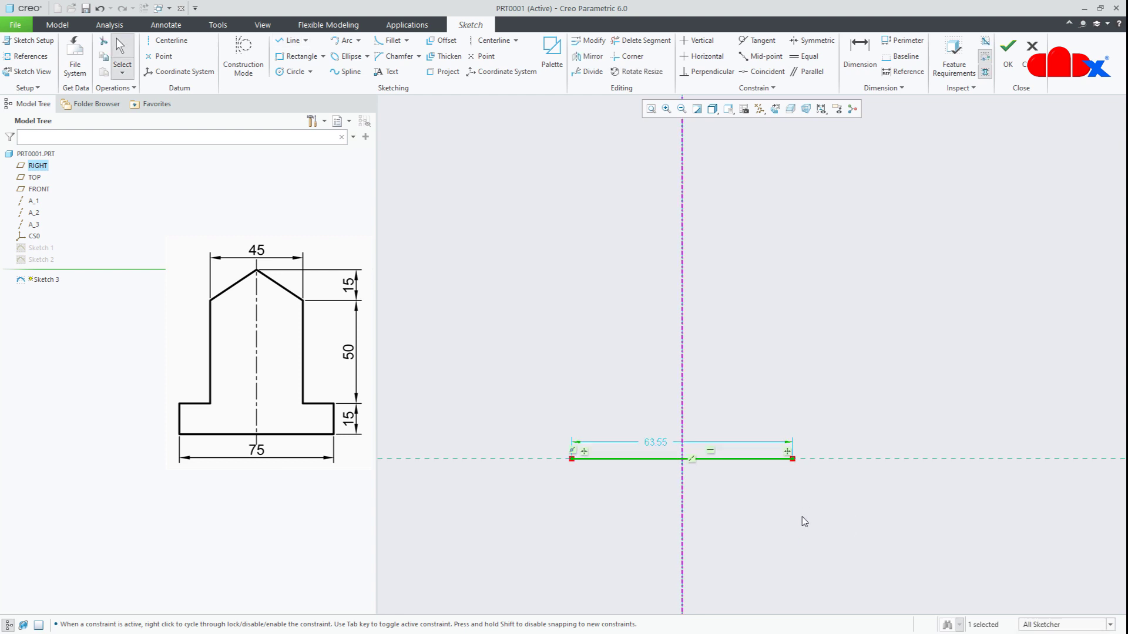
Set the base line's length to 75
double_click(667, 445)
text(75)
key(Return)
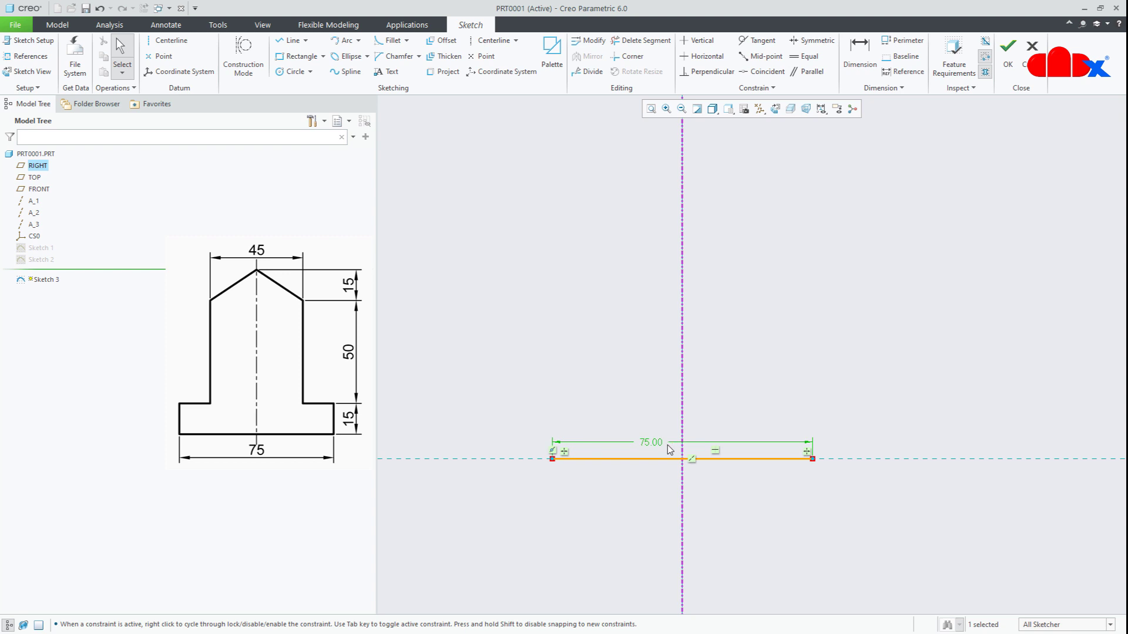
Sketch the left half outline from the base's left end (about 13.6 up, 17.9 across, 53.3 up, sloping to the centerline) and mirror it about the centerline
right_click(597, 542)
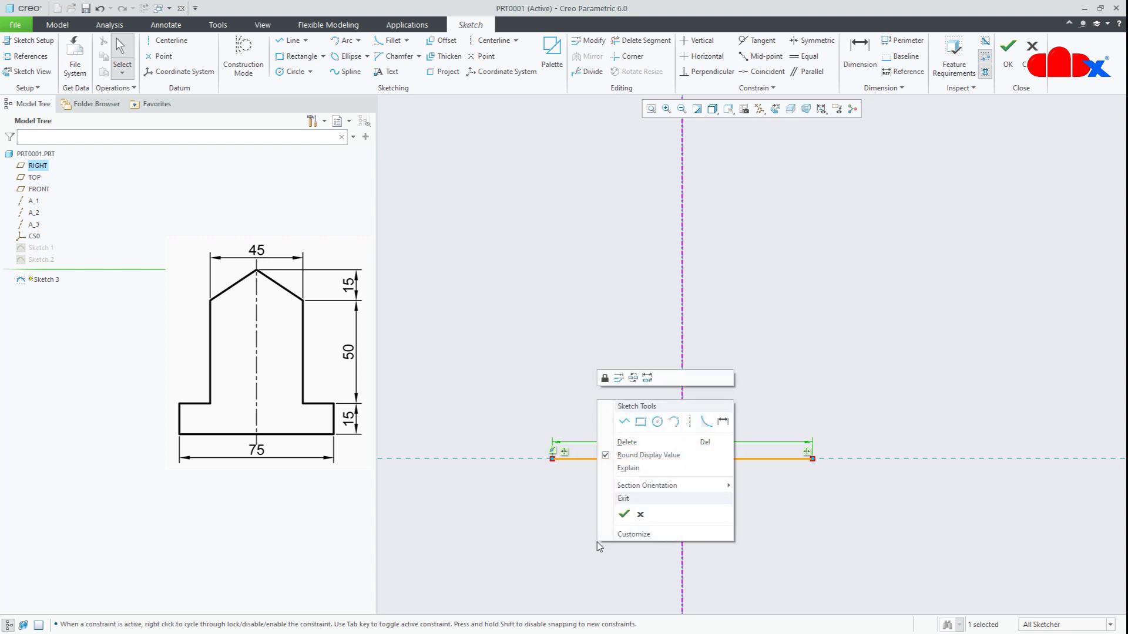
click(623, 421)
click(552, 459)
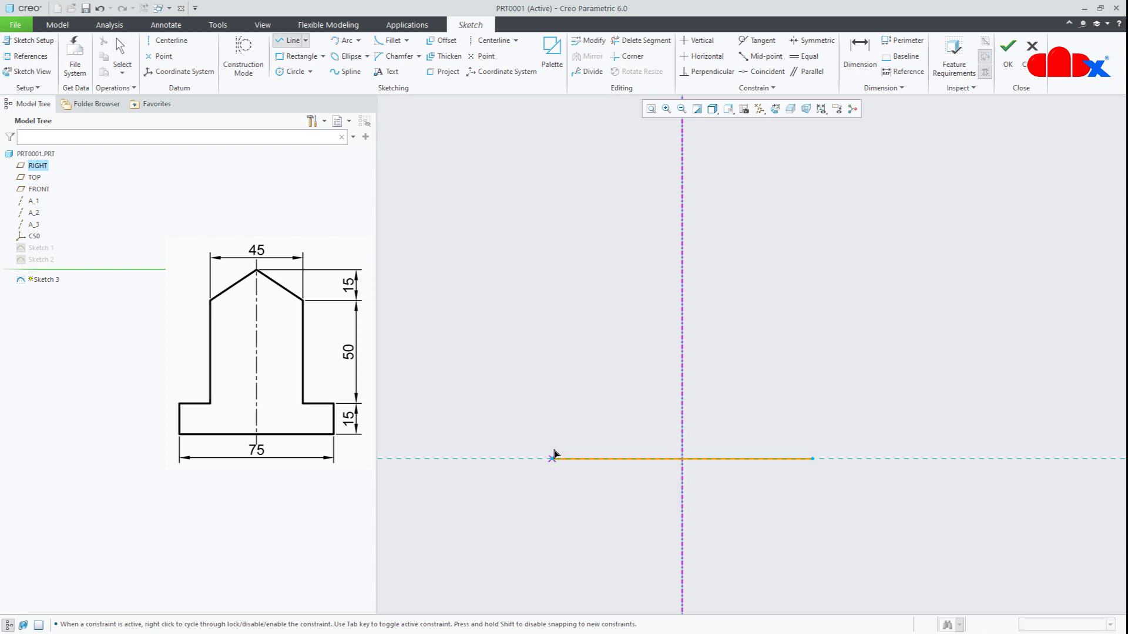
click(553, 413)
click(614, 411)
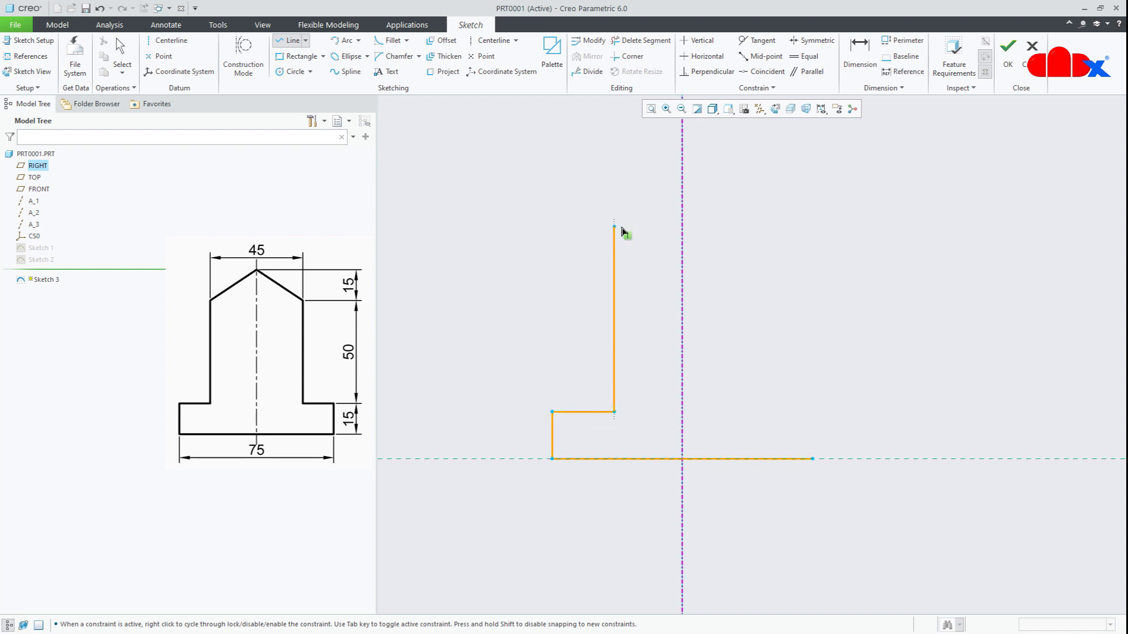
click(615, 228)
click(681, 175)
middle_click(744, 225)
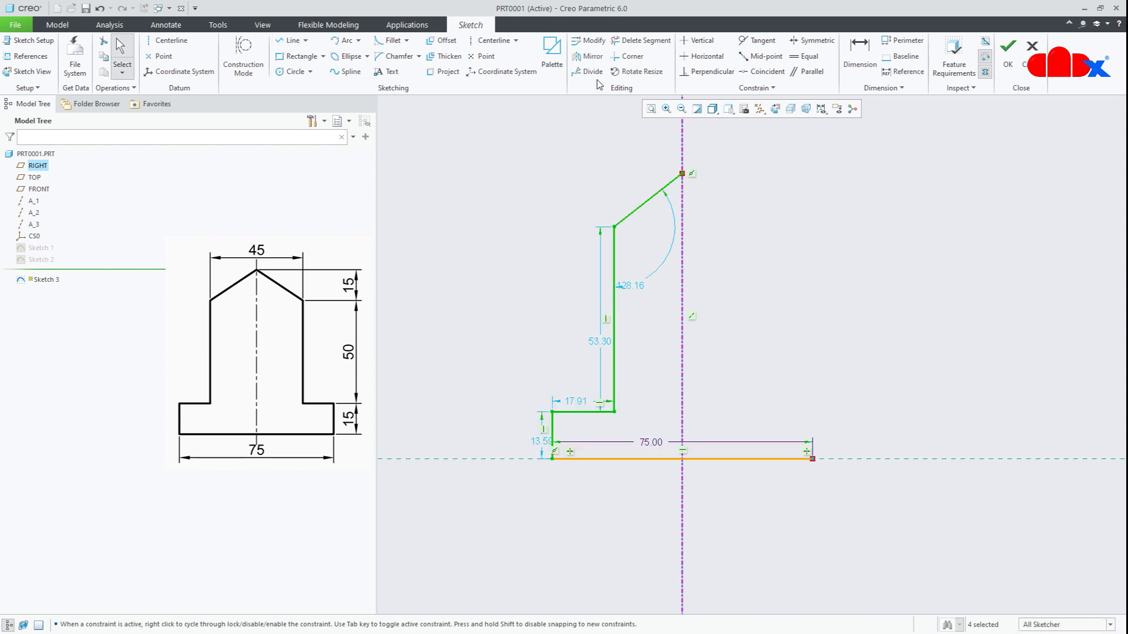
click(590, 58)
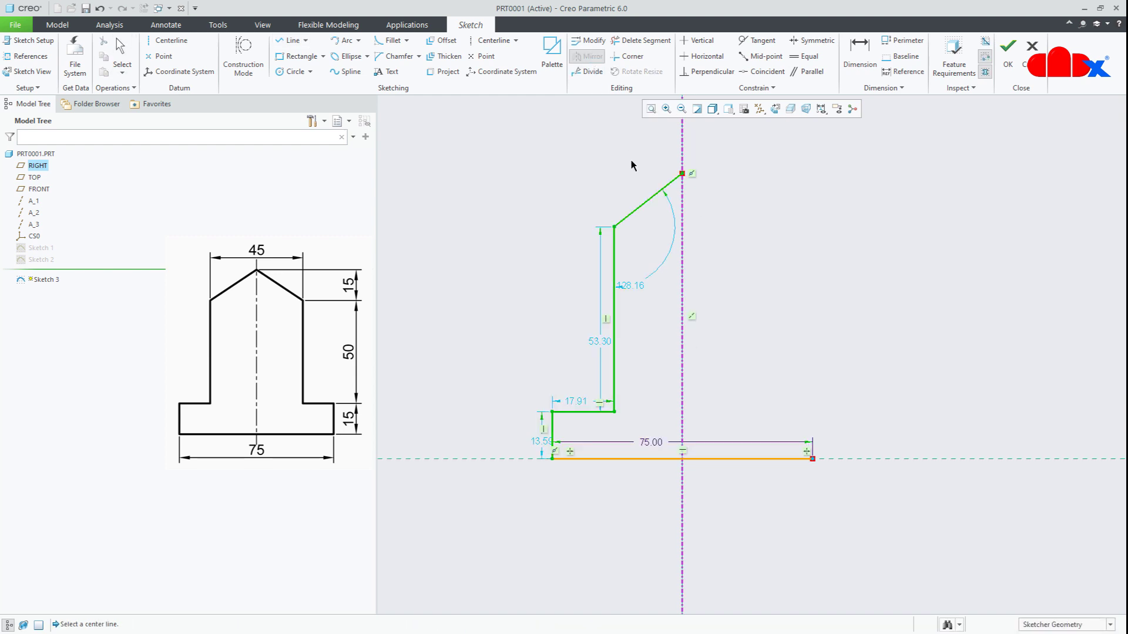
click(682, 261)
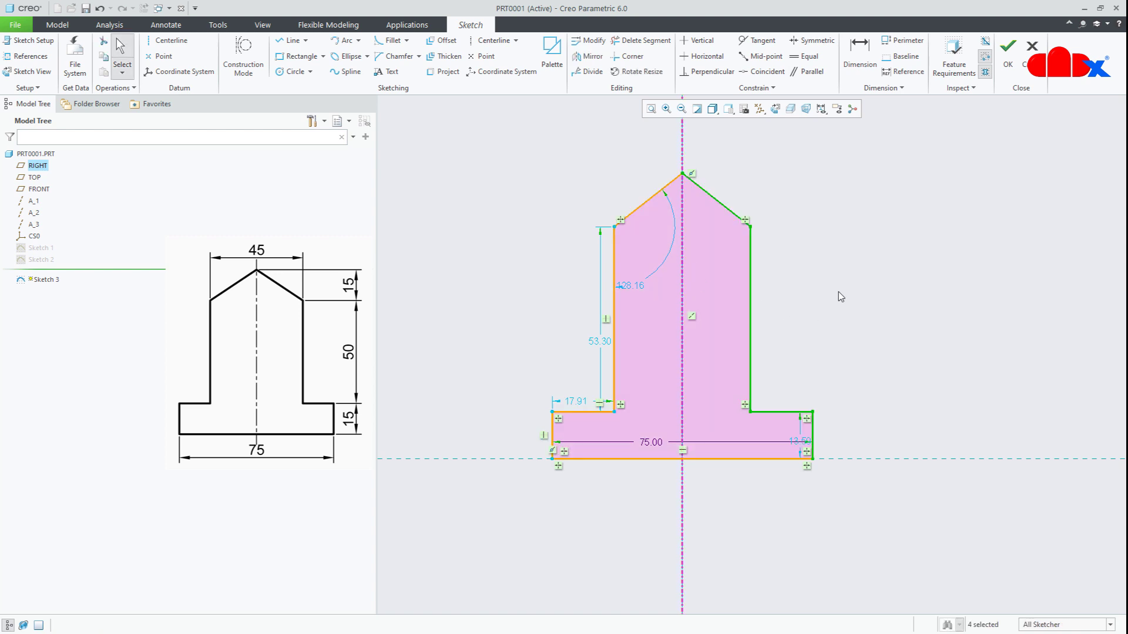
Dimension the right edges of the base and the upper body beside the profile, setting their heights to 15 and 50
click(859, 50)
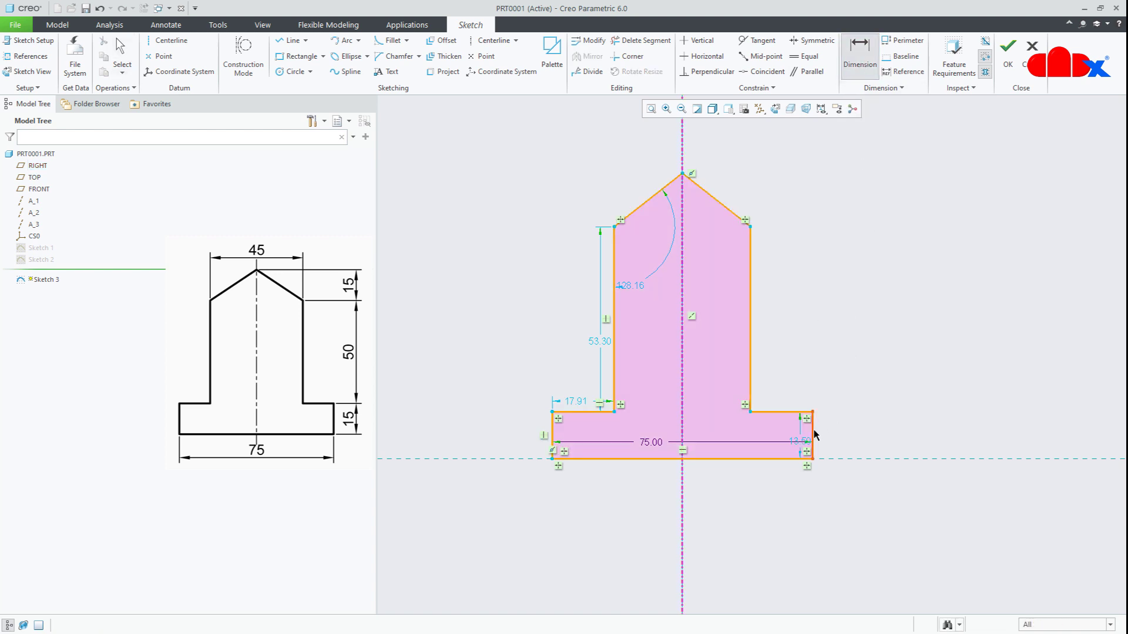
middle_click(890, 423)
text(1)
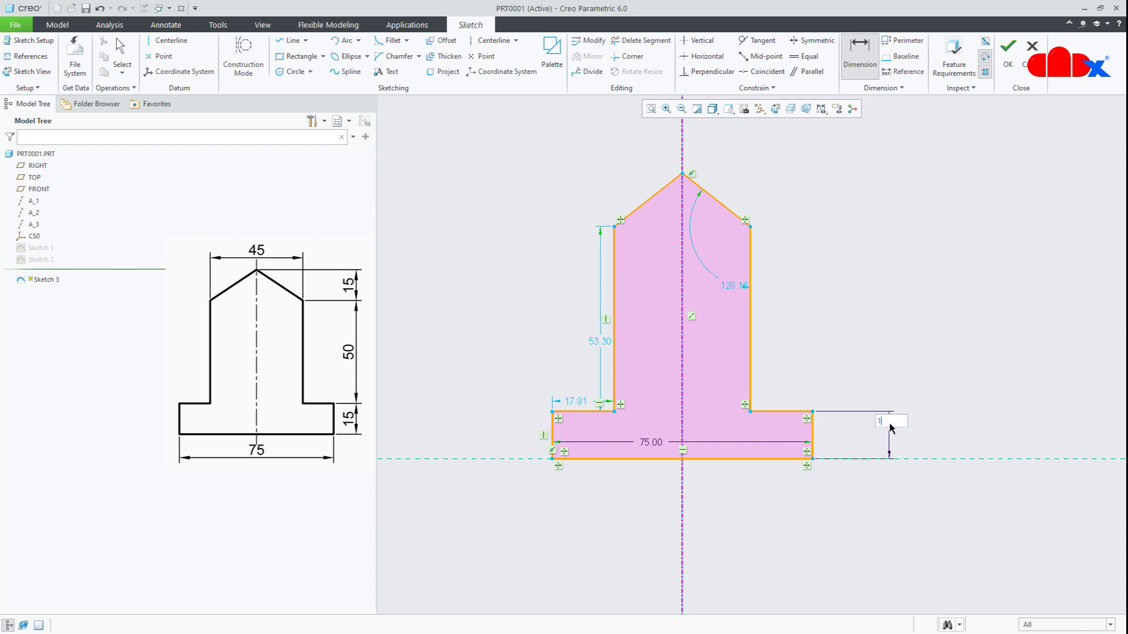
text(5)
key(Return)
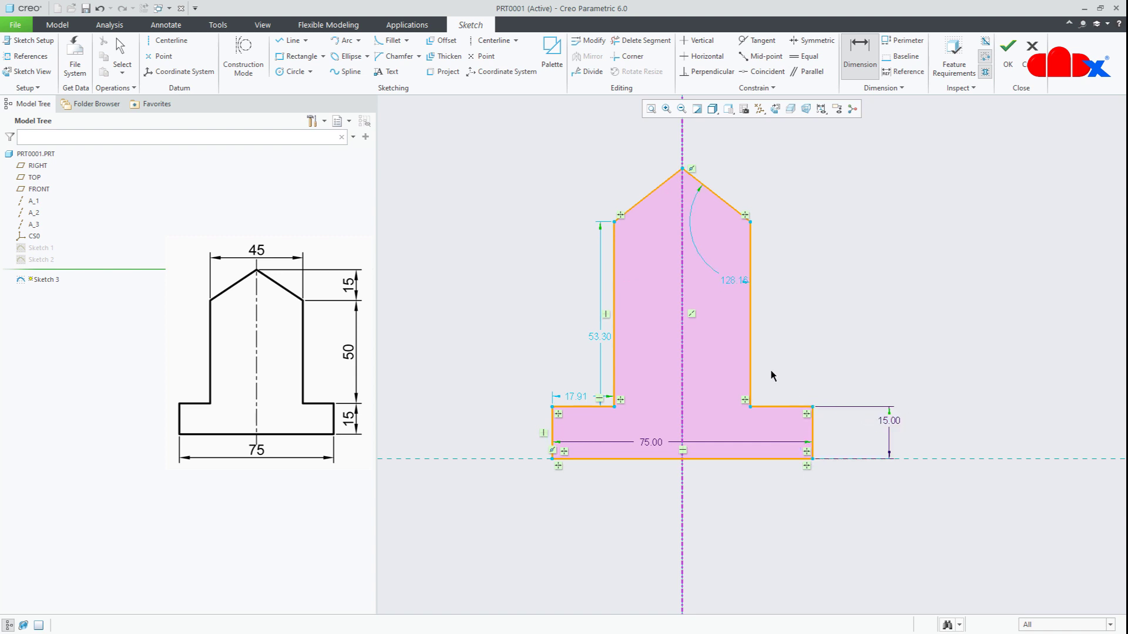
click(749, 340)
middle_click(915, 349)
text(50)
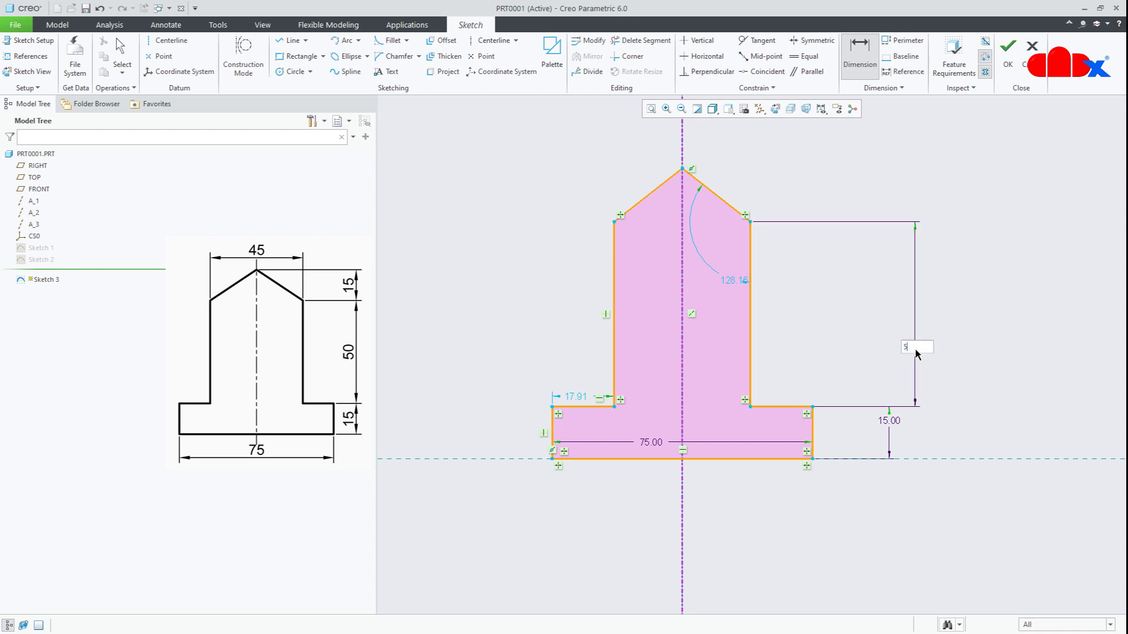
key(Return)
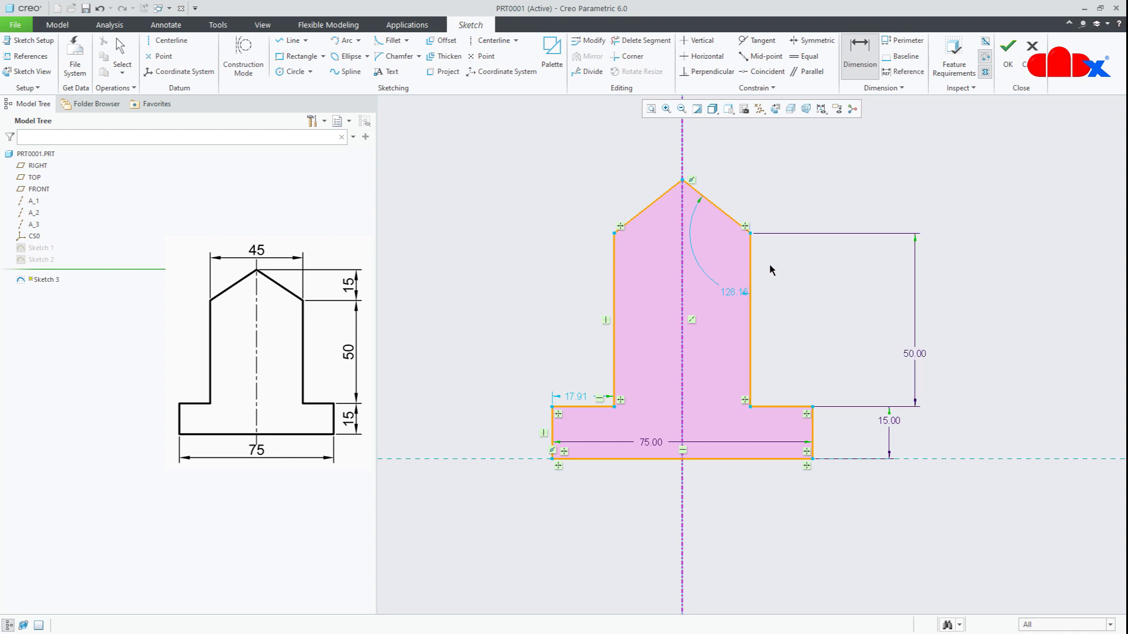
Dimension the vertical distance from the right shoulder corner to the peak and set it to 15
click(750, 233)
click(682, 179)
middle_click(878, 204)
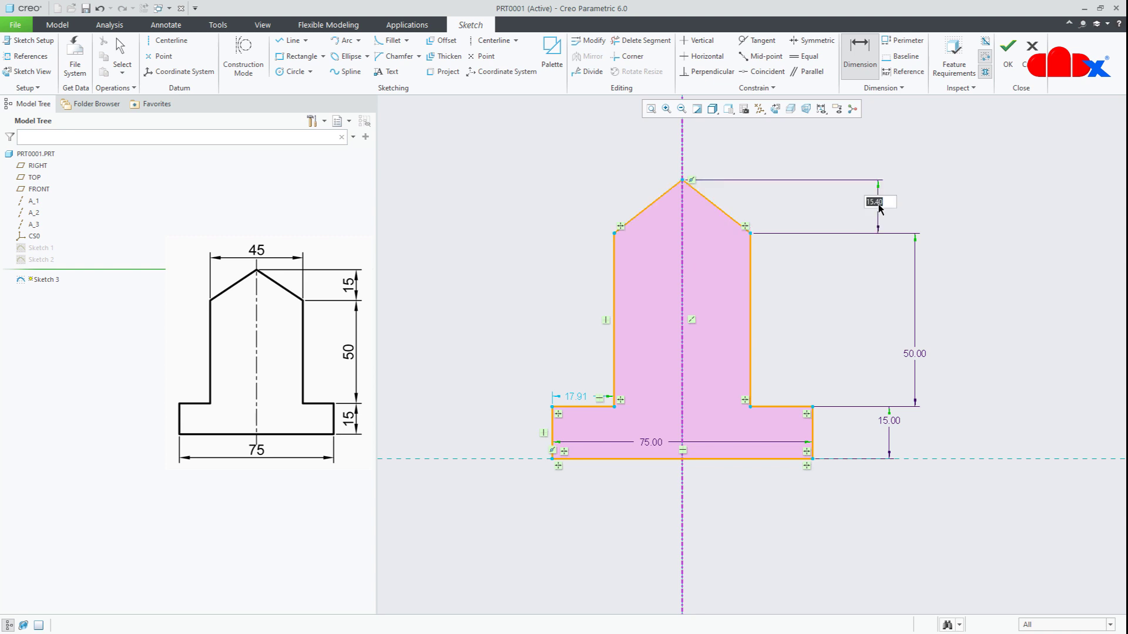
text(15)
key(Return)
Dimension the width between the upper body's two vertical edges above the peak and set it to 45
click(615, 259)
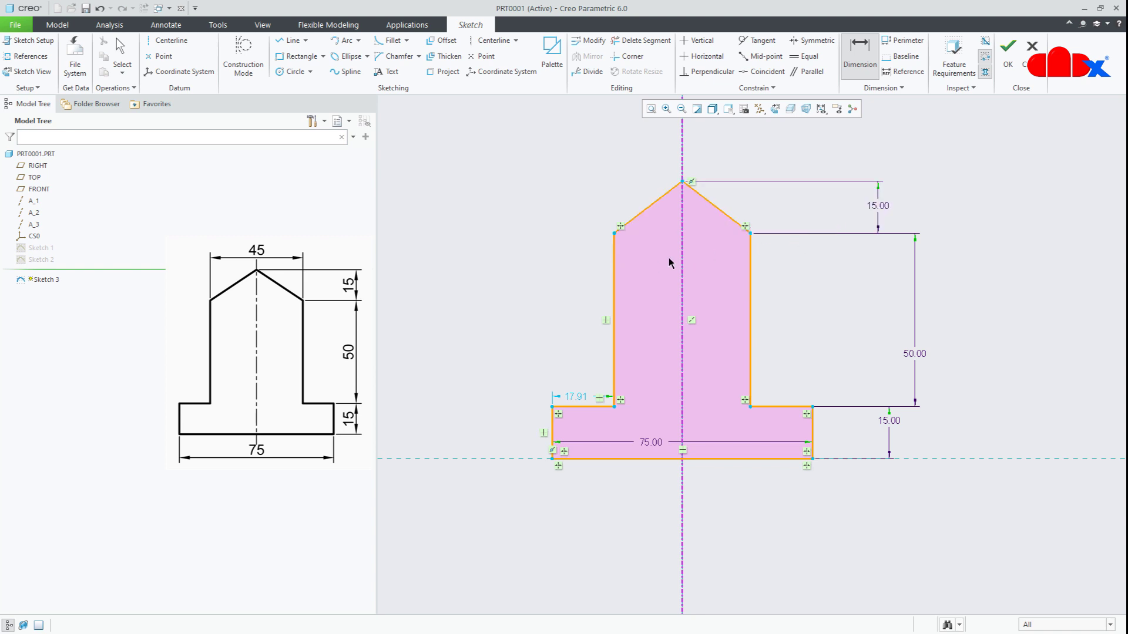
click(750, 266)
middle_click(718, 154)
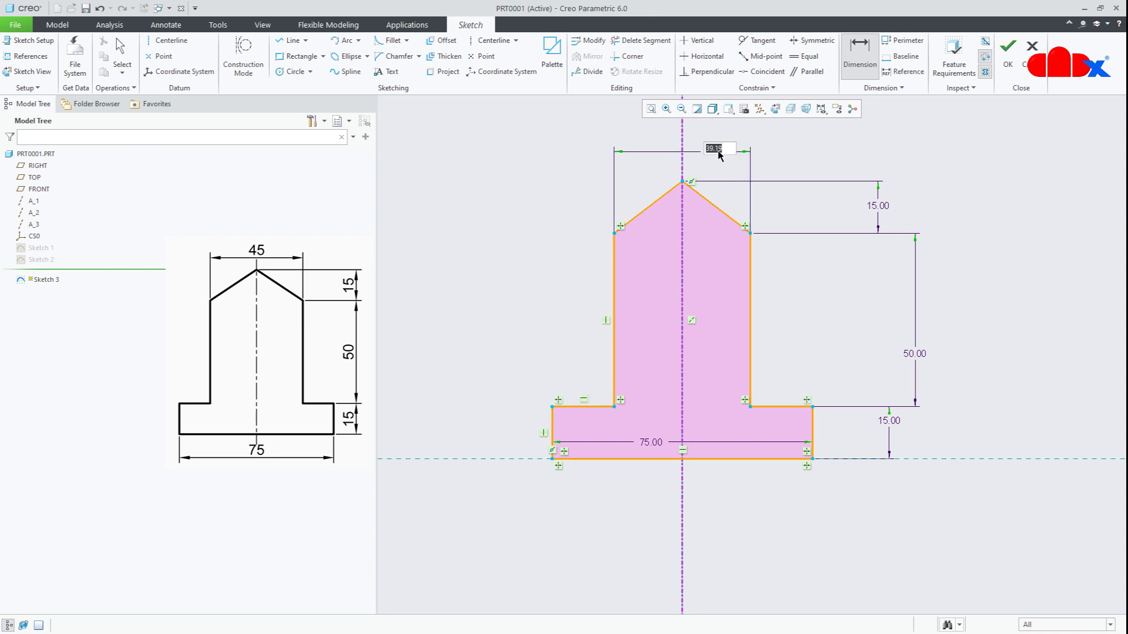
text(45)
key(Return)
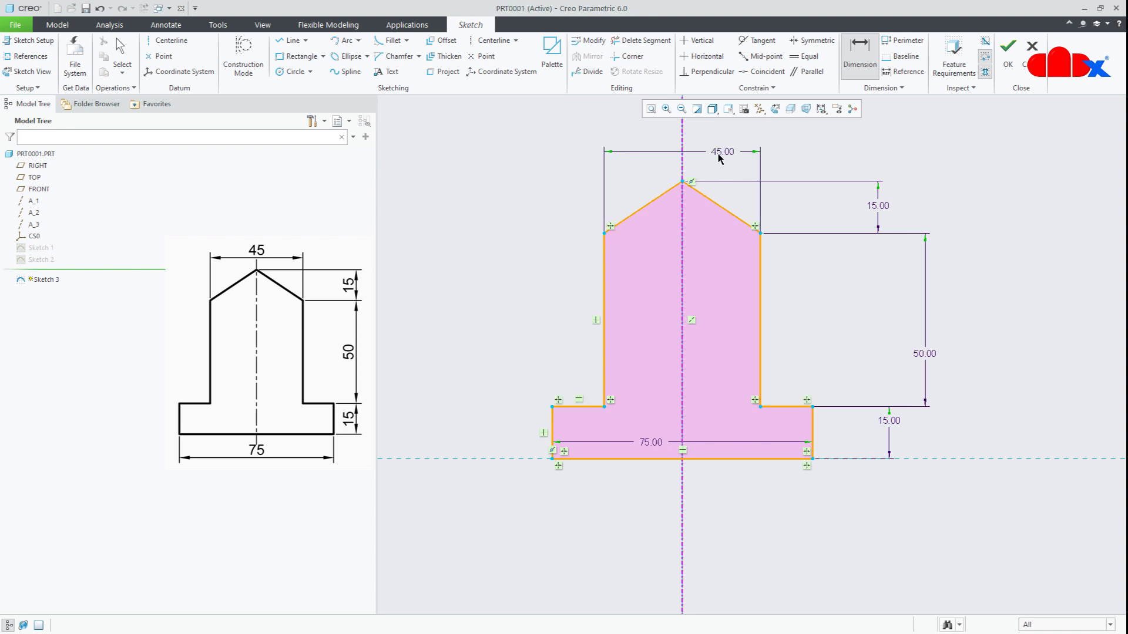
Finish the sketch, return the model to its default orientation and hide Sketch 3
right_click(811, 325)
click(839, 414)
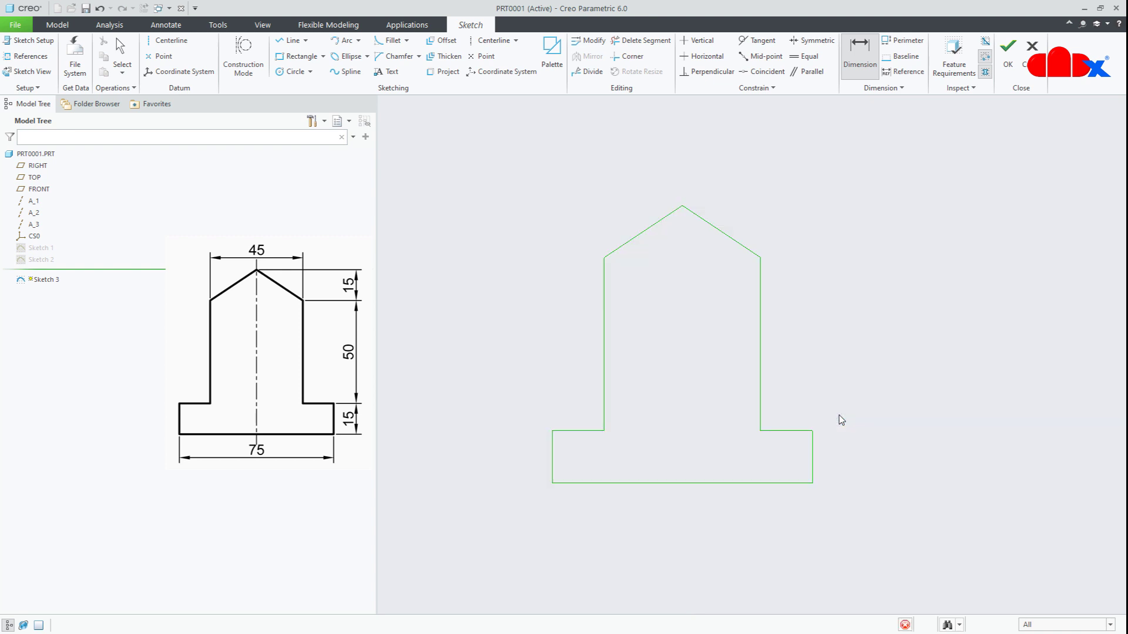
click(839, 415)
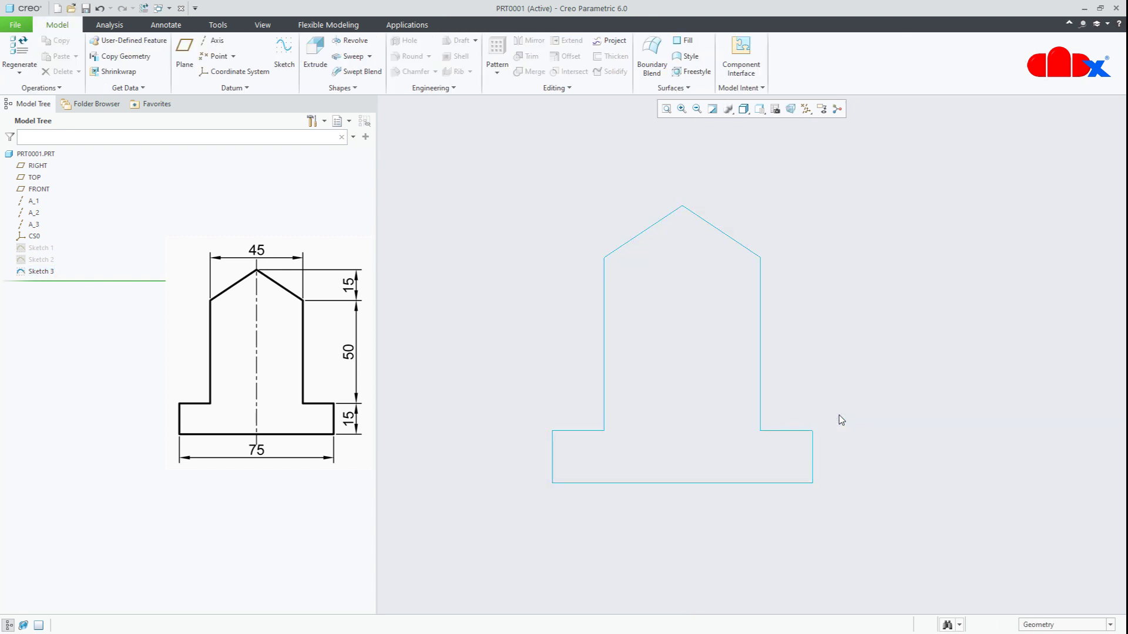
key(ctrl+d)
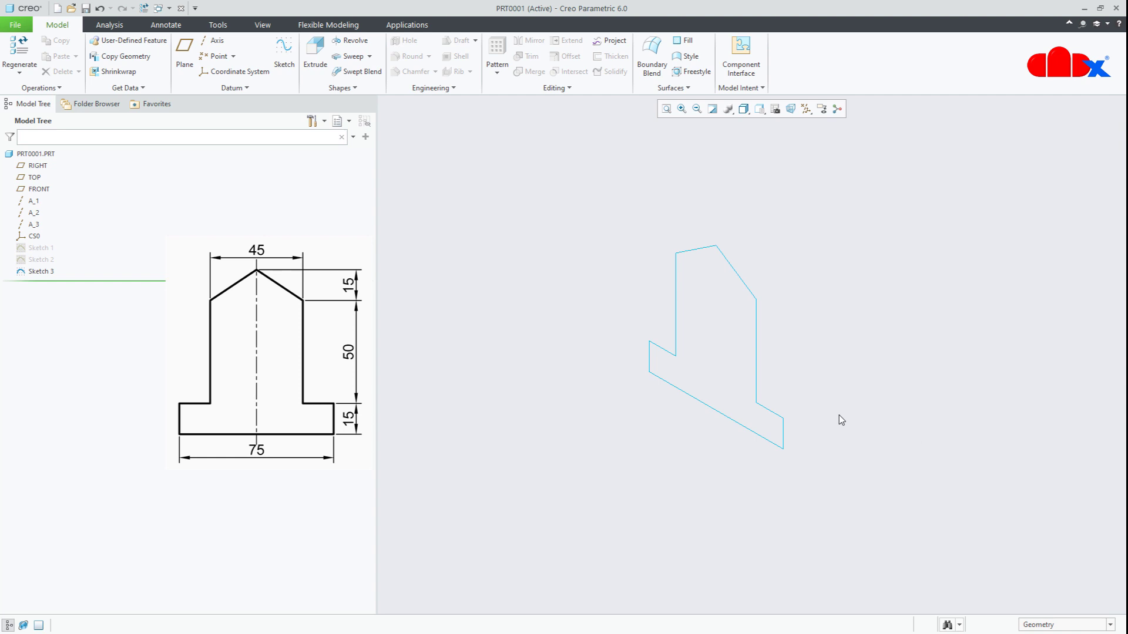
right_click(35, 273)
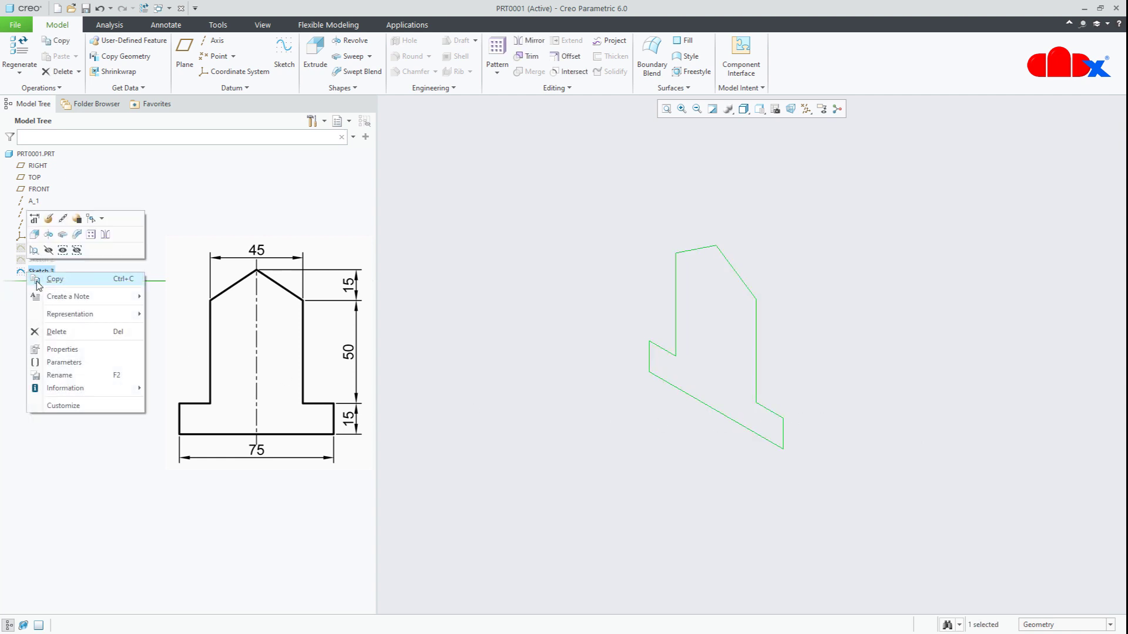
click(51, 251)
click(588, 483)
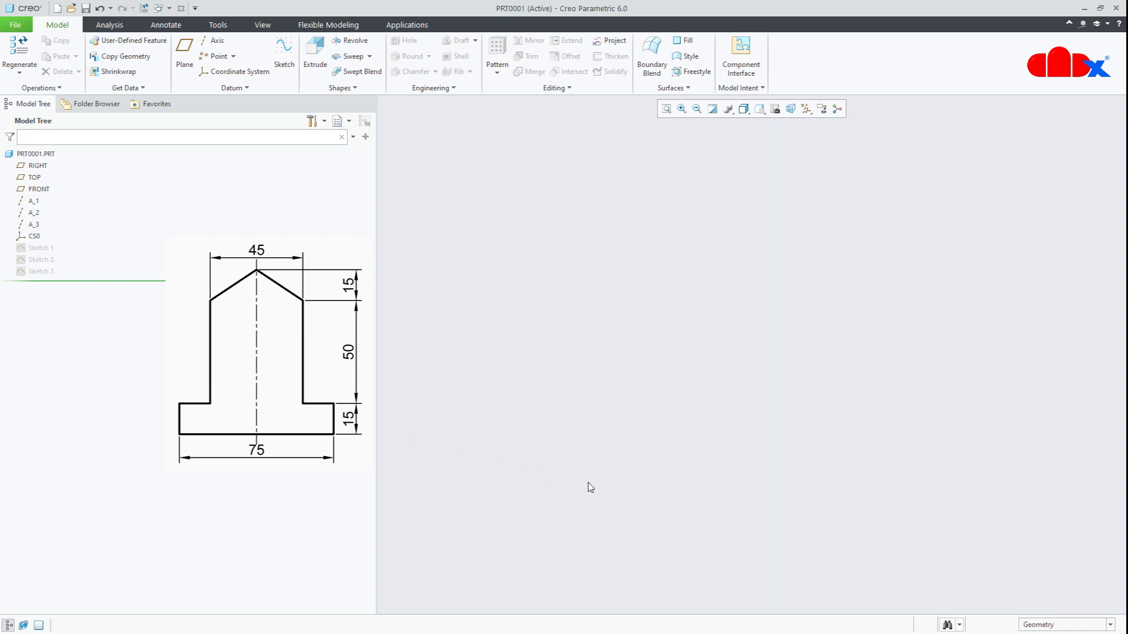
Check the reference drawings for the V-notch profile, start a new sketch on the FRONT plane and orient it parallel to the screen
key(alt+Tab)
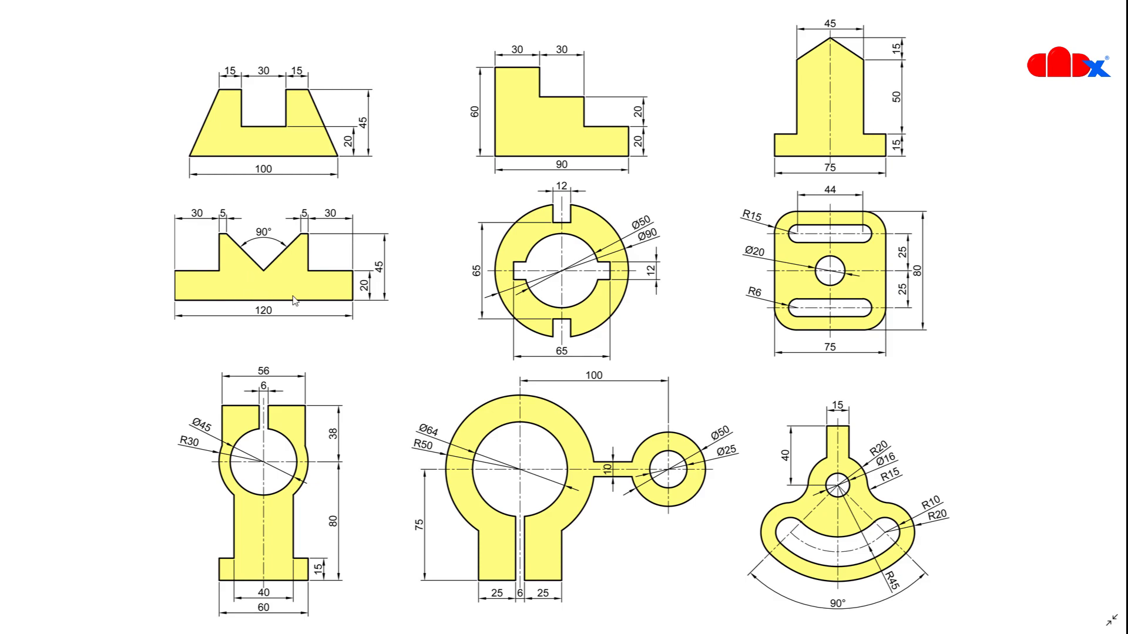
key(alt+Tab)
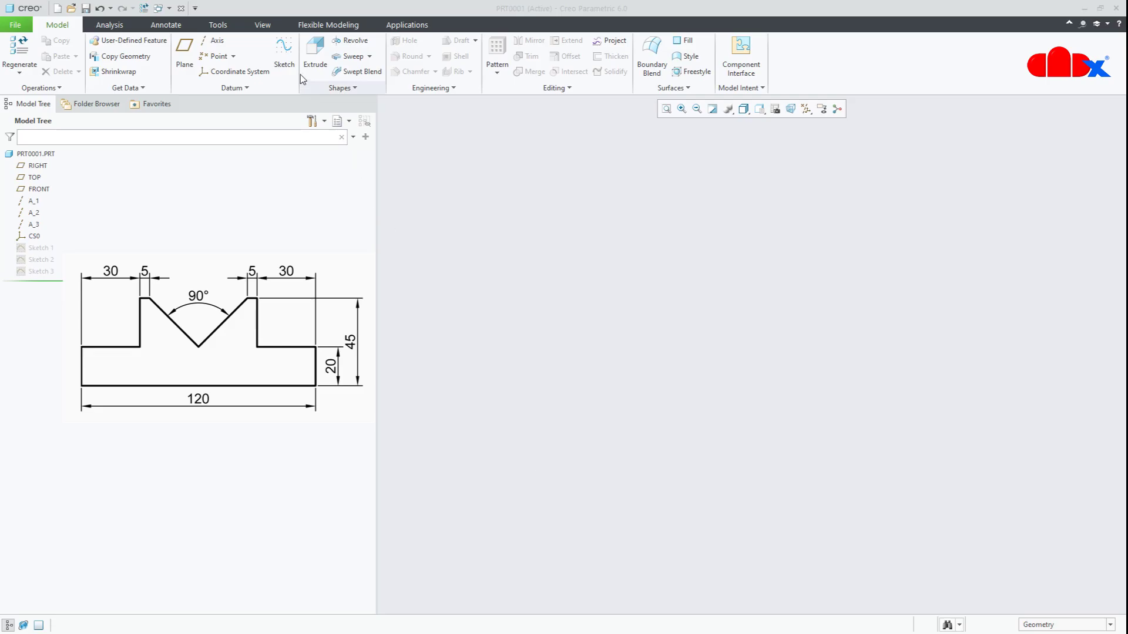
click(285, 59)
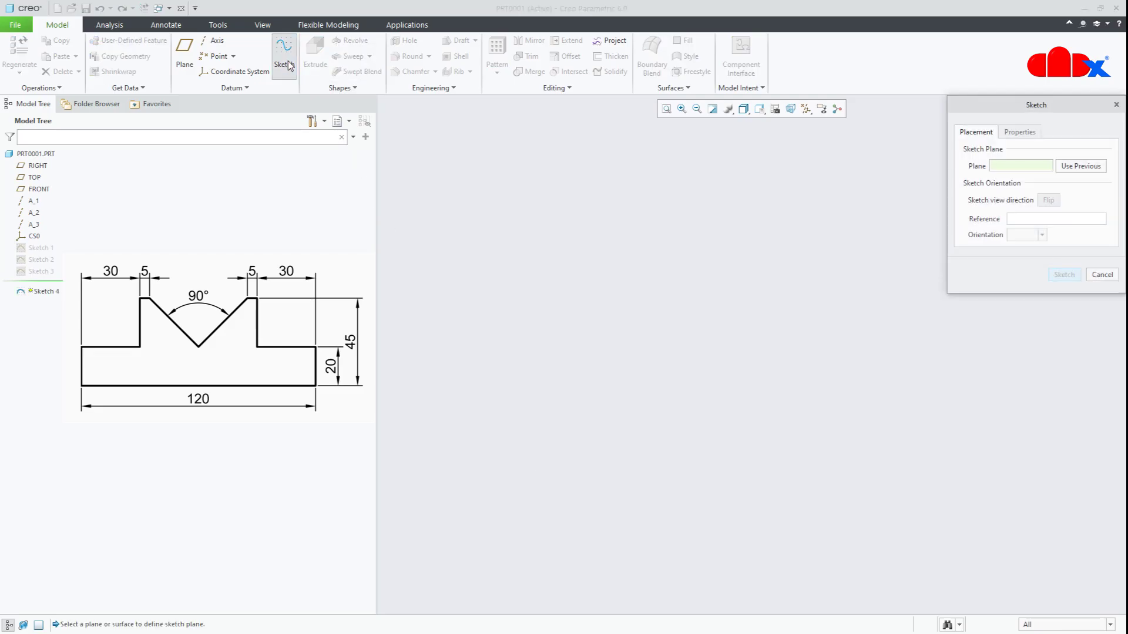
click(39, 189)
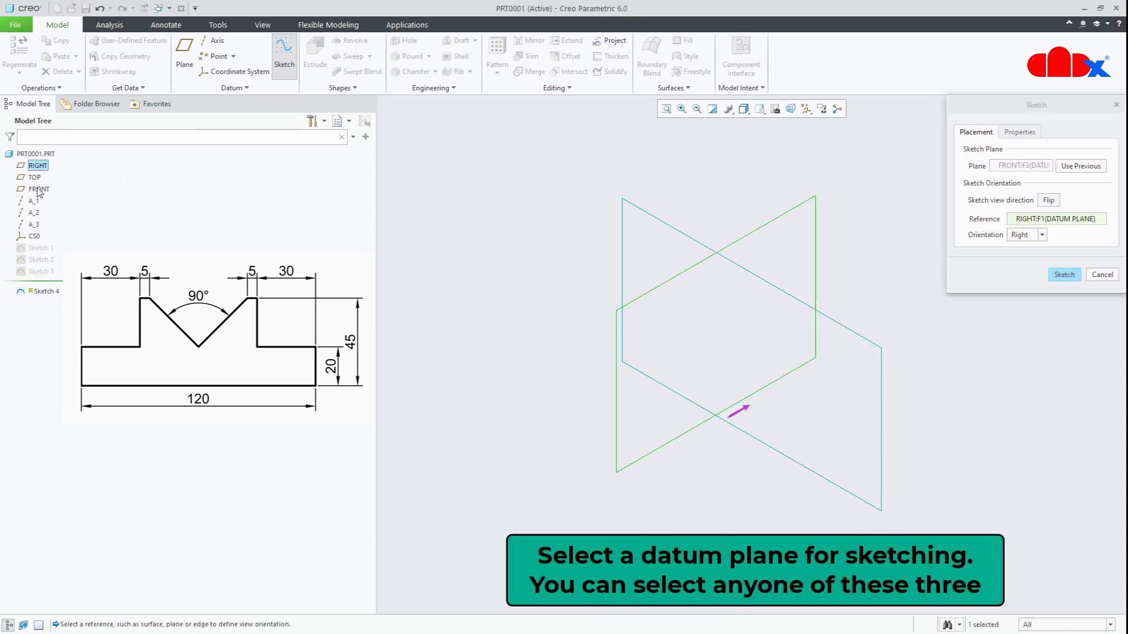
click(1064, 274)
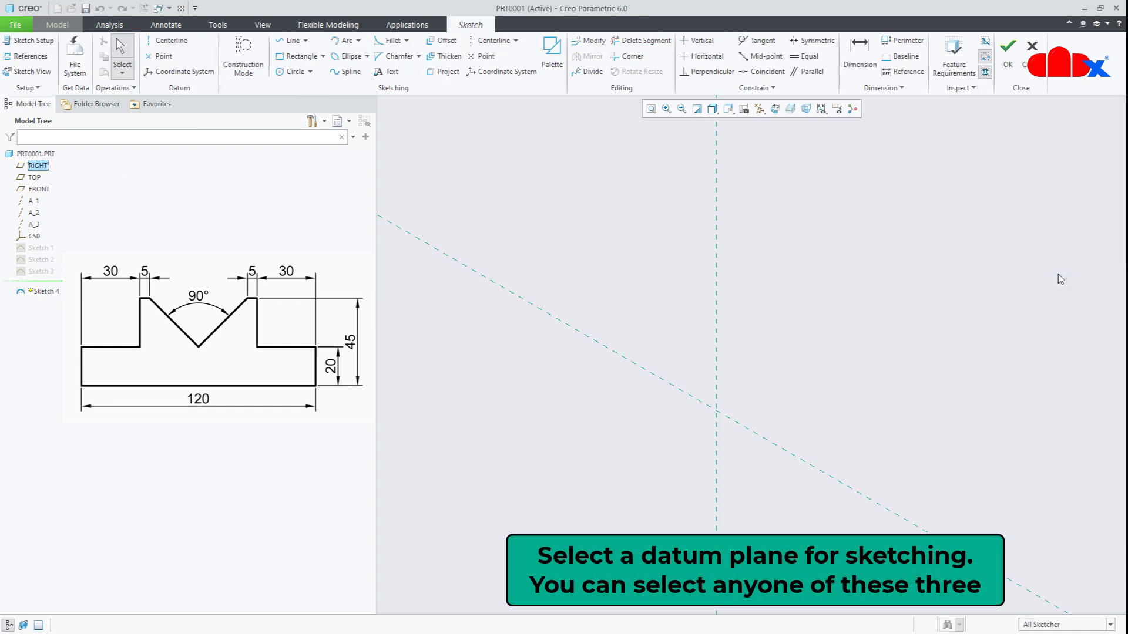
click(774, 109)
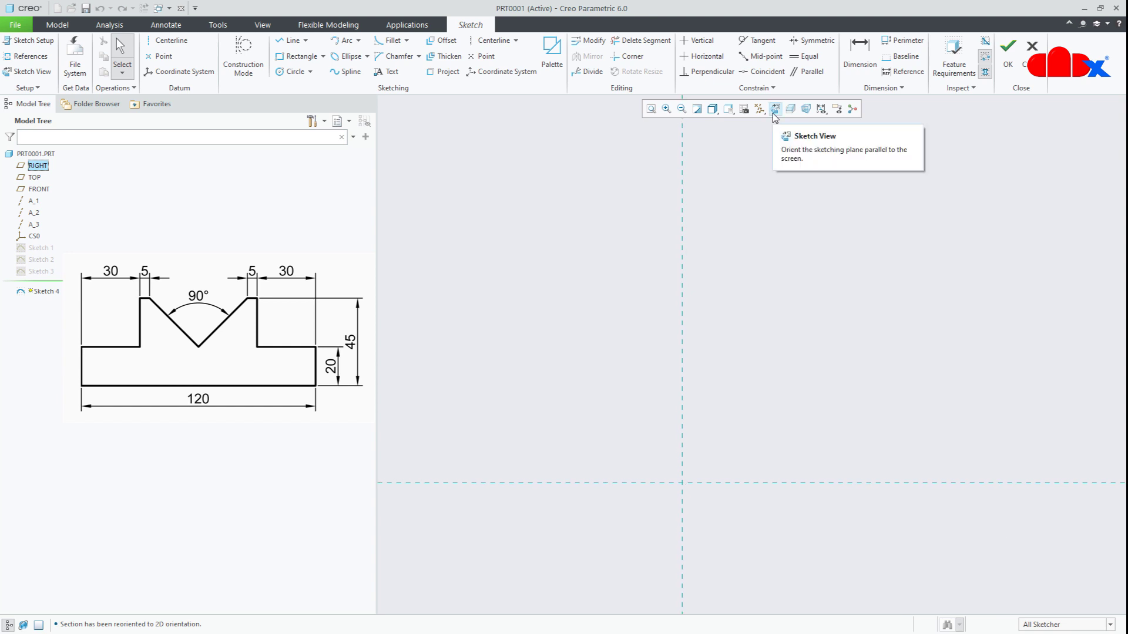
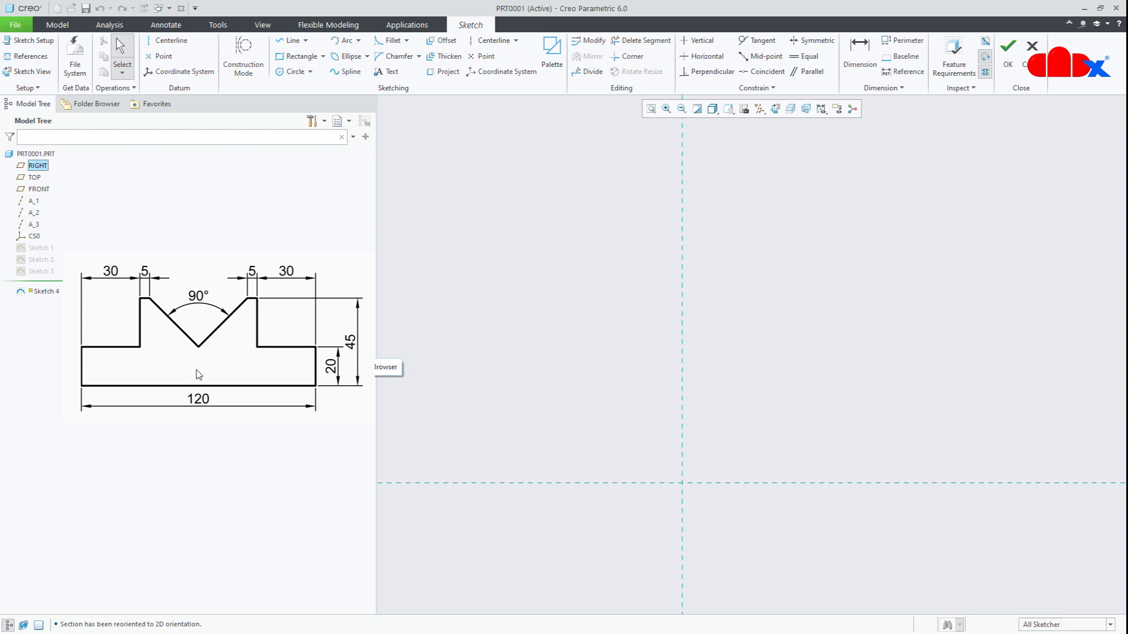
Draw a vertical centerline through the sketch origin along the vertical reference
click(490, 41)
click(681, 177)
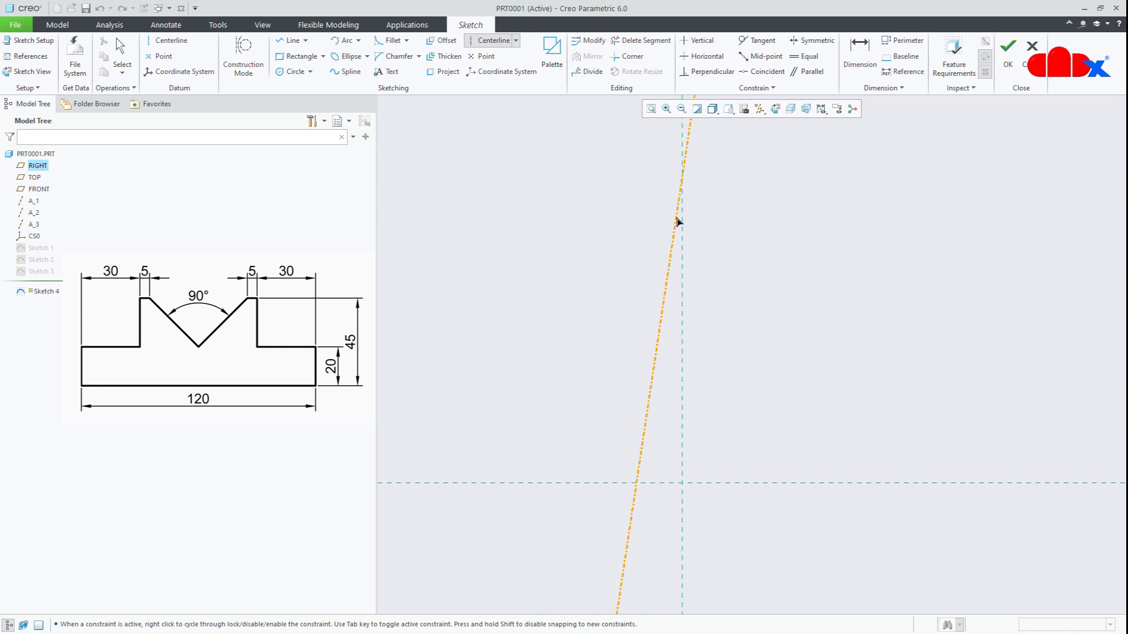
click(682, 250)
middle_click(771, 341)
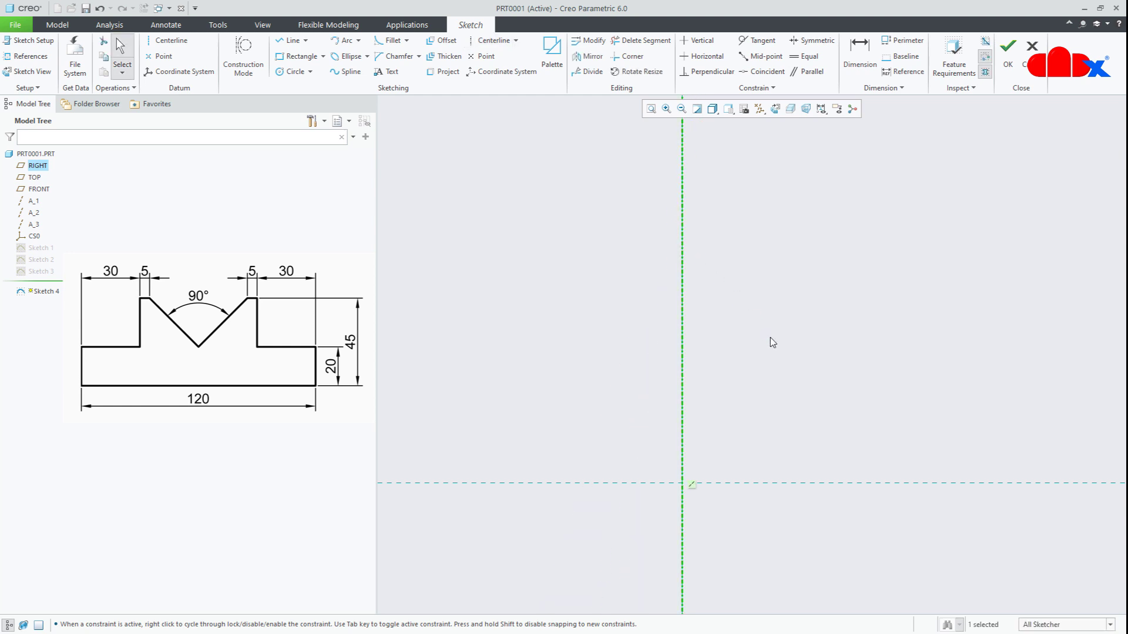
Sketch a base line about 69.7 long on the horizontal reference, symmetric about the centerline
right_click(772, 342)
click(794, 369)
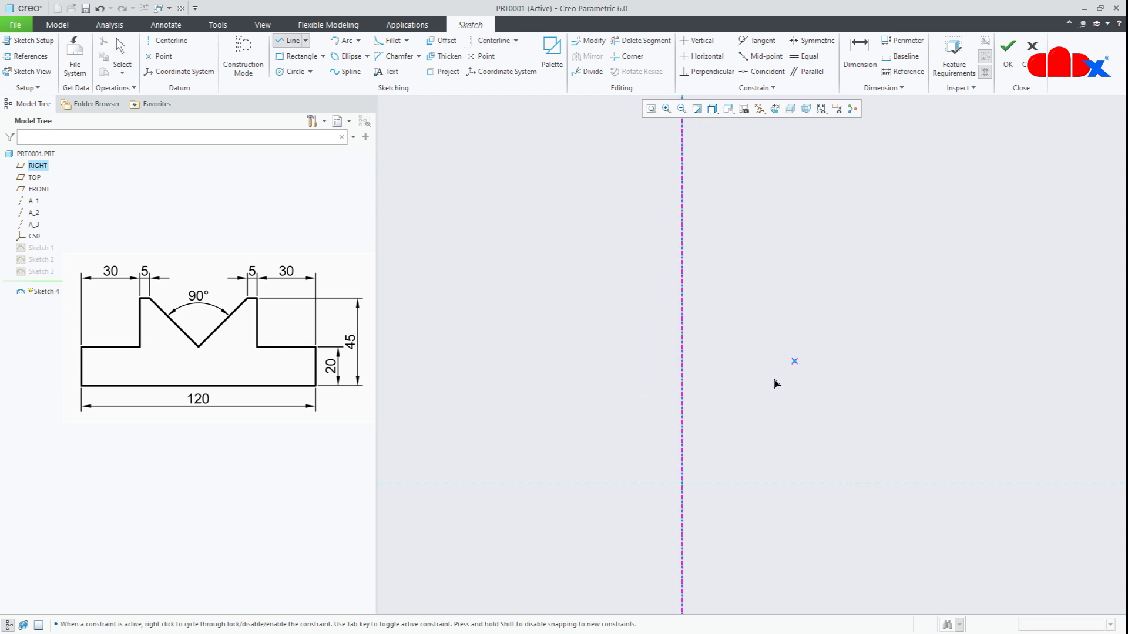
click(565, 494)
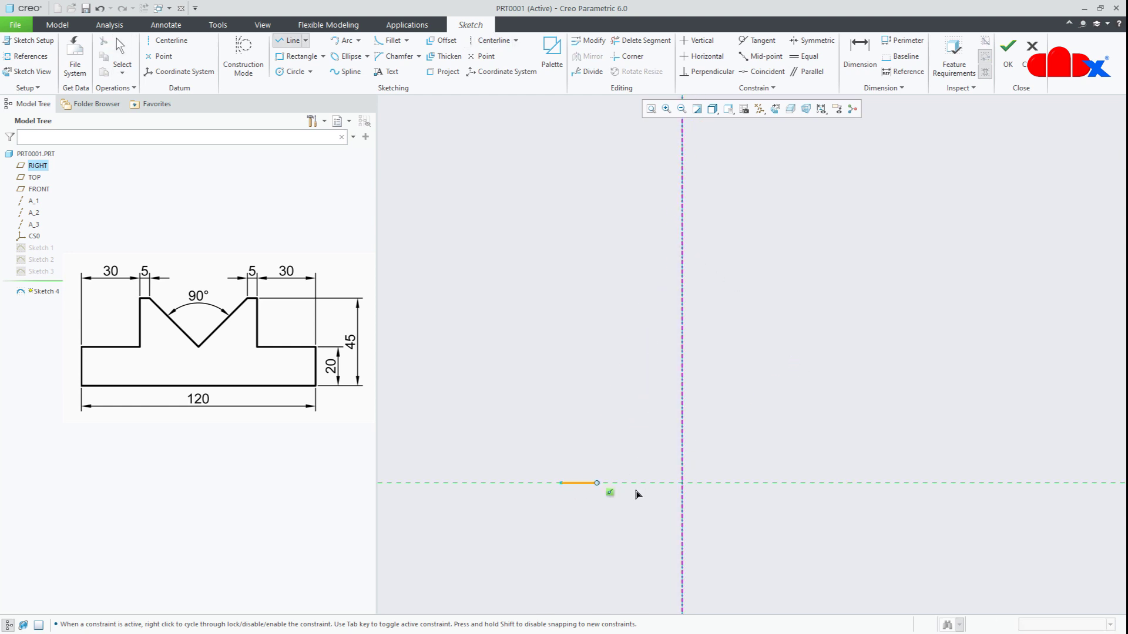
click(797, 497)
middle_click(834, 547)
middle_click(860, 537)
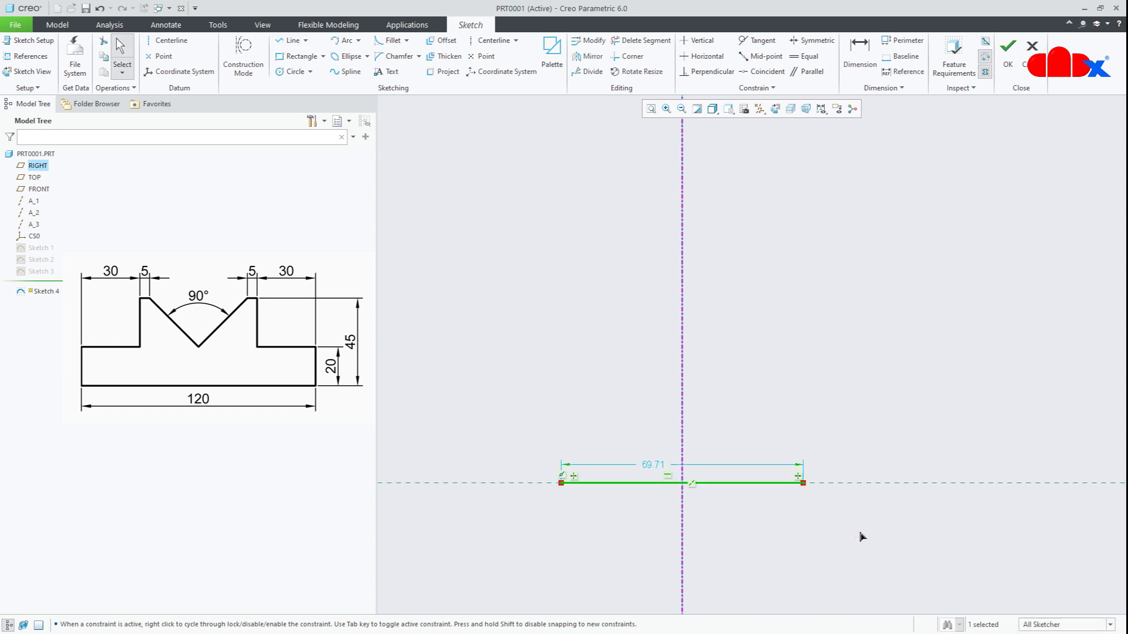
Set the base line's length to 120
double_click(653, 465)
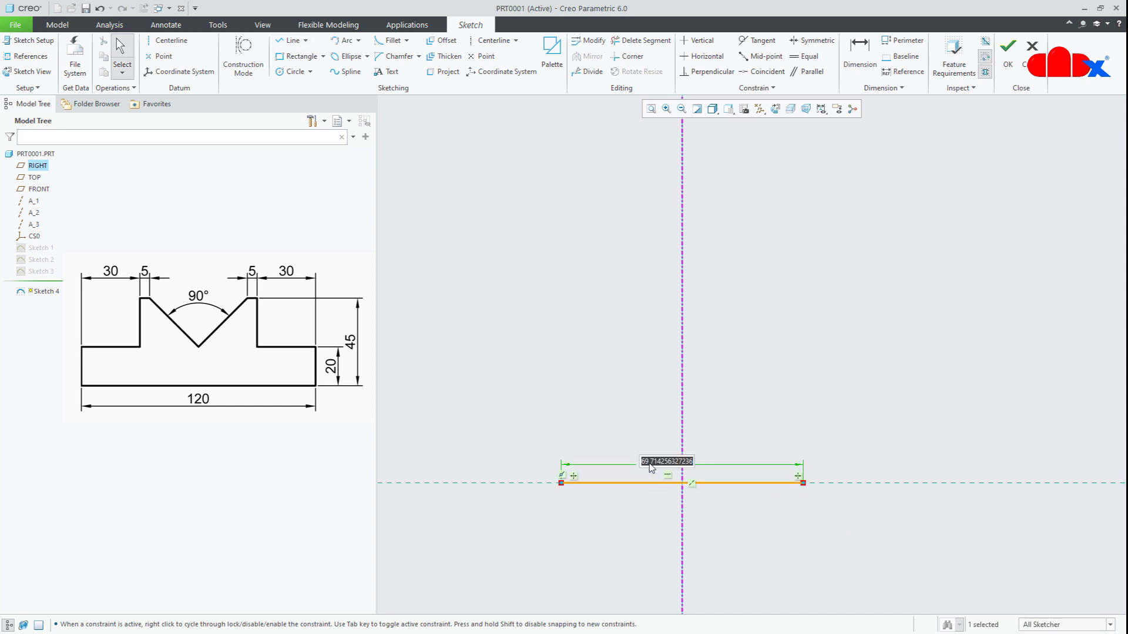
text(120)
key(Return)
scroll(743, 548, down, 2)
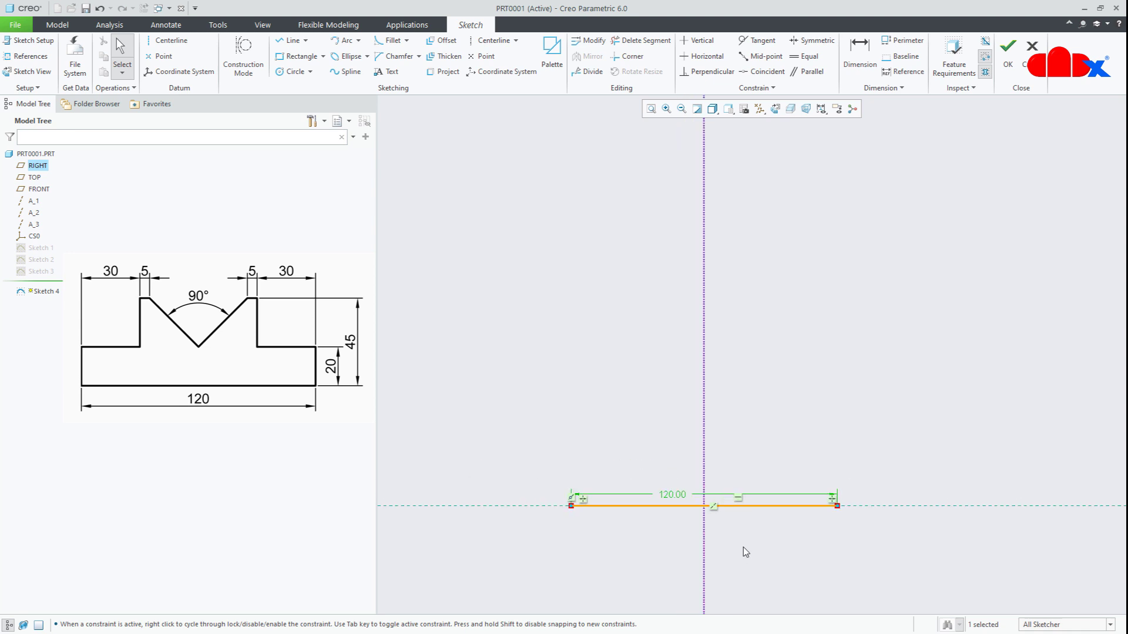
Sketch the left half from the base's left end (about 24.8 up, 29 across, 33.9 up, 7.4 across, sloping to the centerline) and mirror it
right_click(743, 548)
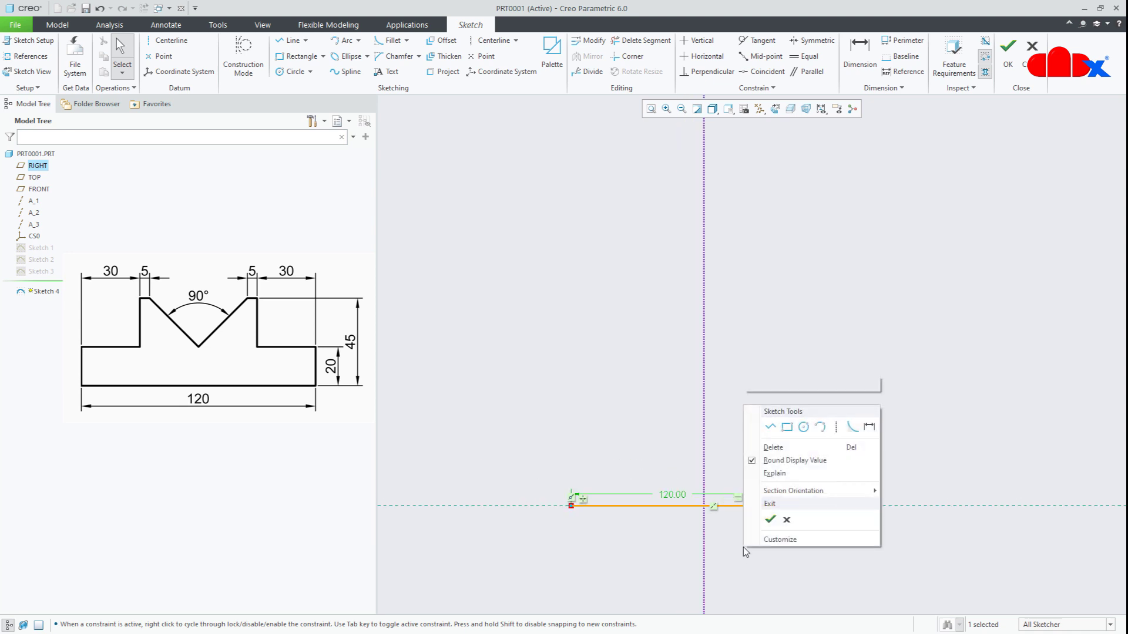
click(770, 427)
click(570, 506)
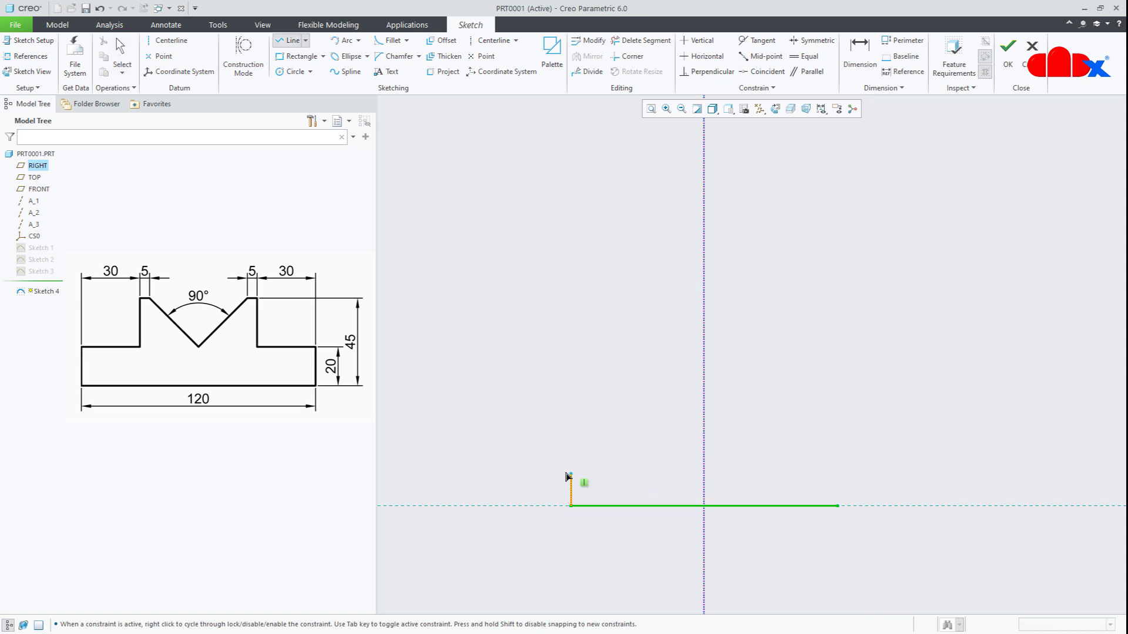
click(571, 452)
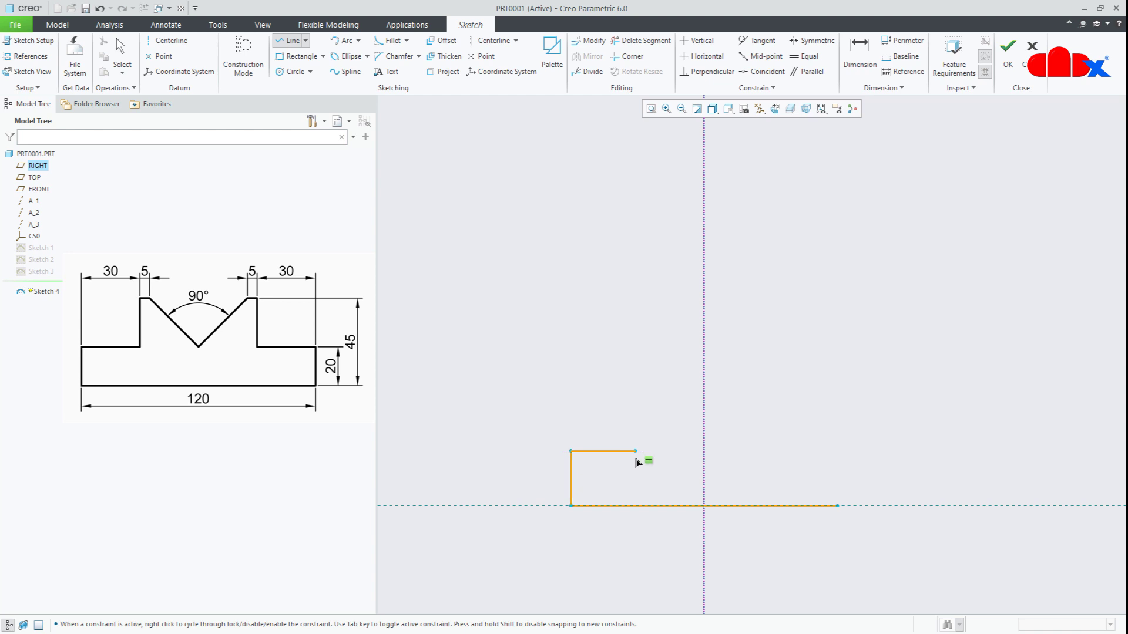
click(635, 452)
click(637, 378)
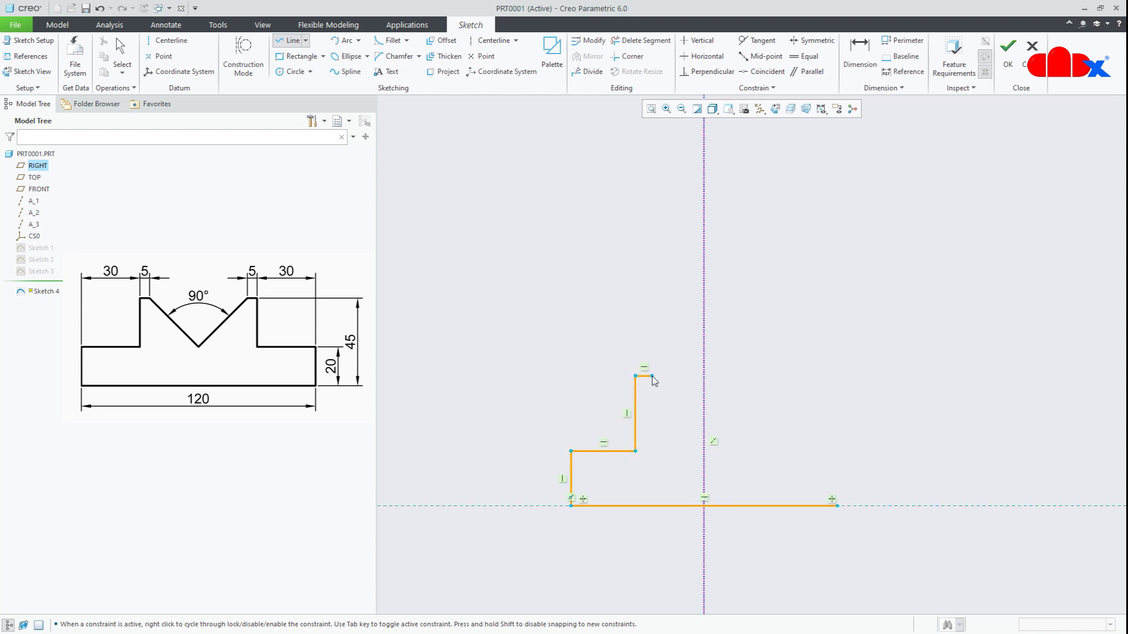
click(652, 376)
click(705, 418)
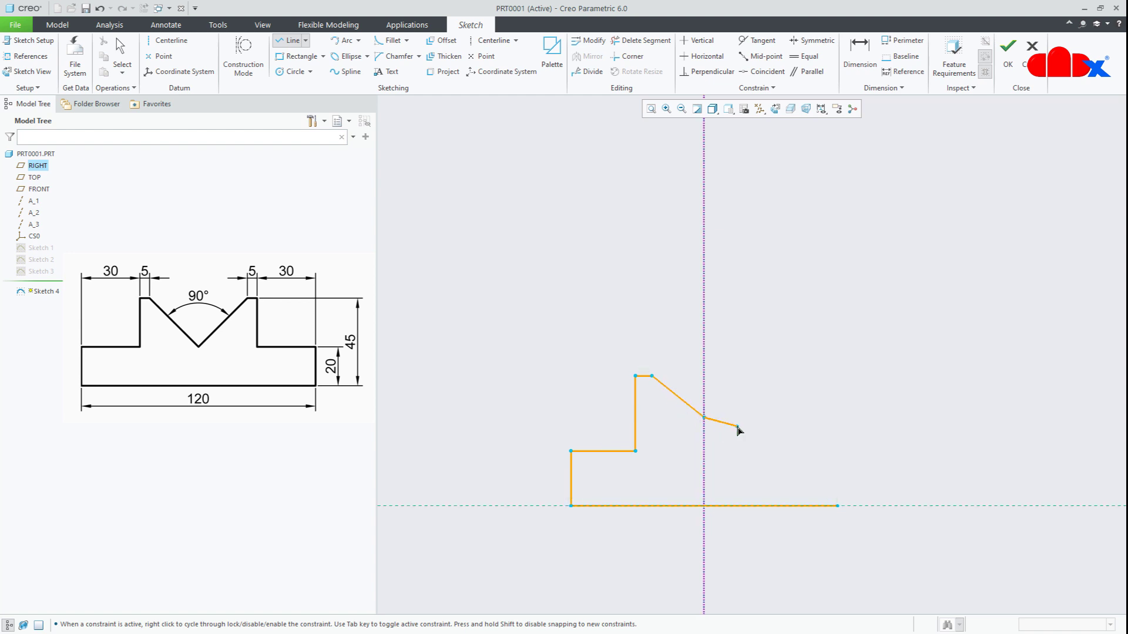
middle_click(772, 433)
middle_click(775, 436)
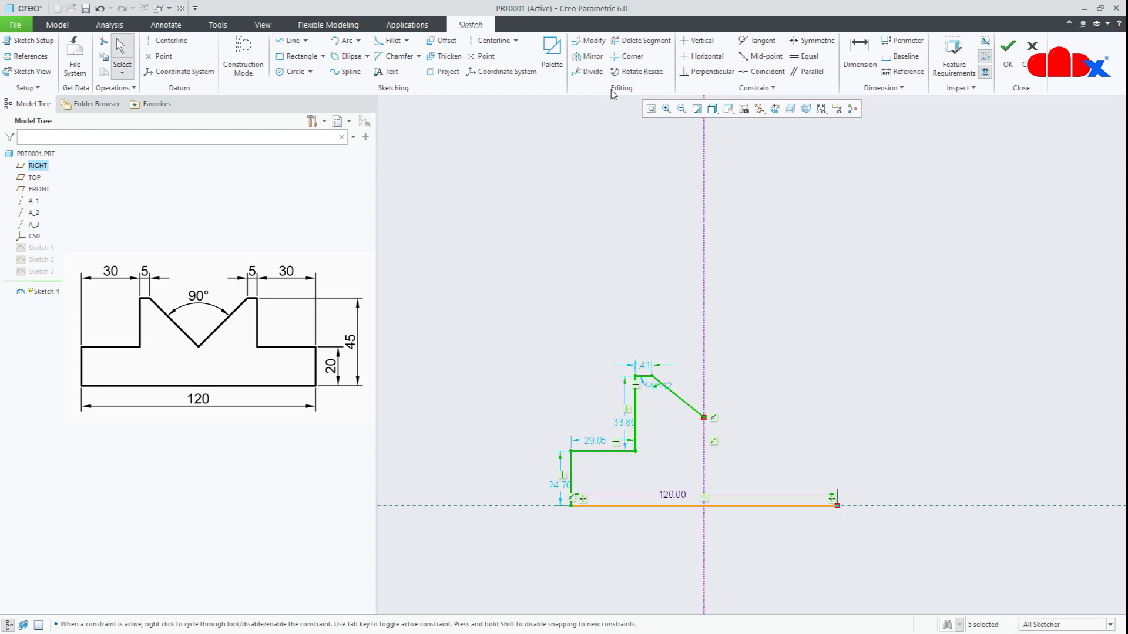
click(588, 56)
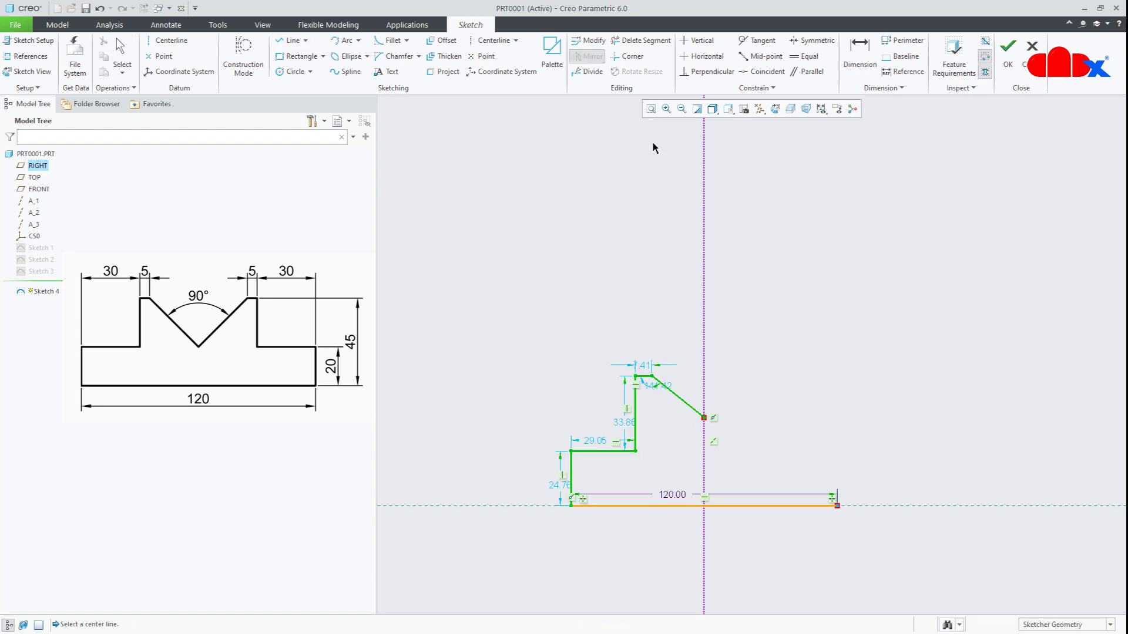
click(703, 188)
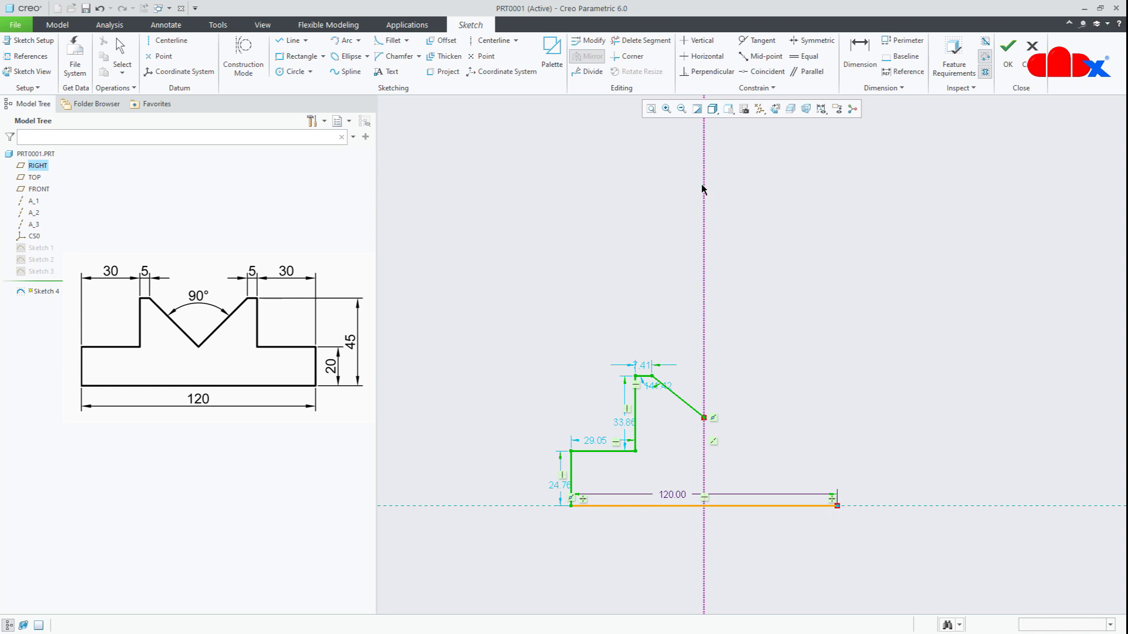
Dimension the base's right vertical edge beside the profile and set its height to 20
right_click(864, 335)
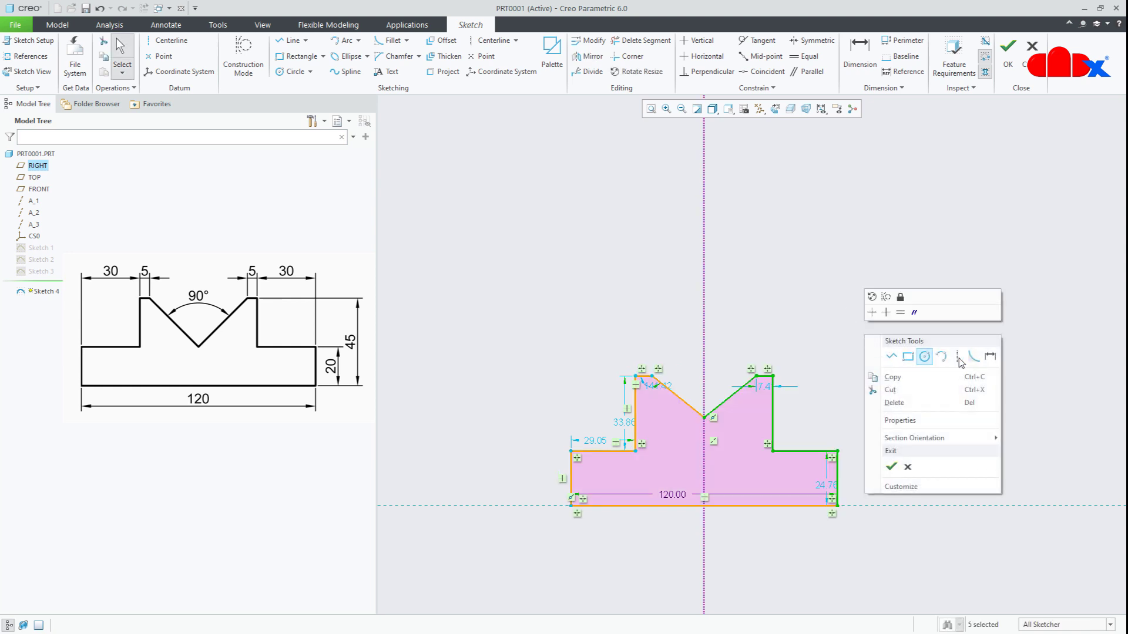
click(991, 357)
click(838, 481)
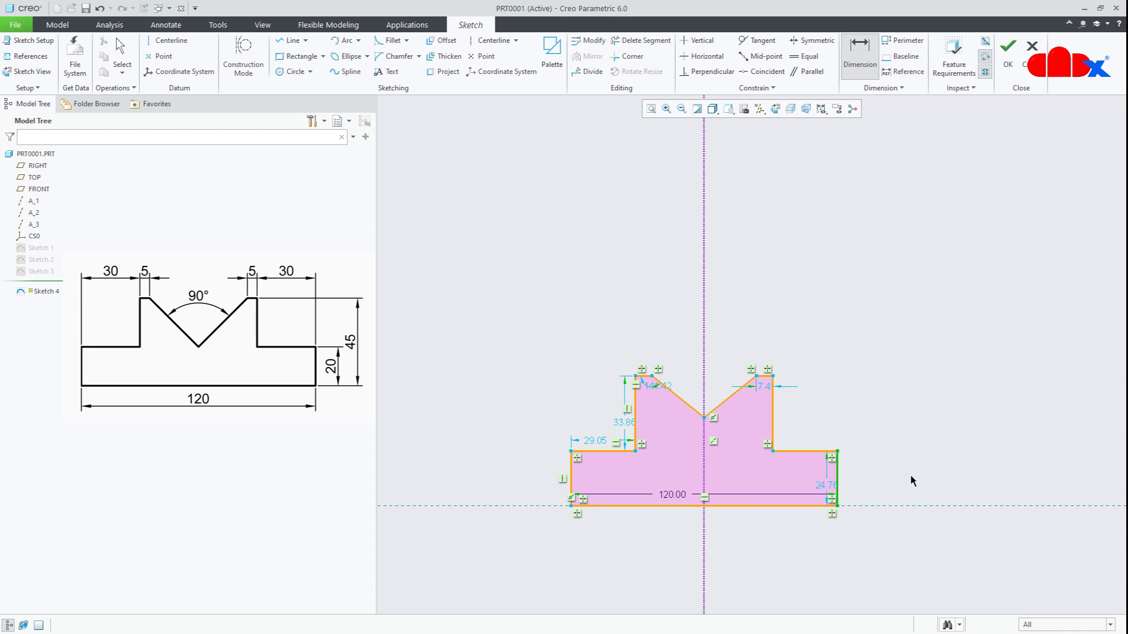
middle_click(907, 473)
text(20)
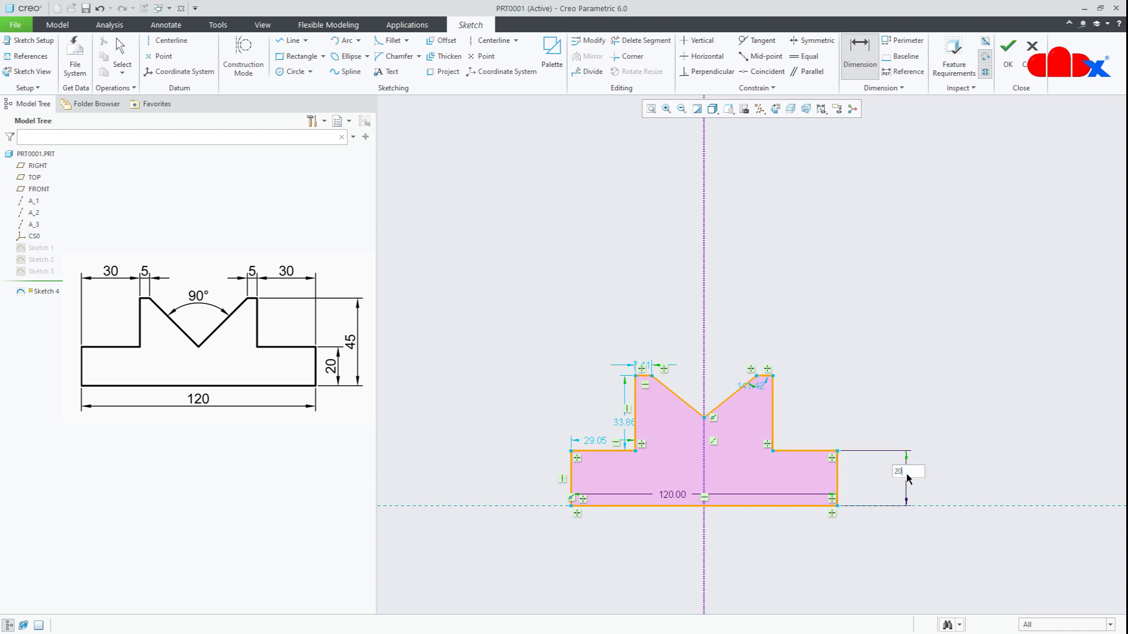
key(Return)
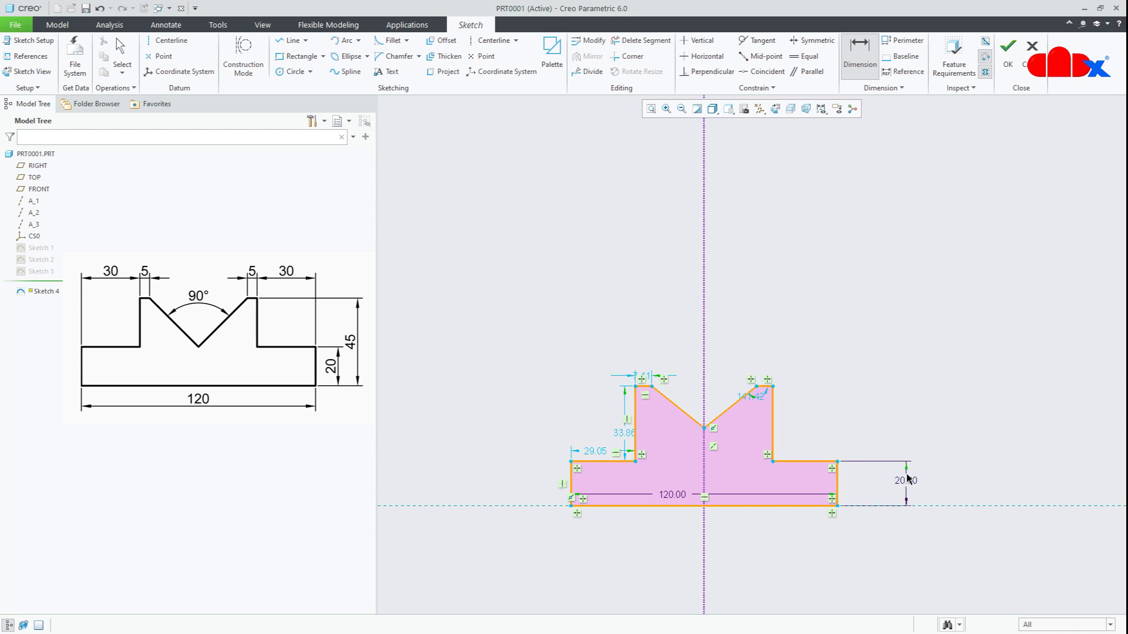
Dimension the profile's overall height from the base line to the top right edge and set it to 45
click(765, 389)
click(776, 506)
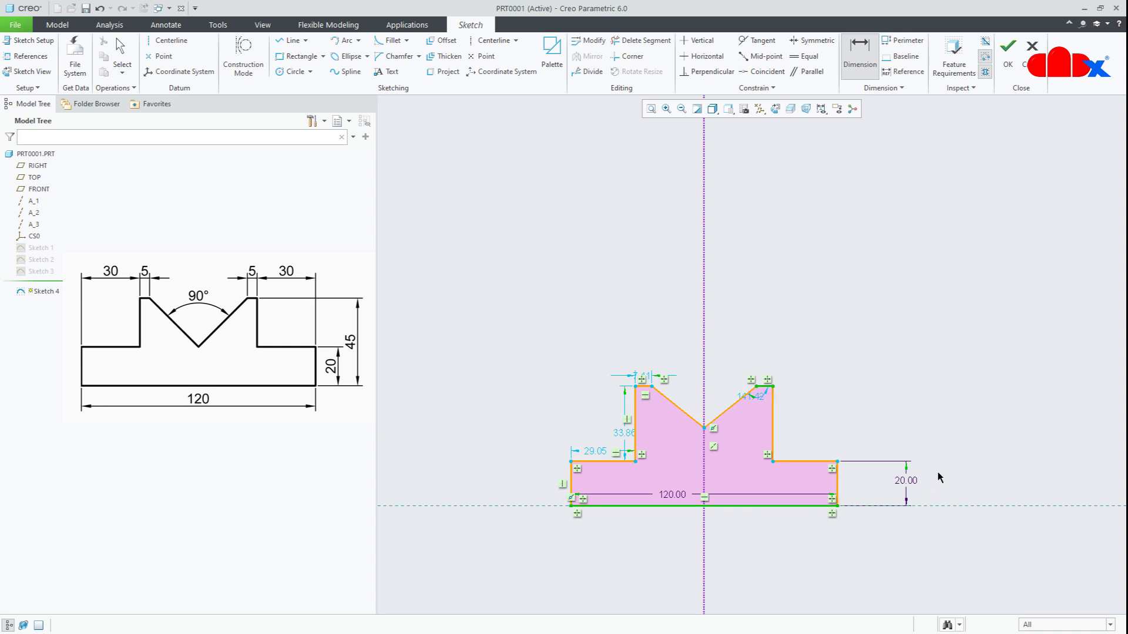
middle_click(938, 473)
text(45)
key(Return)
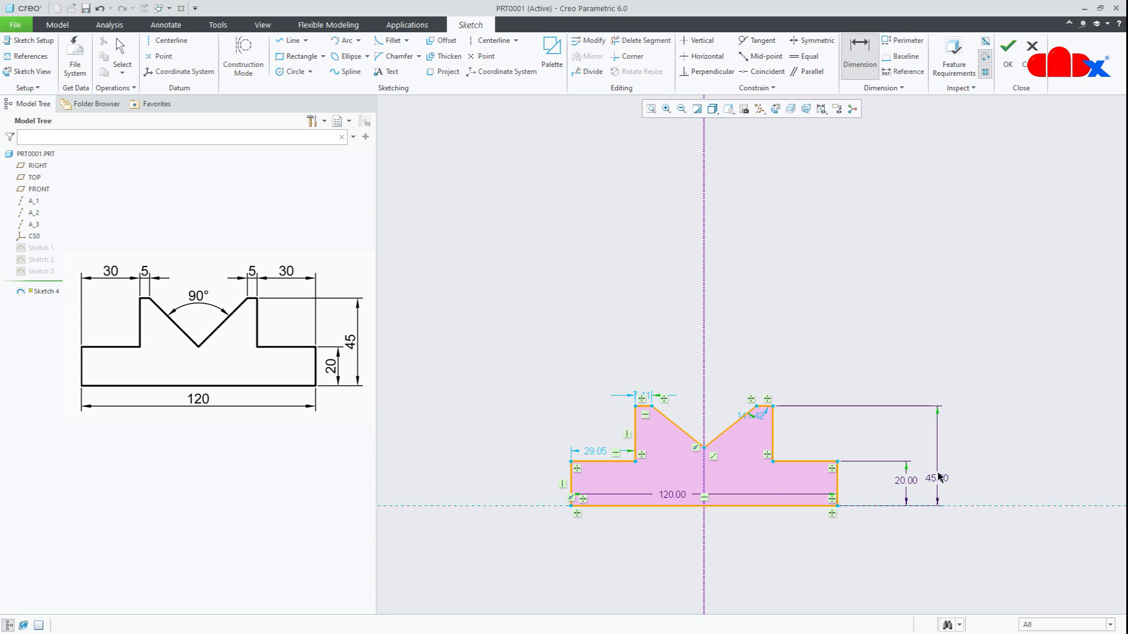
Dimension the base's right ledge at 30 and the short top edge beside the notch at 5
click(818, 462)
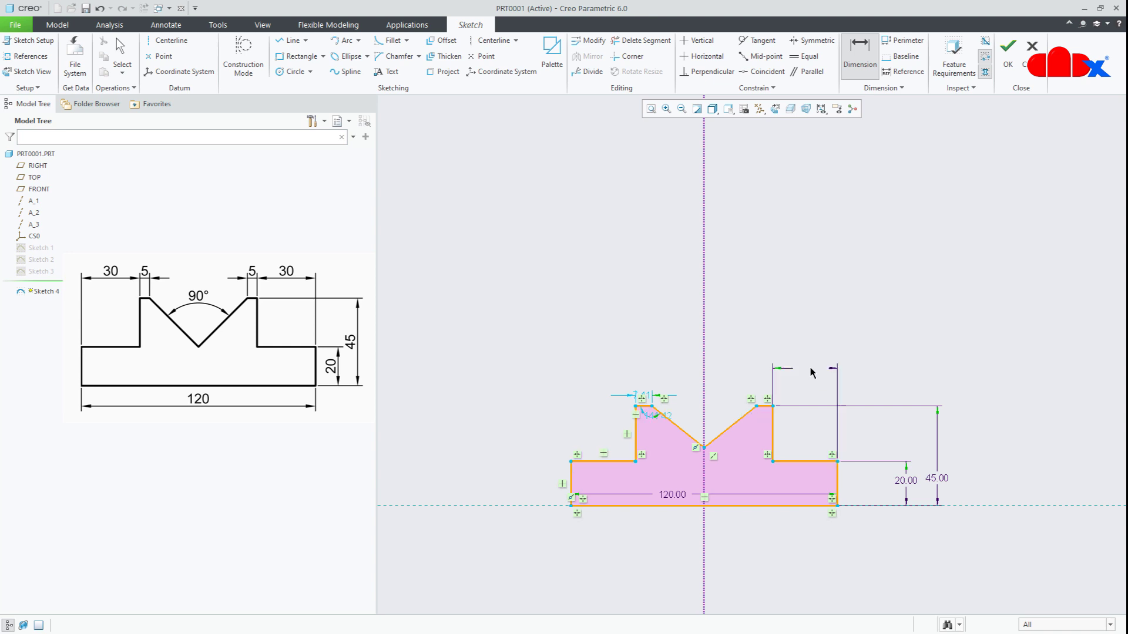
middle_click(811, 369)
text(30)
key(Return)
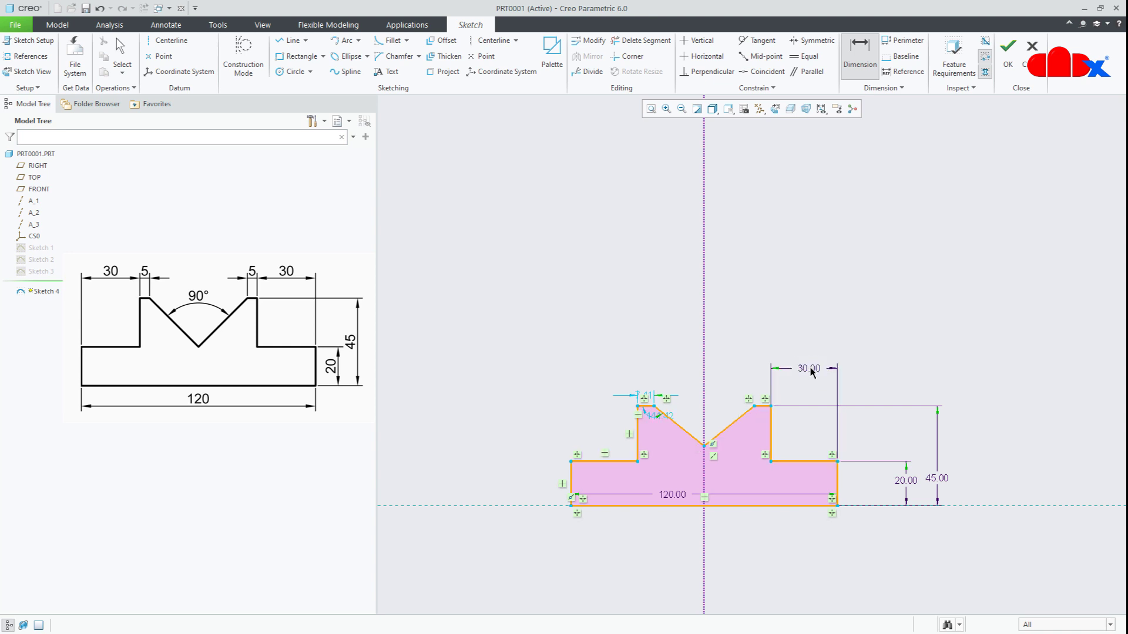
click(763, 406)
middle_click(765, 369)
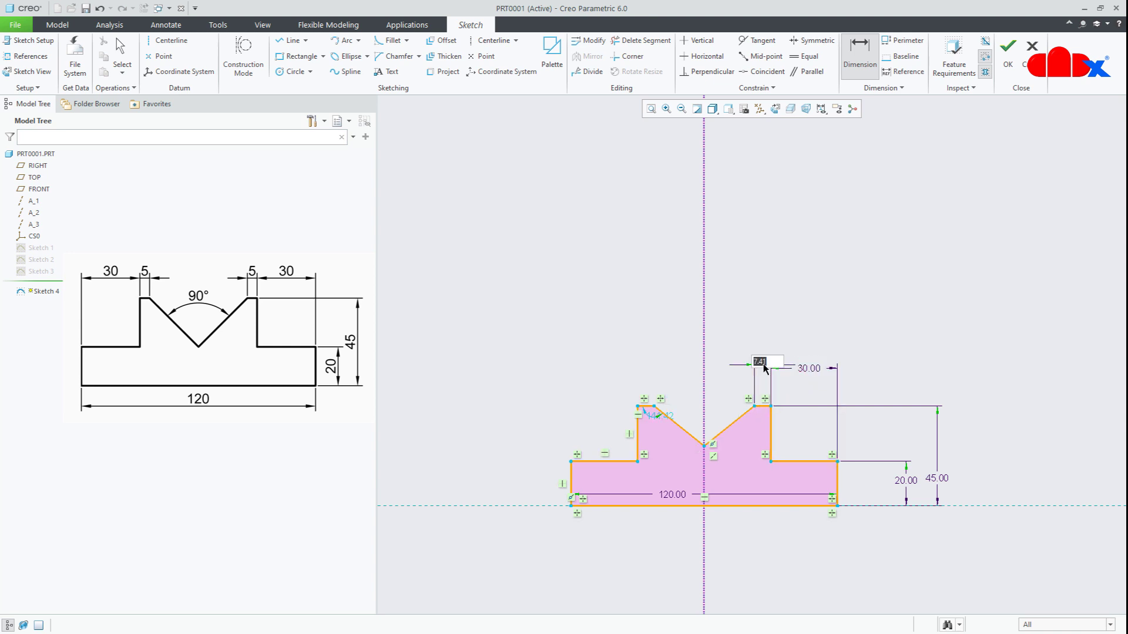
text(5)
key(Return)
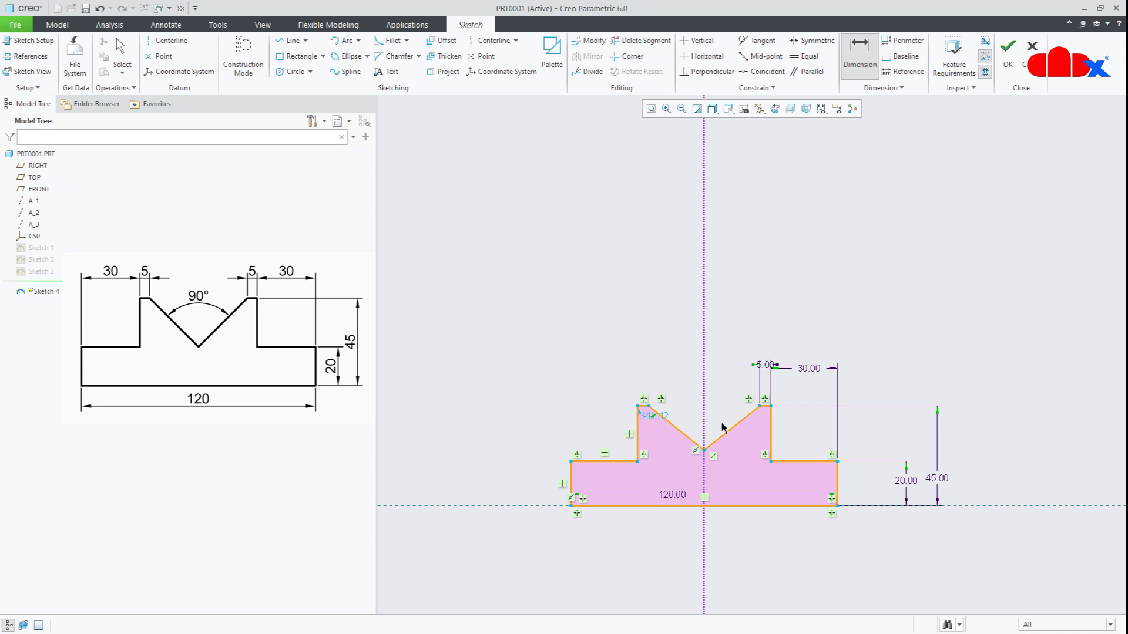
Dimension the angle between the two sloping notch lines and set it to 90 degrees
click(676, 428)
middle_click(720, 413)
text(90)
key(Return)
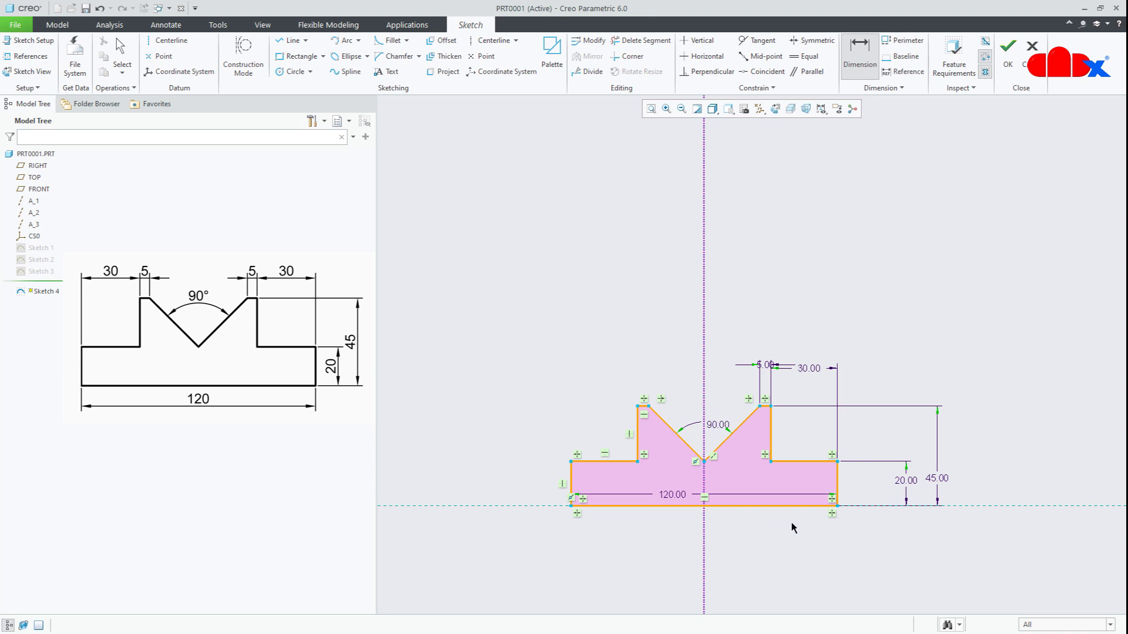
Finish the V-notched block sketch and hide Sketch 4 in the model
scroll(788, 506, up, 3)
right_click(788, 506)
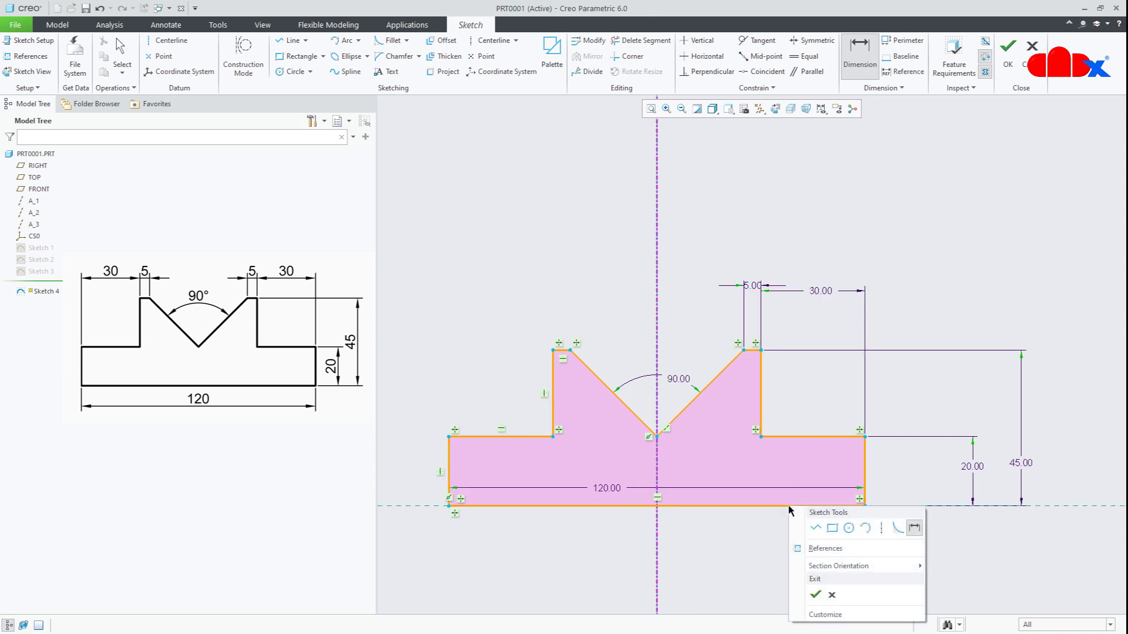
click(814, 597)
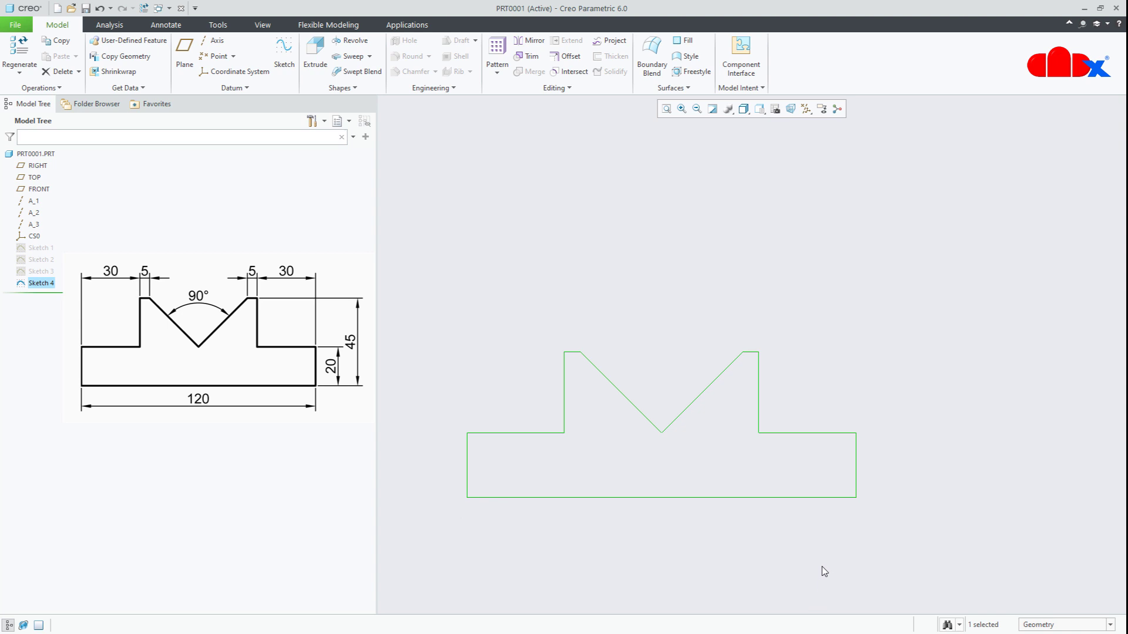
click(823, 568)
key(ctrl+d)
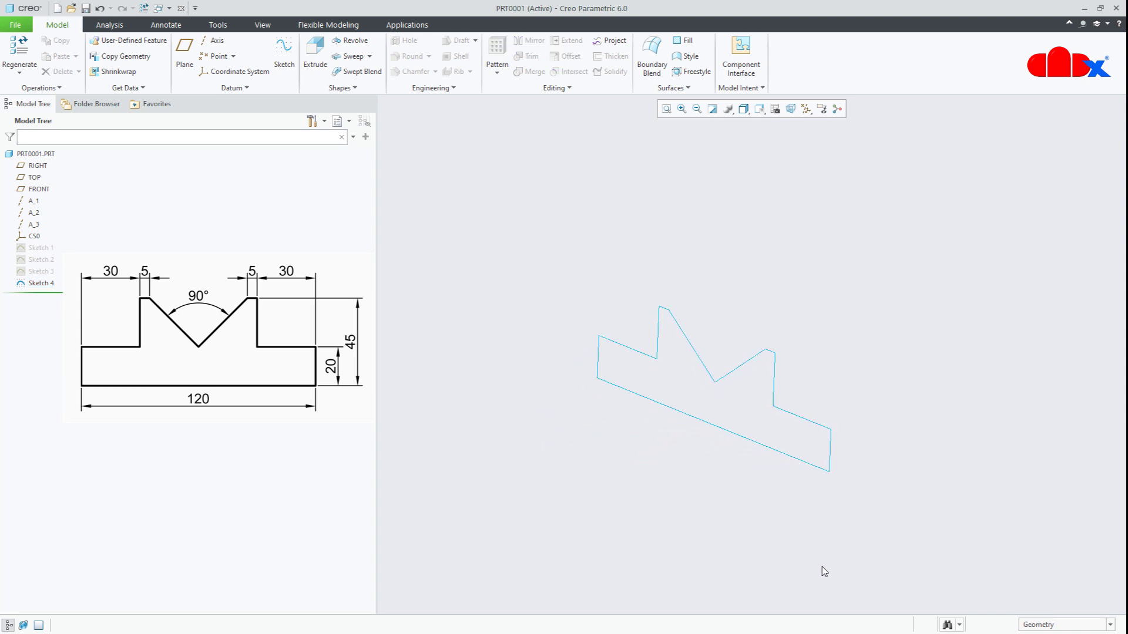
click(40, 283)
click(52, 244)
Check the reference drawing sheet, then start a new sketch on the FRONT plane, viewed face-on
key(alt+Tab)
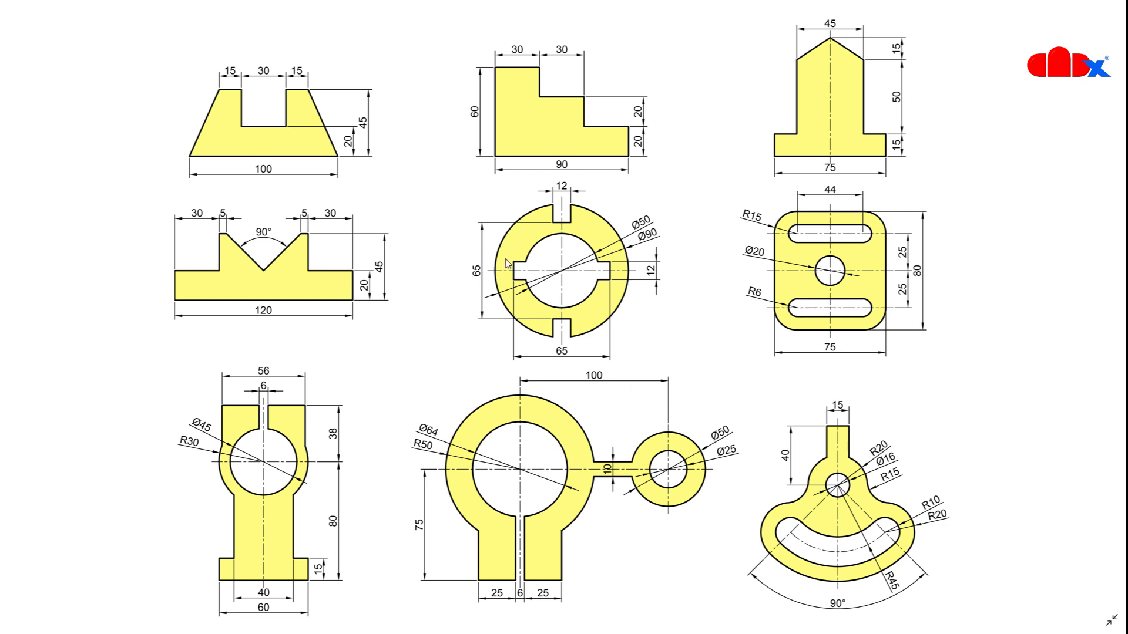
key(alt+Tab)
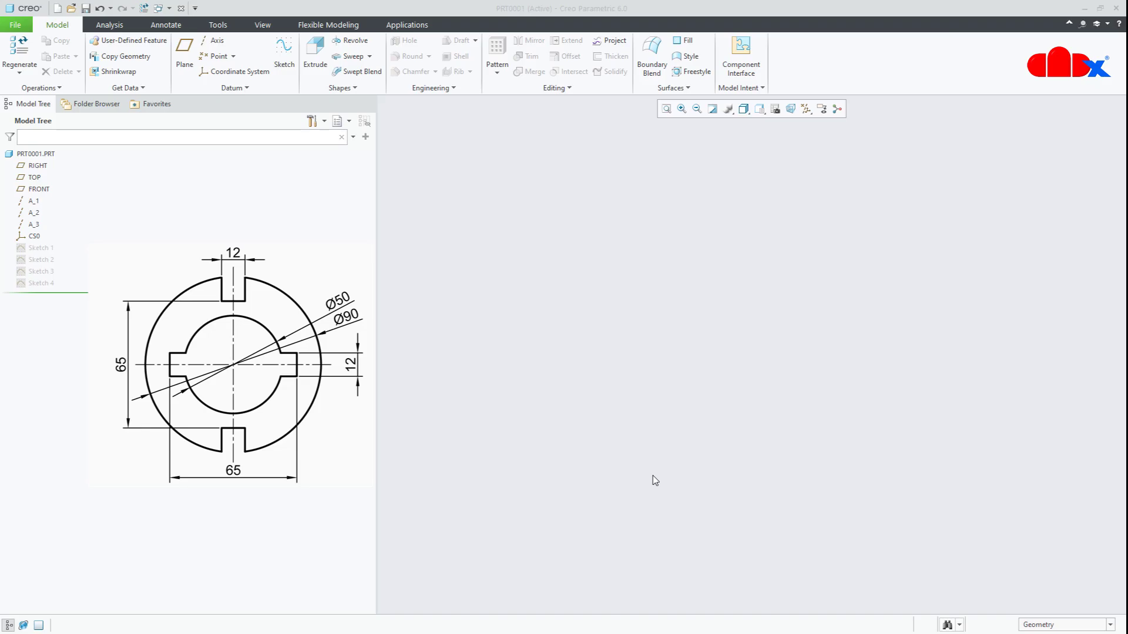
click(285, 60)
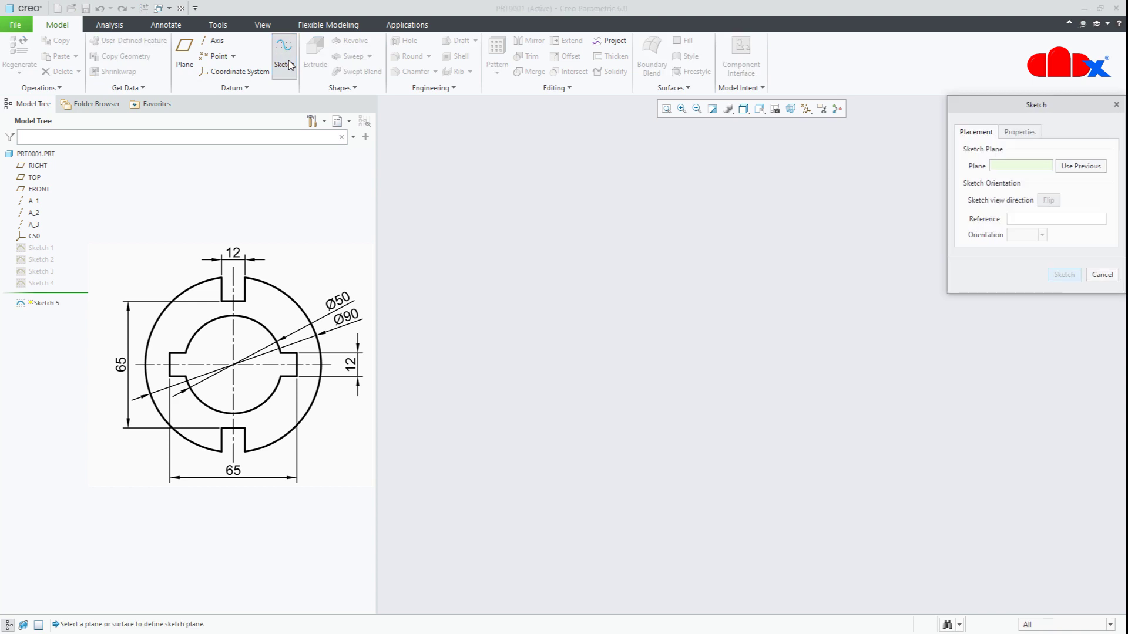
click(36, 189)
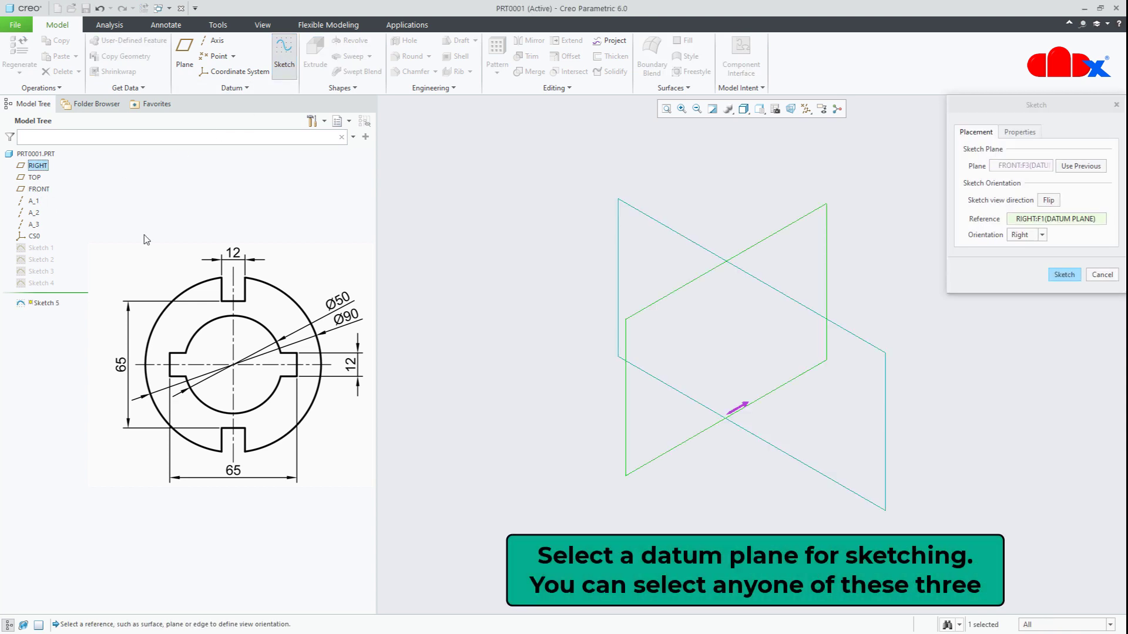
click(1076, 275)
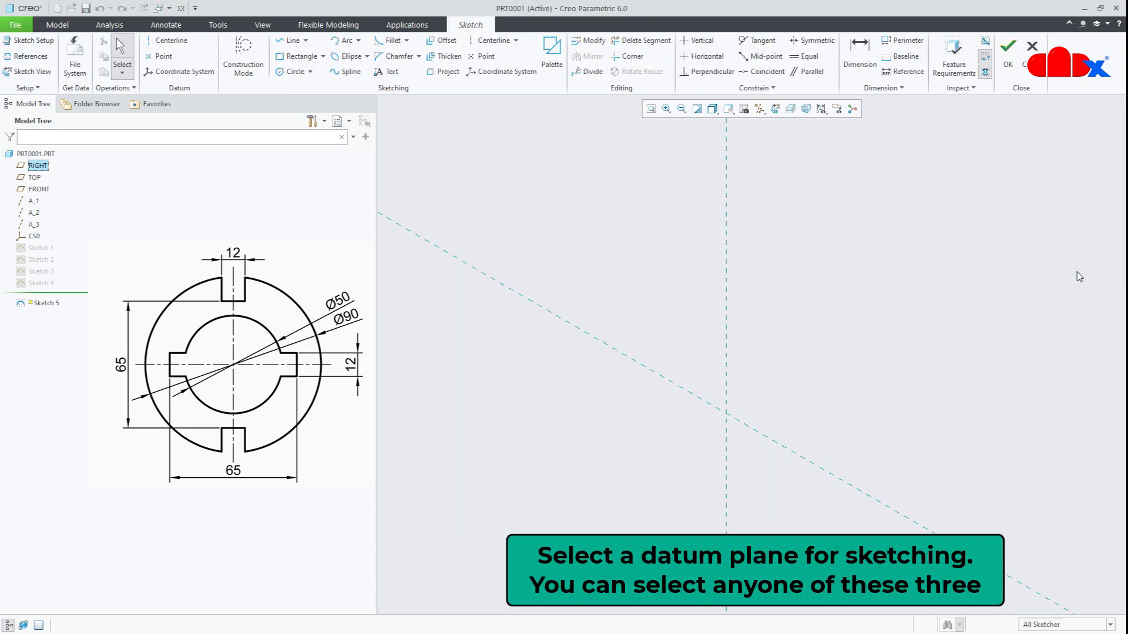
click(775, 109)
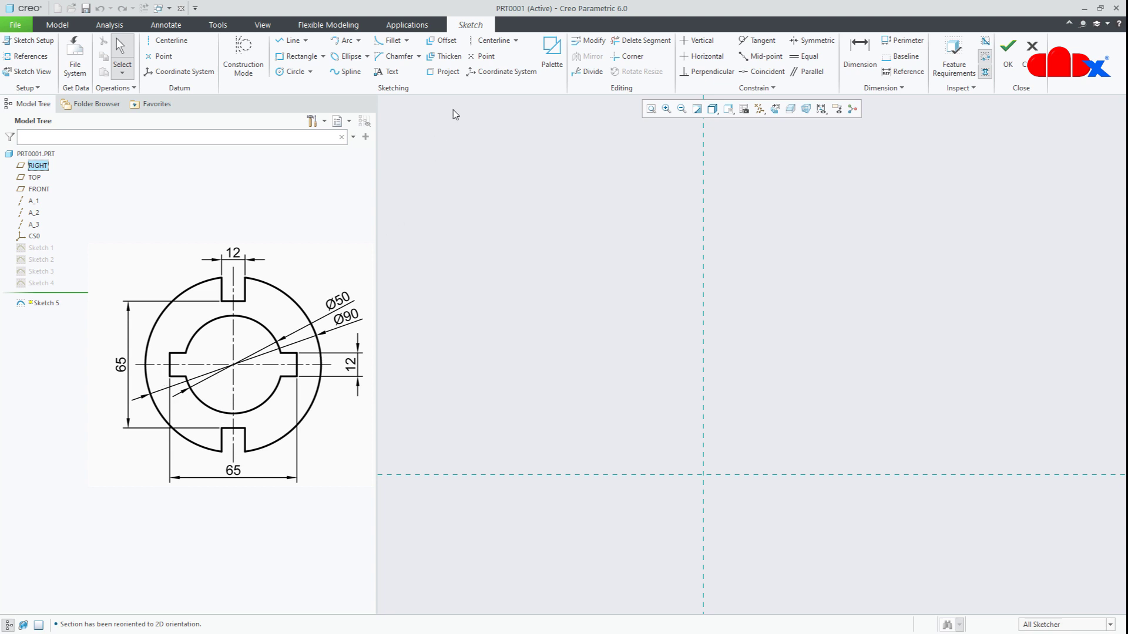
Add a vertical and a horizontal centerline along the two sketch references
click(489, 41)
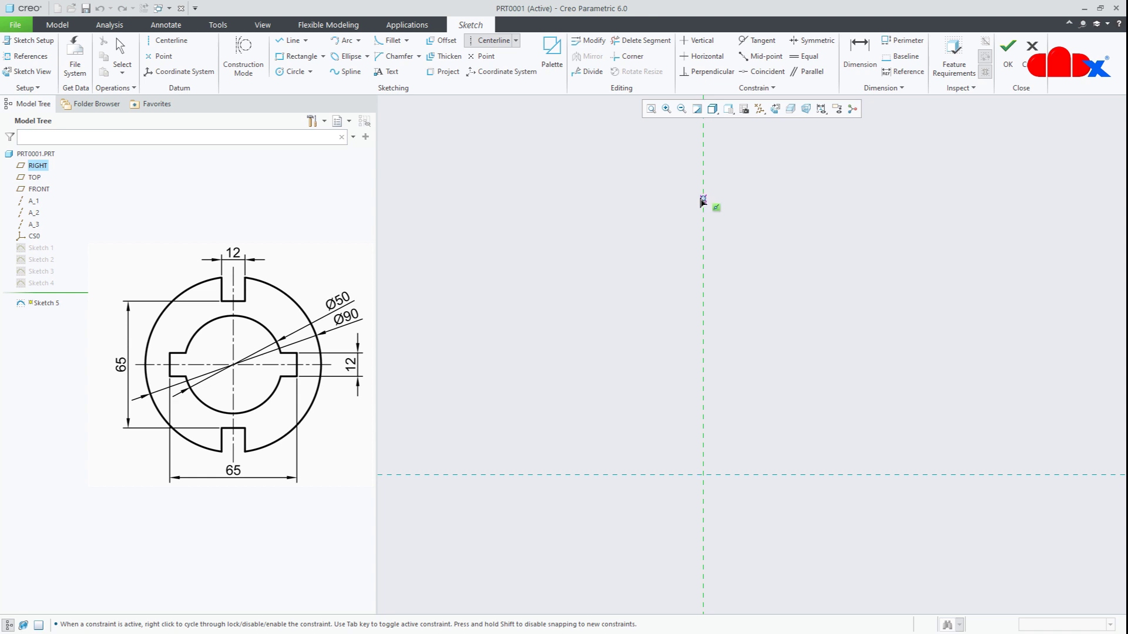
click(706, 268)
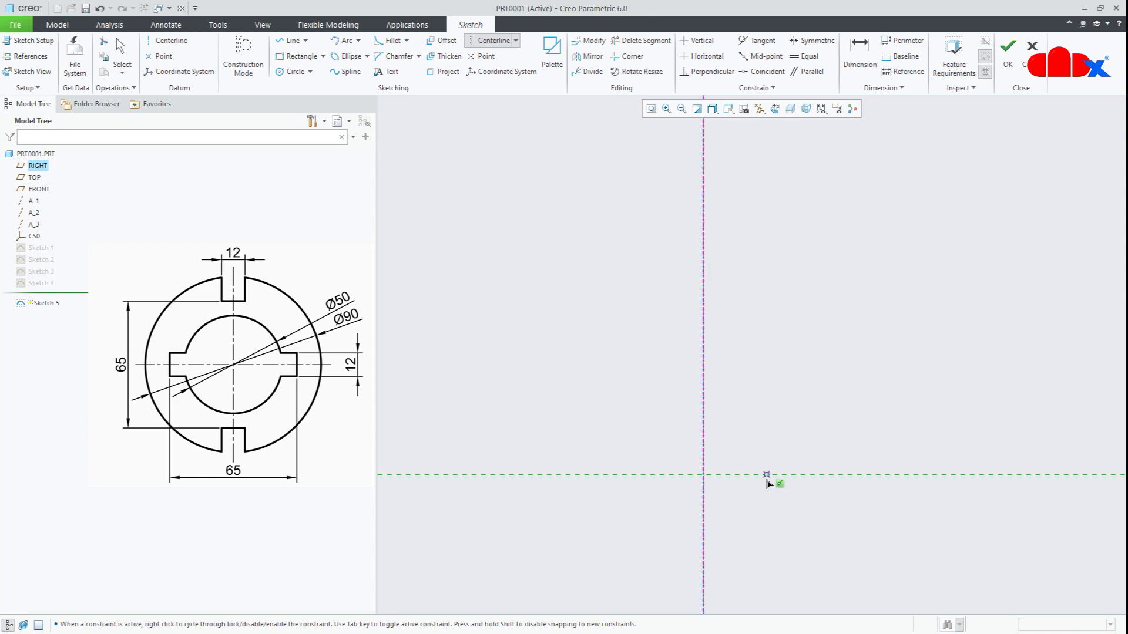
click(862, 483)
middle_click(871, 511)
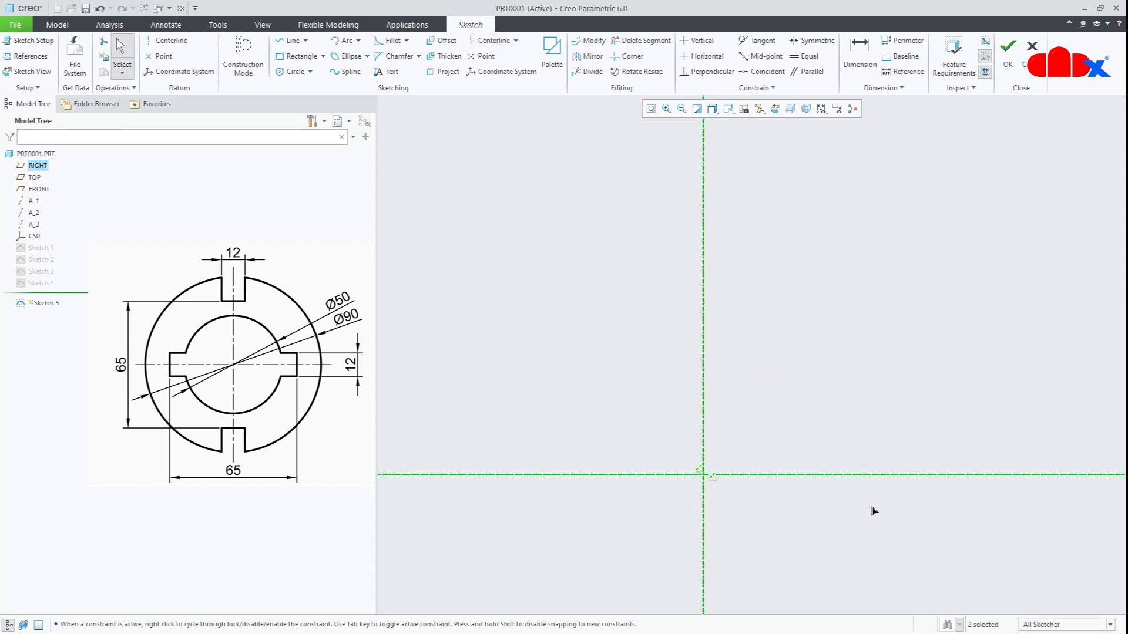
click(872, 511)
Sketch a circle centered on the centerline intersection and set its diameter to 50
right_click(873, 510)
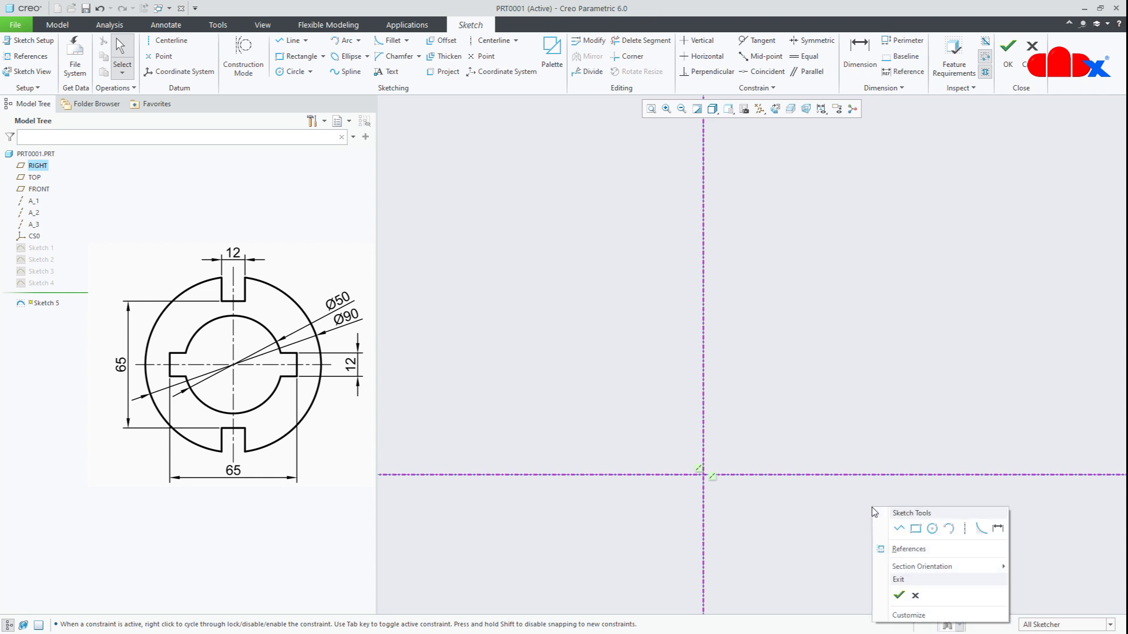
click(933, 528)
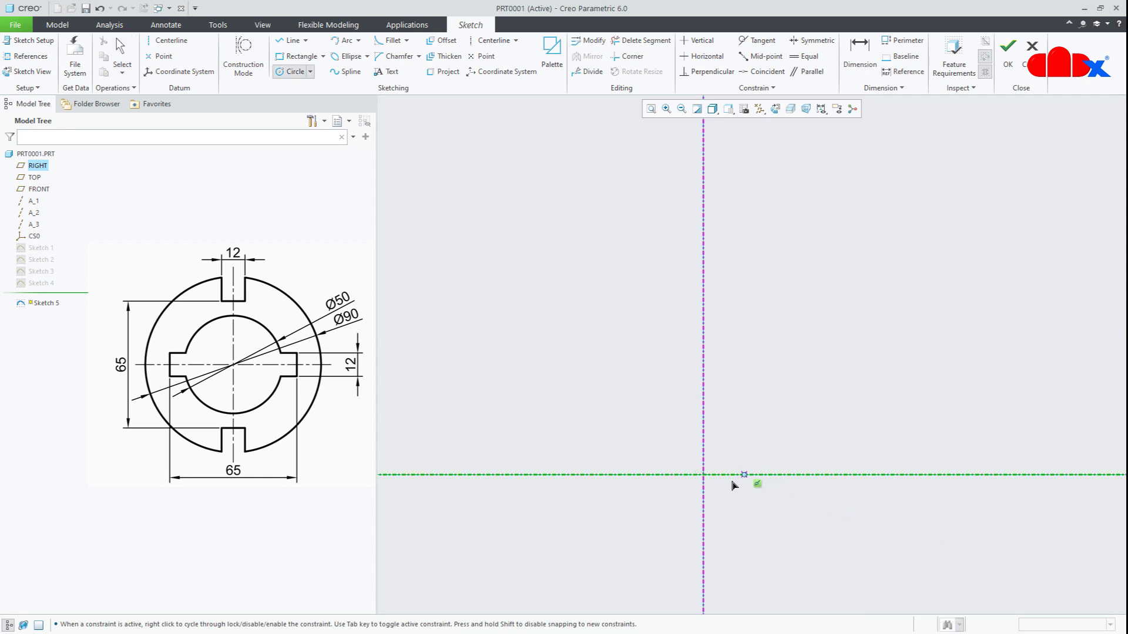
click(703, 474)
click(764, 531)
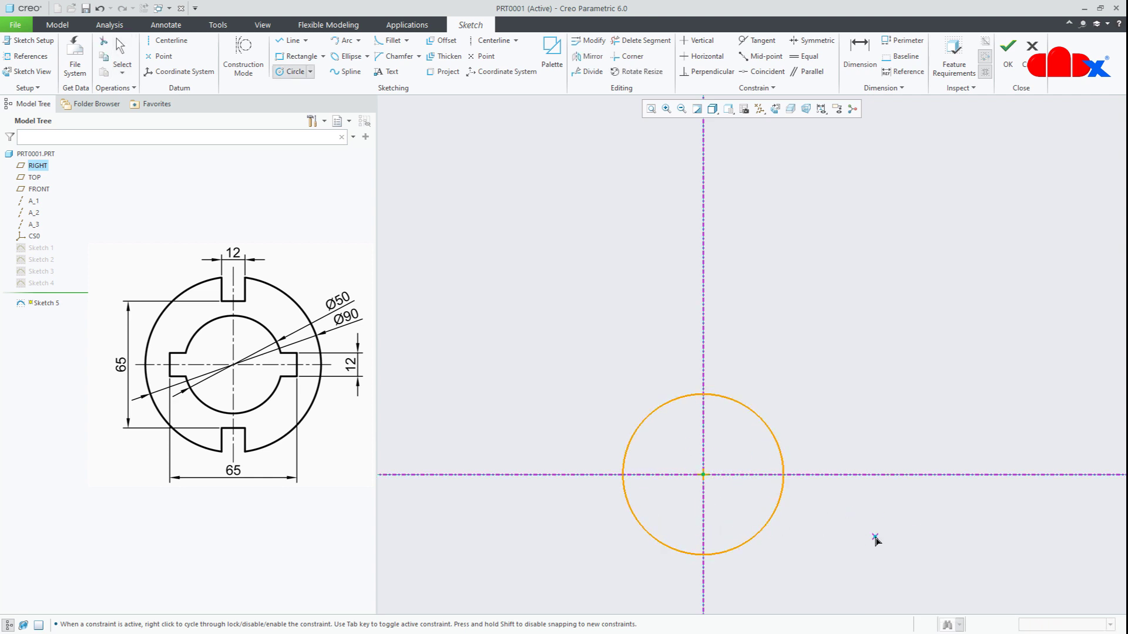
middle_click(875, 539)
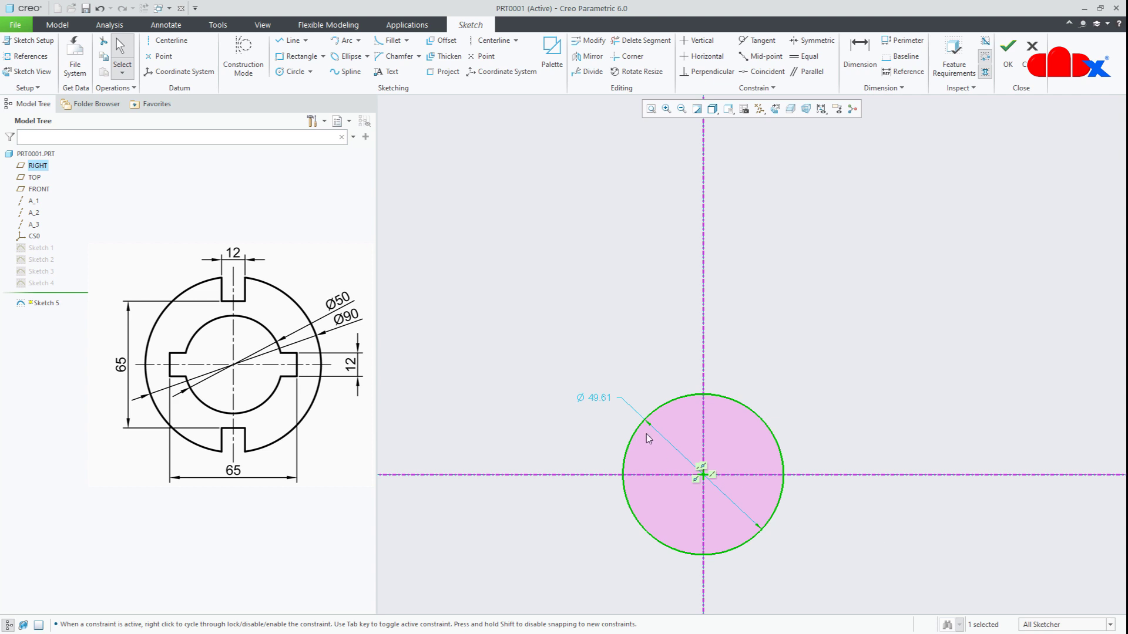
double_click(606, 401)
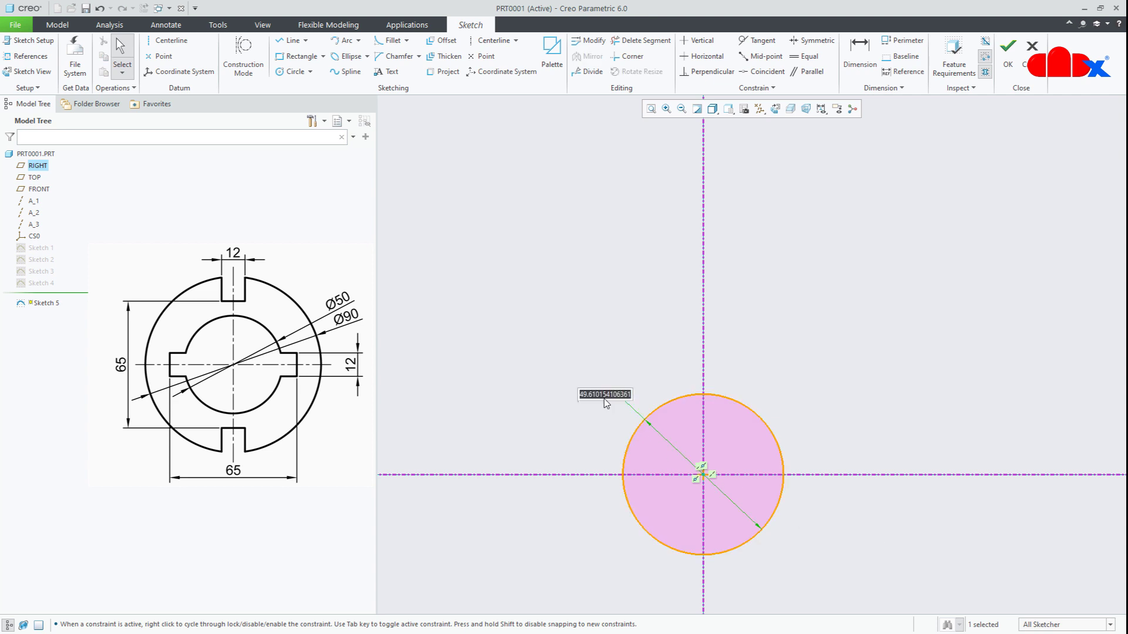
key(Return)
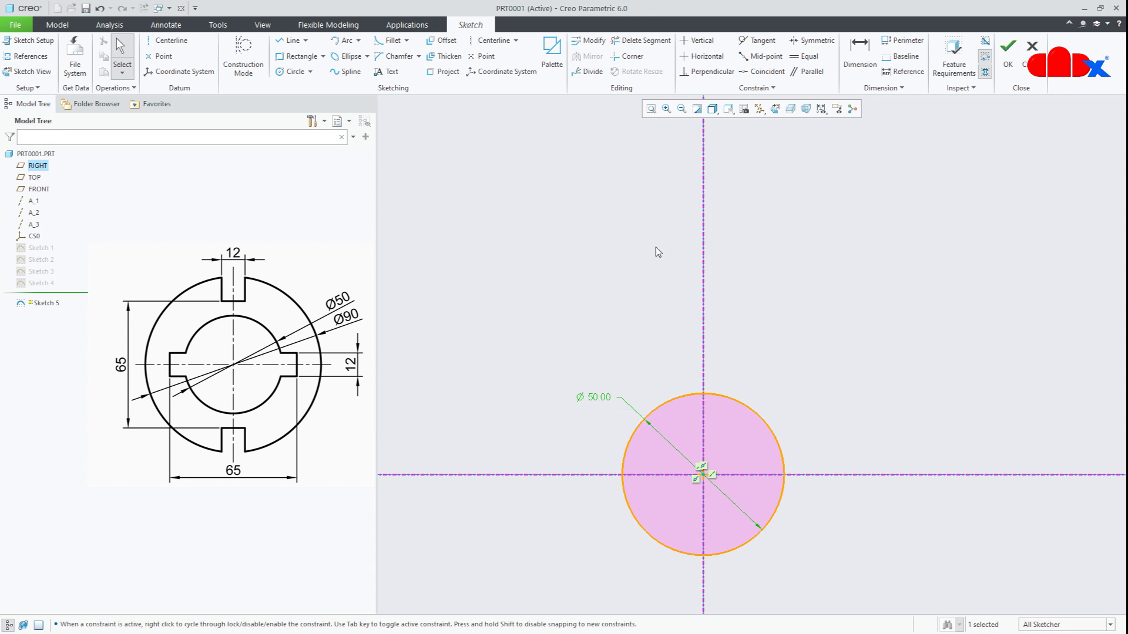
Sketch a larger concentric circle around the 50 mm circle and set its diameter to 90
click(651, 109)
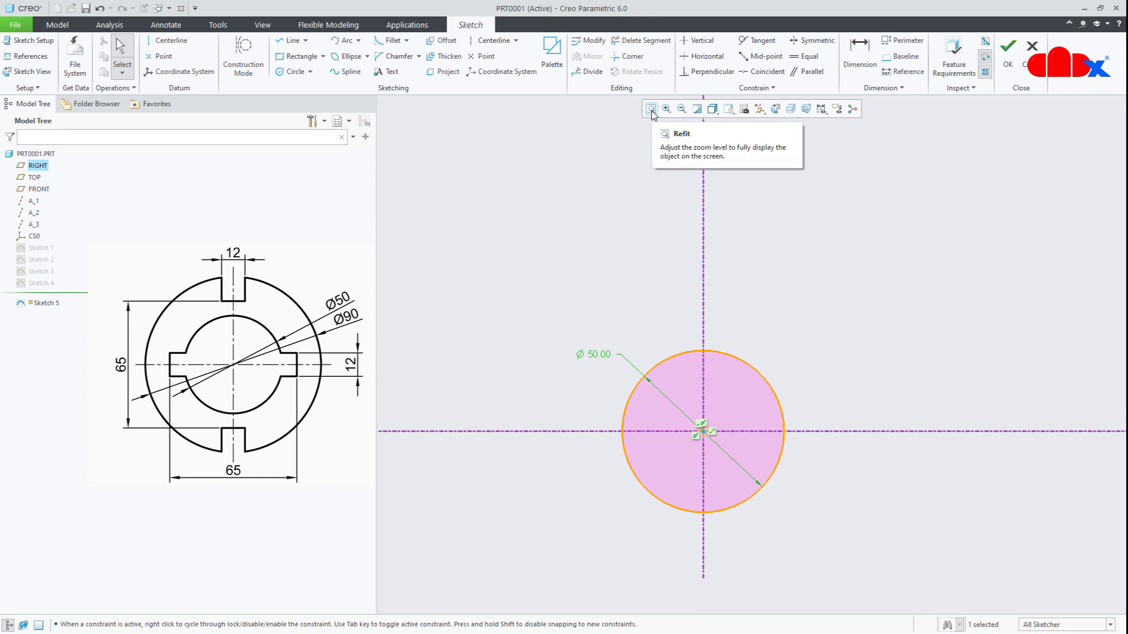
right_click(647, 238)
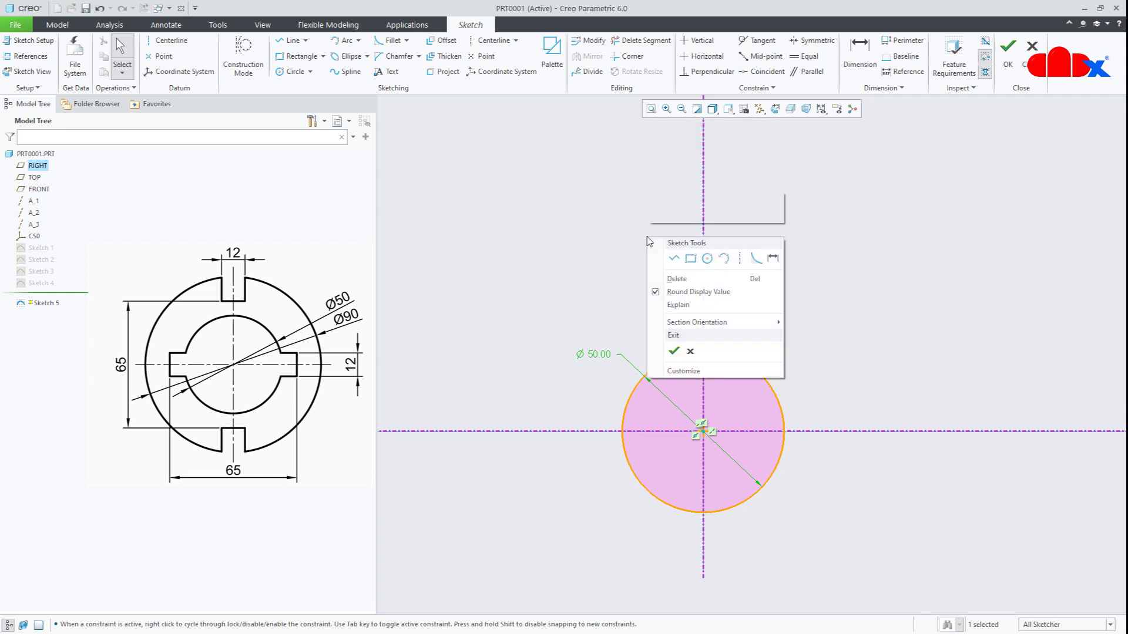
click(691, 259)
click(703, 432)
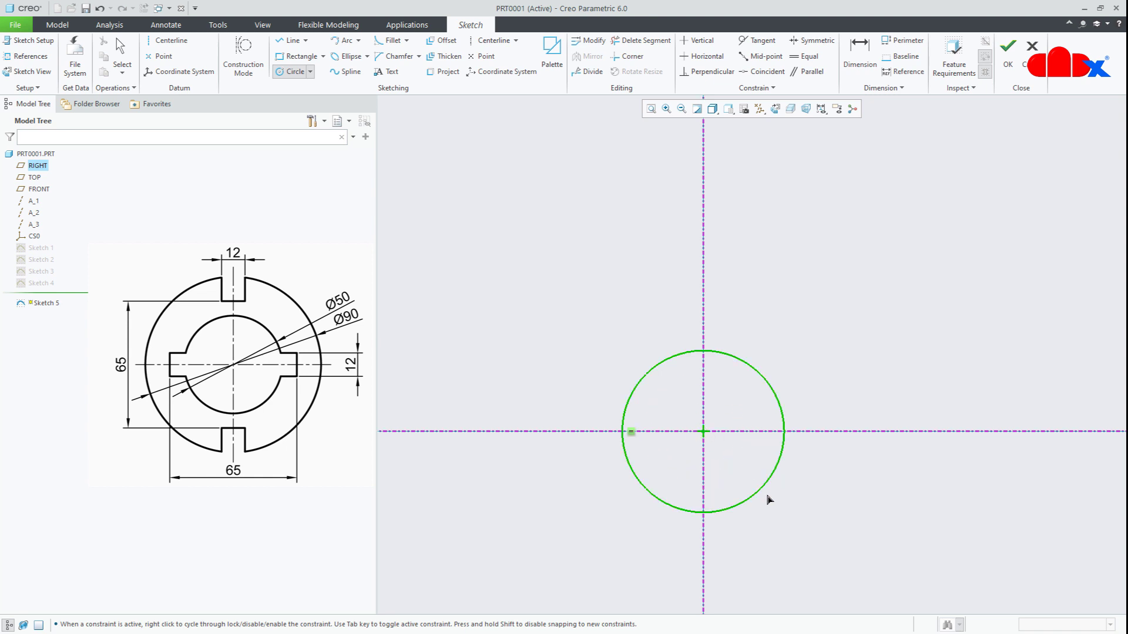
click(796, 526)
middle_click(898, 519)
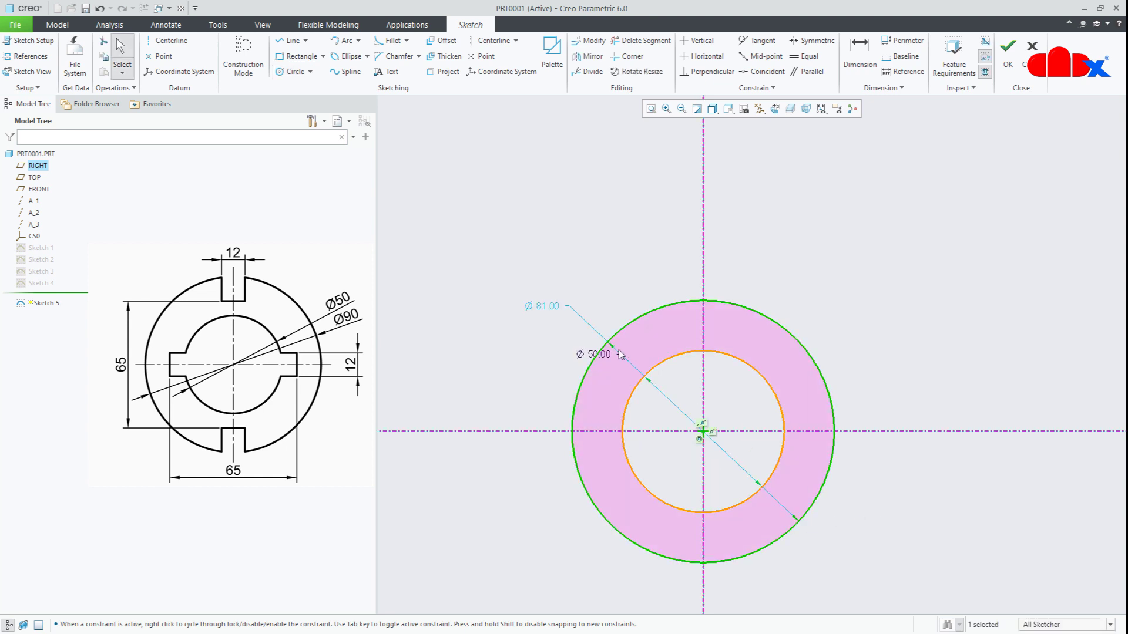
double_click(551, 308)
text(90)
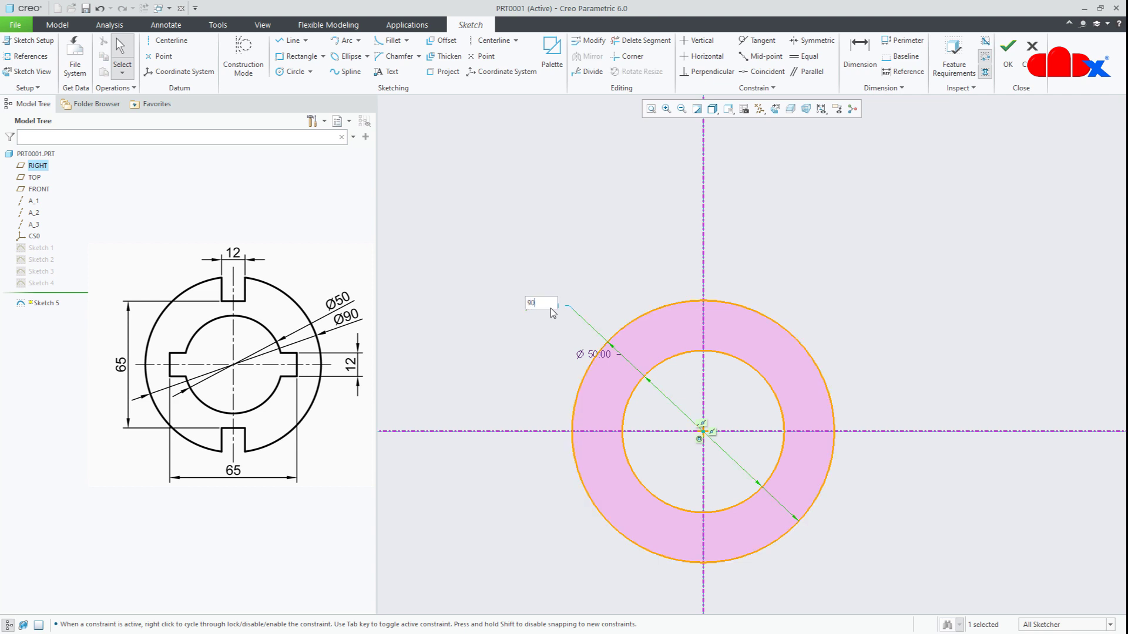
key(Return)
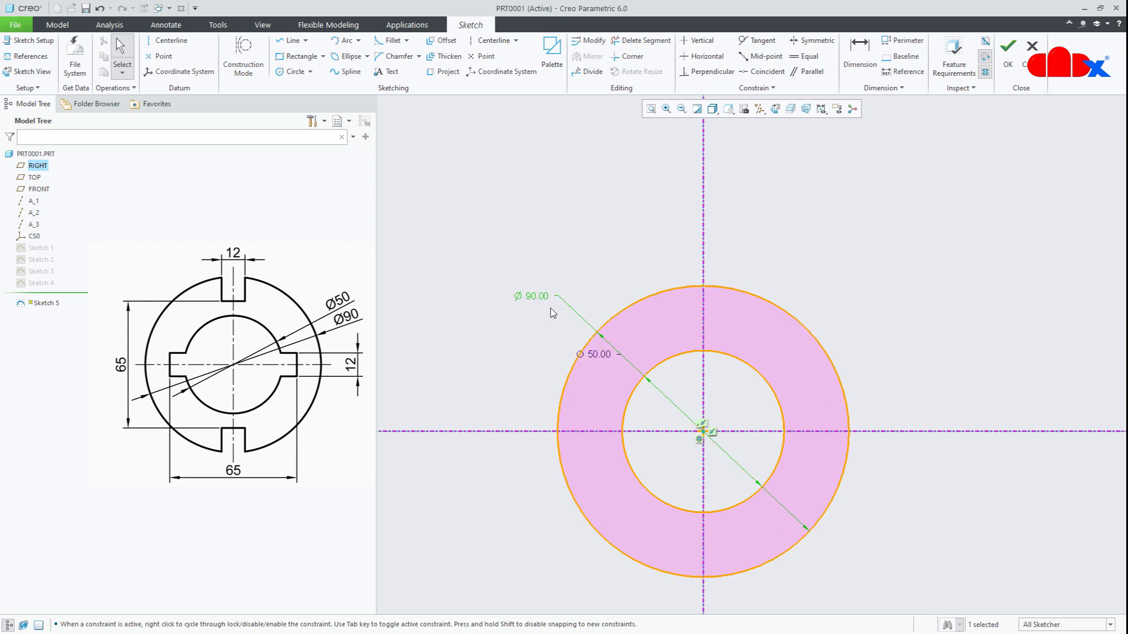
Sketch the left half of a notch about 11.6 deep at the outer circle's top and mirror it across the vertical centerline, about 14.8 wide overall
right_click(634, 239)
click(658, 259)
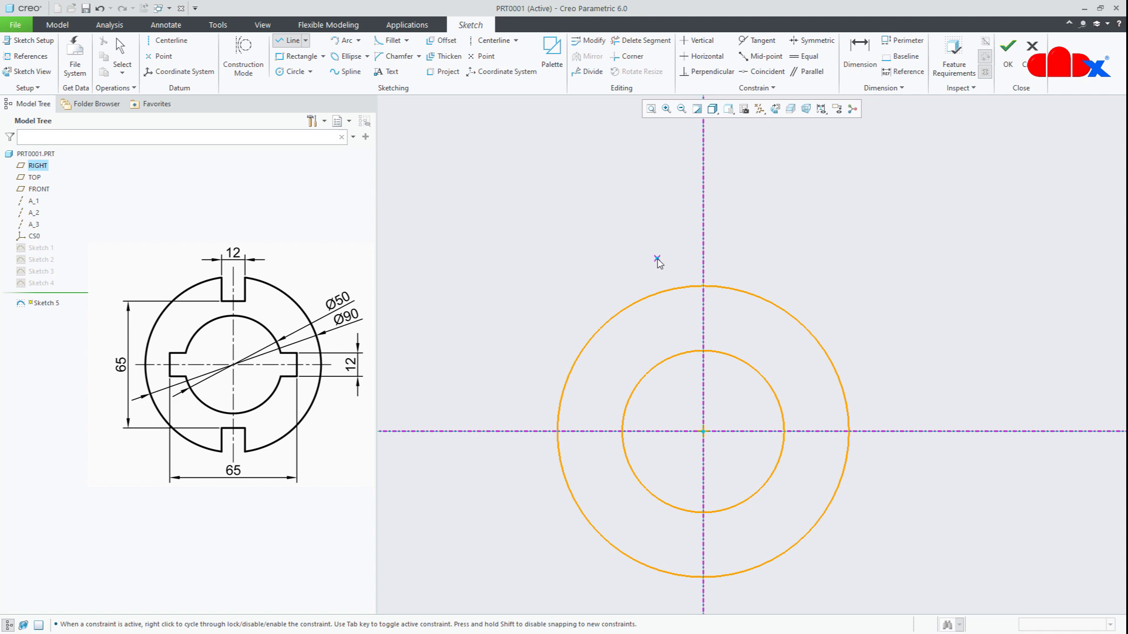
click(679, 287)
click(679, 325)
click(703, 325)
middle_click(740, 336)
middle_click(743, 338)
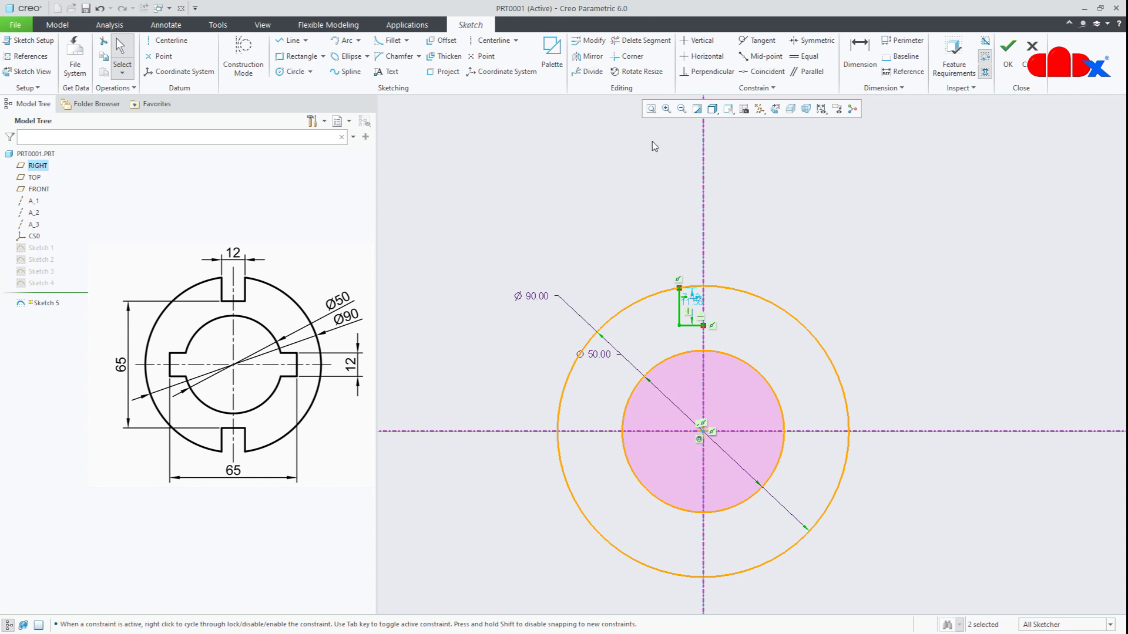
click(589, 56)
click(706, 182)
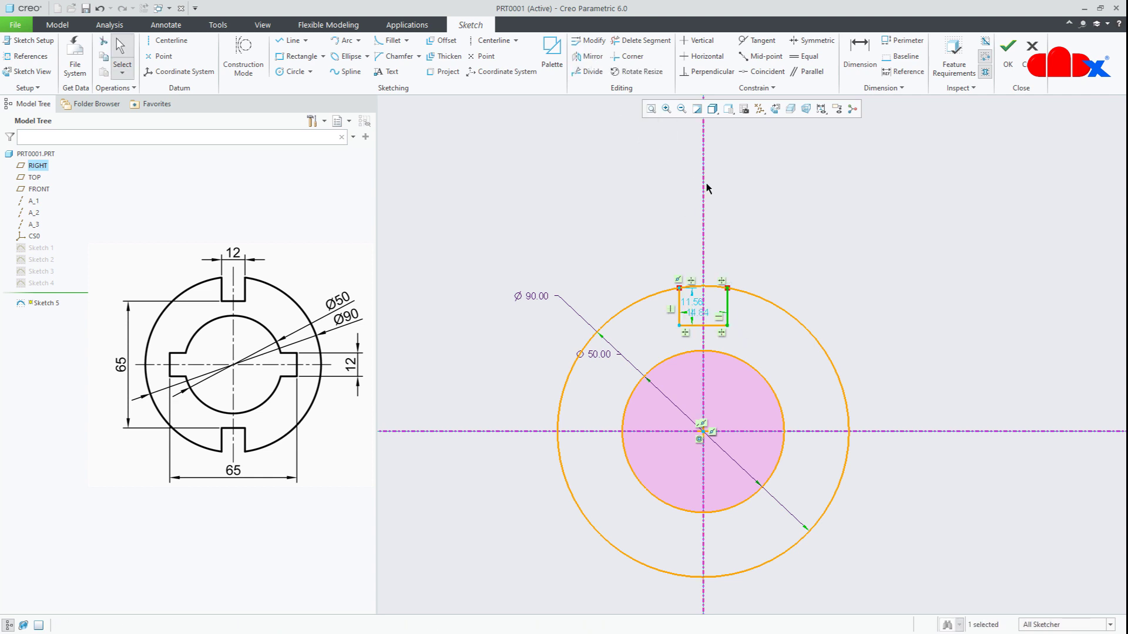
Mirror the three-line notch at the outer circle's top across the horizontal centerline
drag(662, 255, 746, 336)
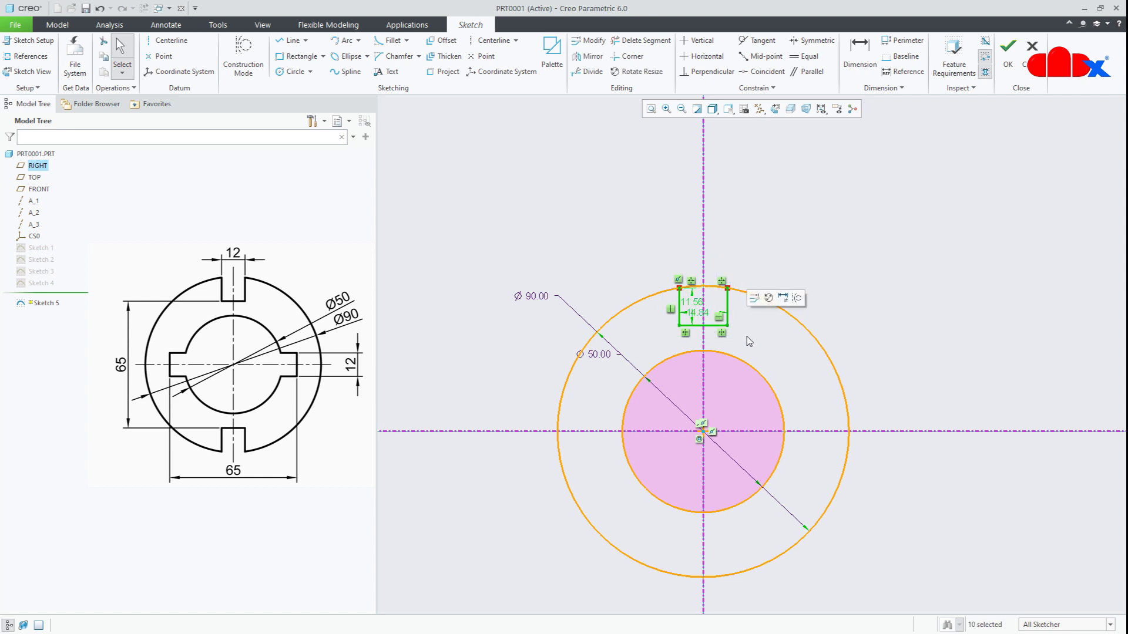
click(589, 56)
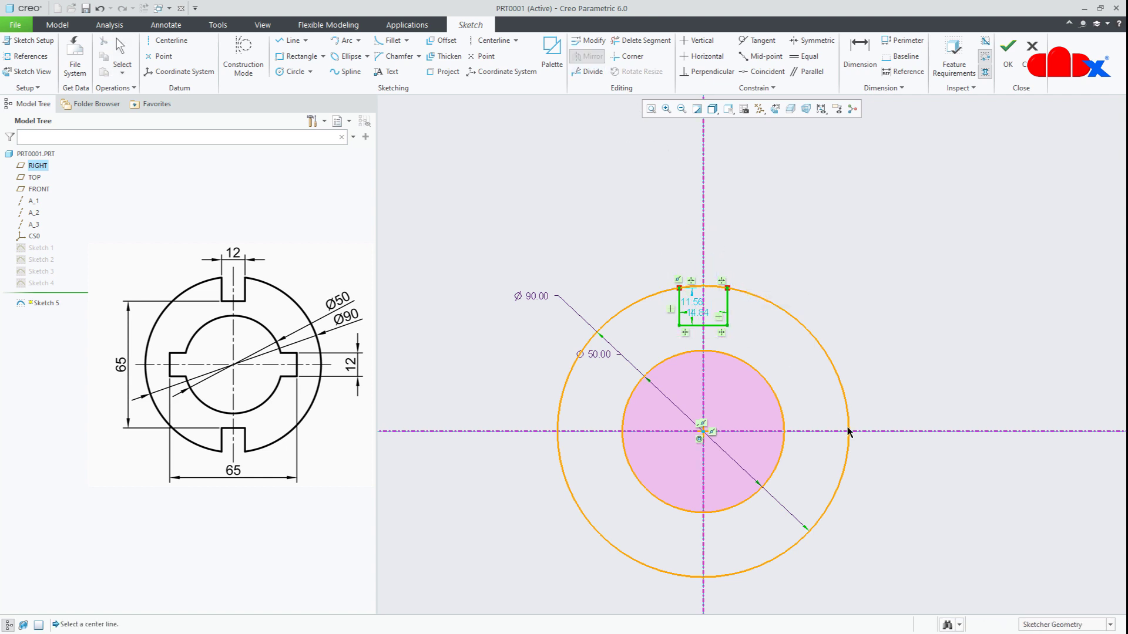
click(886, 434)
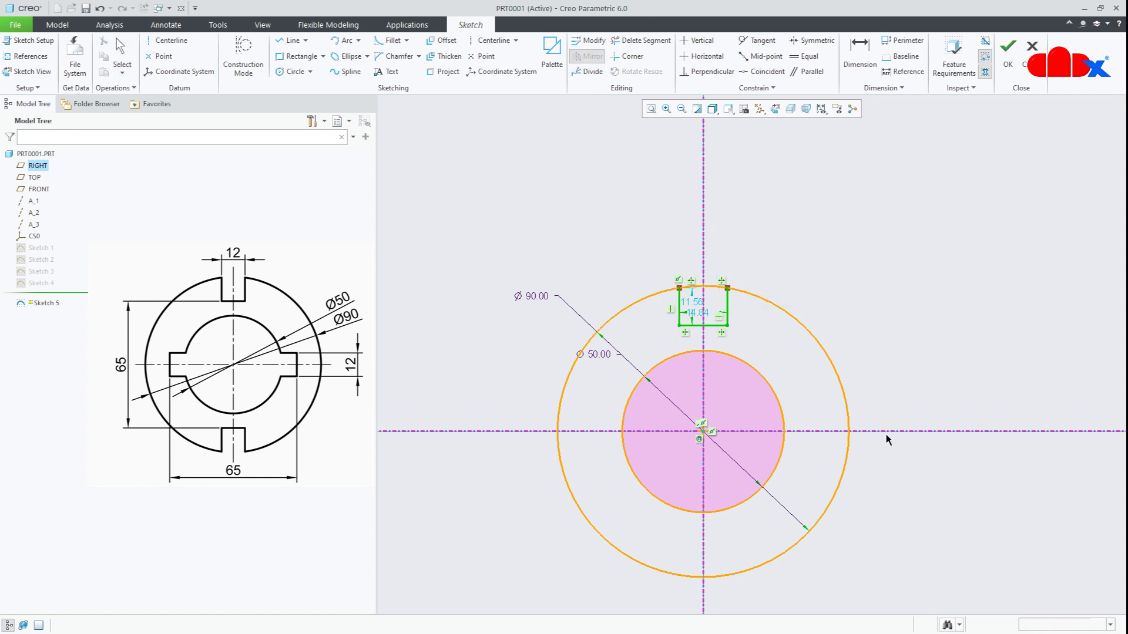
Sketch the upper half of a slot about 8.8 long outside the inner circle's right side and mirror it across the horizontal centerline, about 11.5 tall overall
right_click(900, 504)
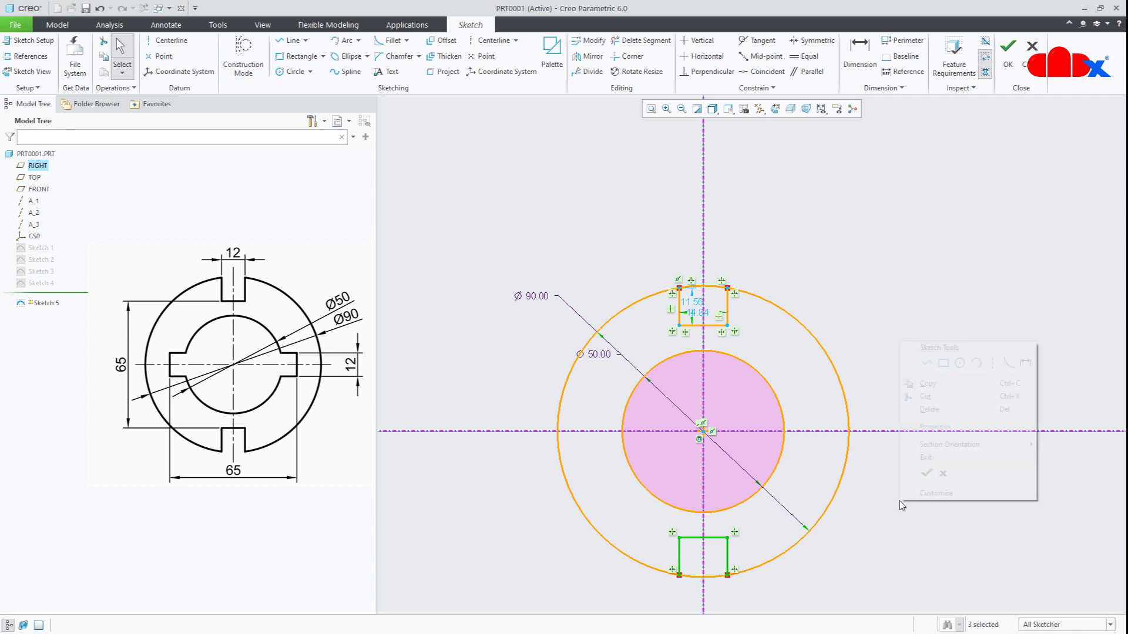
click(925, 363)
click(782, 413)
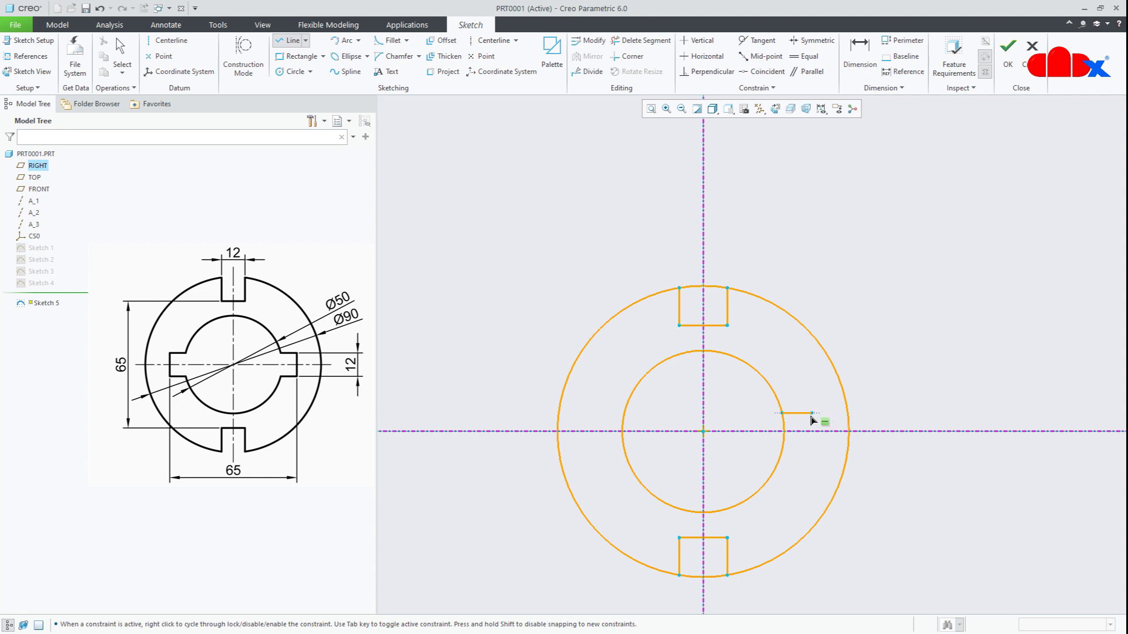
click(811, 415)
click(811, 432)
middle_click(812, 447)
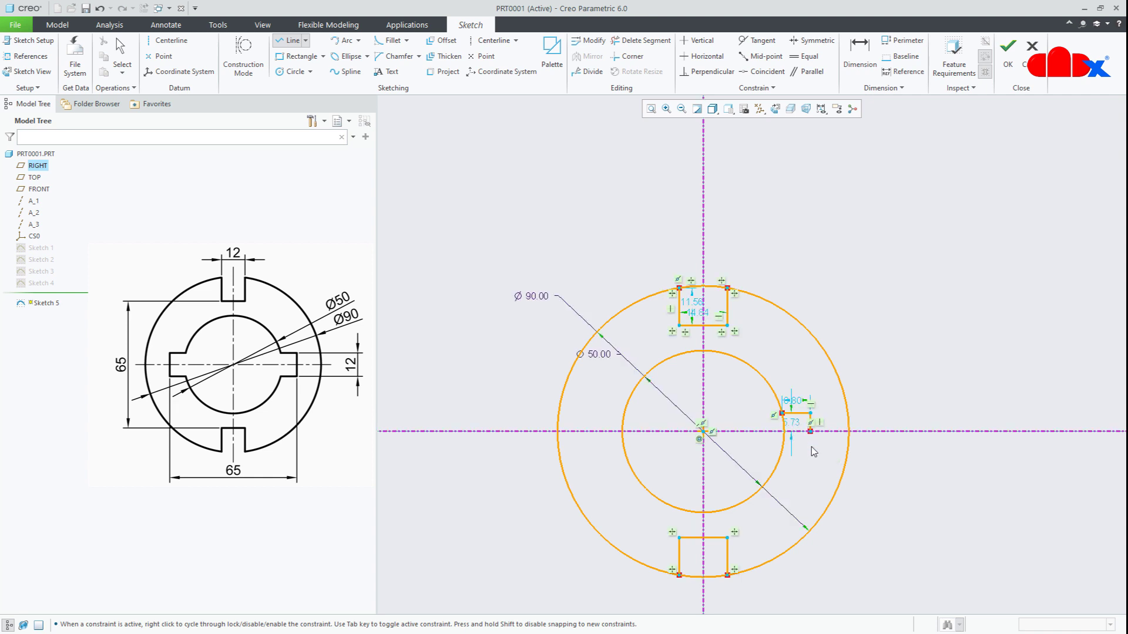
middle_click(811, 447)
click(588, 56)
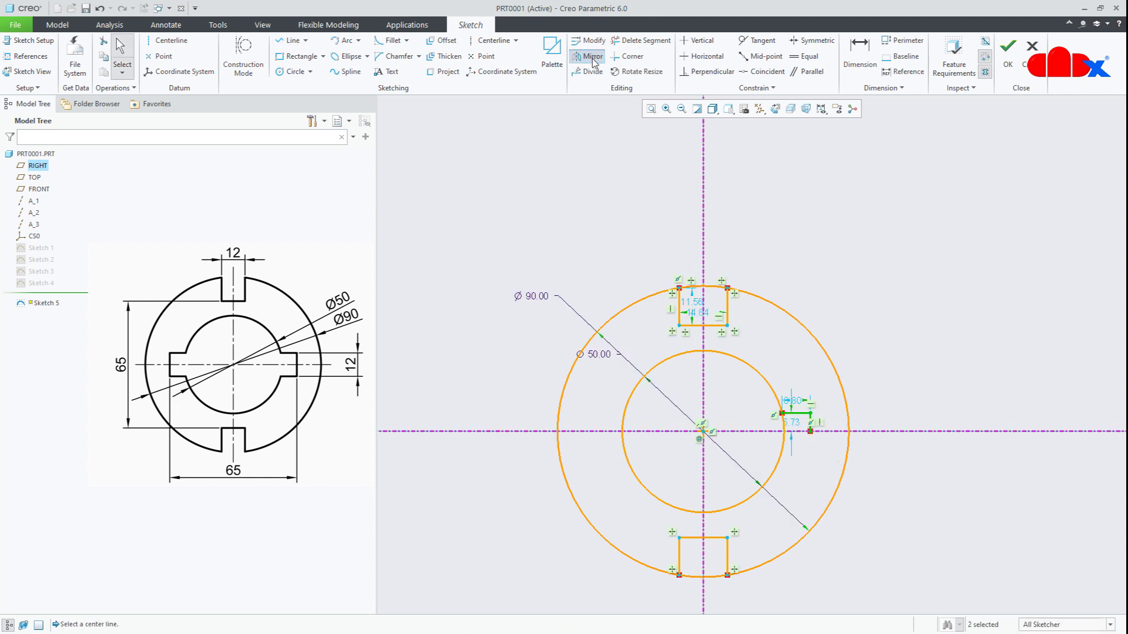
click(864, 434)
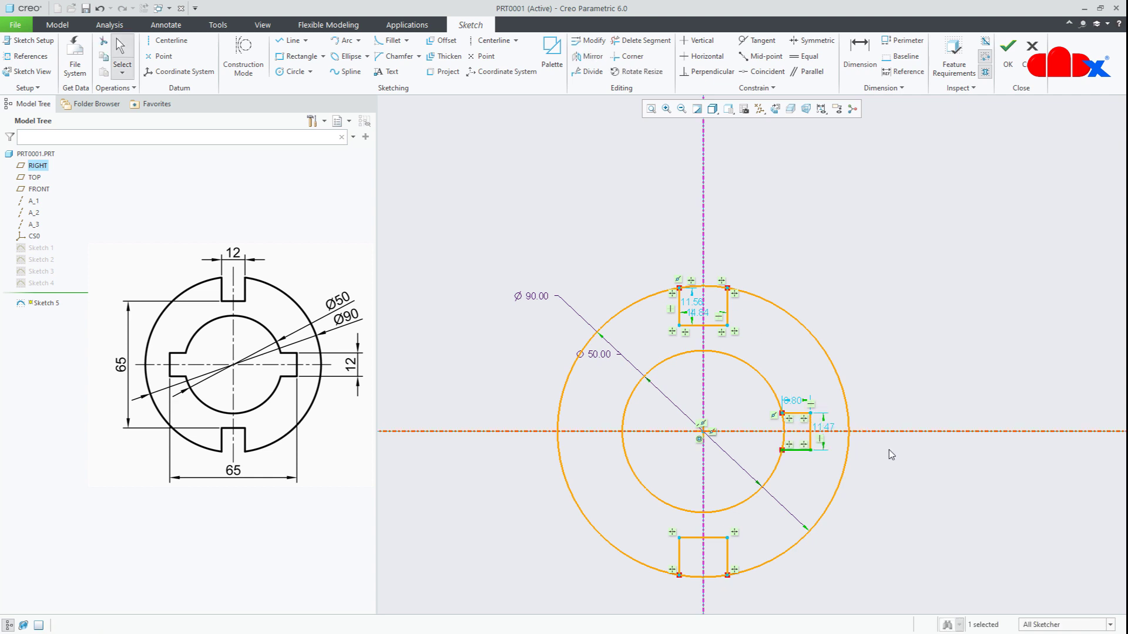
Mirror the complete right-hand slot of the inner circle across the vertical centerline
drag(751, 395, 827, 470)
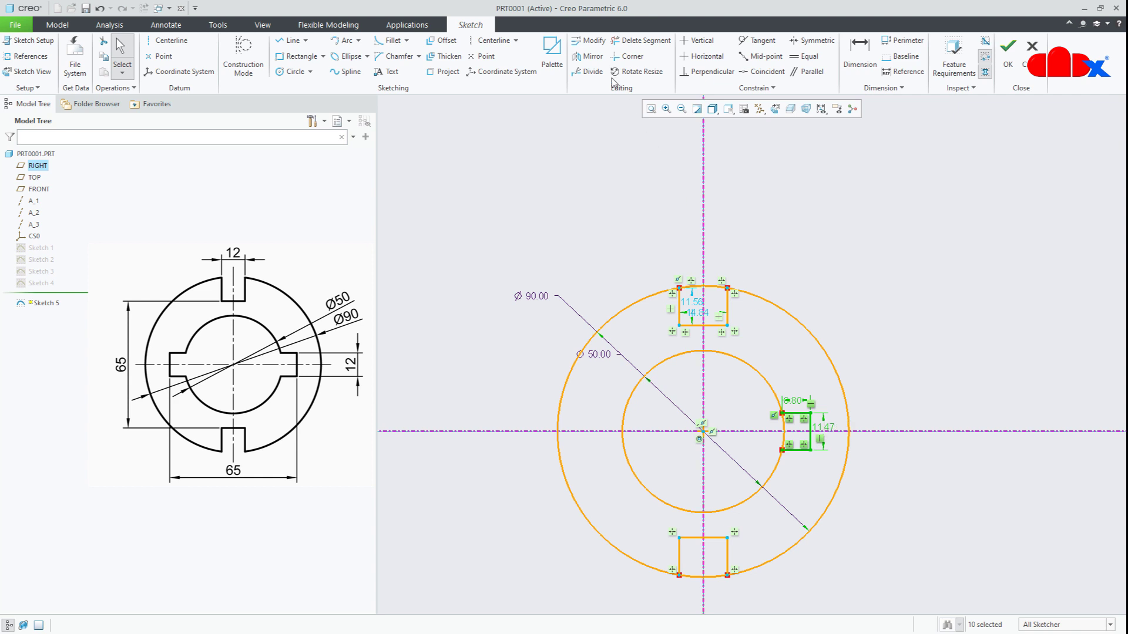
click(587, 56)
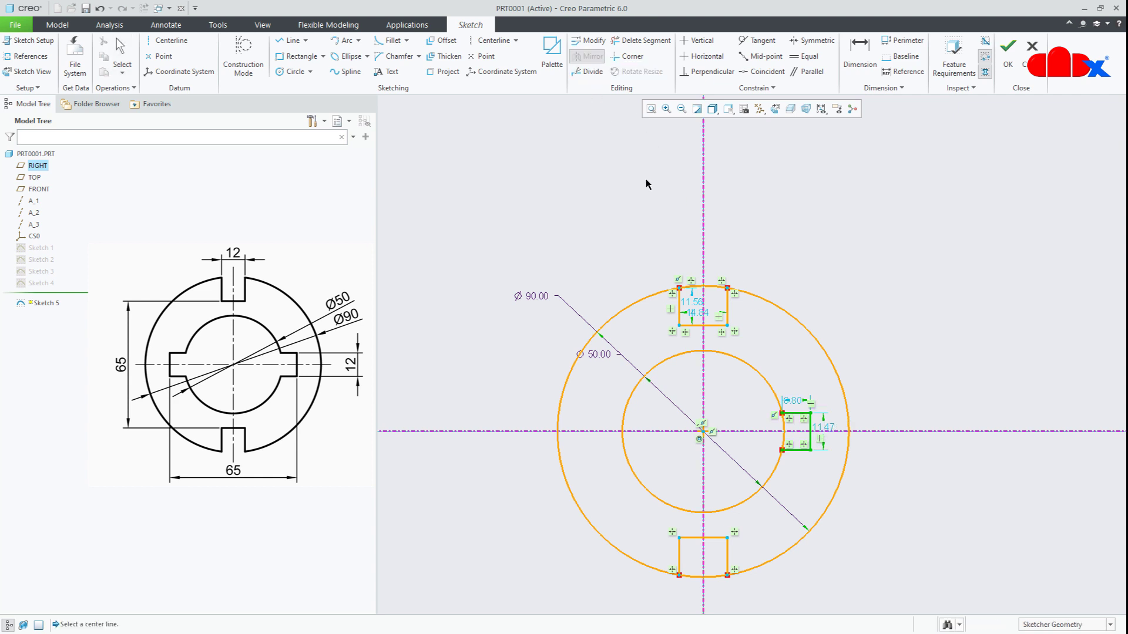
click(707, 227)
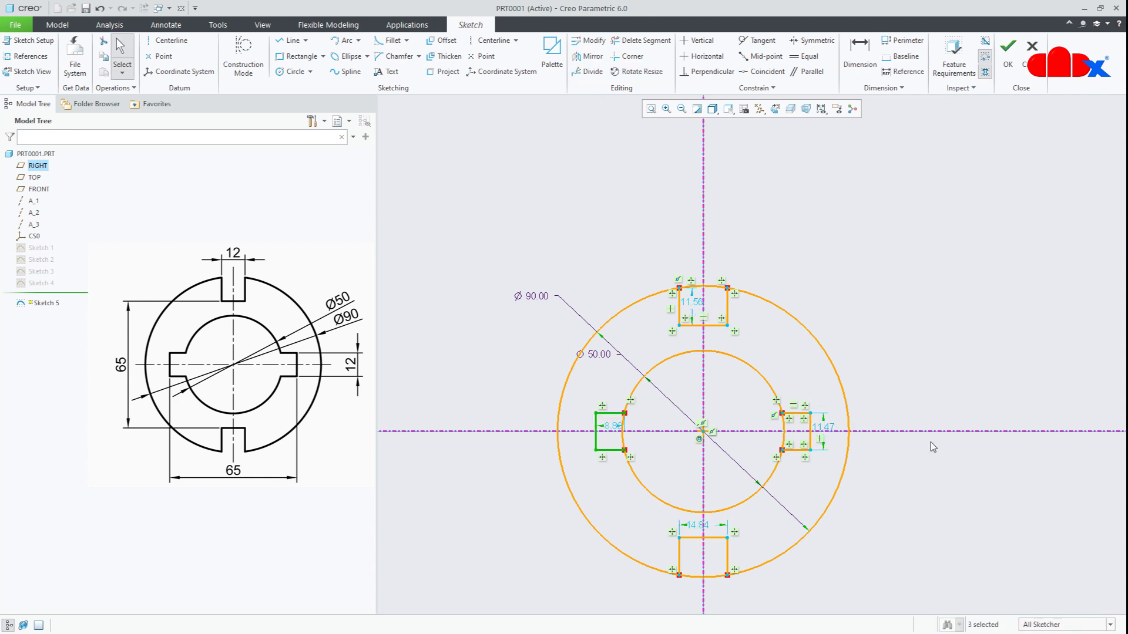
click(936, 494)
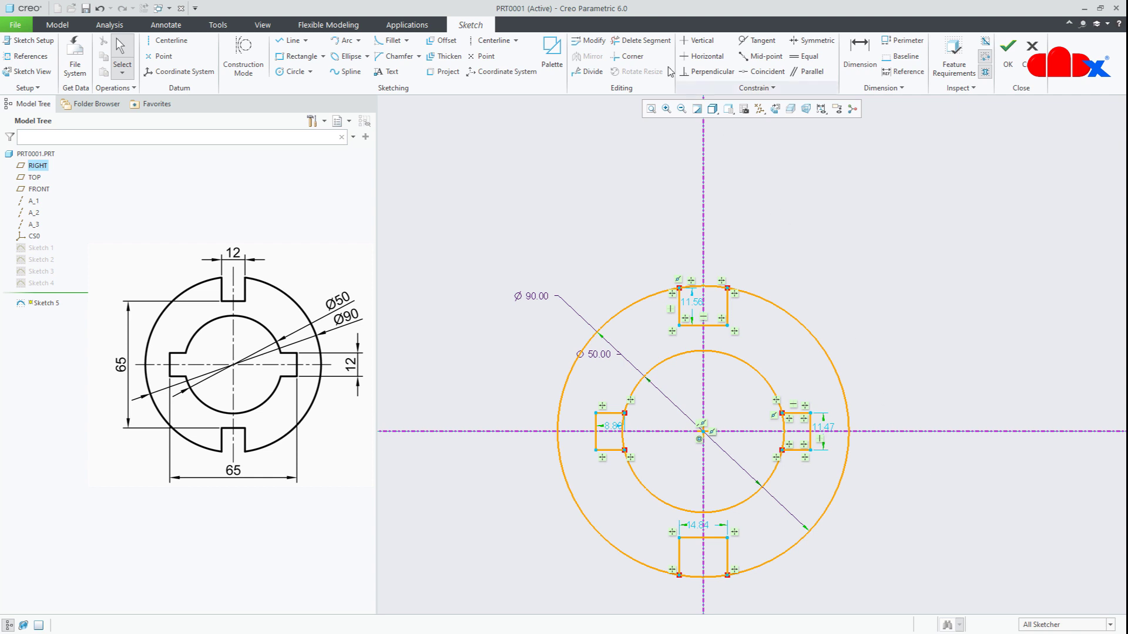
Trim away the outer circle's arcs across the two notches and the inner circle's arcs across the two side slots
click(642, 40)
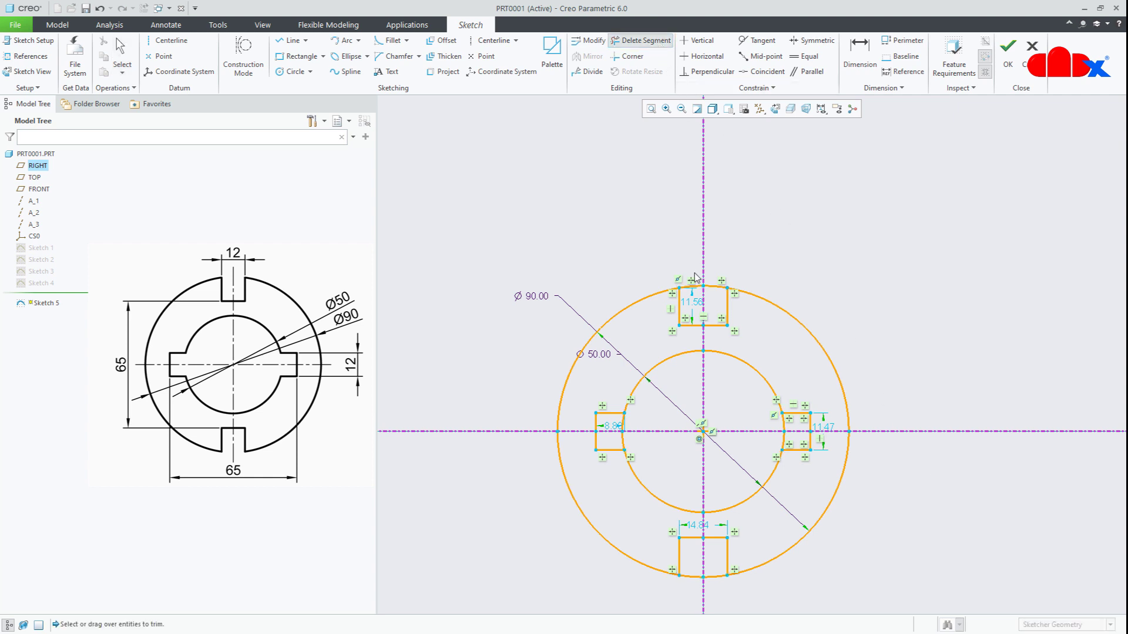
click(713, 282)
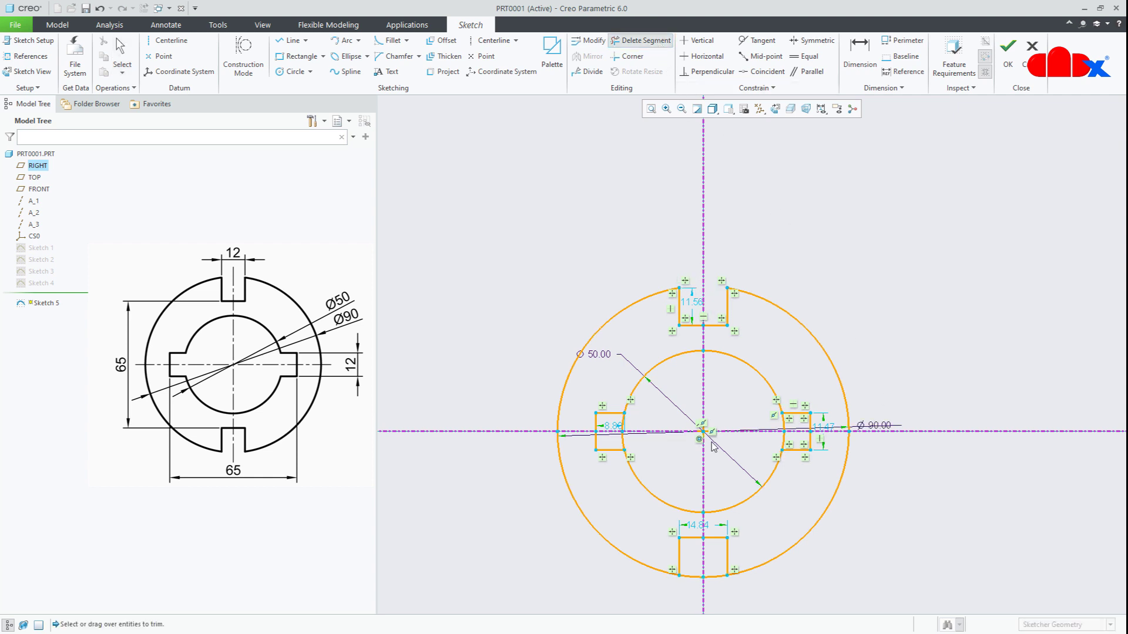
mouse_move(691, 564)
mouse_down()
mouse_move(693, 581)
mouse_move(716, 583)
mouse_up()
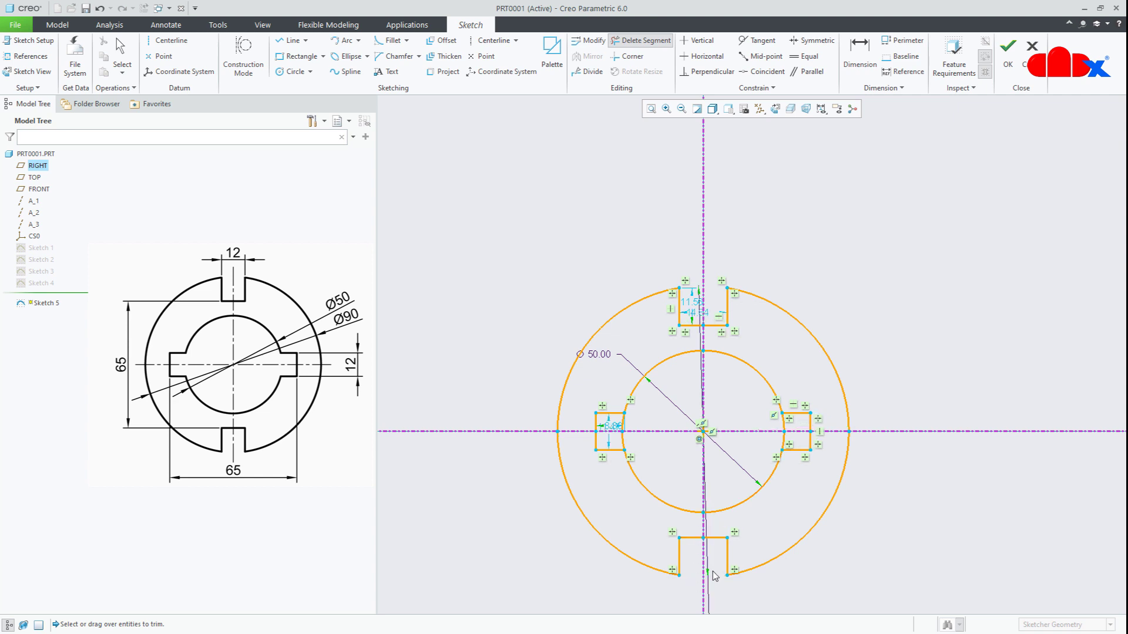
click(784, 433)
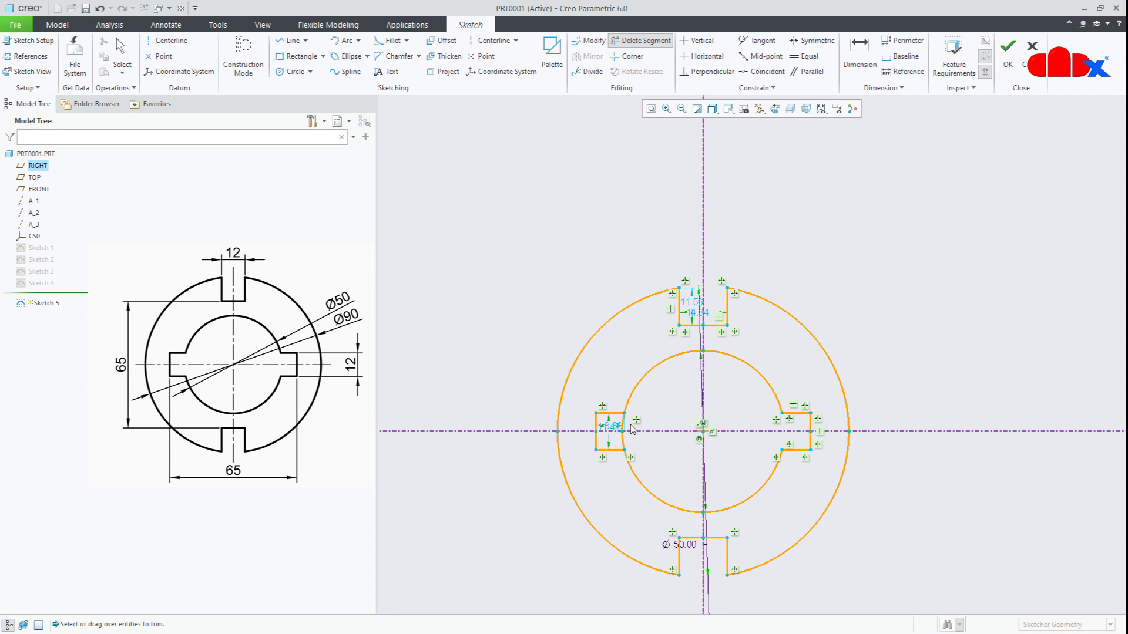
middle_click(688, 460)
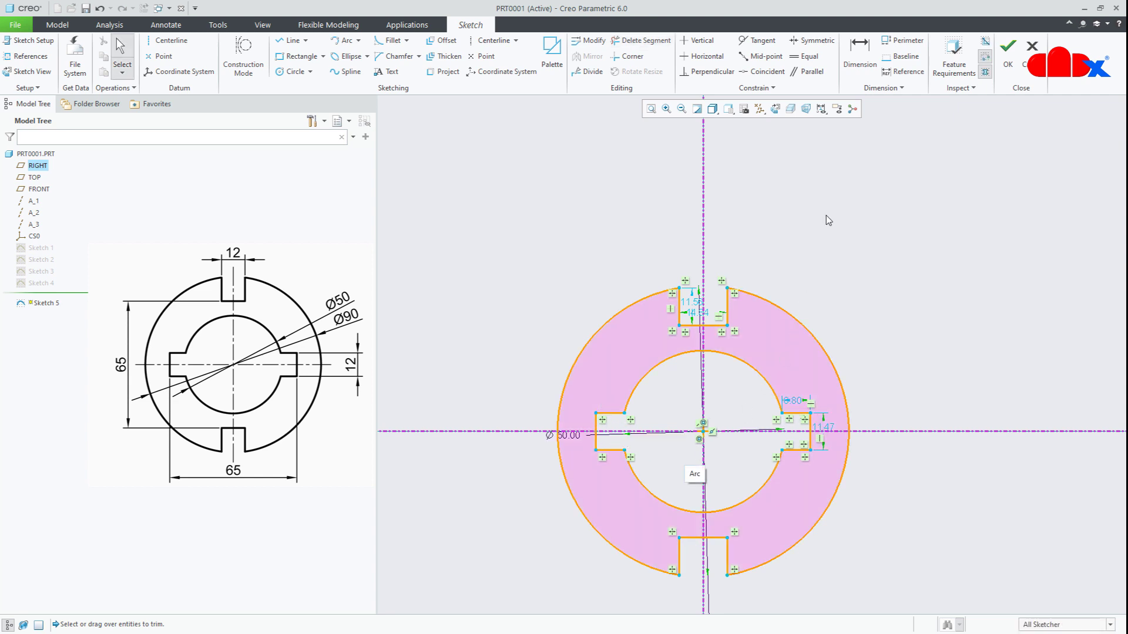
Dimension the vertical end line of the inner circle's right-hand slot and set it to 12
click(862, 64)
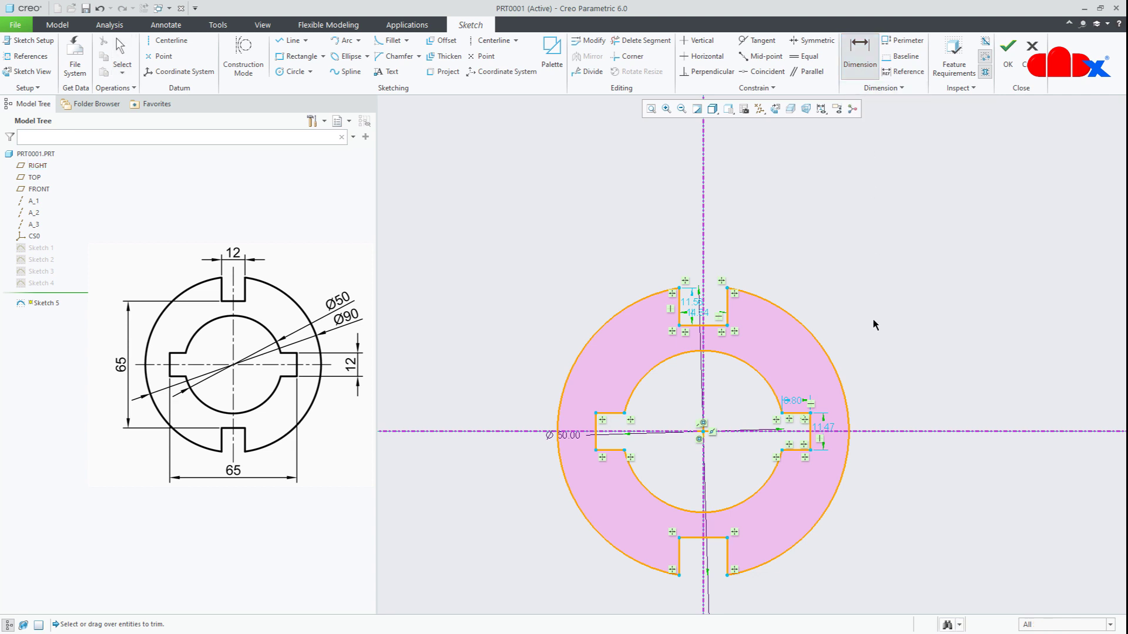
click(811, 427)
middle_click(890, 421)
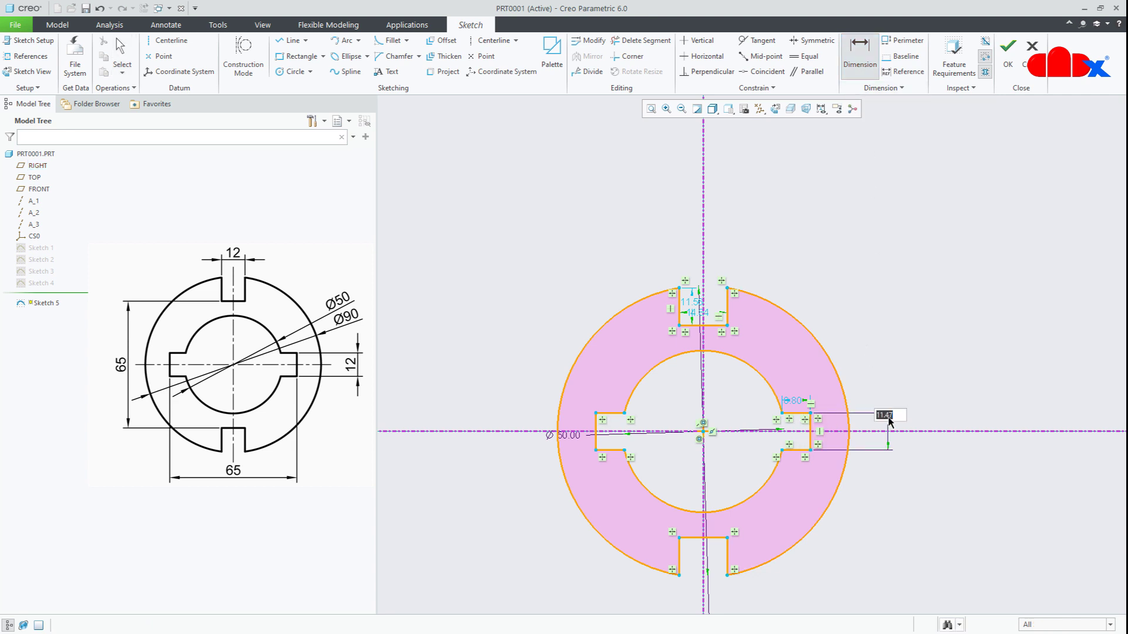
text(12)
key(Return)
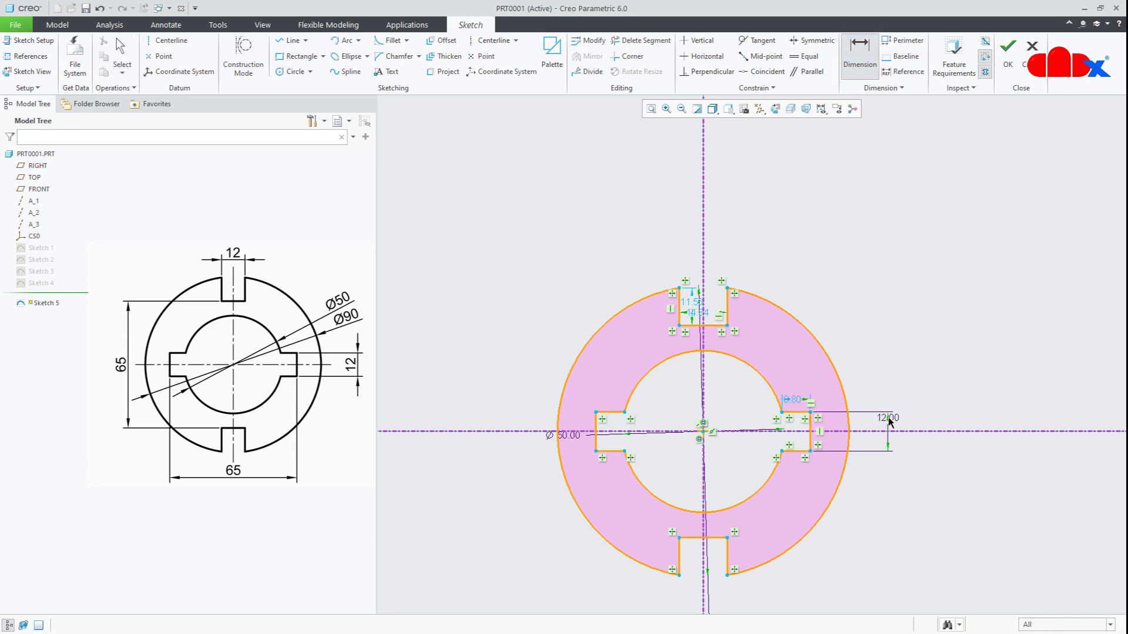
Dimension the distance between the end lines of the left and right slots and set it to 65
click(597, 438)
click(811, 431)
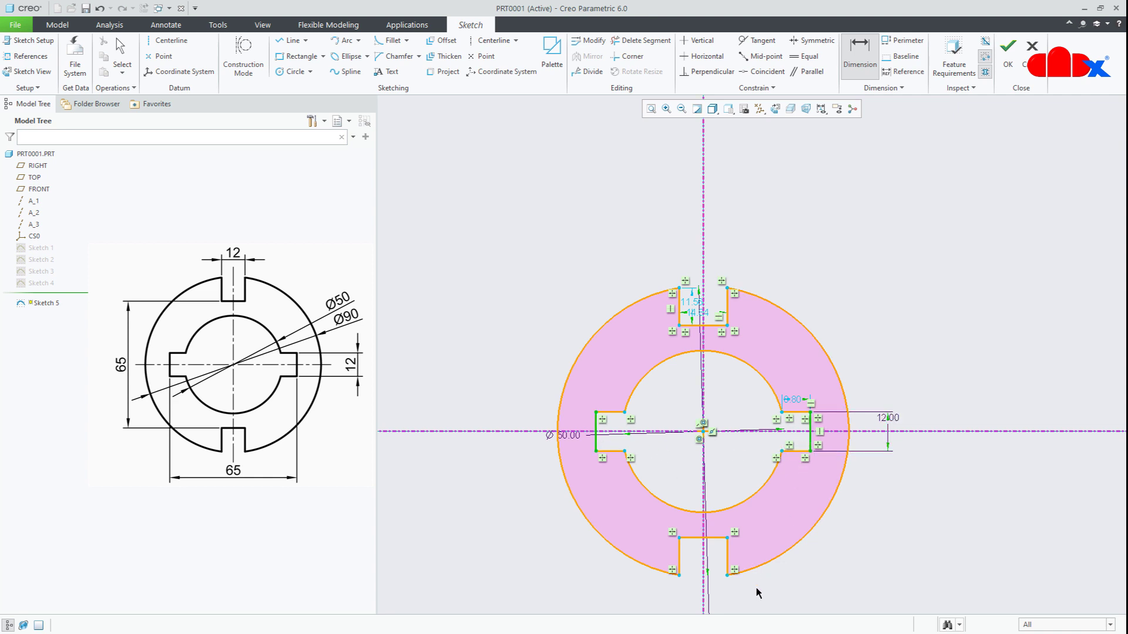
middle_click(771, 594)
text(65)
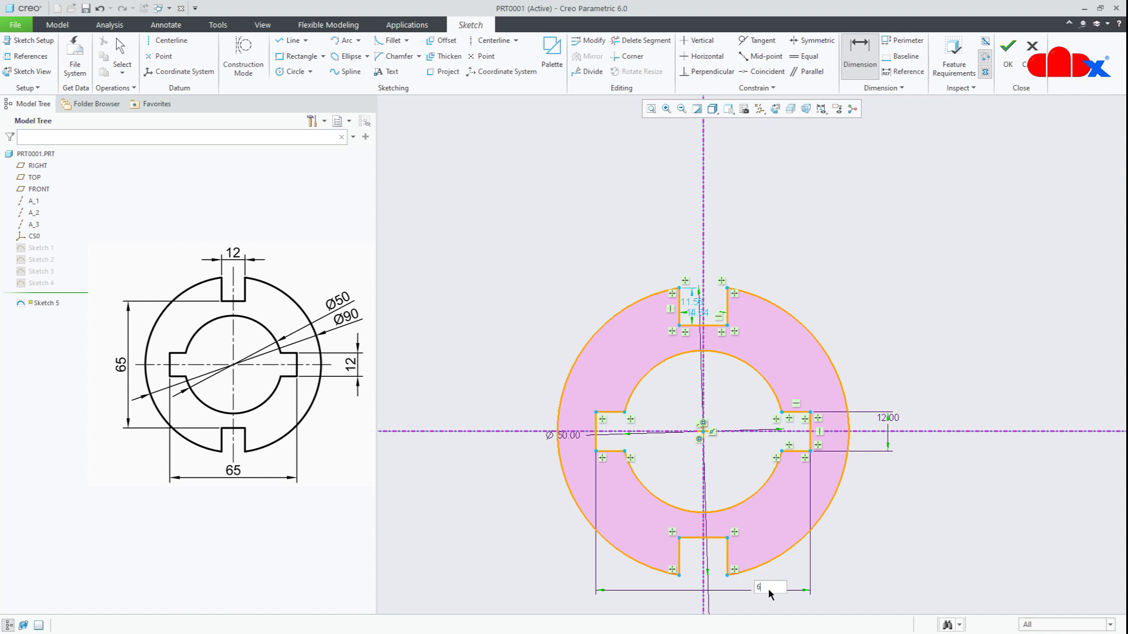
key(Return)
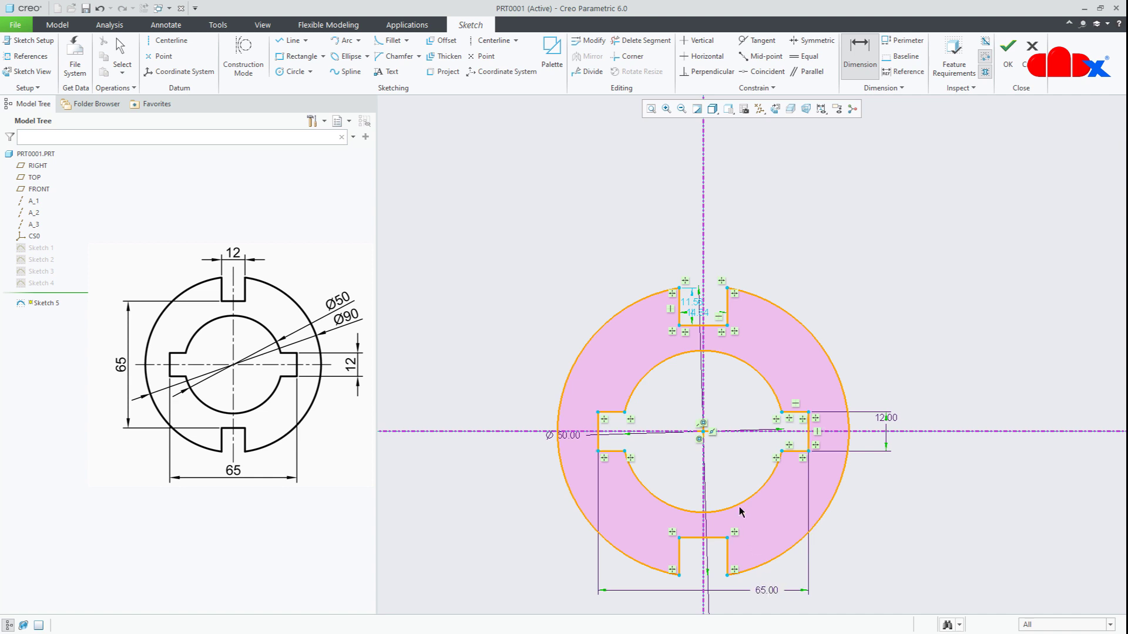
Dimension the width of the top notch along its bottom line and set it to 12
click(708, 325)
middle_click(723, 254)
text(1)
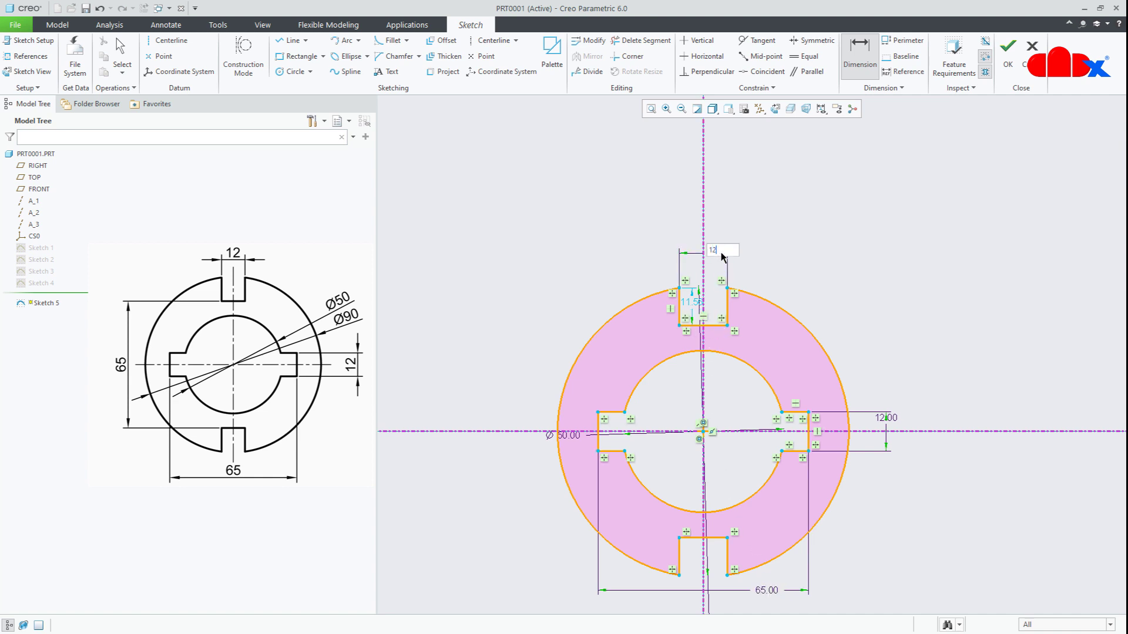
text(2)
key(Return)
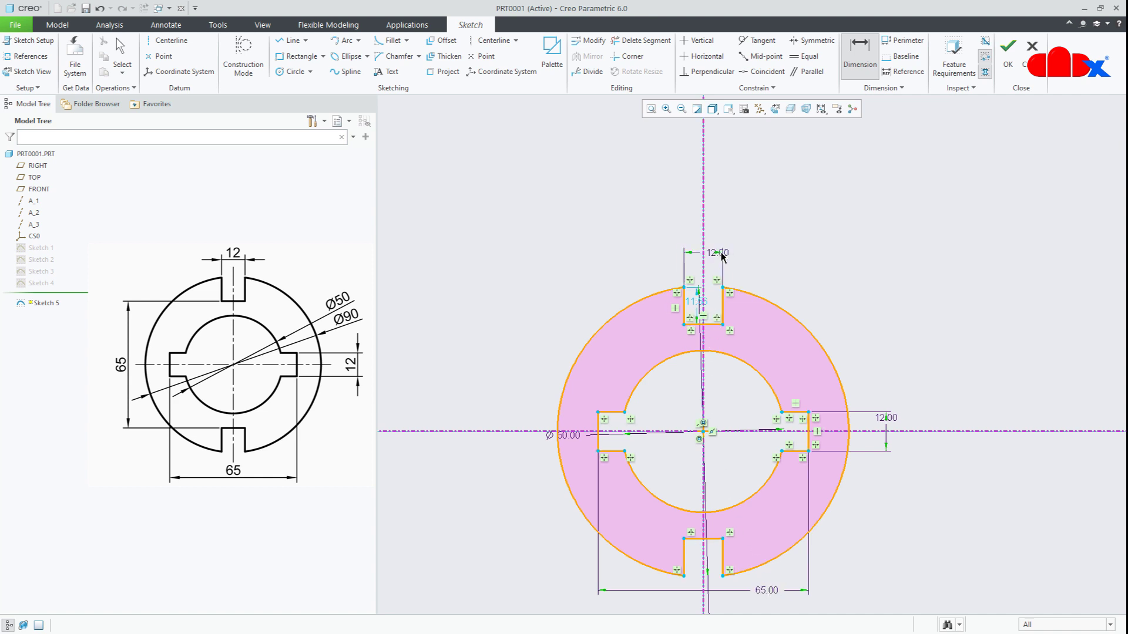
Dimension the vertical distance between the inner edges of the top and bottom notches and set it to 65
click(710, 323)
click(696, 538)
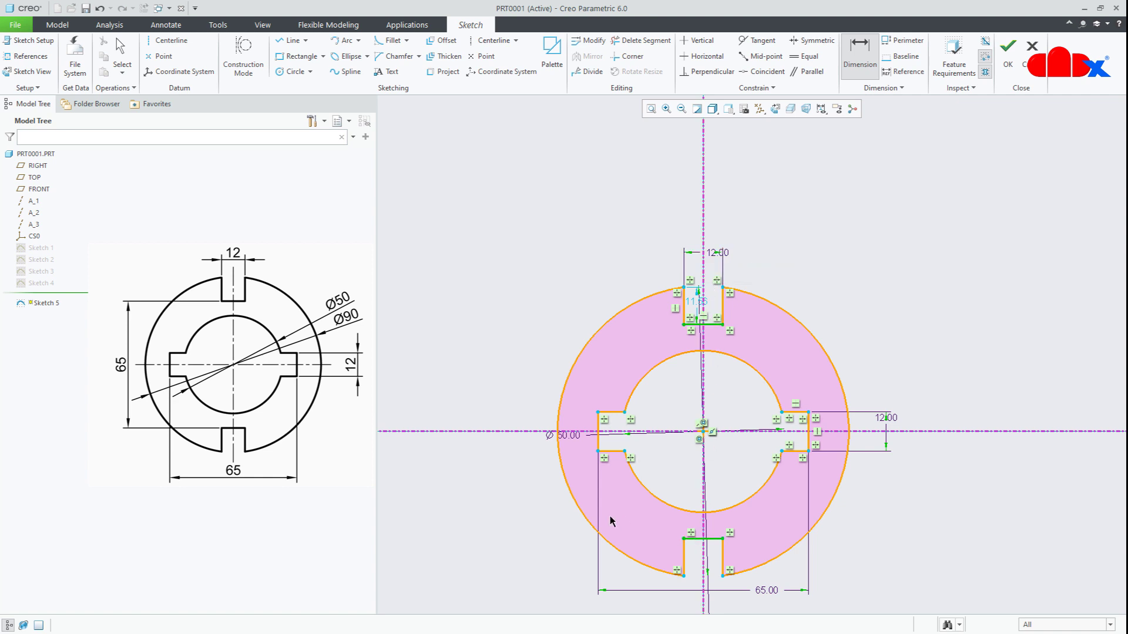
middle_click(518, 496)
text(6)
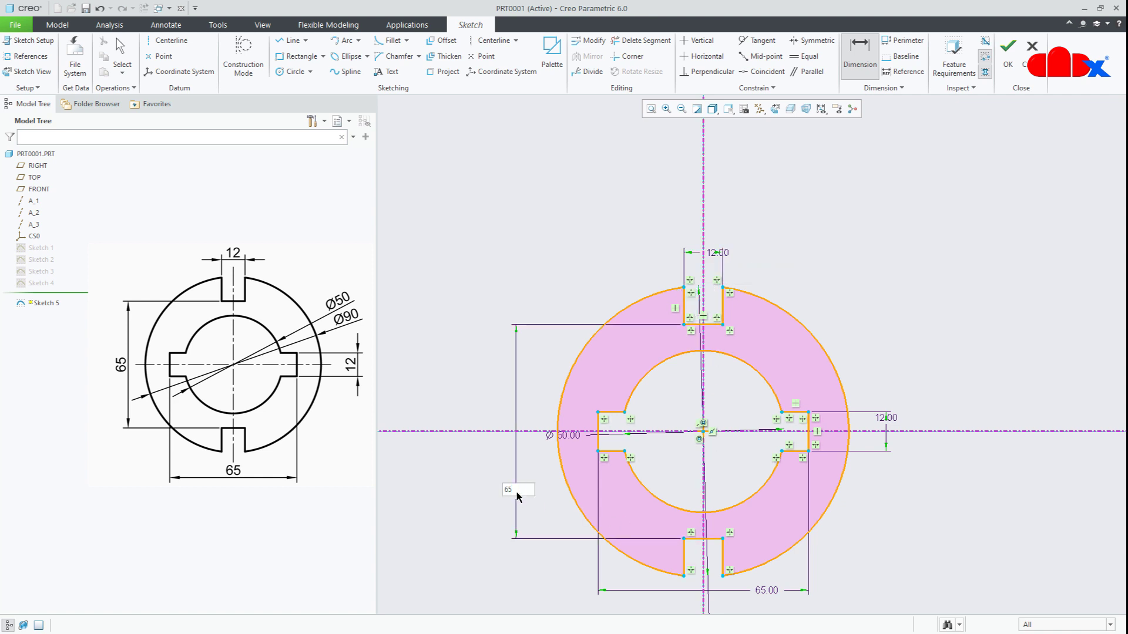
text(5)
key(Return)
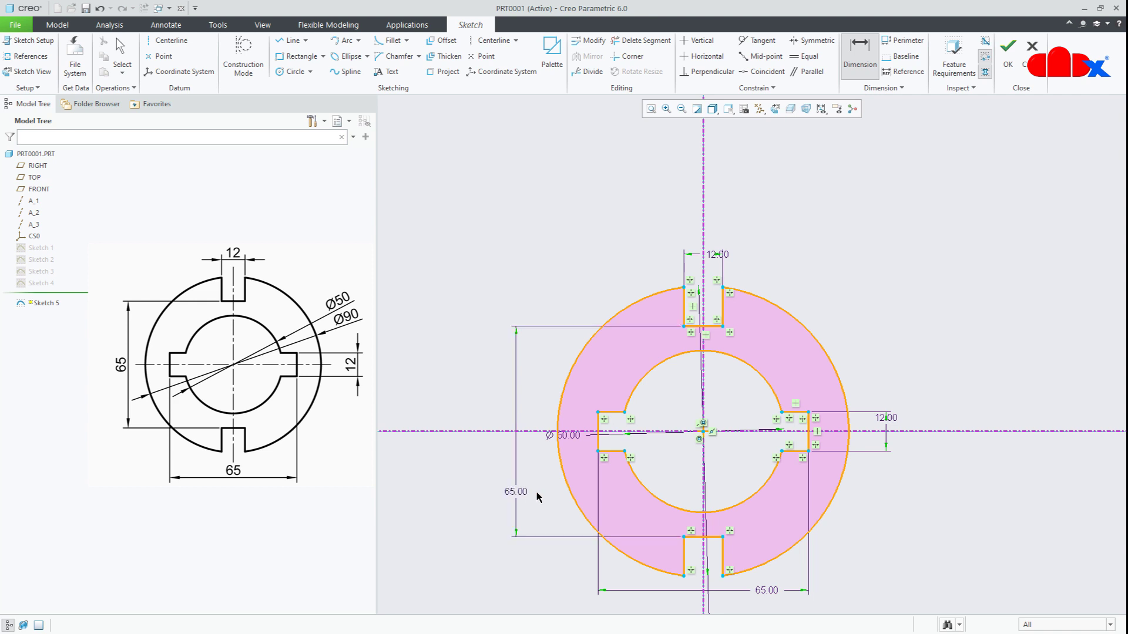
middle_click(545, 488)
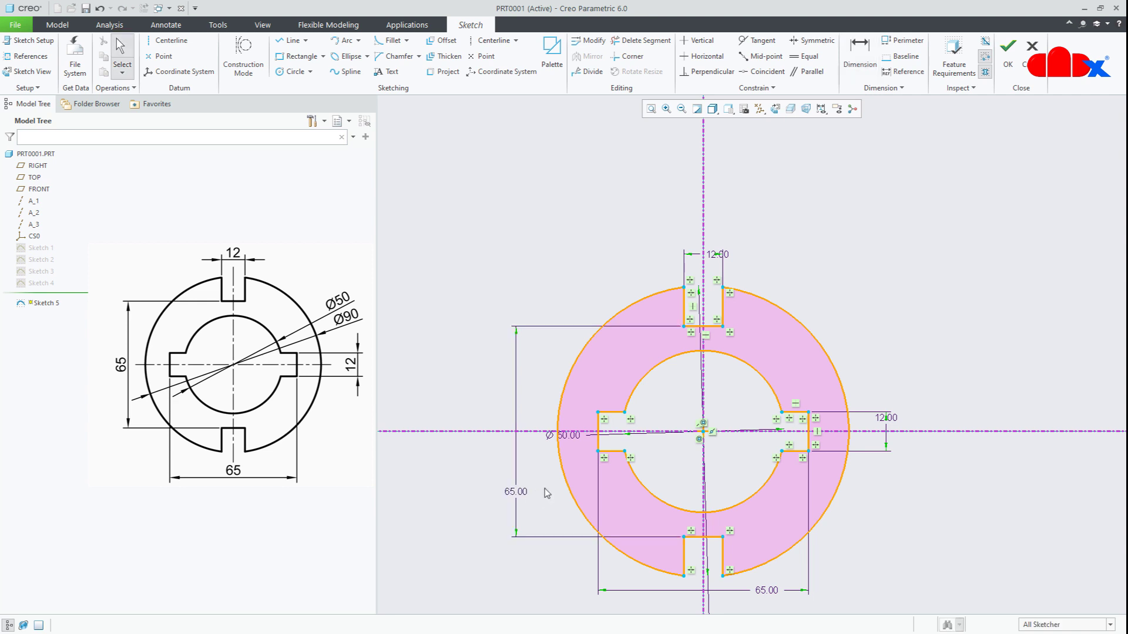
Accept the slotted ring sketch and return the model to its default orientation
right_click(943, 279)
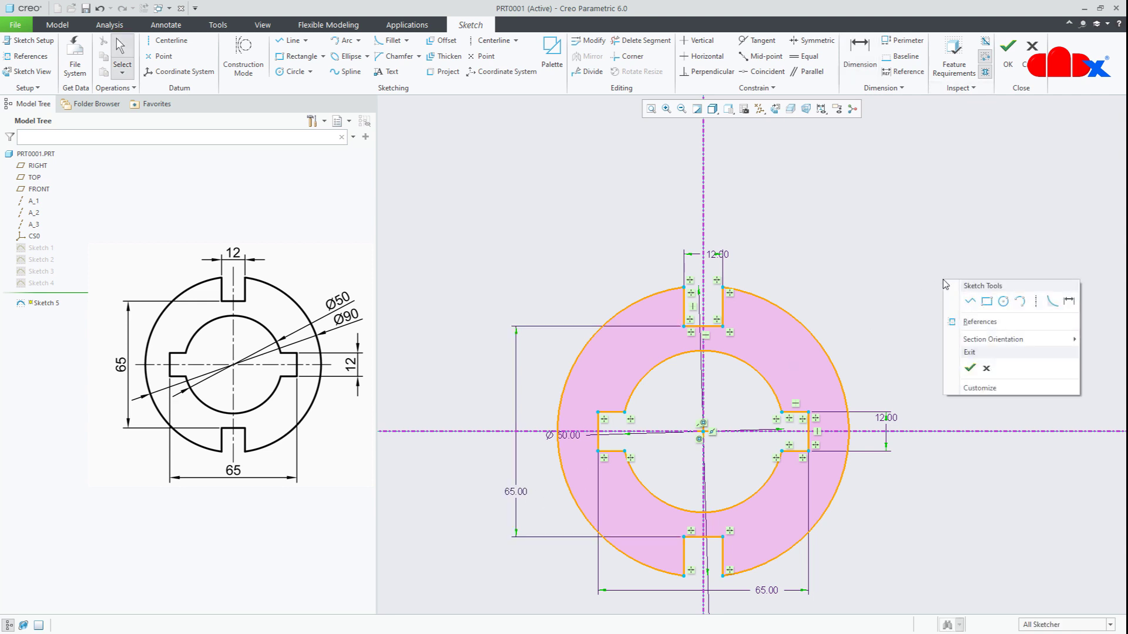
click(964, 369)
click(964, 369)
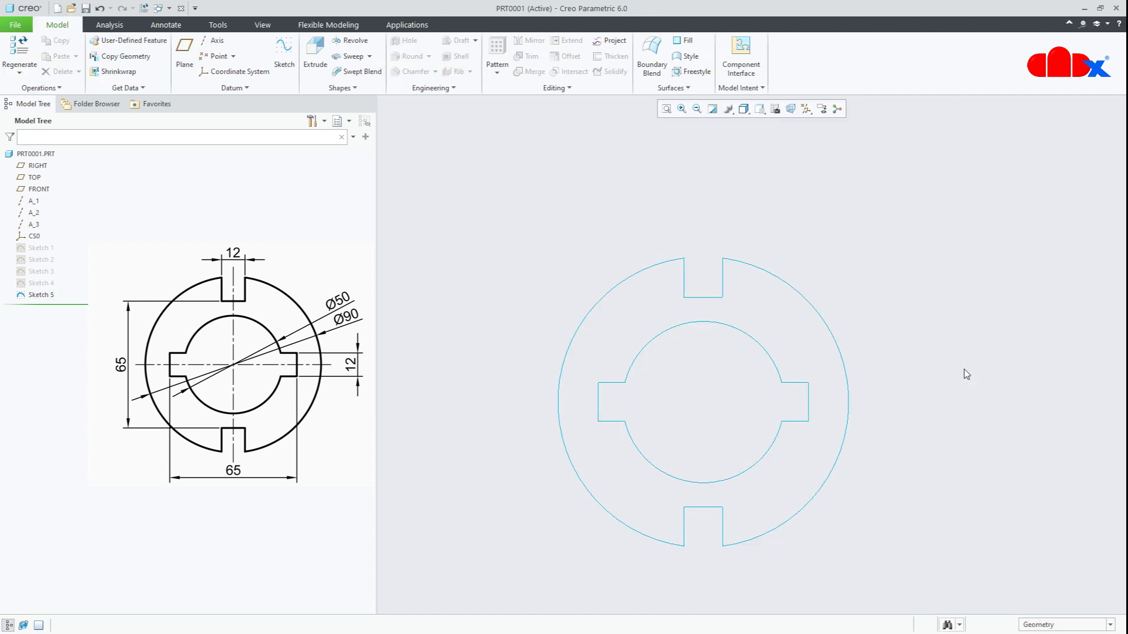
key(ctrl+d)
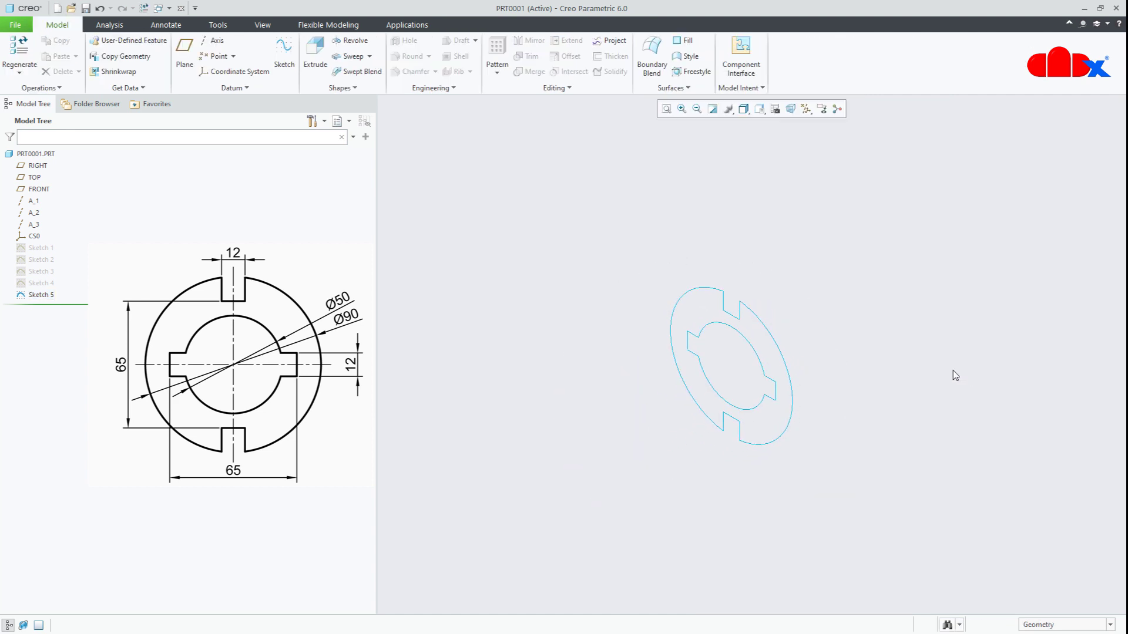
Hide the slotted ring sketch and switch to the next reference drawing, a rounded plate with two slots and a central hole
click(43, 297)
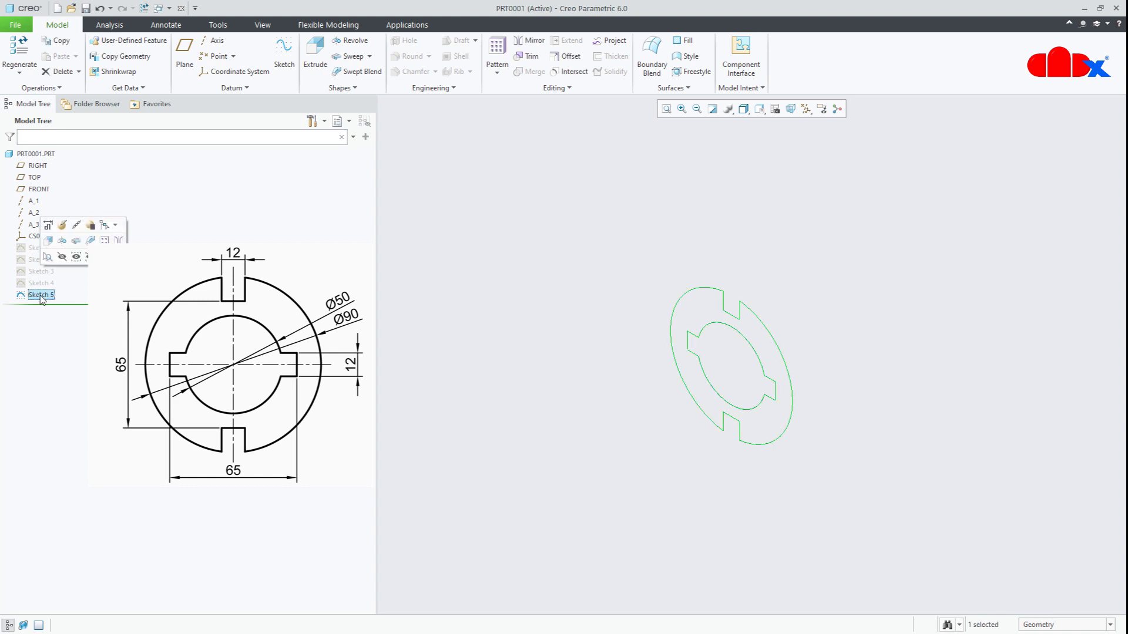
click(62, 258)
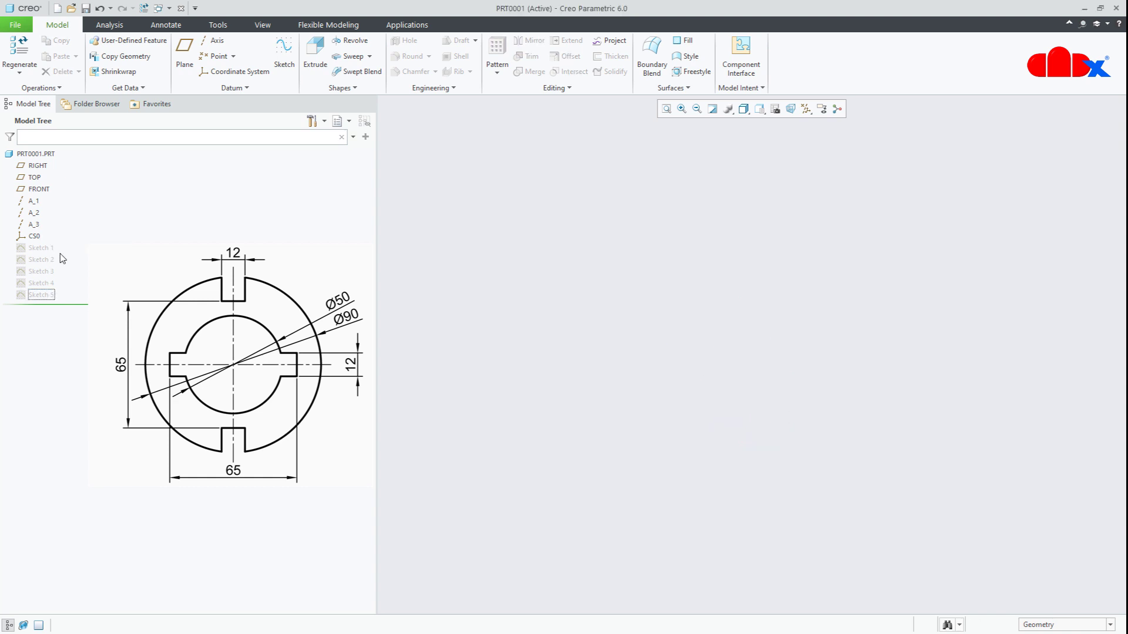
click(483, 522)
key(alt+Tab)
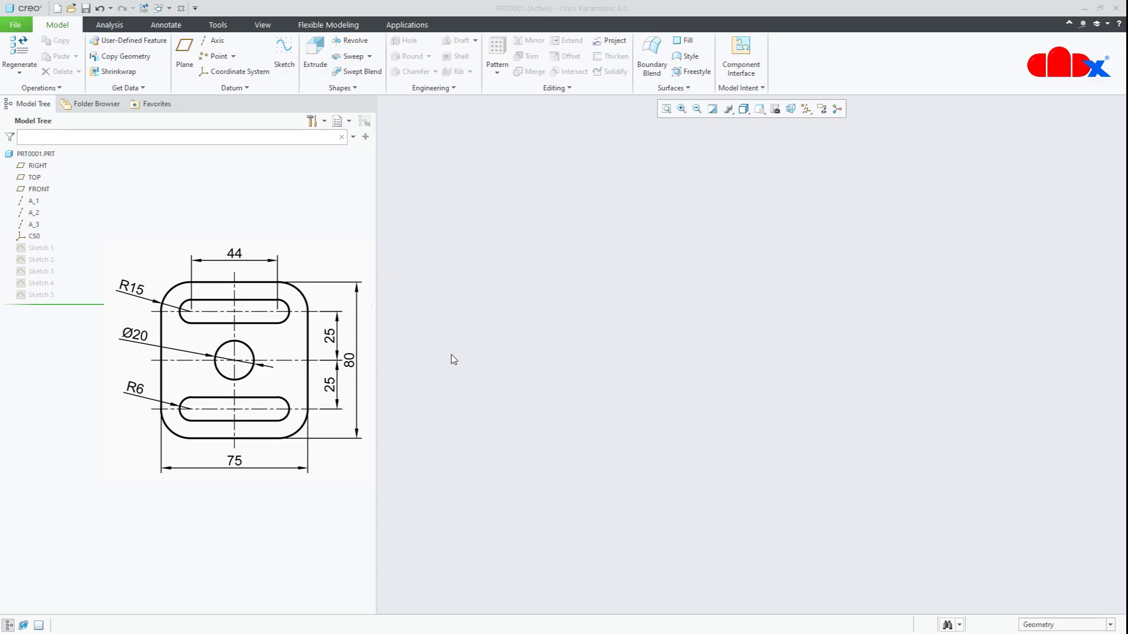
Start a new sketch on the FRONT datum plane with RIGHT as the orientation reference and align the view to it
click(280, 69)
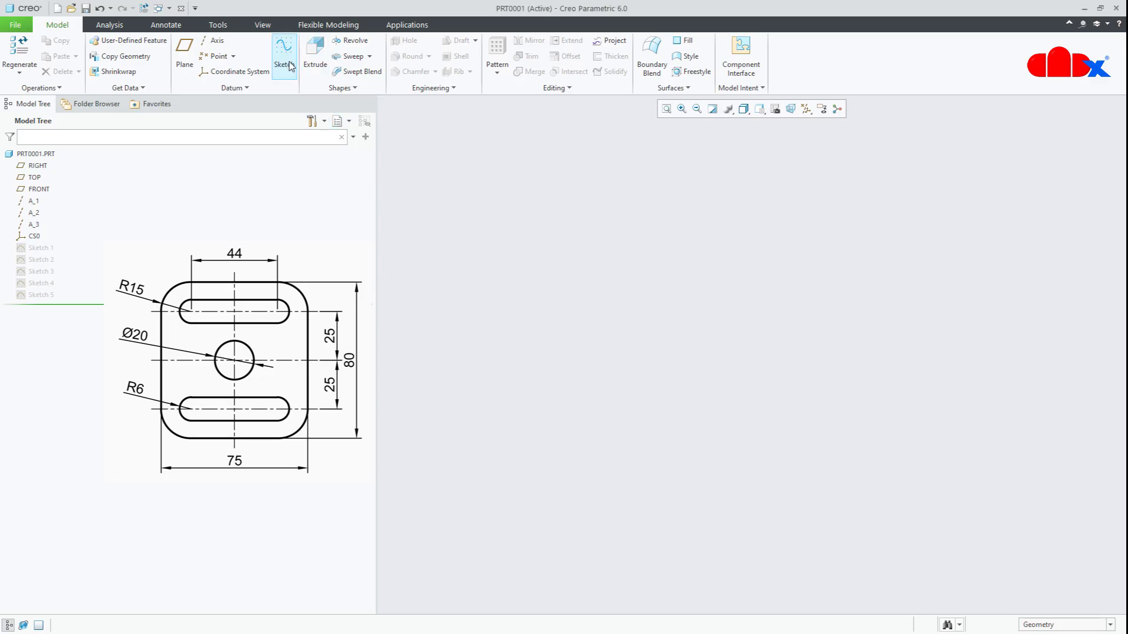
click(34, 190)
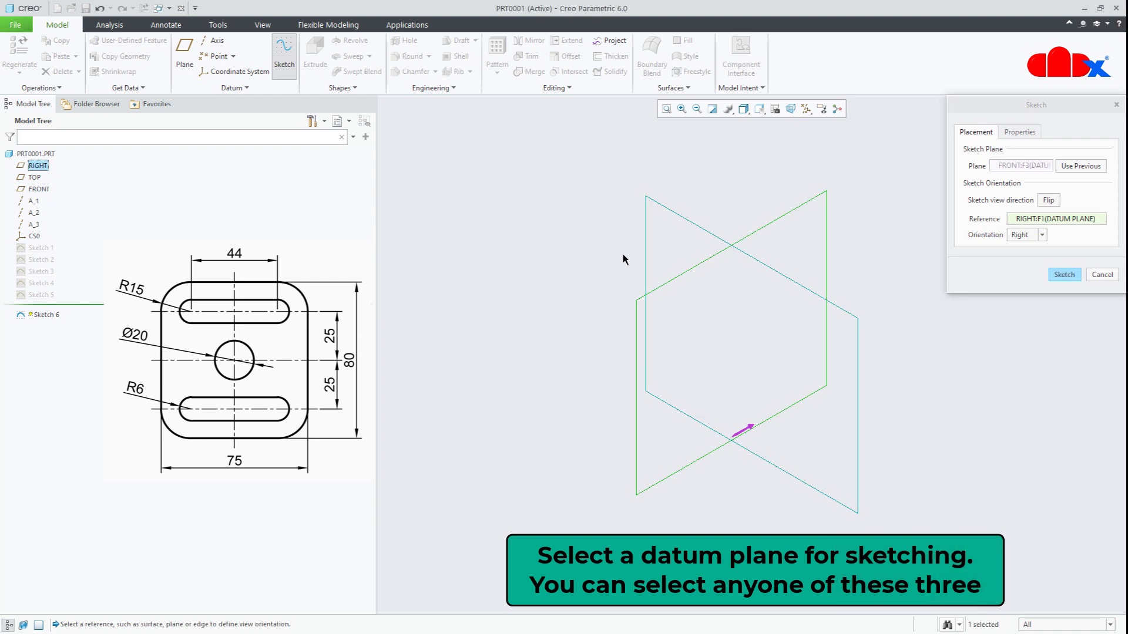
click(1058, 275)
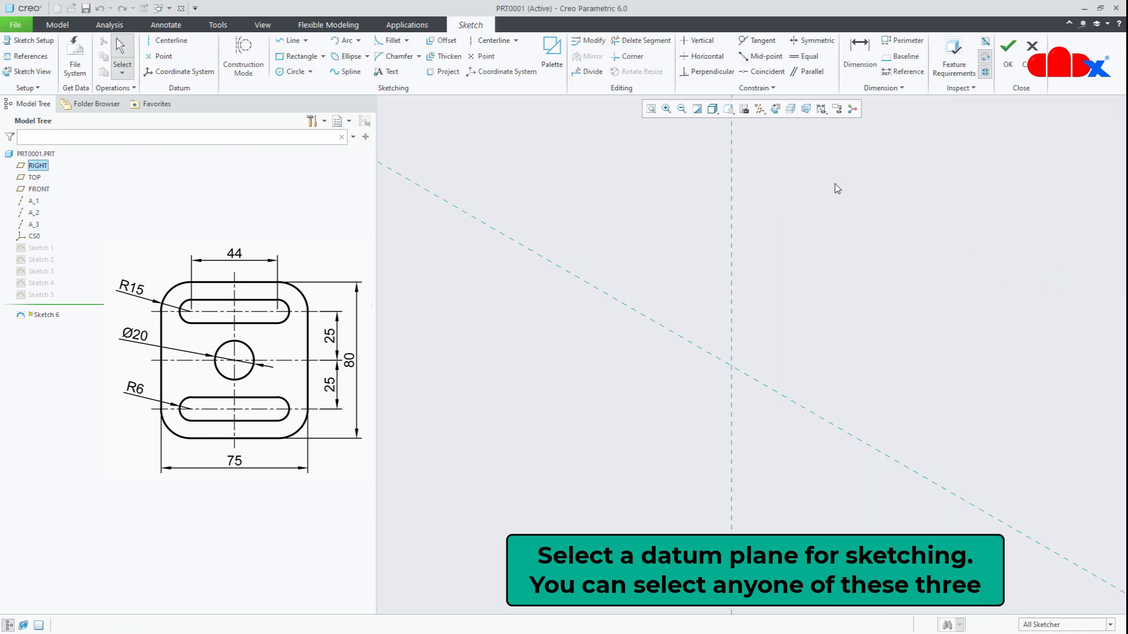
click(776, 109)
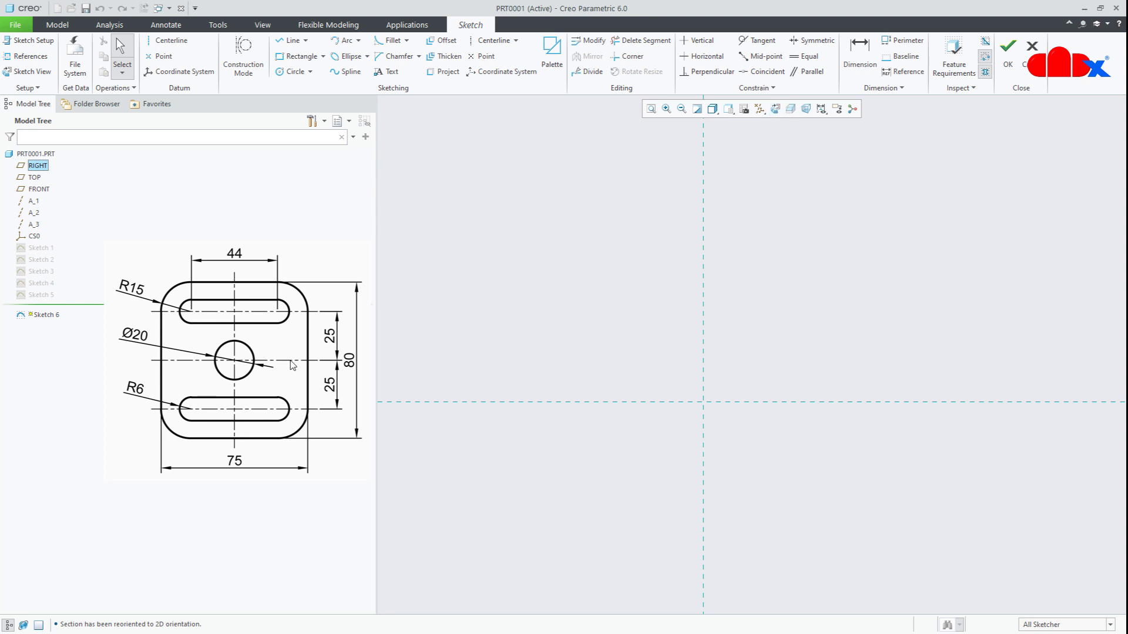
Draw a vertical and a horizontal centerline along the sketch references, crossing at the origin
click(489, 40)
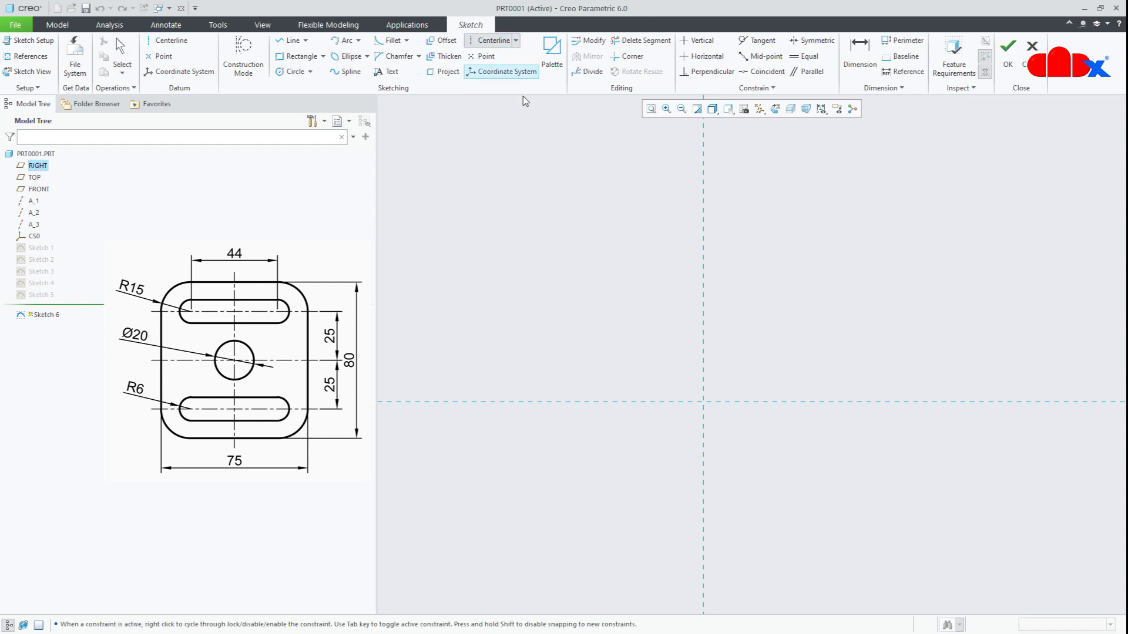
click(703, 192)
click(705, 241)
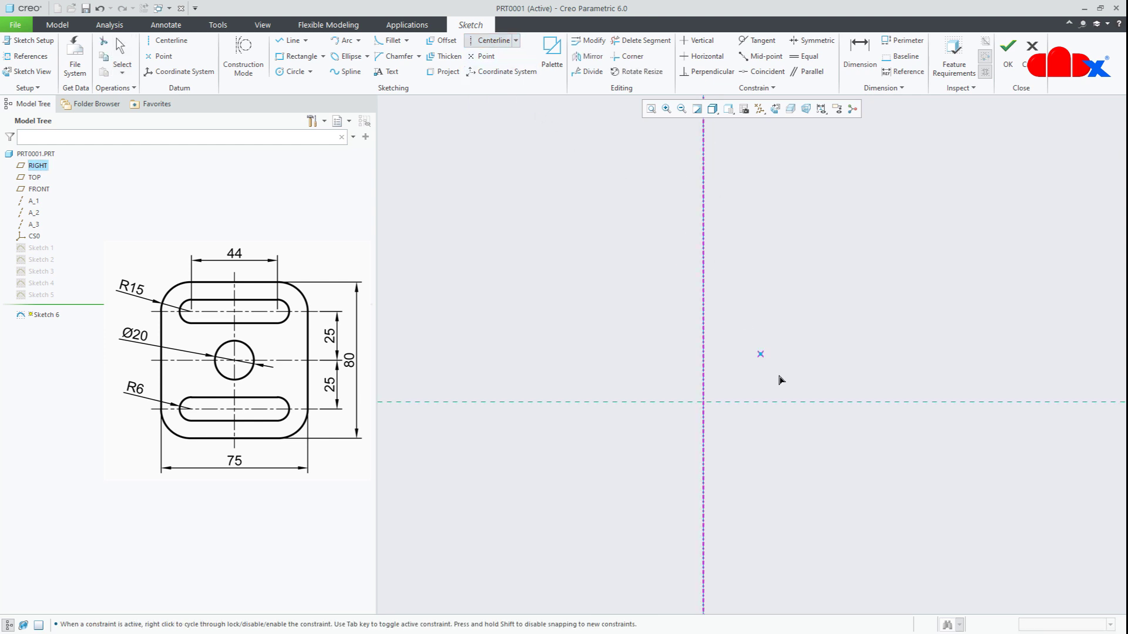
click(789, 402)
click(821, 402)
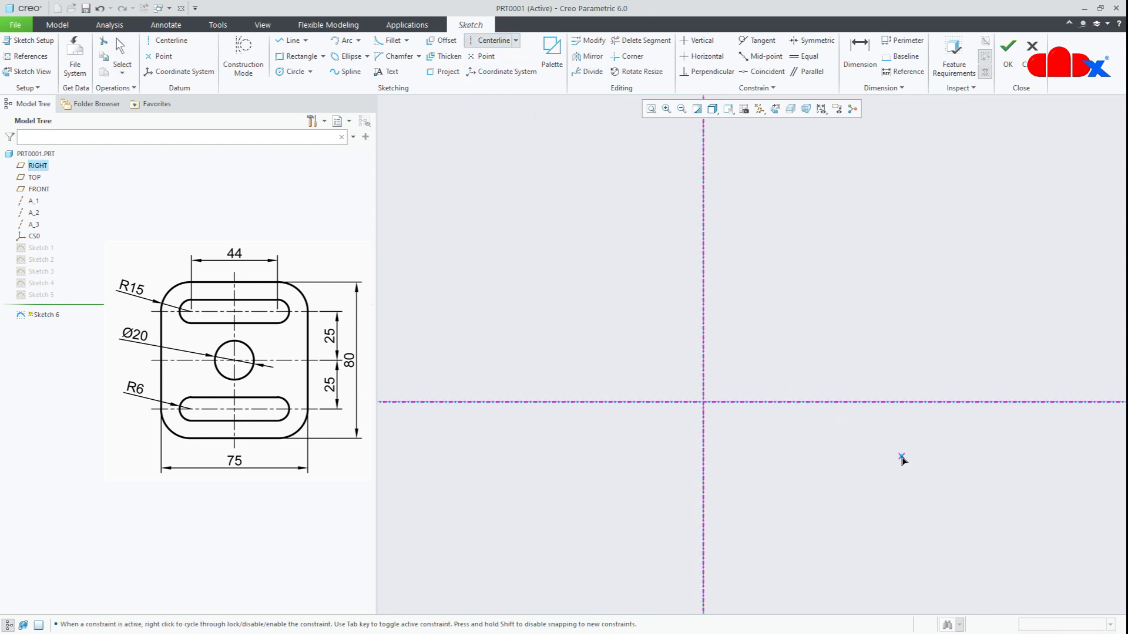
middle_click(902, 459)
click(903, 461)
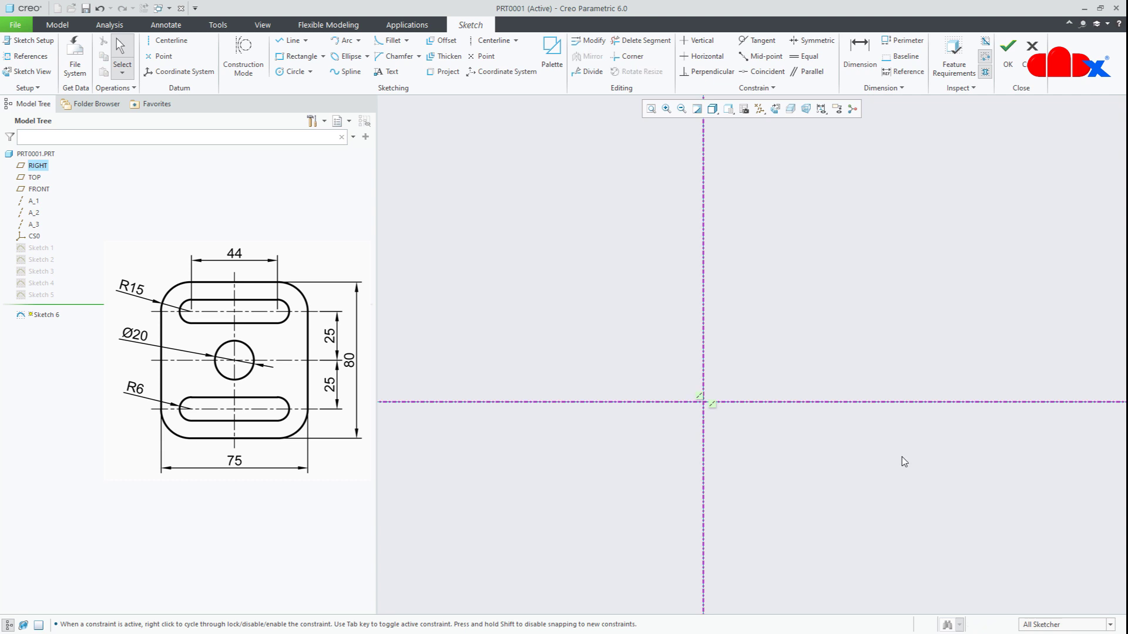
Draw a circle centred on the intersection of the centerlines and set its diameter to 20
right_click(778, 460)
click(838, 476)
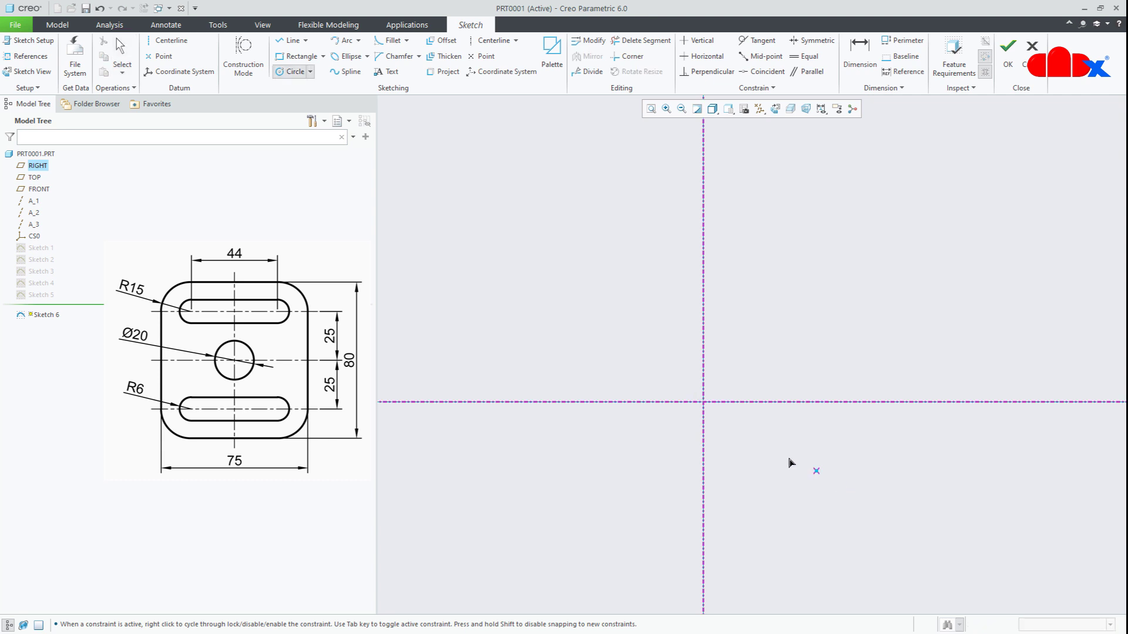
click(703, 402)
click(750, 448)
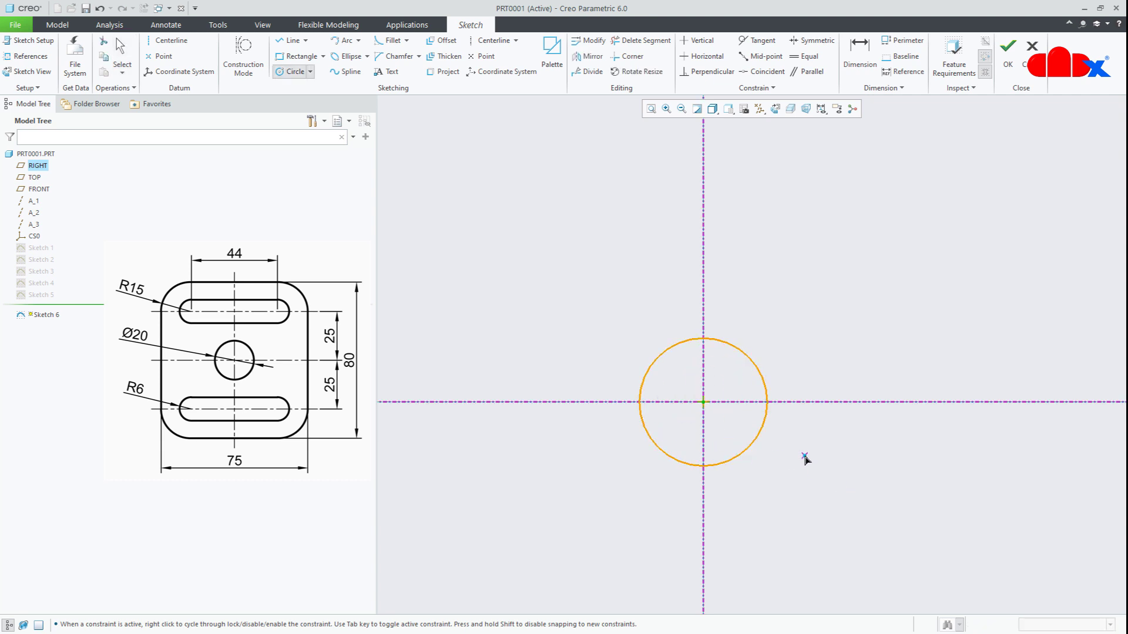
middle_click(805, 459)
double_click(620, 342)
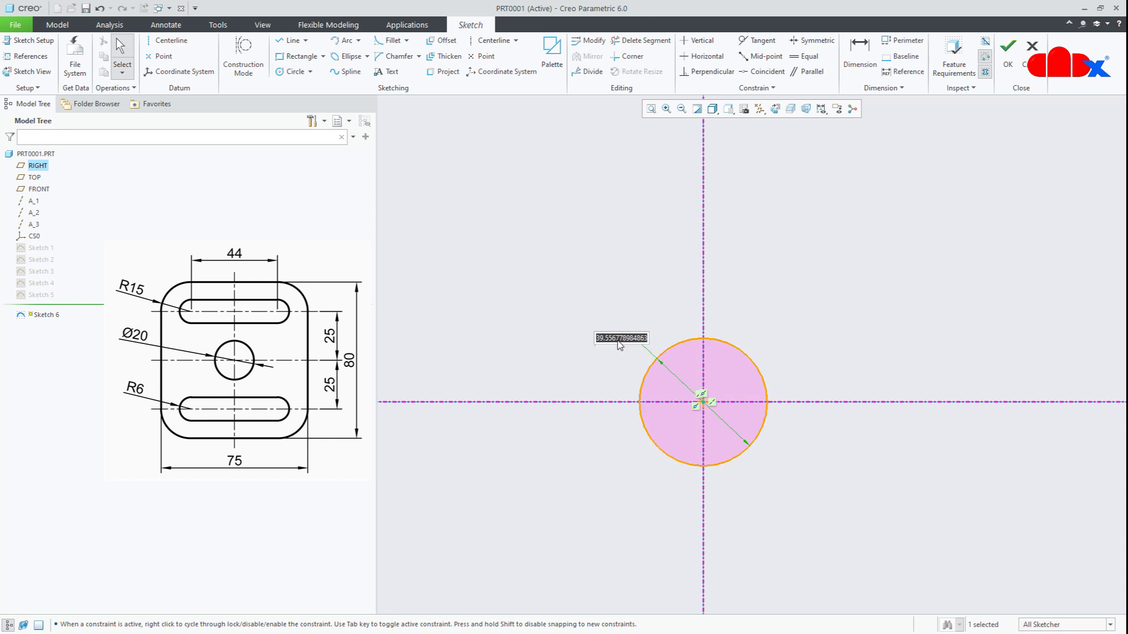
text(20)
key(Return)
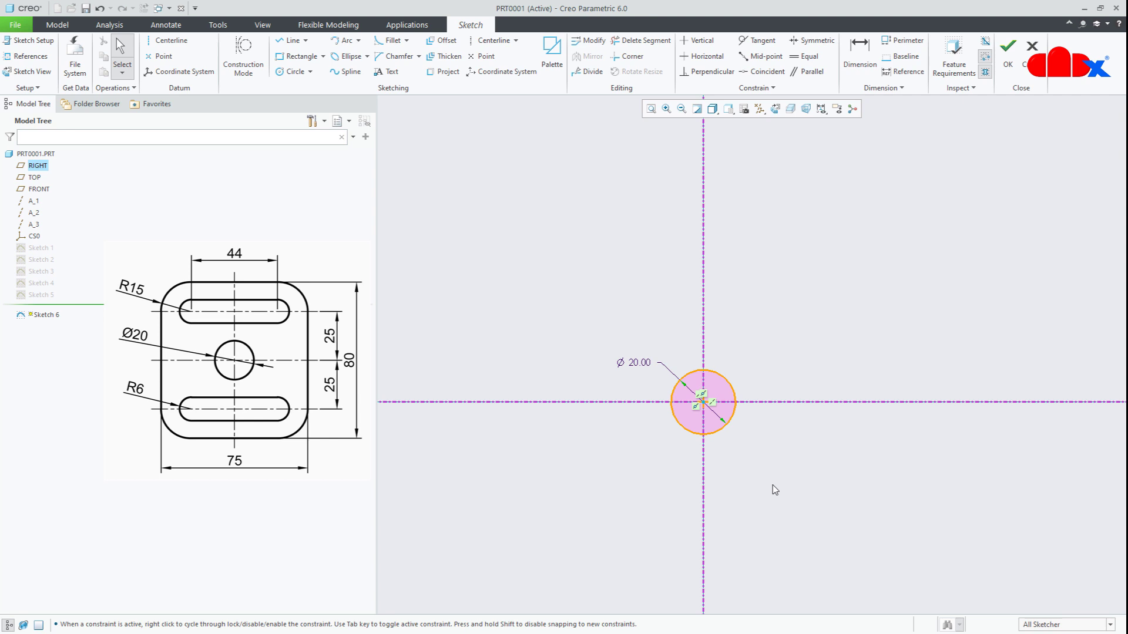
Draw a rectangle around the circle, symmetric about both centerlines, about 67 wide and 56 high
click(297, 56)
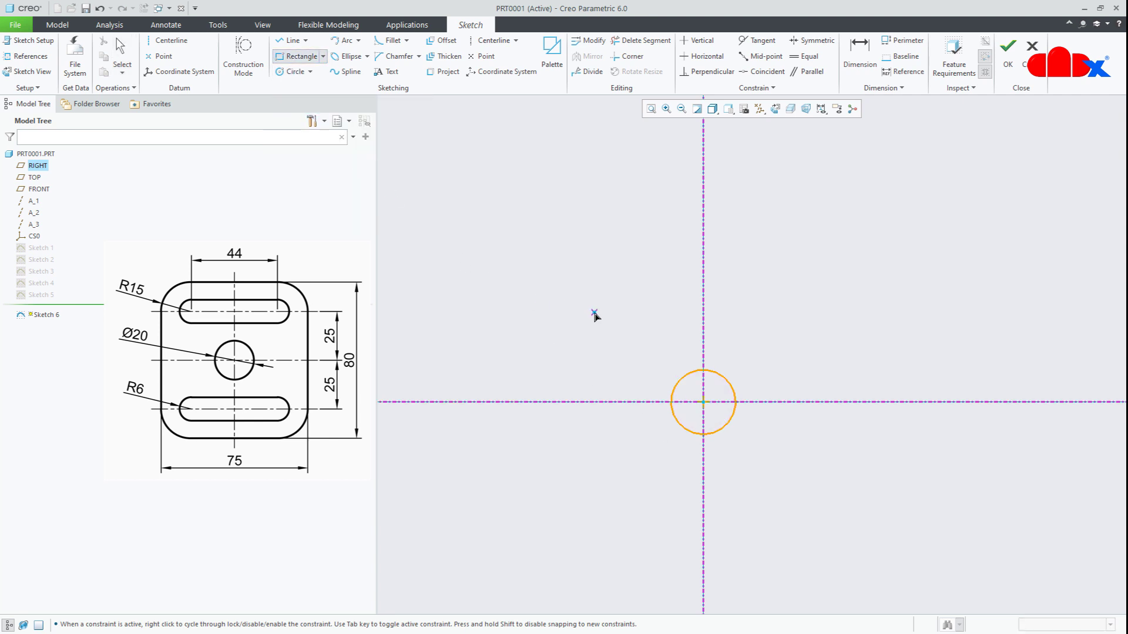
click(594, 313)
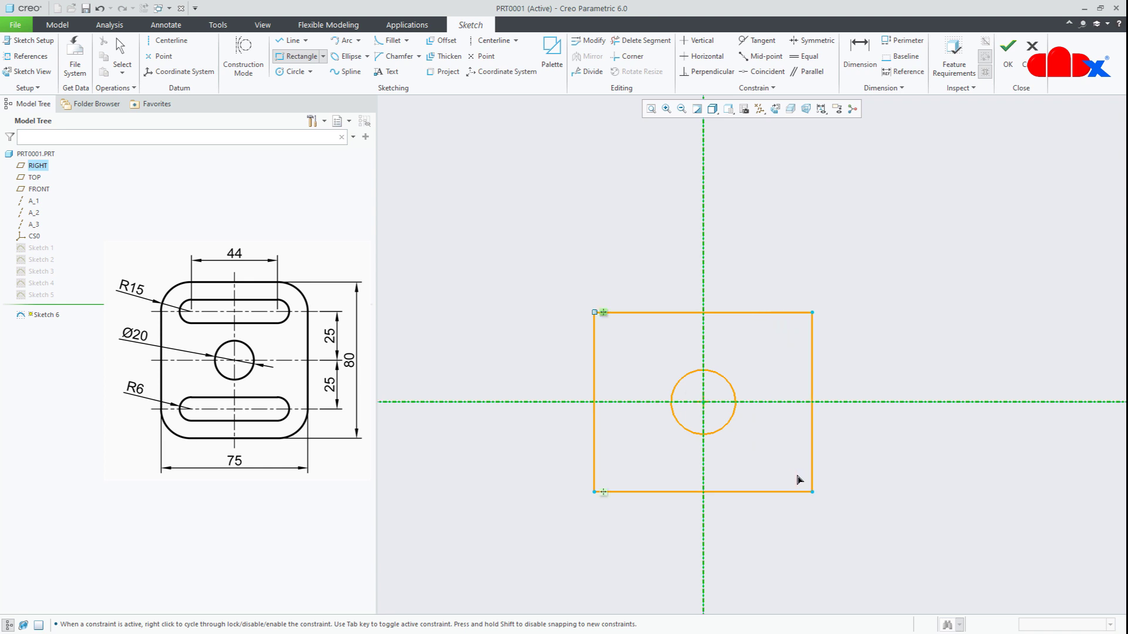
click(812, 491)
middle_click(924, 510)
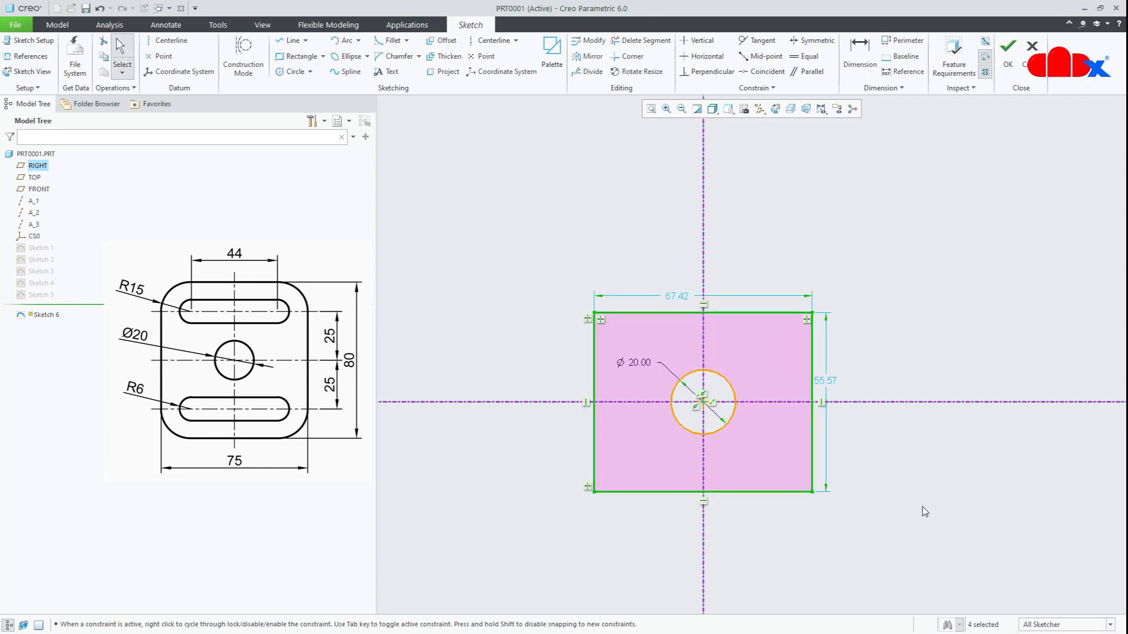
click(922, 506)
Fillet all four corners of the rectangle with radii of about 7 to 10
right_click(923, 506)
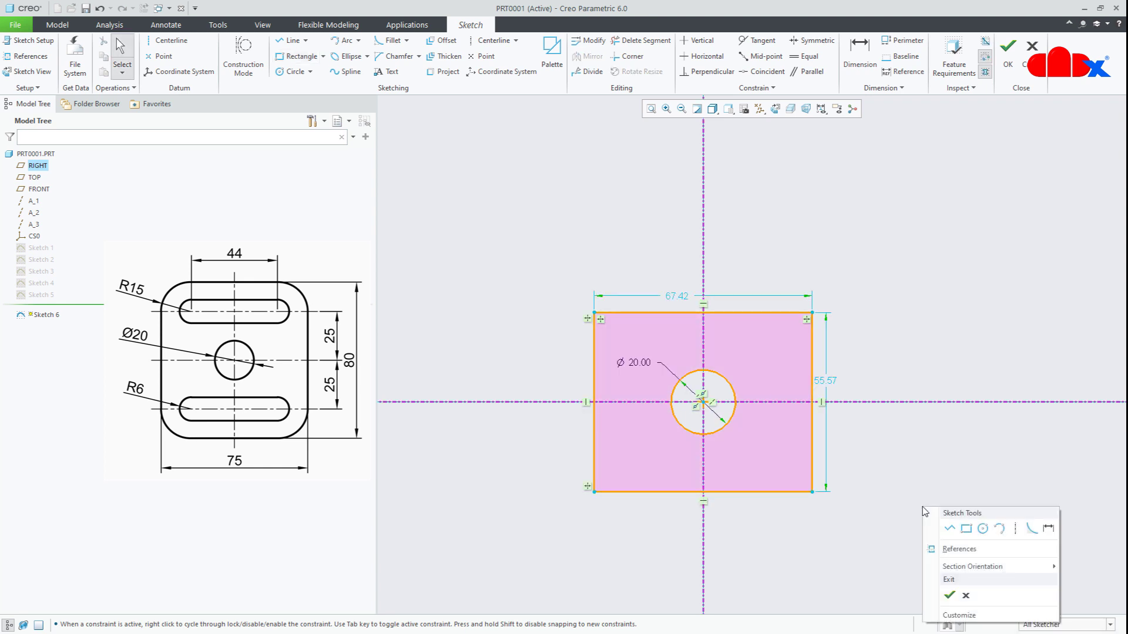
click(1032, 529)
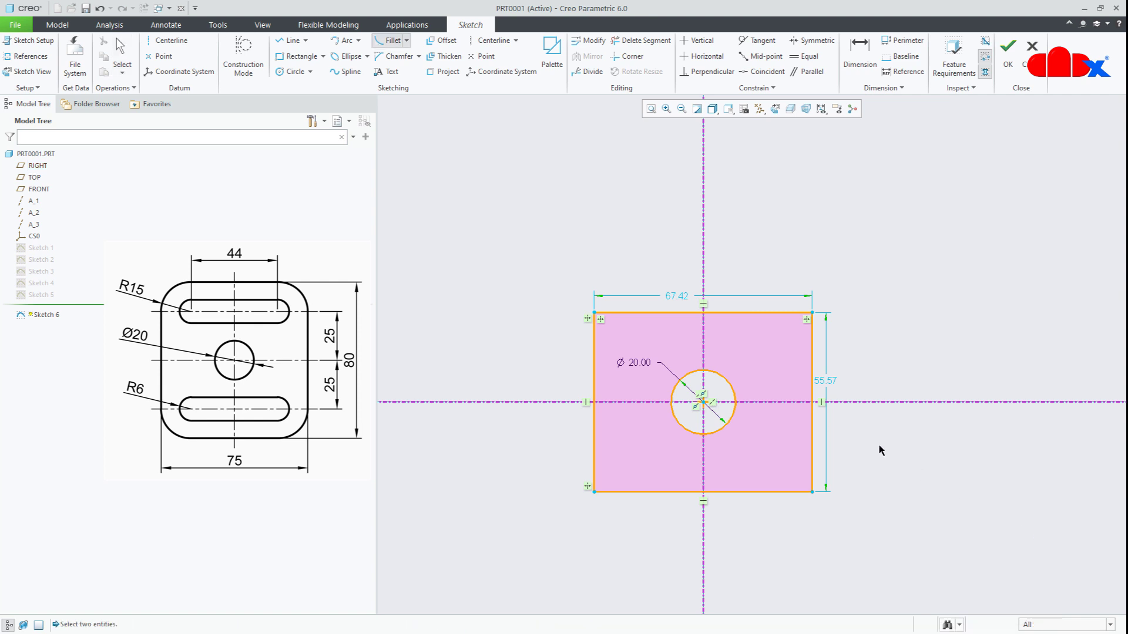
click(788, 313)
click(813, 336)
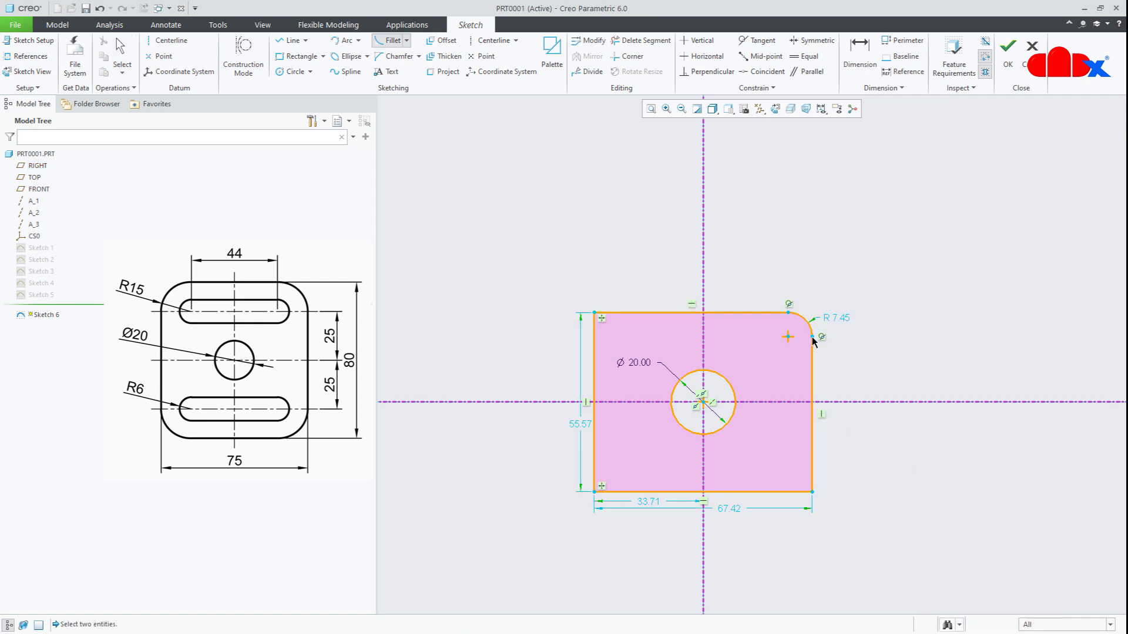
click(813, 470)
click(790, 491)
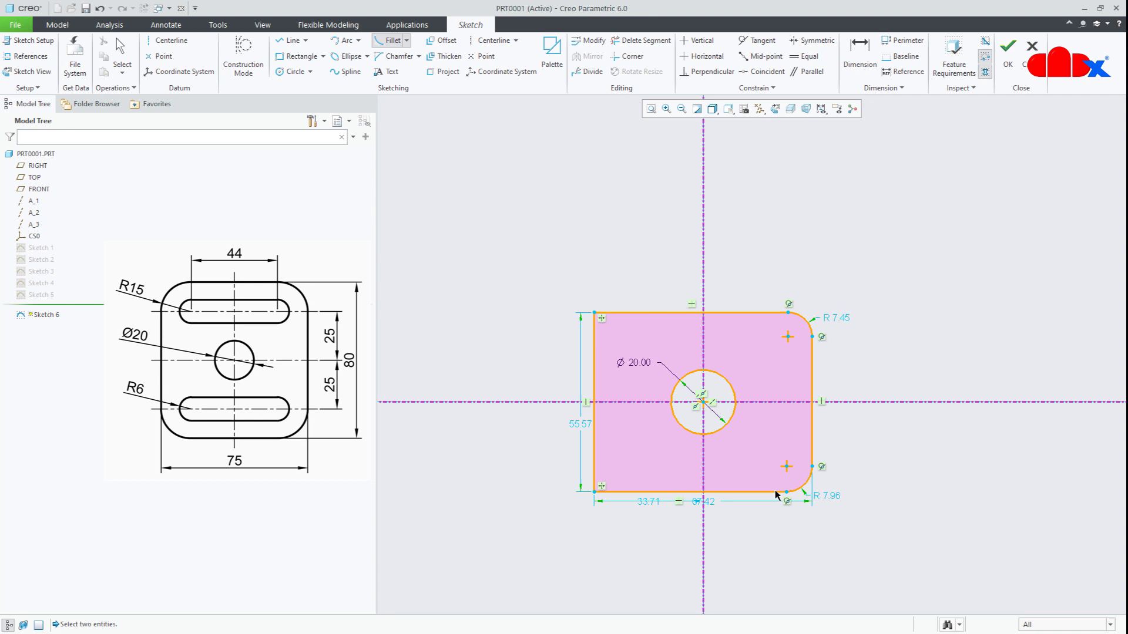
click(635, 493)
click(597, 459)
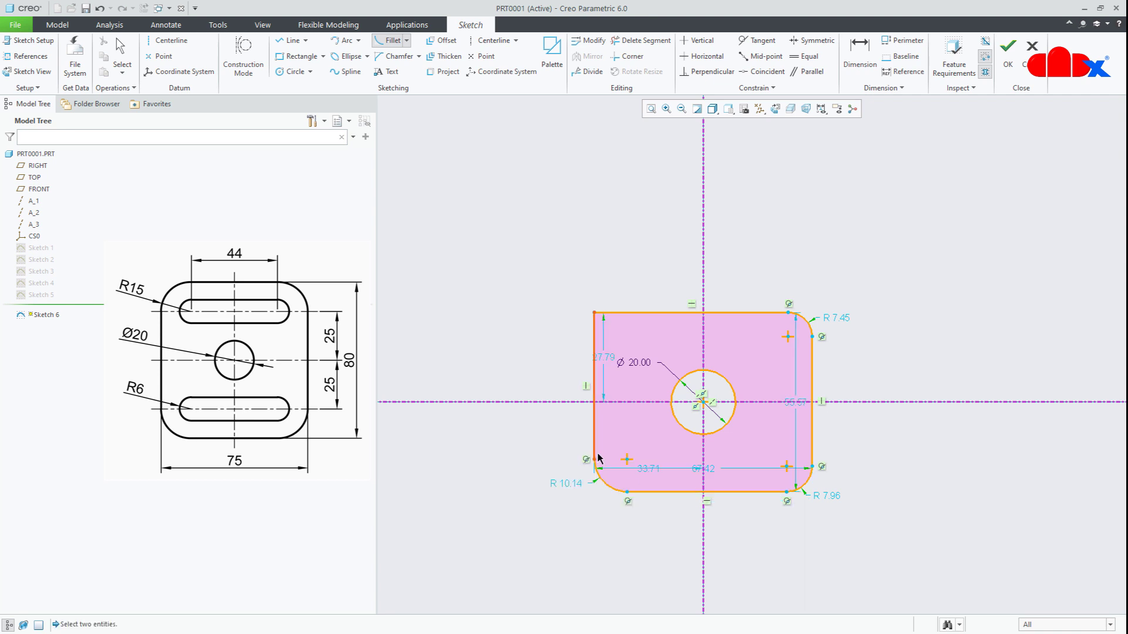
click(595, 343)
click(623, 313)
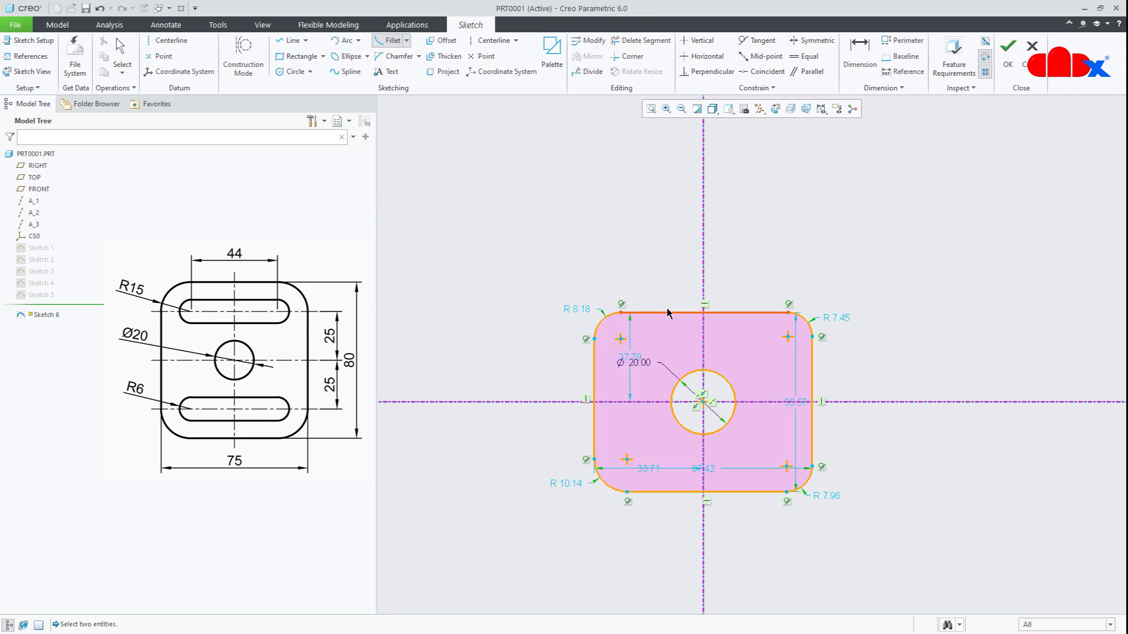
middle_click(682, 268)
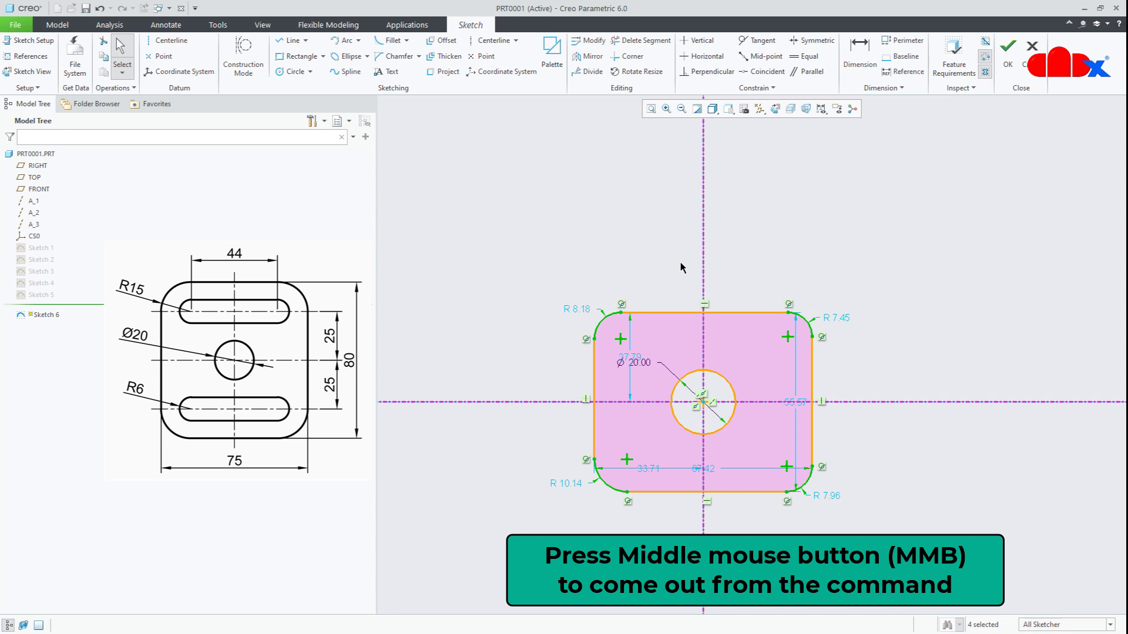
Apply an Equal constraint to the four corner fillets so they share one radius
right_click(681, 267)
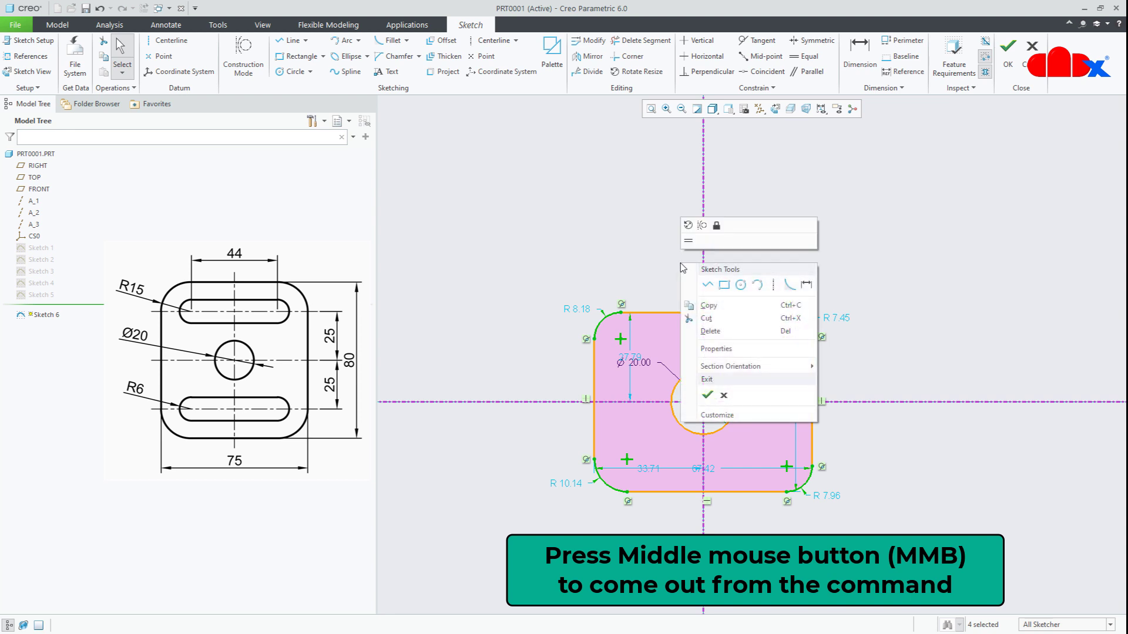
click(688, 241)
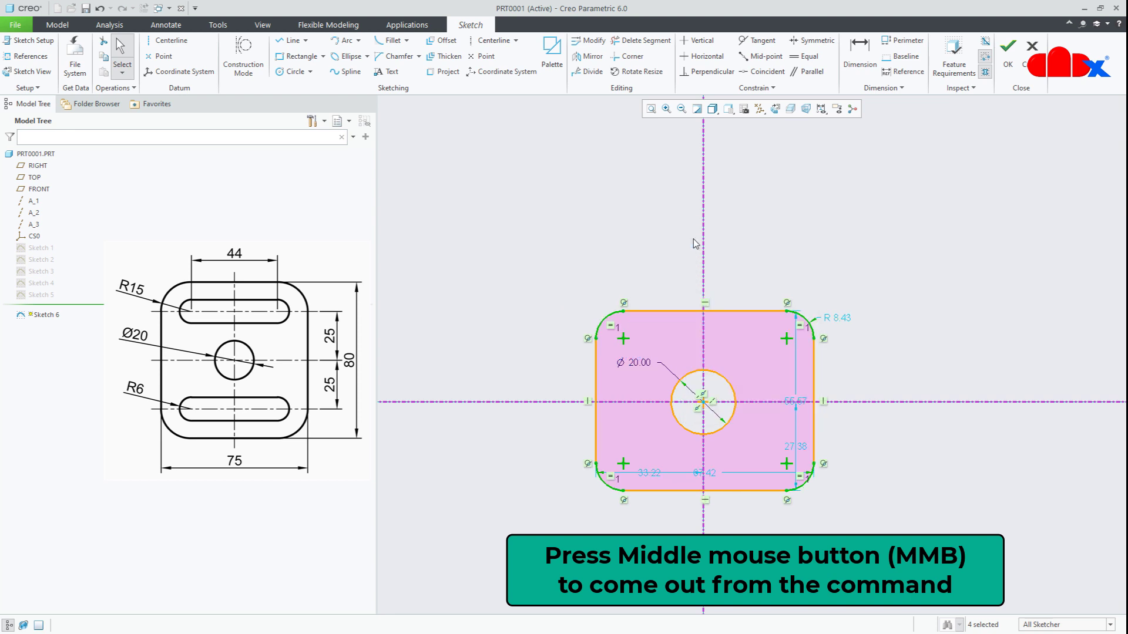
click(894, 334)
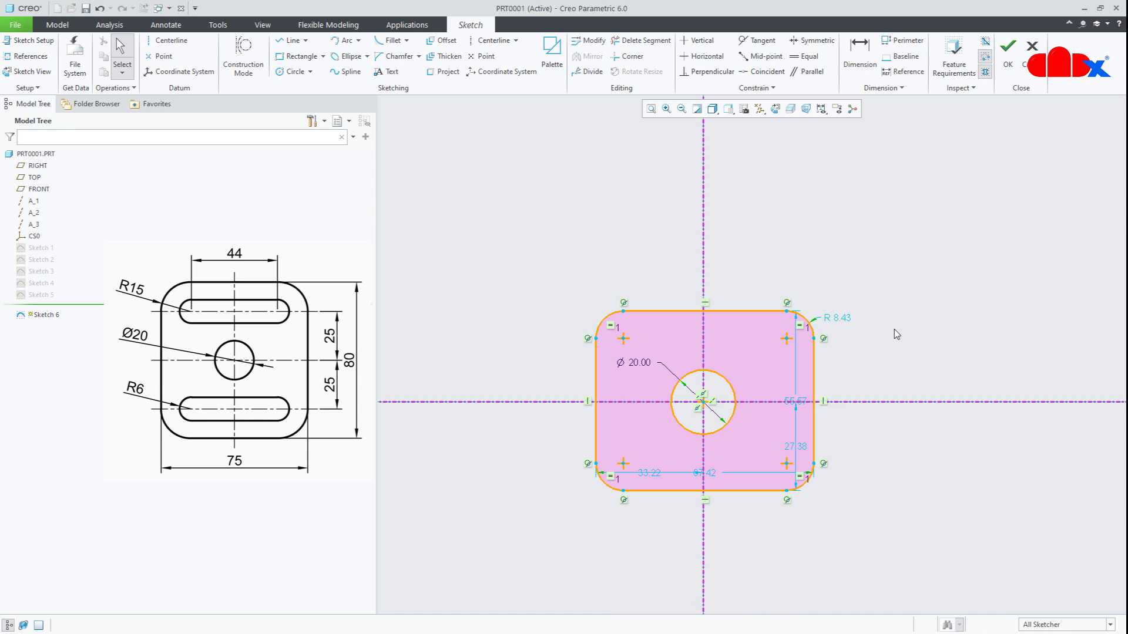
Make the upper corner fillets symmetric about the vertical centerline, starting from the upper-left fillet's endpoint on the top edge
click(811, 40)
click(639, 313)
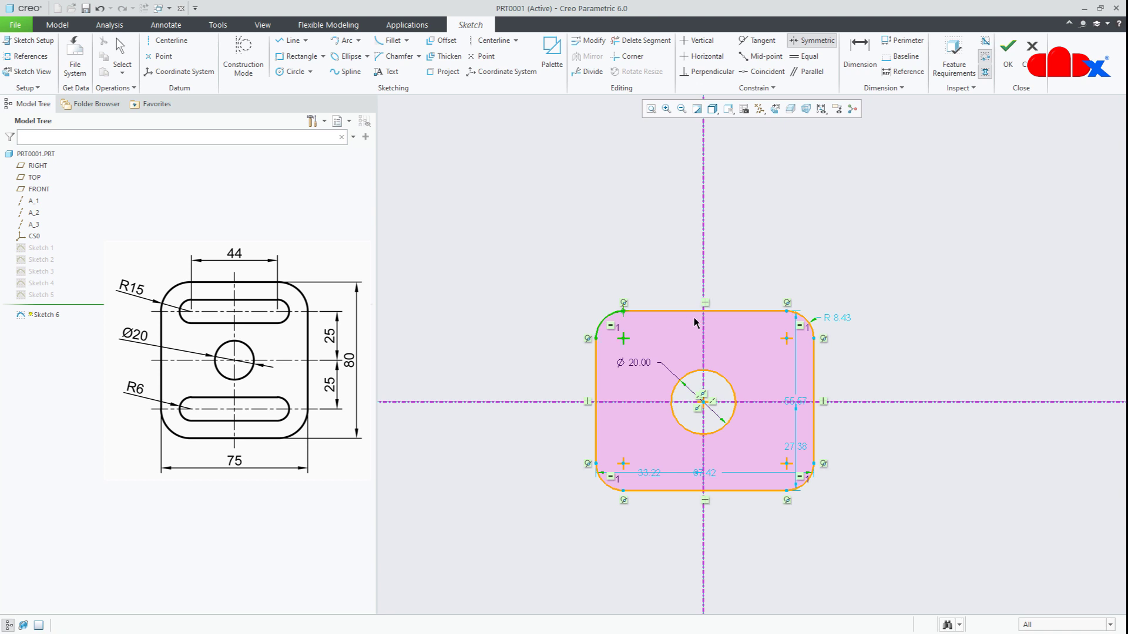
Constrain the rounded rectangle's corner vertices to be symmetric about the vertical and horizontal centerlines
click(803, 319)
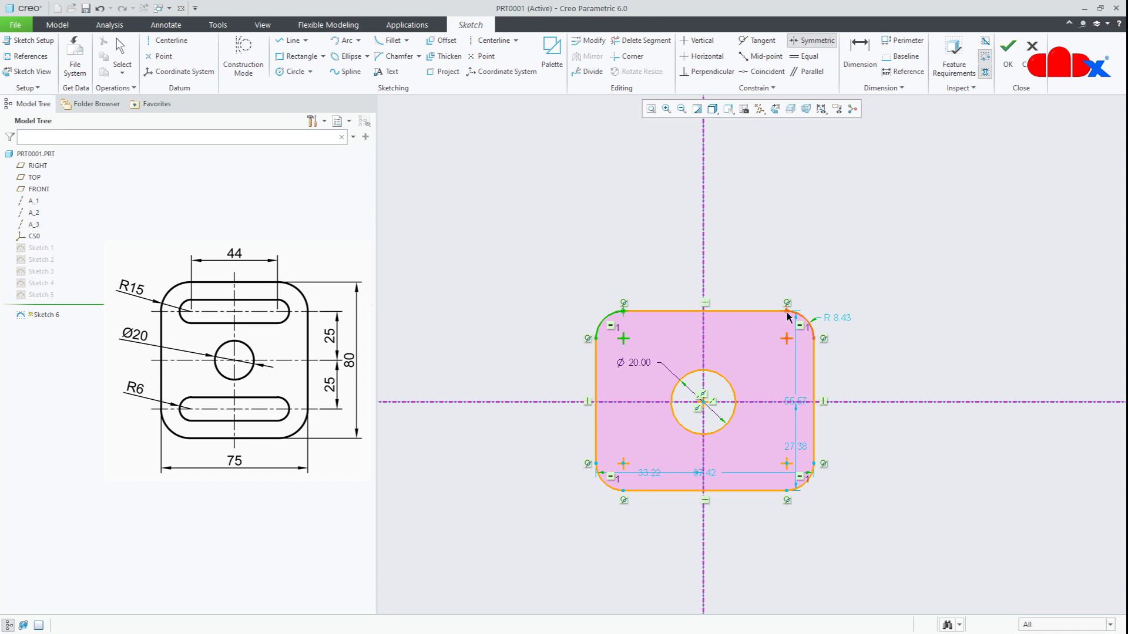
click(704, 286)
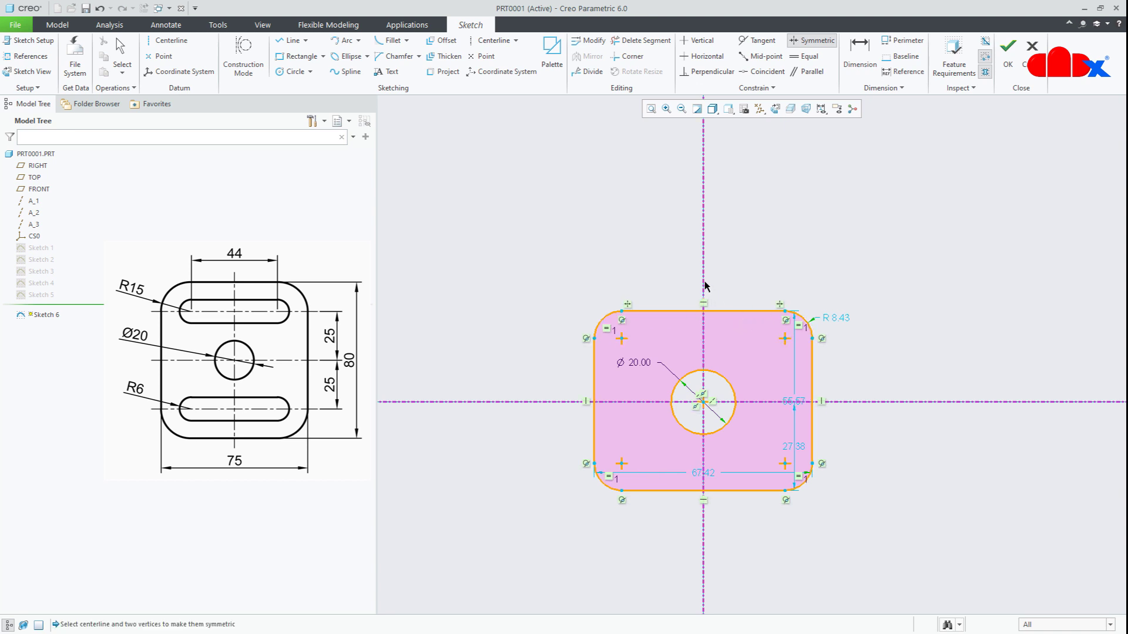
click(594, 341)
click(593, 466)
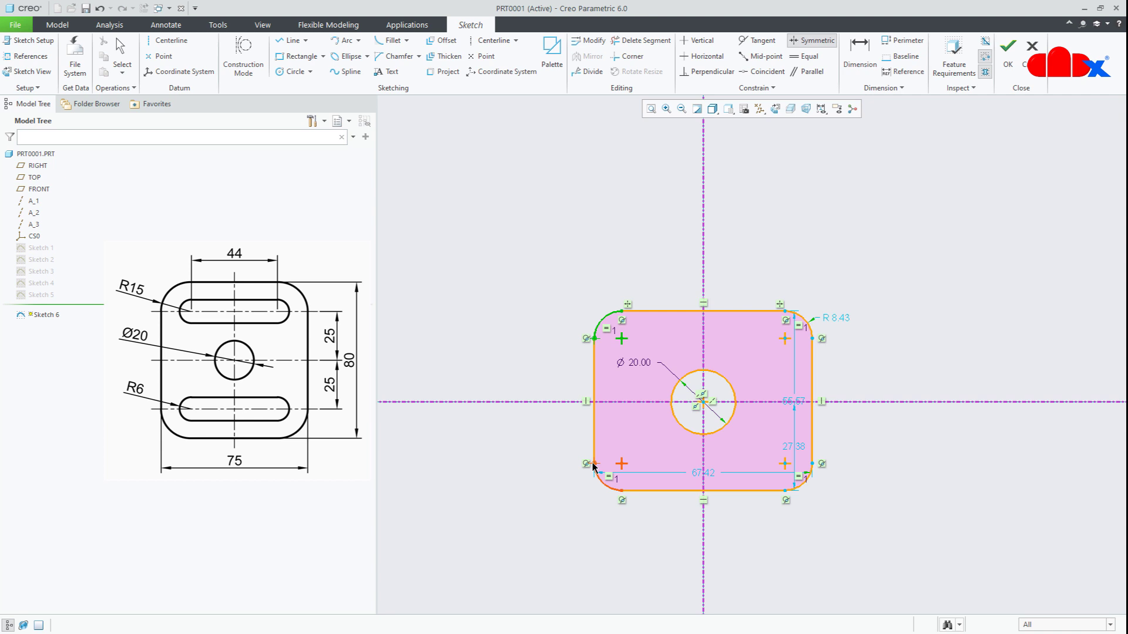
click(556, 403)
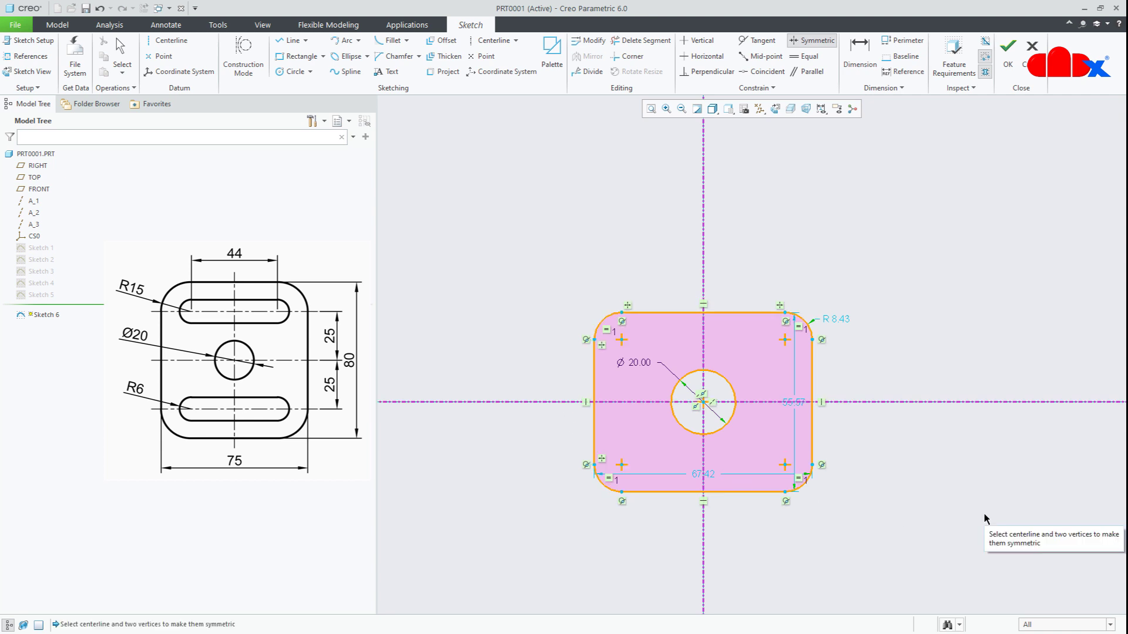
middle_click(709, 477)
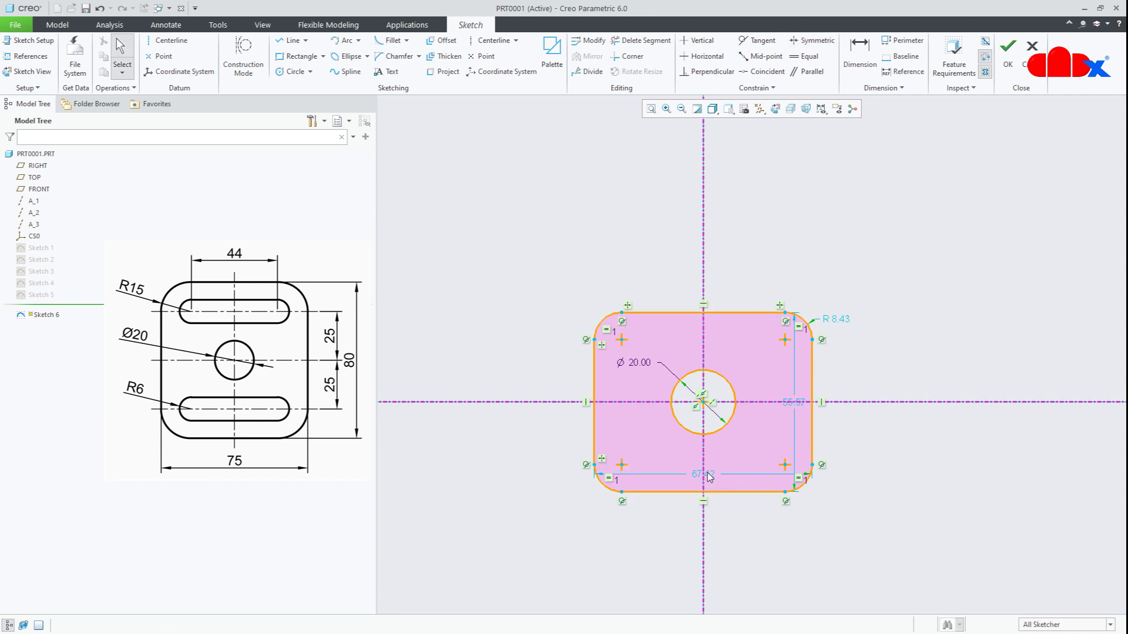
Set the rounded rectangle's overall width to 75 and its overall height to 80
double_click(709, 476)
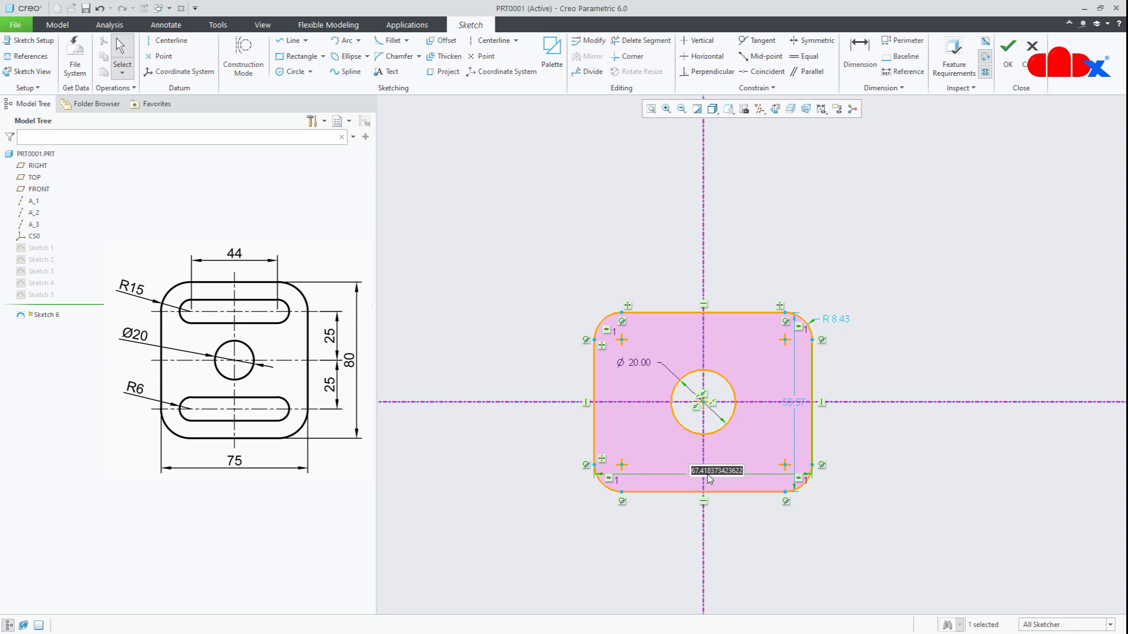
text(75)
key(Return)
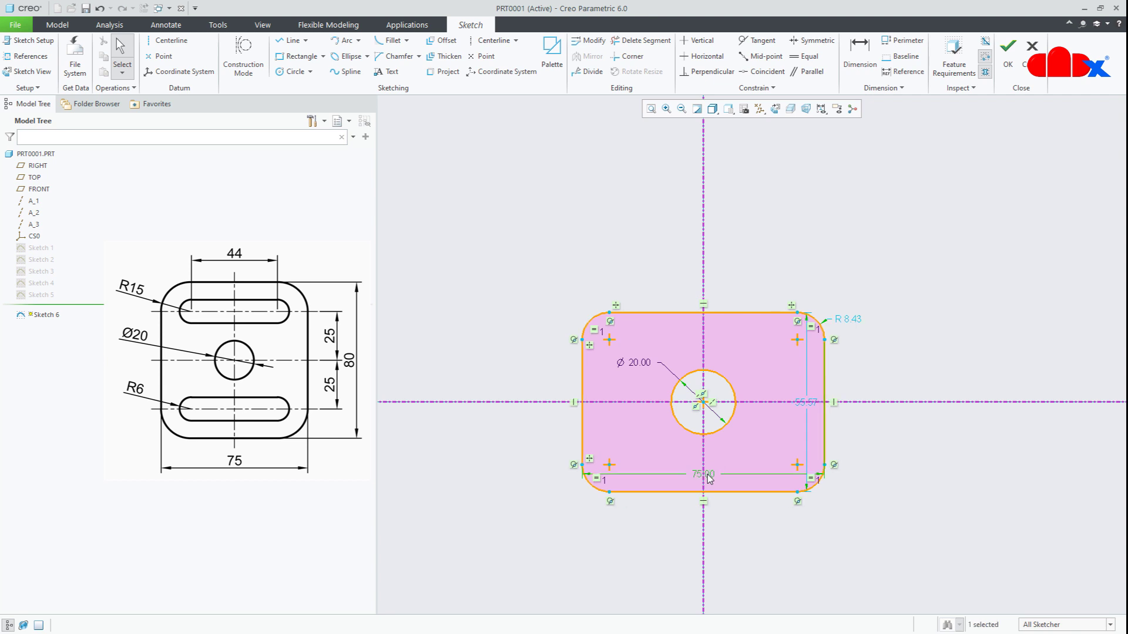
double_click(809, 402)
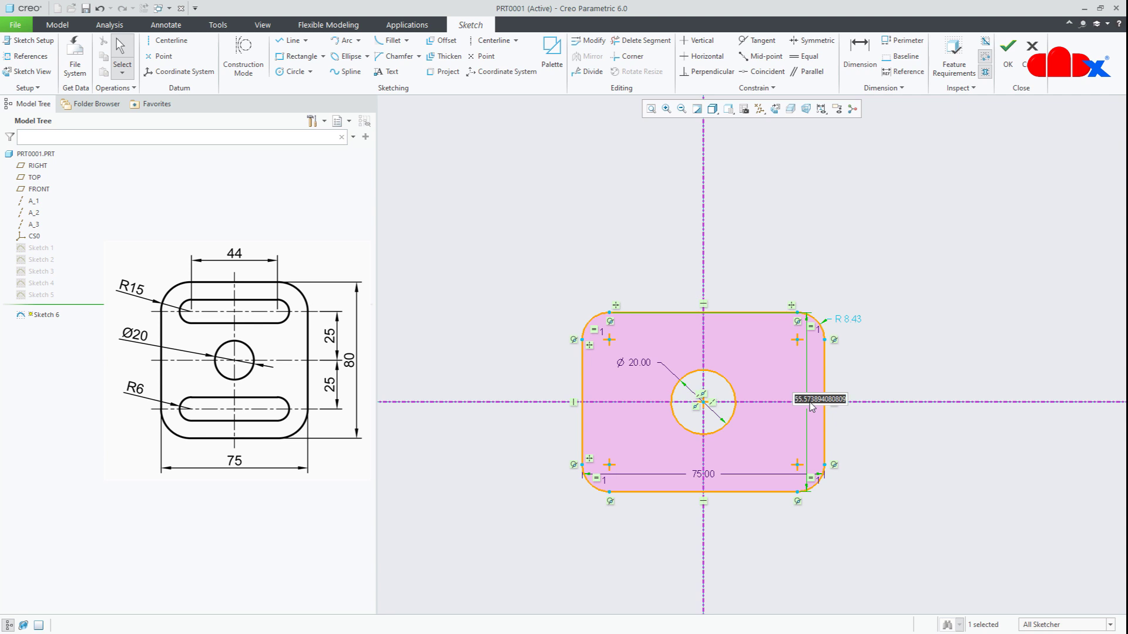
text(80)
key(Return)
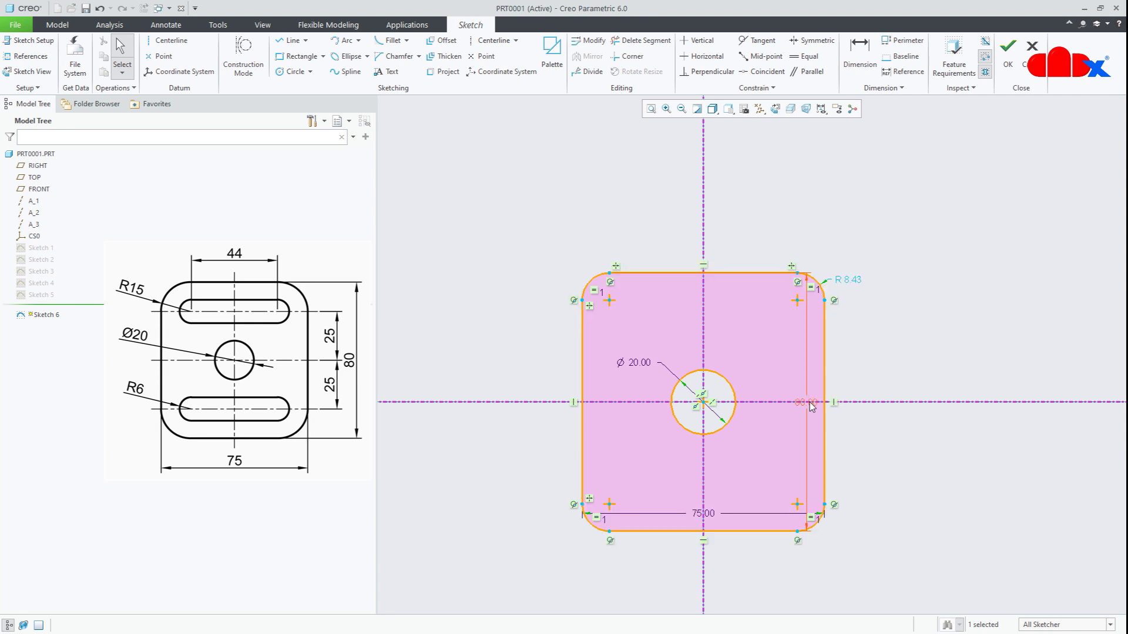
click(883, 460)
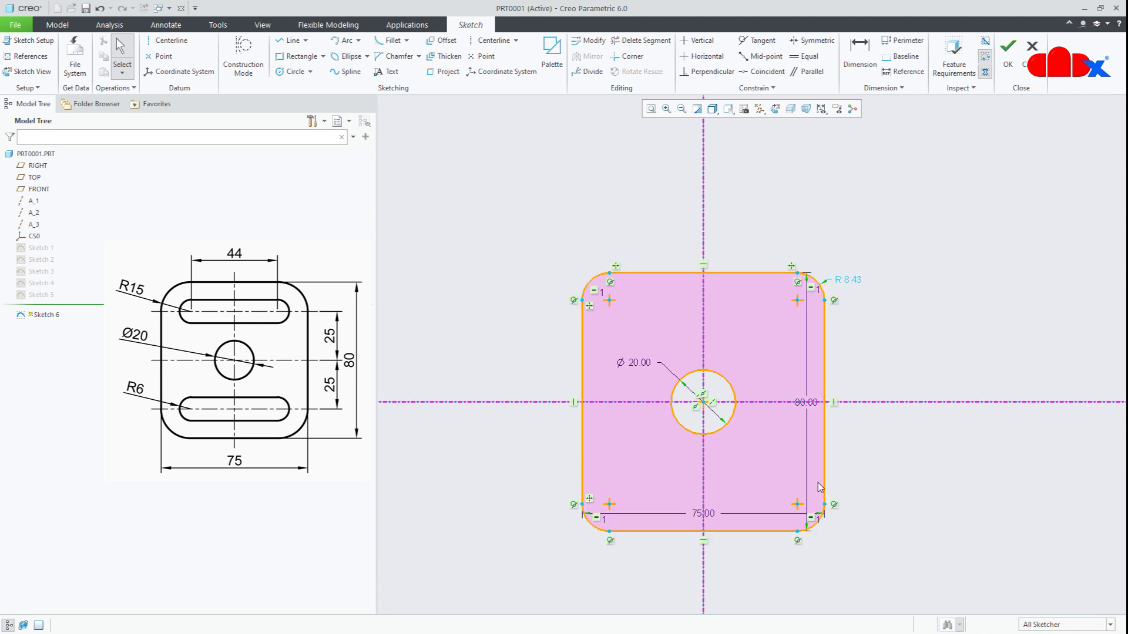
Move the rectangle's width and height dimensions outside the profile, below it and to its right
drag(696, 514, 692, 570)
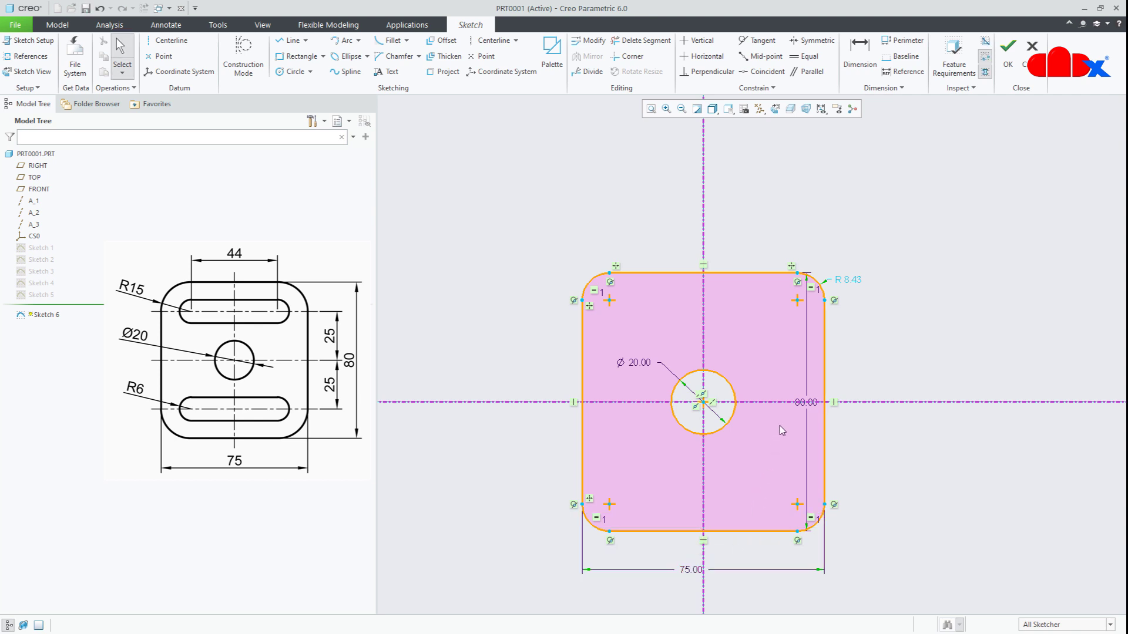
drag(806, 402, 843, 404)
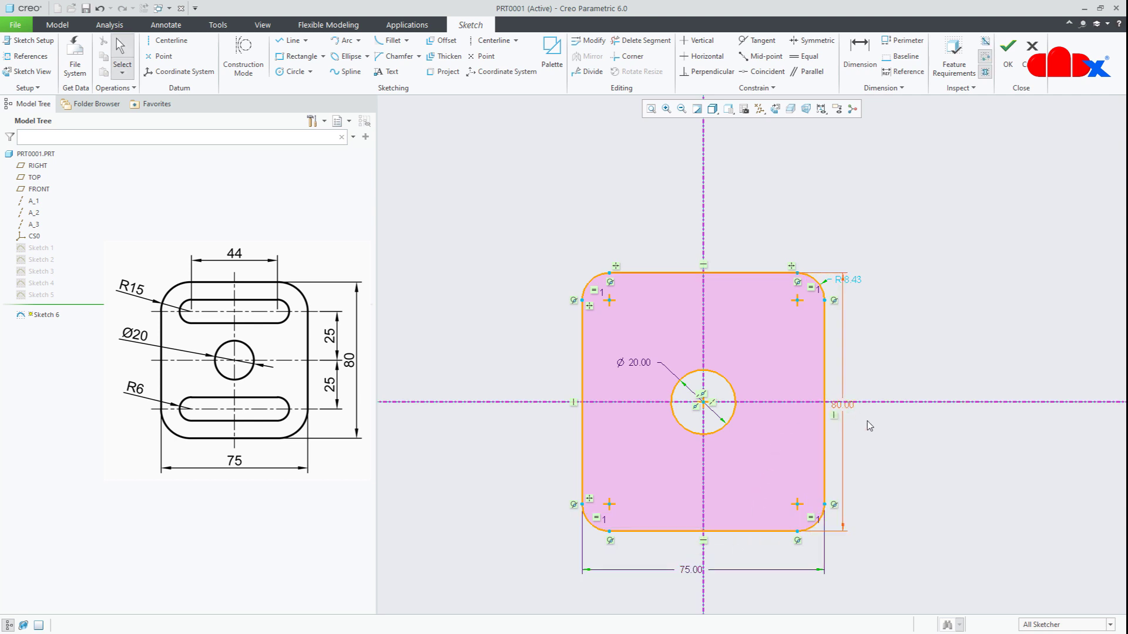
click(921, 461)
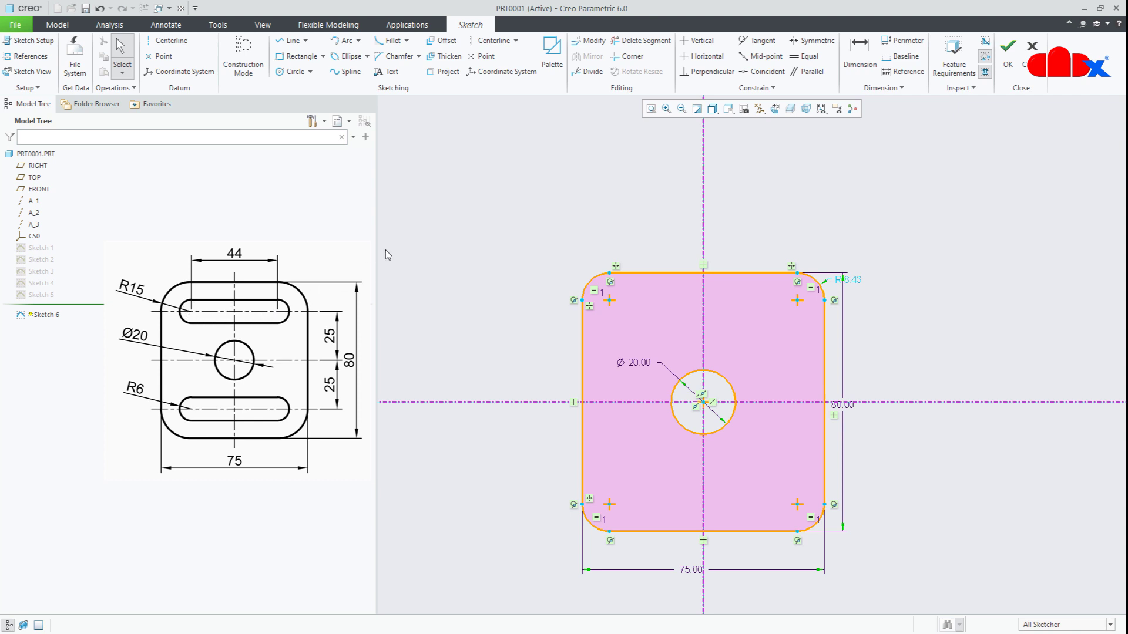
Insert a Racetrack shape from the sketcher palette and place it on the vertical centerline above the central circle
click(552, 59)
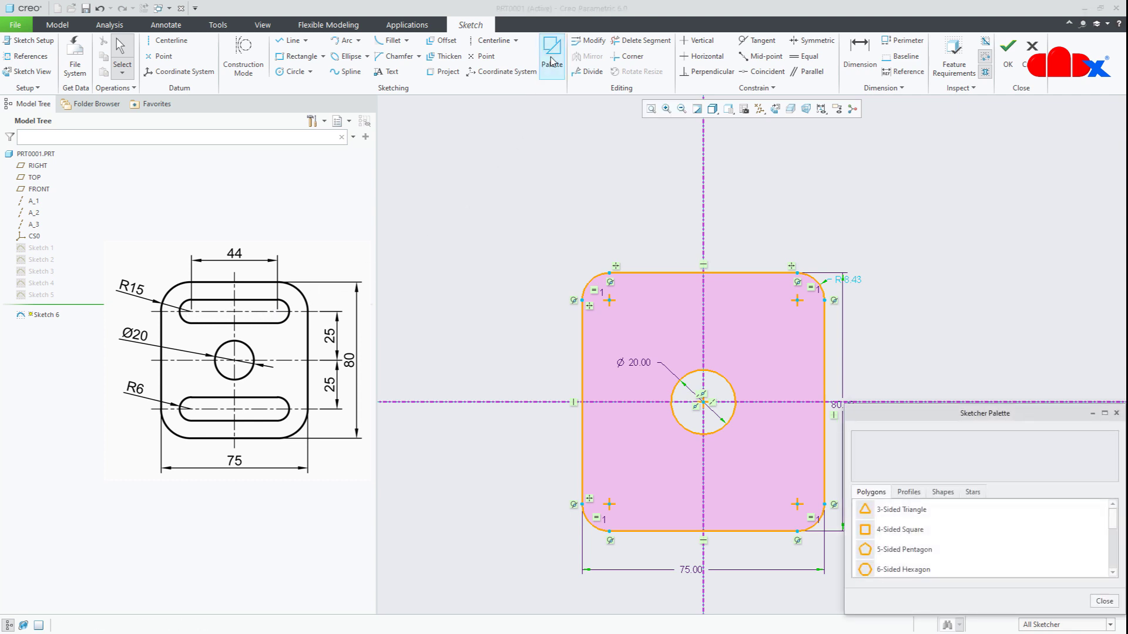
click(943, 493)
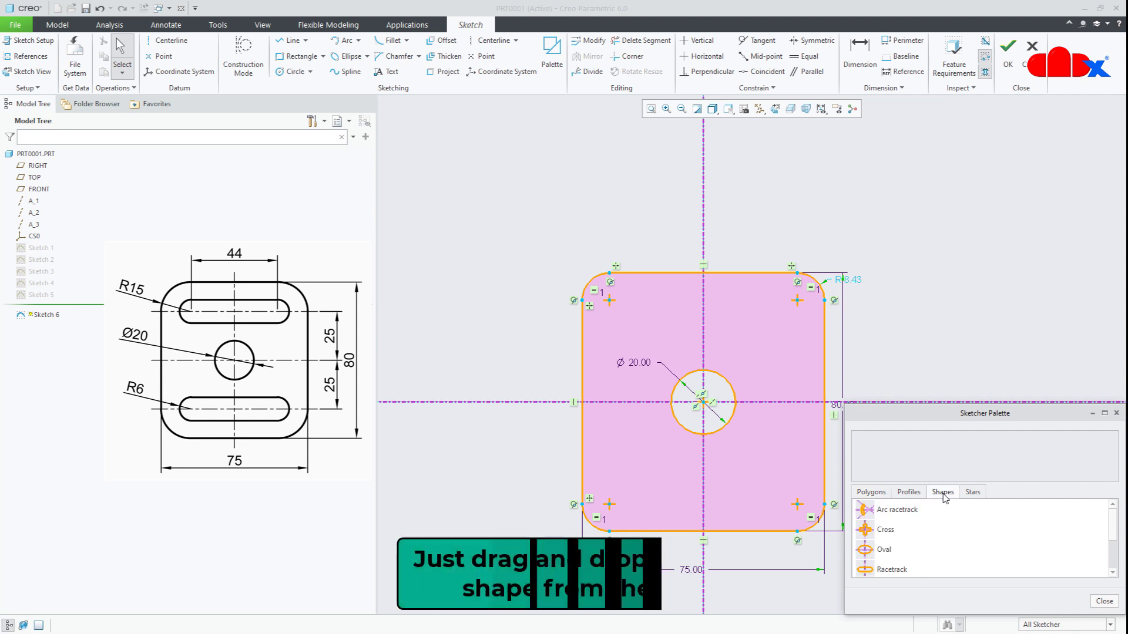
drag(894, 570, 921, 313)
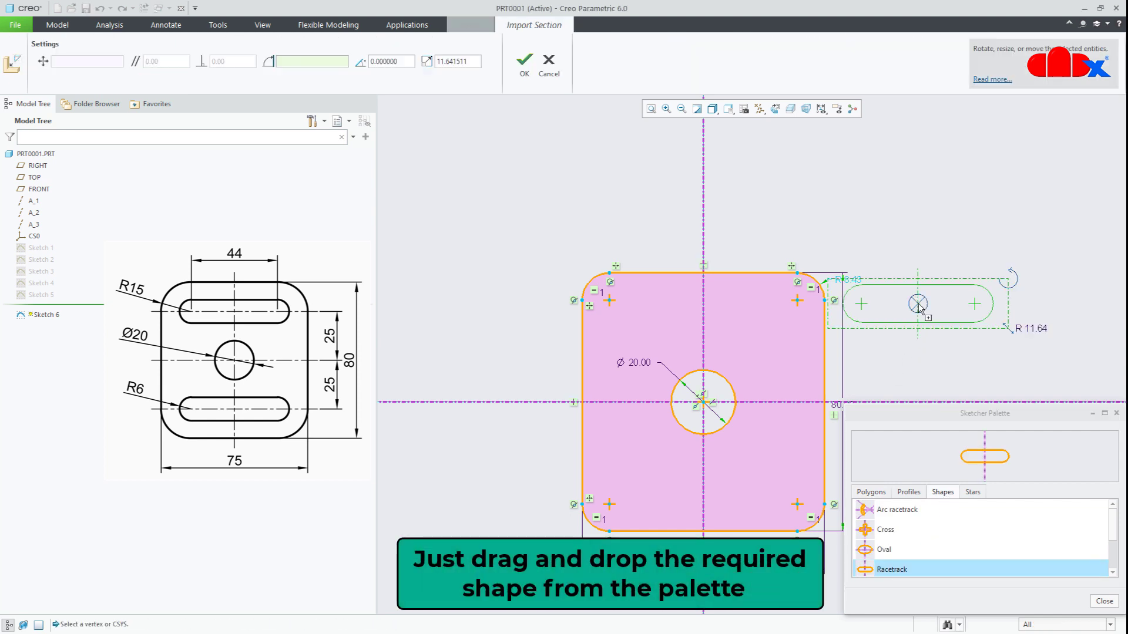
click(1104, 602)
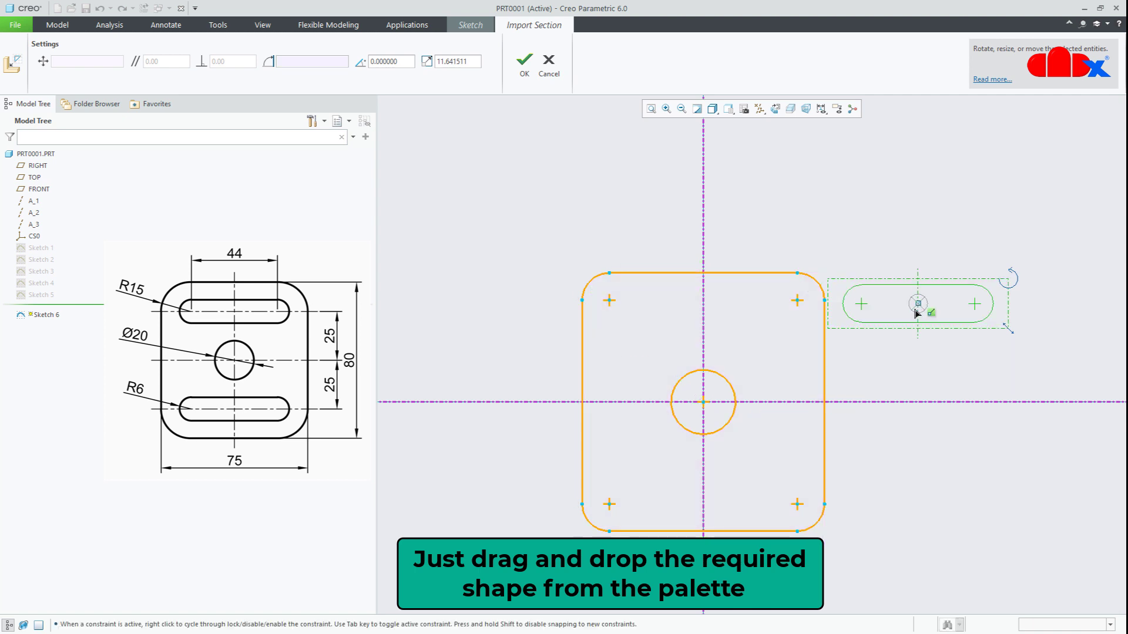
drag(918, 304, 714, 323)
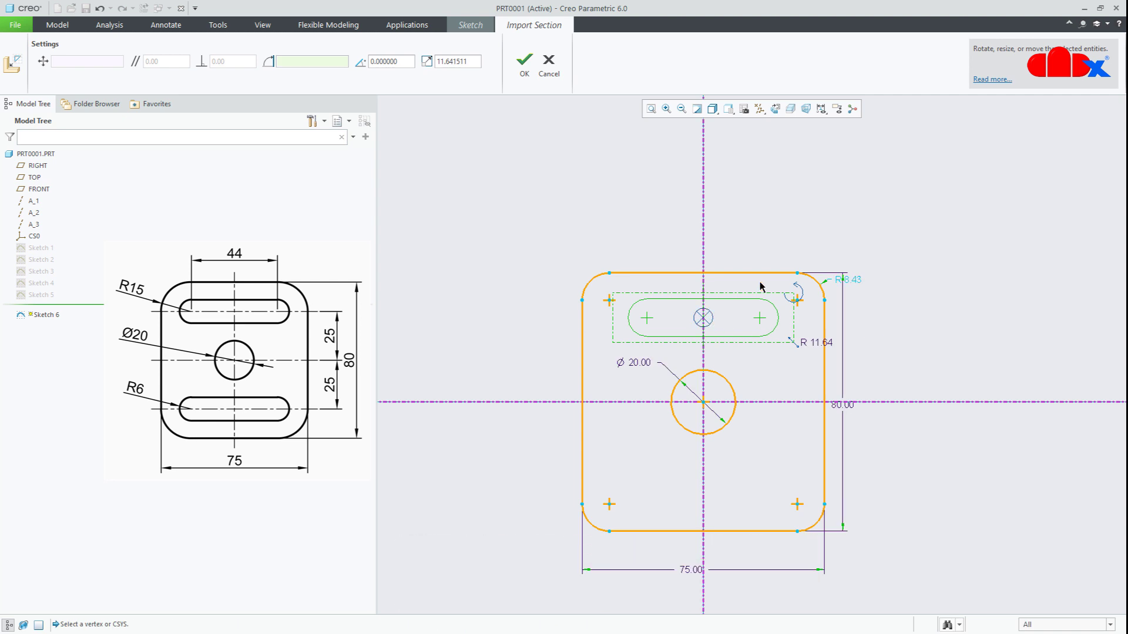
Set the imported racetrack's scaling factor to 10 and accept the placement
drag(475, 62, 421, 63)
text(10)
key(Return)
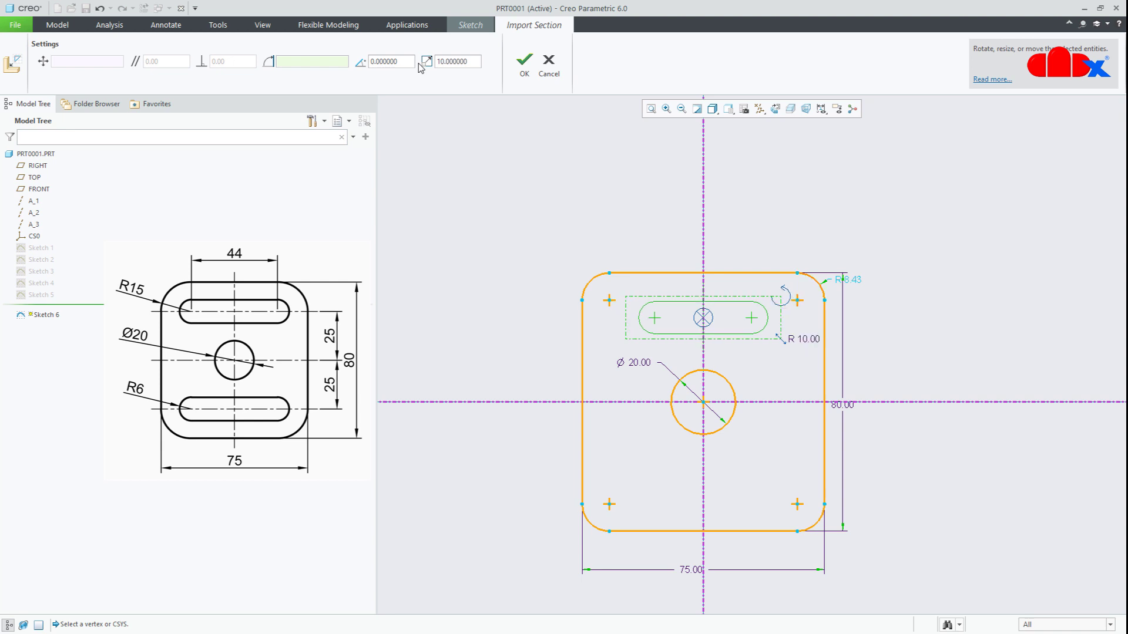
click(525, 63)
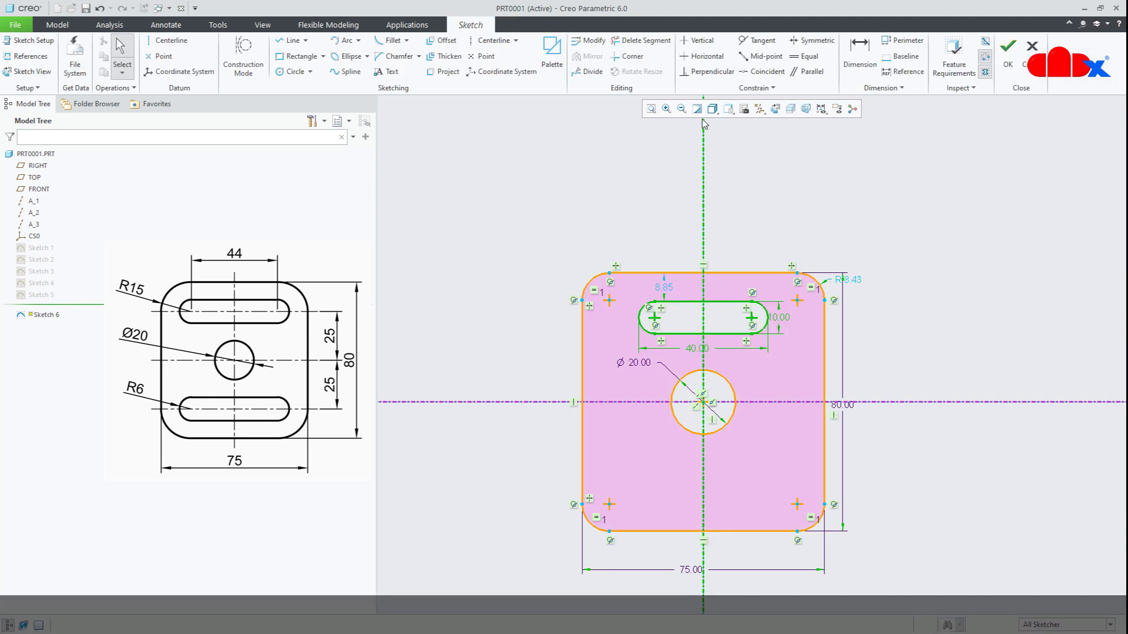
click(745, 217)
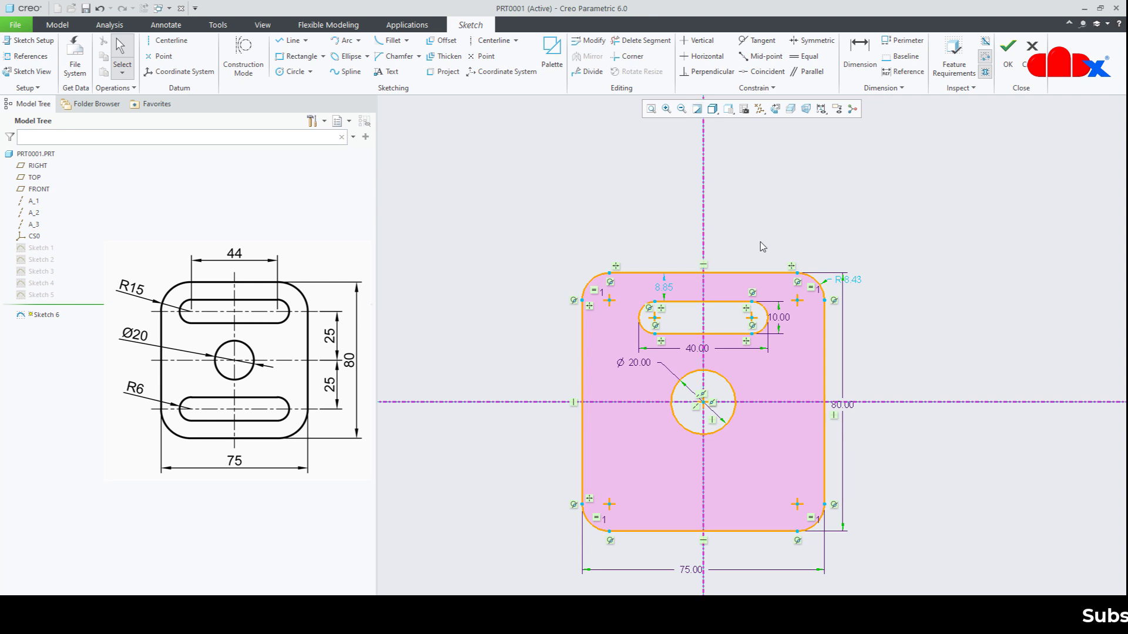
Mirror the upper racetrack slot about the horizontal centerline to create the lower slot
drag(629, 288, 782, 349)
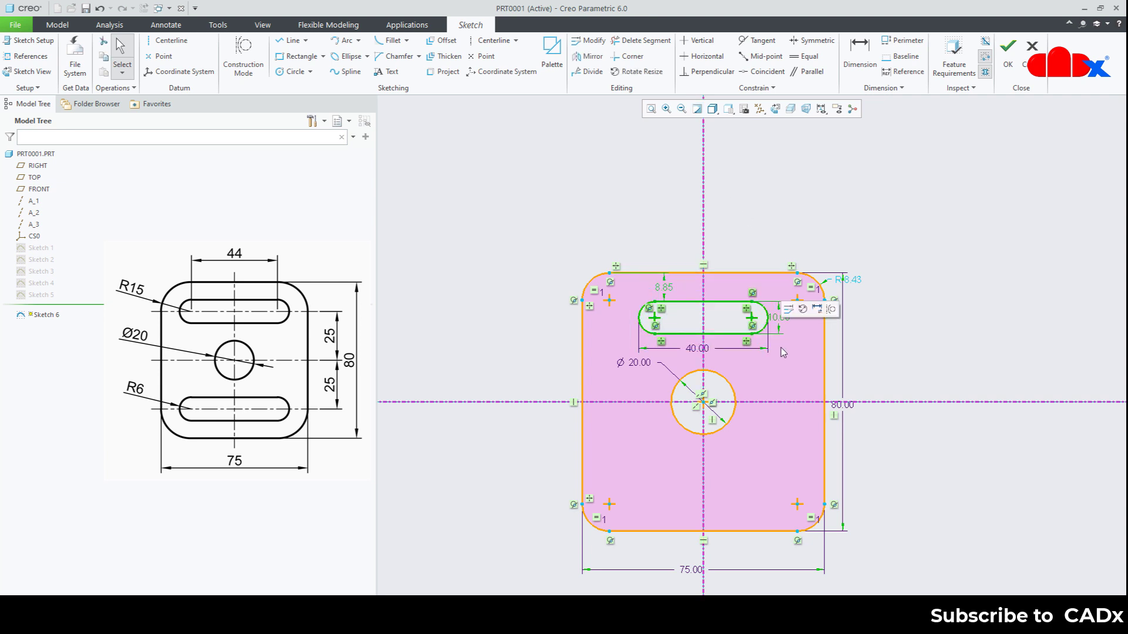
click(588, 55)
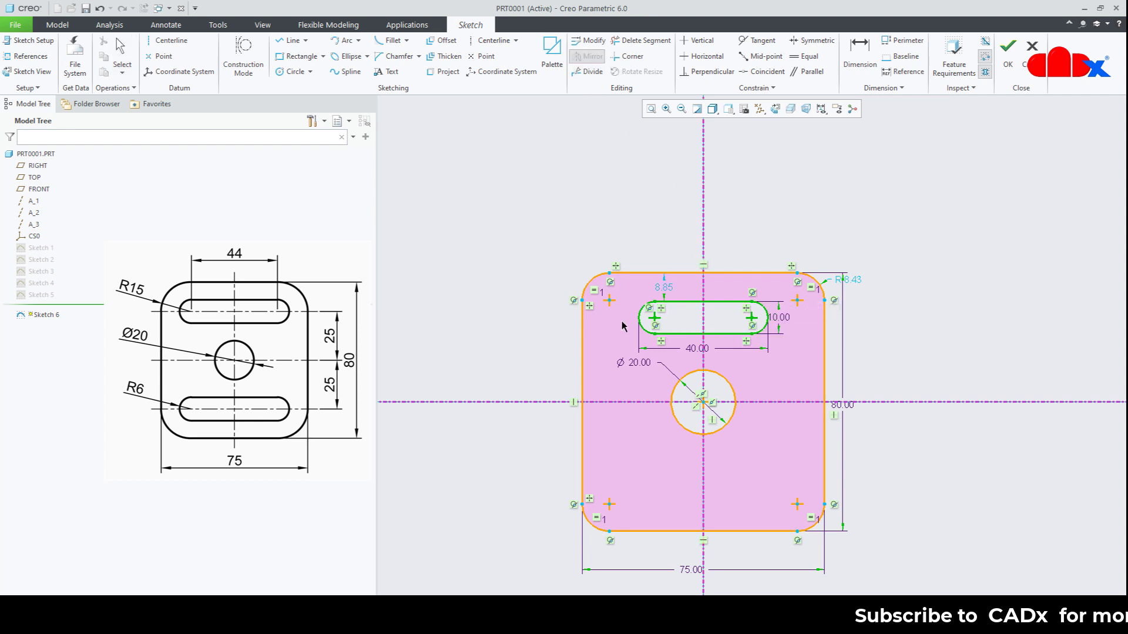
click(626, 403)
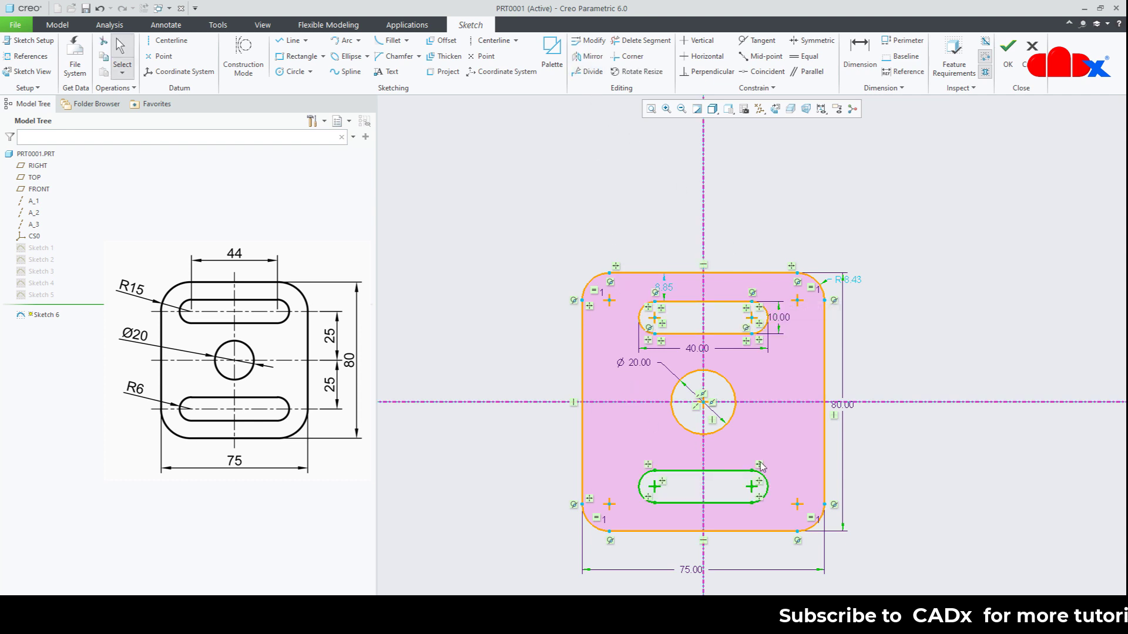
click(942, 516)
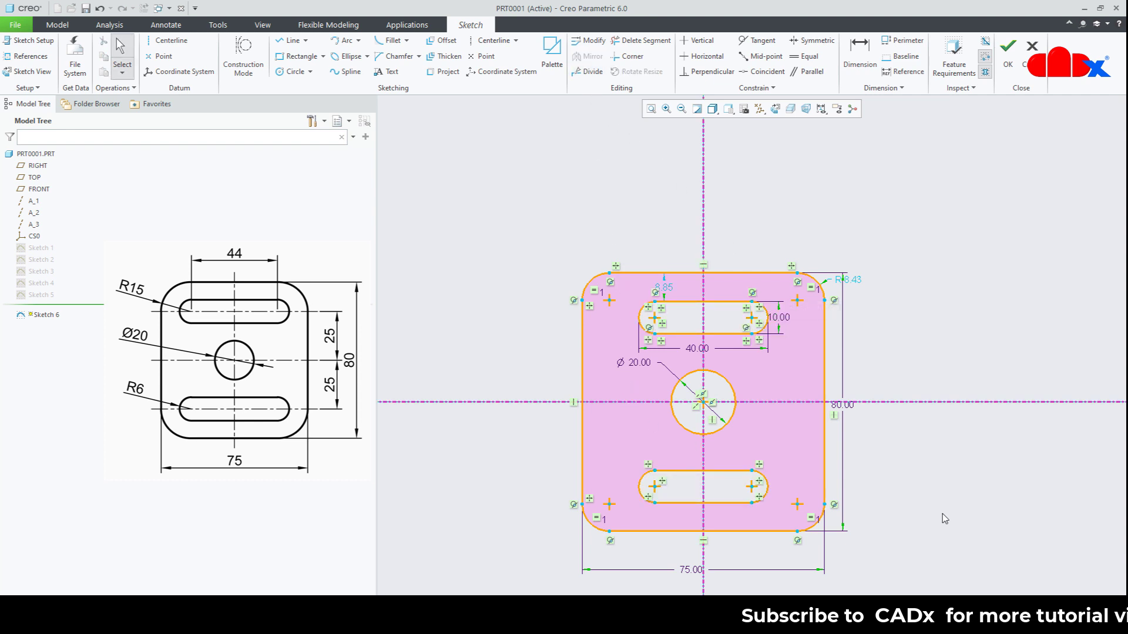
Dimension the upper slot's right arc centre from the horizontal centerline and set the distance to 25
click(861, 60)
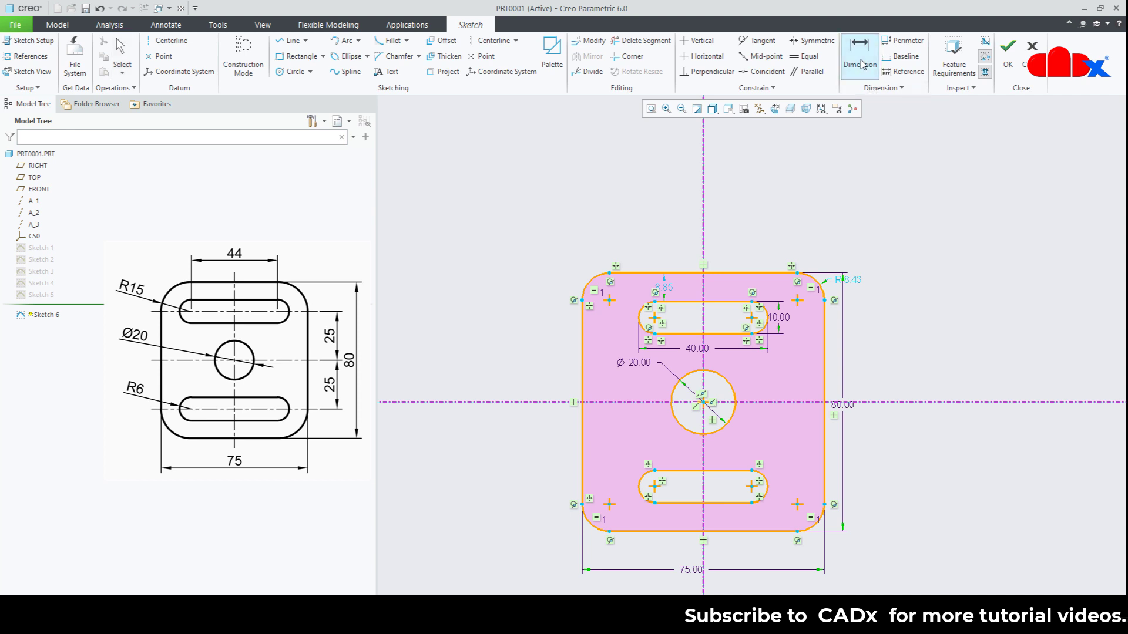
click(805, 403)
click(765, 318)
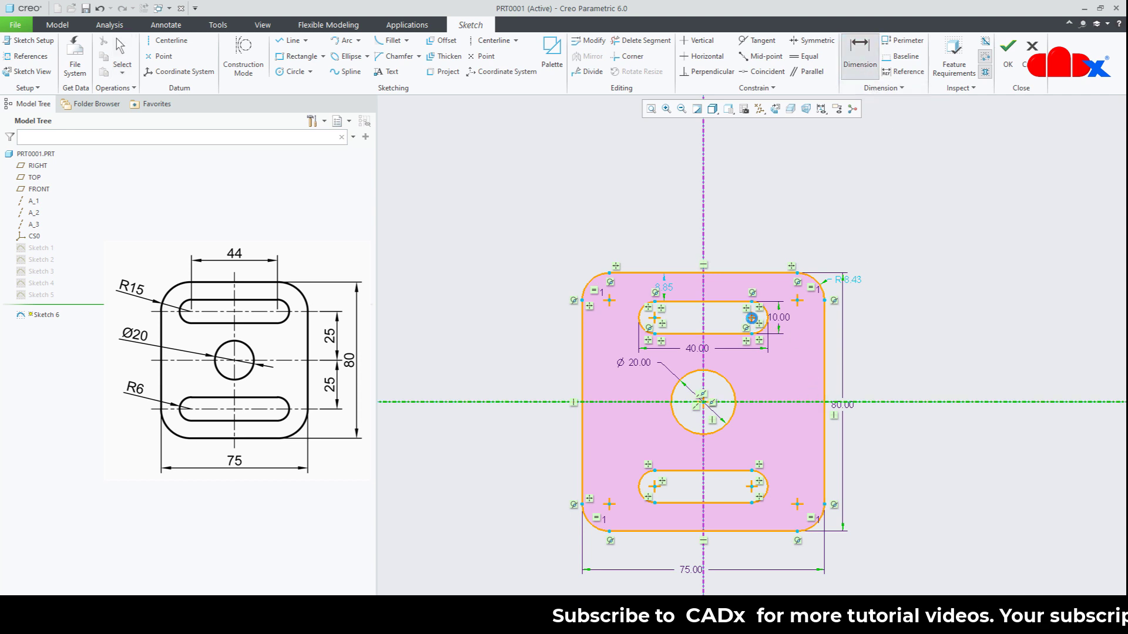
middle_click(834, 343)
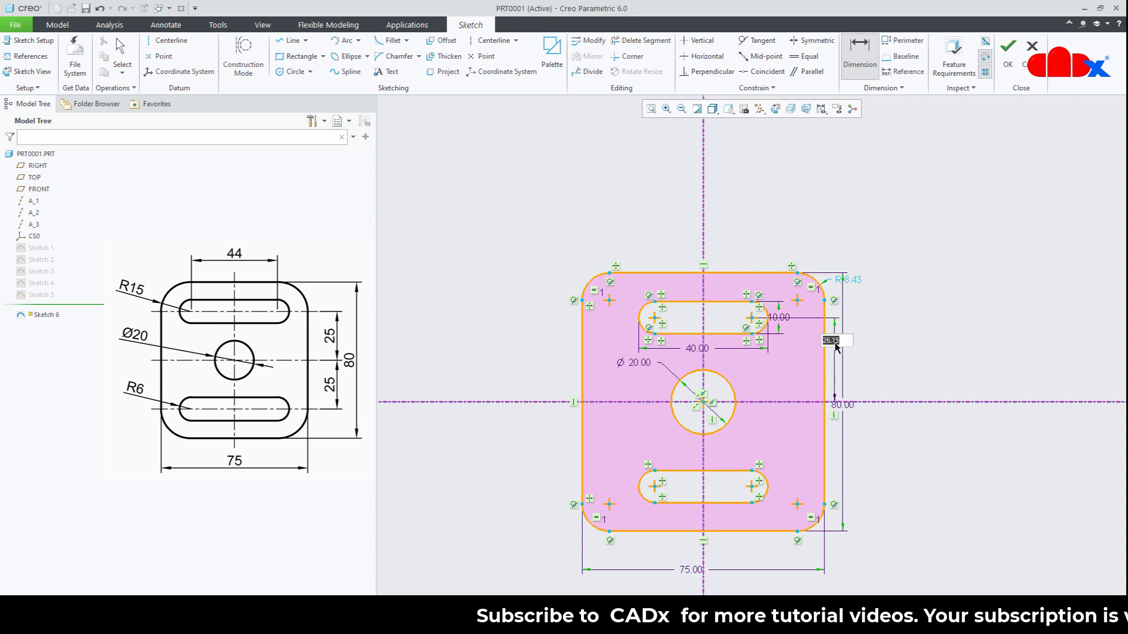
text(25)
key(Return)
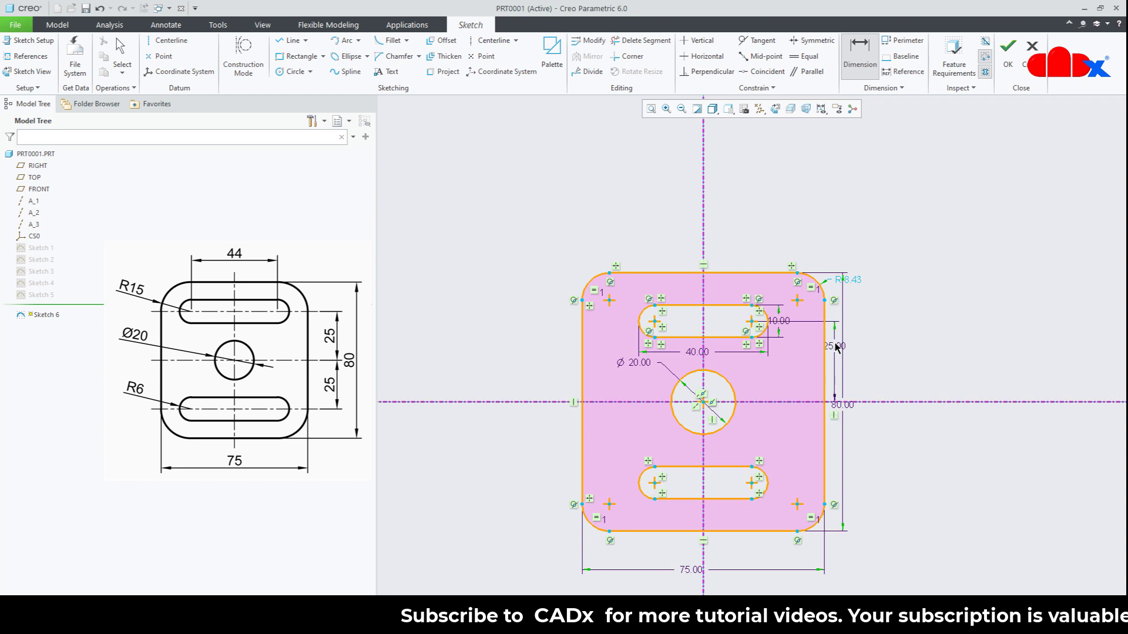
Try to dimension the lower slot's right arc centre from the horizontal centerline, and delete the redundant dimension
click(822, 403)
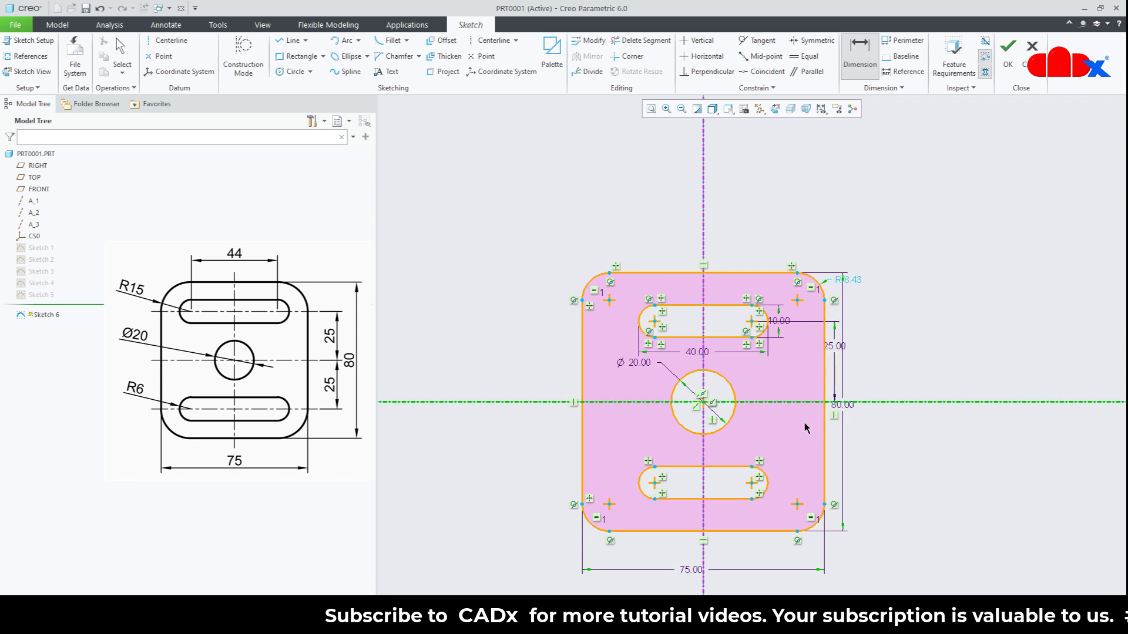
click(753, 486)
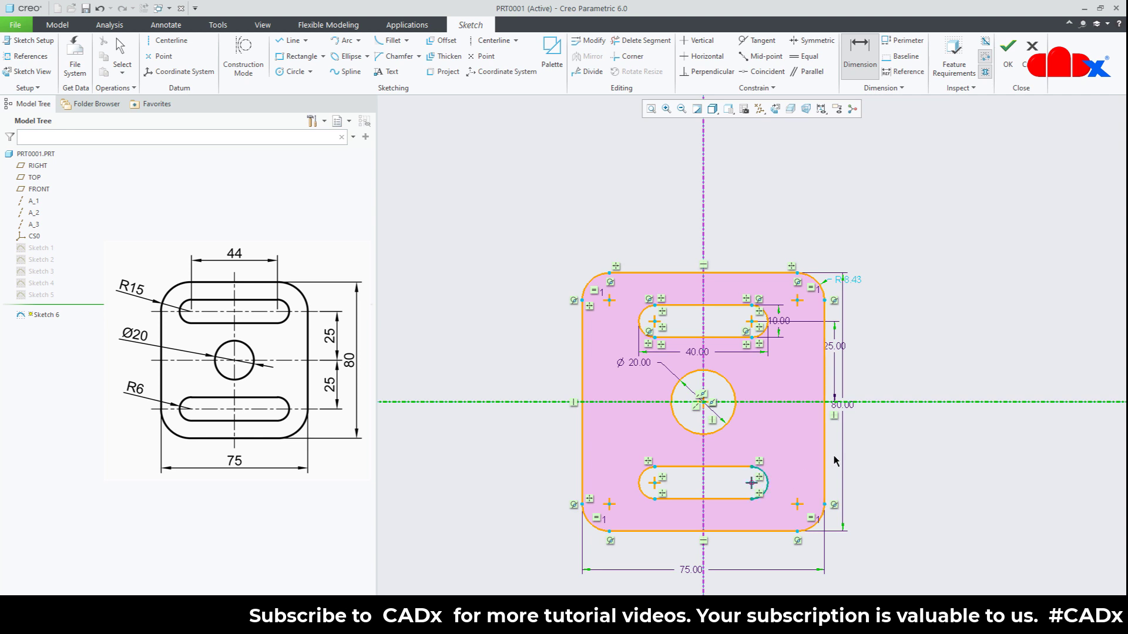
middle_click(833, 457)
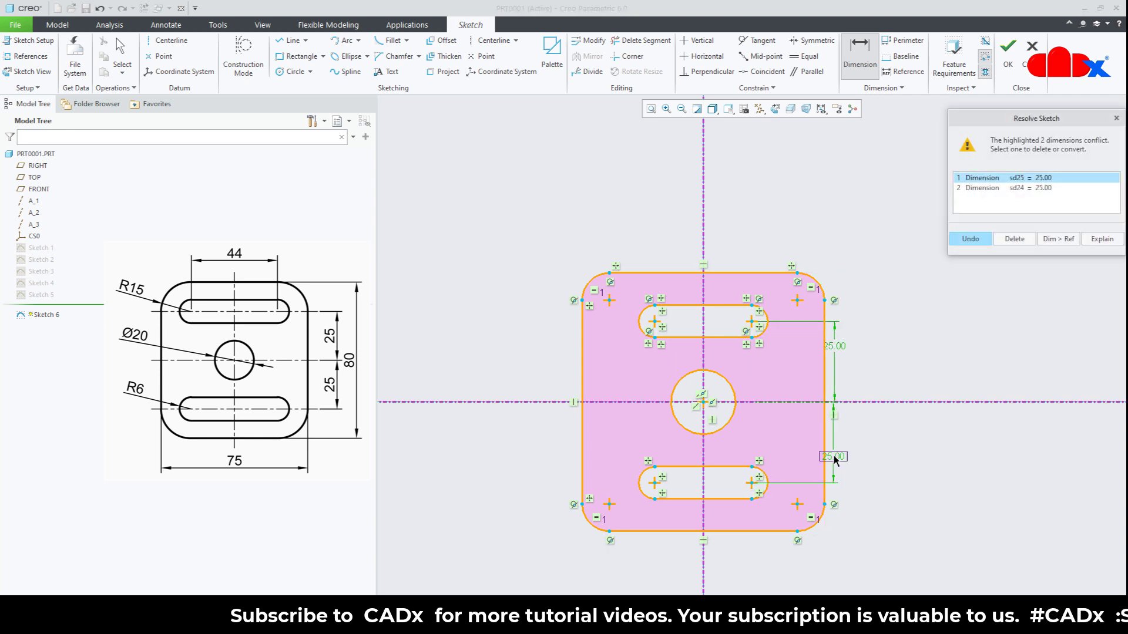
click(1015, 239)
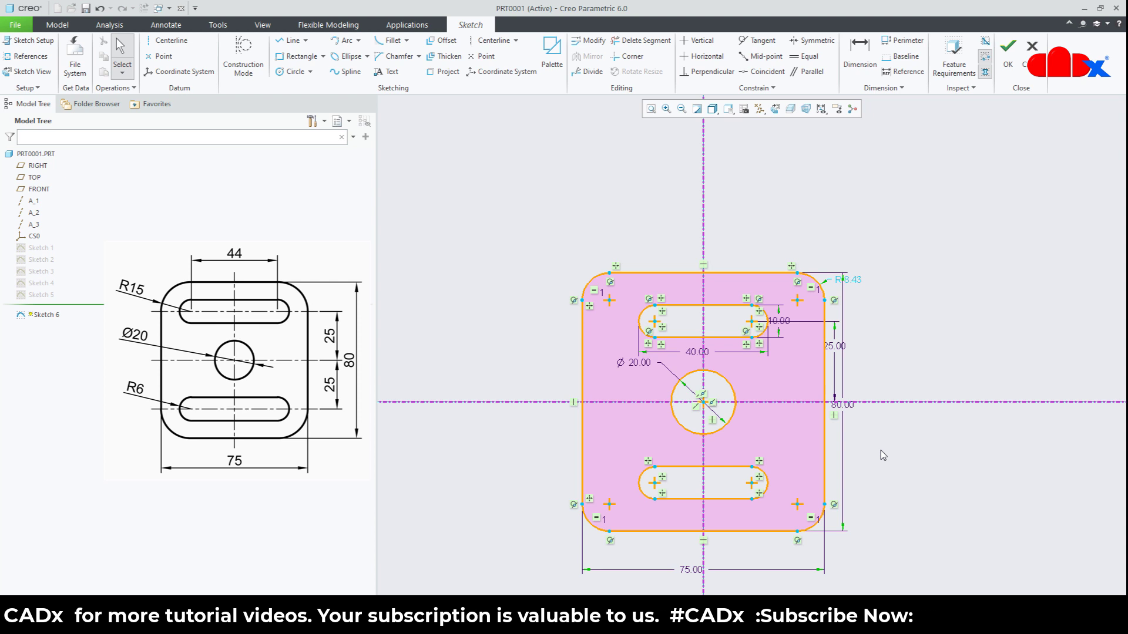
Delete the upper slot's overall length dimension
click(694, 354)
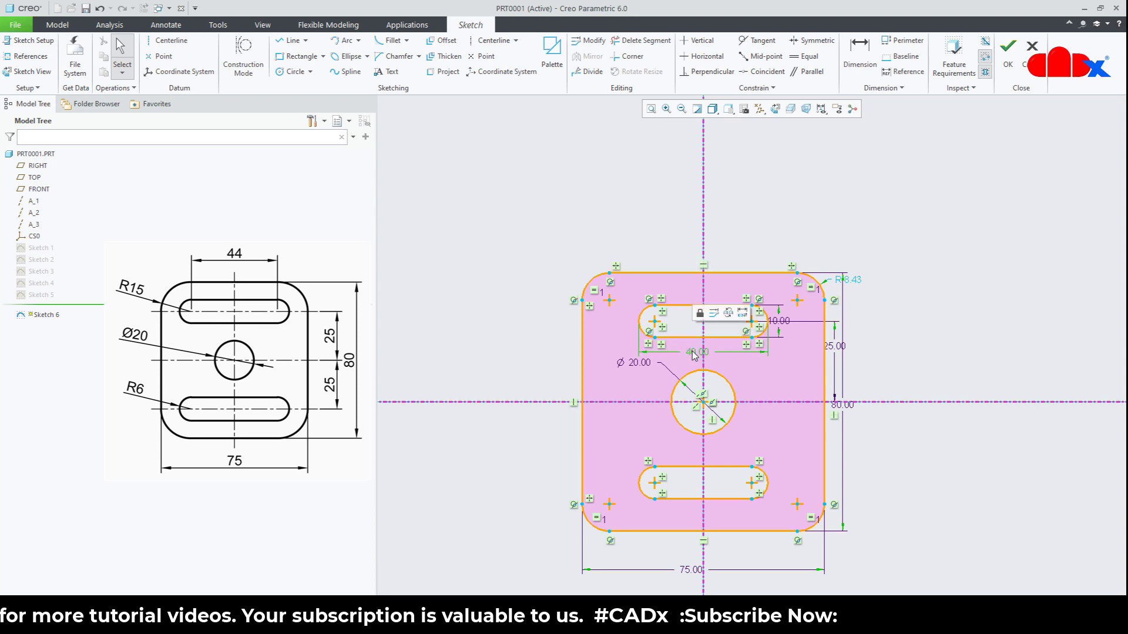
key(Delete)
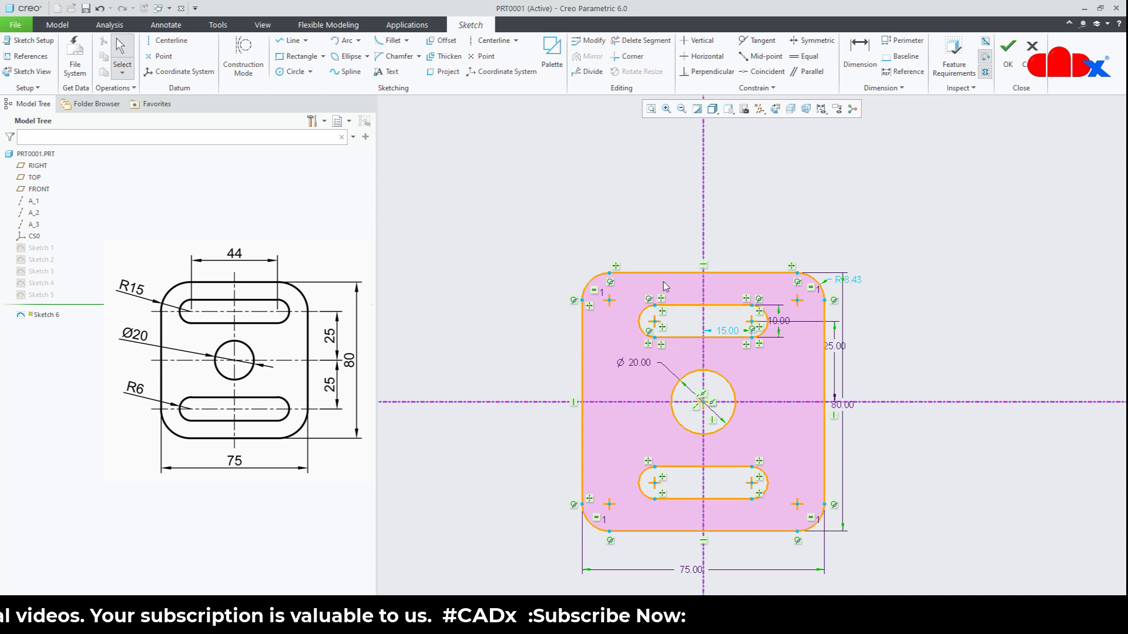
Turn off the display of sketch constraints
click(824, 115)
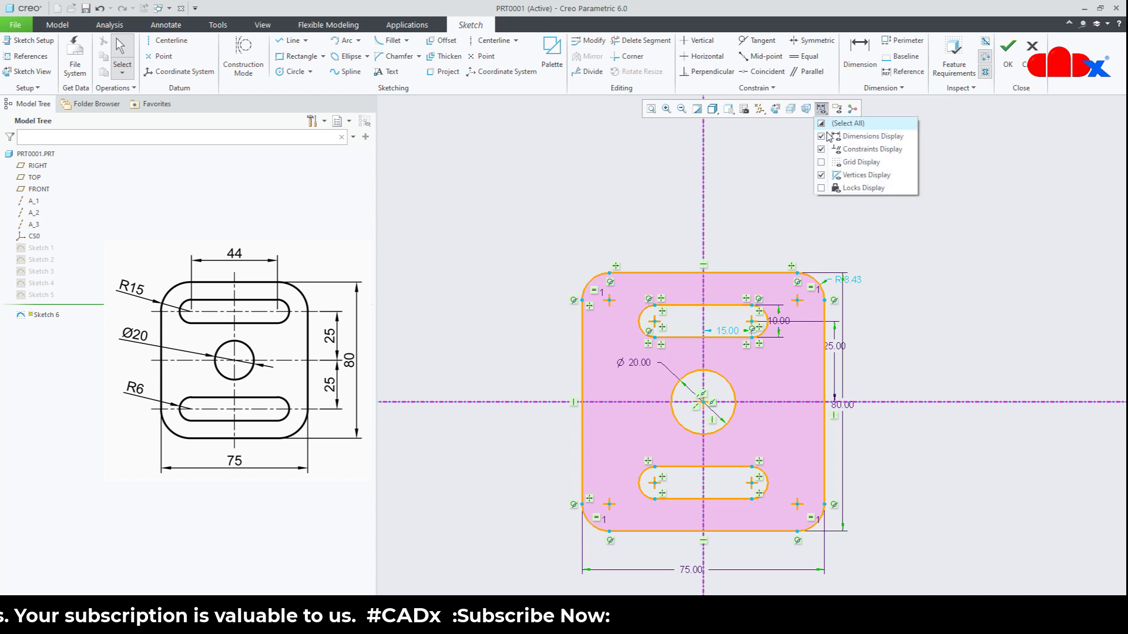
click(825, 150)
click(904, 302)
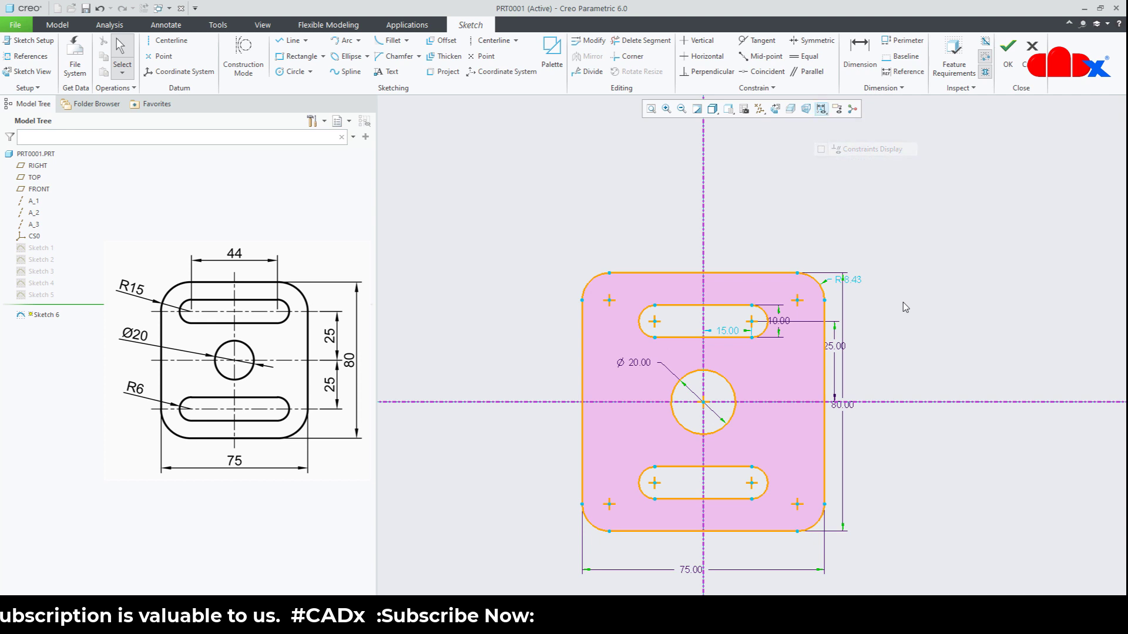
Dimension the horizontal distance between the upper slot's two arc centres and set it to 44
click(859, 48)
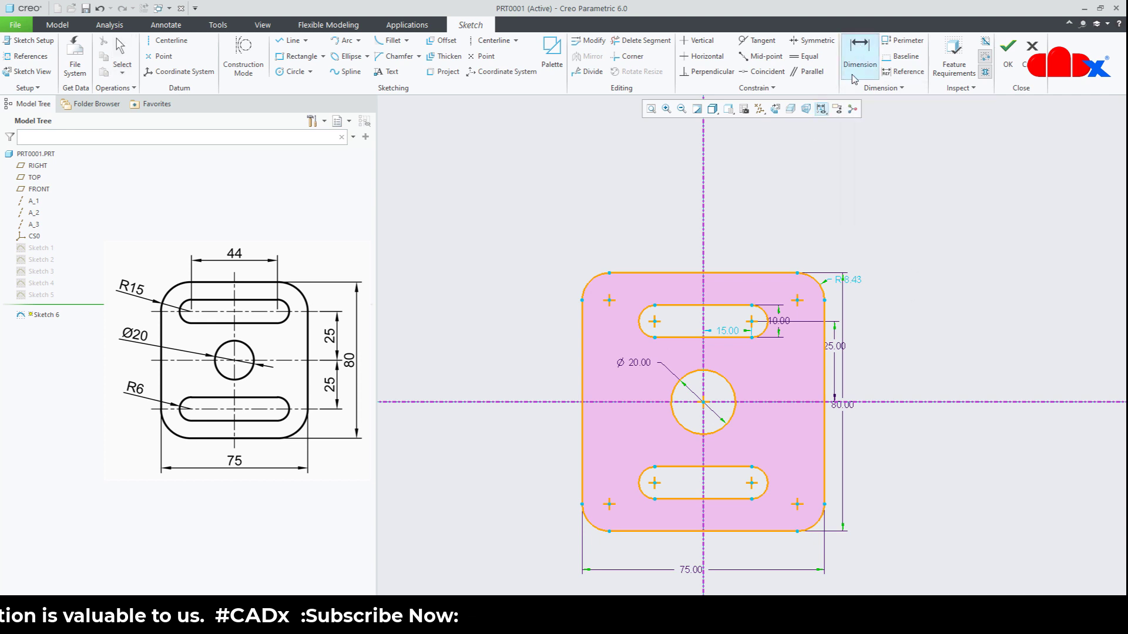
click(654, 322)
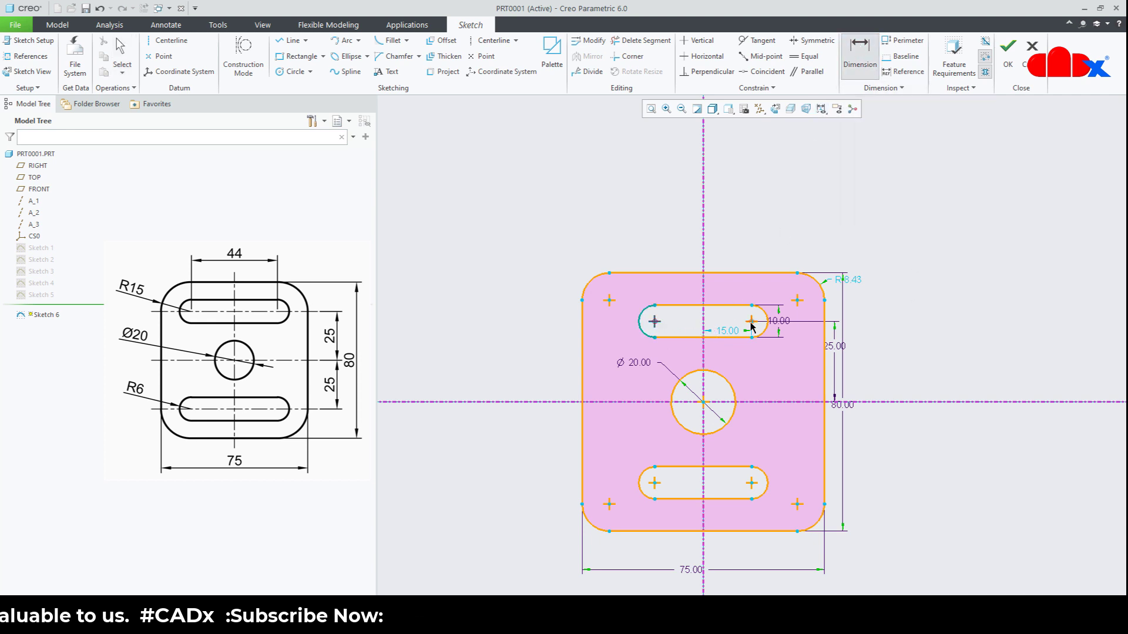
click(755, 324)
middle_click(743, 245)
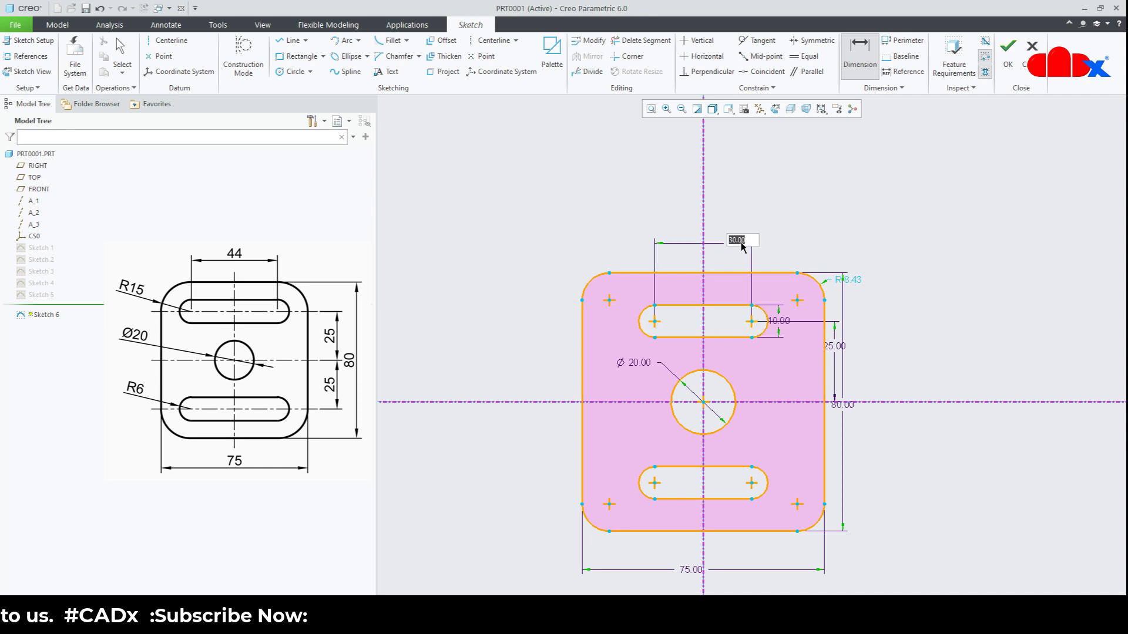
text(44)
key(Return)
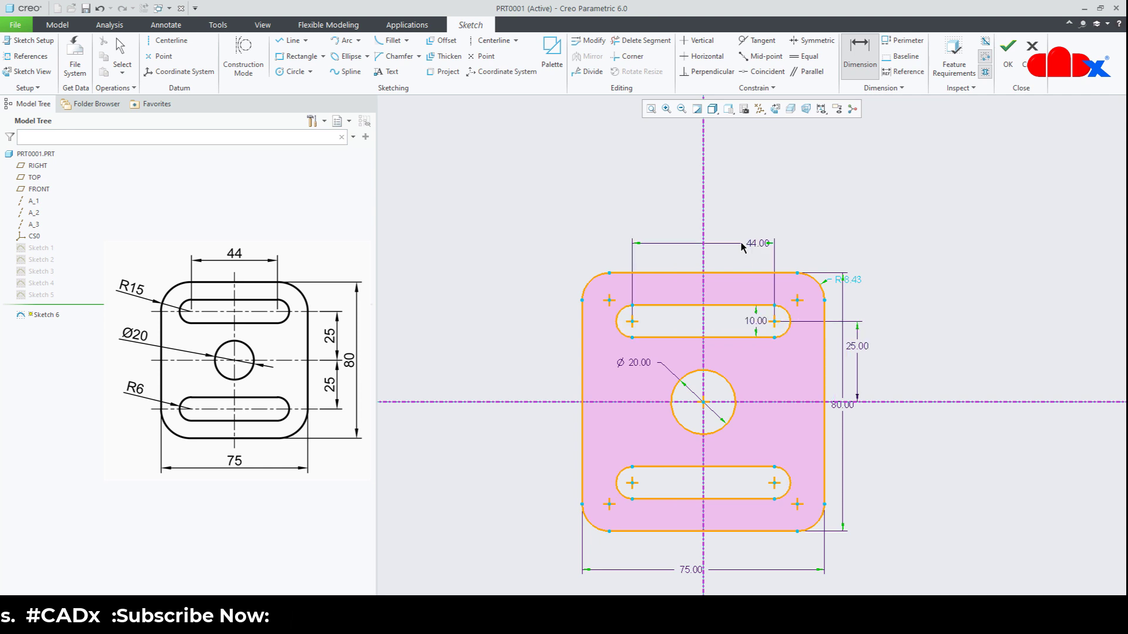
Dimension the radius of the upper slot's right arc, delete the conflicting slot height dimension, and set the radius to 6
click(779, 304)
middle_click(892, 294)
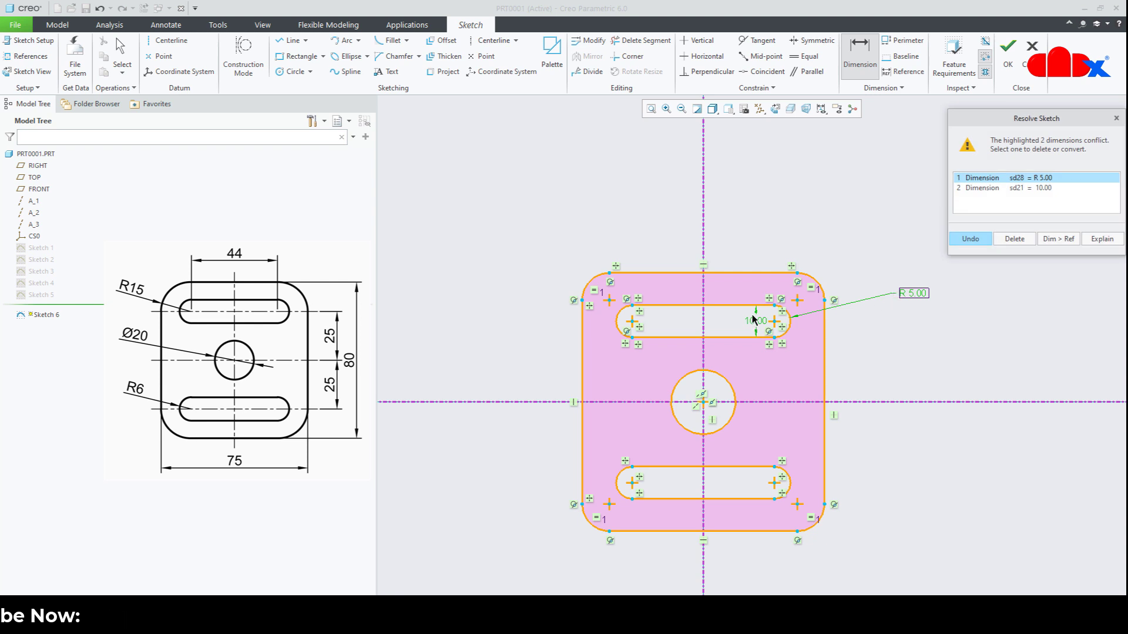
click(1028, 188)
click(1026, 239)
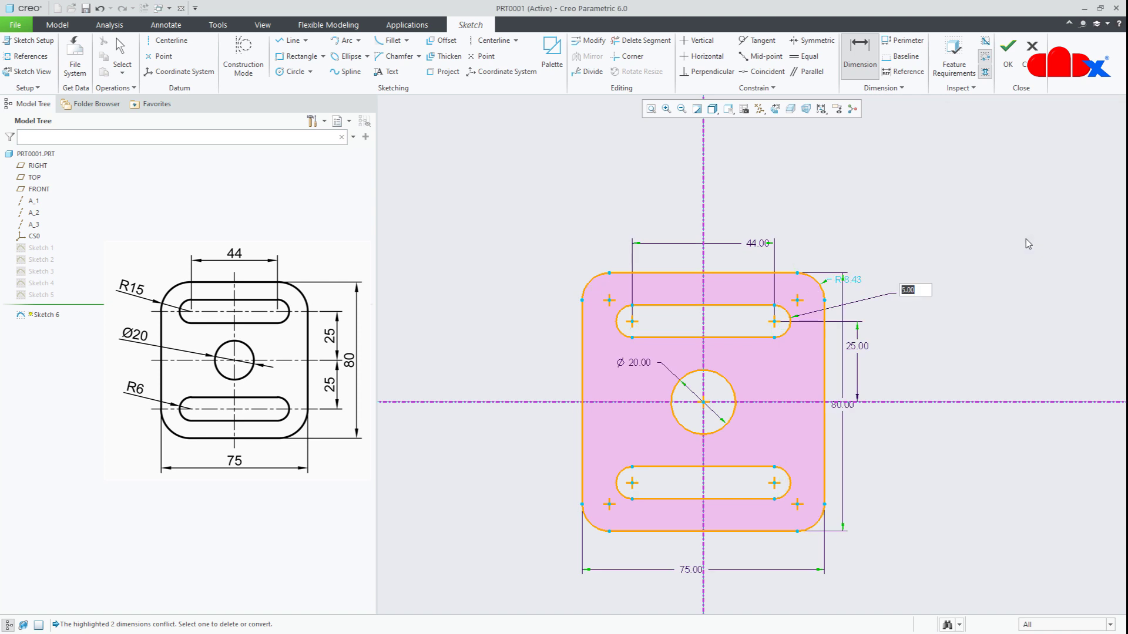
text(6)
key(Return)
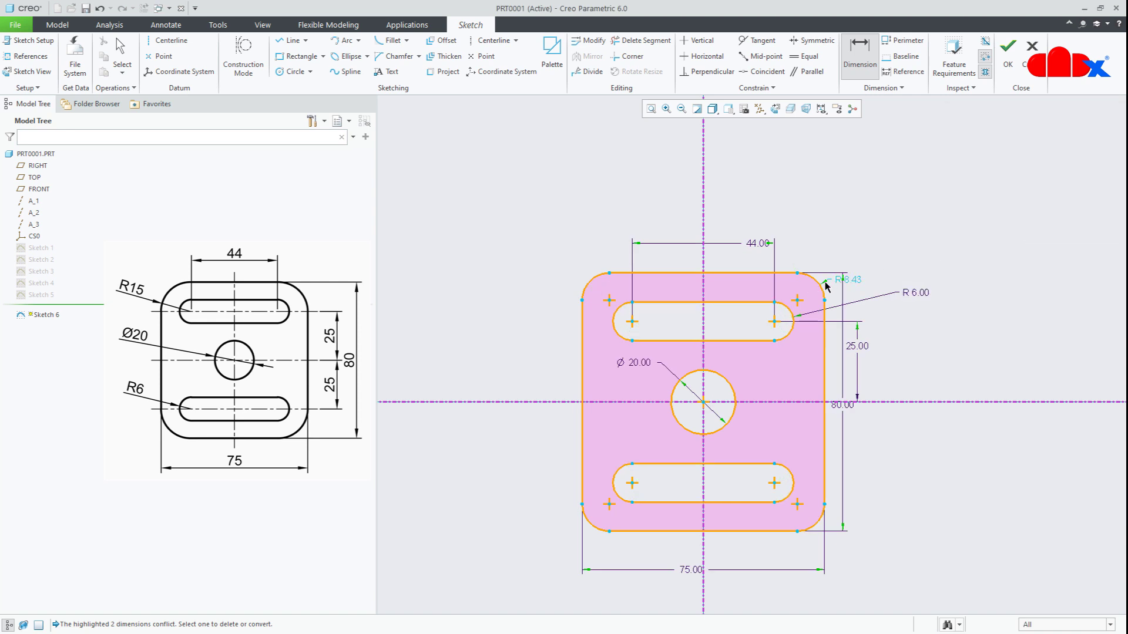
Dimension the radius of the plate's upper-right rounded corner and set it to 15
middle_click(865, 253)
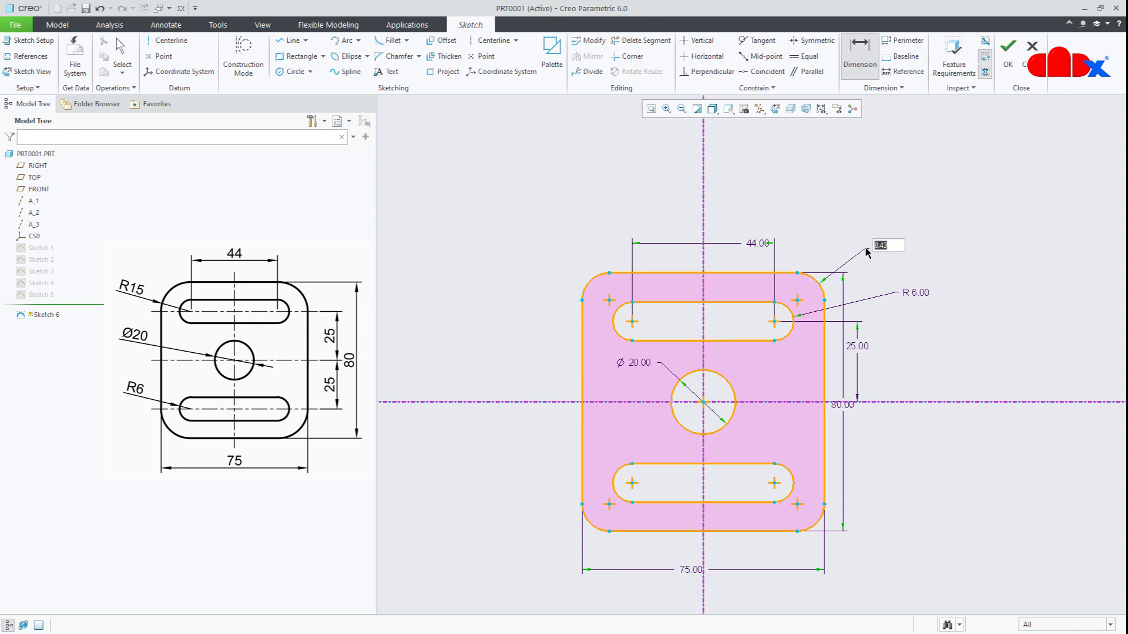
text(15)
key(Return)
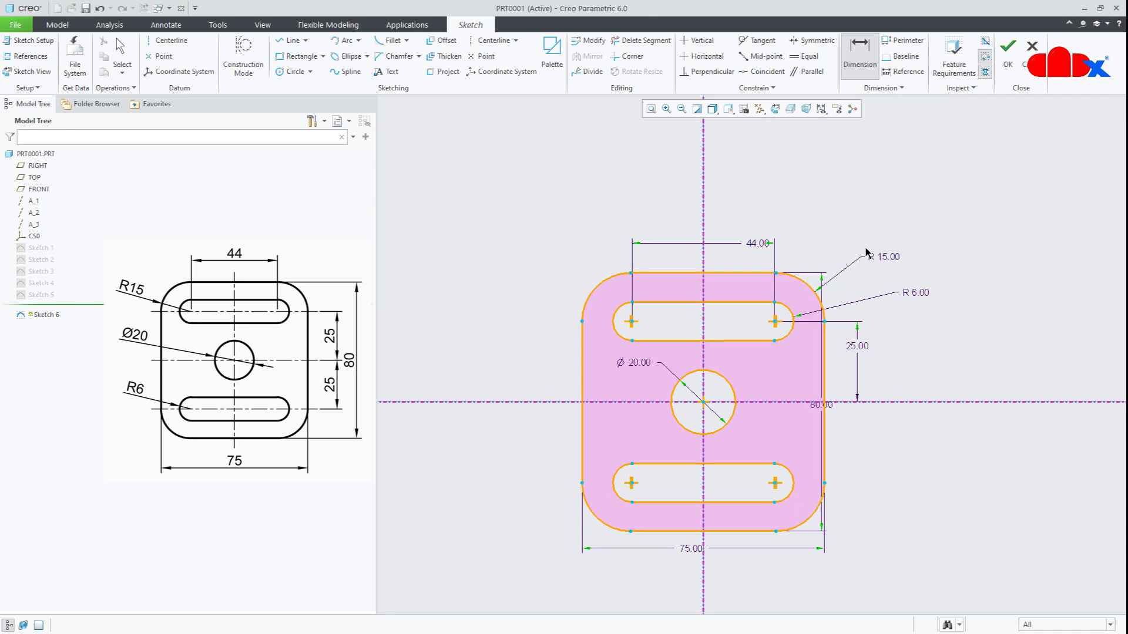
middle_click(925, 361)
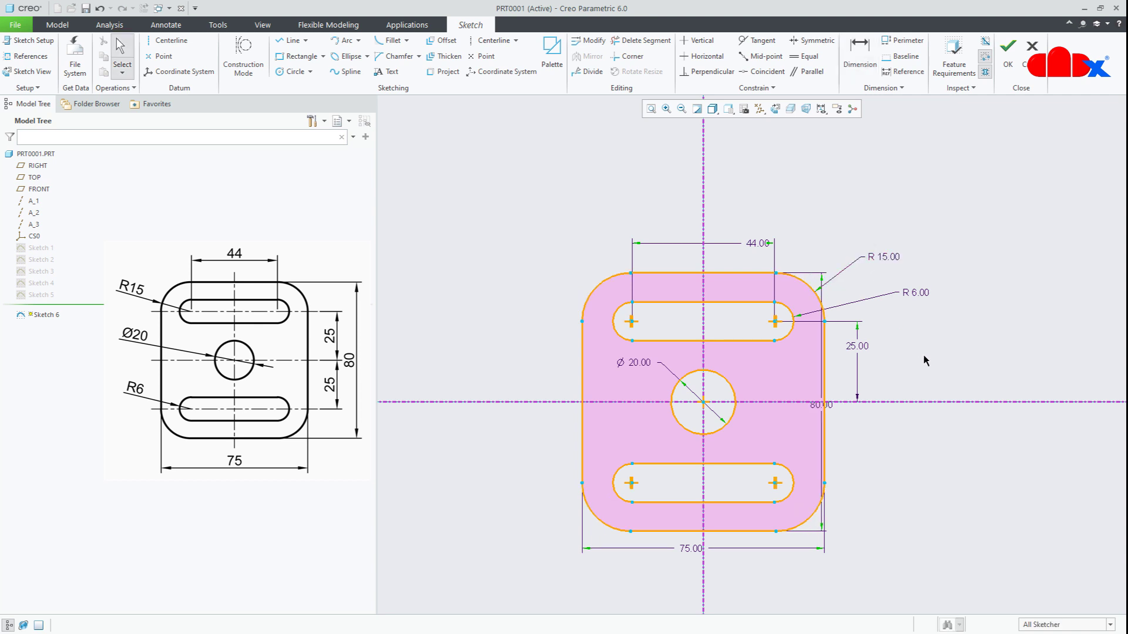
Turn the display of sketch constraints back on
click(821, 109)
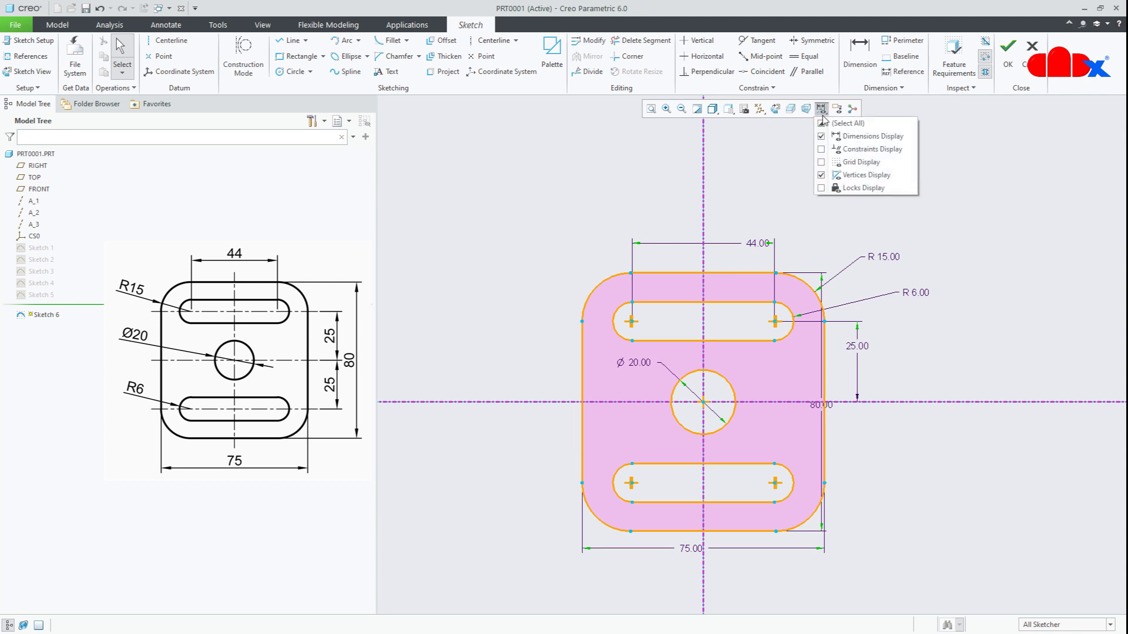
click(832, 151)
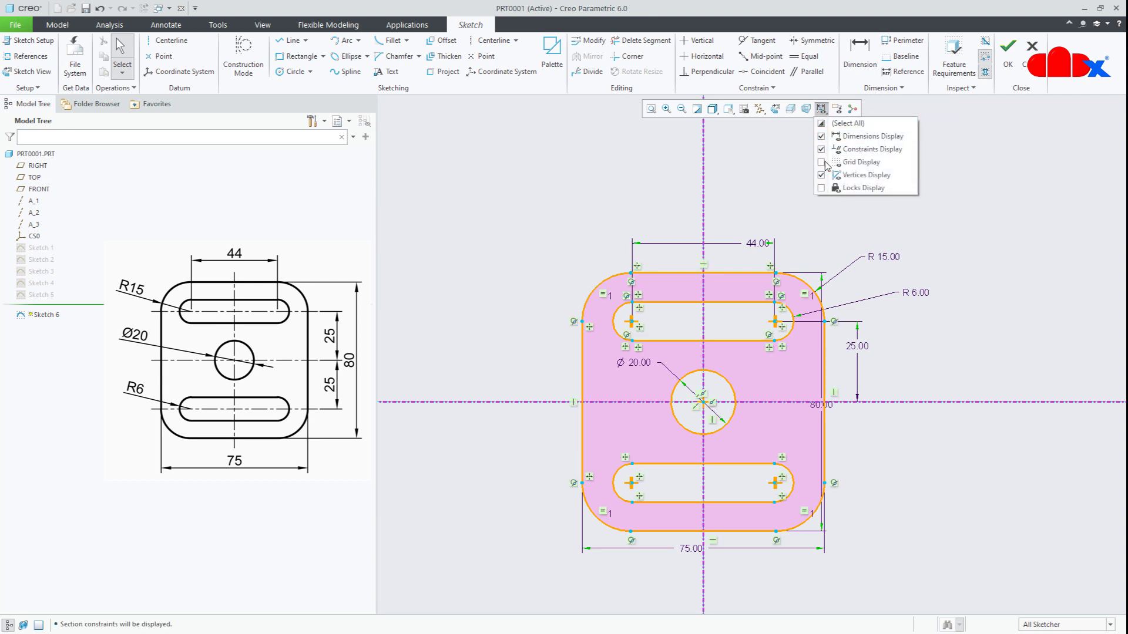
click(931, 354)
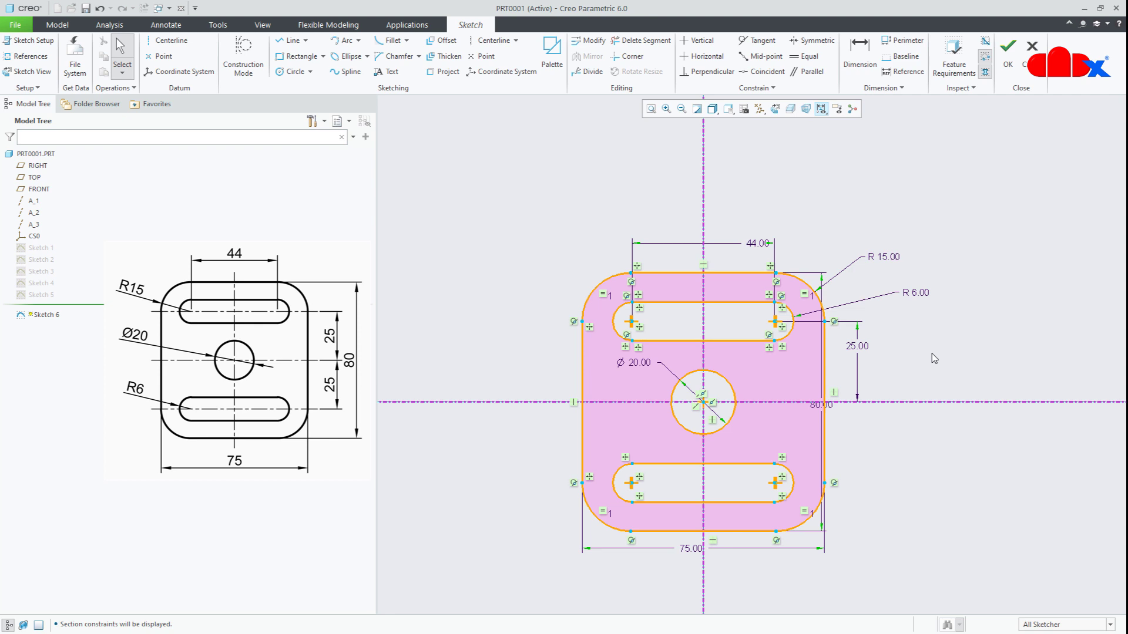
Accept the finished plate sketch and hide Sketch 6 in the model
right_click(932, 354)
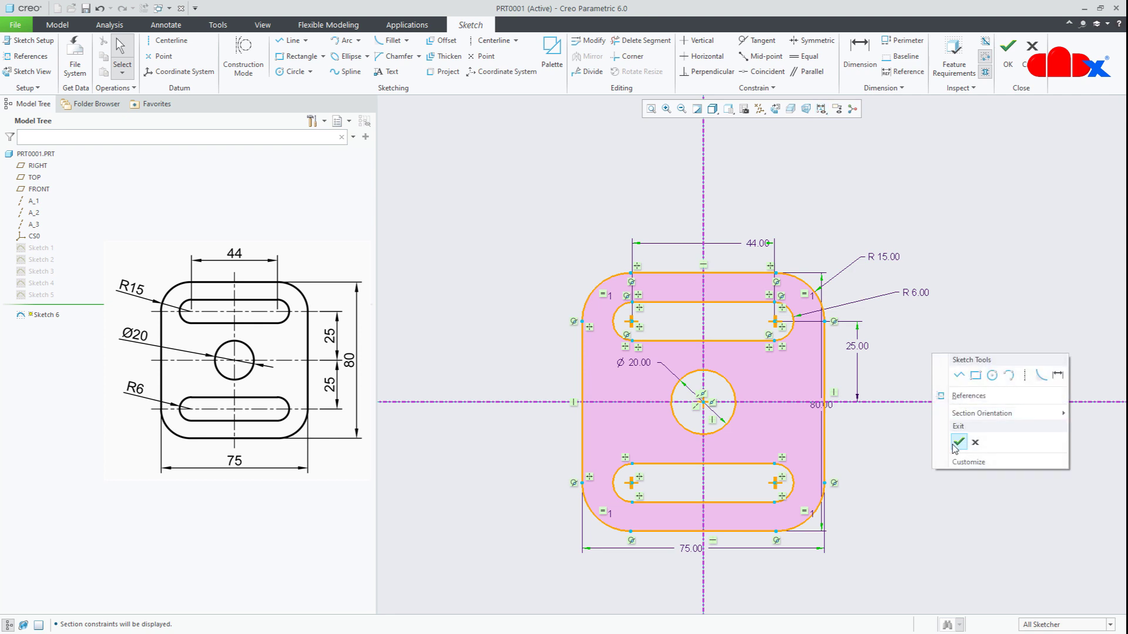
click(954, 443)
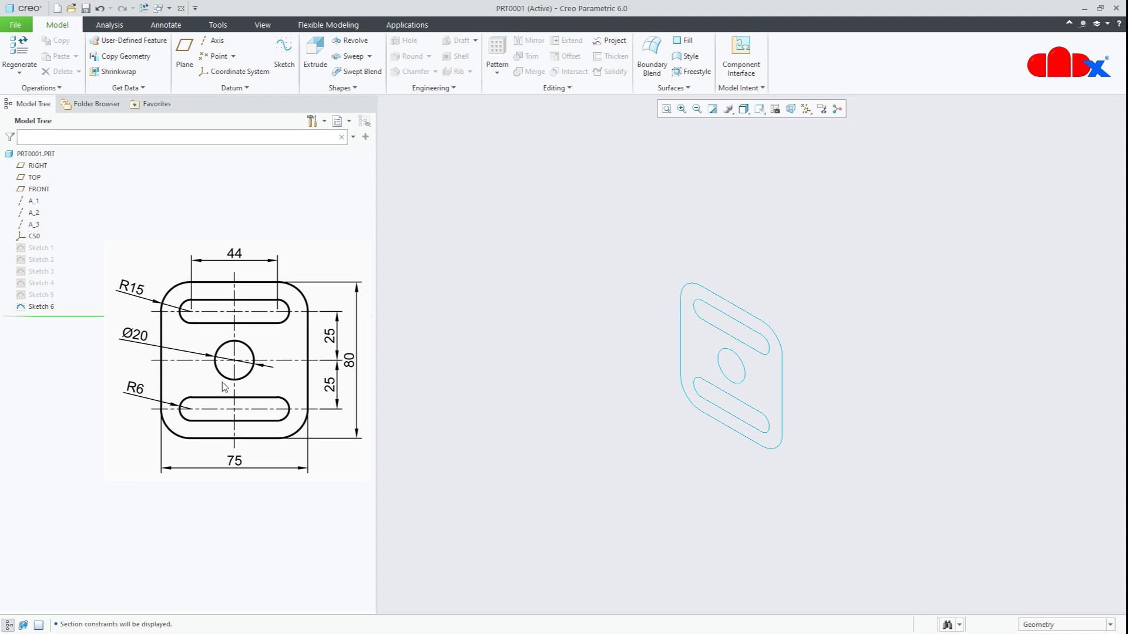
click(42, 308)
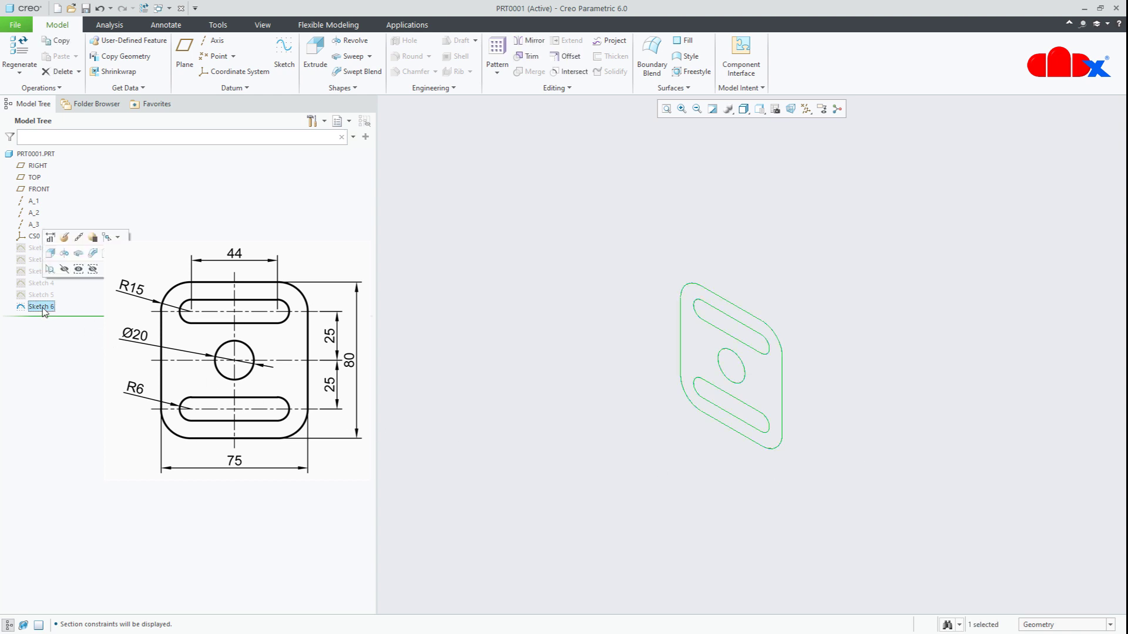
click(64, 271)
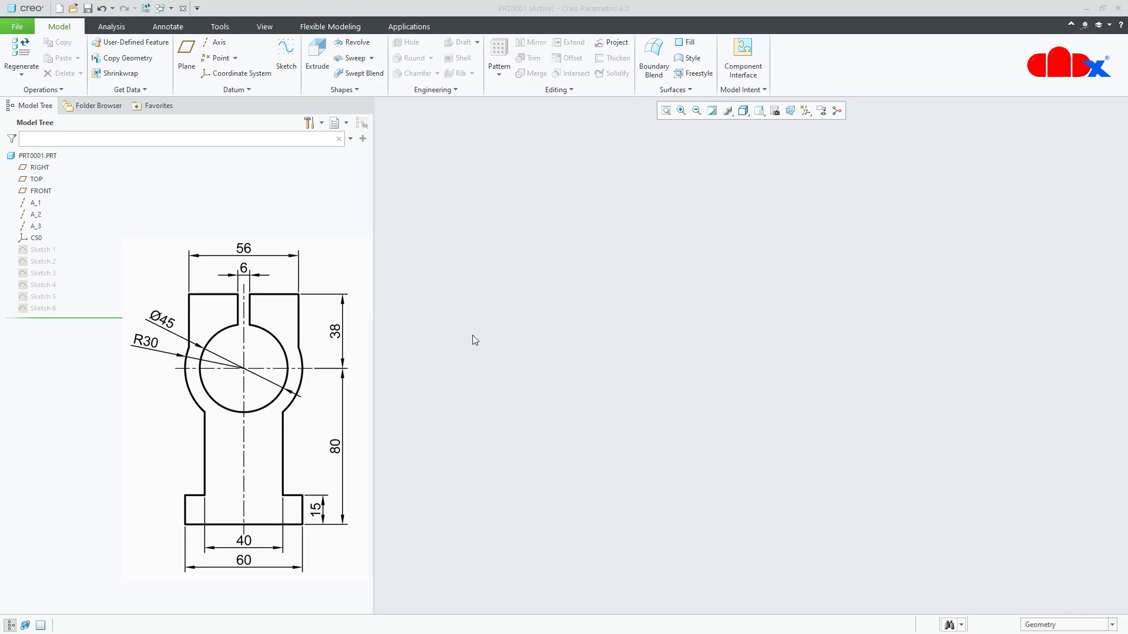
Start a new sketch on the FRONT datum plane with the RIGHT plane as right-hand reference, viewed flat
click(287, 59)
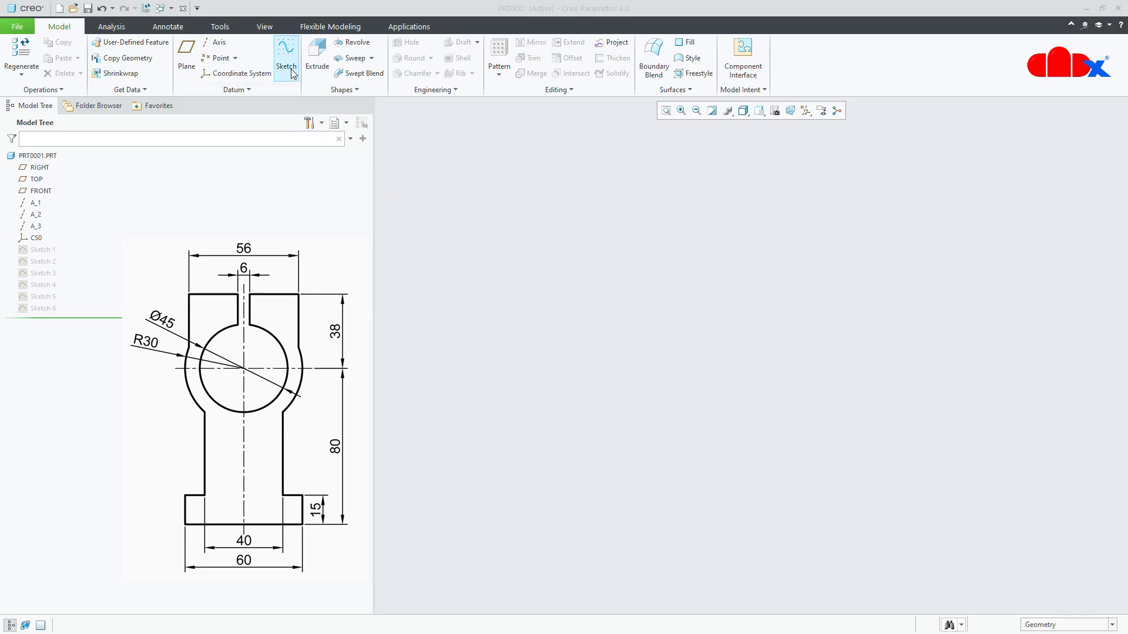
click(39, 192)
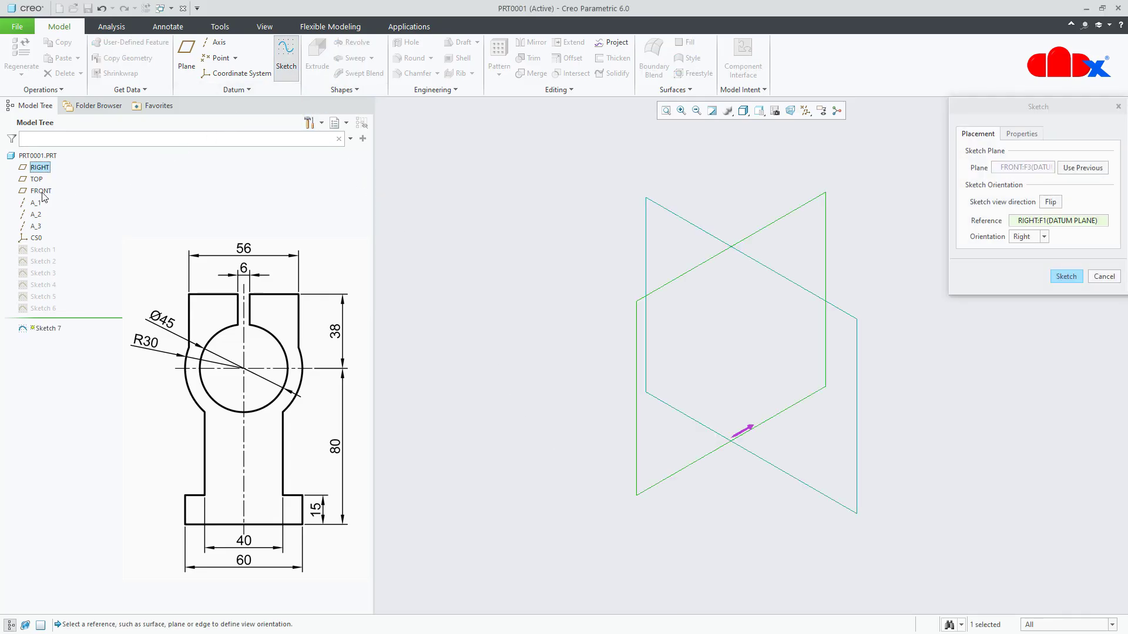
click(1066, 277)
click(769, 118)
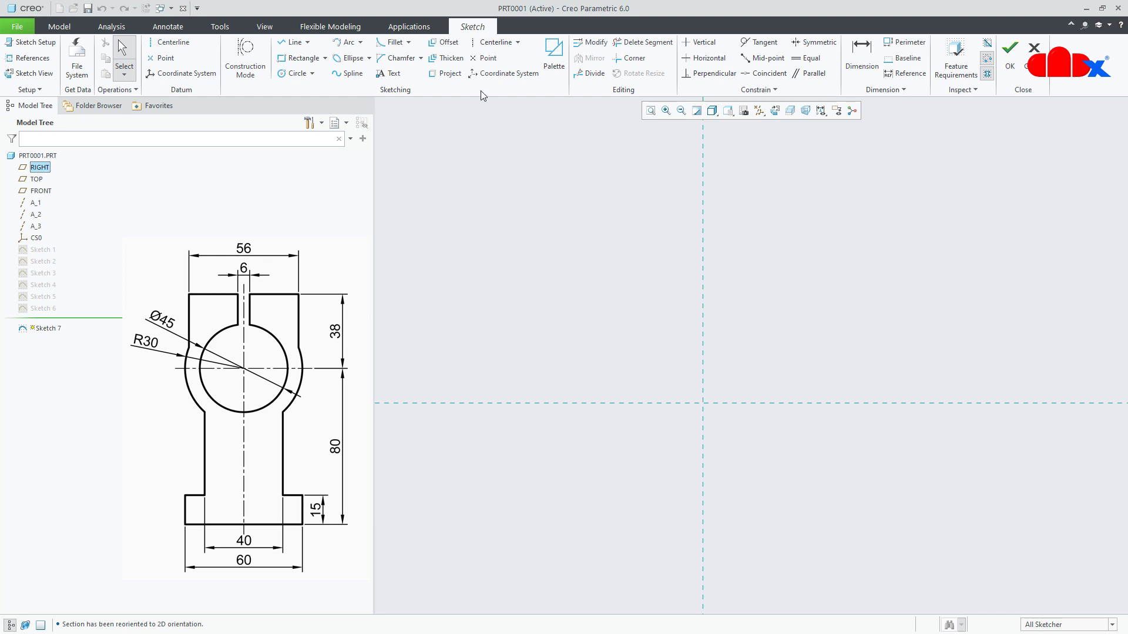
Draw a vertical centerline along the vertical sketch reference
click(494, 42)
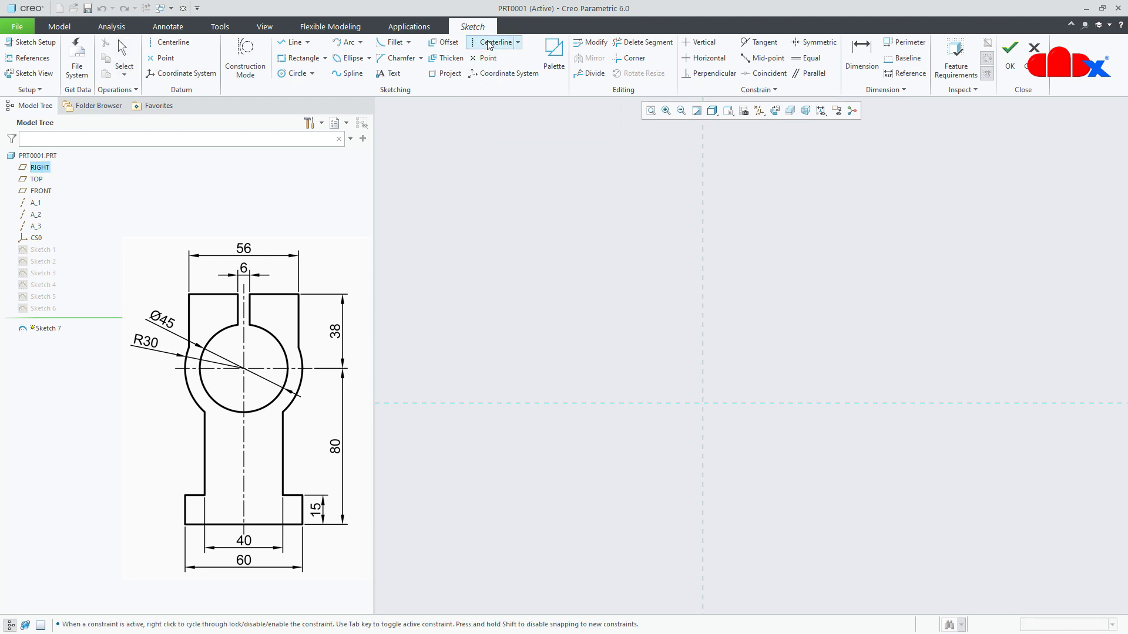
click(702, 175)
click(725, 272)
middle_click(786, 306)
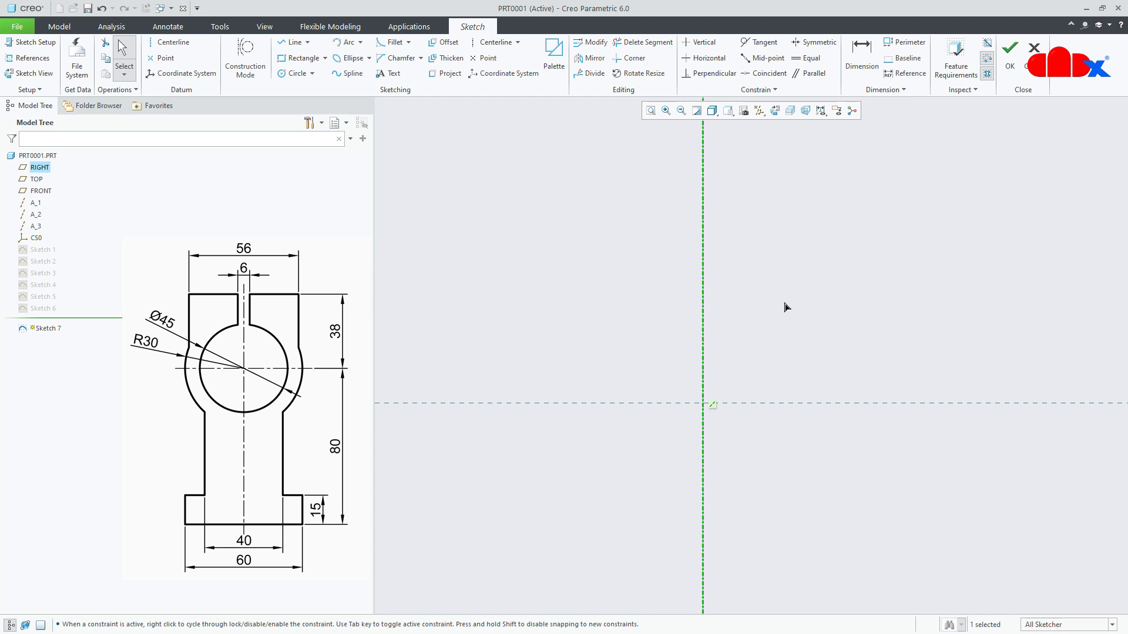
Draw a right-half line chain from the origin: base about 24 long, riser about 11, a short inward step, and an upright about 42
right_click(785, 303)
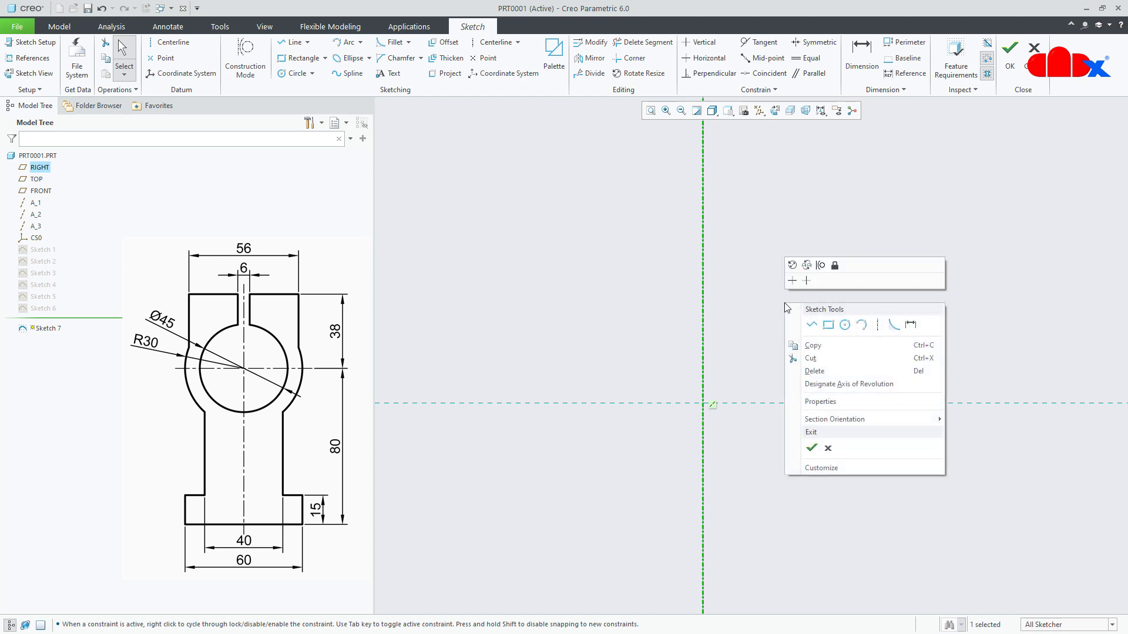
click(806, 331)
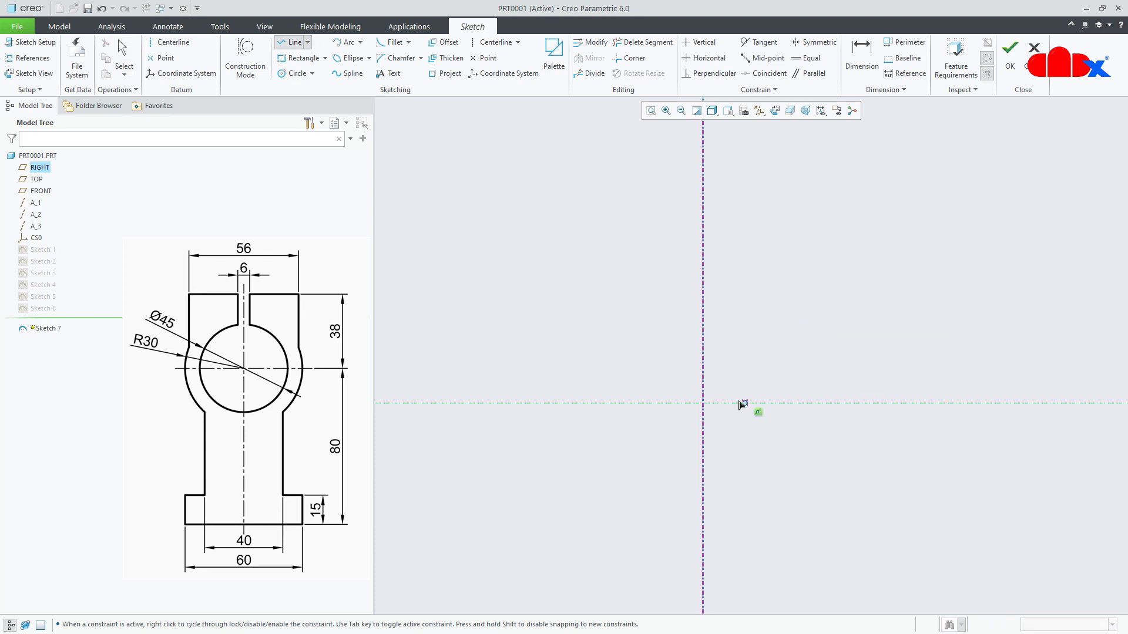
click(703, 403)
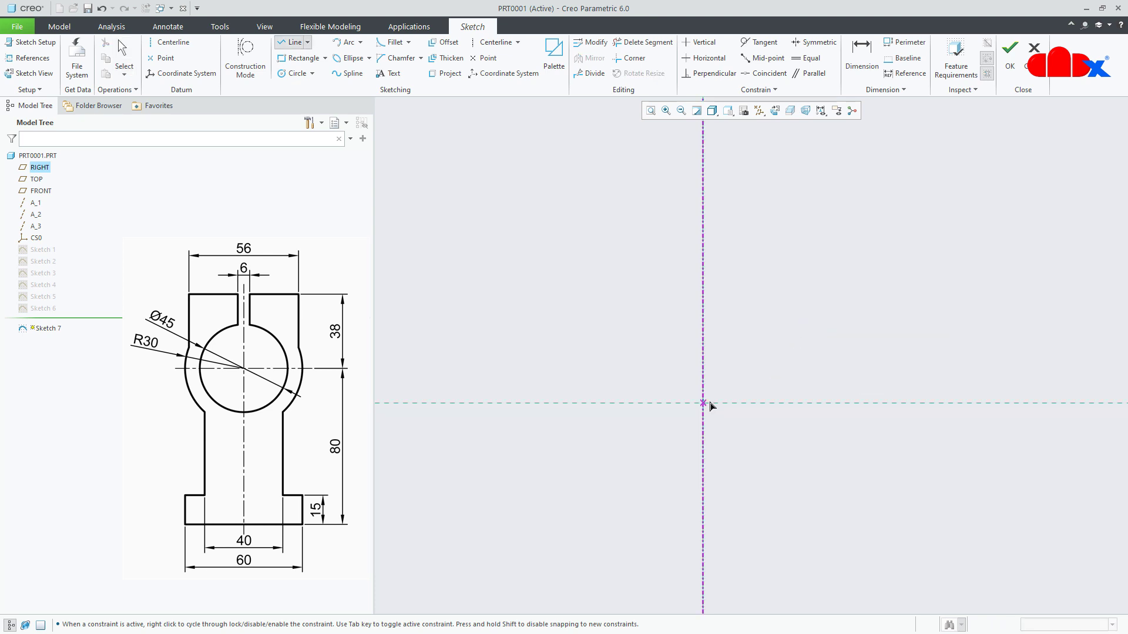
click(781, 403)
click(781, 366)
click(757, 366)
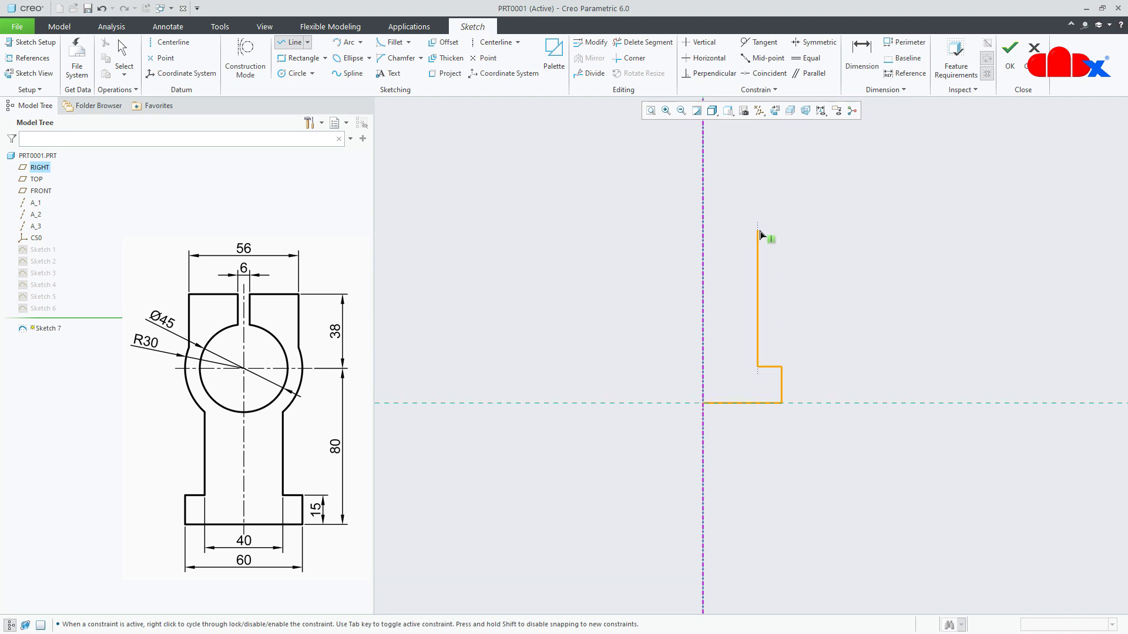
click(759, 231)
middle_click(805, 251)
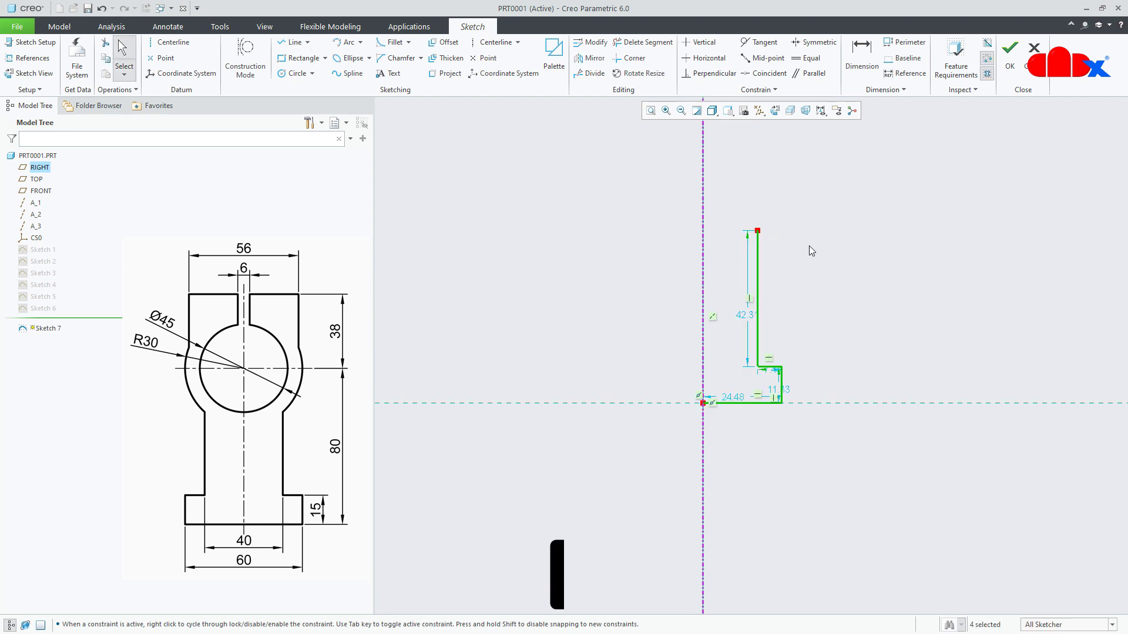
Draw two concentric circles centred on the centerline above the profile: about 73 in diameter through the upright's upper end, and about 53 inside it
shift+middle_drag(811, 249, 803, 399)
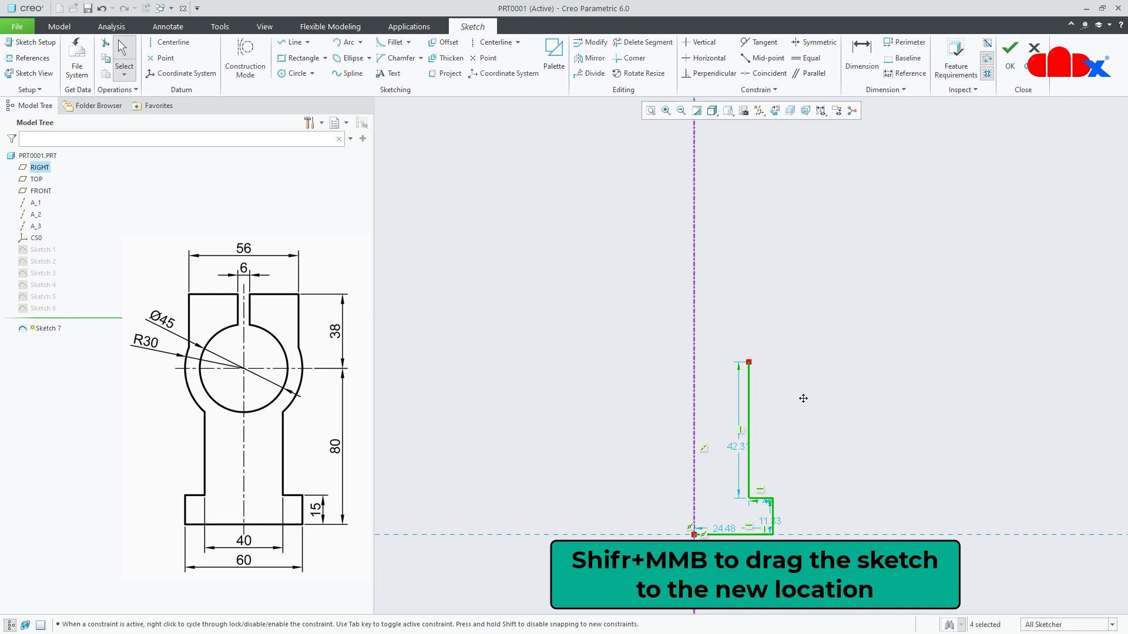
right_click(806, 405)
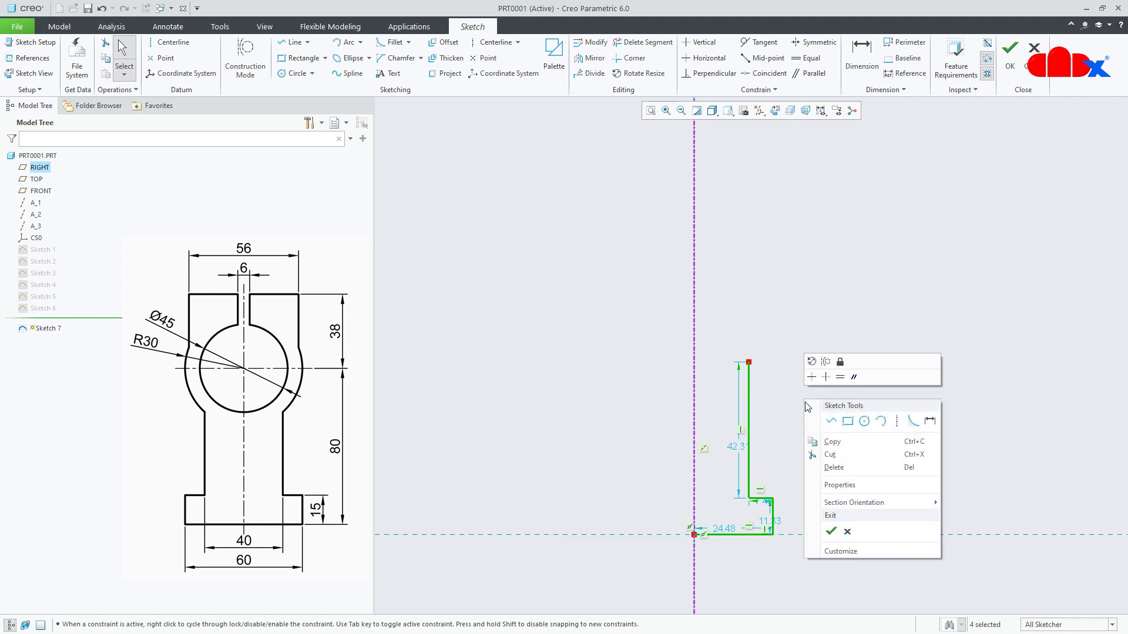
click(864, 422)
click(698, 259)
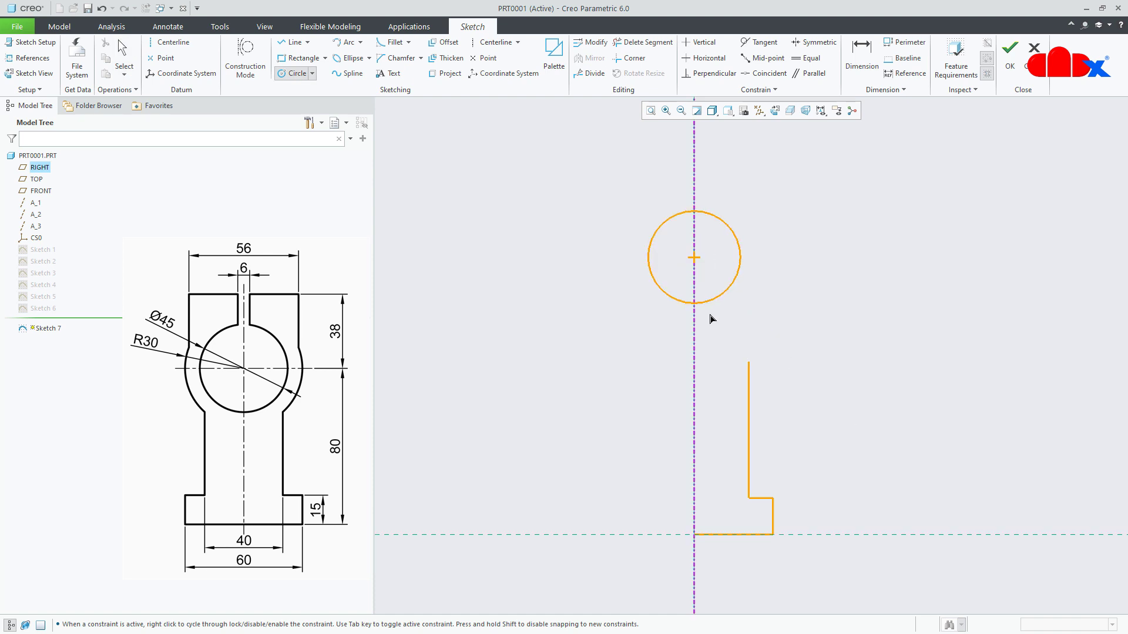
click(723, 368)
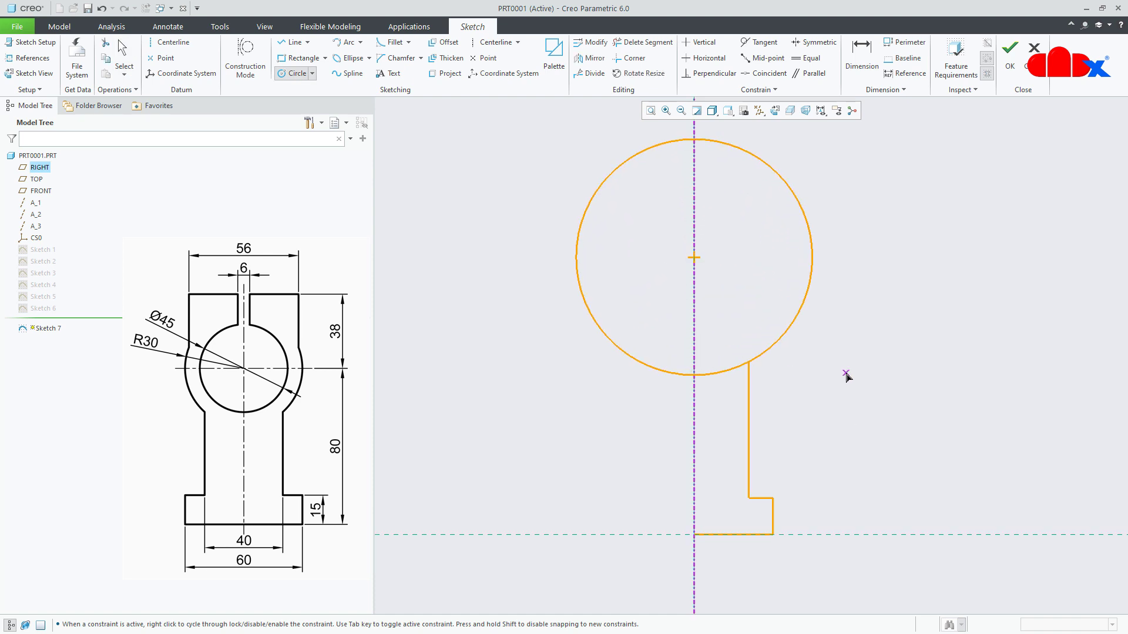
click(697, 258)
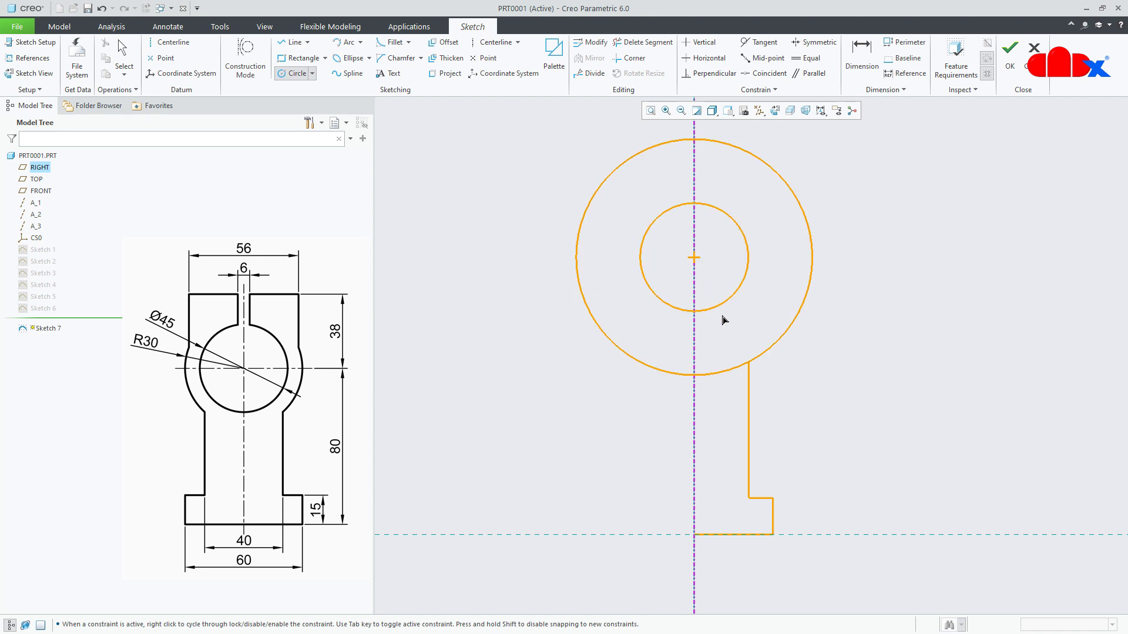
click(727, 339)
middle_click(875, 363)
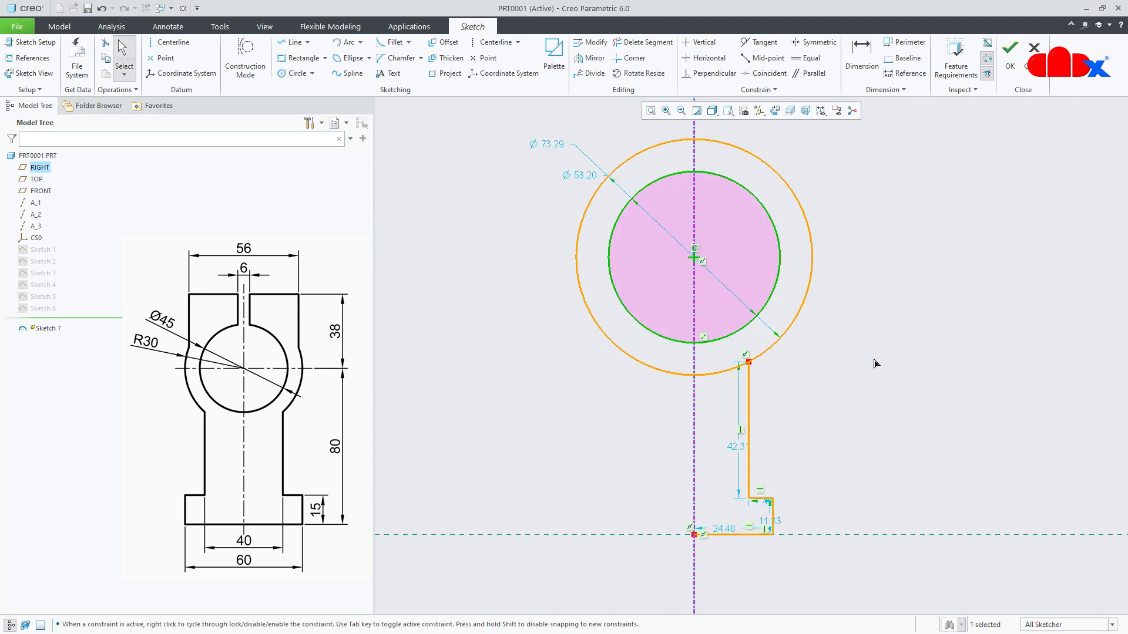
Draw the right clamp ear from the outer circle: up about 27, inward about 21, and down to the inner circle
right_click(875, 364)
click(900, 382)
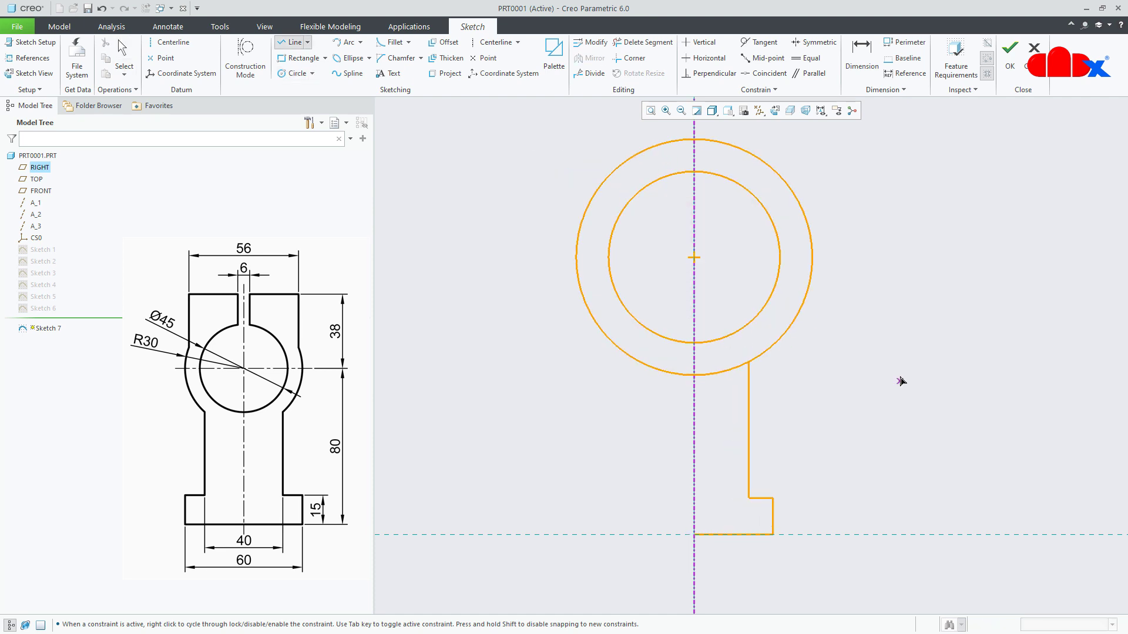
click(776, 172)
shift+middle_drag(776, 133, 770, 186)
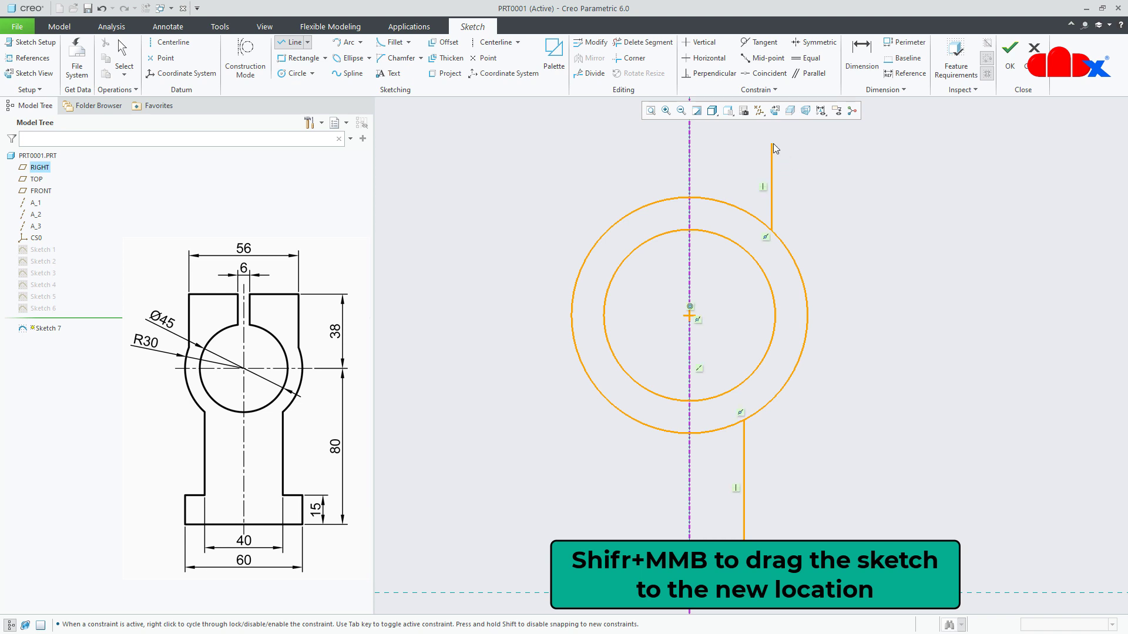
click(771, 144)
click(705, 143)
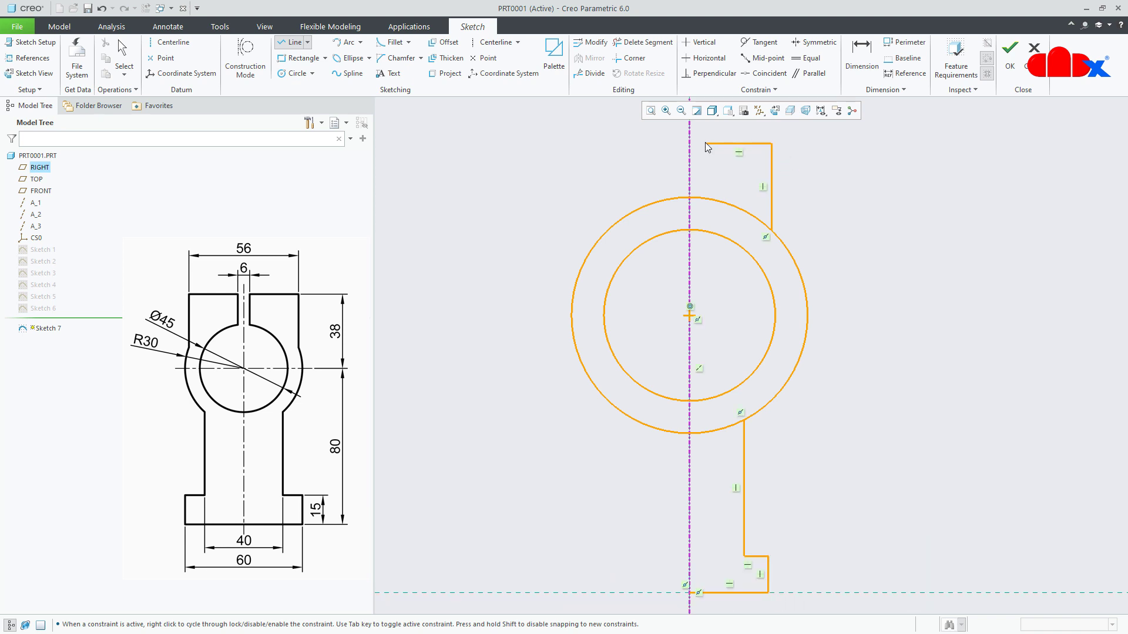
click(716, 235)
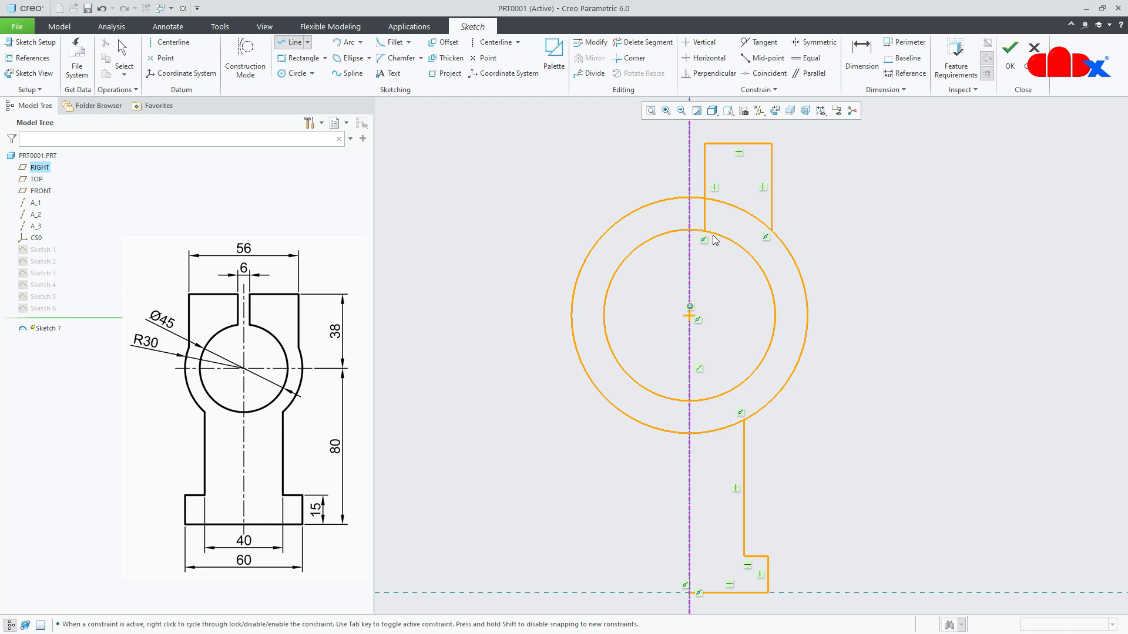
middle_click(724, 277)
middle_click(726, 280)
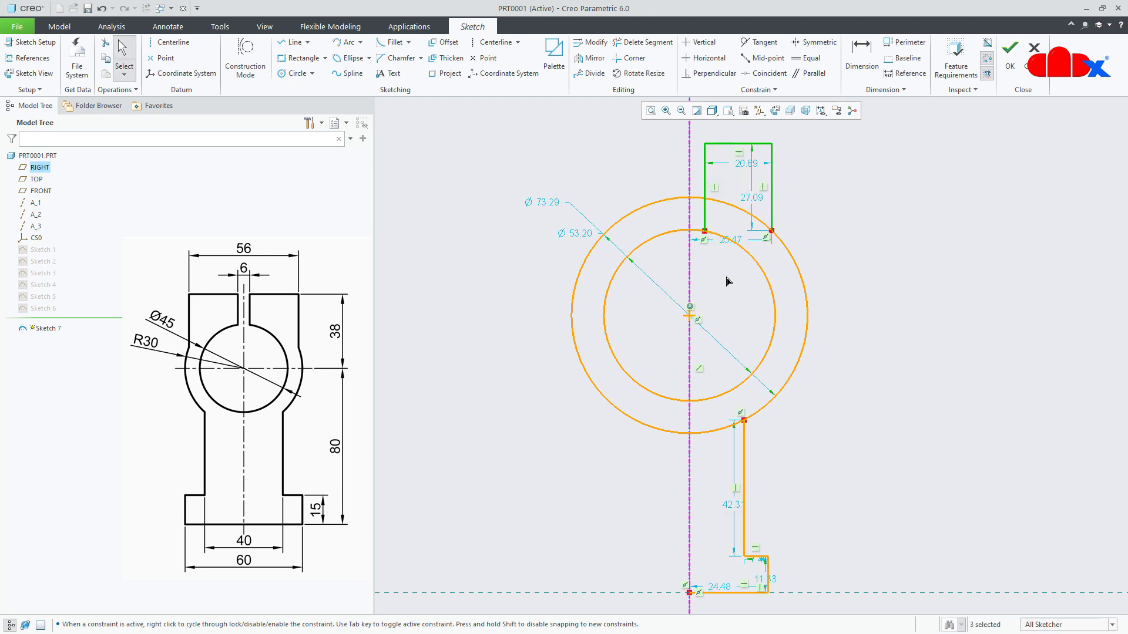
Trim away the circles' left halves, the outer arc inside the ear and upright, and the inner arc across the slot
click(642, 41)
drag(648, 171, 641, 440)
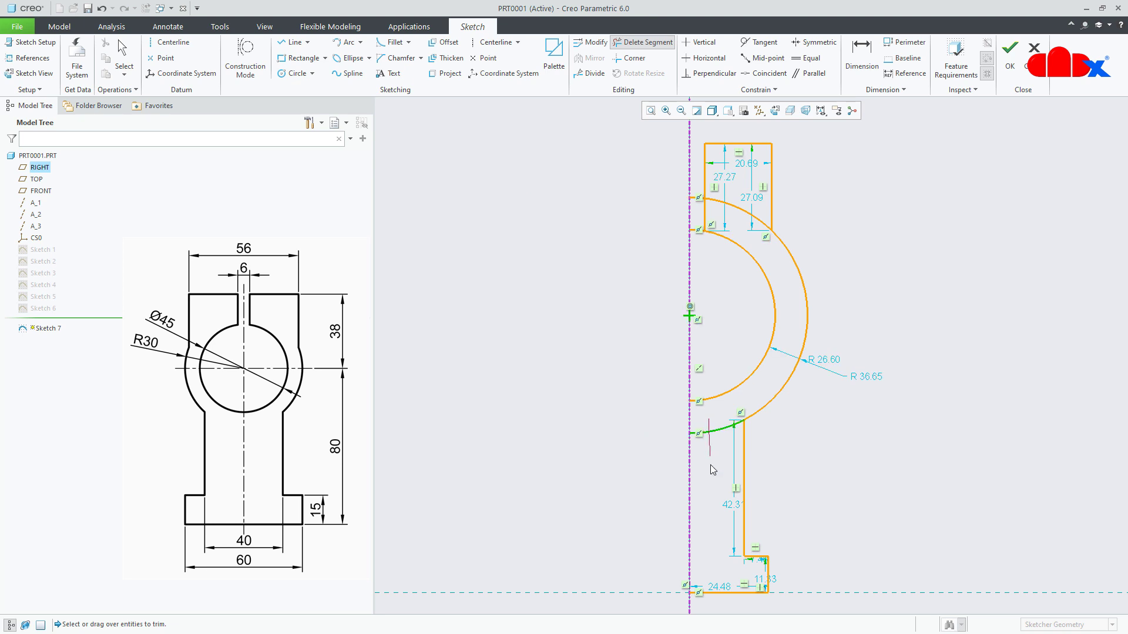
click(717, 427)
drag(696, 193, 698, 241)
click(746, 220)
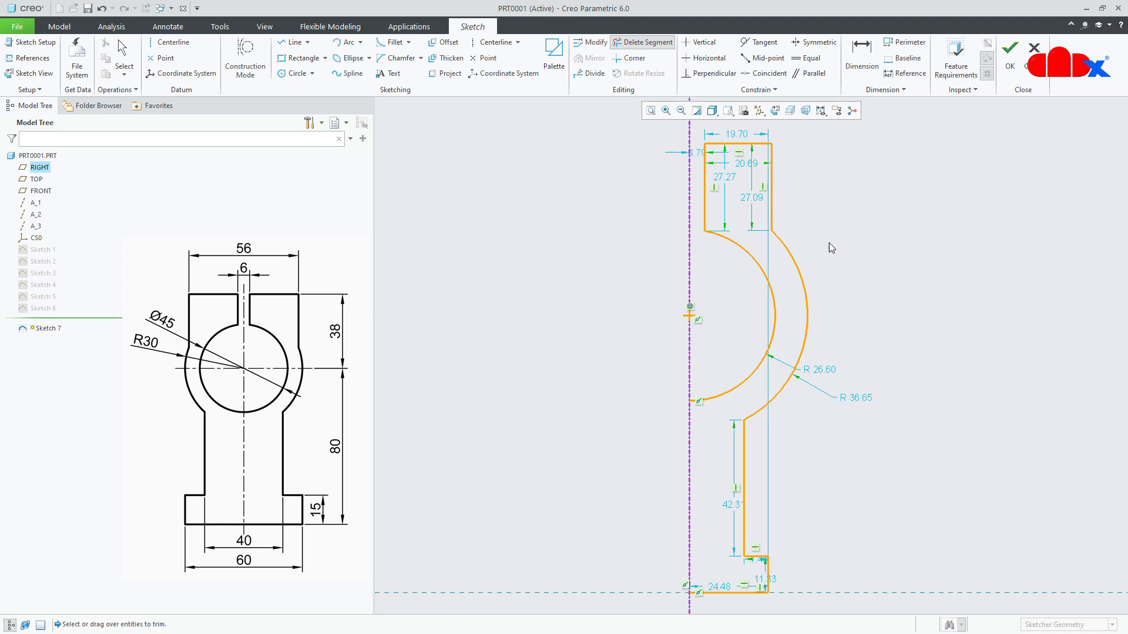
middle_click(830, 243)
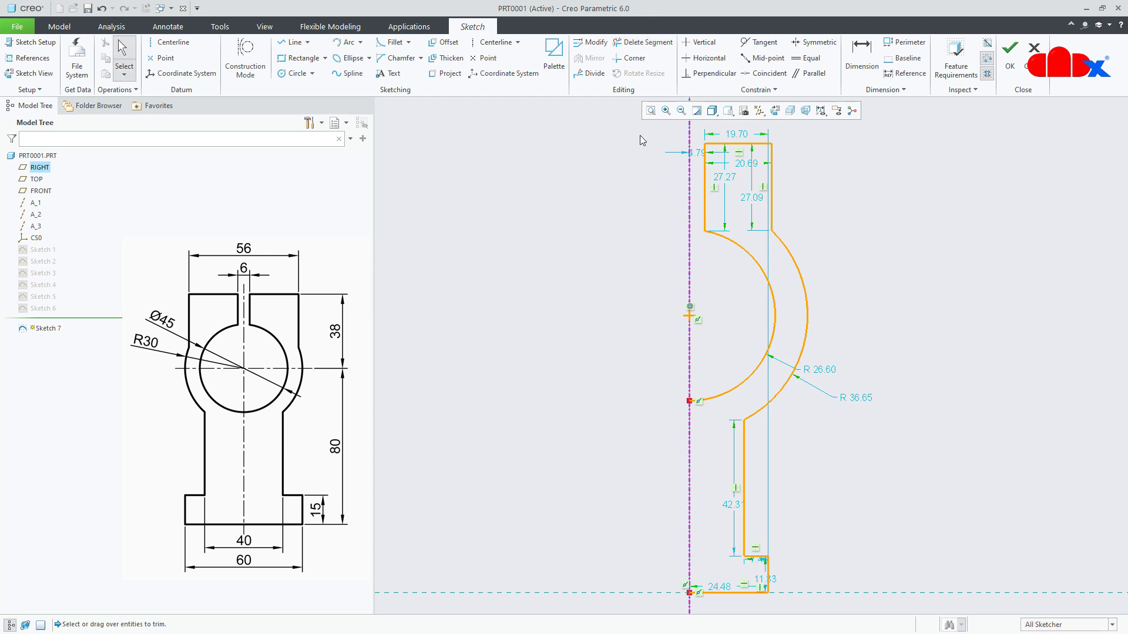
Mirror the whole right-half profile about the vertical centerline
mouse_move(639, 135)
mouse_down()
mouse_move(789, 371)
mouse_move(838, 606)
mouse_up()
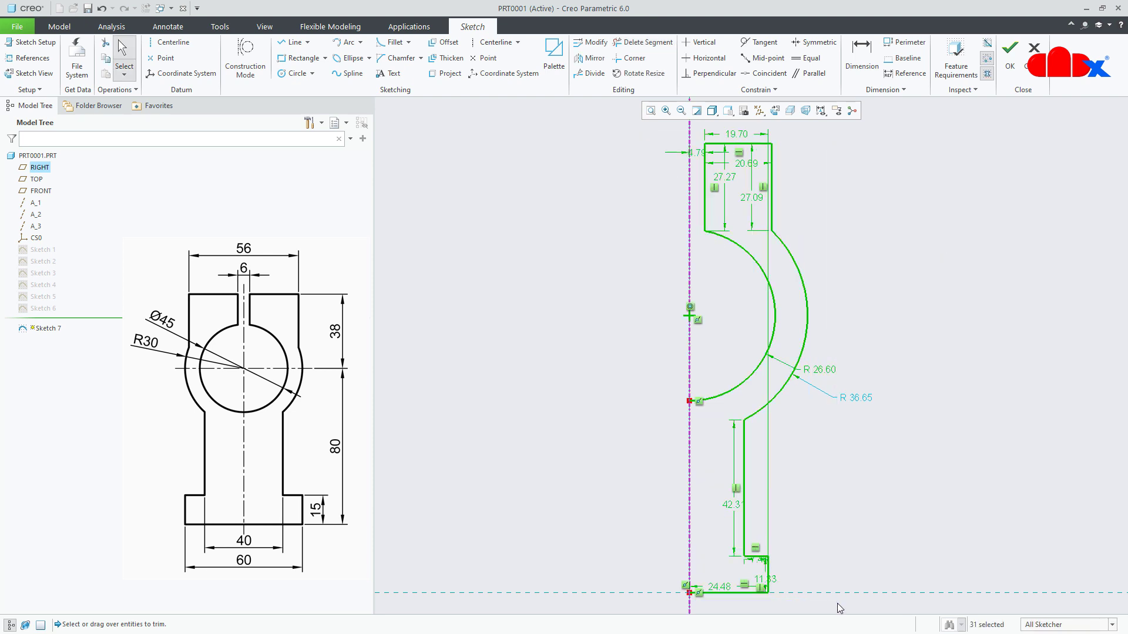
click(594, 62)
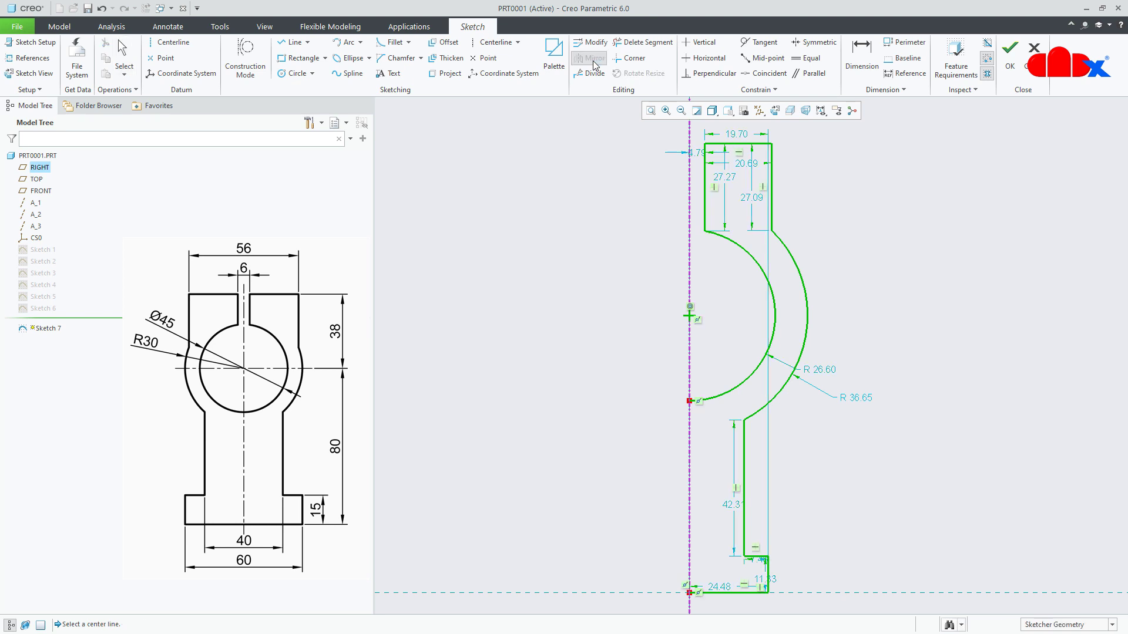
click(690, 262)
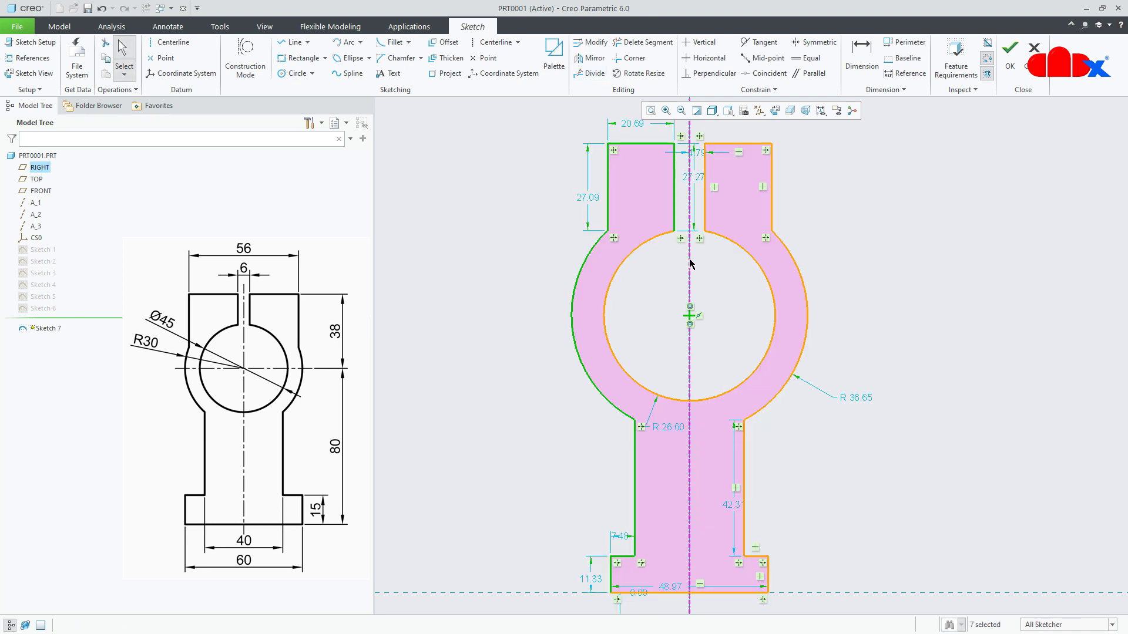
click(883, 302)
Dimension the overall width of the base and the width between the two upright edges
scroll(883, 302, down, 1)
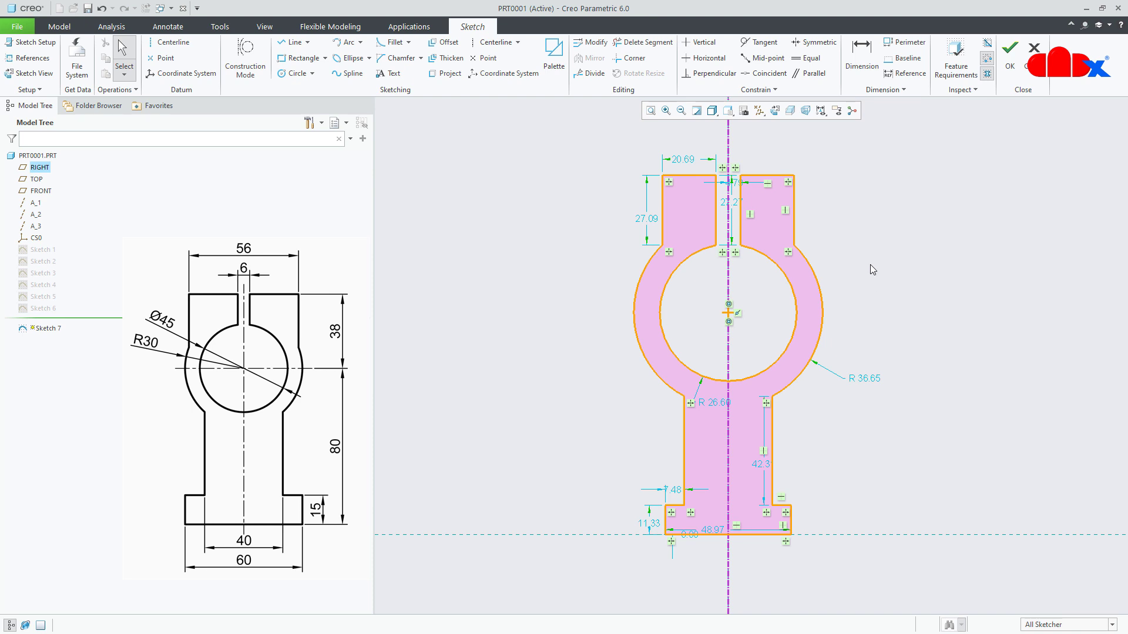
click(862, 54)
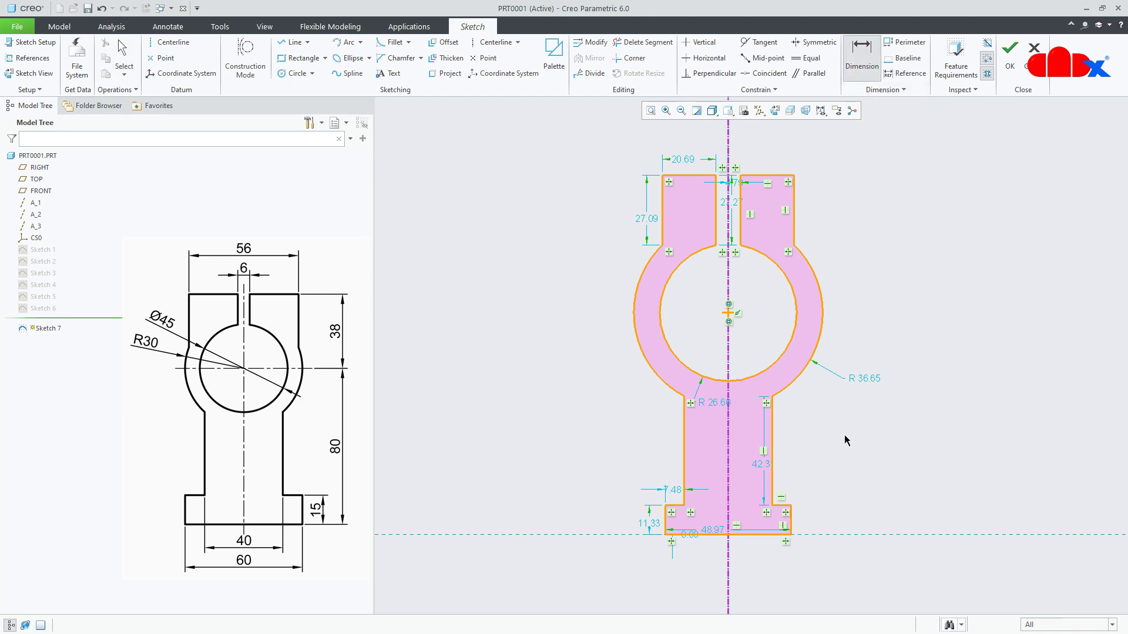
click(765, 534)
middle_click(755, 584)
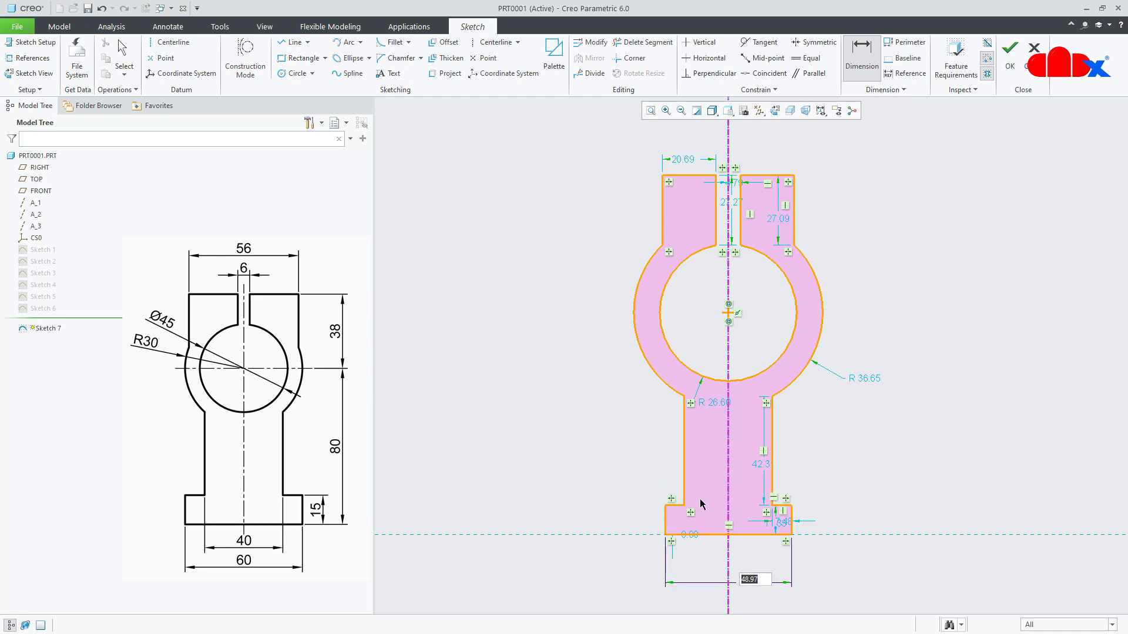
click(685, 479)
click(771, 477)
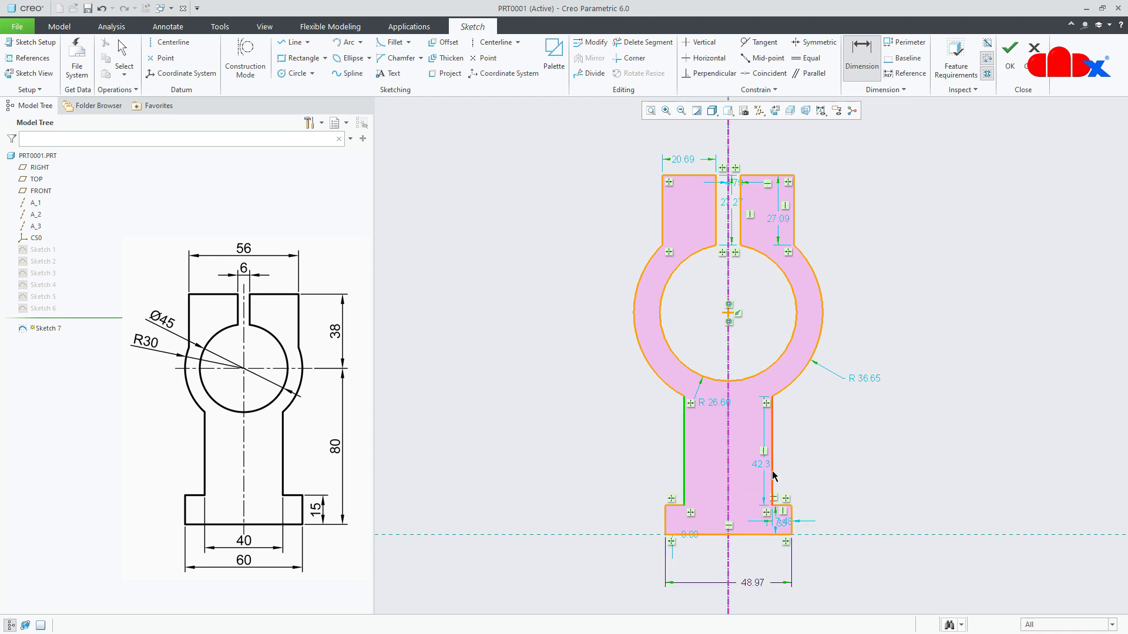
middle_click(748, 557)
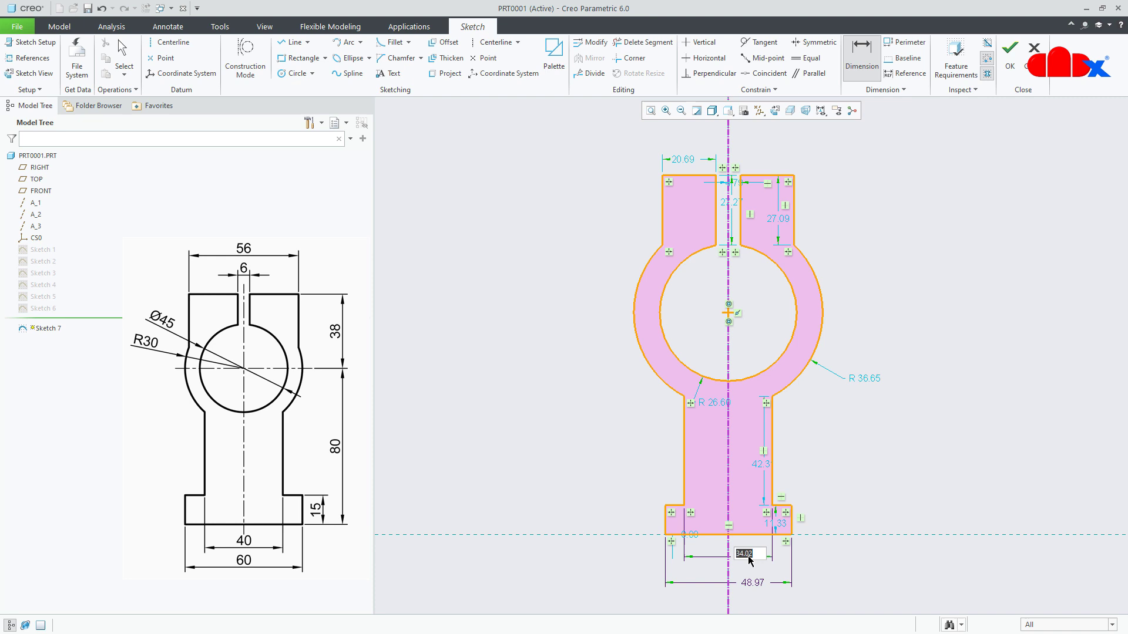
Dimension the base's side height and the vertical distances from the bore centre to the bottom and top edges
click(791, 520)
middle_click(823, 519)
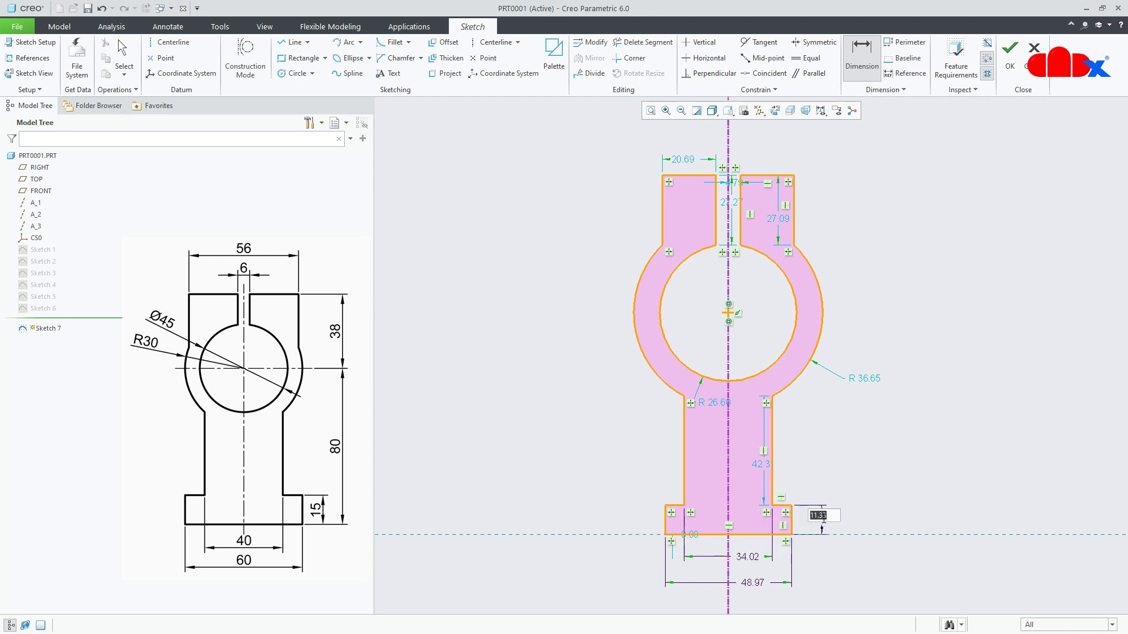
click(790, 534)
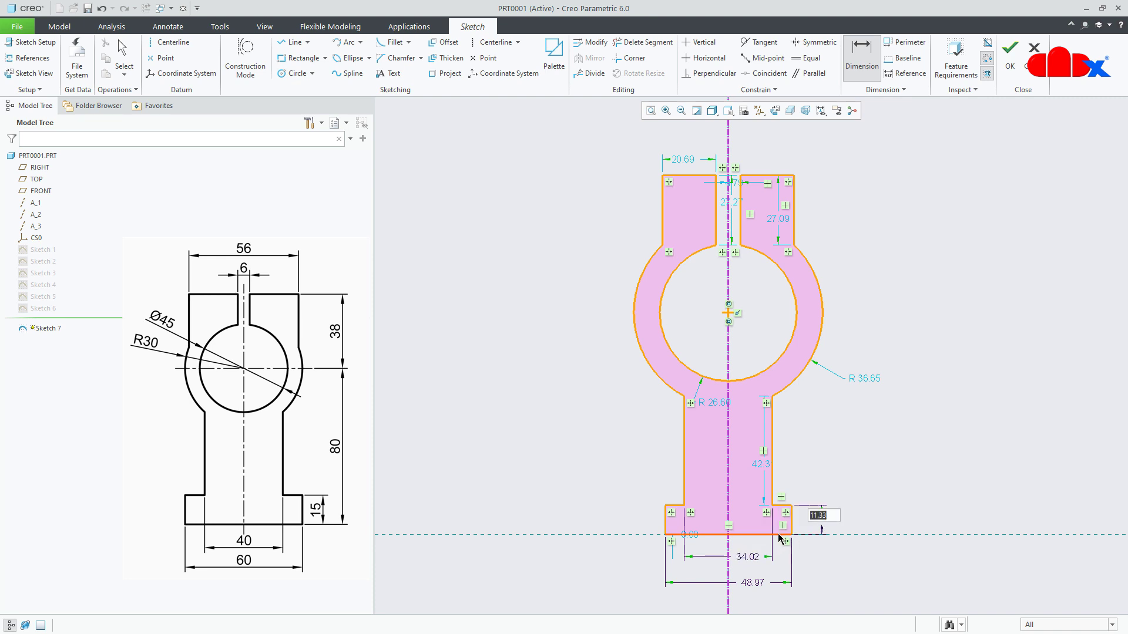
click(728, 313)
middle_click(894, 403)
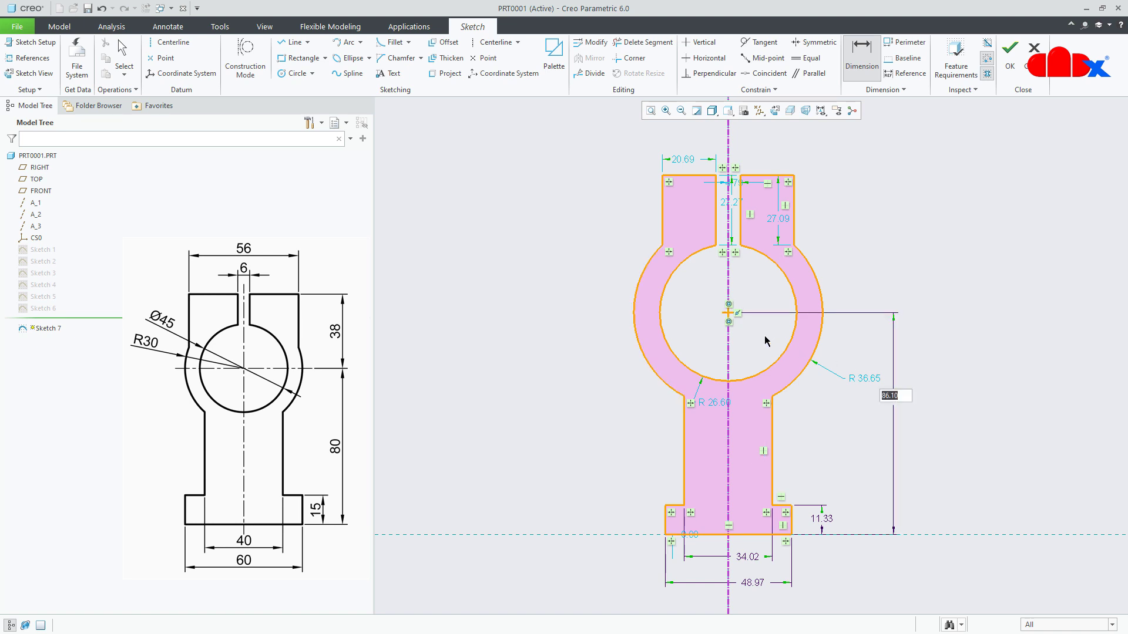
key(Return)
click(780, 182)
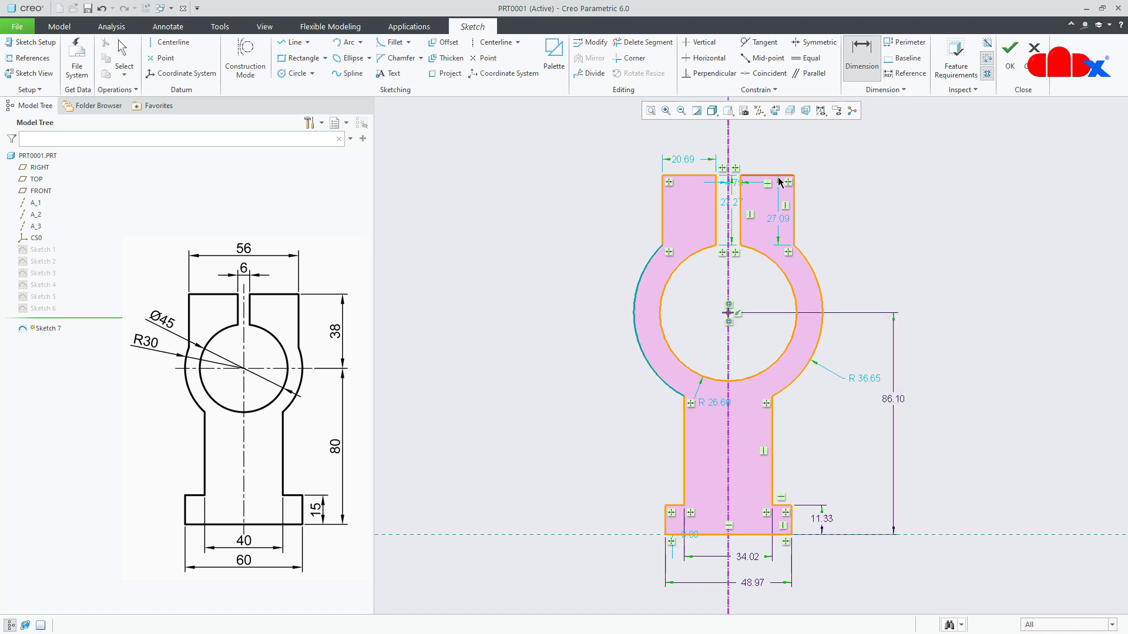
middle_click(895, 212)
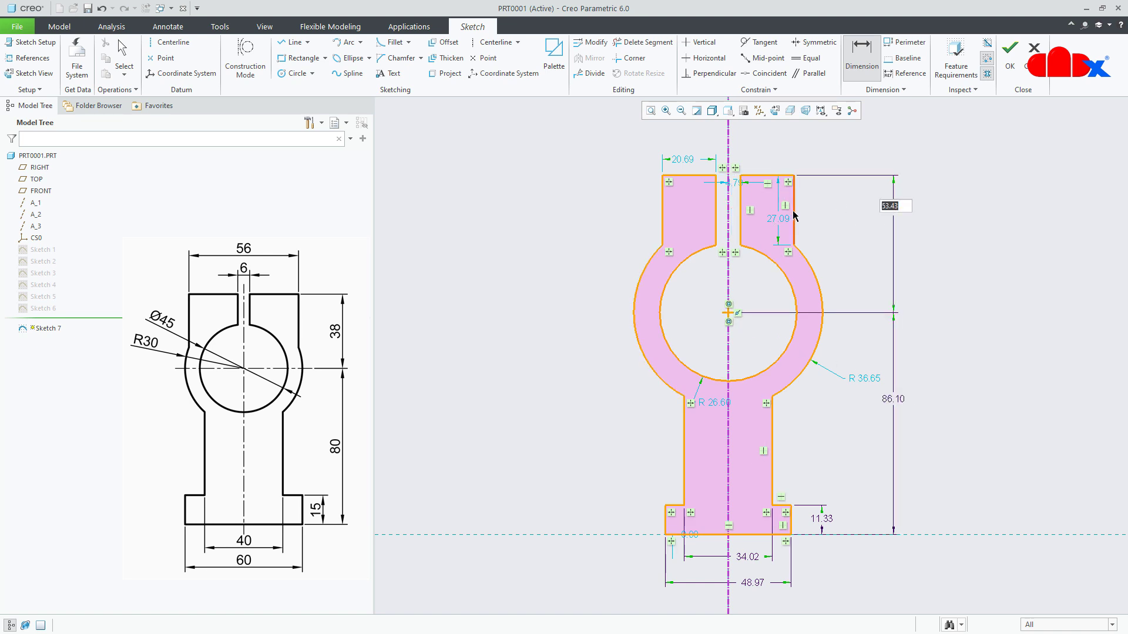
key(Return)
Dimension the overall width across the two clamp ears and the width of the slot between them
click(665, 209)
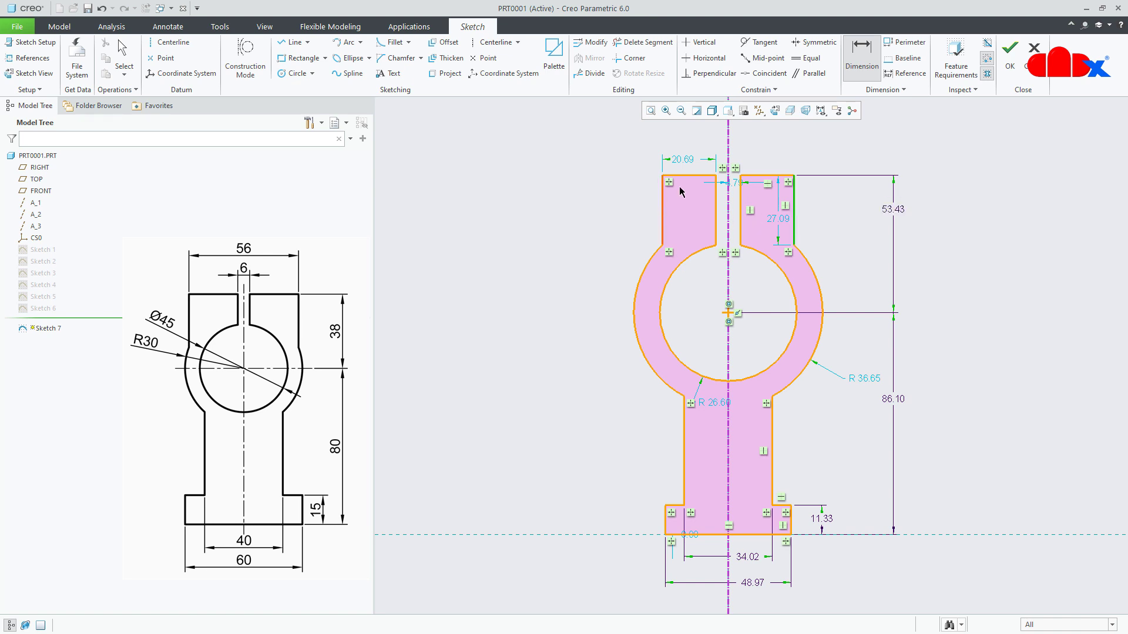
middle_click(702, 144)
click(716, 206)
click(740, 211)
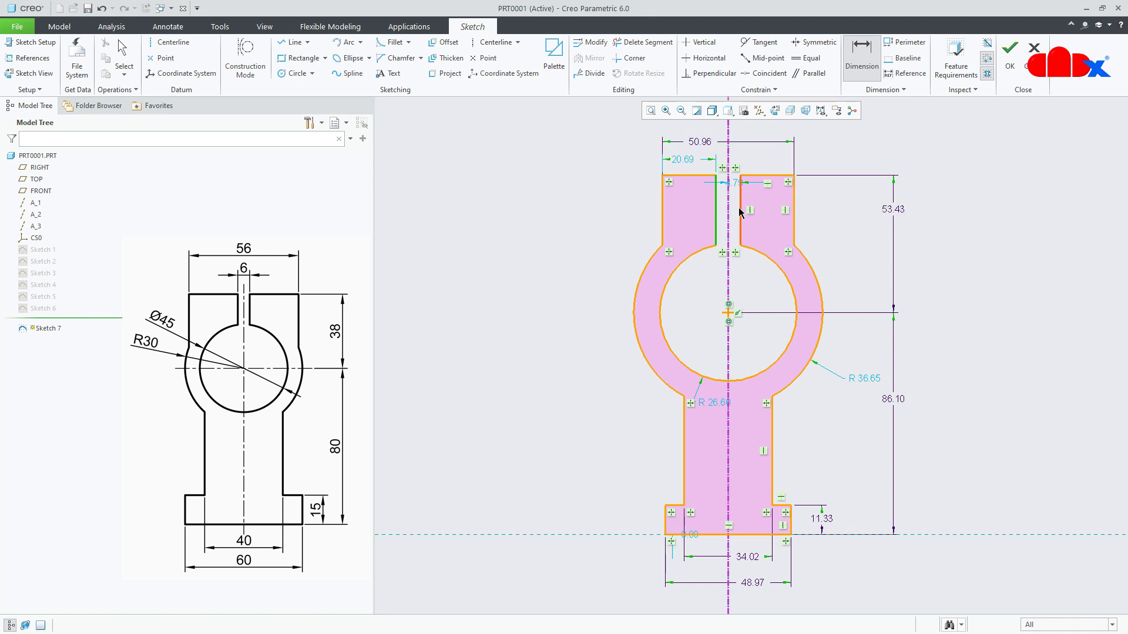
middle_click(741, 157)
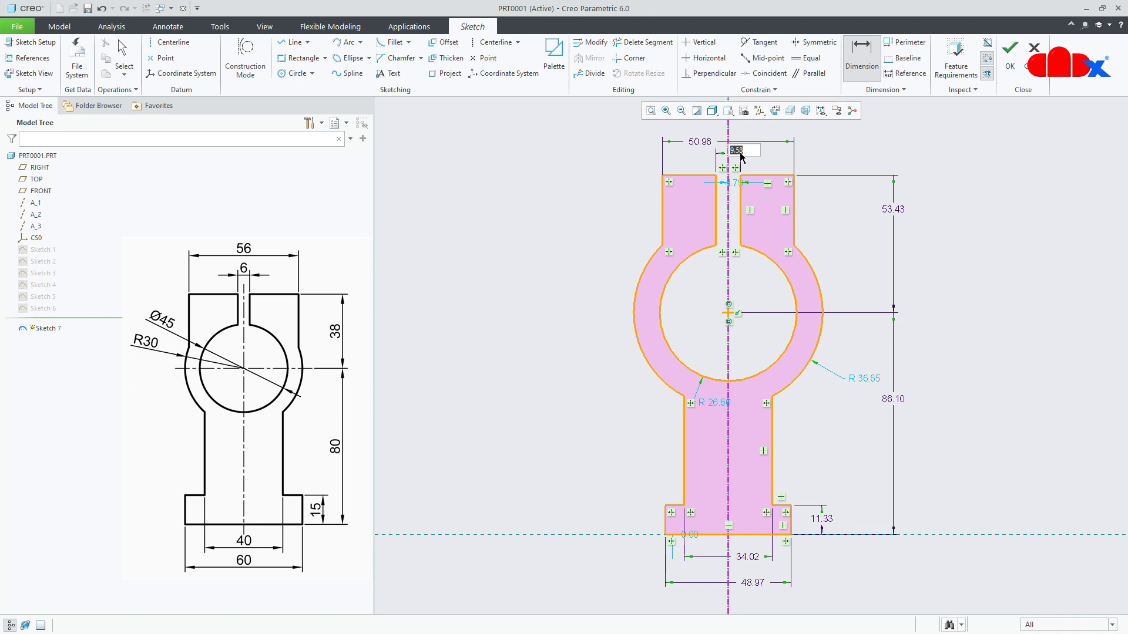
key(Return)
Dimension the radius of the outer ring arc and the diameter of the inner bore
click(634, 320)
middle_click(563, 286)
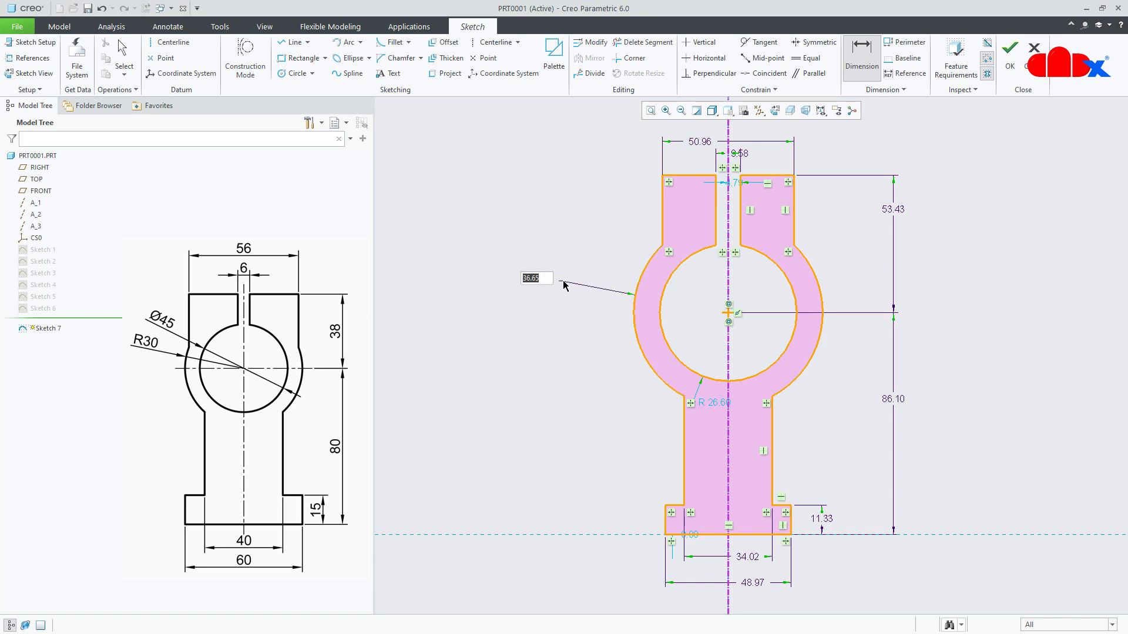
click(667, 286)
middle_click(616, 247)
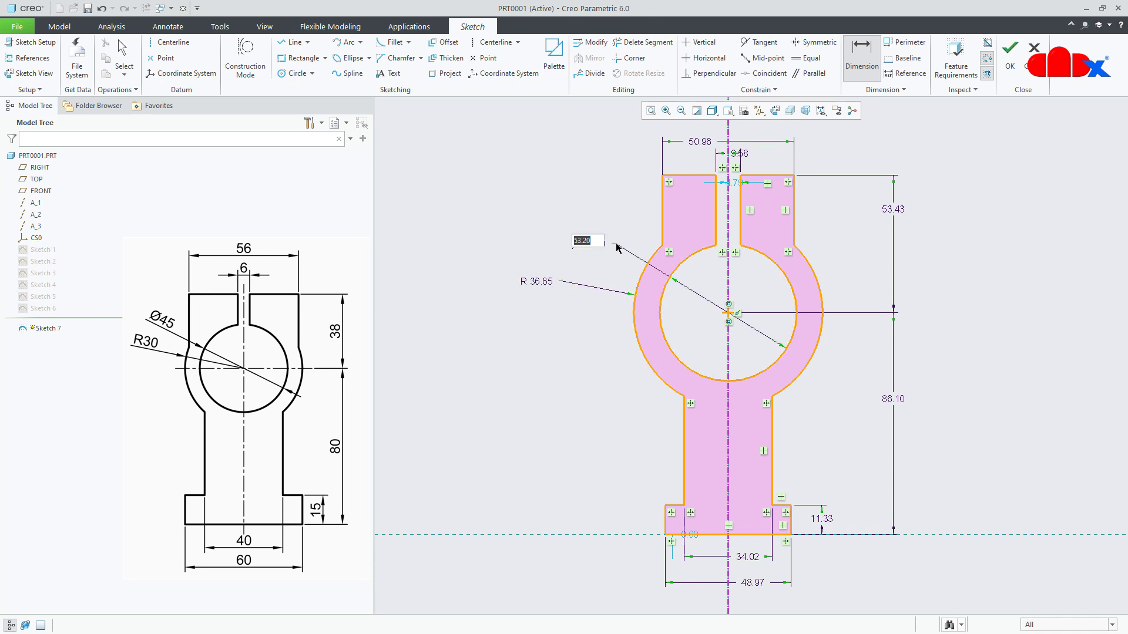
key(Return)
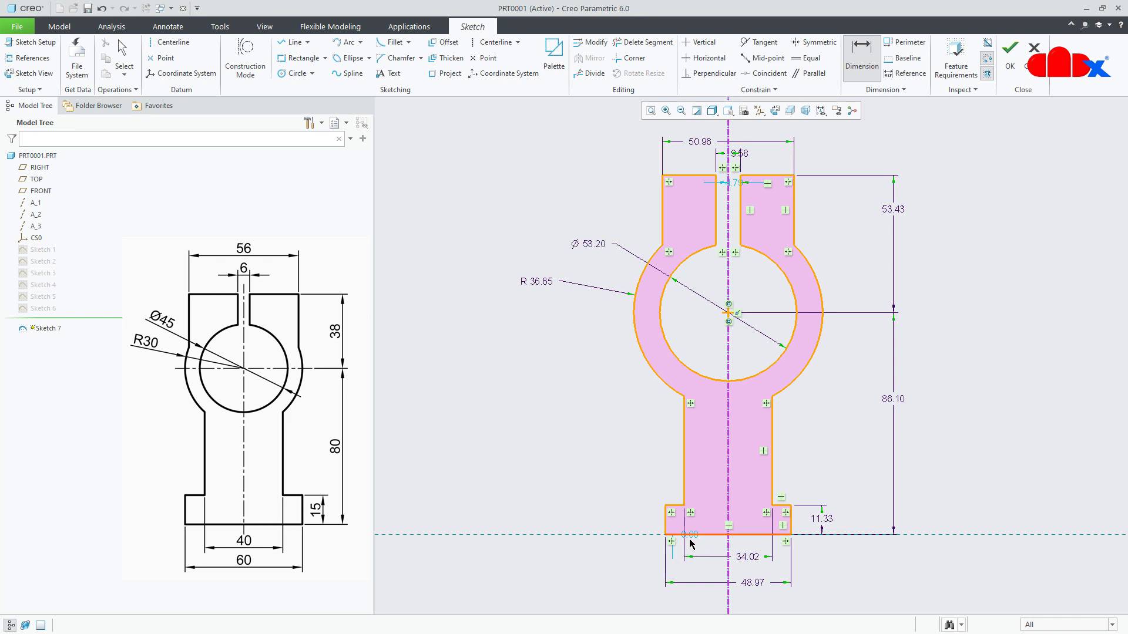
Move the base's zero-offset dimension clear of the profile and make the base's lower-left corner coincident with the horizontal reference
middle_click(692, 543)
drag(692, 541, 614, 499)
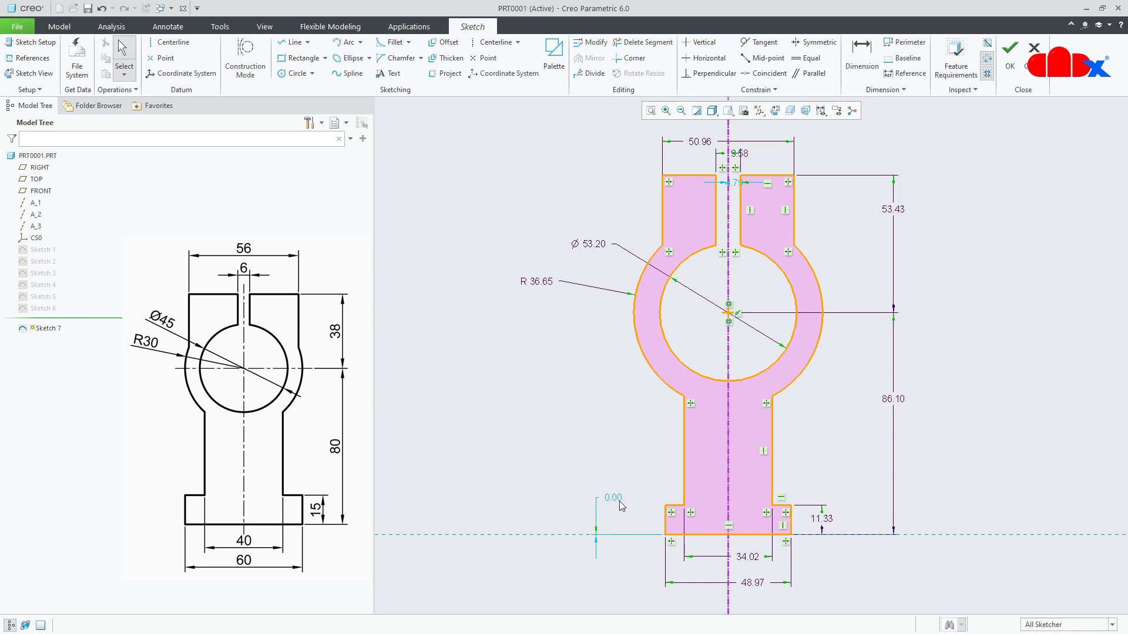
click(764, 74)
click(665, 536)
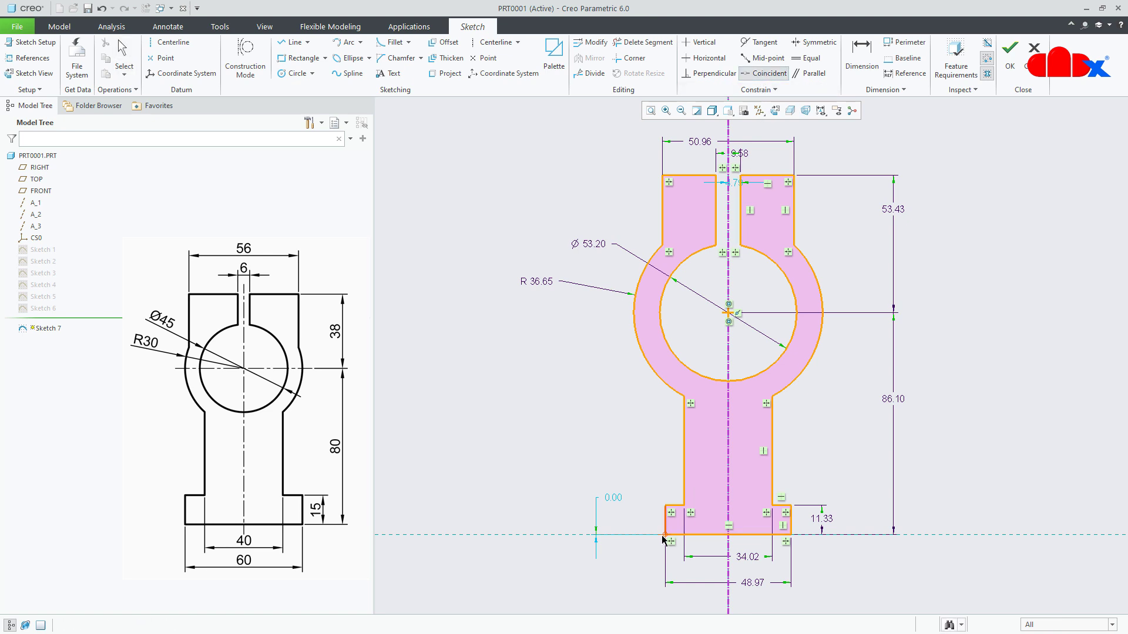
click(574, 538)
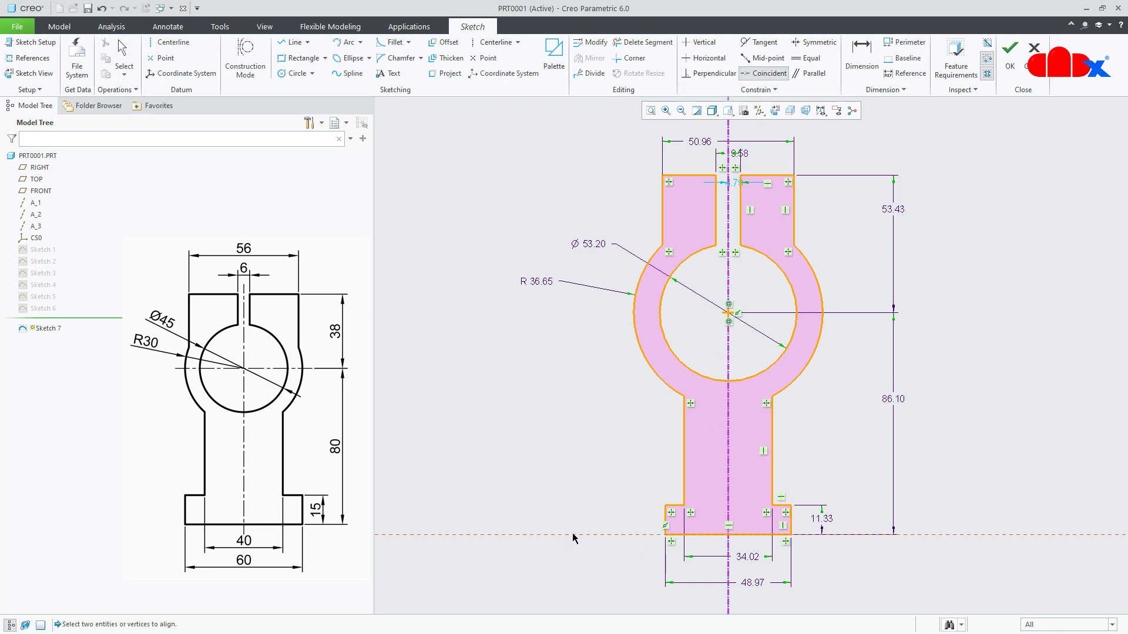
middle_click(591, 471)
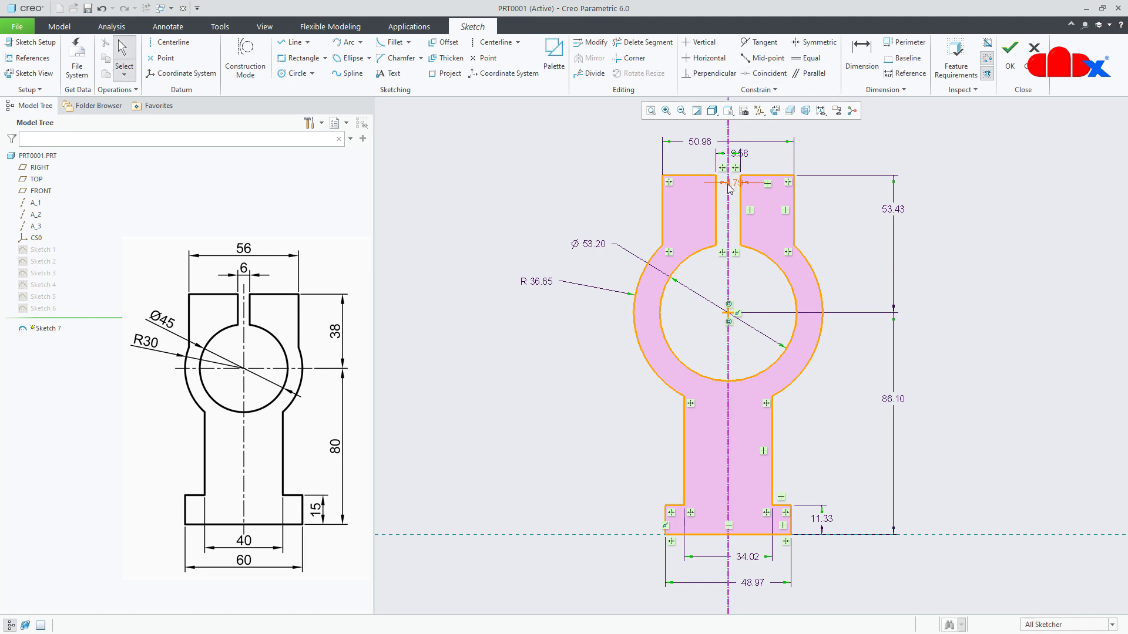
Try setting the slot's right edge offset from the vertical reference to 6, and undo the change
drag(735, 183, 770, 288)
double_click(767, 284)
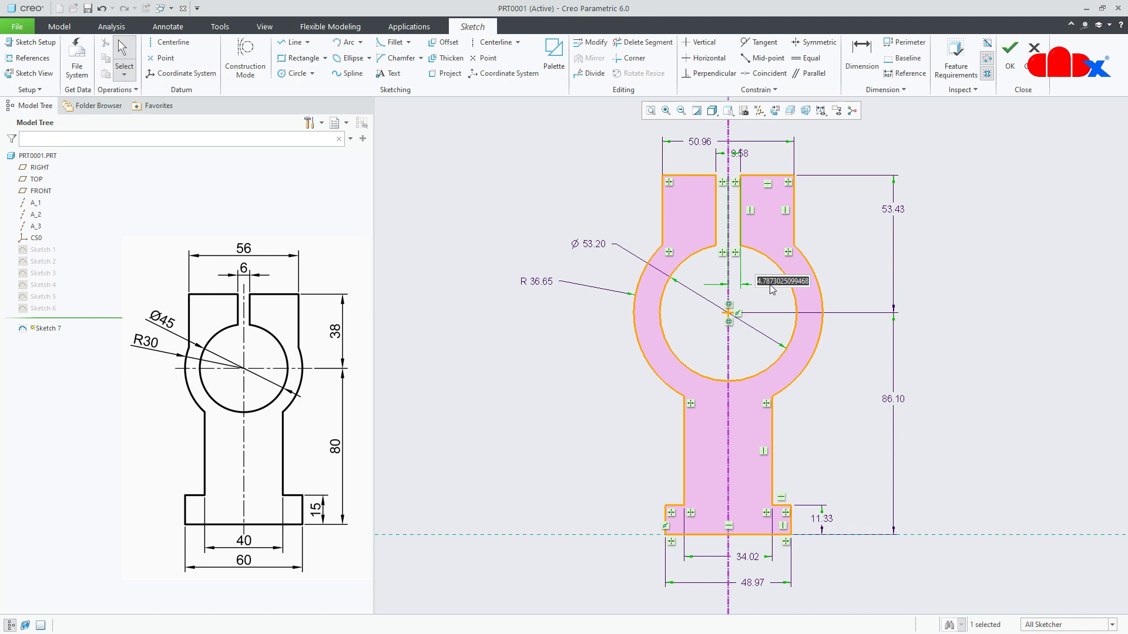
text(6)
key(Return)
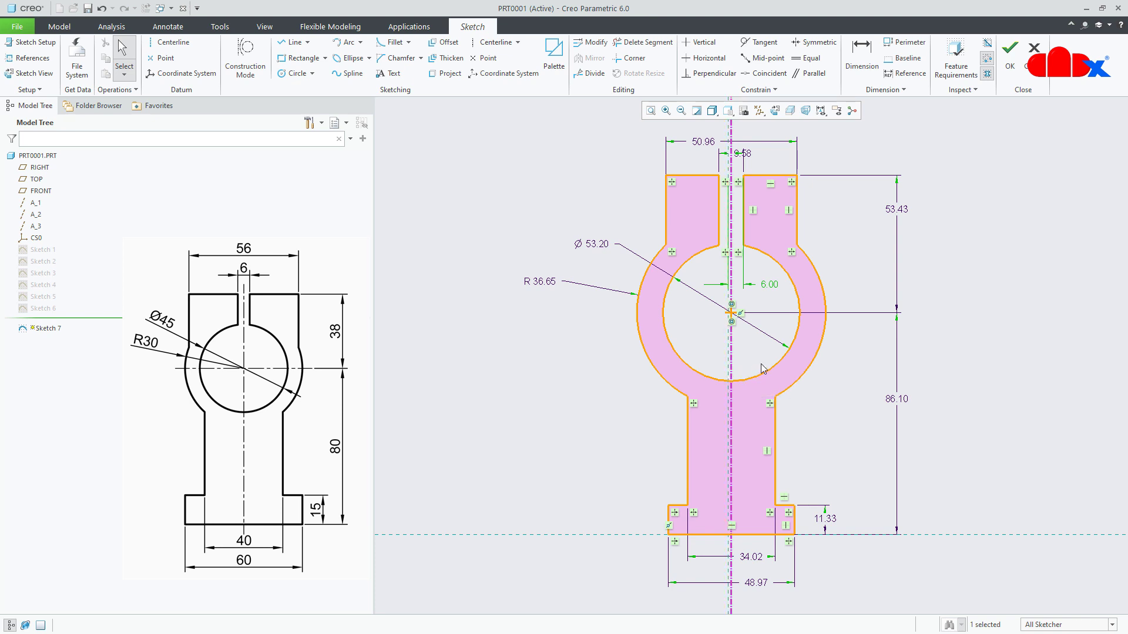
key(ctrl+z)
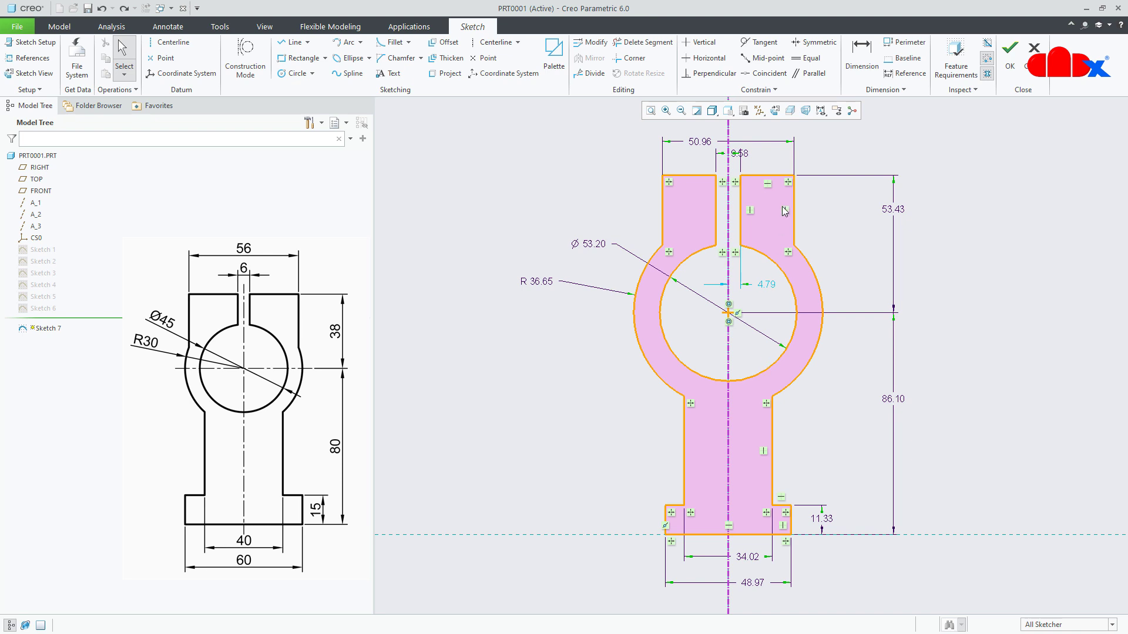
Constrain the vertical centerline coincident with the vertical reference
click(764, 72)
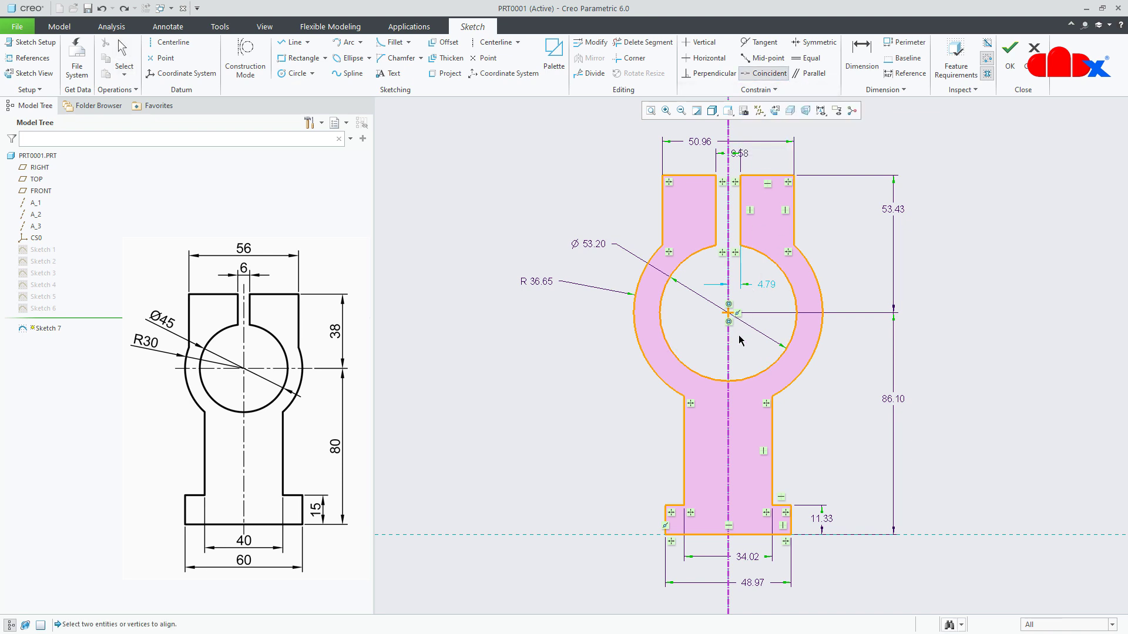
click(733, 362)
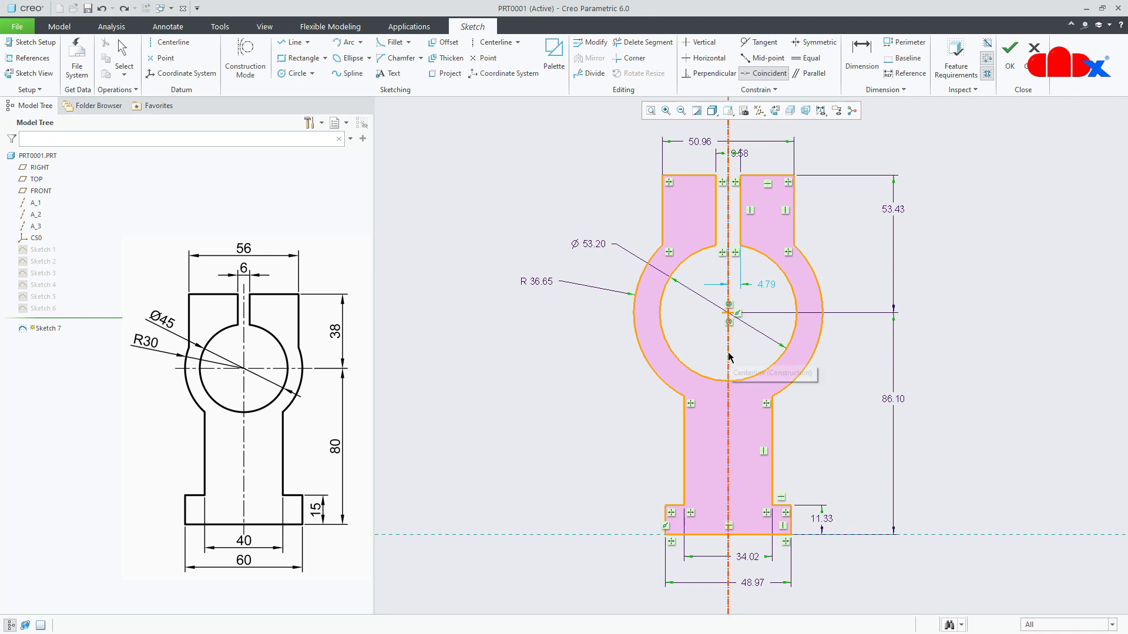
click(729, 356)
click(729, 356)
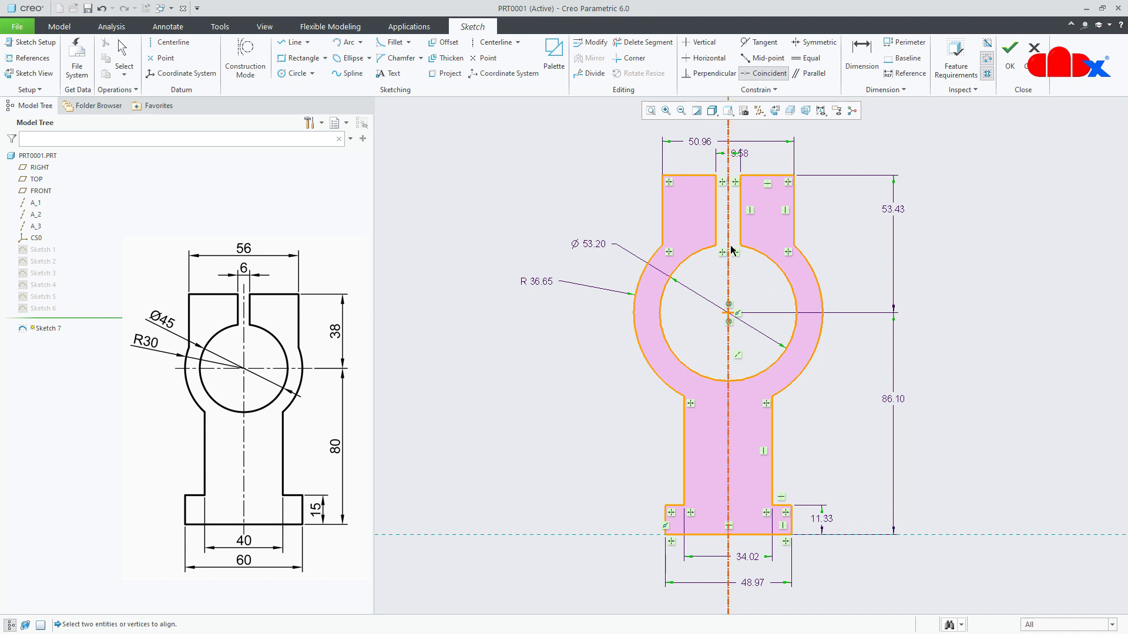
middle_click(829, 423)
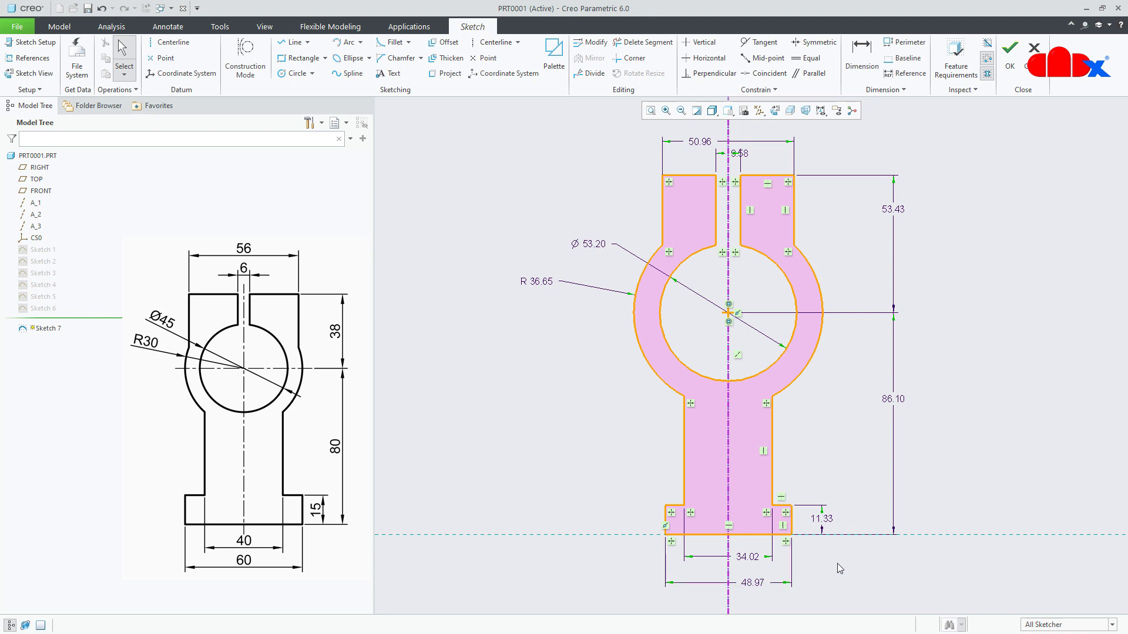
Select all nine bracket dimensions for joint modification and turn off automatic regeneration
click(595, 43)
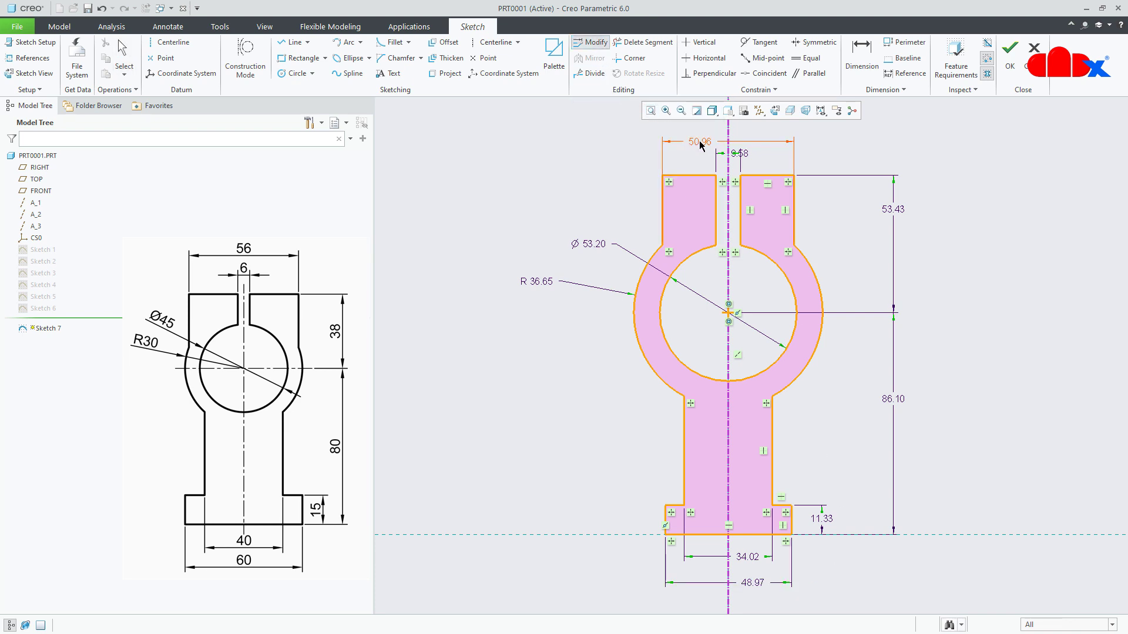
click(729, 143)
click(734, 154)
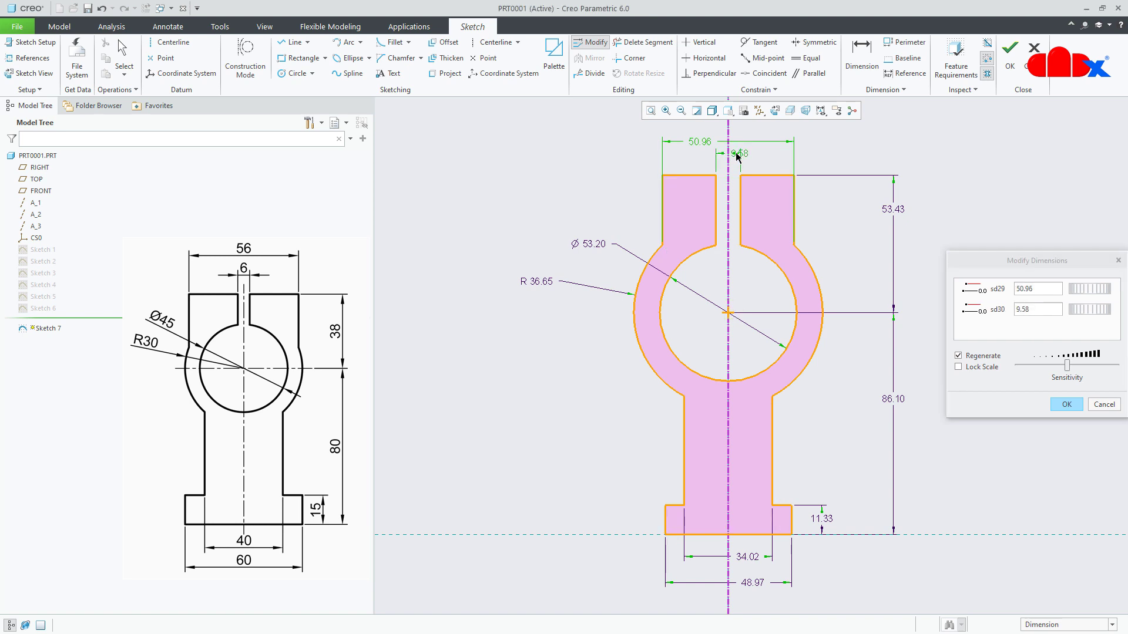
click(889, 213)
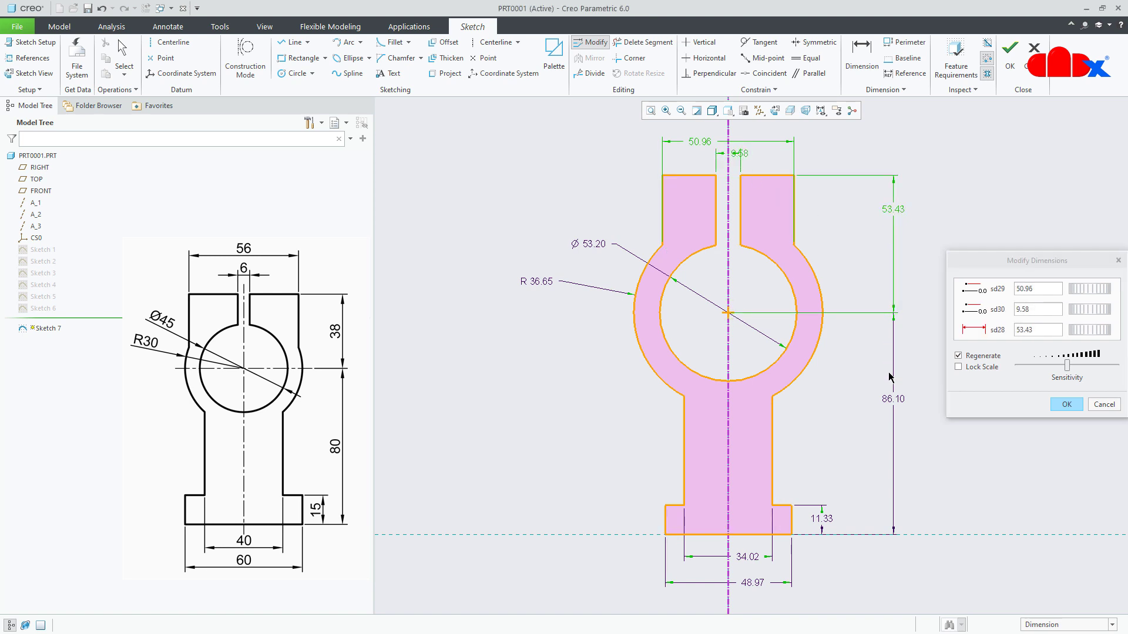
click(896, 403)
click(823, 519)
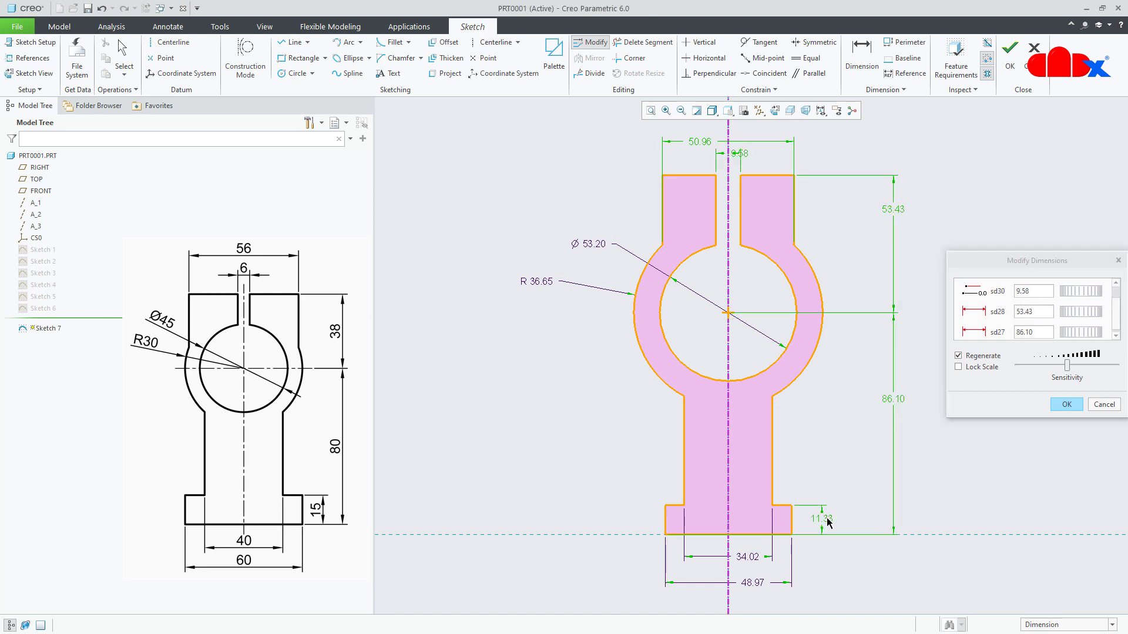
click(746, 558)
click(752, 584)
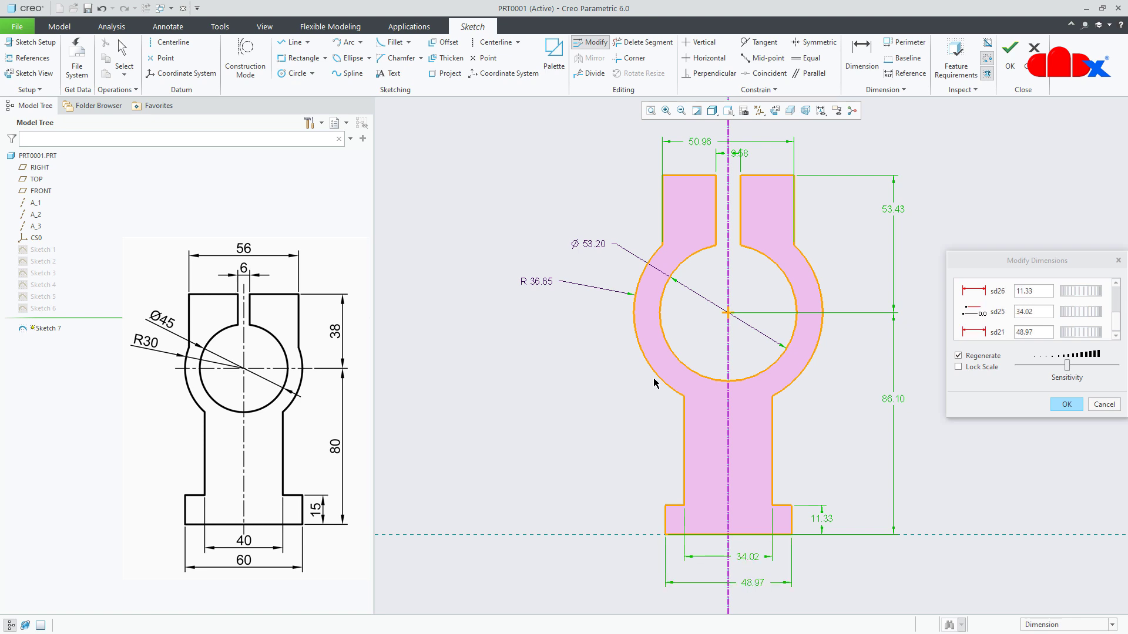
click(551, 283)
click(588, 246)
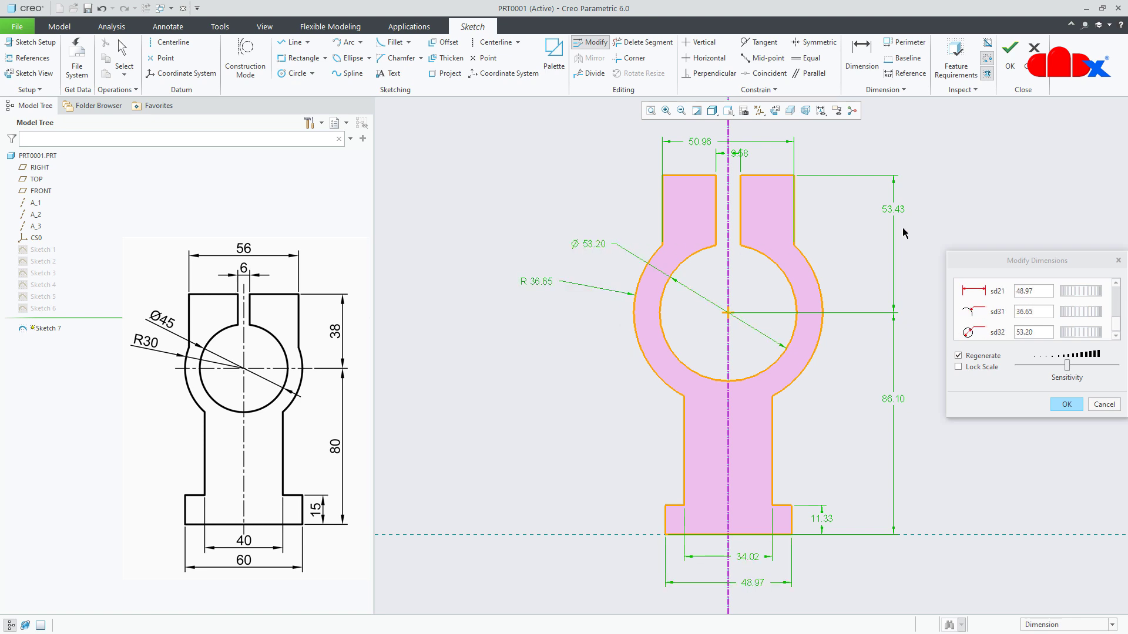
drag(1004, 251, 1001, 75)
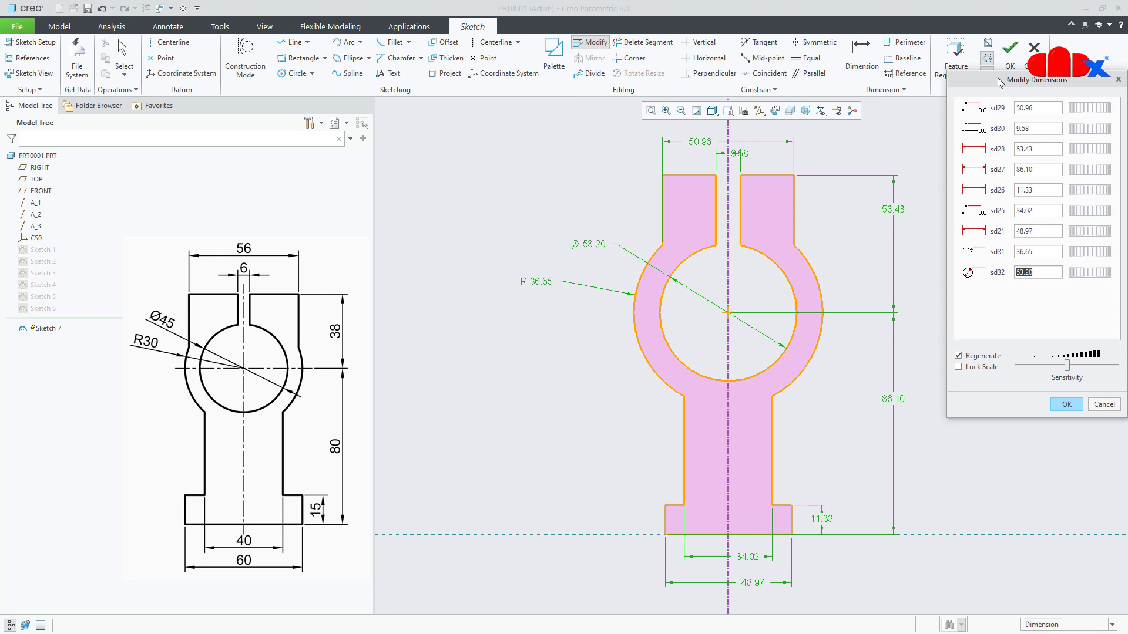
drag(977, 418, 978, 448)
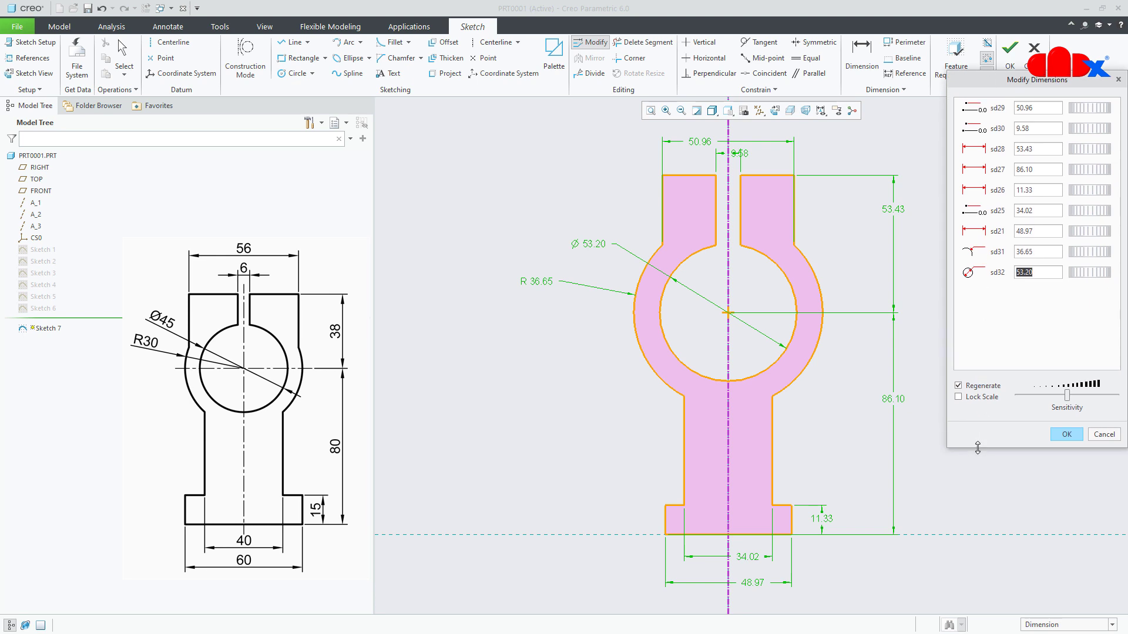
click(988, 387)
Set the overall ear width to 56, slot width to 6, bore-centre-to-top height to 38, bore-centre-to-base height to 80 and base thickness to 15
click(1039, 109)
text(56)
key(Tab)
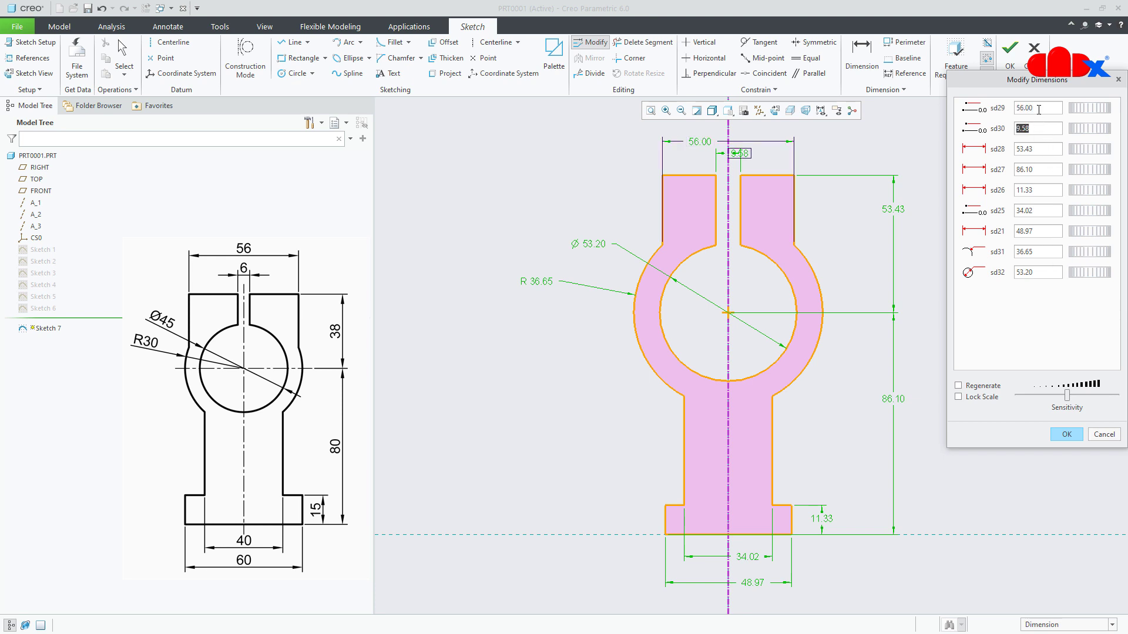
text(6)
key(Tab)
text(3)
key(Tab)
text(8)
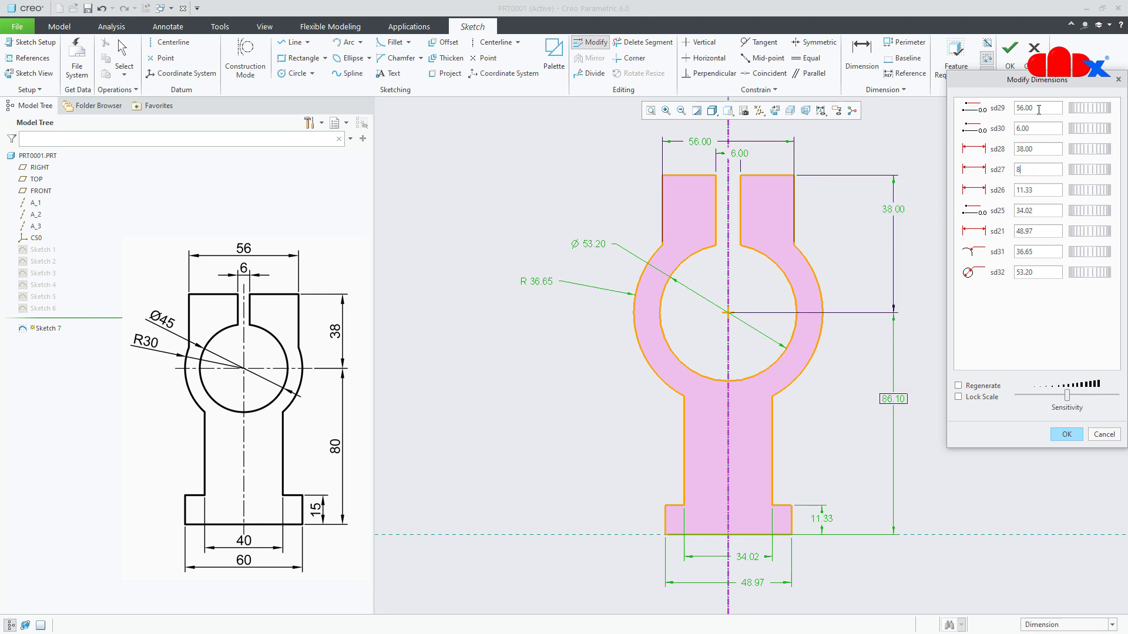
key(Tab)
text(1)
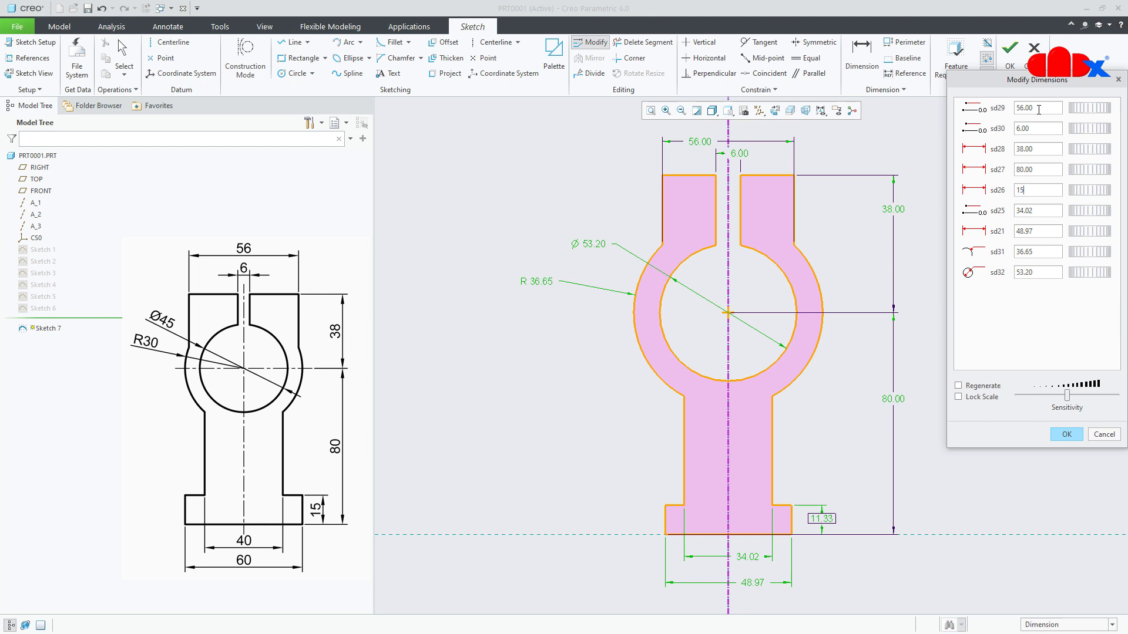
Set the stem width to 40, base width to 60, ring radius to 30 and bore diameter to 45, and apply all modified dimensions
key(Tab)
text(40)
key(Tab)
text(6)
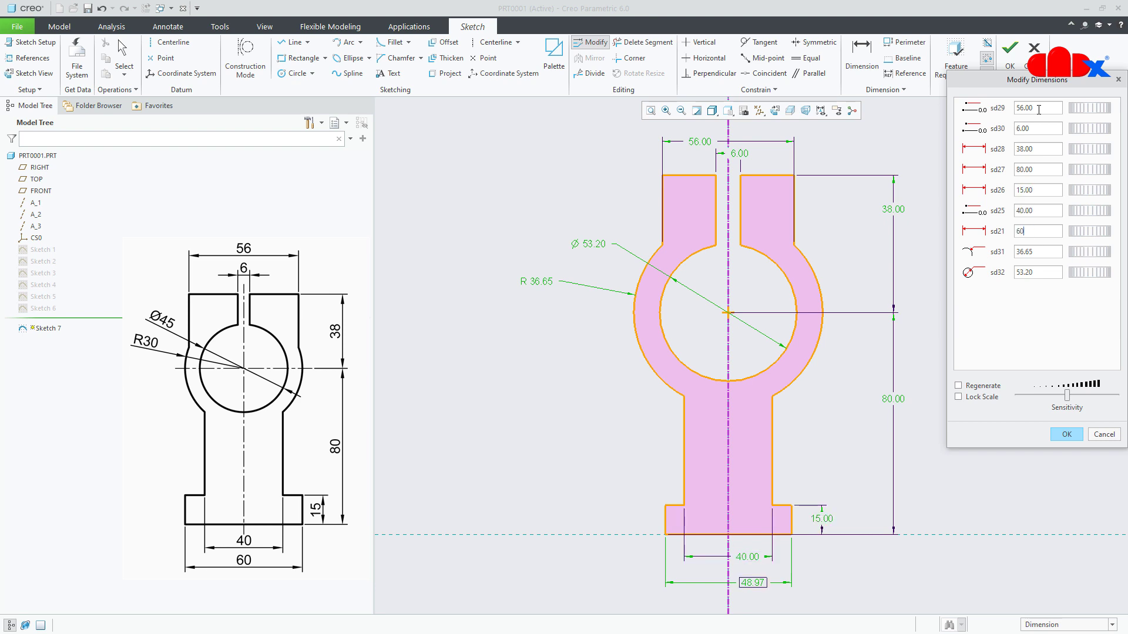
key(Tab)
text(30)
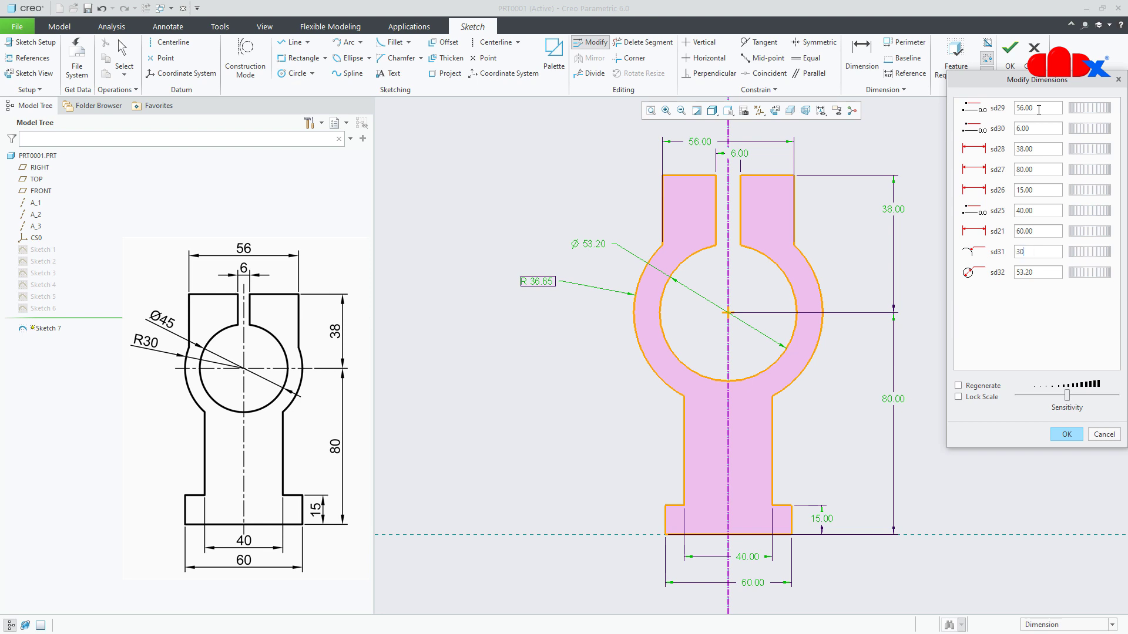
key(Tab)
text(45)
key(Tab)
click(1069, 434)
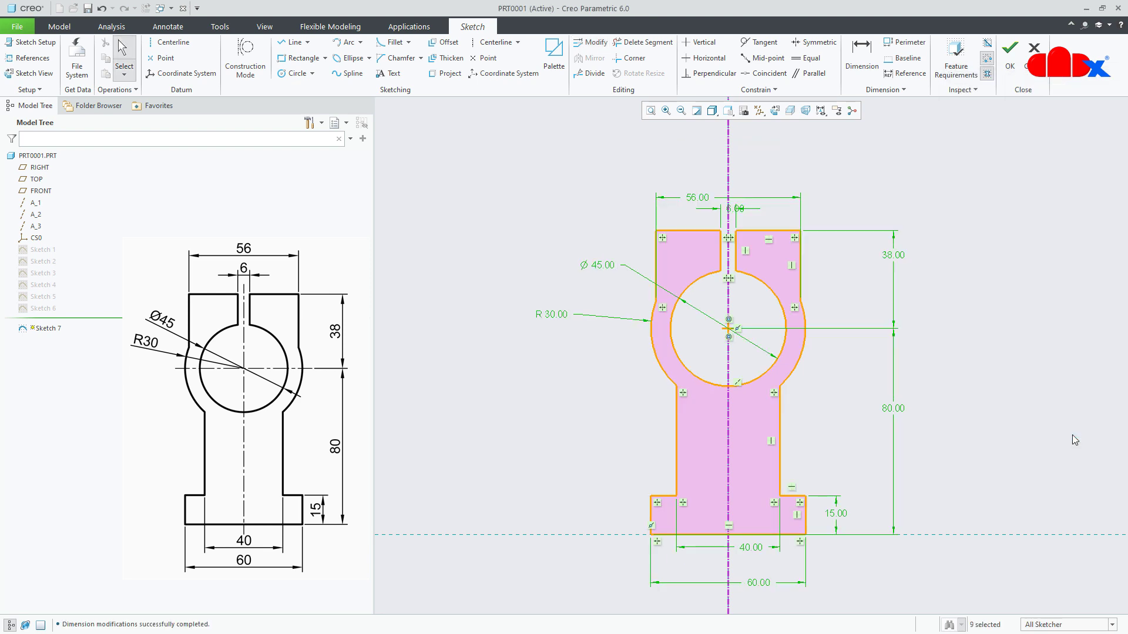
click(1014, 432)
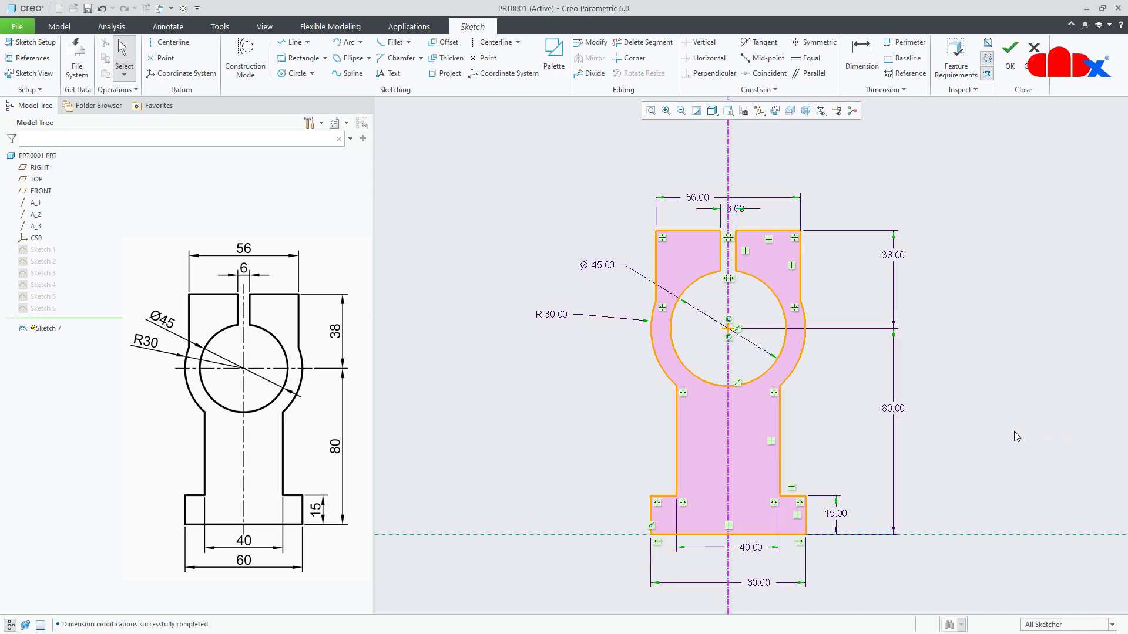
Accept the finished clamp bracket sketch and hide it in the model
right_click(1014, 433)
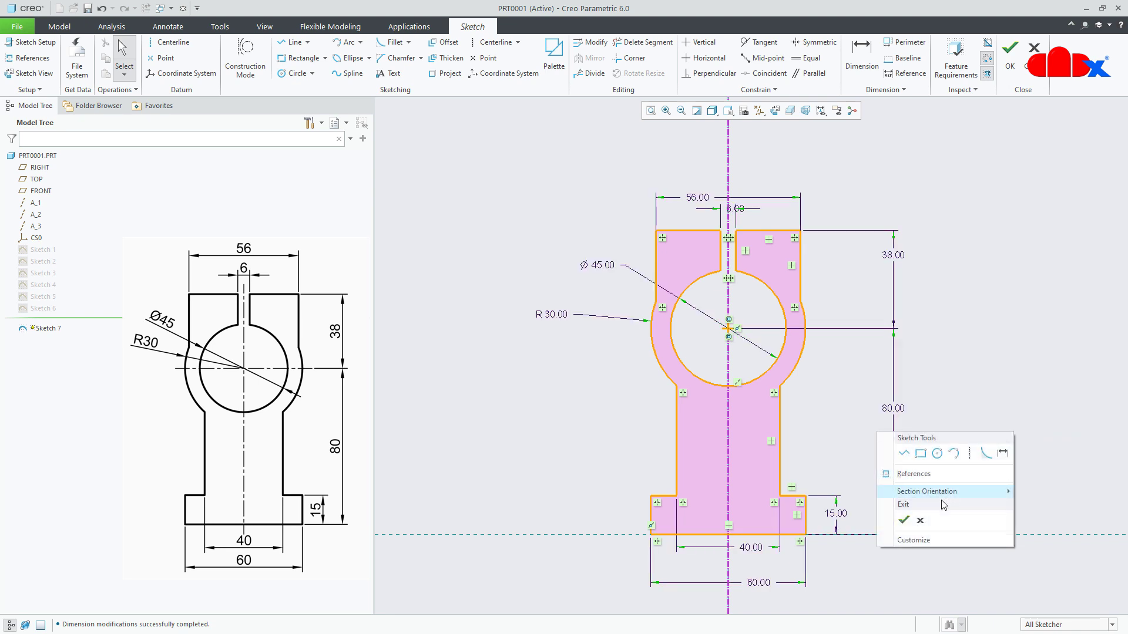
click(904, 521)
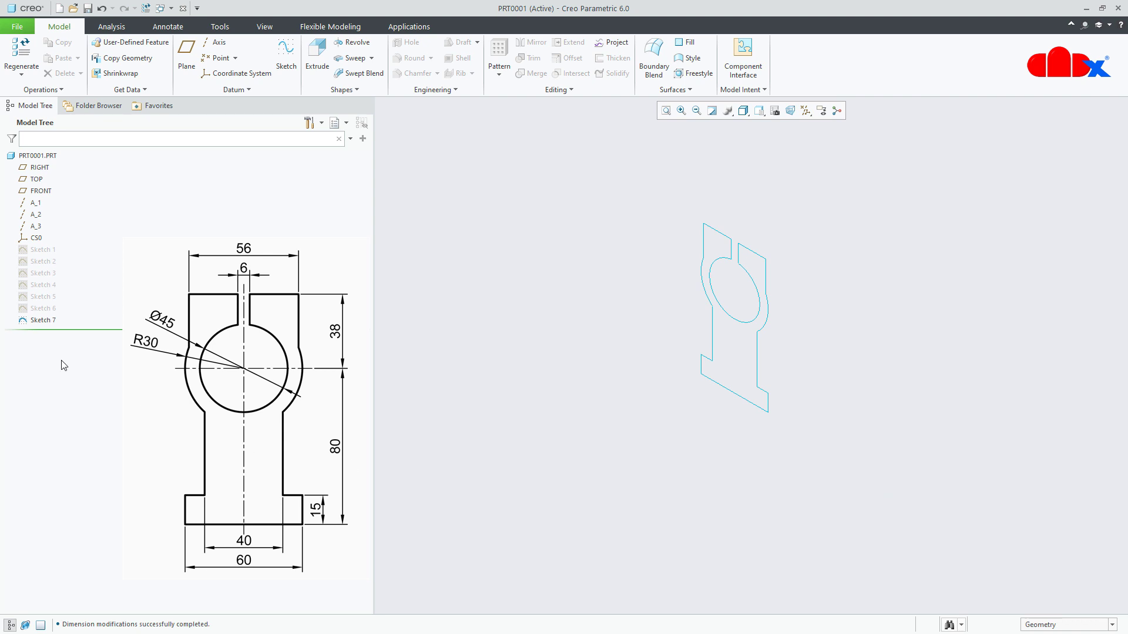
click(39, 321)
click(54, 282)
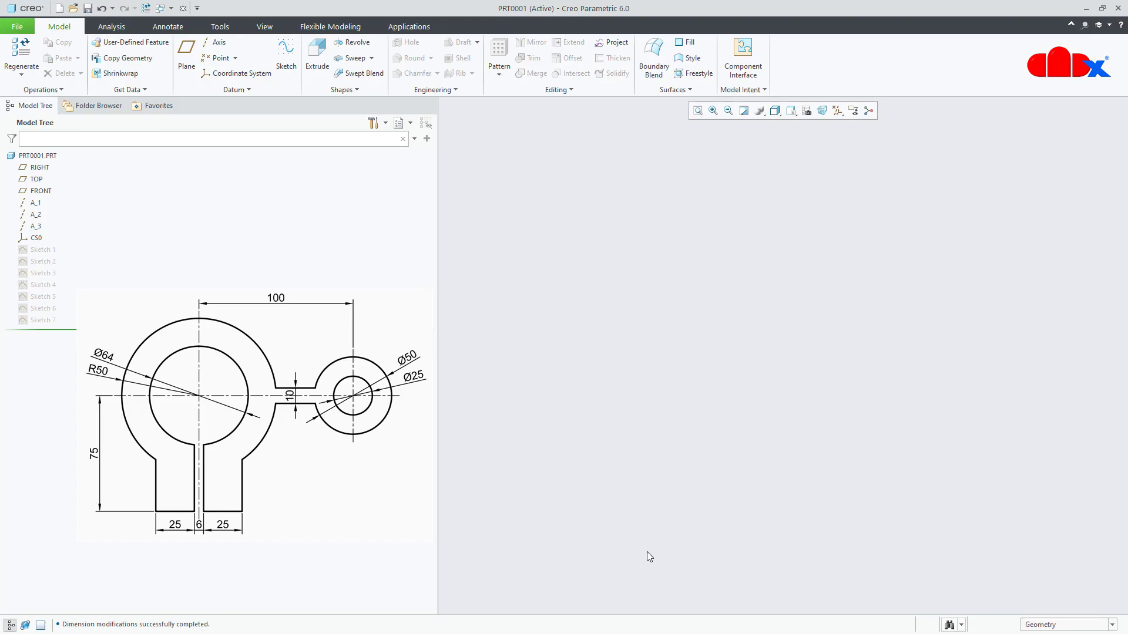
Start a new sketch on the FRONT plane with RIGHT as the right-facing reference, and orient the view parallel to the screen
click(286, 56)
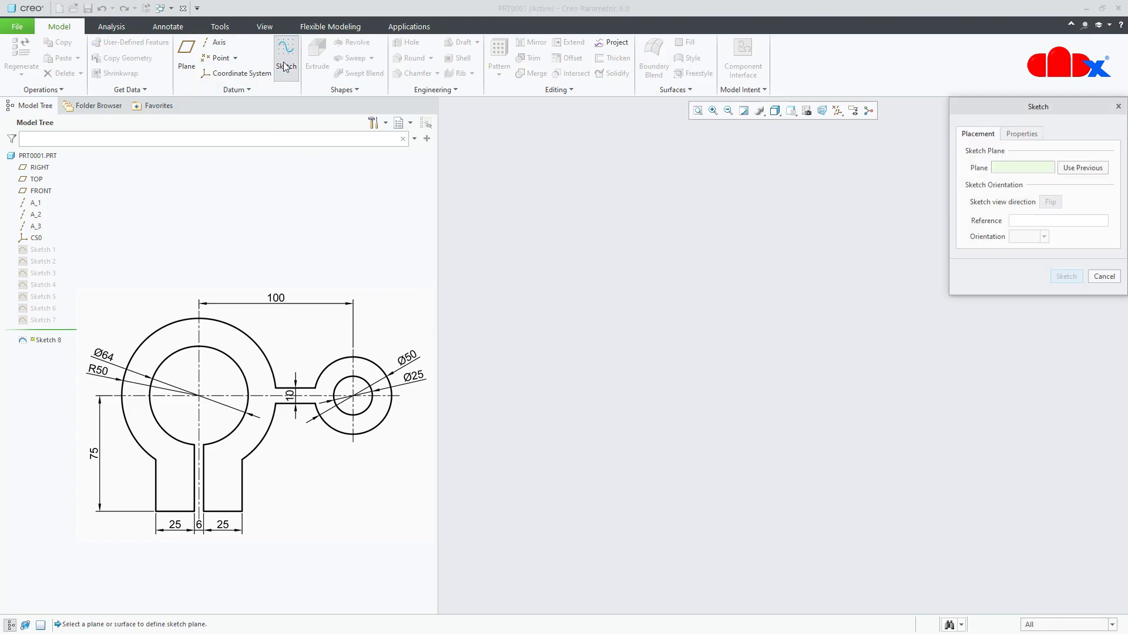
click(43, 190)
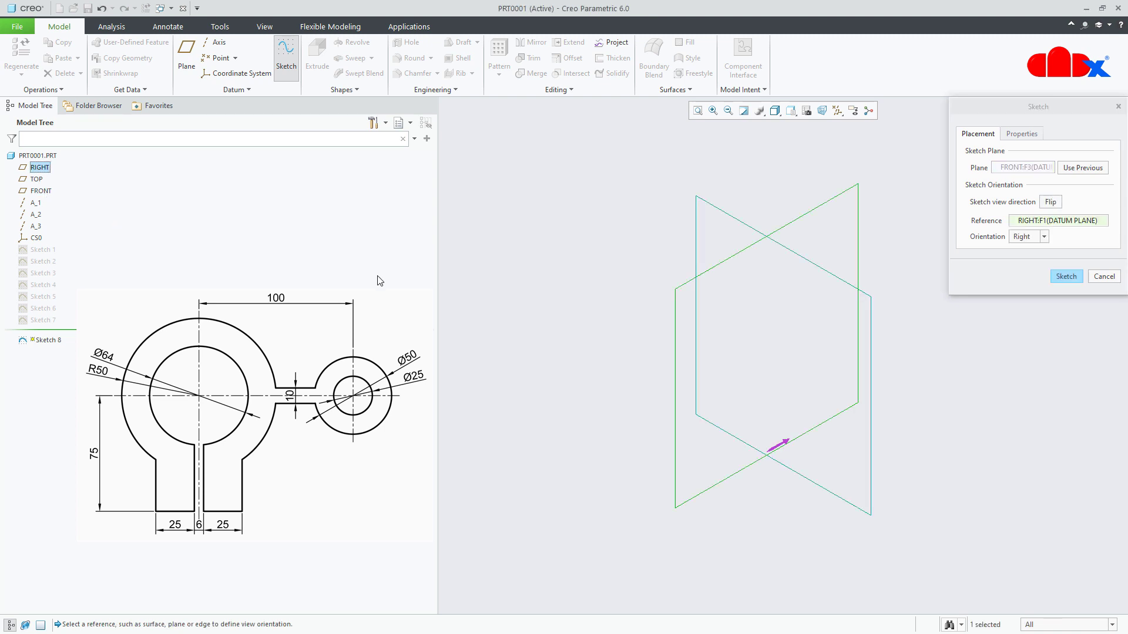
click(1064, 277)
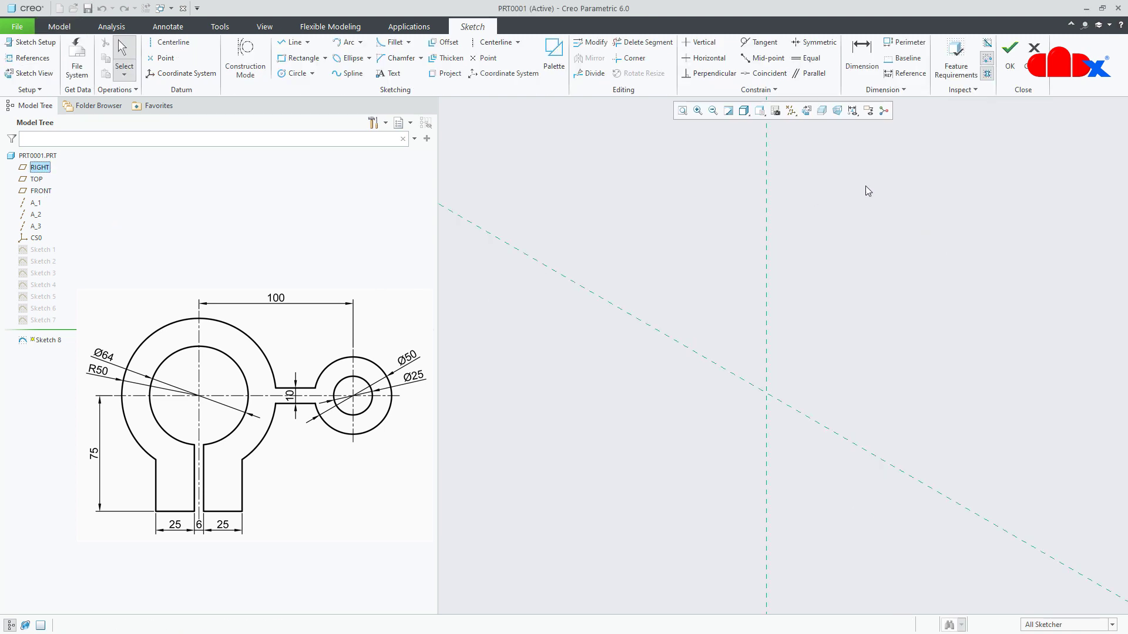
click(807, 115)
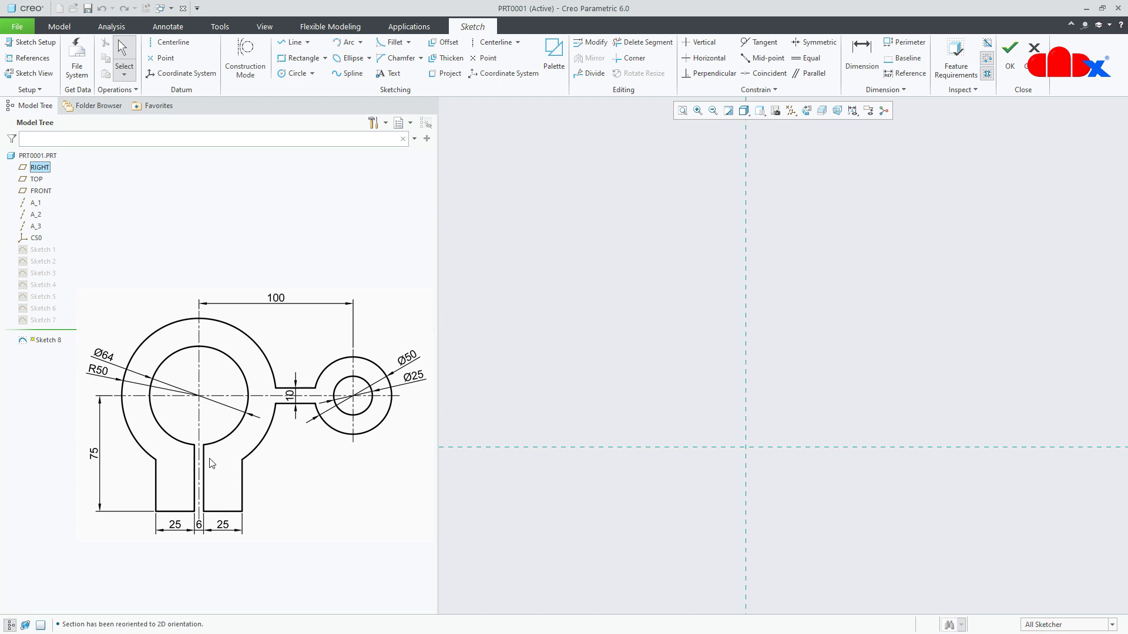
Draw a vertical construction centerline along the vertical reference
click(494, 42)
click(746, 177)
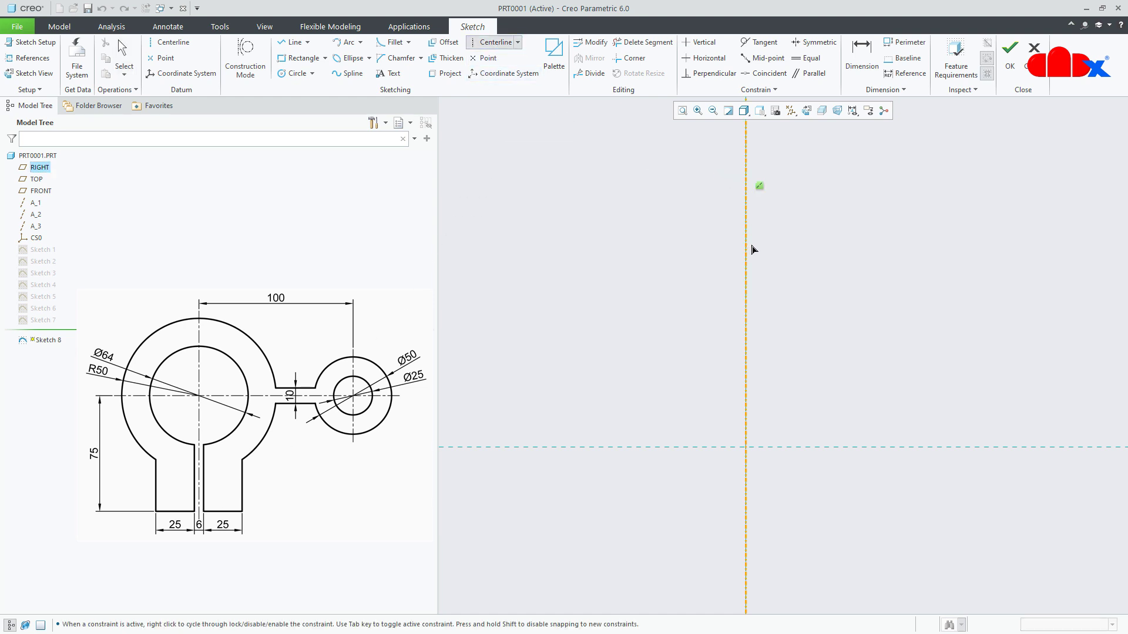
click(746, 256)
middle_click(836, 300)
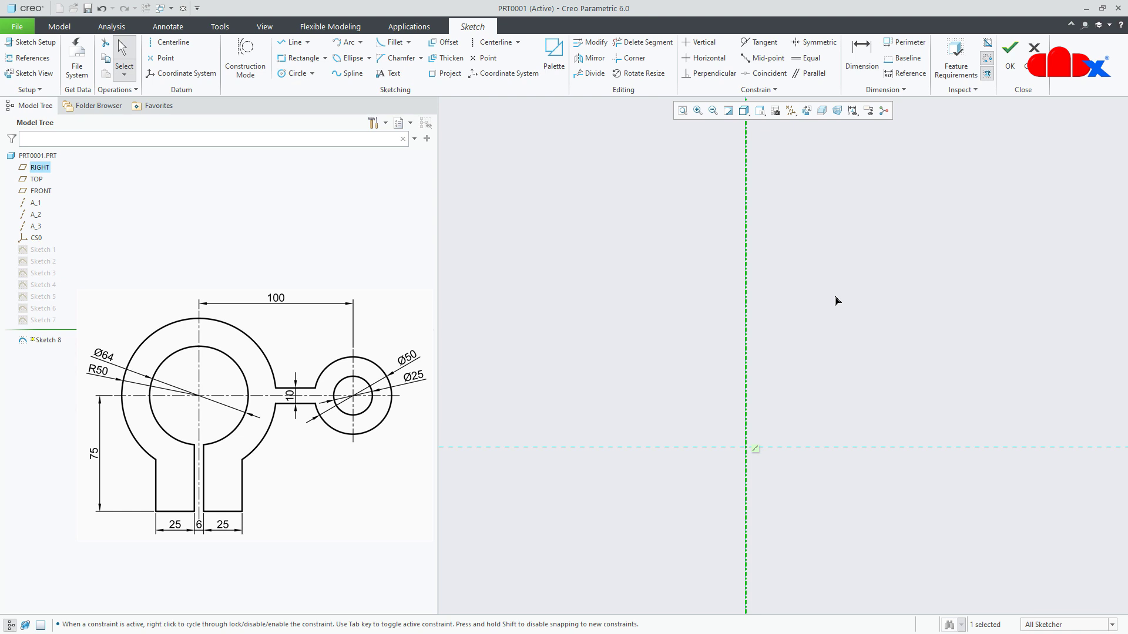
Draw two concentric circles at the reference intersection, about 72 and 49 in diameter
mouse_move(837, 300)
middle_down()
mouse_move(836, 231)
mouse_move(792, 209)
middle_up()
click(795, 250)
right_click(797, 254)
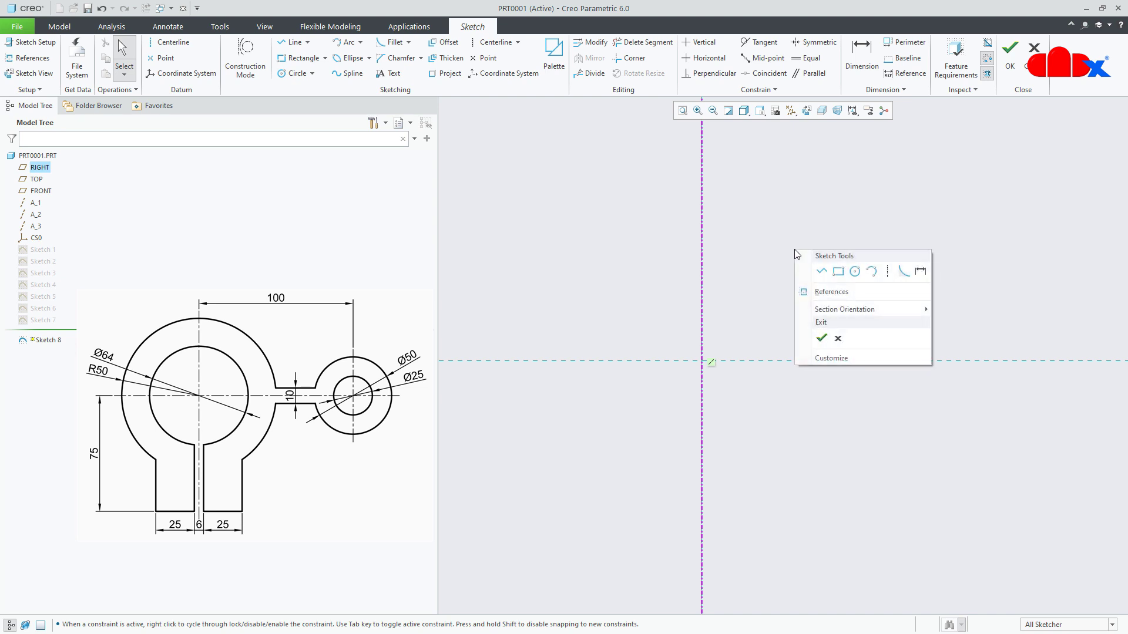
click(849, 275)
click(709, 366)
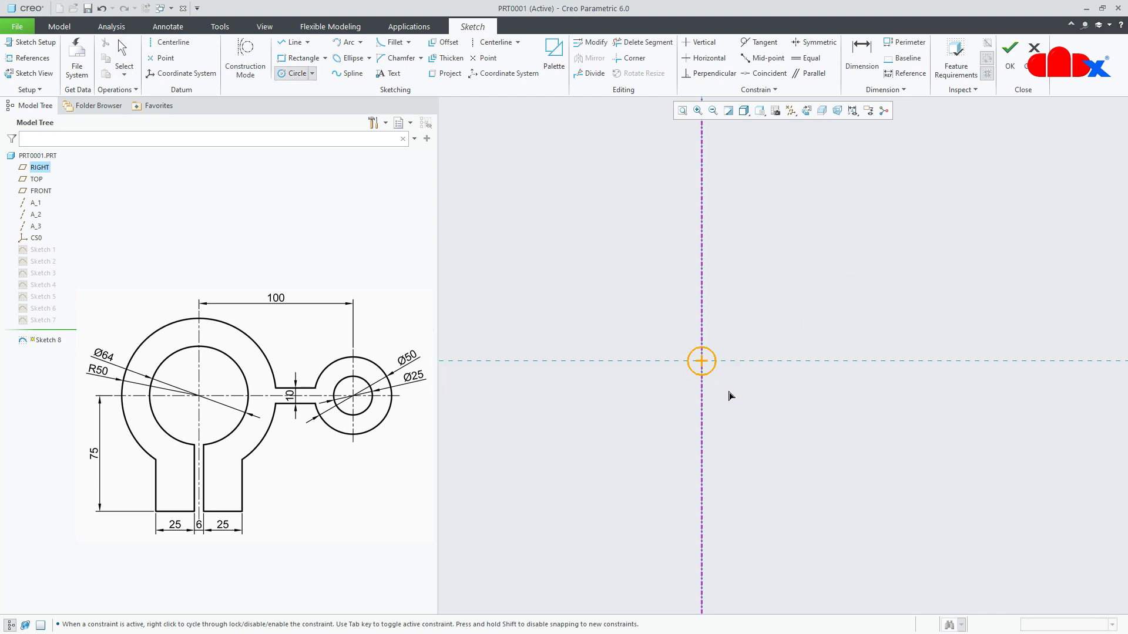
click(760, 435)
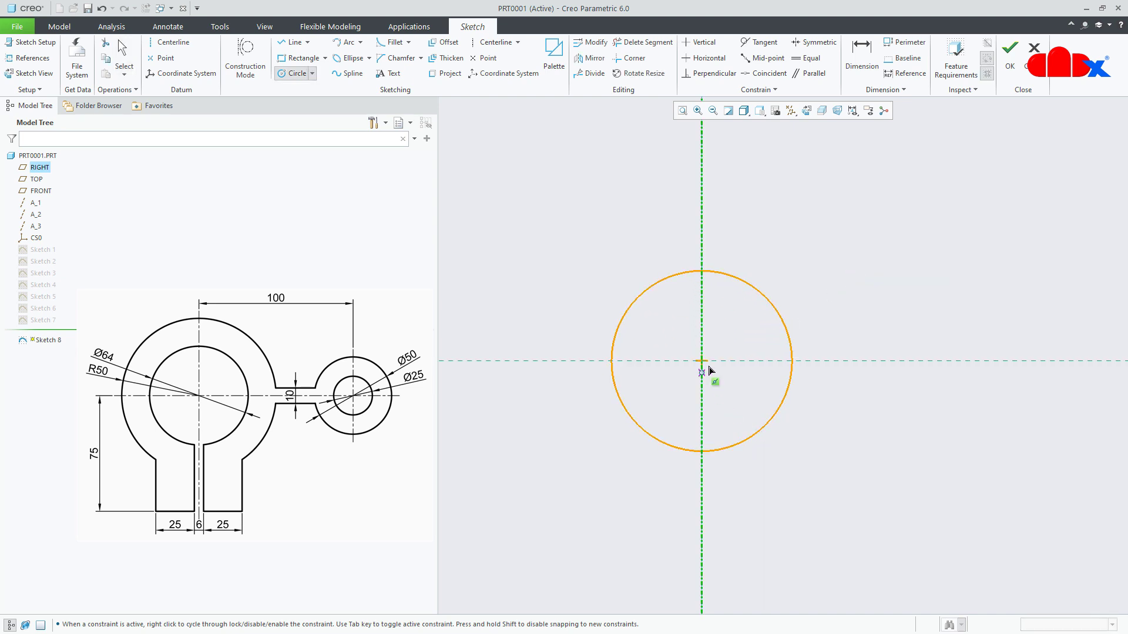
click(704, 362)
click(735, 418)
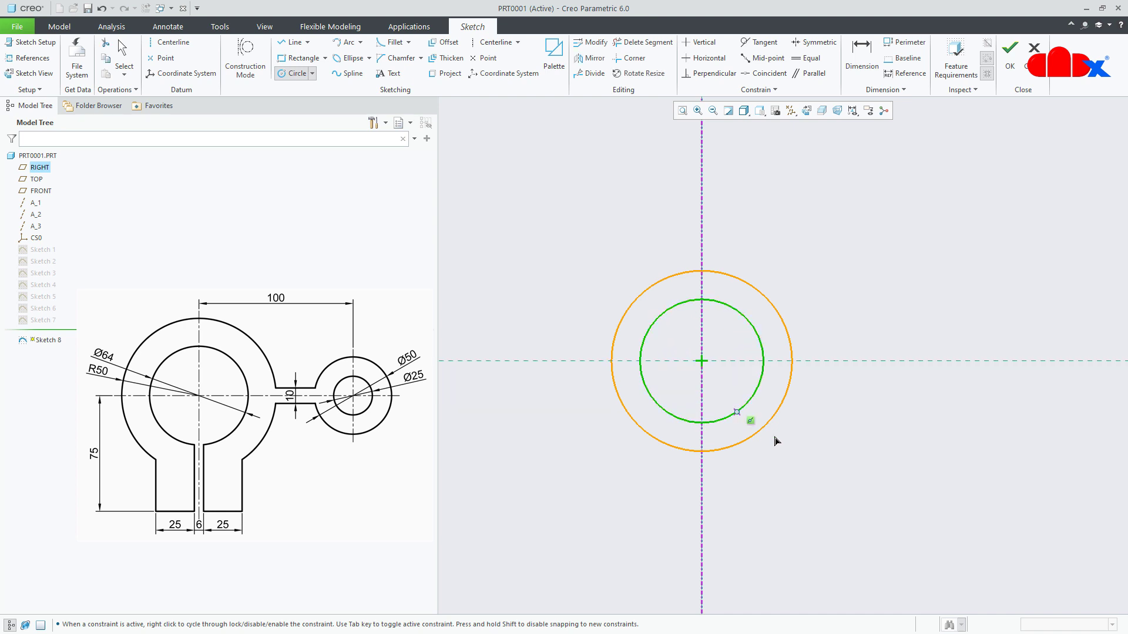
middle_click(839, 466)
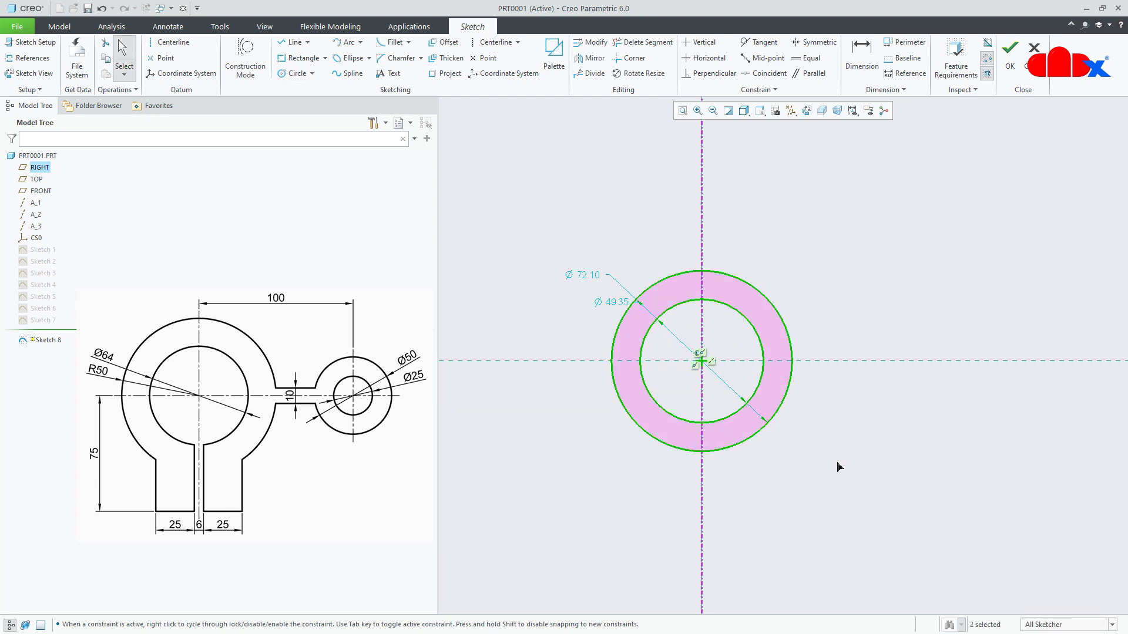
Draw the left leg with lines from the outer to the inner circle, about 12 wide, and mirror it about the vertical centerline
right_click(839, 467)
click(859, 485)
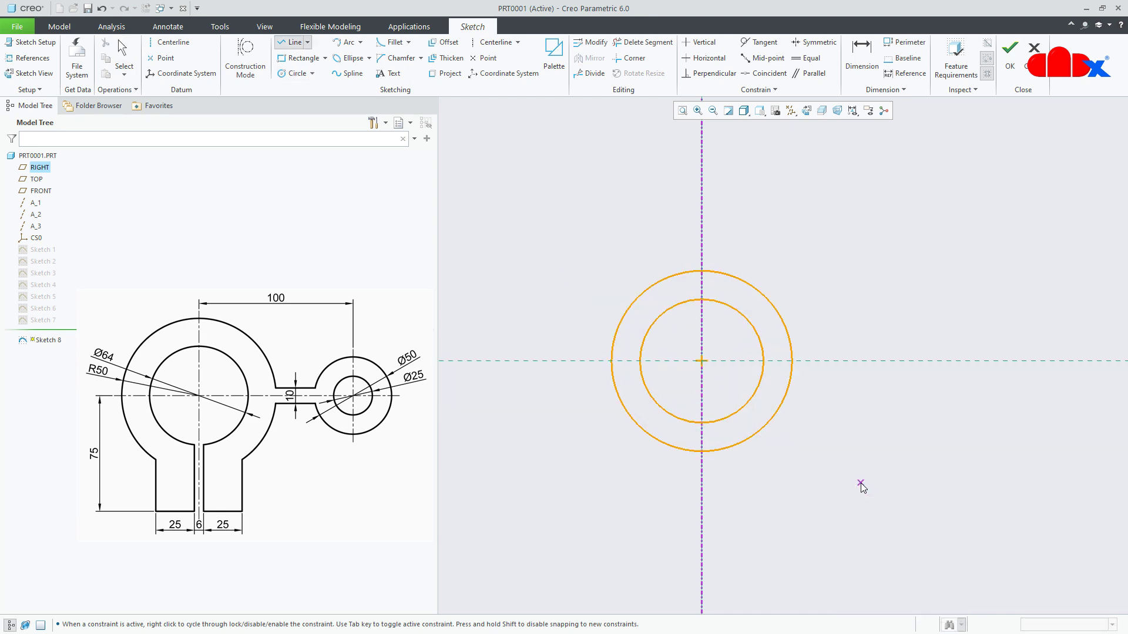
click(659, 440)
click(663, 521)
click(688, 521)
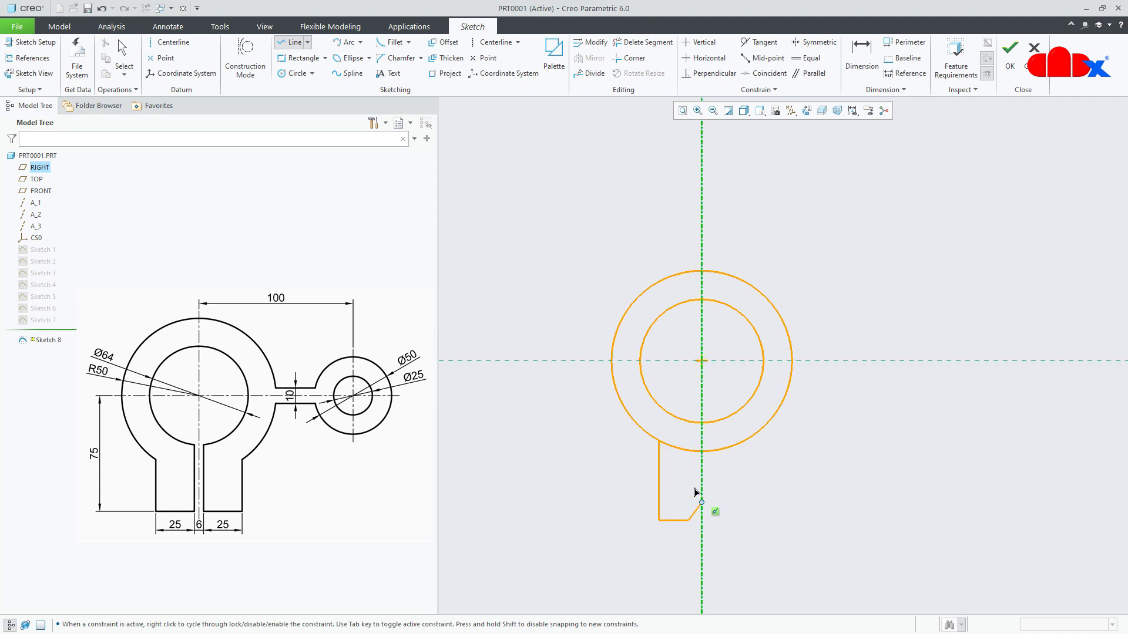
click(689, 422)
middle_click(776, 516)
middle_click(781, 500)
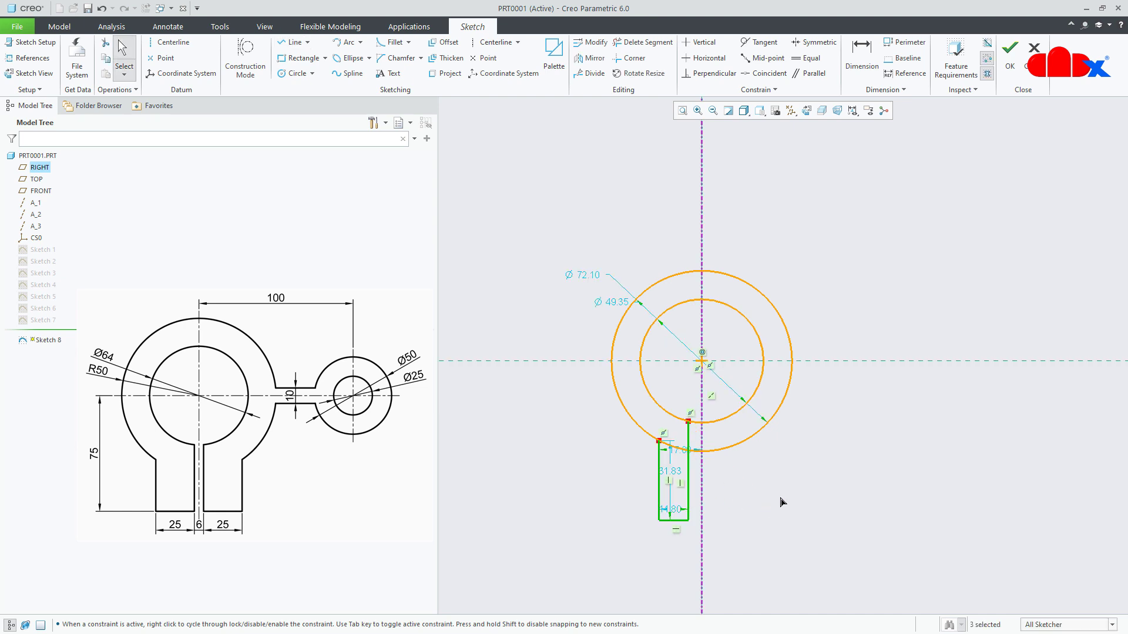
click(593, 59)
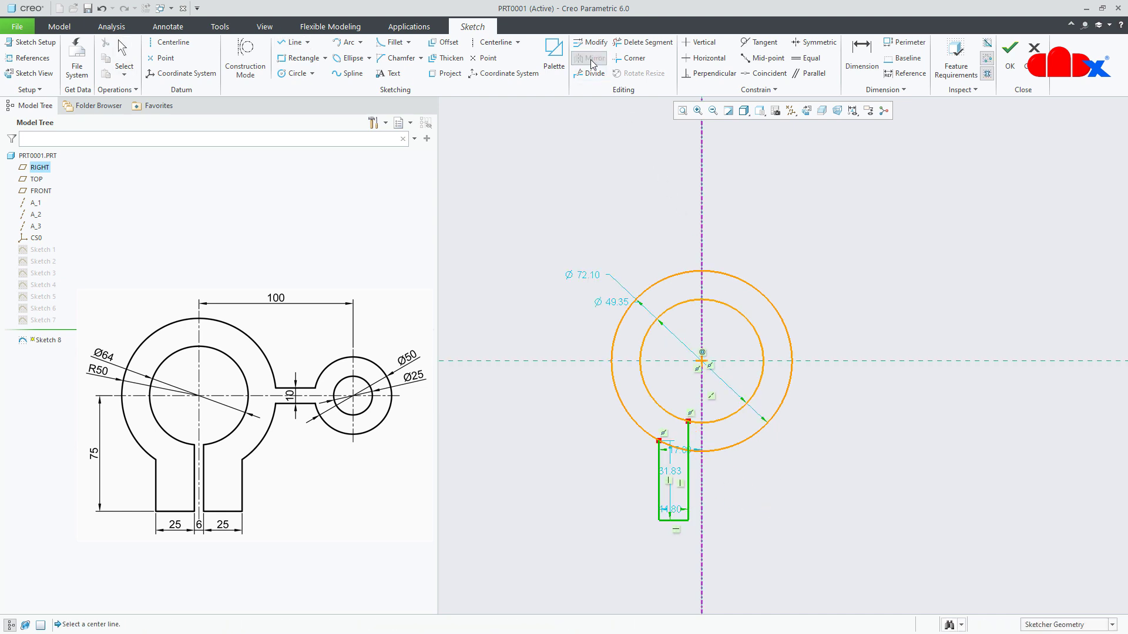
click(702, 213)
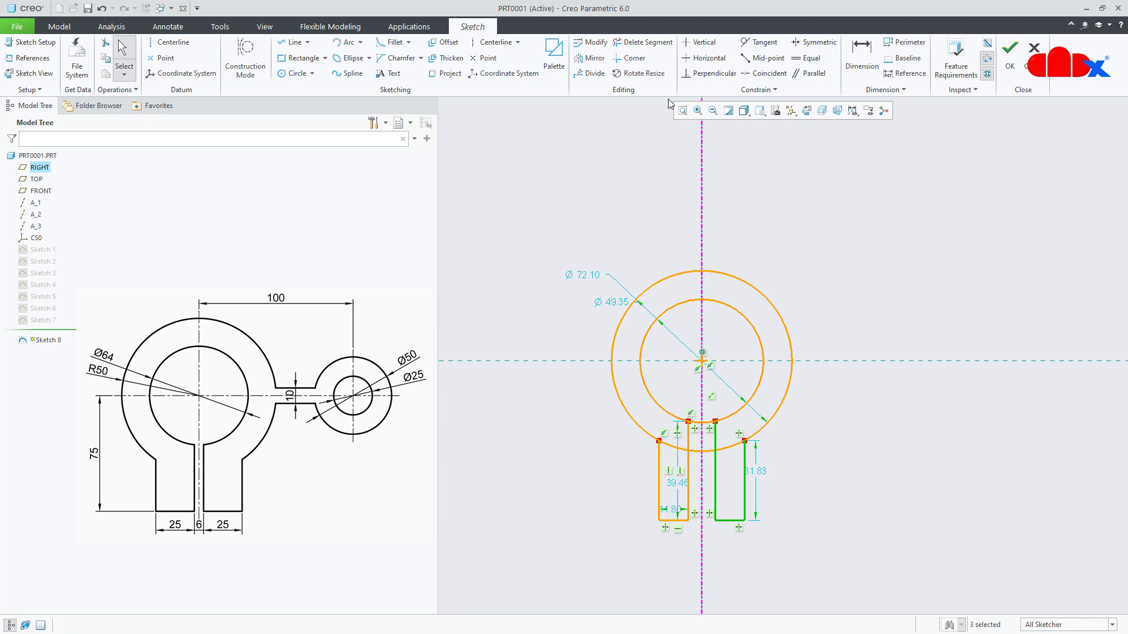
Trim away the outer circle segments inside both legs and the circle segments across the slot between them
click(654, 49)
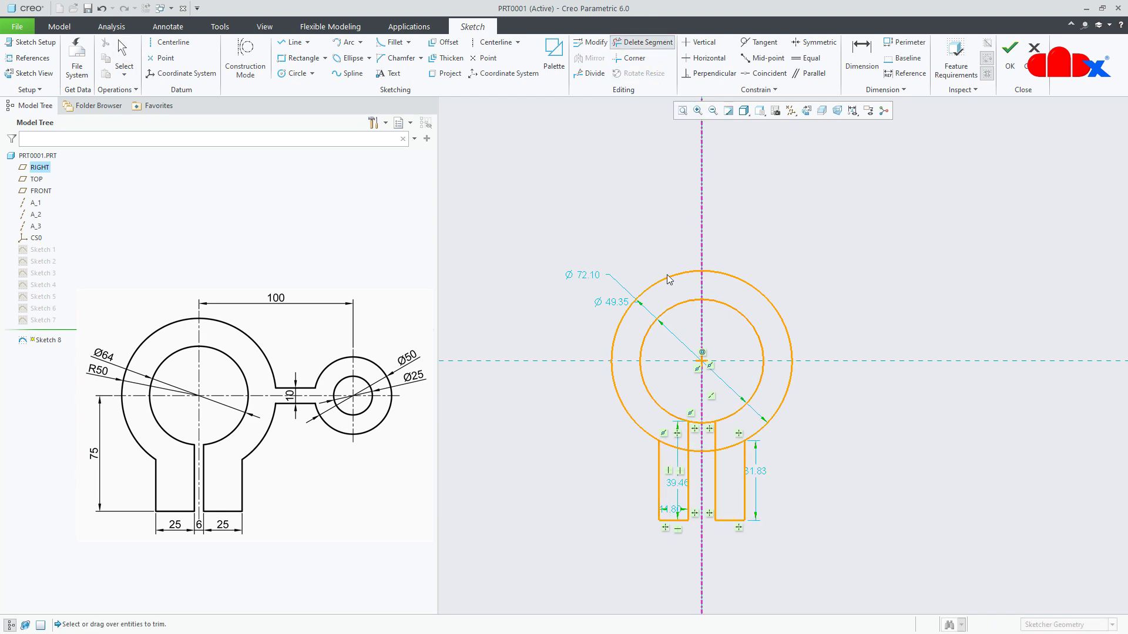
click(676, 448)
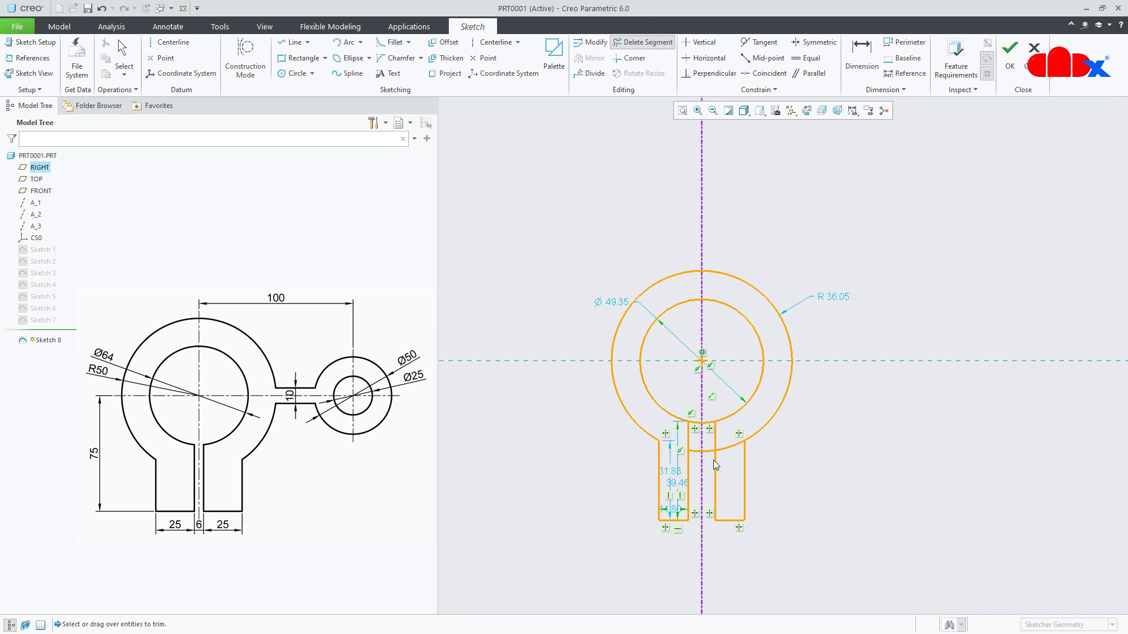
click(728, 449)
drag(707, 413, 703, 457)
middle_click(811, 461)
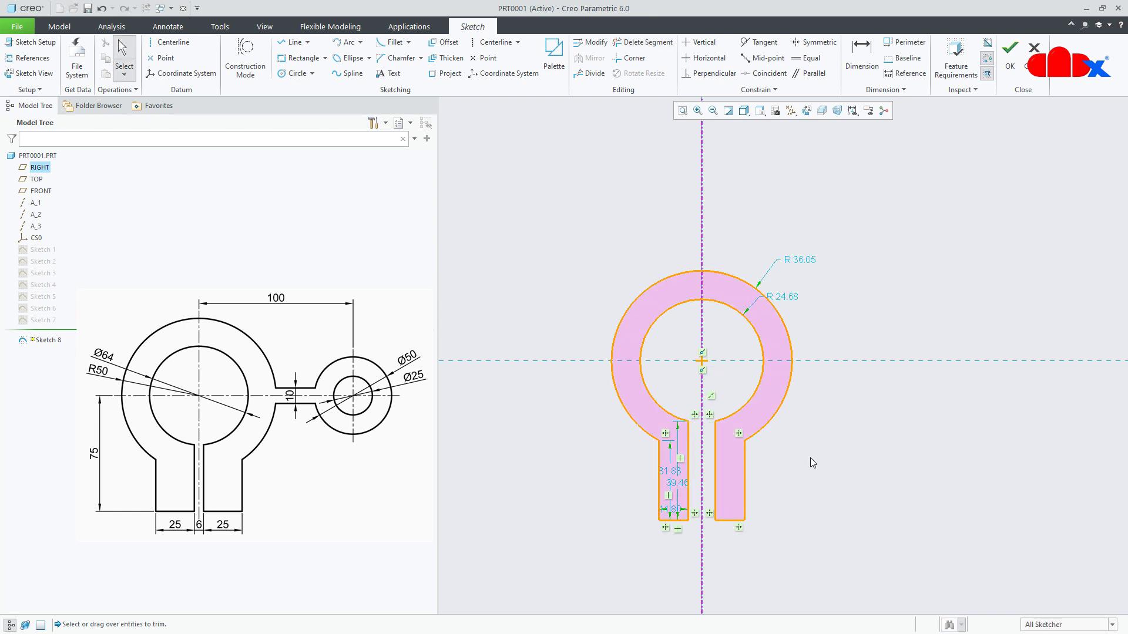
Draw two concentric boss circles, about 29 and 56 in diameter, on the horizontal reference about 123 to the right of the ring center
right_click(810, 457)
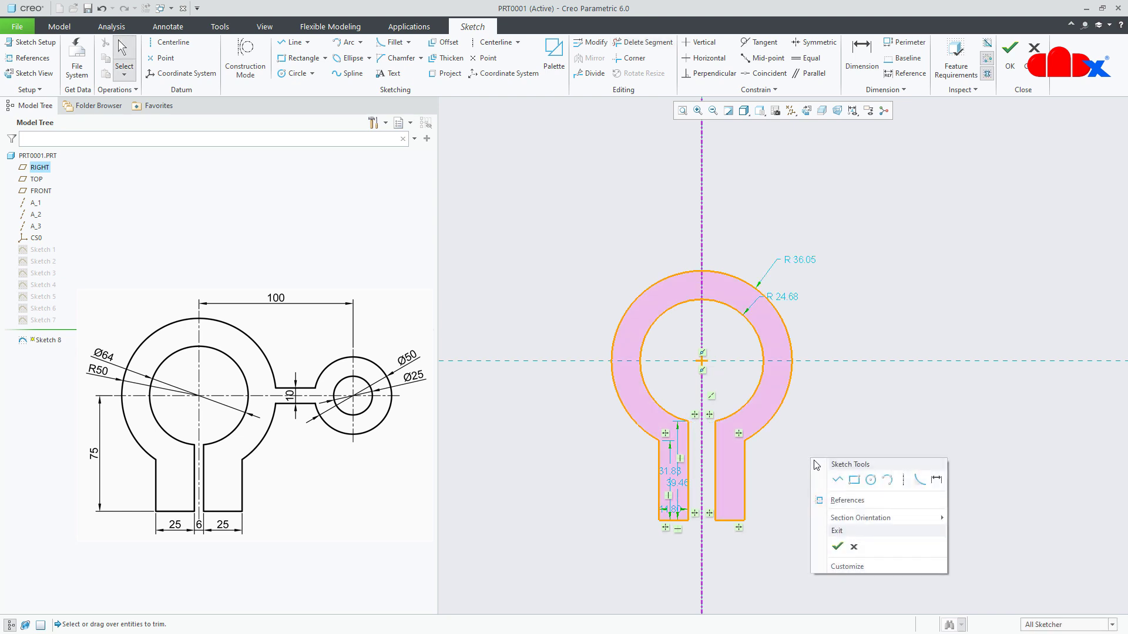
click(871, 481)
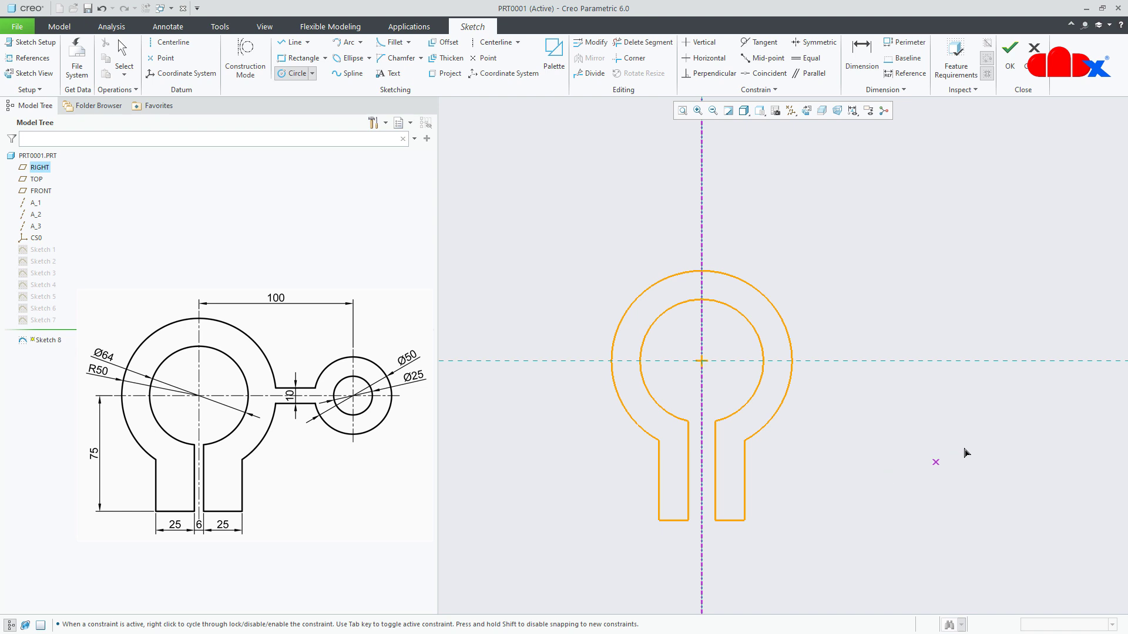
click(1011, 361)
click(1002, 400)
click(1011, 361)
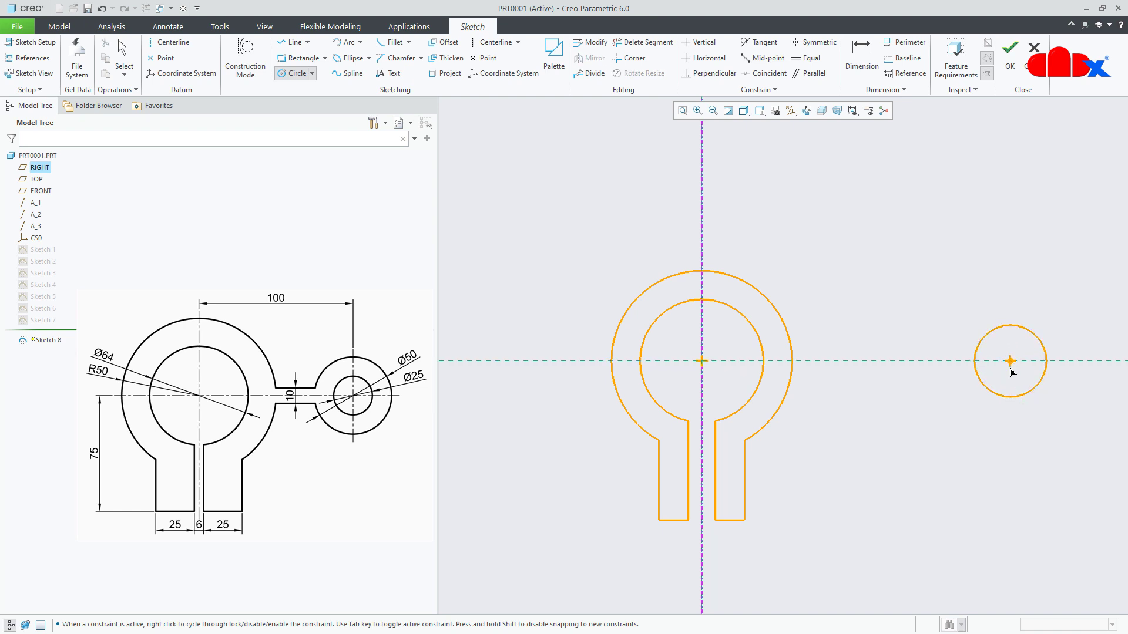
click(1009, 435)
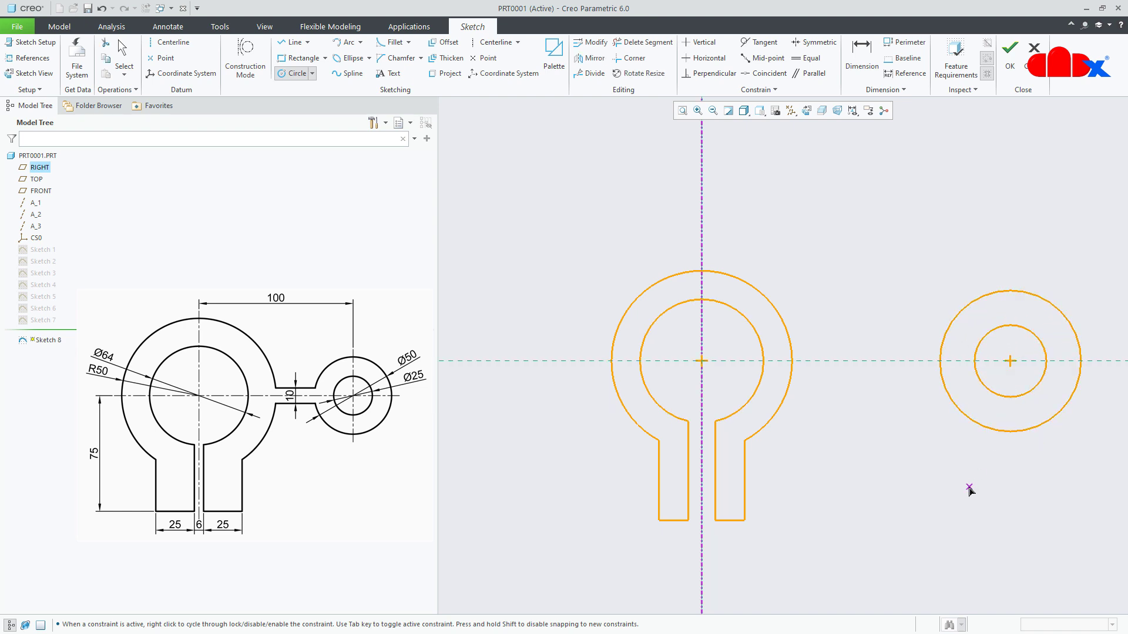
middle_click(888, 441)
Draw a horizontal line about 62 long below the horizontal reference, joining the ring's outer arc to the boss's outer circle
right_click(891, 435)
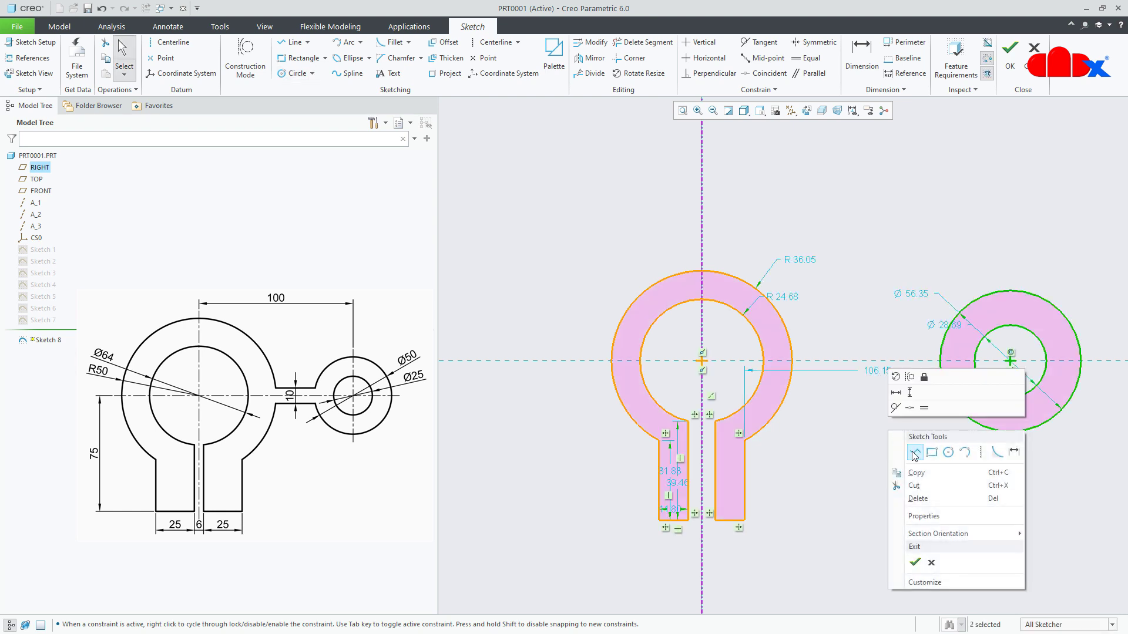
click(906, 448)
click(790, 385)
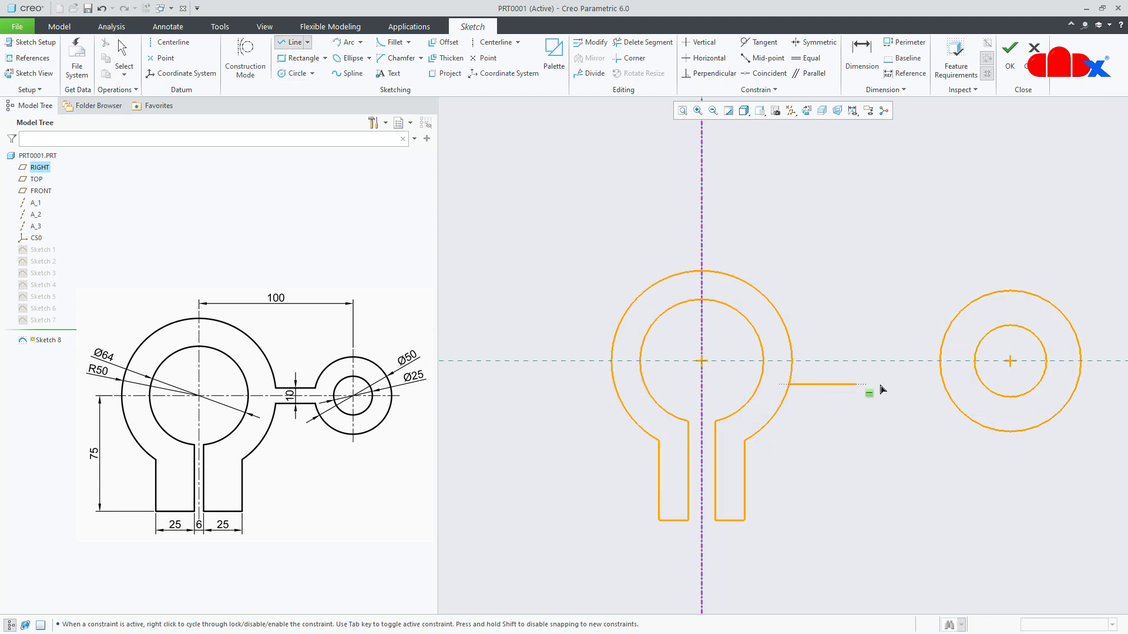
click(943, 384)
middle_click(915, 426)
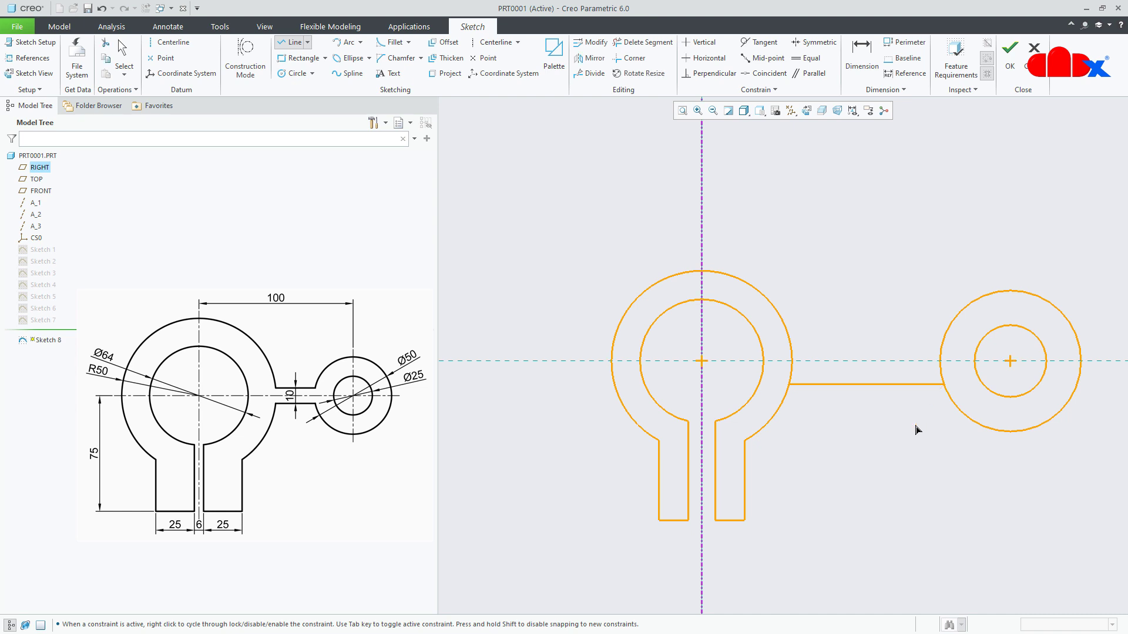
middle_click(915, 428)
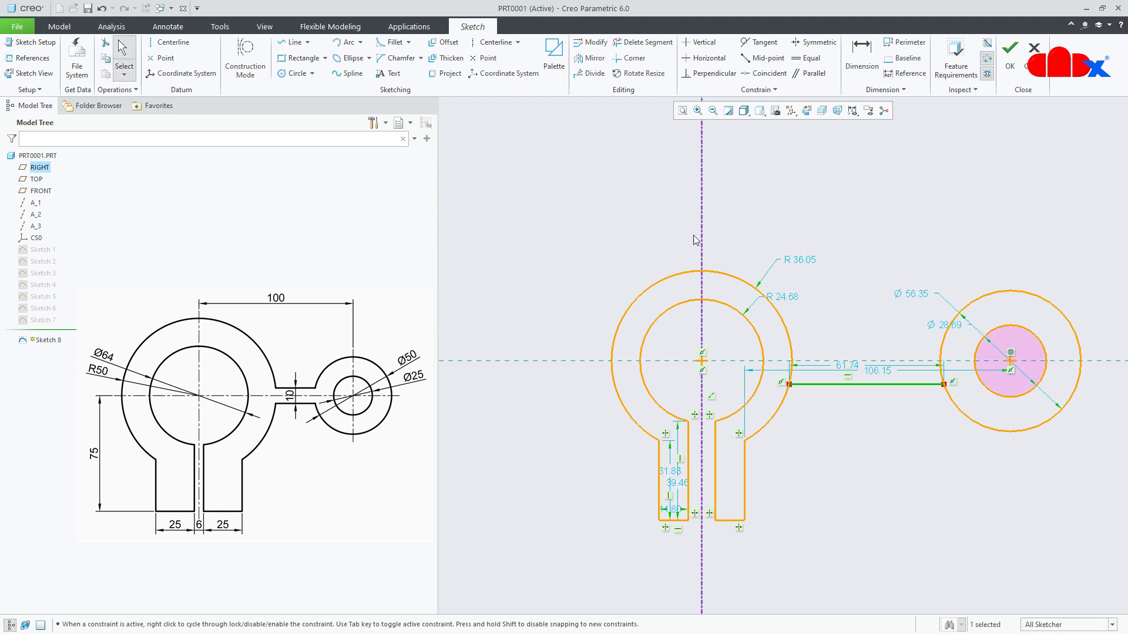
Draw a horizontal construction centerline along the horizontal reference
click(493, 42)
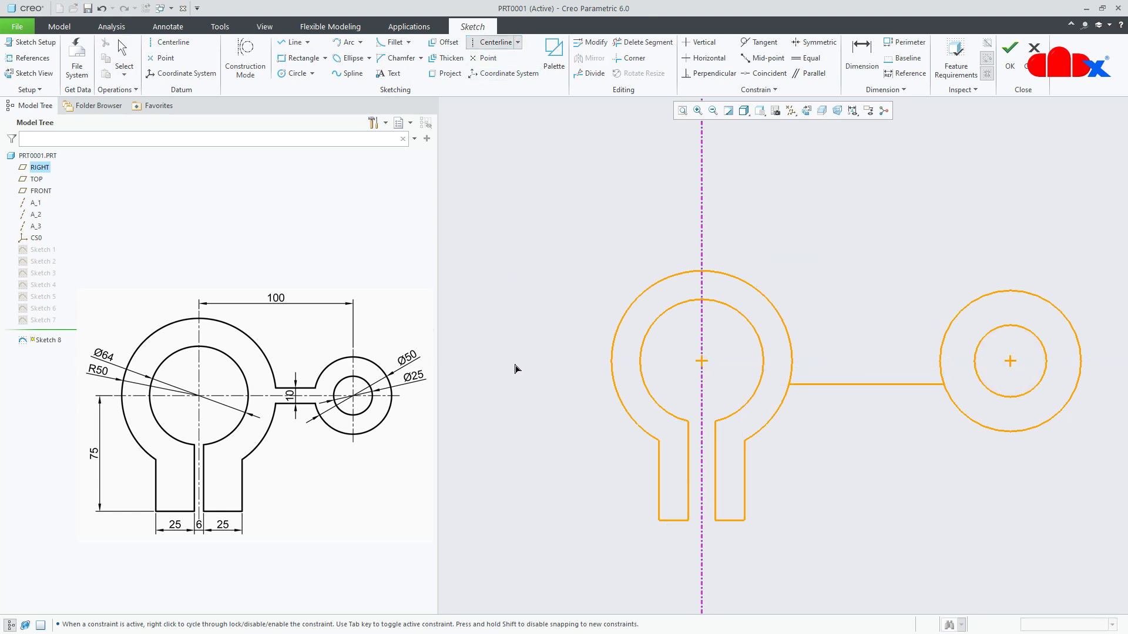
click(519, 363)
click(552, 363)
middle_click(934, 470)
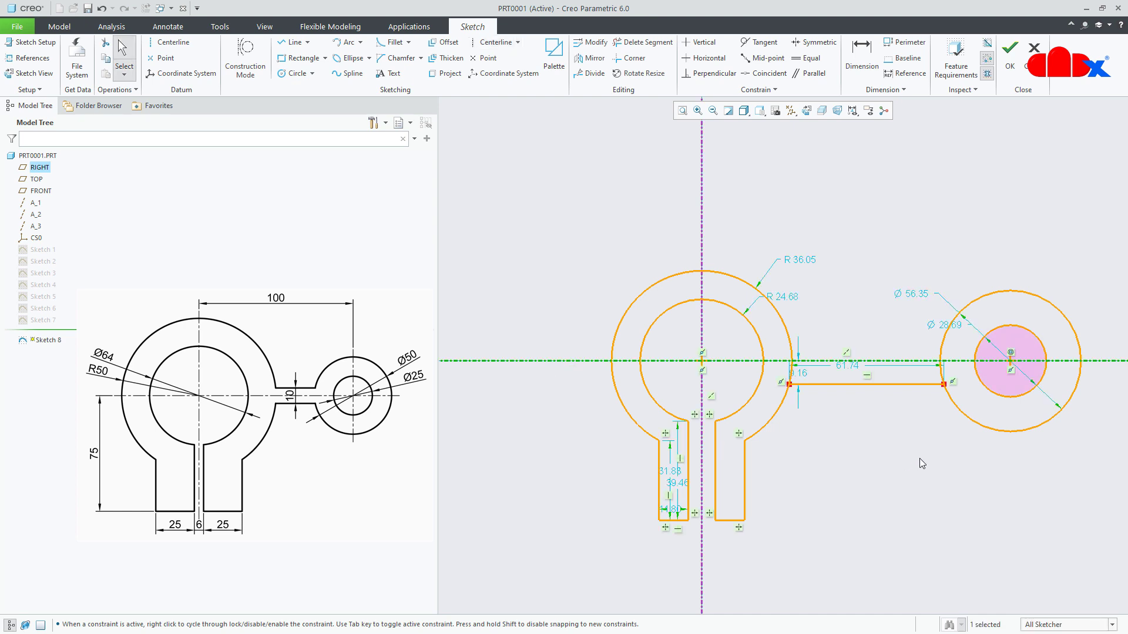
Mirror the connecting line between ring and boss about the horizontal centerline
click(919, 459)
click(895, 386)
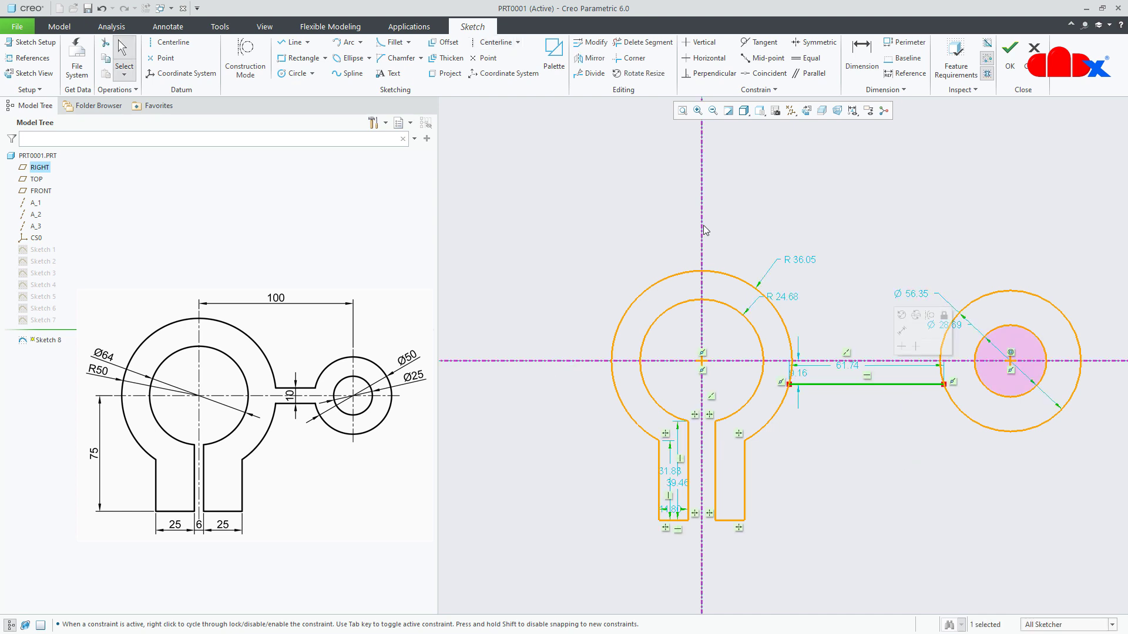
click(590, 57)
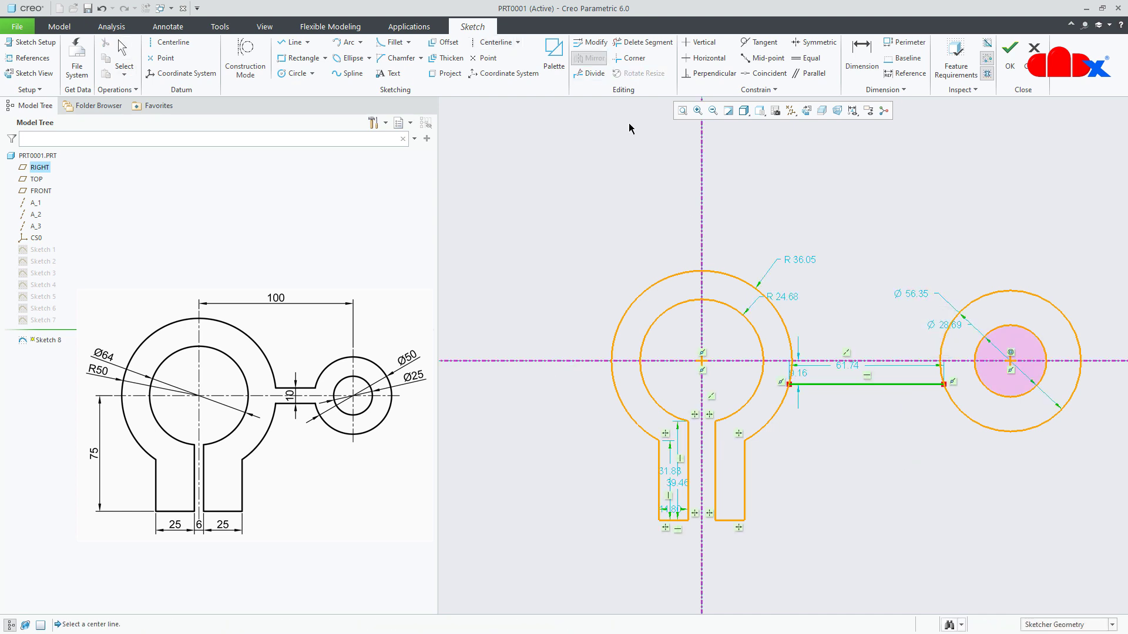
click(894, 361)
click(880, 442)
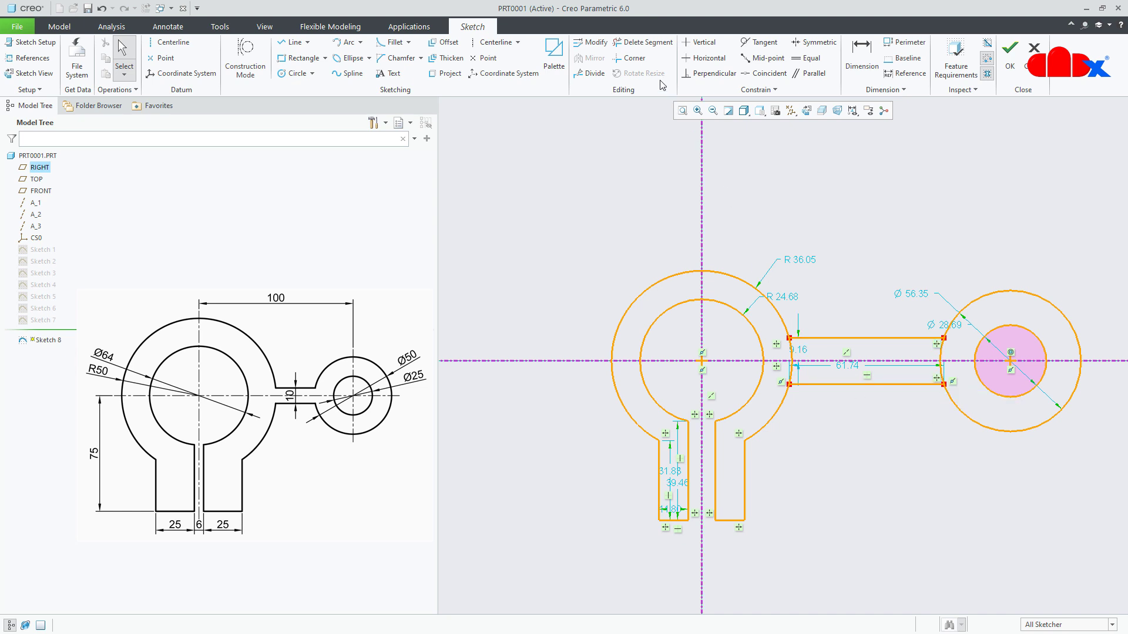
Trim the outer ring and boss arcs lying between the two connecting lines
click(651, 44)
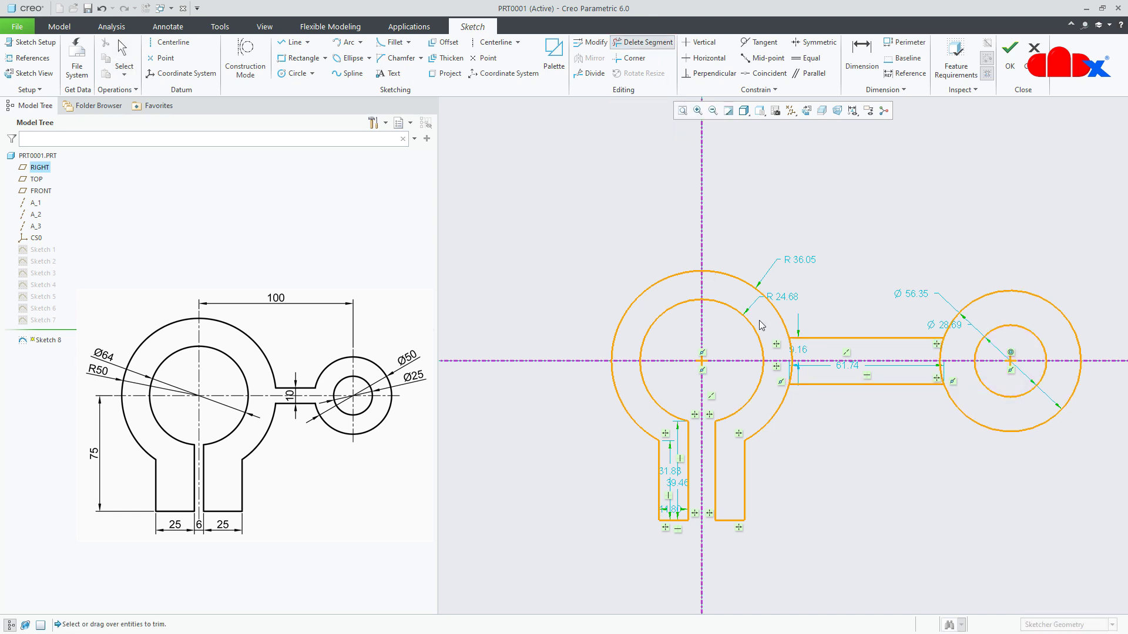
drag(782, 350, 796, 379)
drag(937, 360, 939, 379)
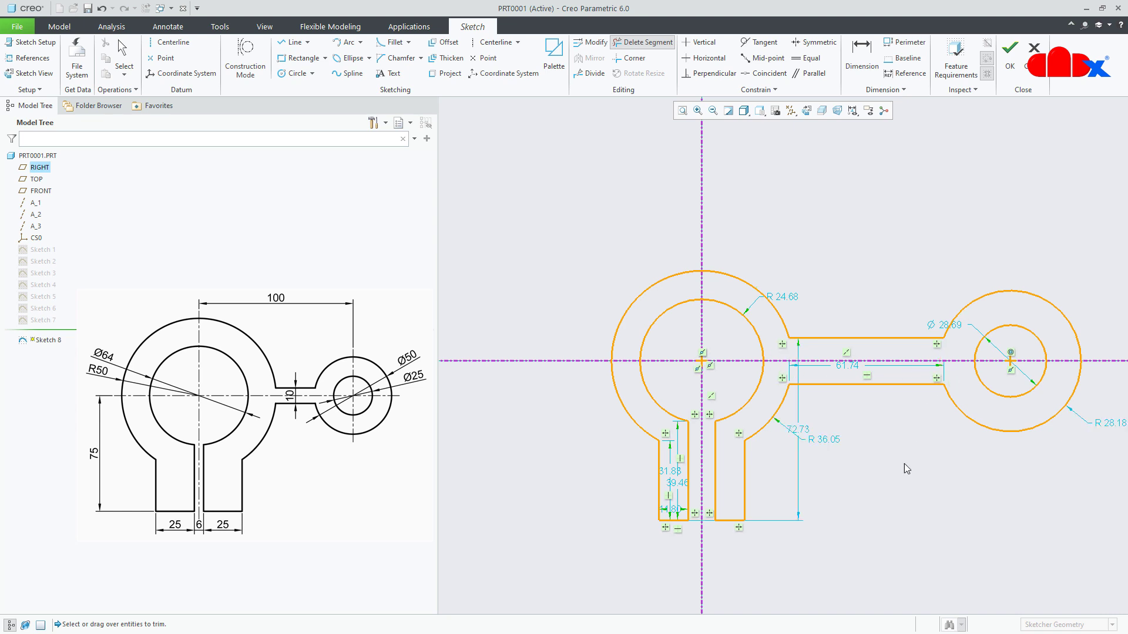
middle_click(904, 464)
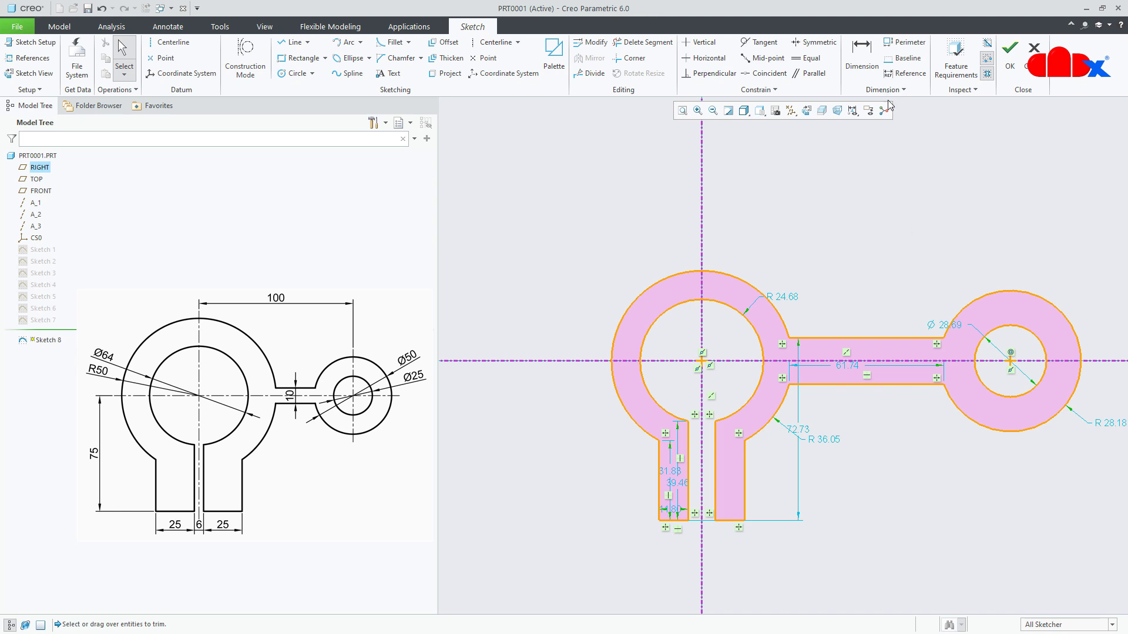
Dimension the vertical distance from the horizontal centerline to the left leg's bottom edge
click(869, 67)
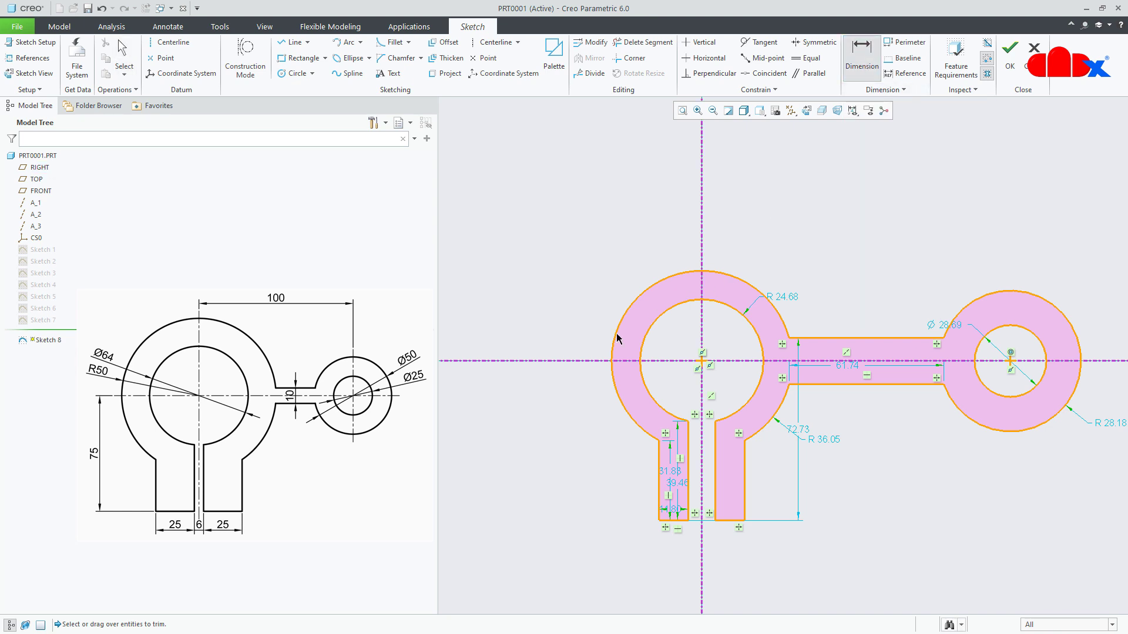
click(673, 521)
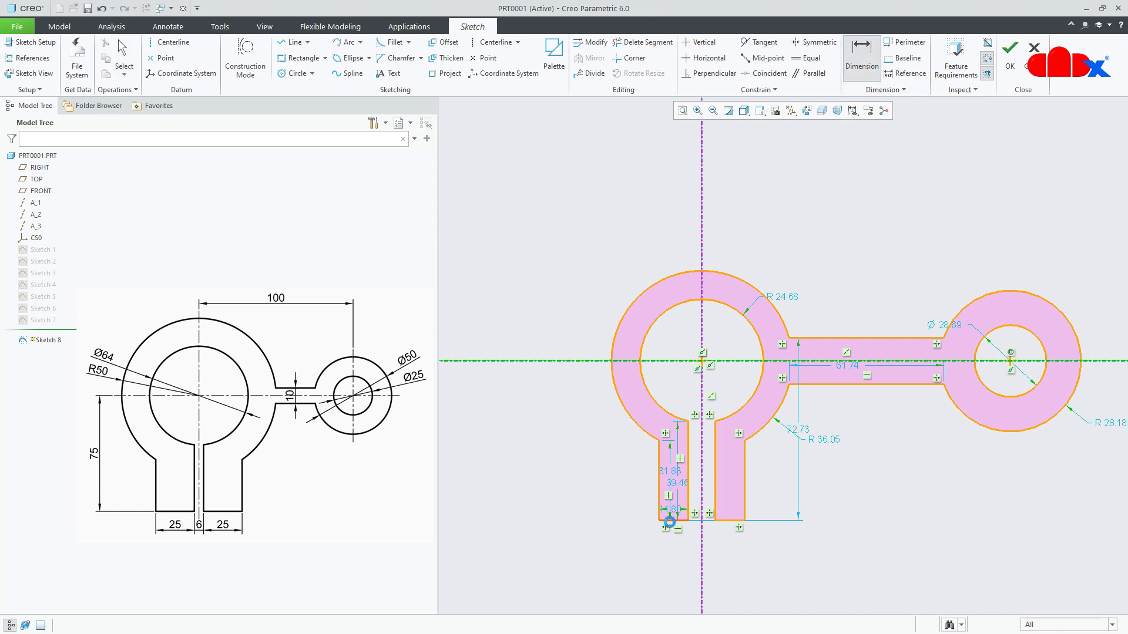
middle_click(554, 467)
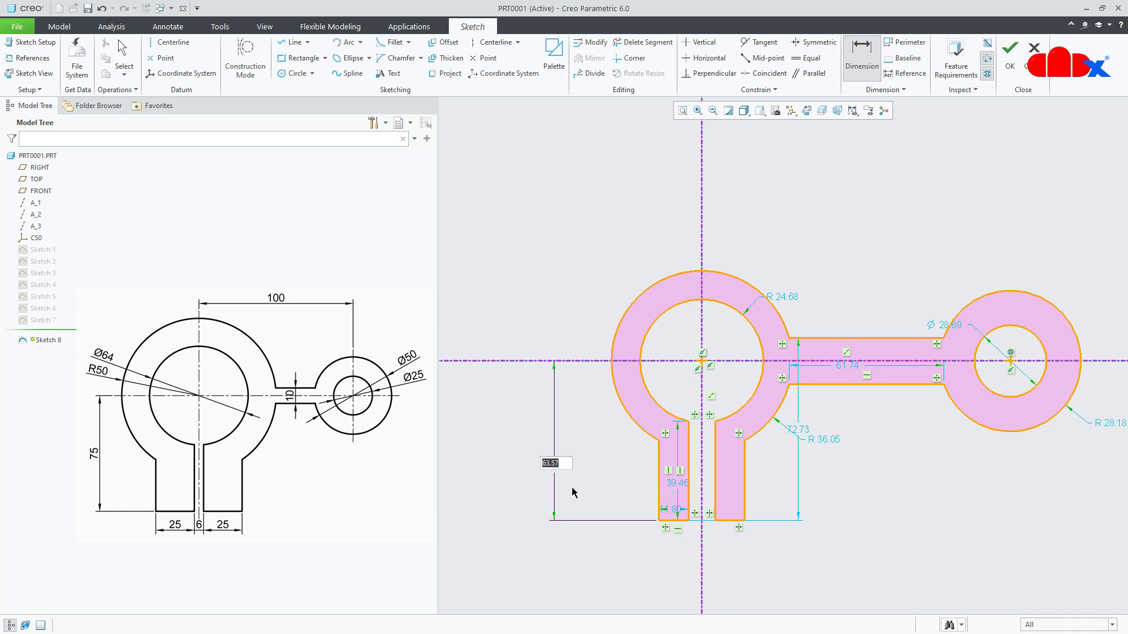
Dimension the left leg's width and the gap between the two legs
click(670, 522)
middle_click(668, 569)
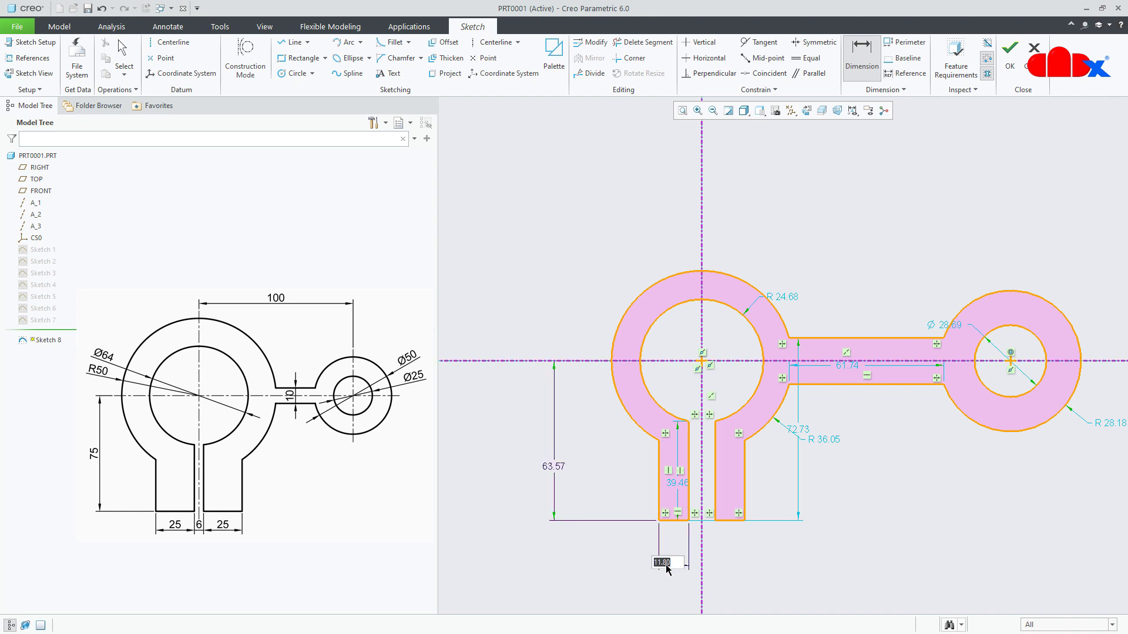
click(688, 505)
click(715, 504)
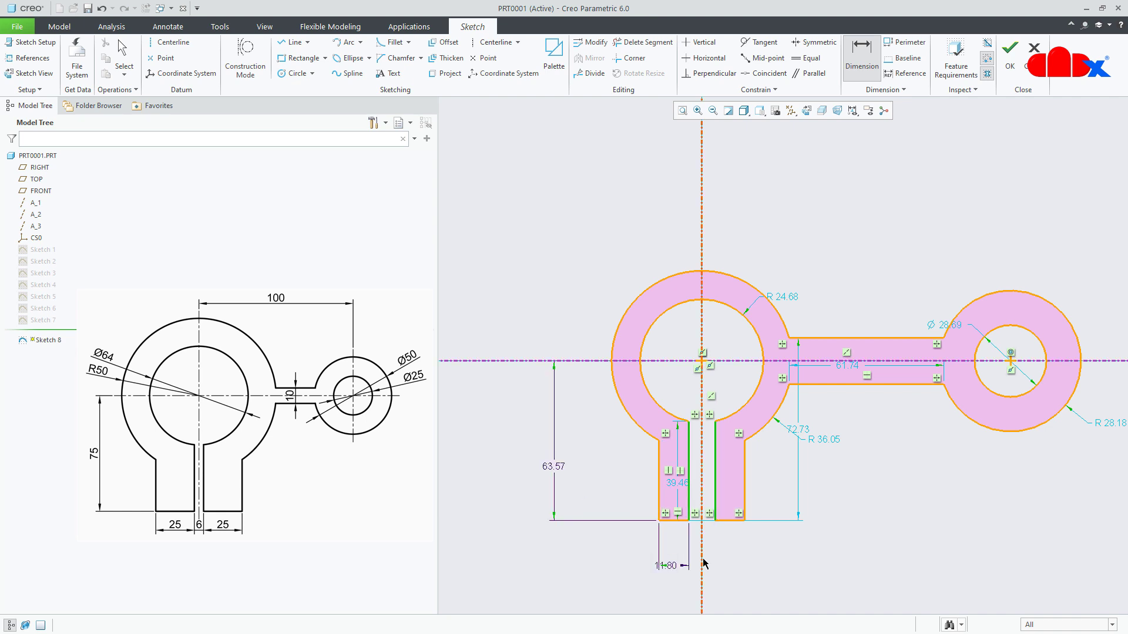
middle_click(703, 559)
Try to dimension the right leg's width between its two vertical edges
click(716, 502)
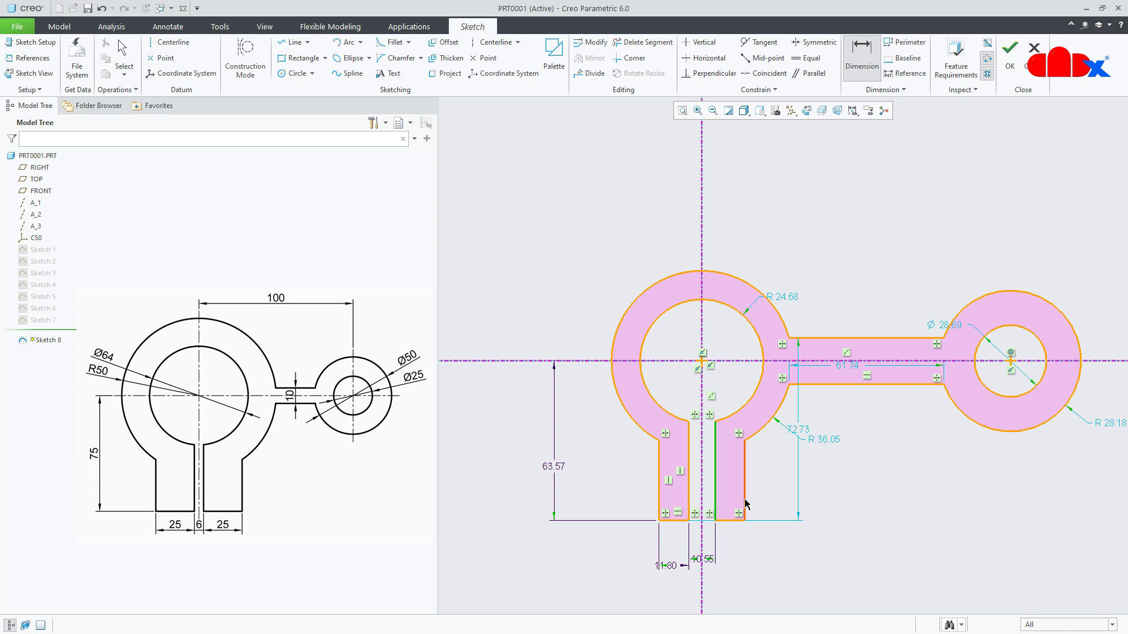
click(744, 507)
middle_click(740, 561)
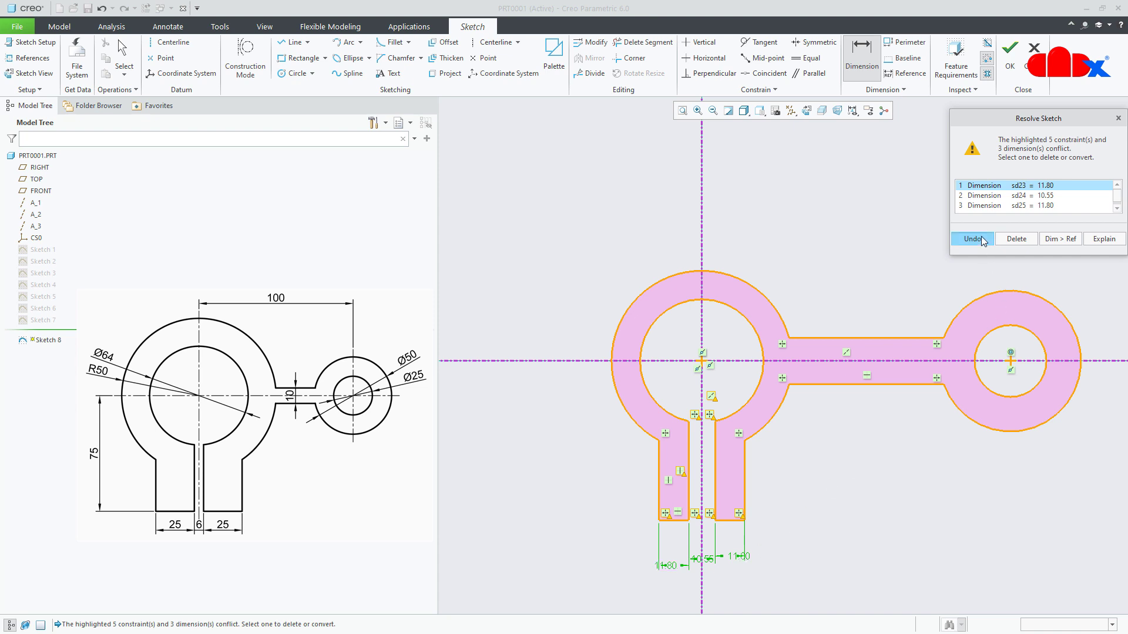
click(982, 241)
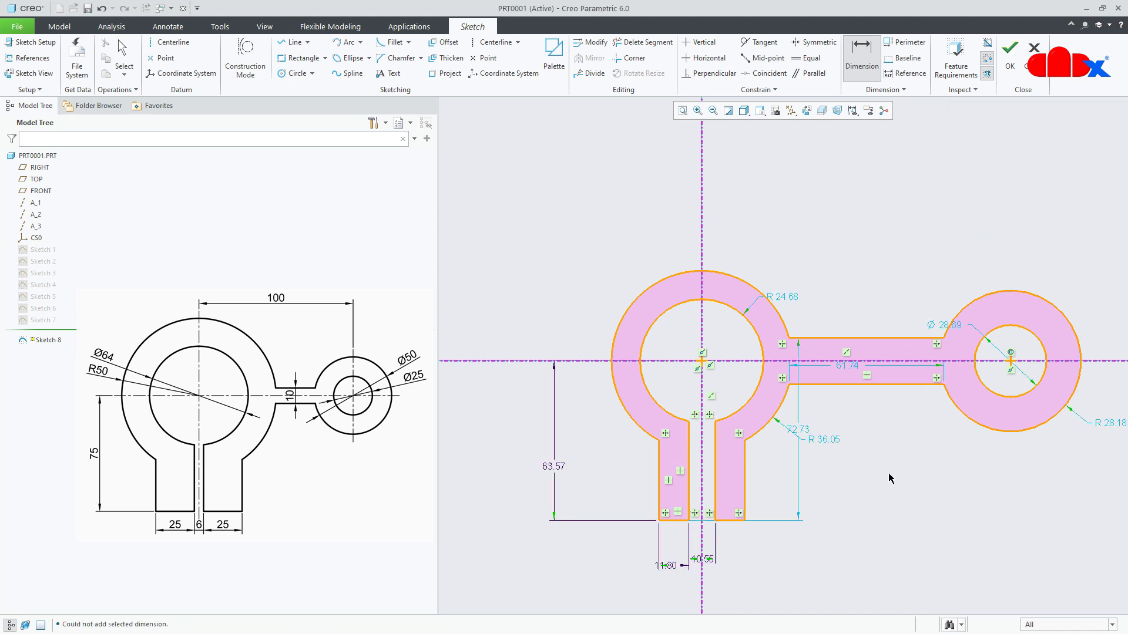
Dimension the horizontal distance from the vertical centerline to the boss center, placed above the profile
click(703, 321)
click(1010, 362)
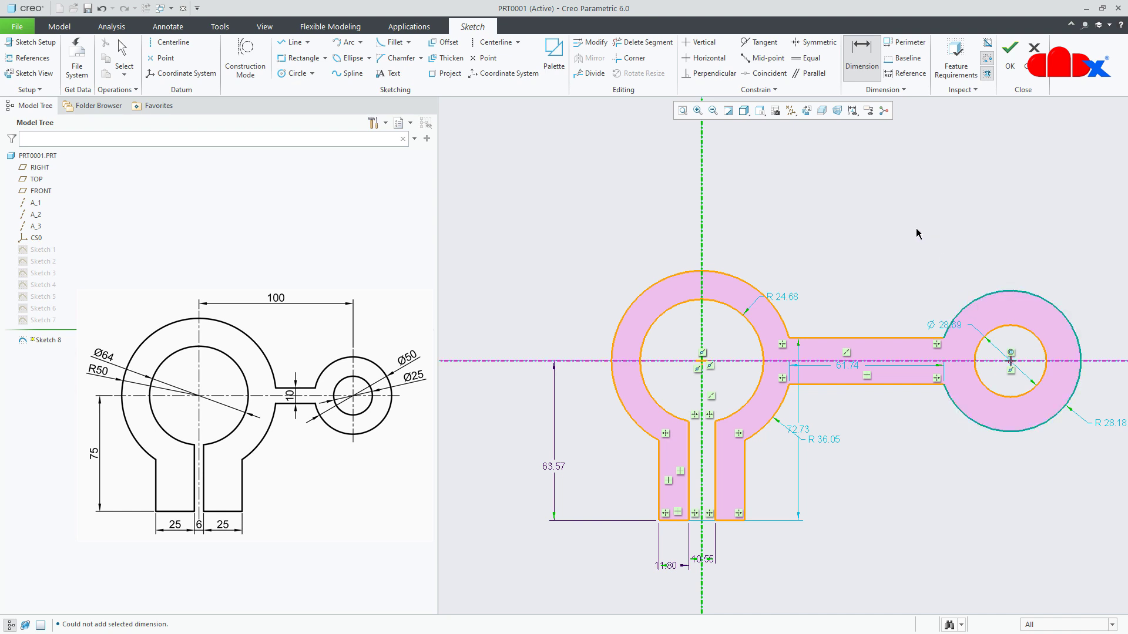
middle_click(903, 228)
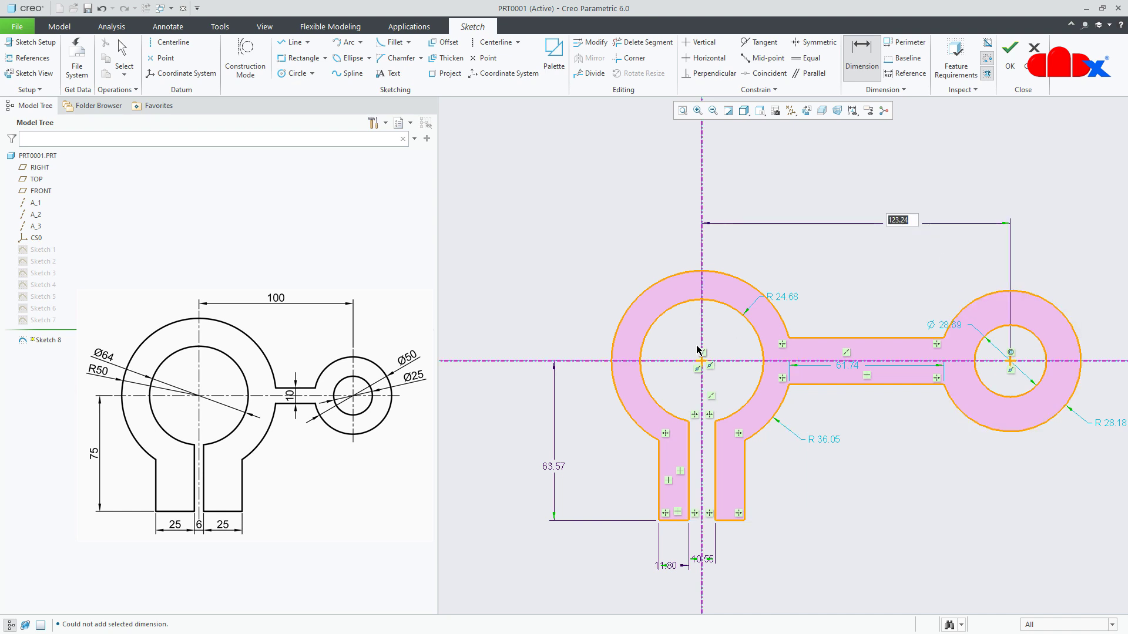
Dimension the large ring's outer radius and its bore diameter, placing both outside the ring
click(614, 341)
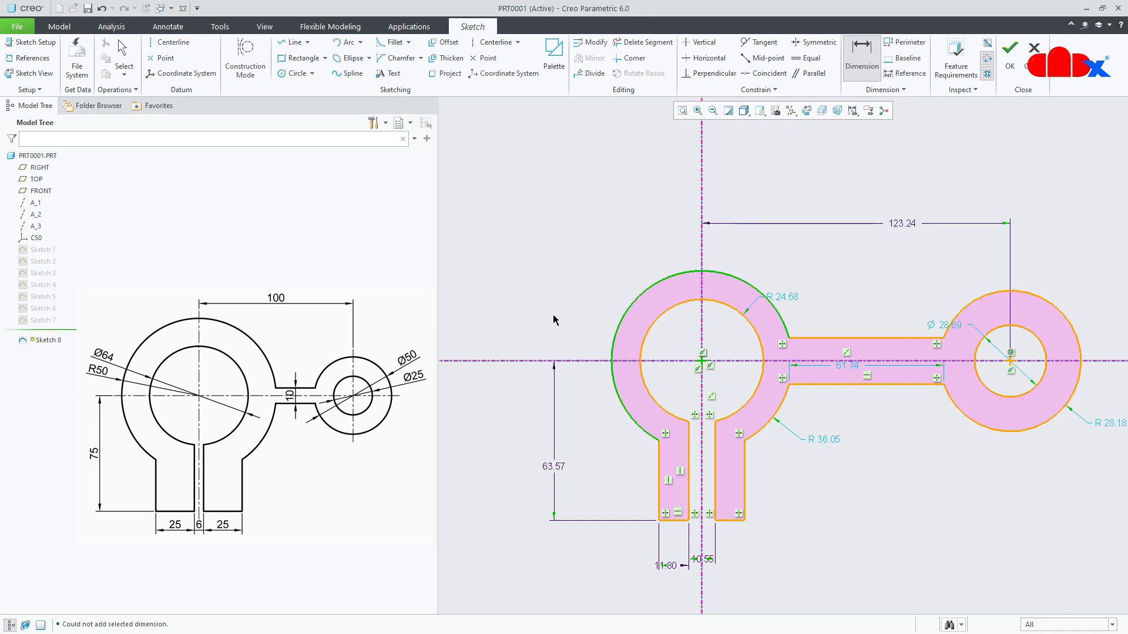
middle_click(553, 320)
click(658, 319)
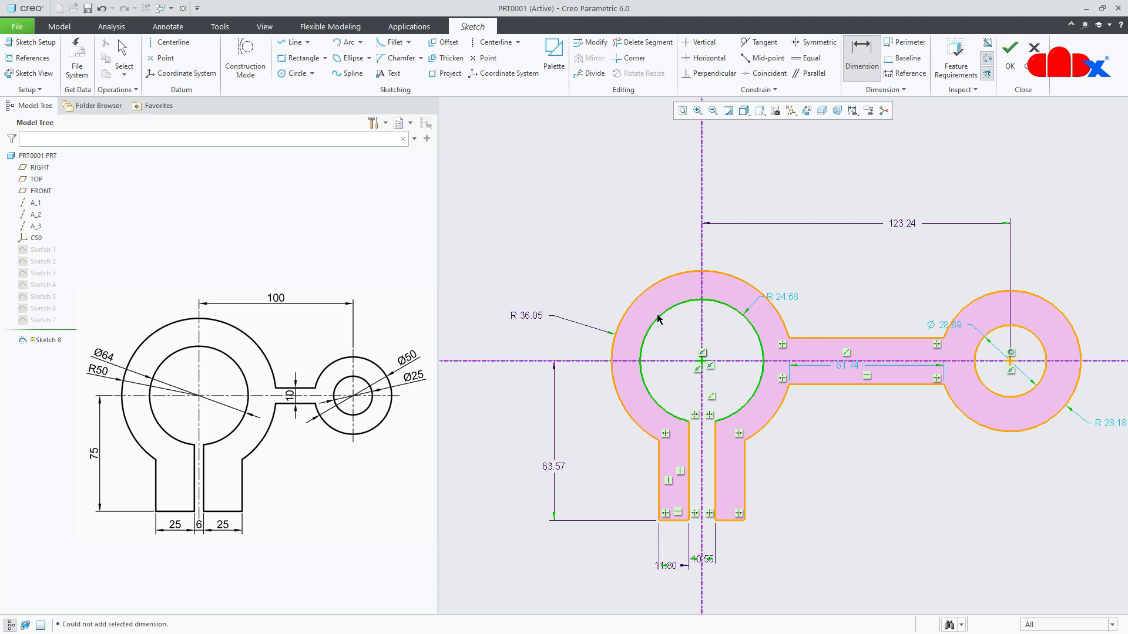
middle_click(610, 273)
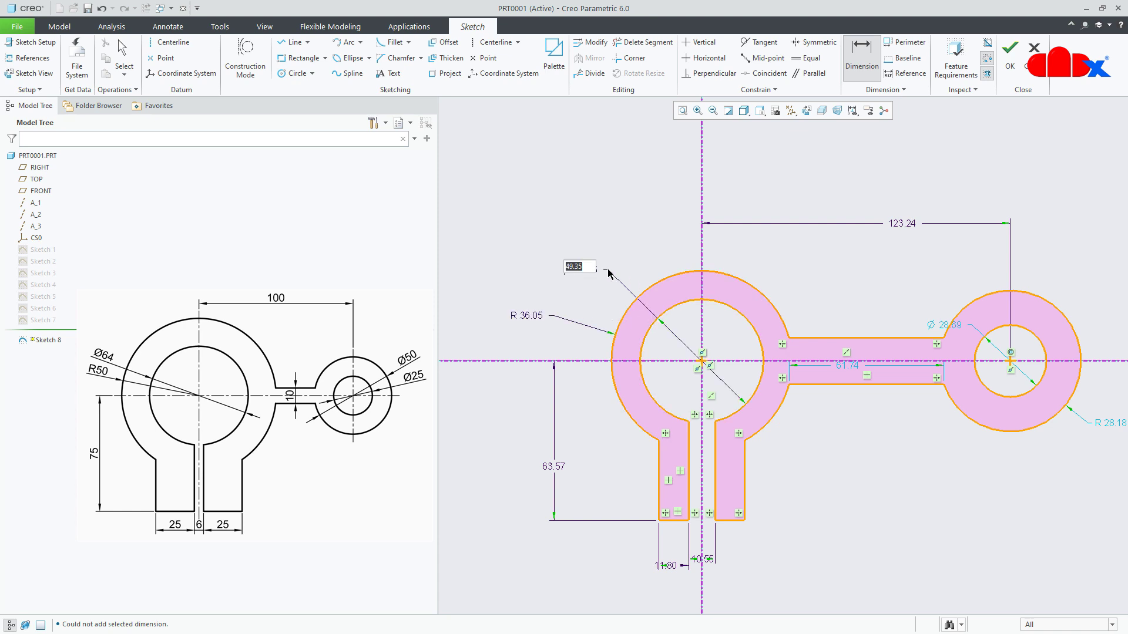
Dimension the height of the connecting web between its two horizontal edges, placed below the web
click(837, 338)
click(838, 385)
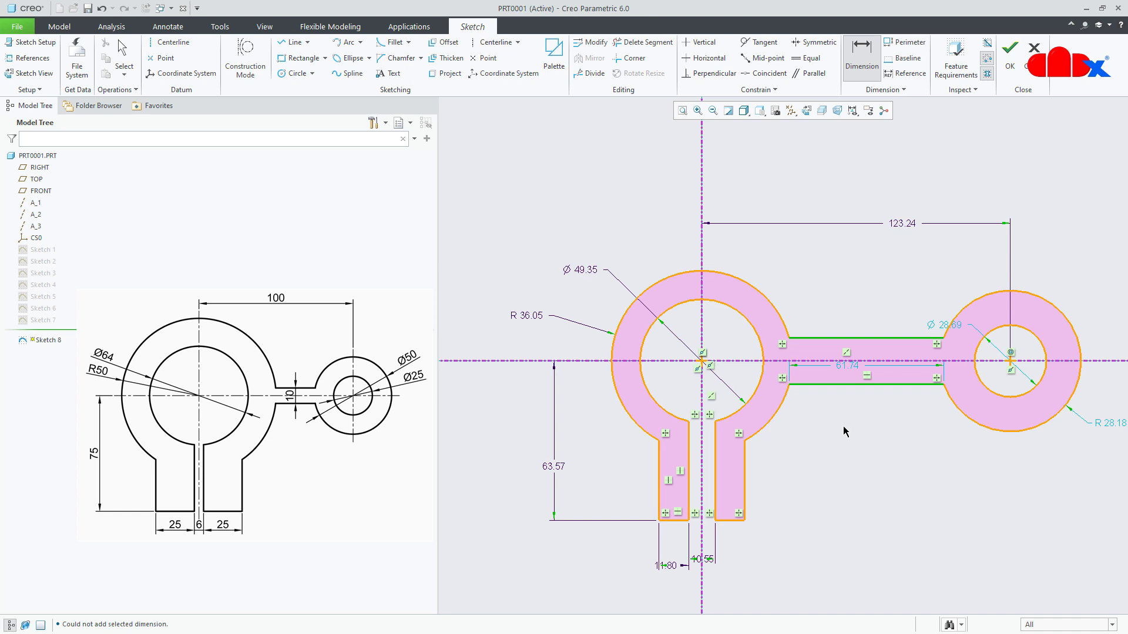
middle_click(846, 426)
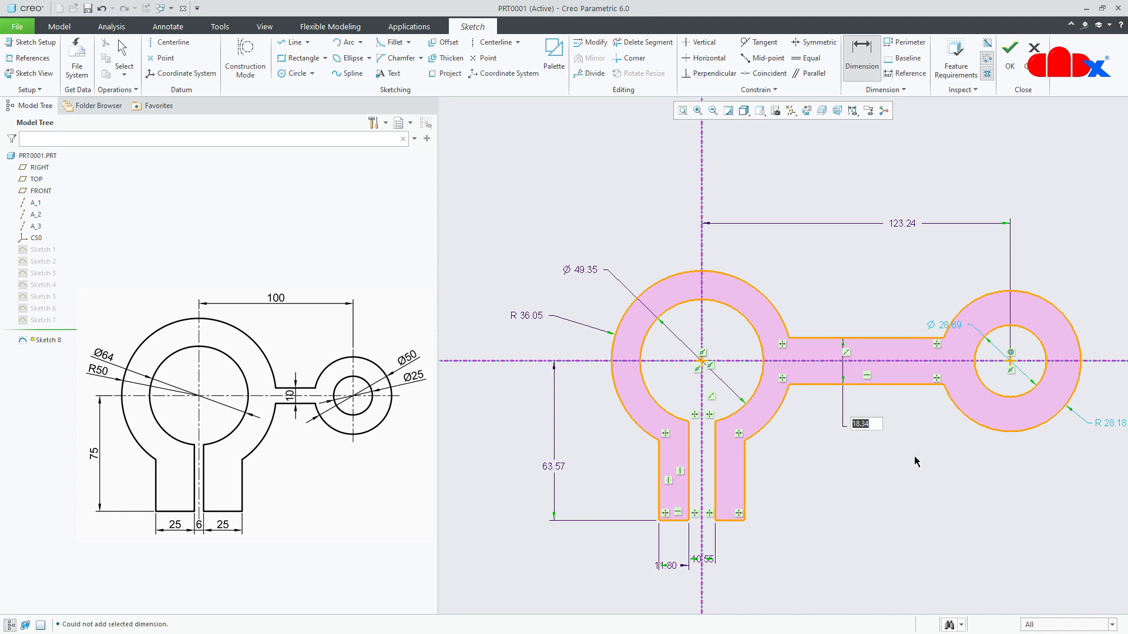
Dimension the side boss's outer diameter and its hole diameter
click(1033, 294)
middle_click(1049, 263)
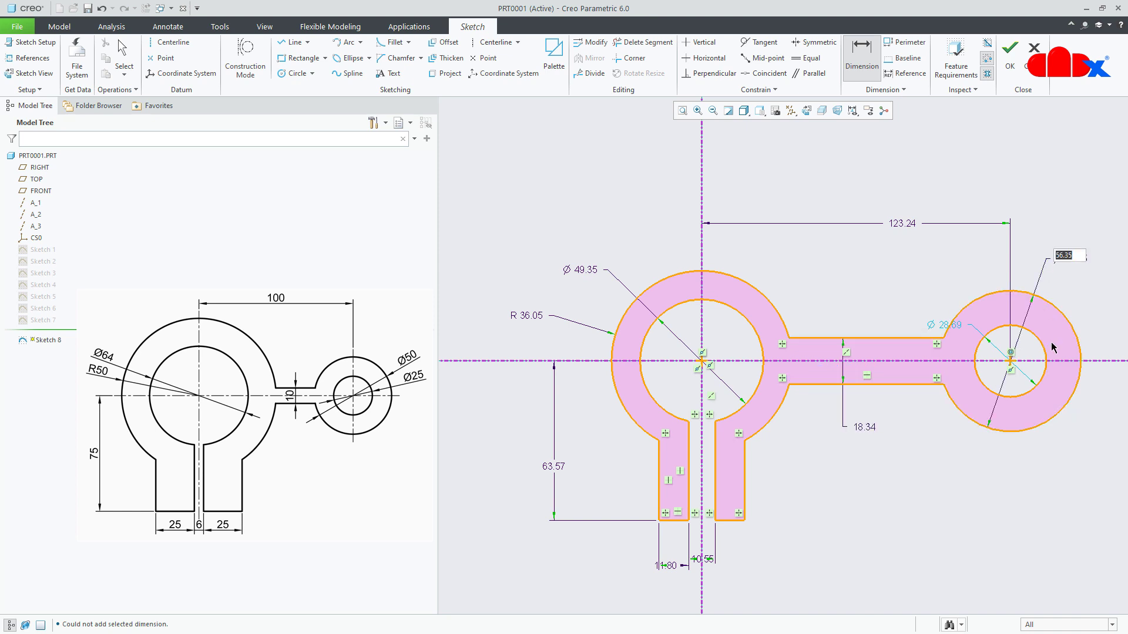
click(1039, 348)
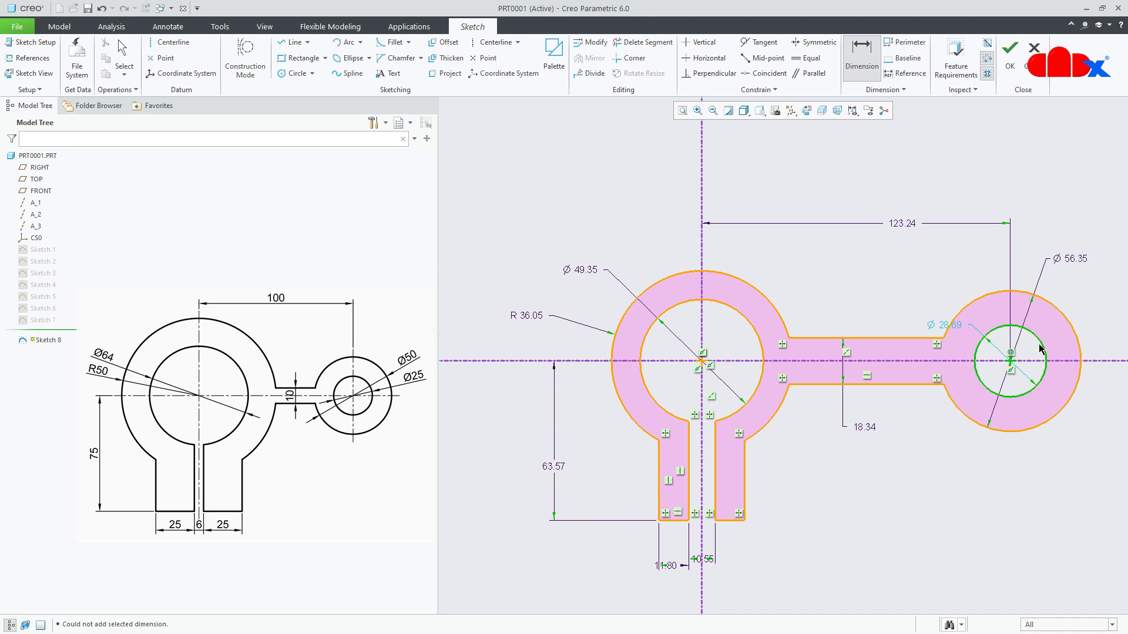
middle_click(1085, 302)
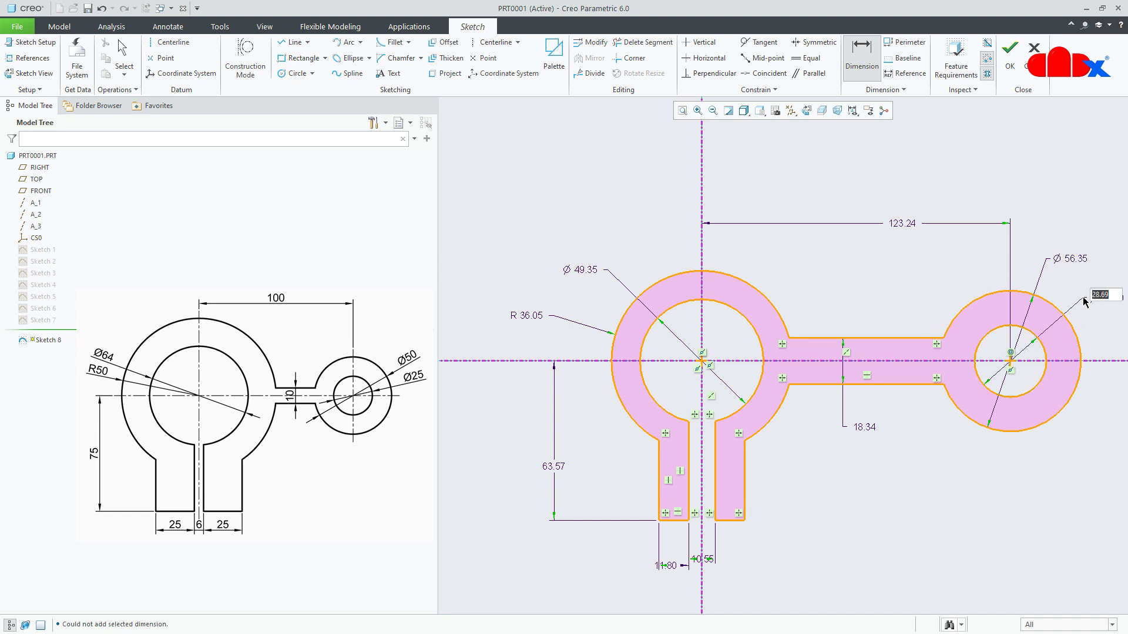
middle_click(997, 509)
Open all nine profile dimensions together for modification, with Regenerate turned off and the dialog enlarged to list them all
click(592, 42)
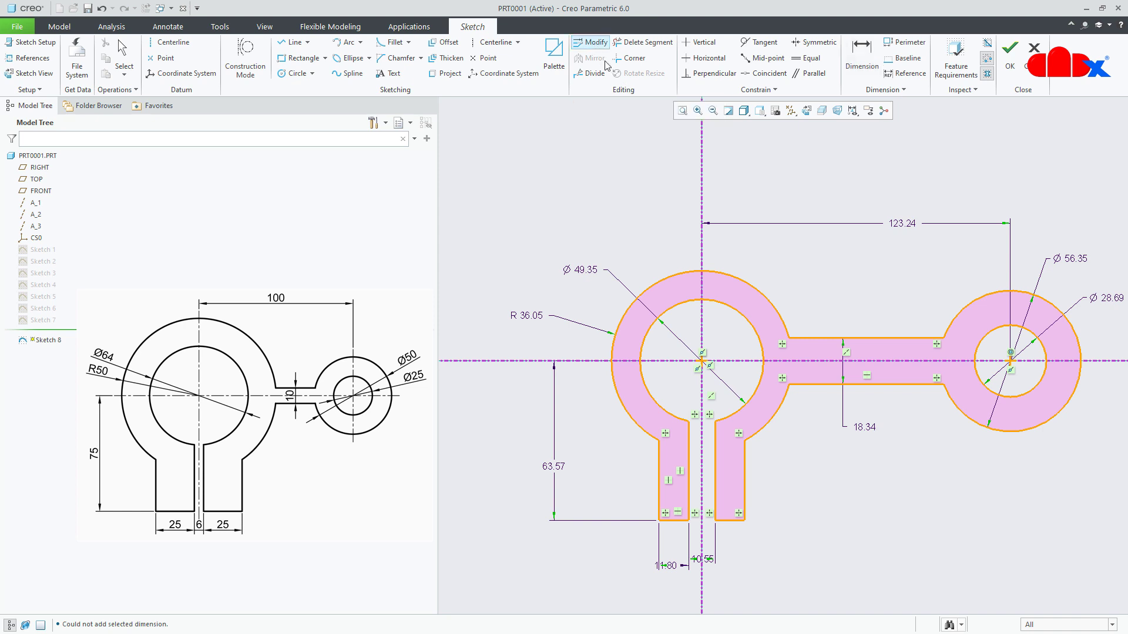
click(894, 228)
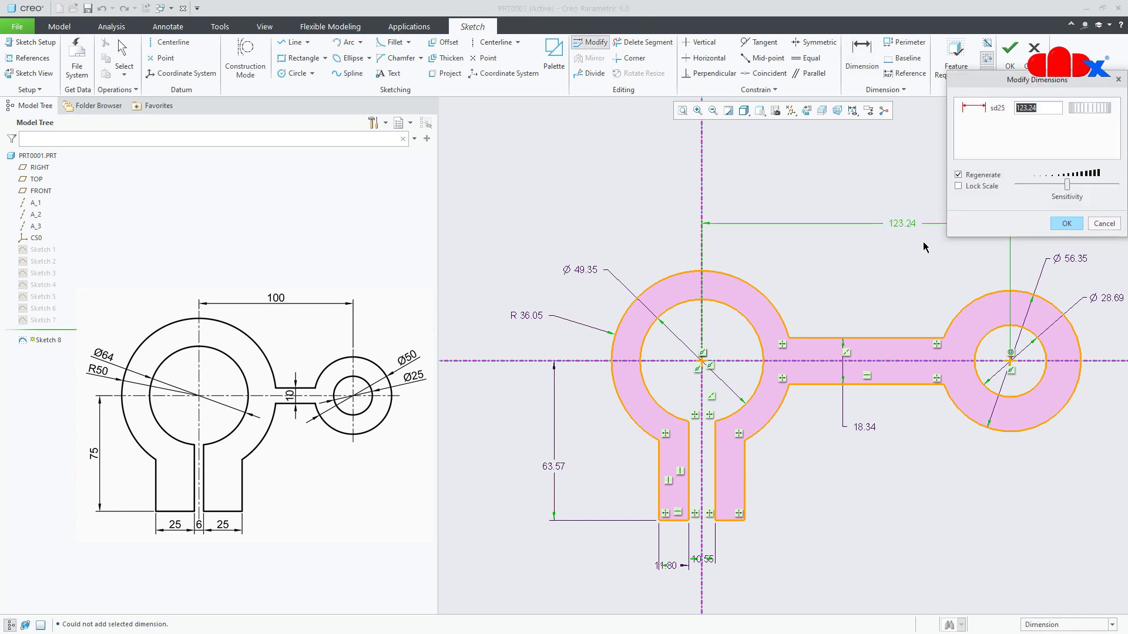
click(1073, 262)
click(1100, 300)
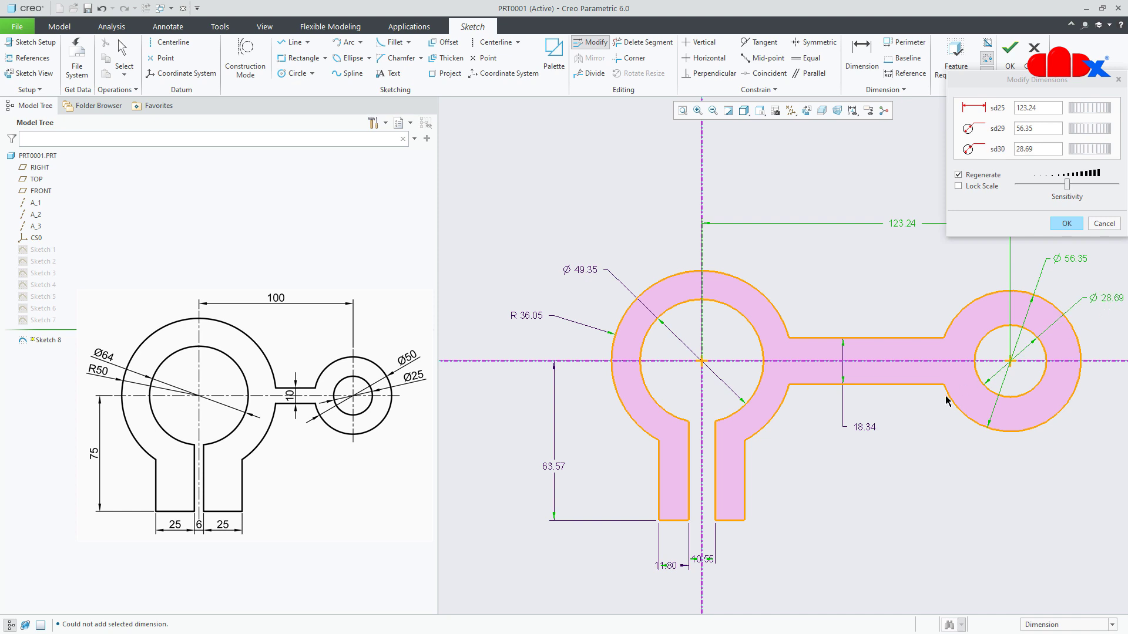
click(864, 429)
click(708, 559)
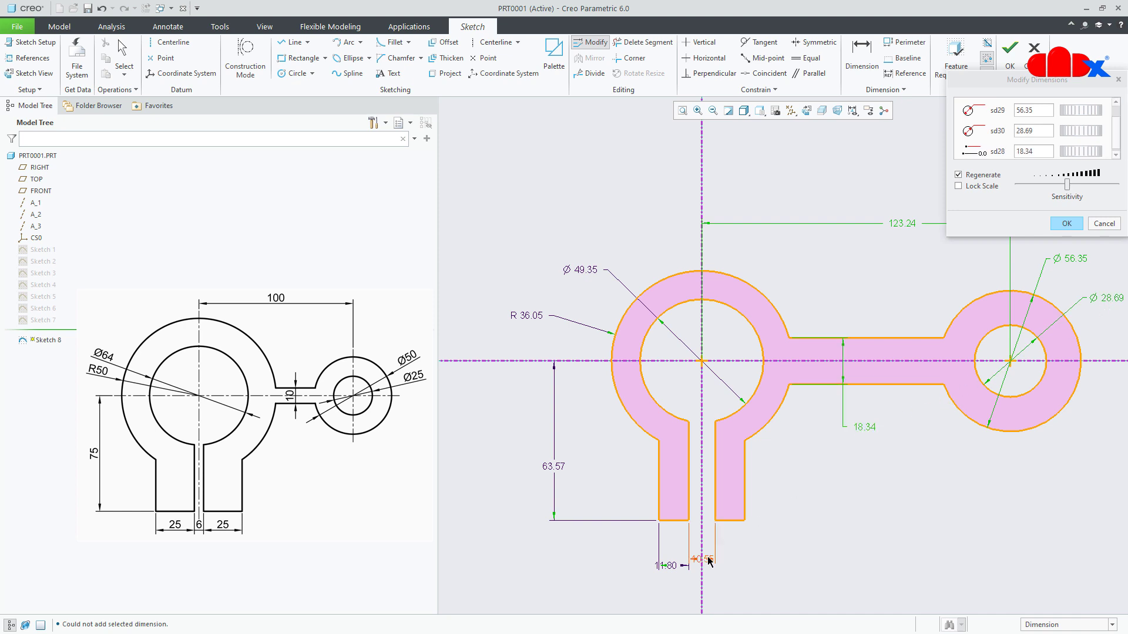
click(667, 565)
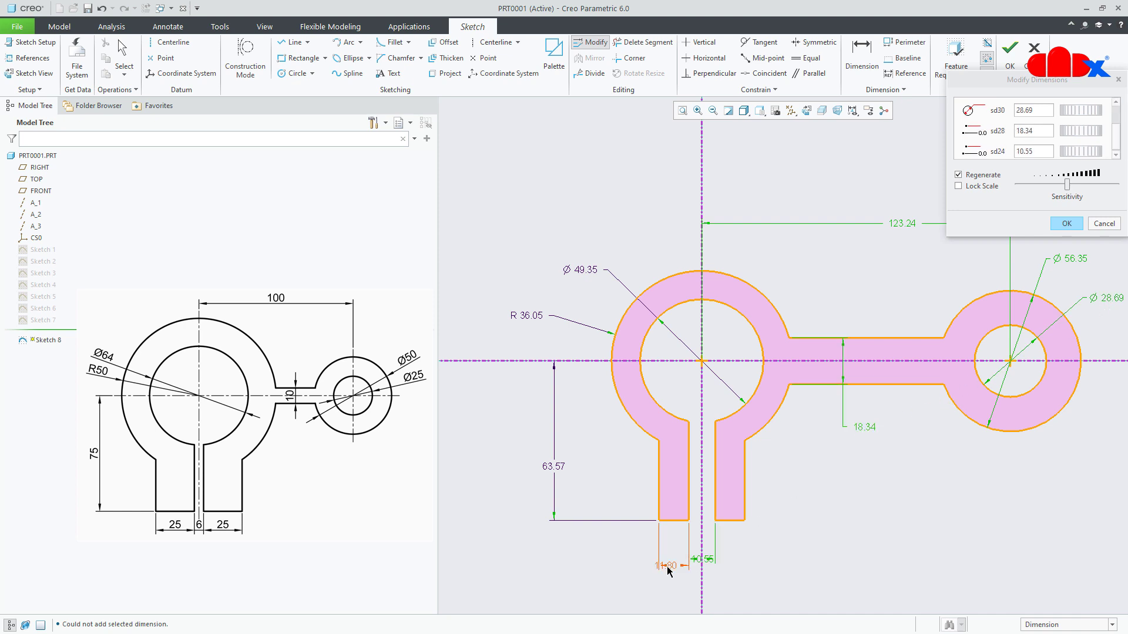
click(553, 468)
click(532, 317)
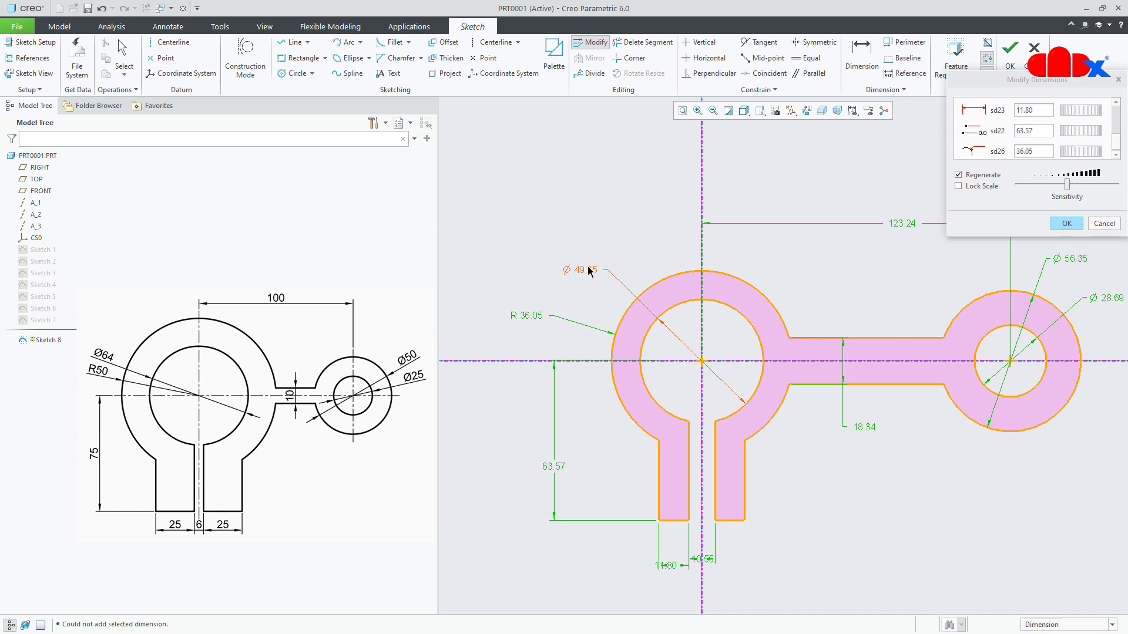
click(590, 271)
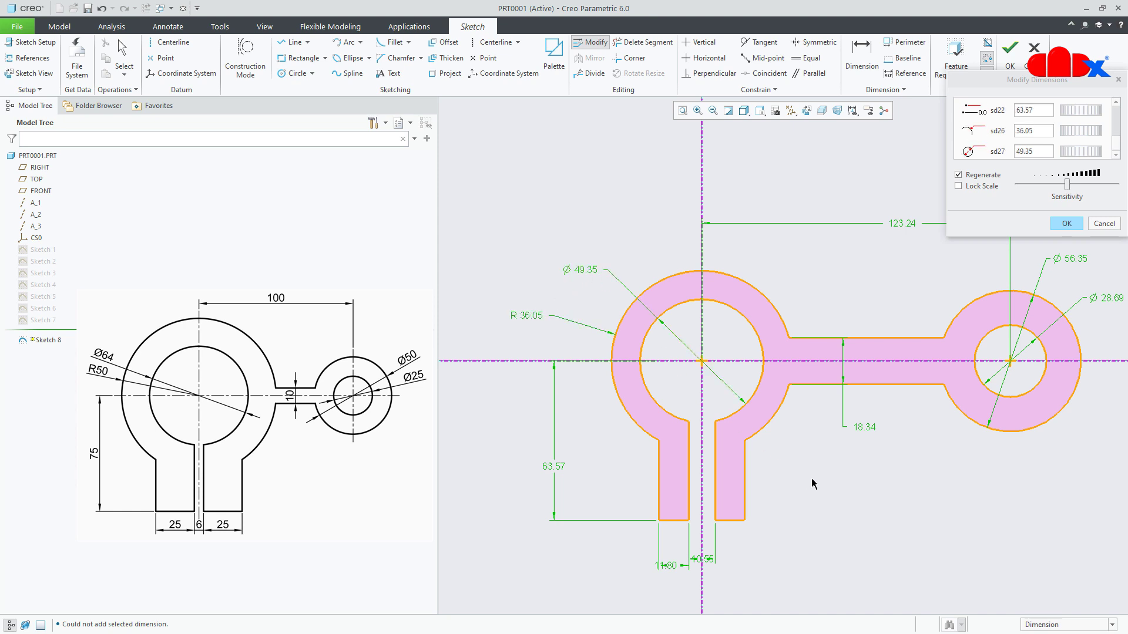
drag(978, 236, 970, 468)
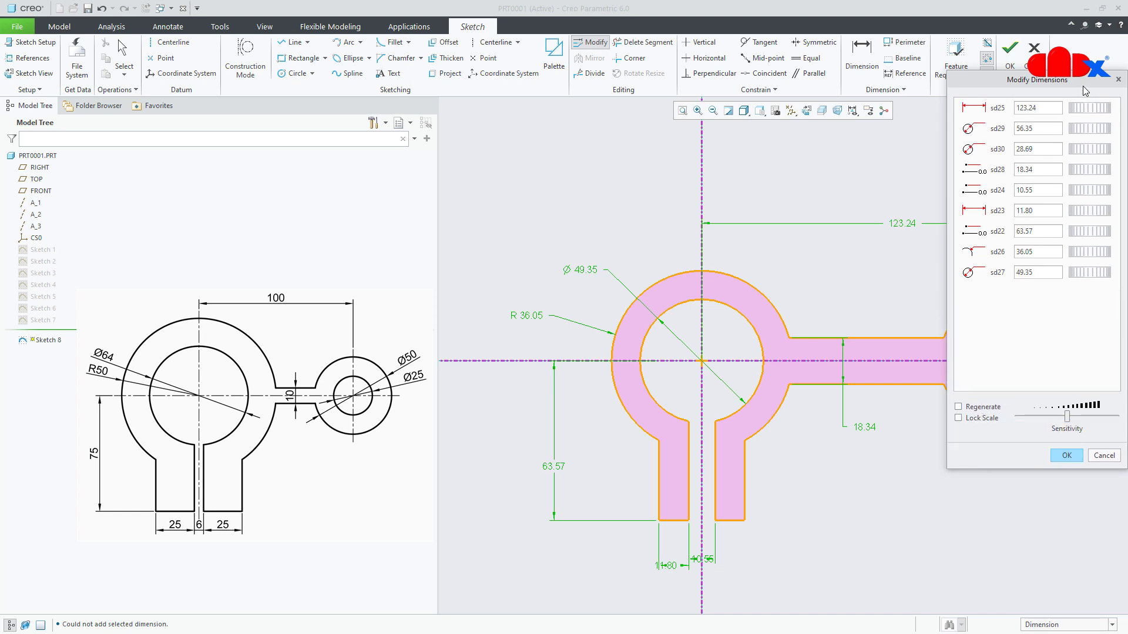
drag(1085, 87, 1119, 102)
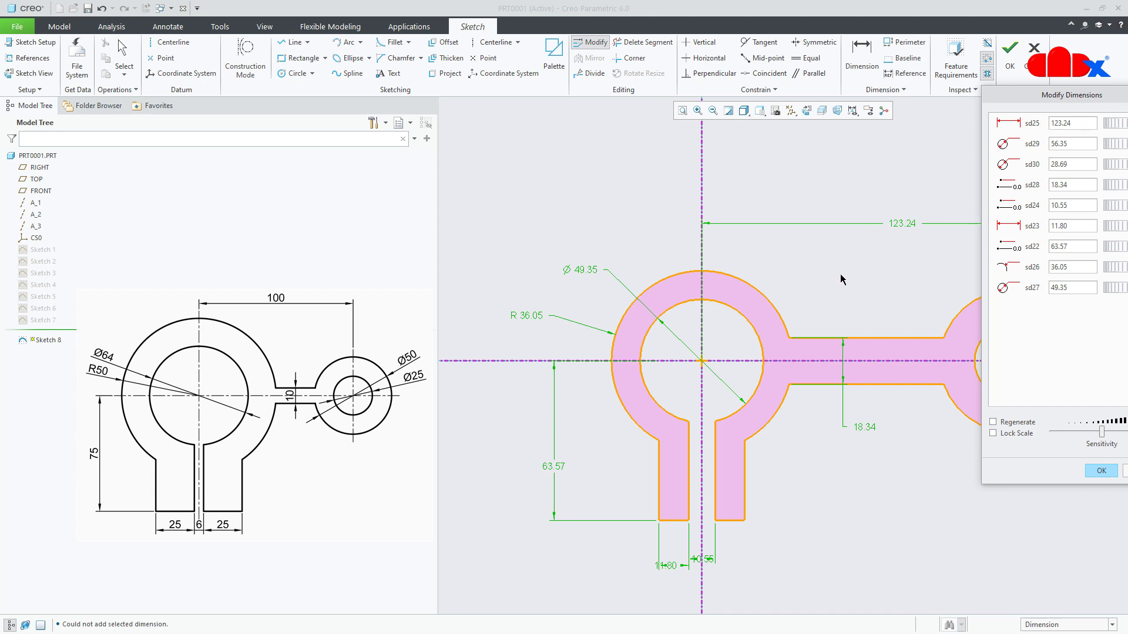
shift+middle_drag(842, 280, 703, 262)
scroll(730, 302, up, 1)
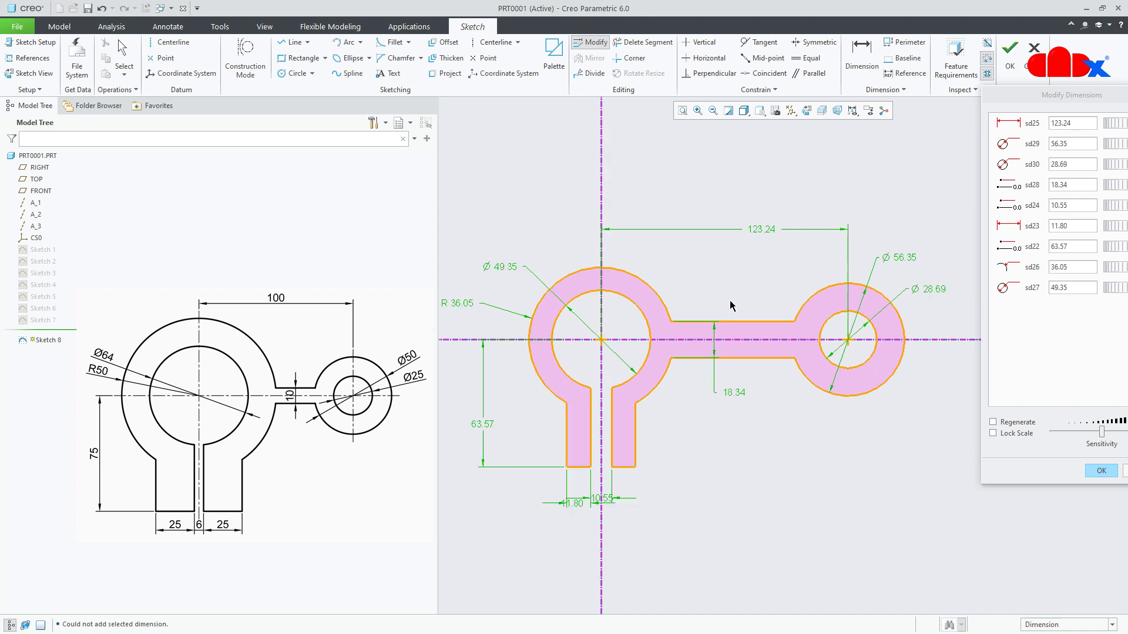
Set the boss center distance to 100, the boss outer diameter to 50 and its hole diameter to 25
double_click(1082, 122)
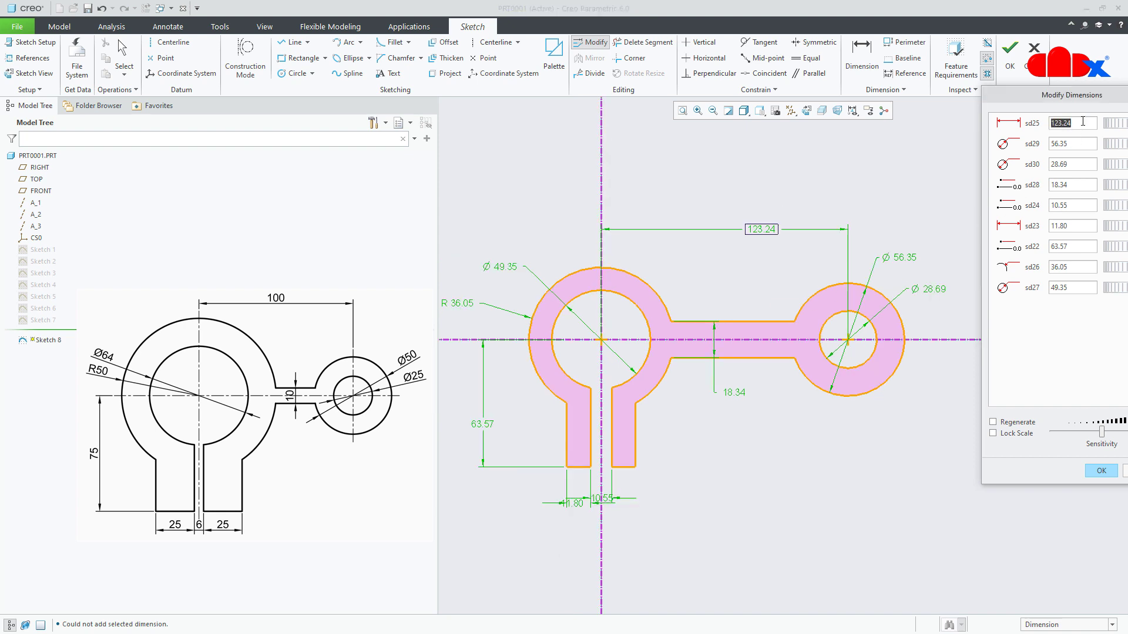
text(100)
key(Return)
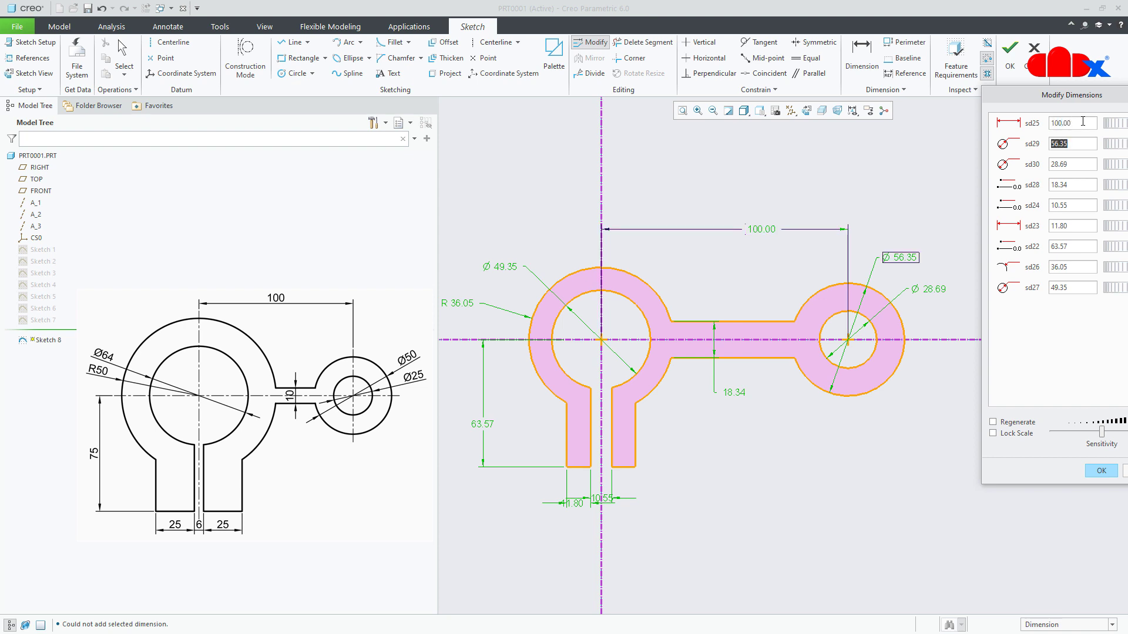
text(50)
key(Return)
text(25)
key(Return)
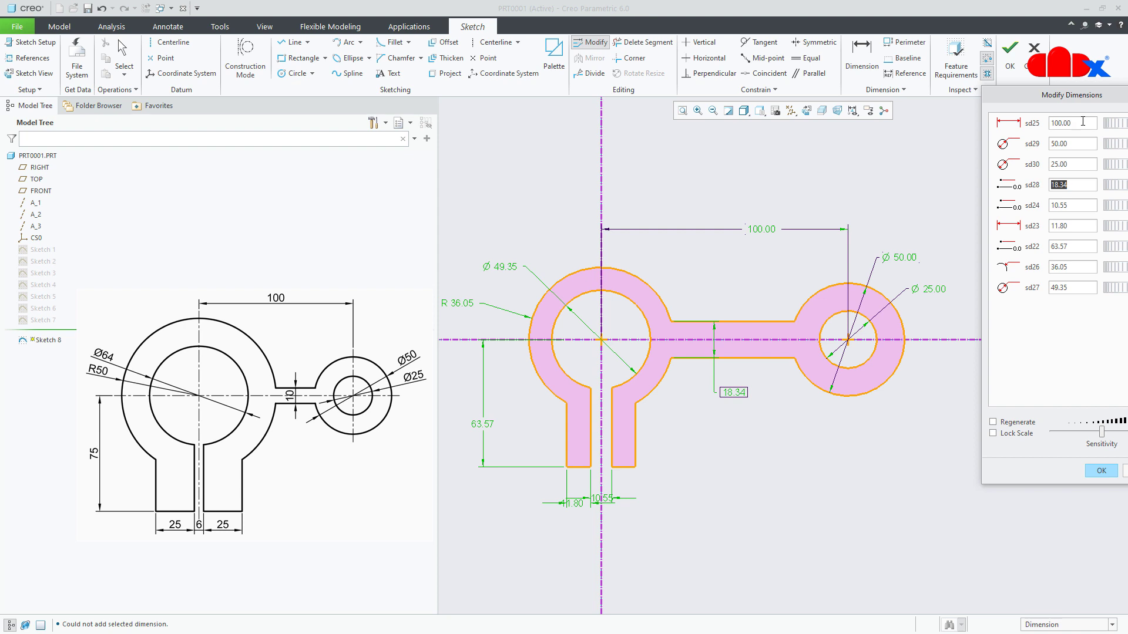
Set the connecting web's height to 10, the gap between the legs to 6 and the left leg's width to 25
text(10)
key(Return)
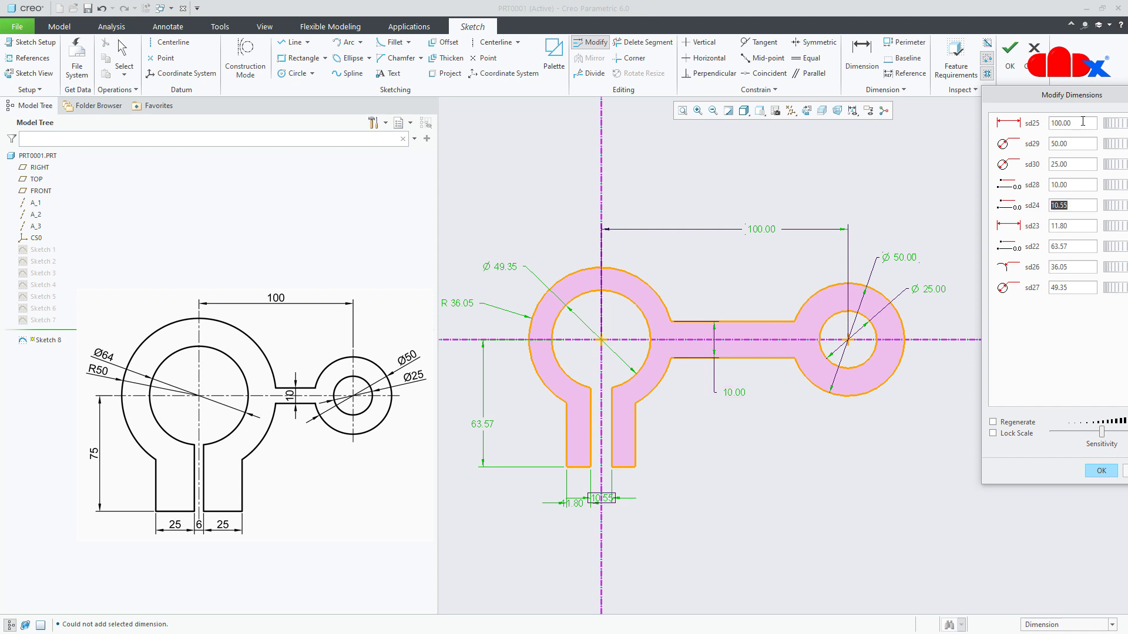
text(6)
key(Return)
text(25)
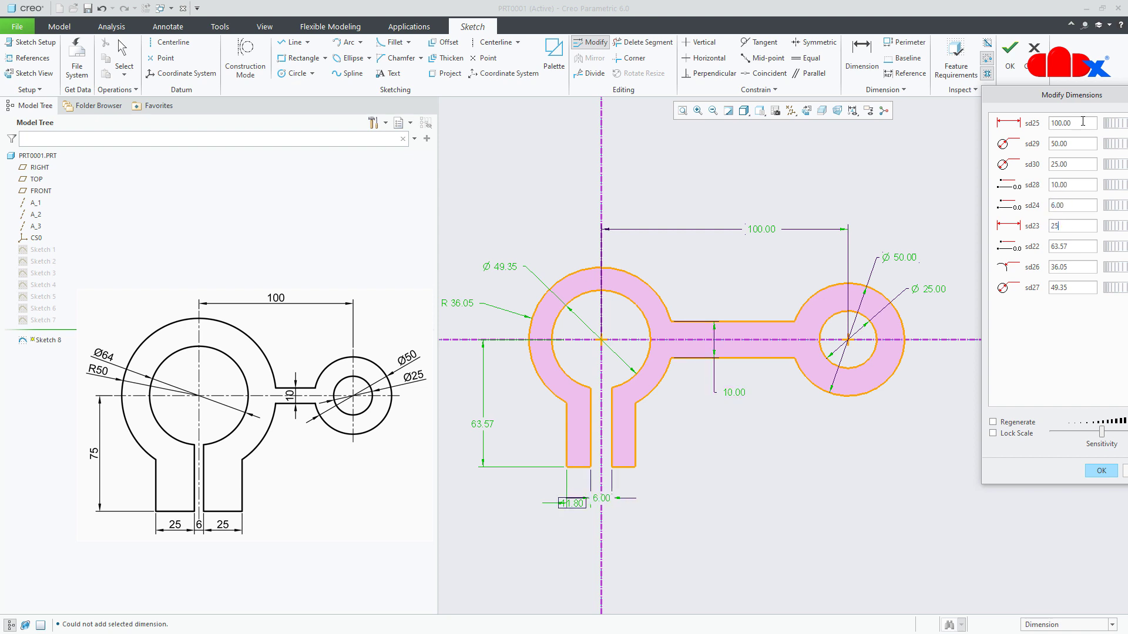
key(Return)
Set the leg bottom distance to 75, the ring radius to 50 and the bore diameter to 64, and apply all dimension changes
text(75)
key(Return)
text(50)
key(Return)
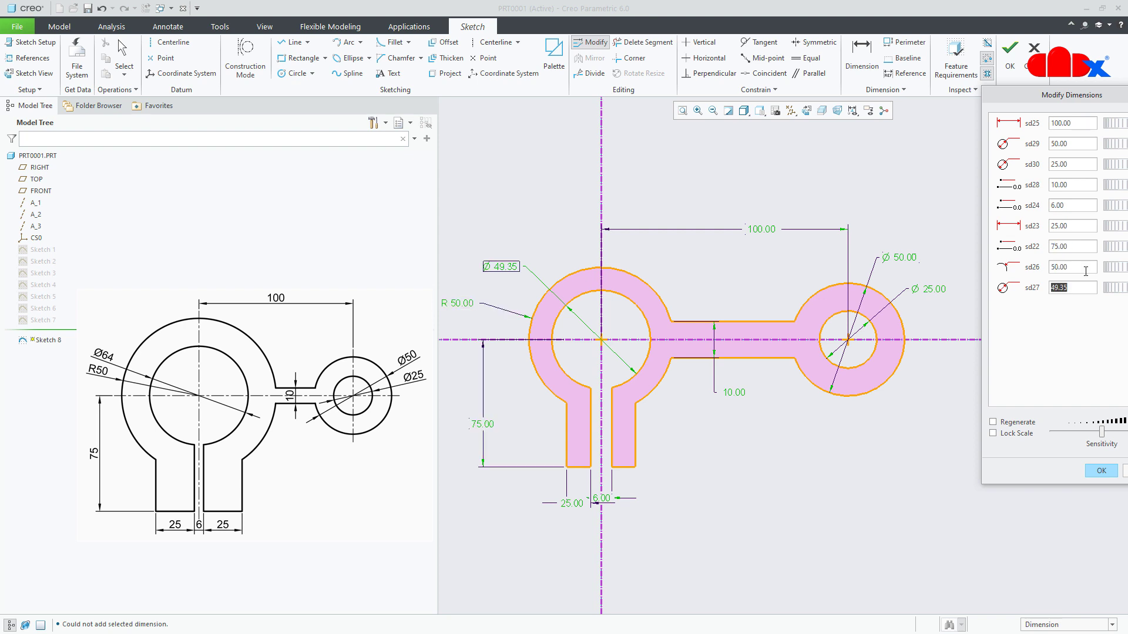
text(64)
key(Return)
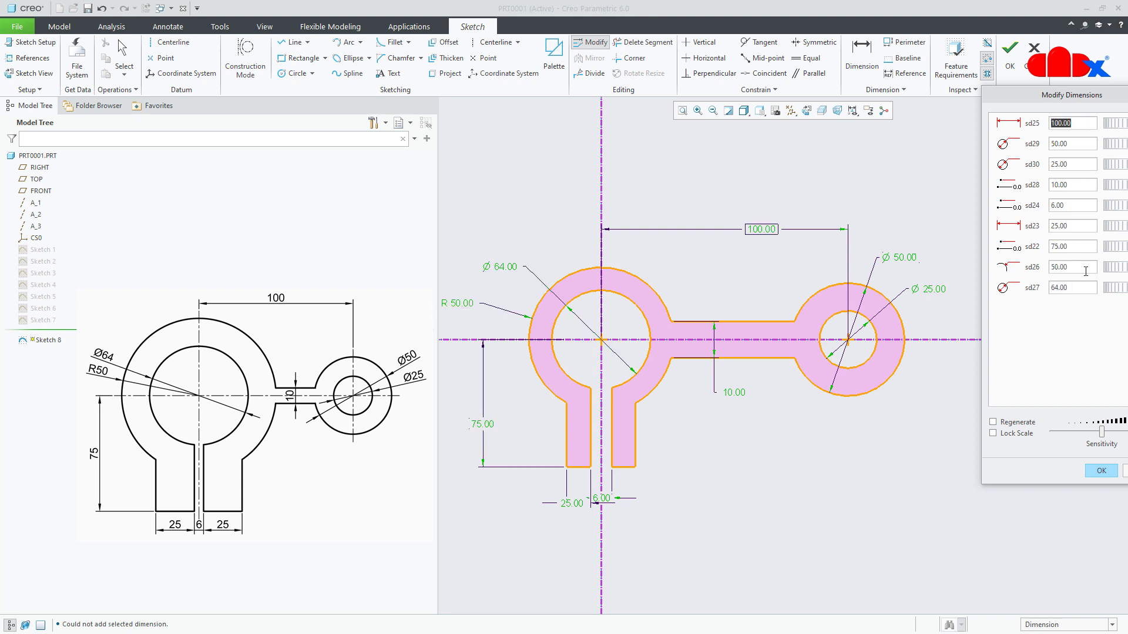
click(1102, 470)
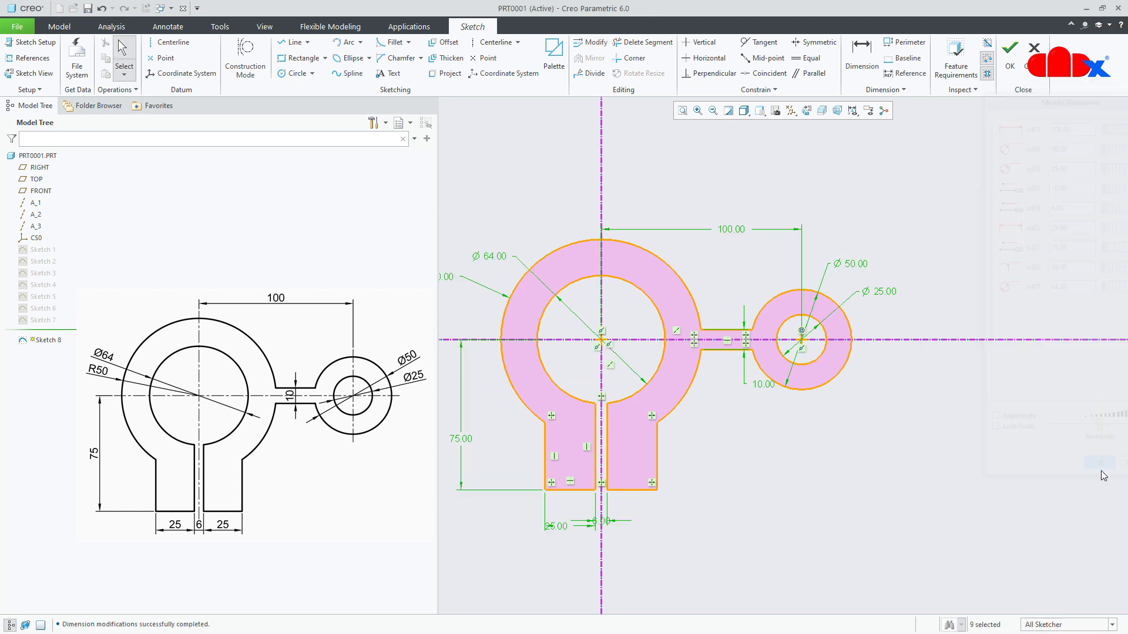
click(1044, 461)
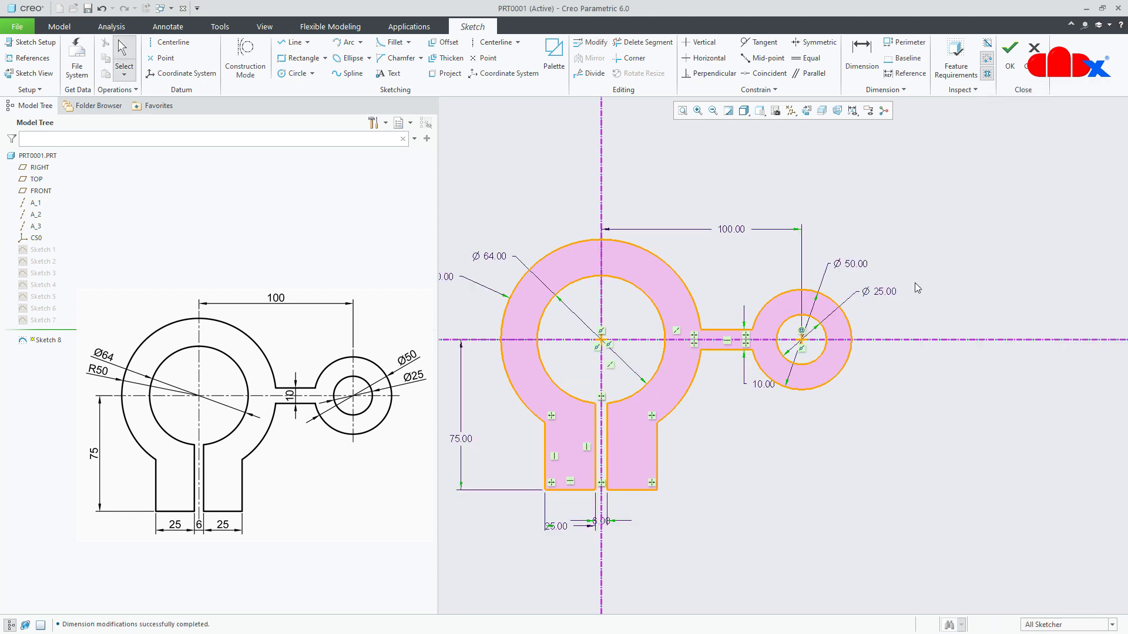
Finish the clamp sketch and hide Sketch 8 in the model
click(682, 111)
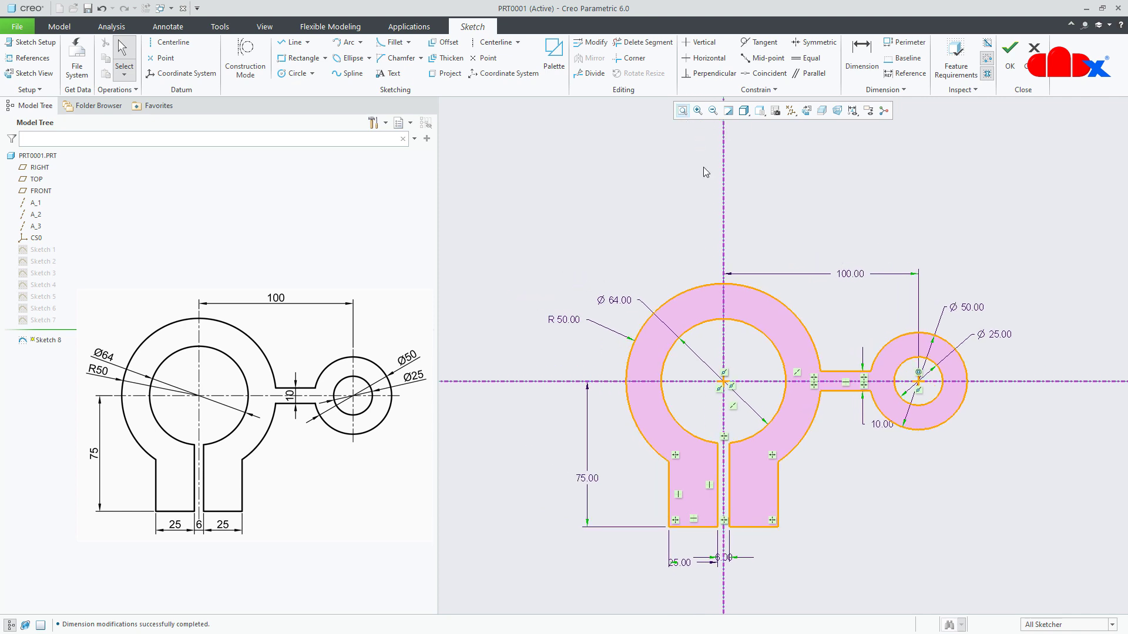
right_click(854, 540)
click(882, 510)
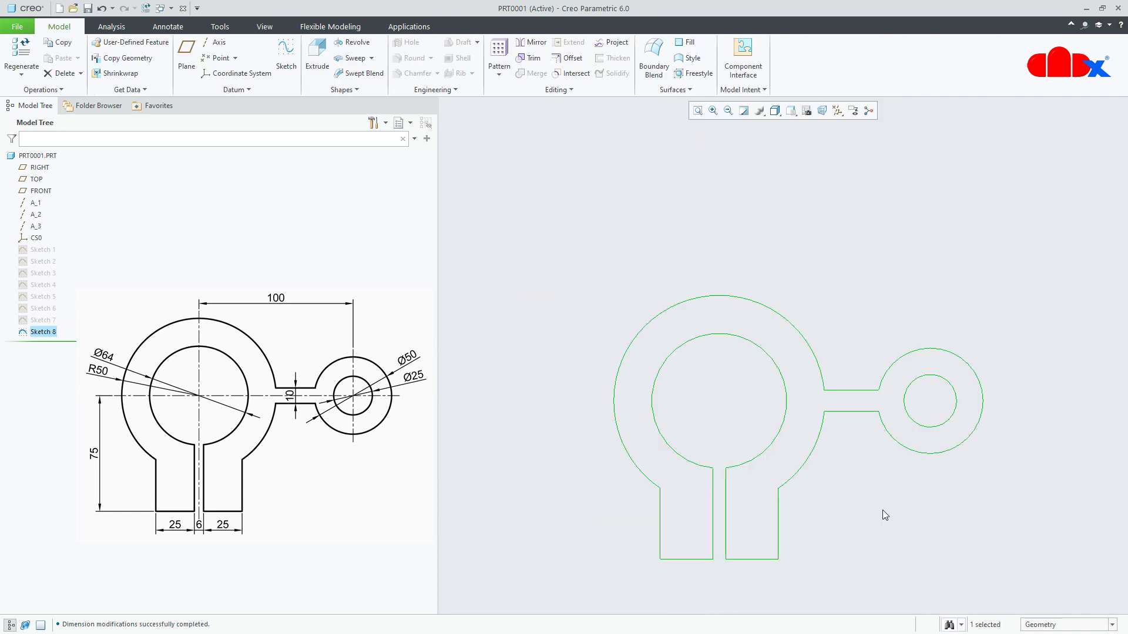
click(883, 515)
key(ctrl+d)
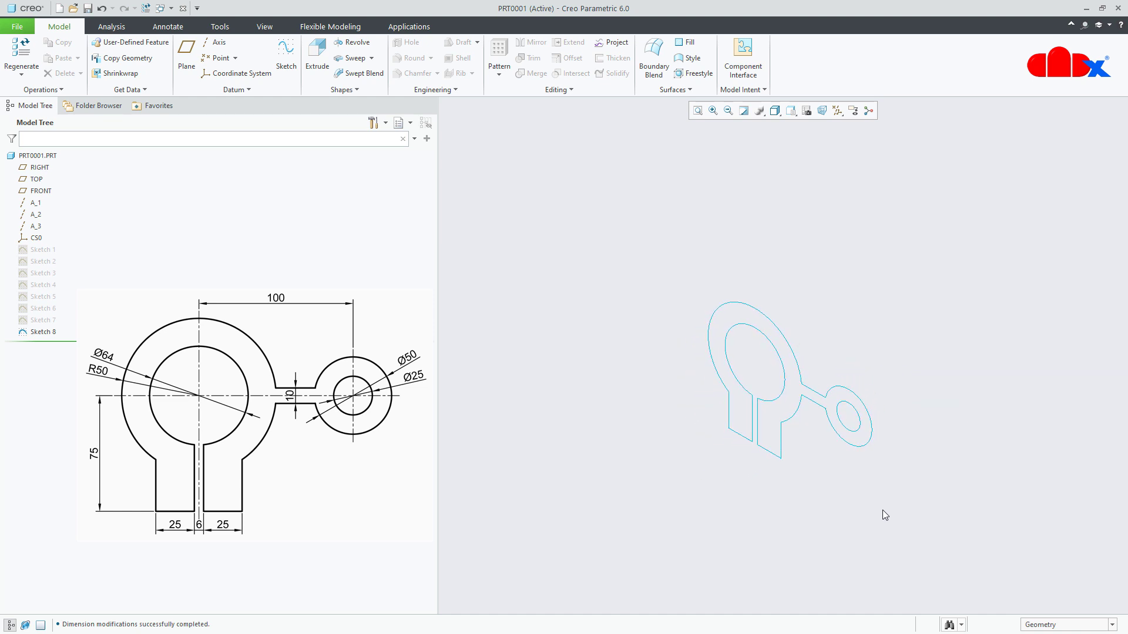
click(42, 332)
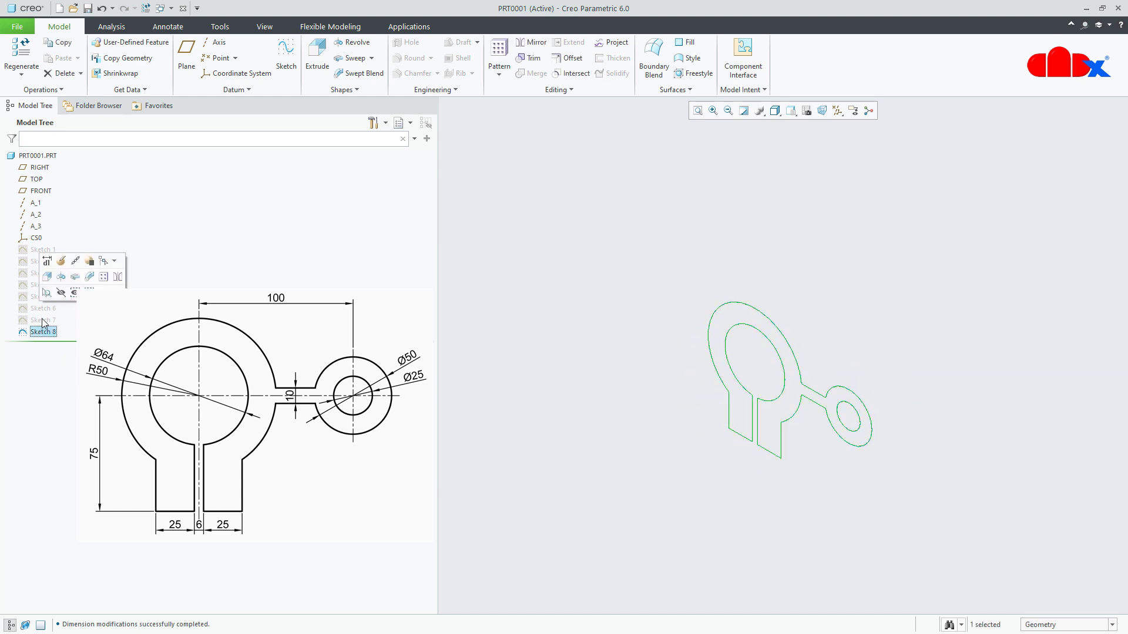
click(61, 293)
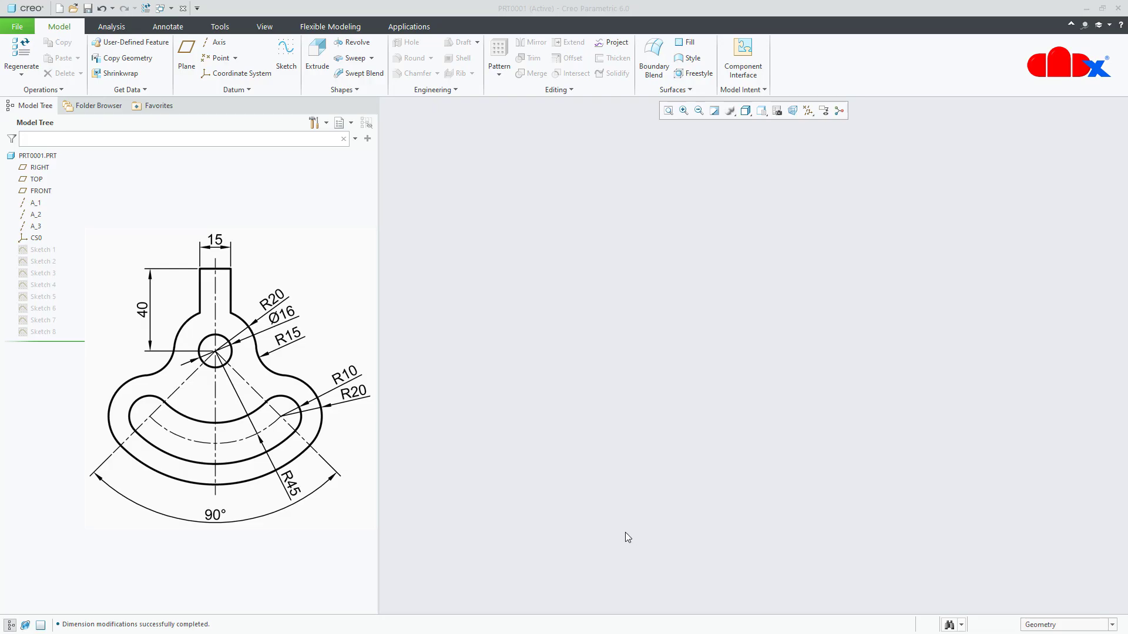
Start a new sketch on the FRONT plane with the RIGHT plane as the right-facing orientation reference
click(287, 53)
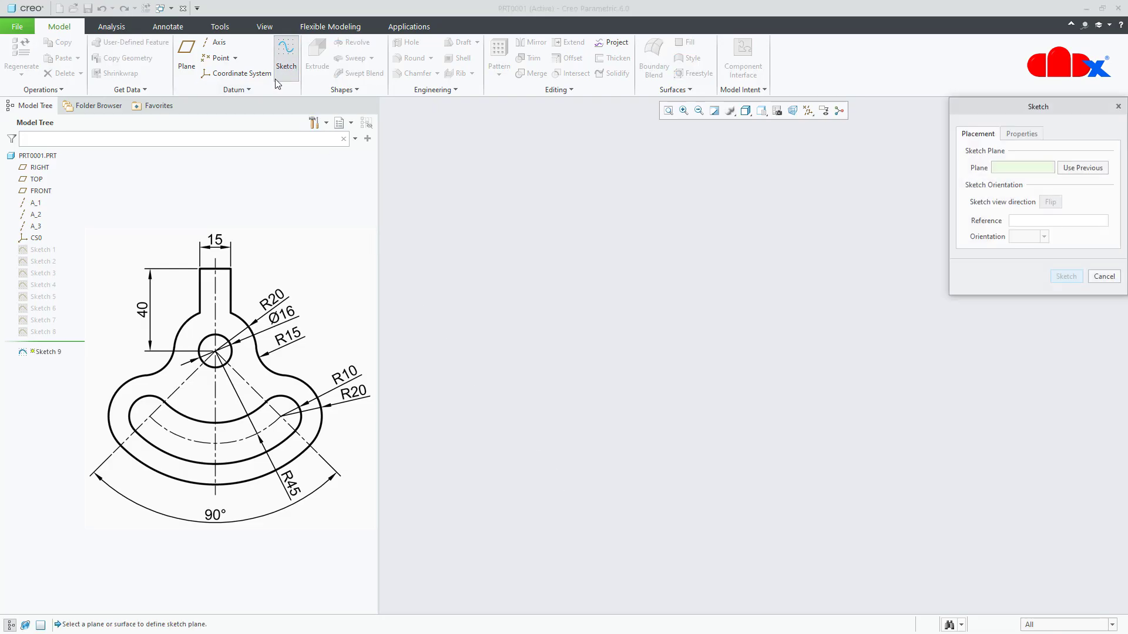
click(42, 191)
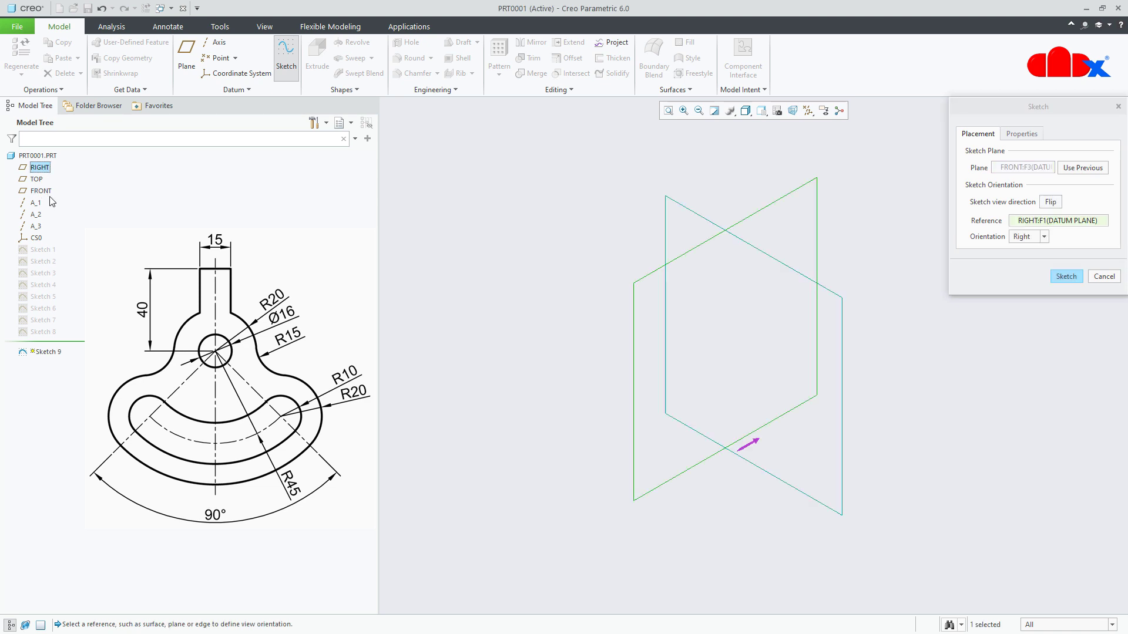
click(1079, 276)
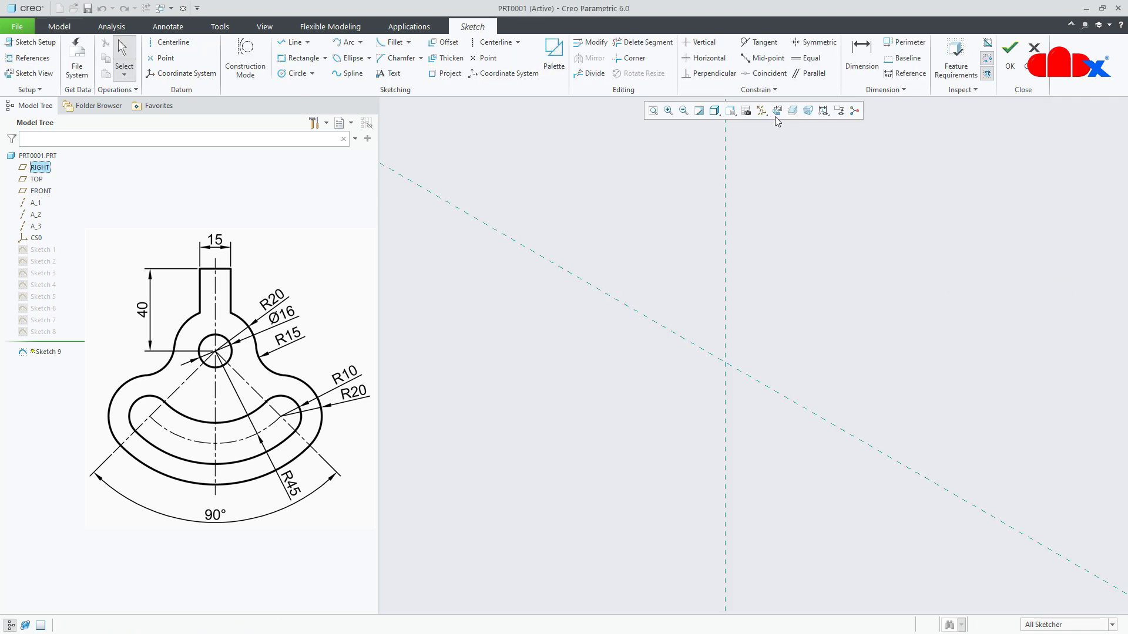
Orient the view to the sketch plane and draw a vertical centerline plus two oppositely inclined centerlines through the origin
click(774, 115)
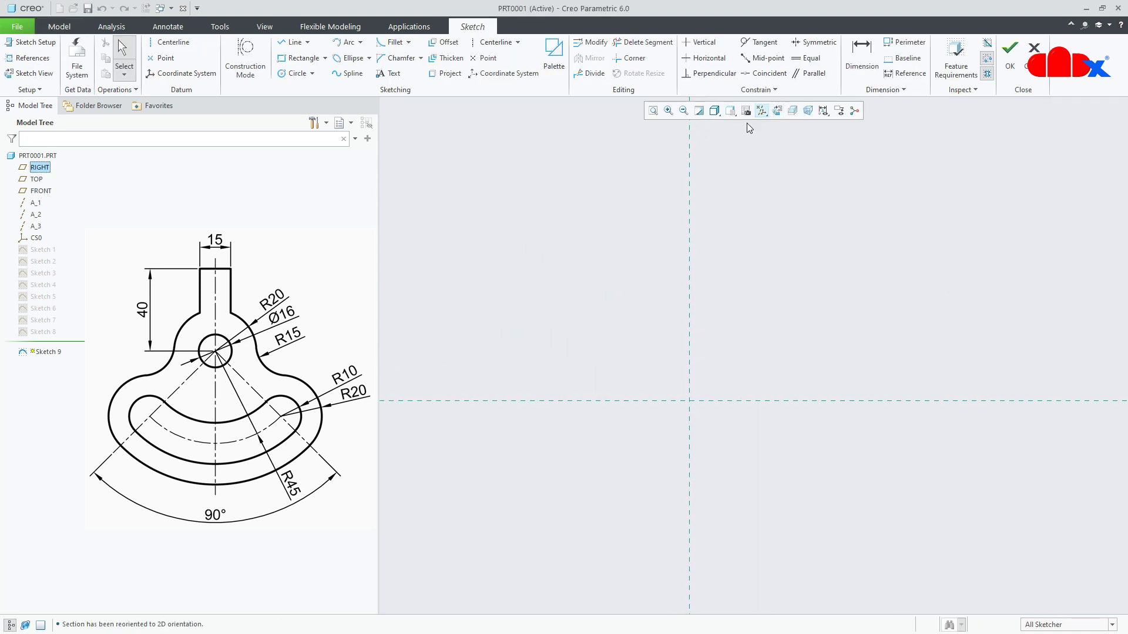
click(493, 42)
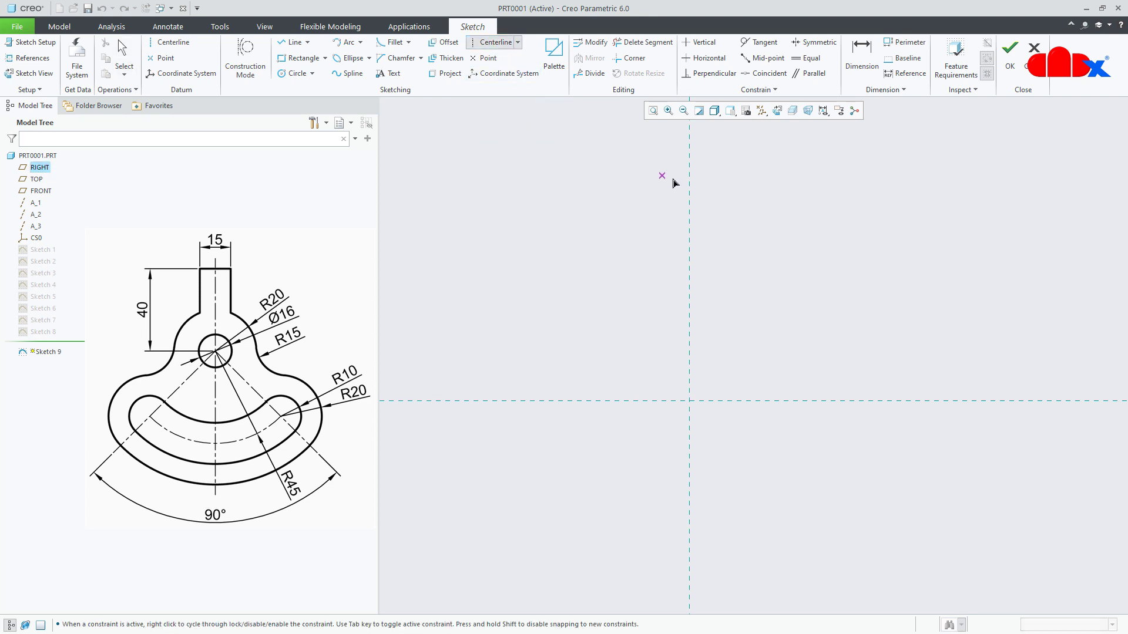
click(689, 187)
click(689, 259)
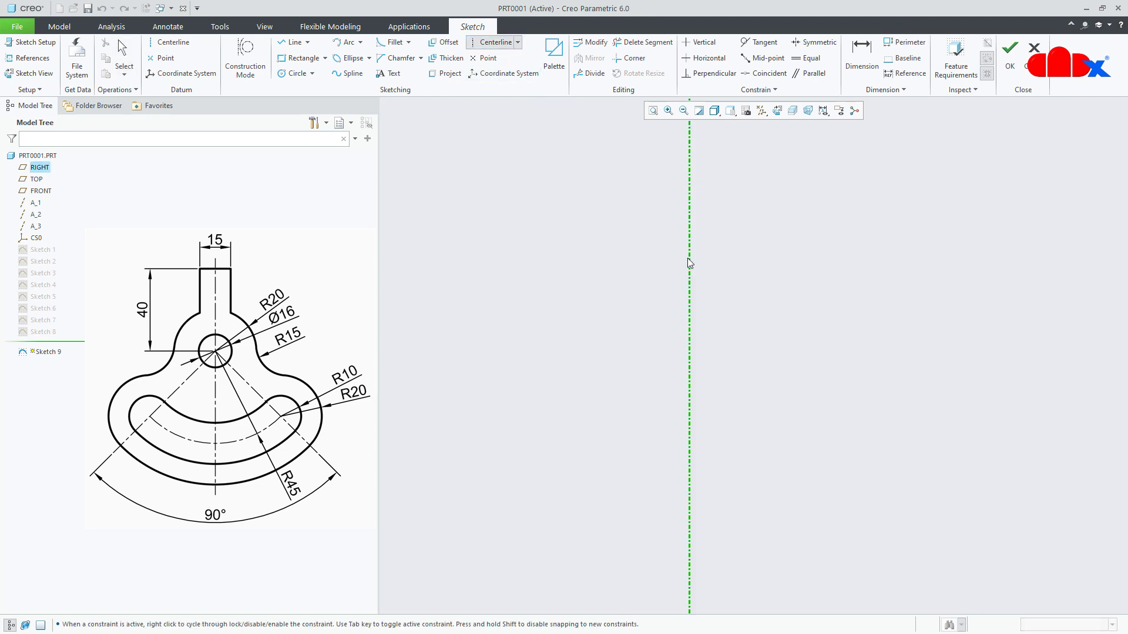
click(689, 401)
click(648, 435)
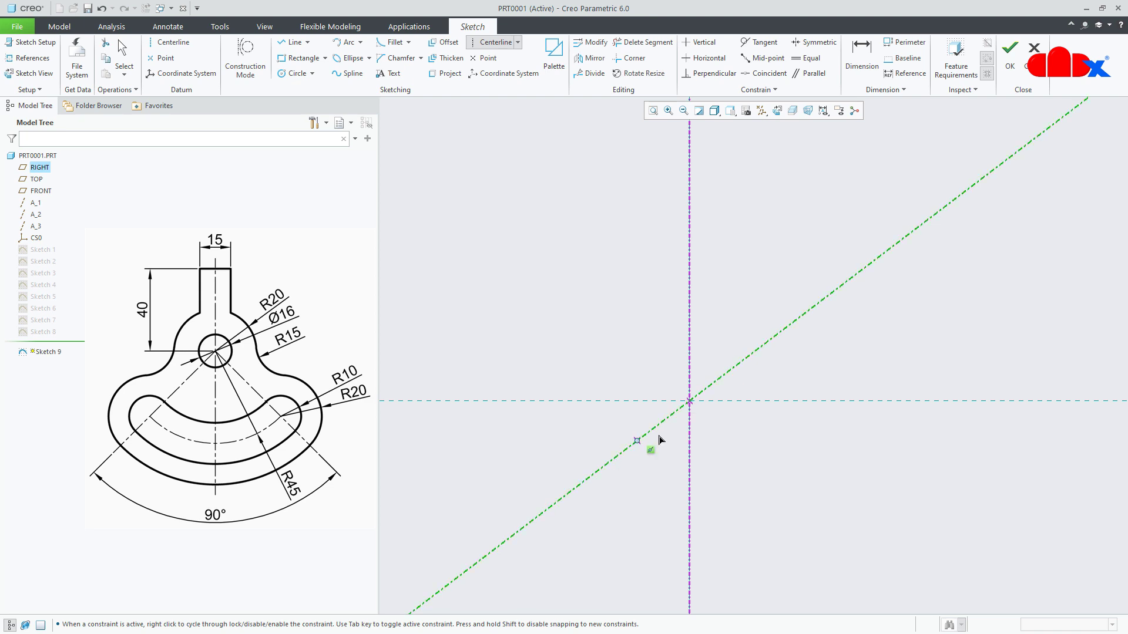
click(690, 403)
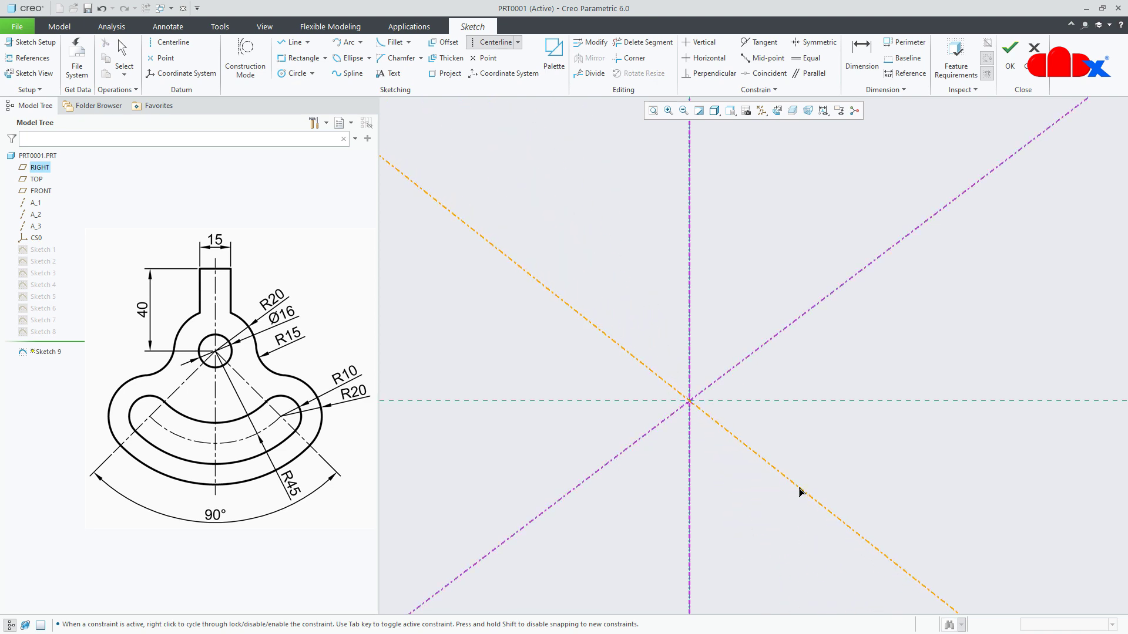
click(799, 490)
middle_click(921, 487)
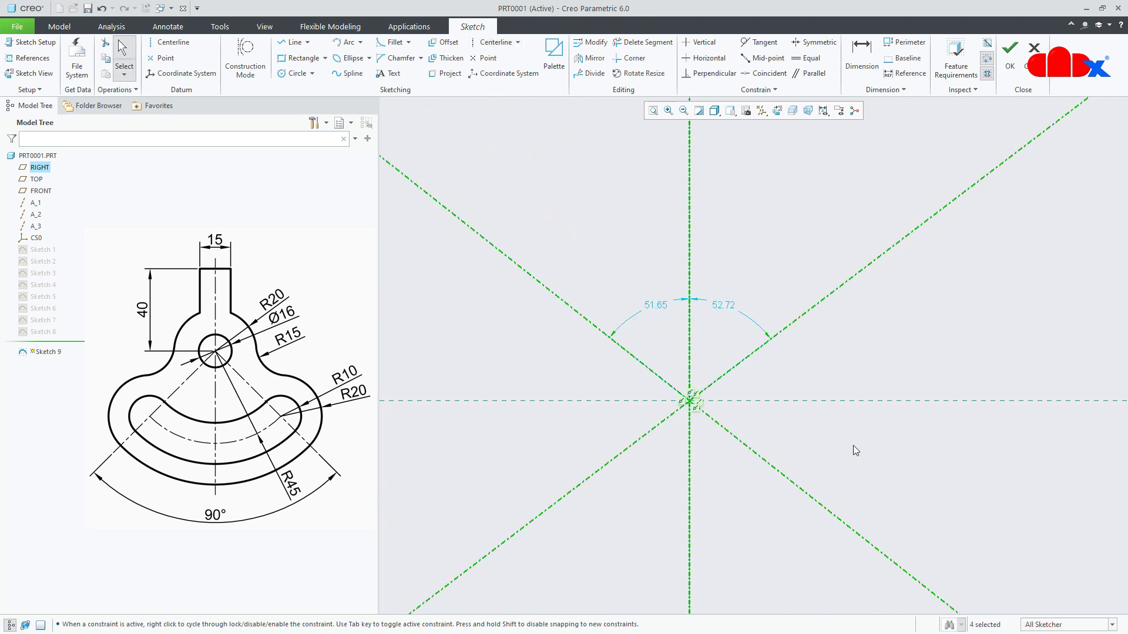
Set the angle of both inclined centerlines from the vertical centerline to 45°
double_click(657, 305)
text(45)
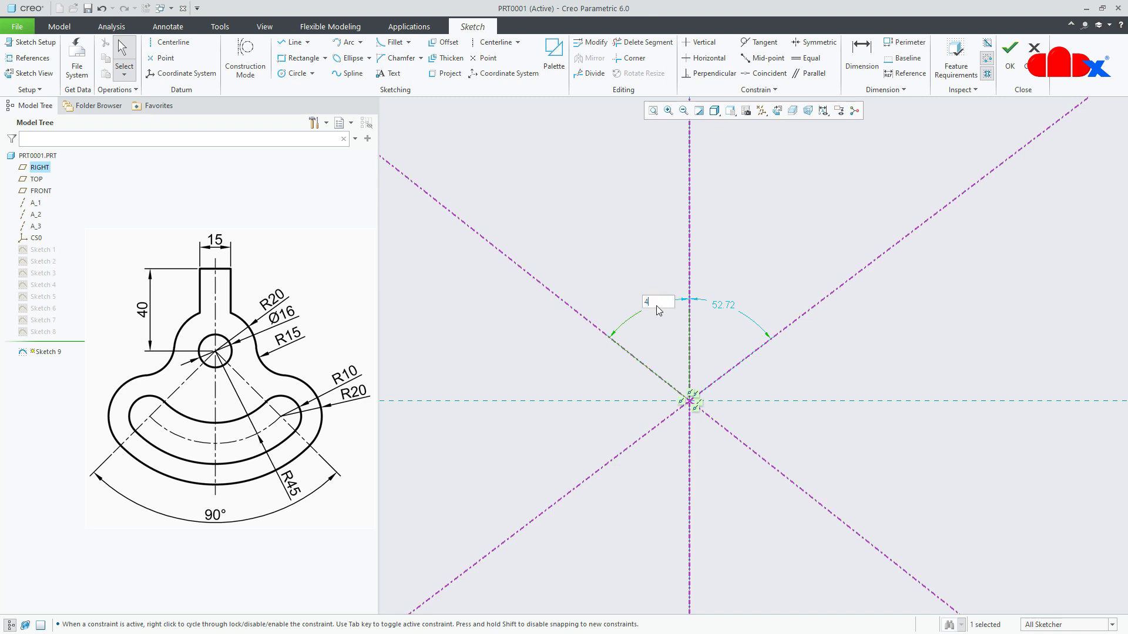
key(Return)
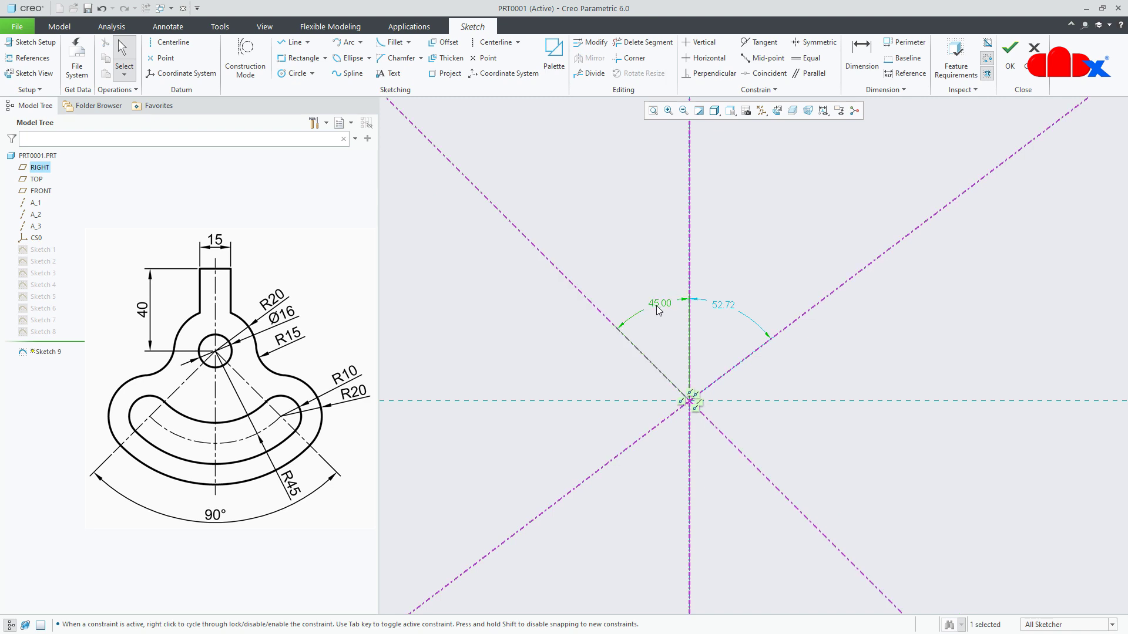
double_click(723, 305)
text(45)
key(Return)
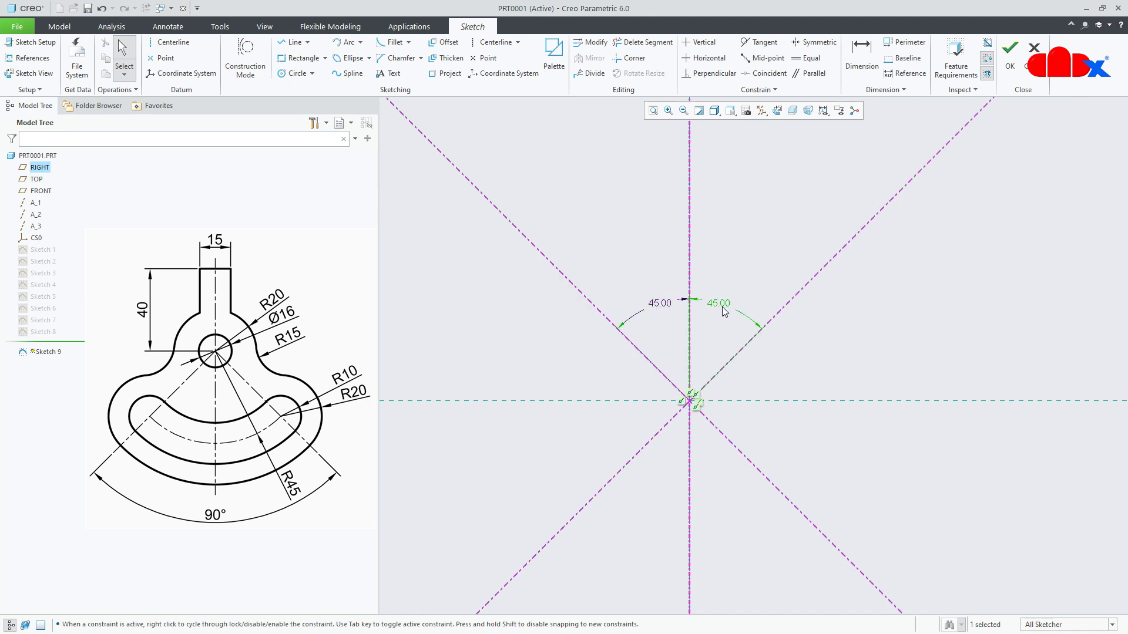
Draw two concentric circles at the origin with diameters of about 29 and 68
right_click(869, 464)
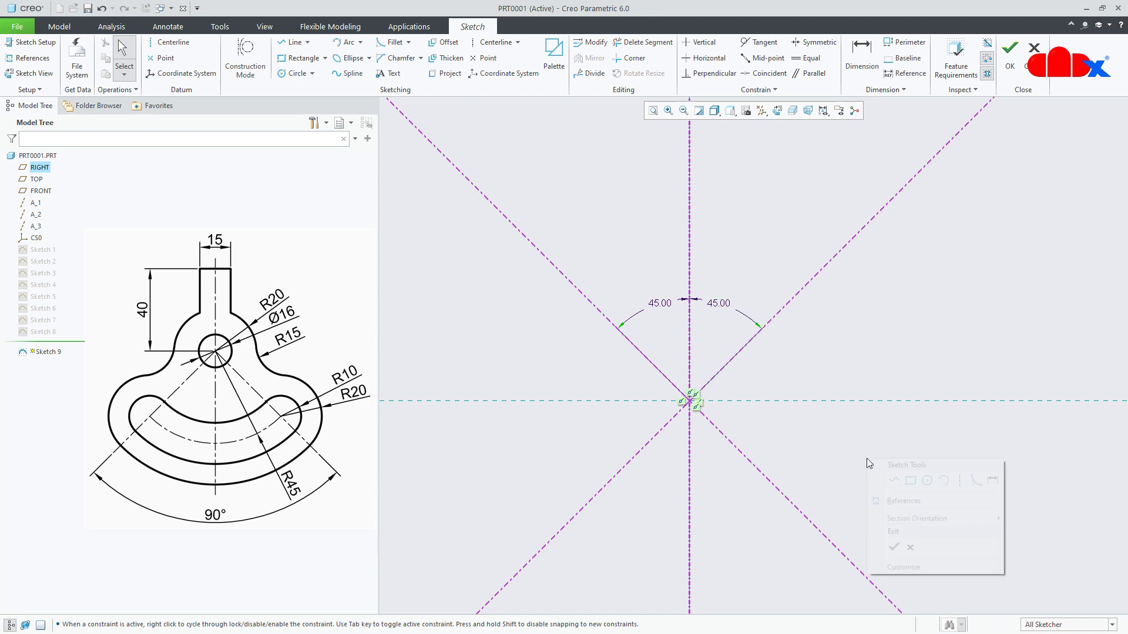
click(929, 484)
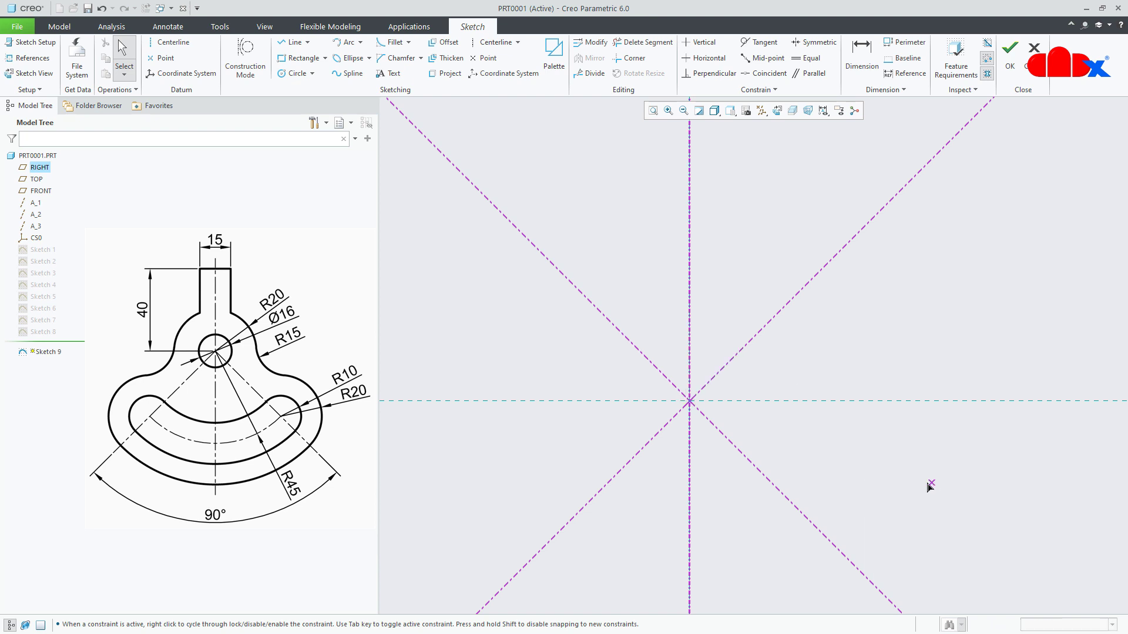
click(690, 401)
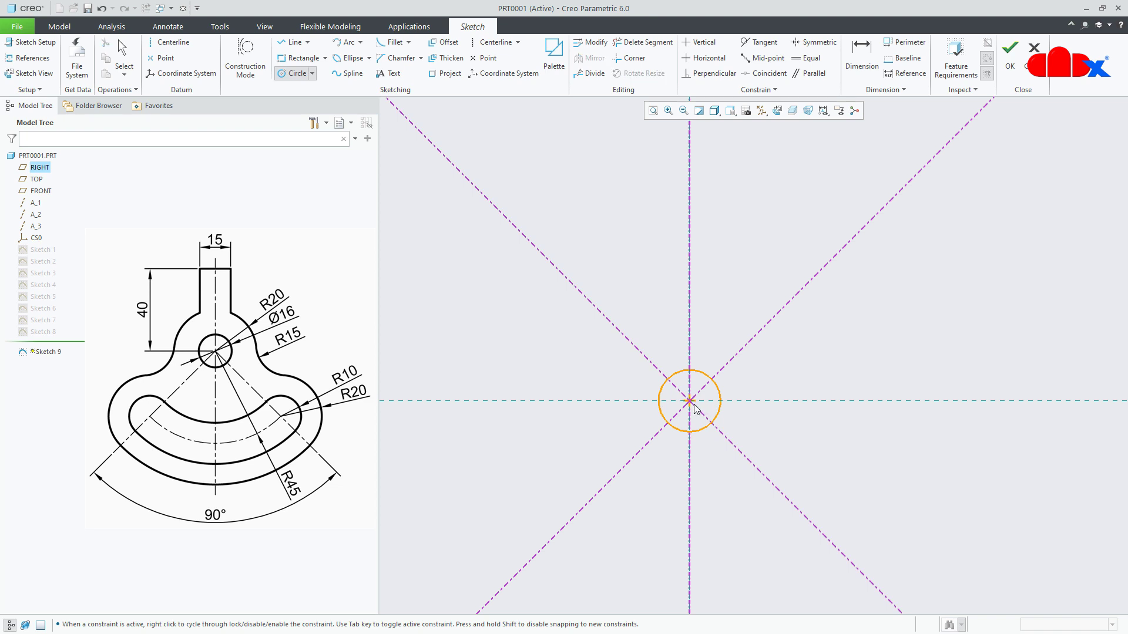
click(719, 467)
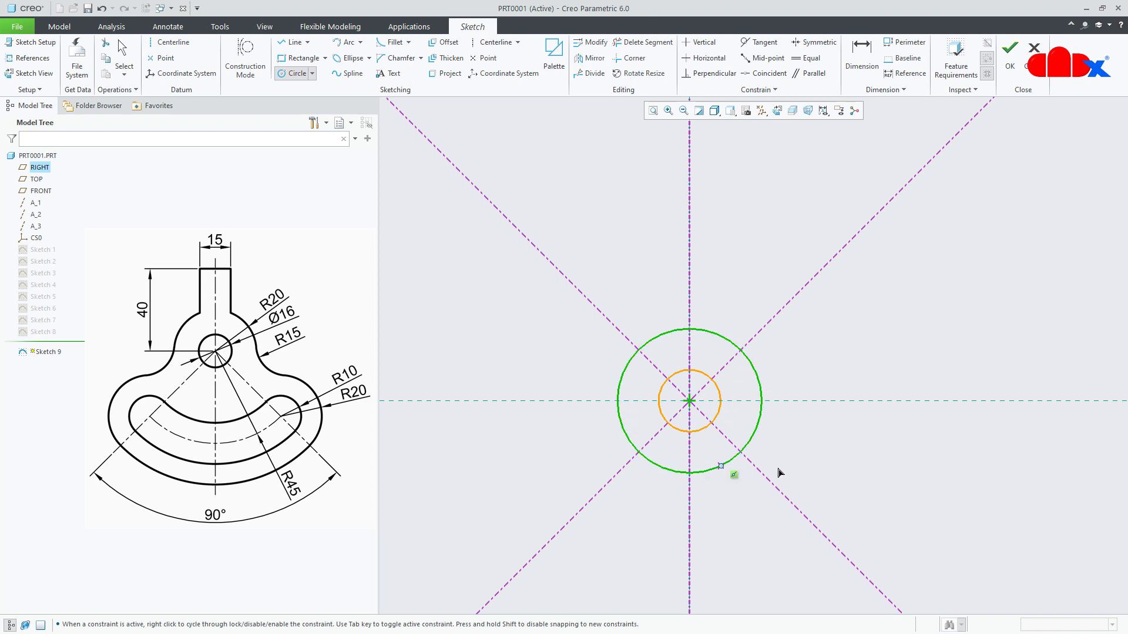
middle_click(868, 467)
Draw three larger circles concentric with the origin, with radii of about 74, 93 and 112
shift+middle_drag(863, 472, 866, 327)
right_click(868, 329)
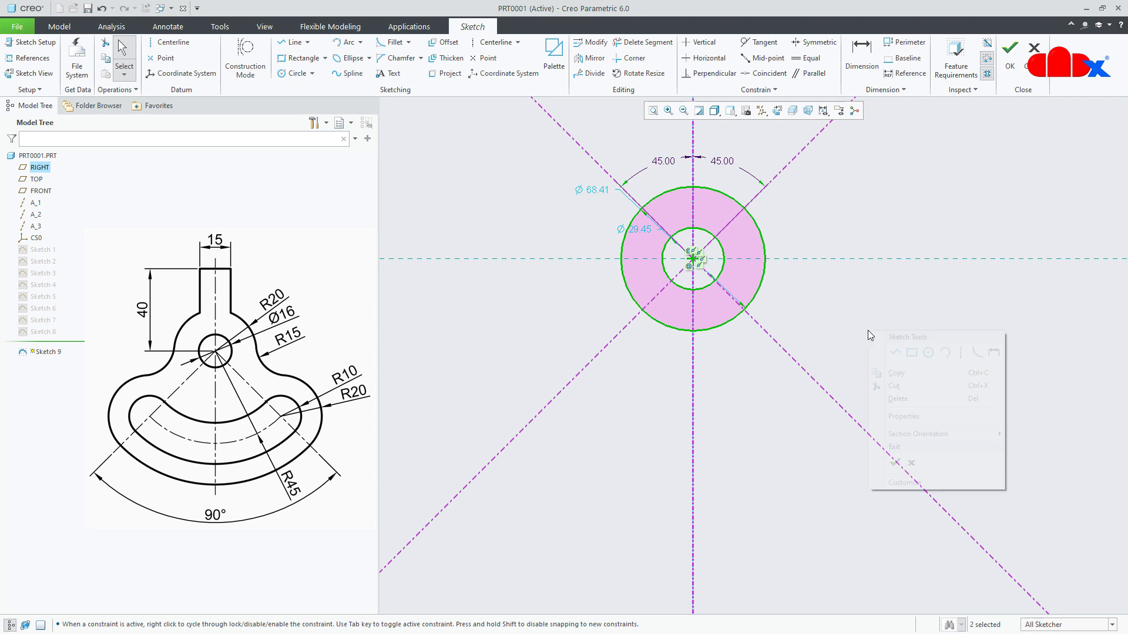
click(928, 352)
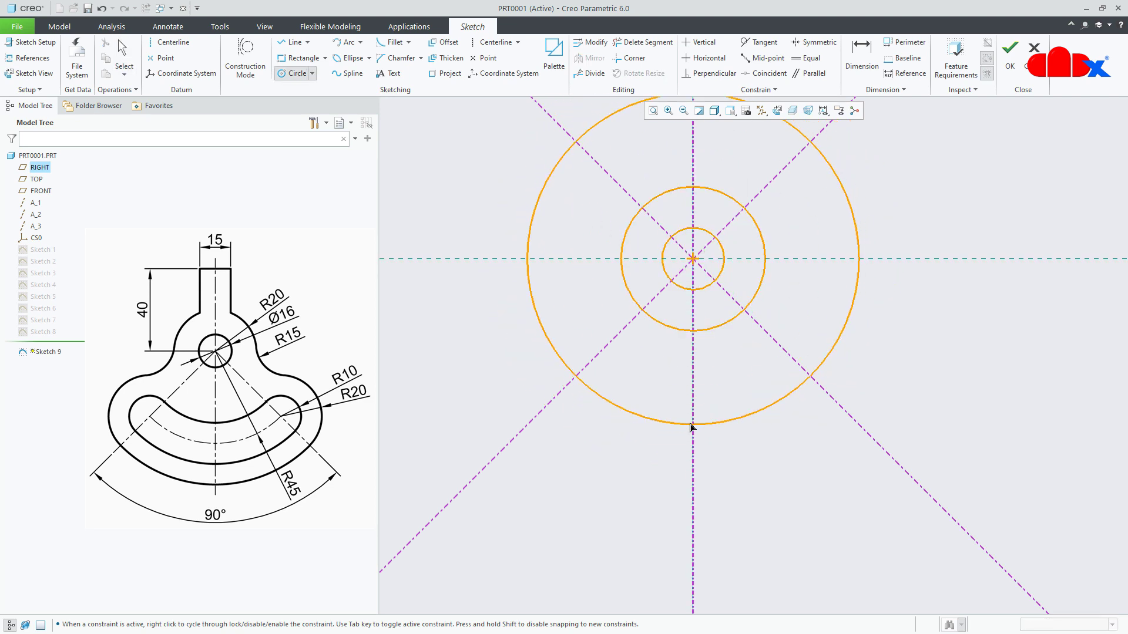
click(689, 421)
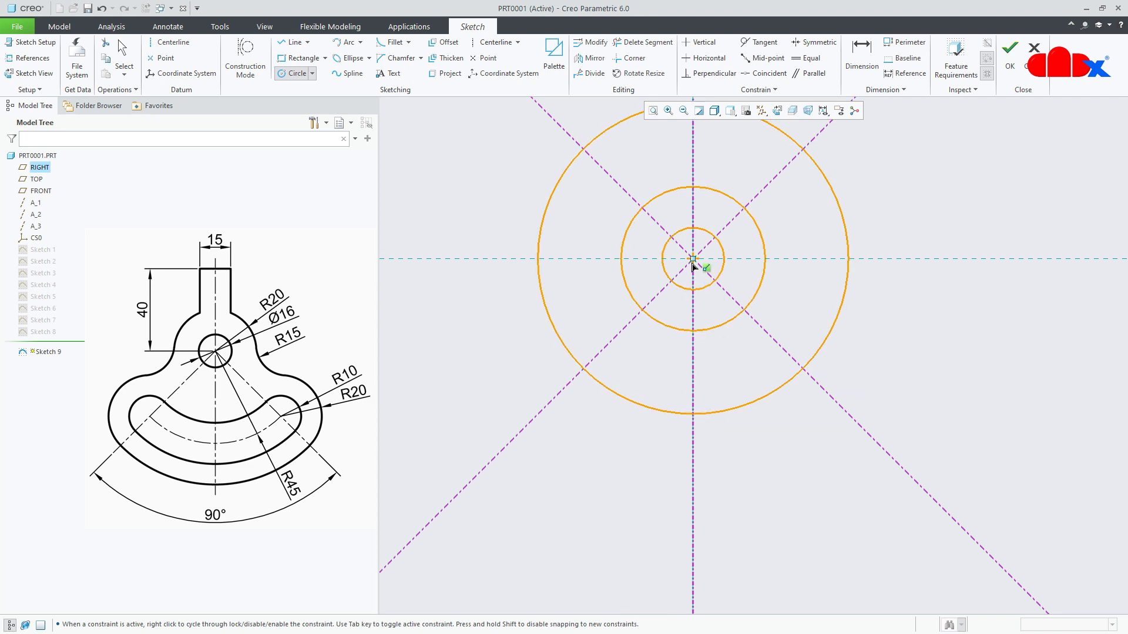
click(693, 259)
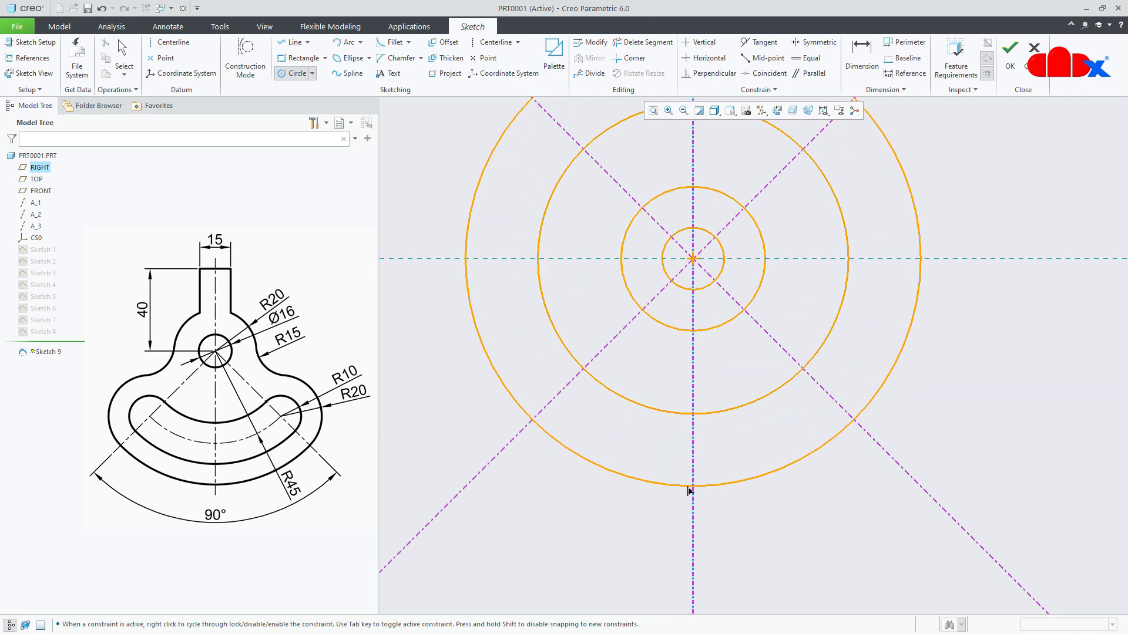
click(691, 456)
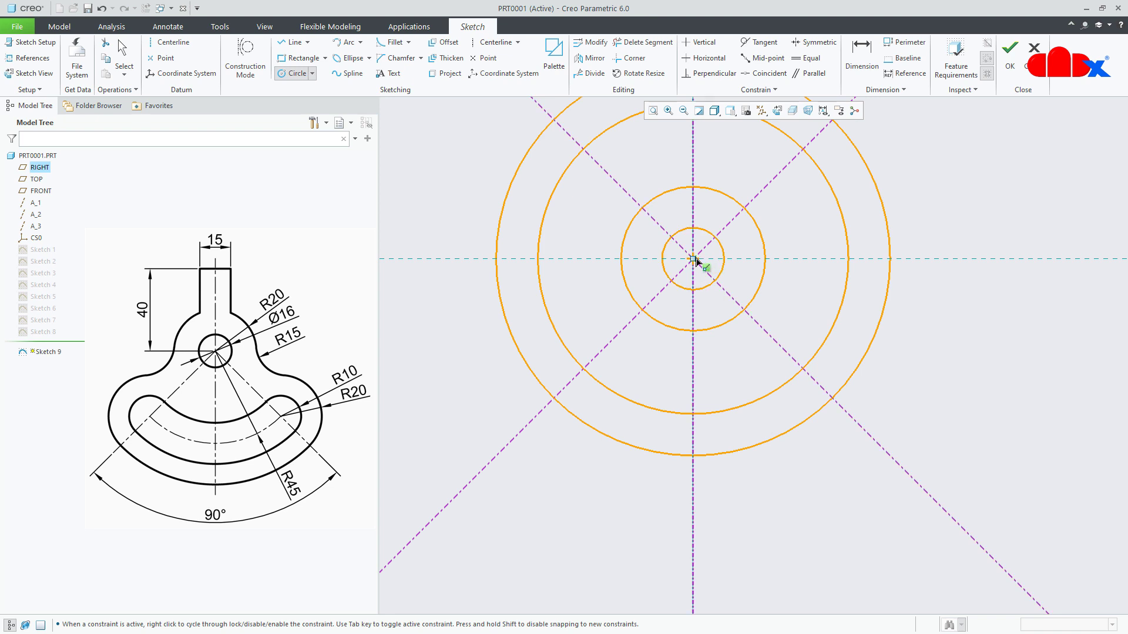
click(694, 260)
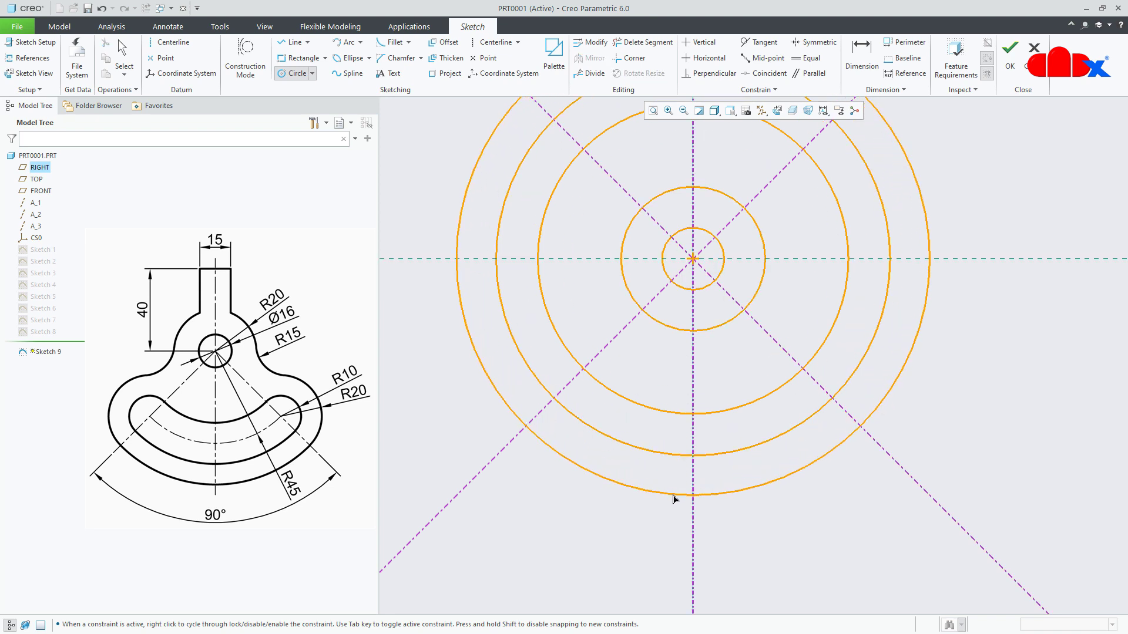
click(675, 499)
middle_click(984, 411)
click(984, 411)
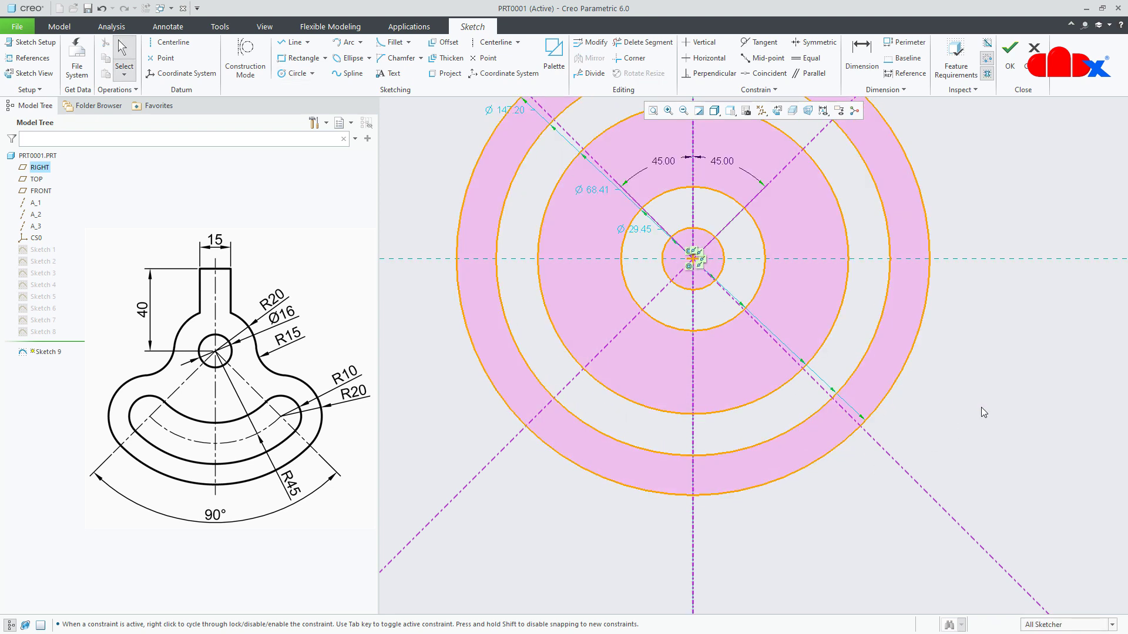
Trim the three large circles, keeping only their lower arcs between the two inclined centerlines
click(647, 45)
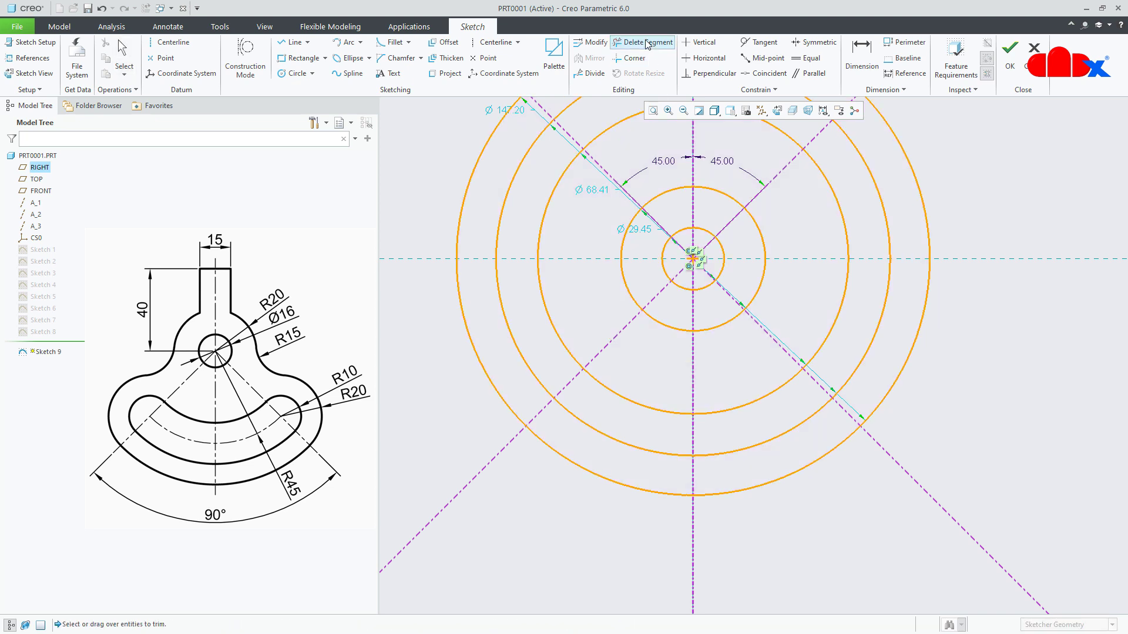
drag(583, 319, 464, 383)
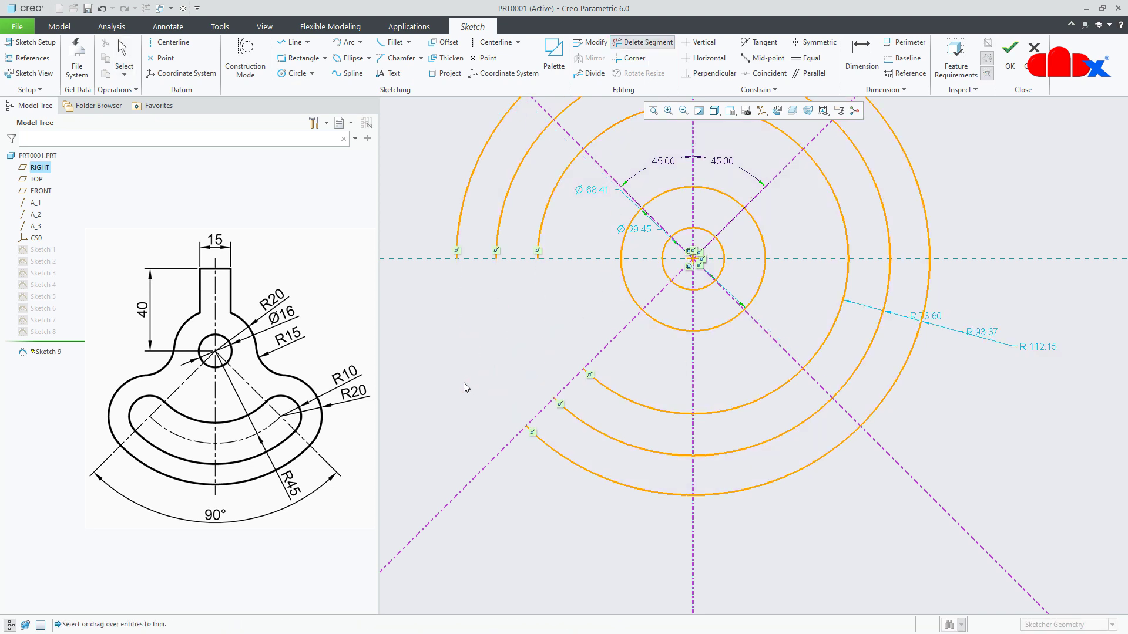
drag(807, 334, 930, 400)
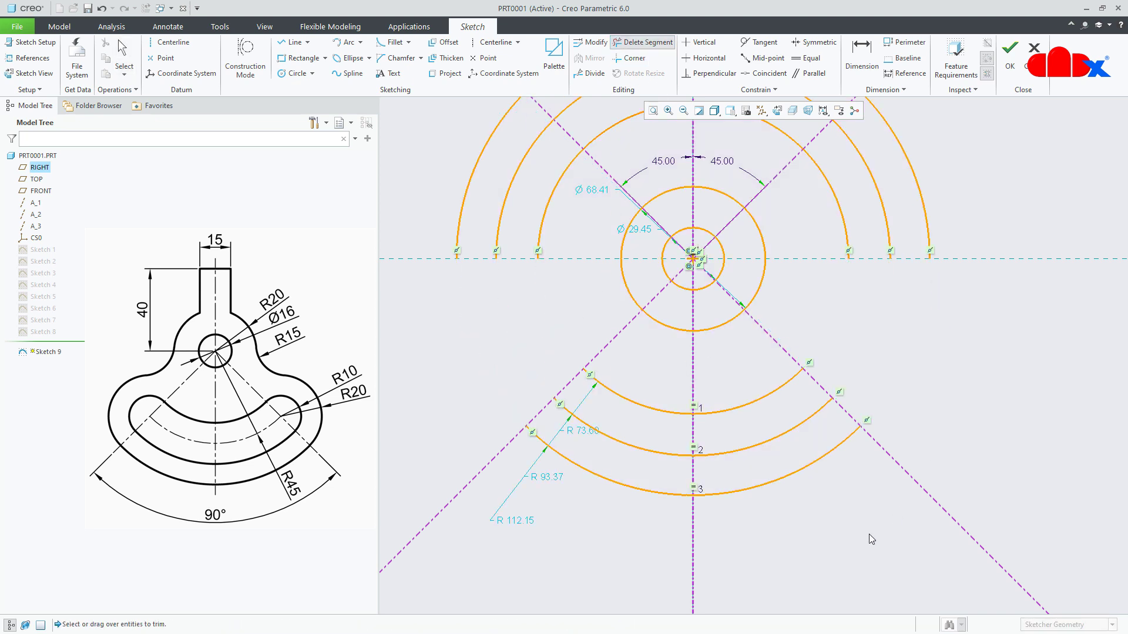
scroll(869, 538, down, 1)
drag(833, 292, 922, 226)
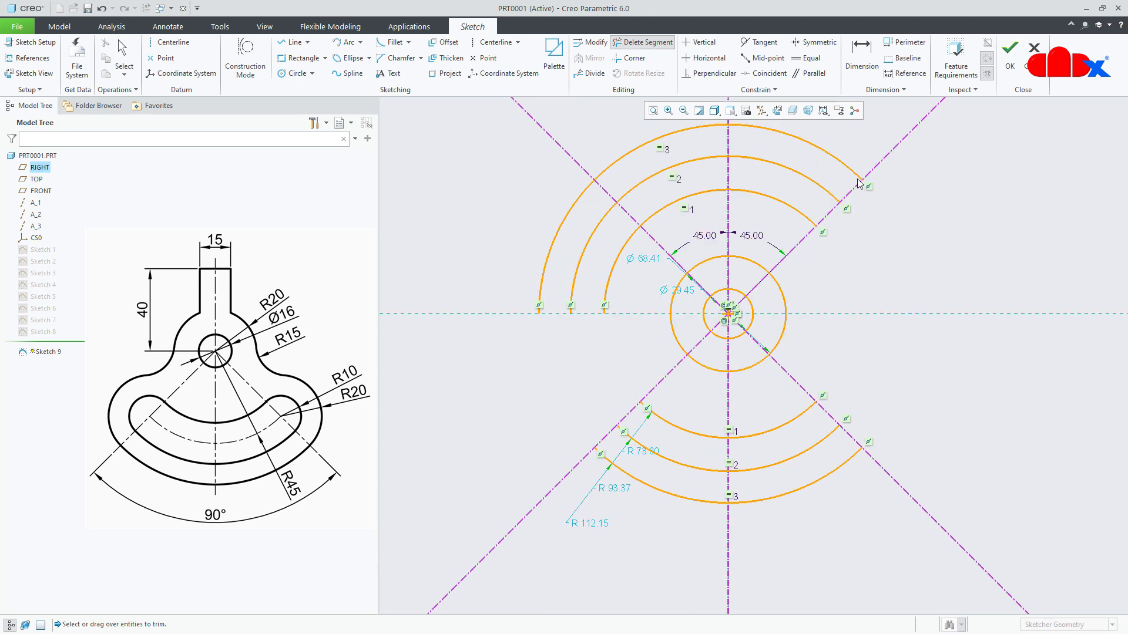
mouse_move(836, 151)
mouse_down()
mouse_move(757, 212)
mouse_move(594, 171)
mouse_move(600, 235)
mouse_move(624, 261)
mouse_up()
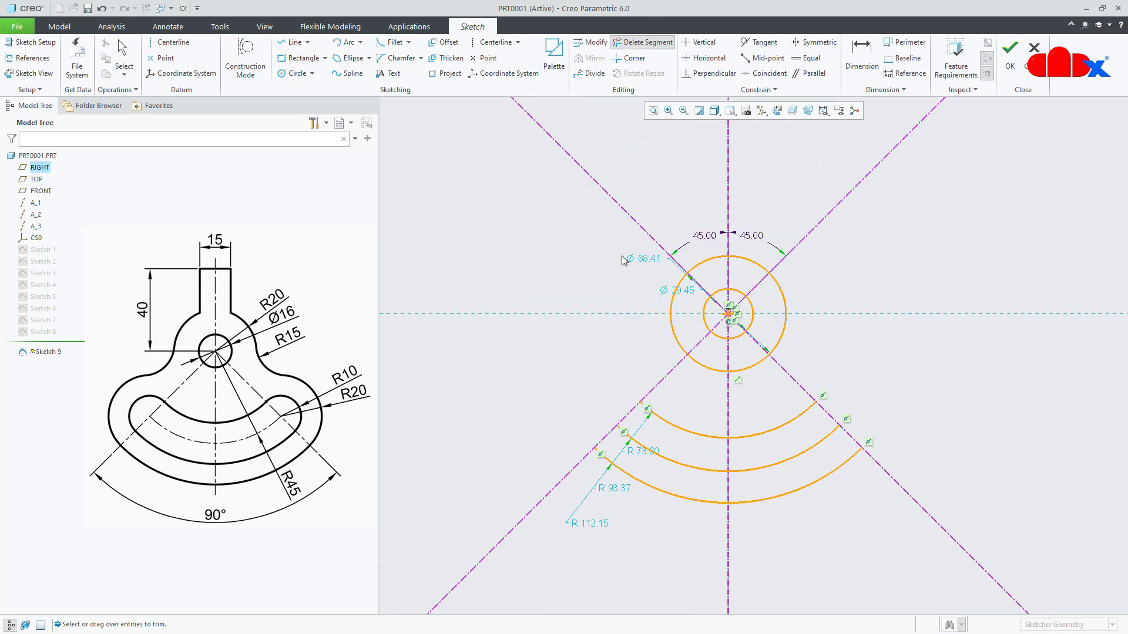
middle_click(953, 357)
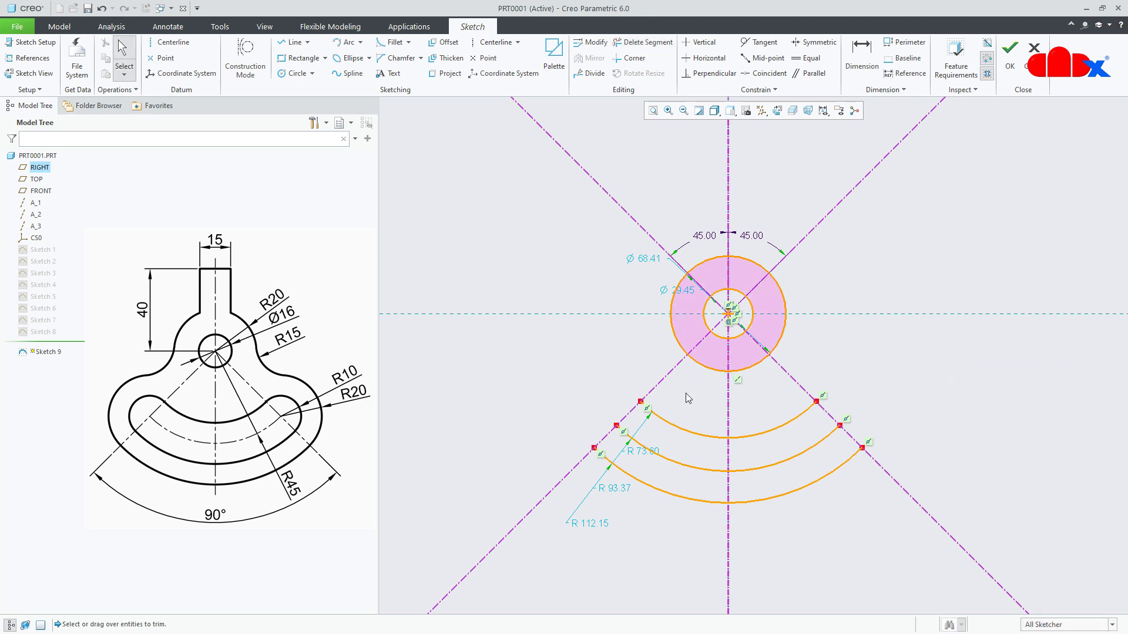
Close both ends of the slot with tangent end arcs joining the inner and middle large arcs
scroll(689, 394, up, 1)
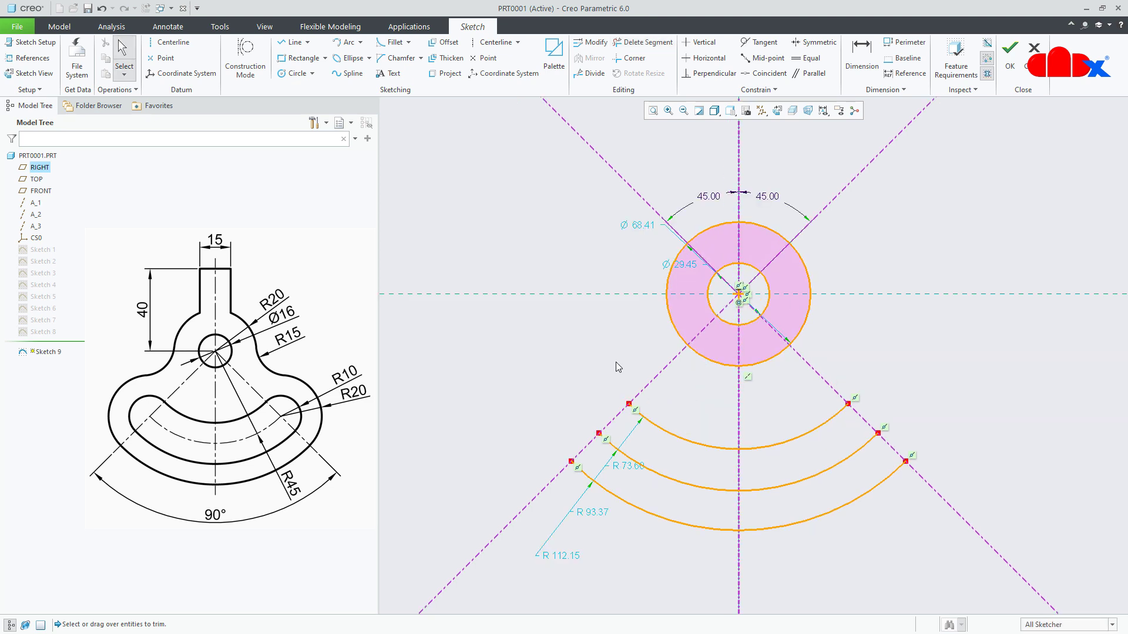
click(347, 42)
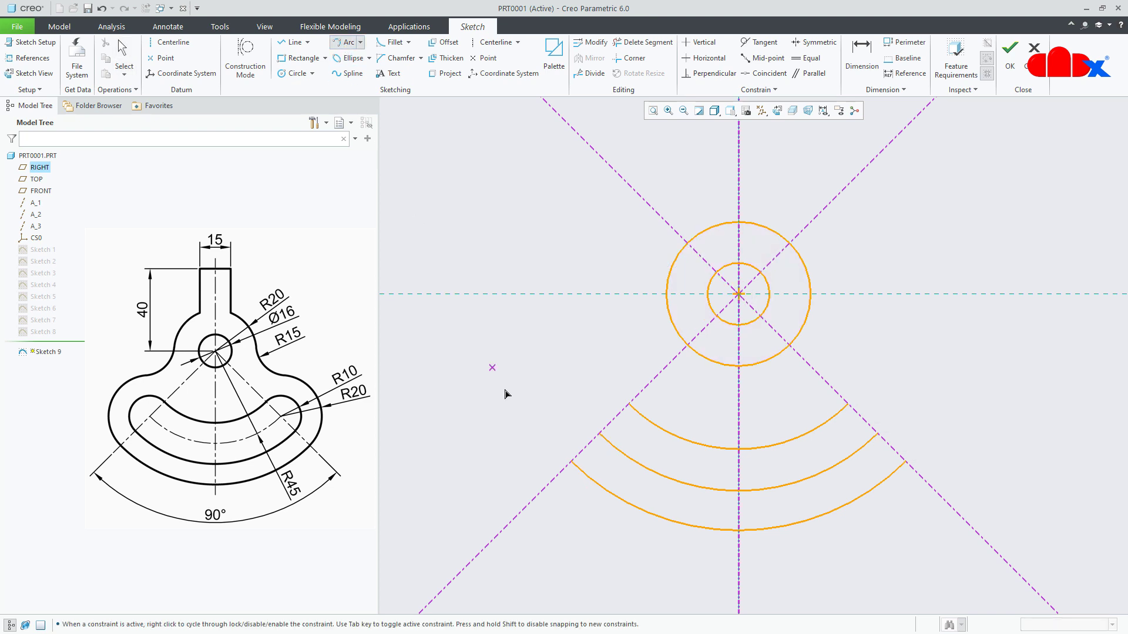
click(628, 404)
click(615, 405)
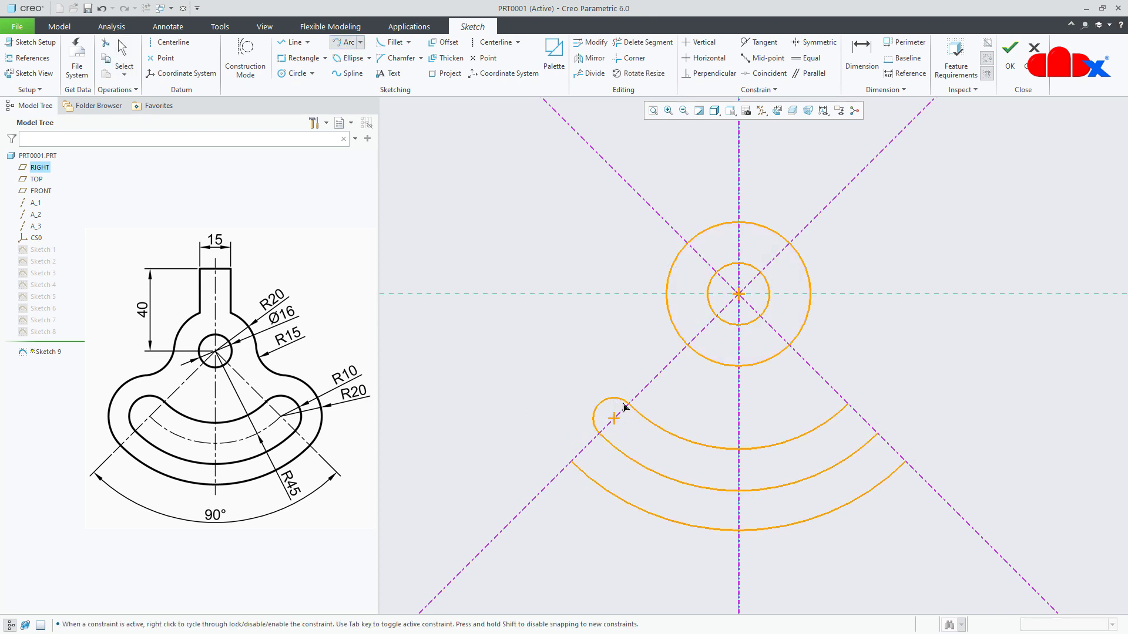
click(847, 409)
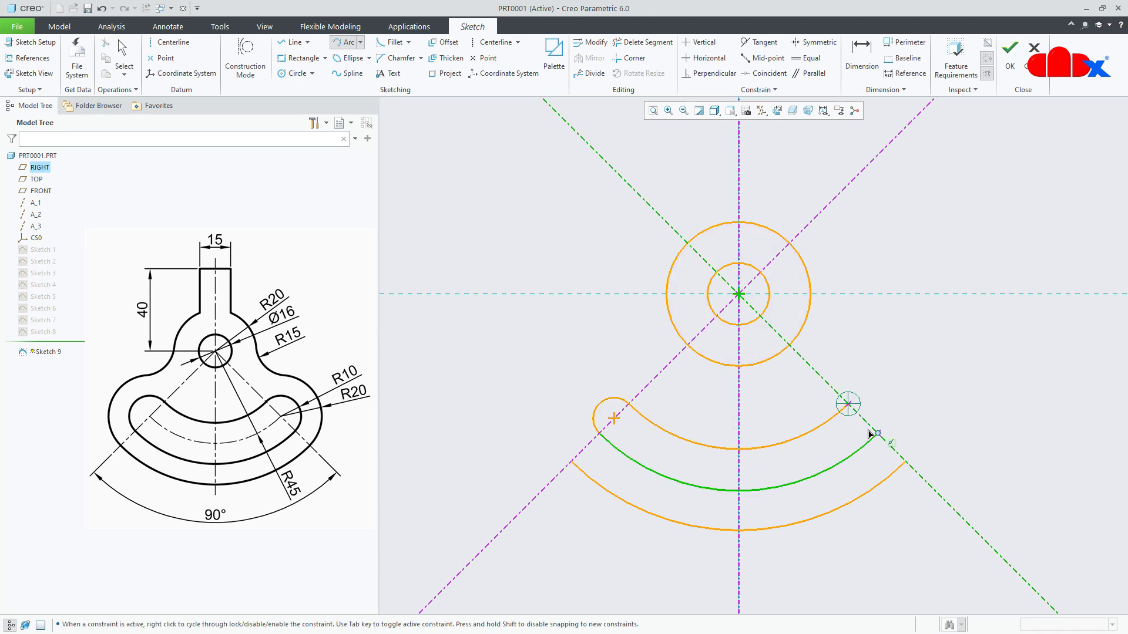
click(881, 415)
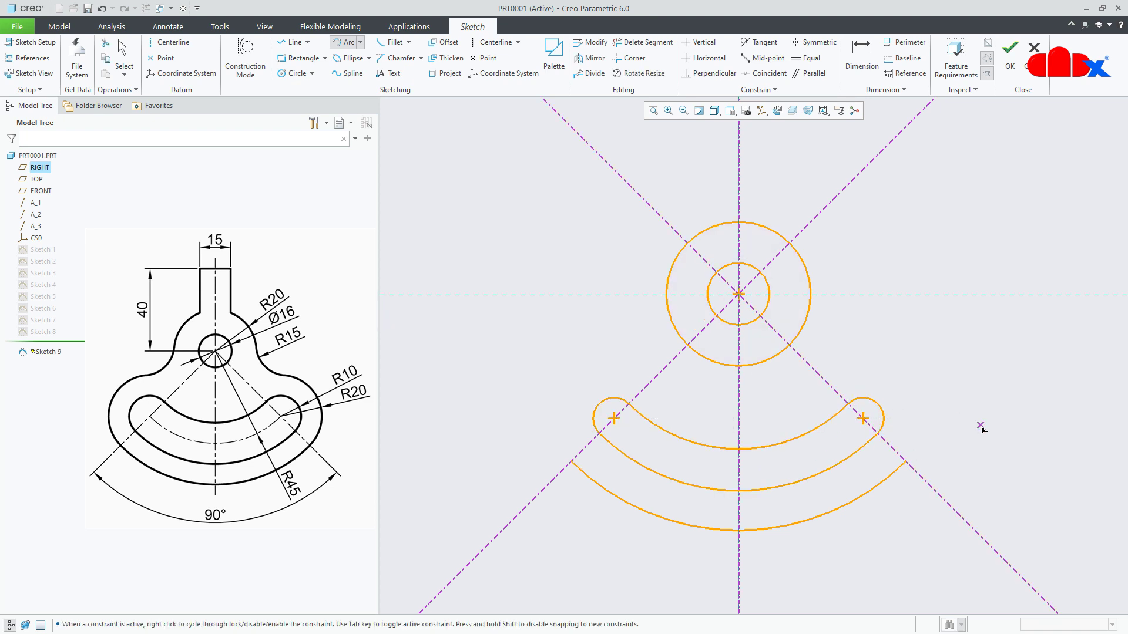
middle_click(982, 429)
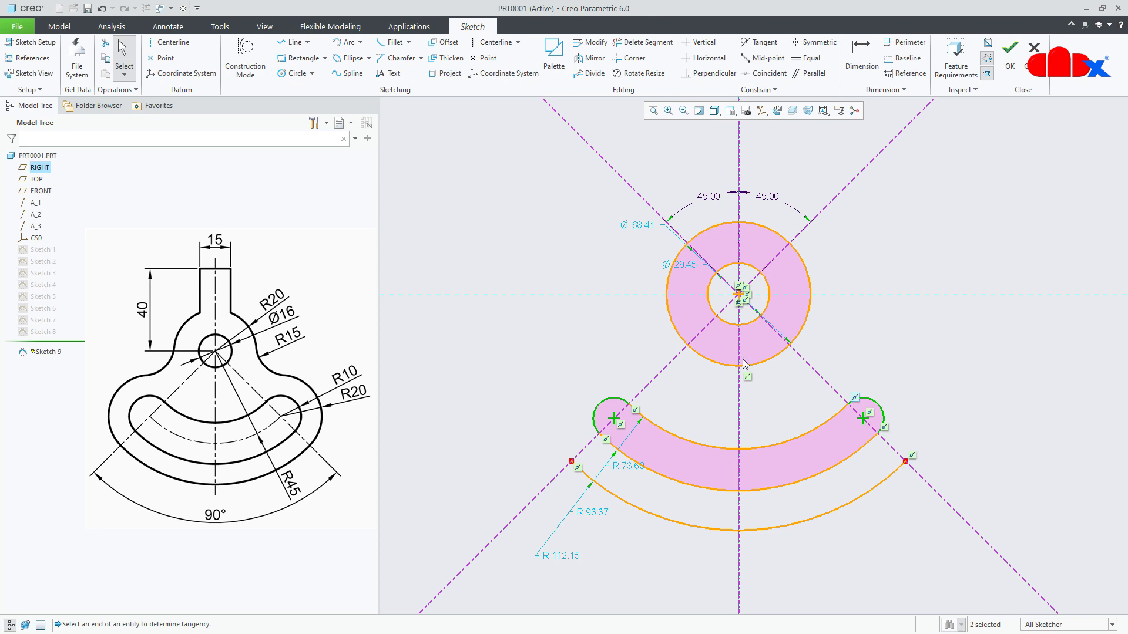
Draw center-and-ends arcs of radius about 29 around both slot end centers, starting at the ends of the outermost large arc
click(360, 42)
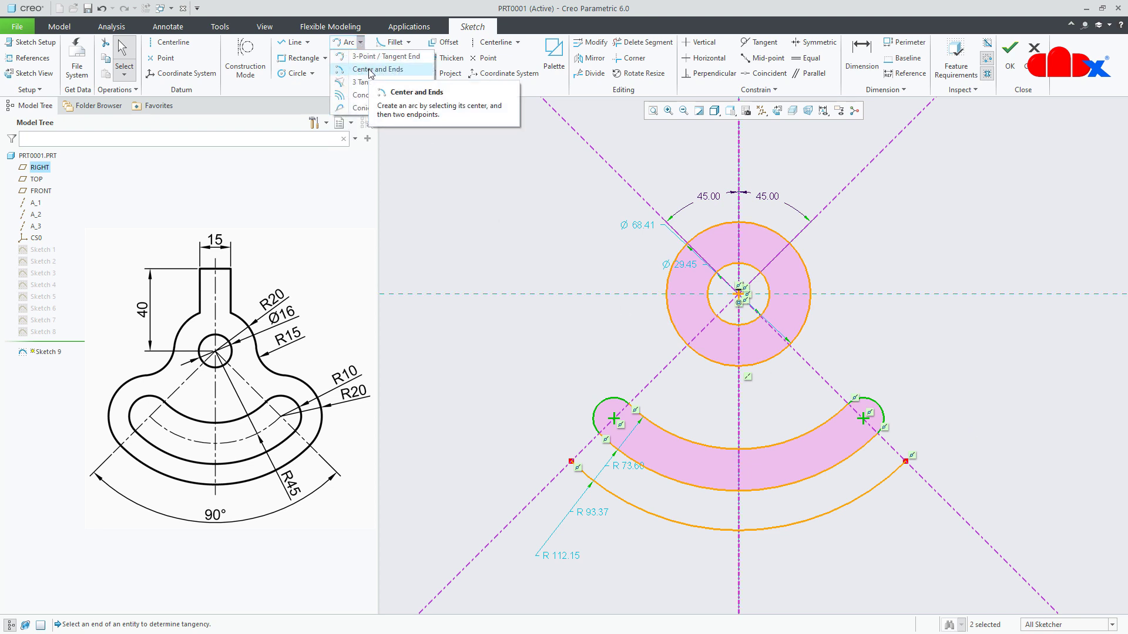
click(369, 70)
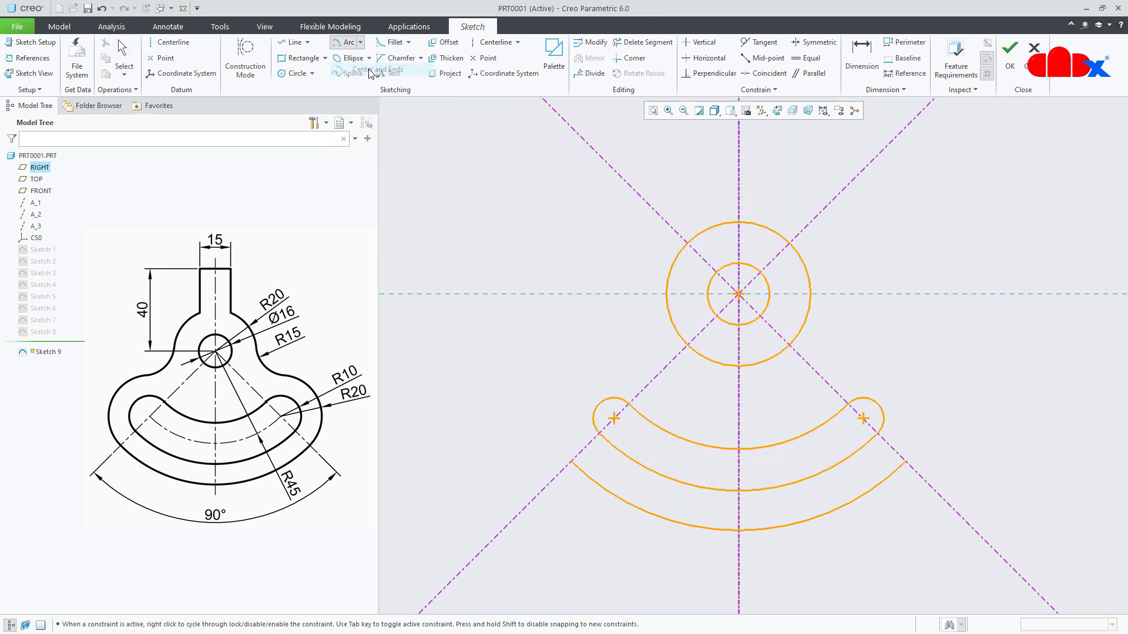
click(862, 418)
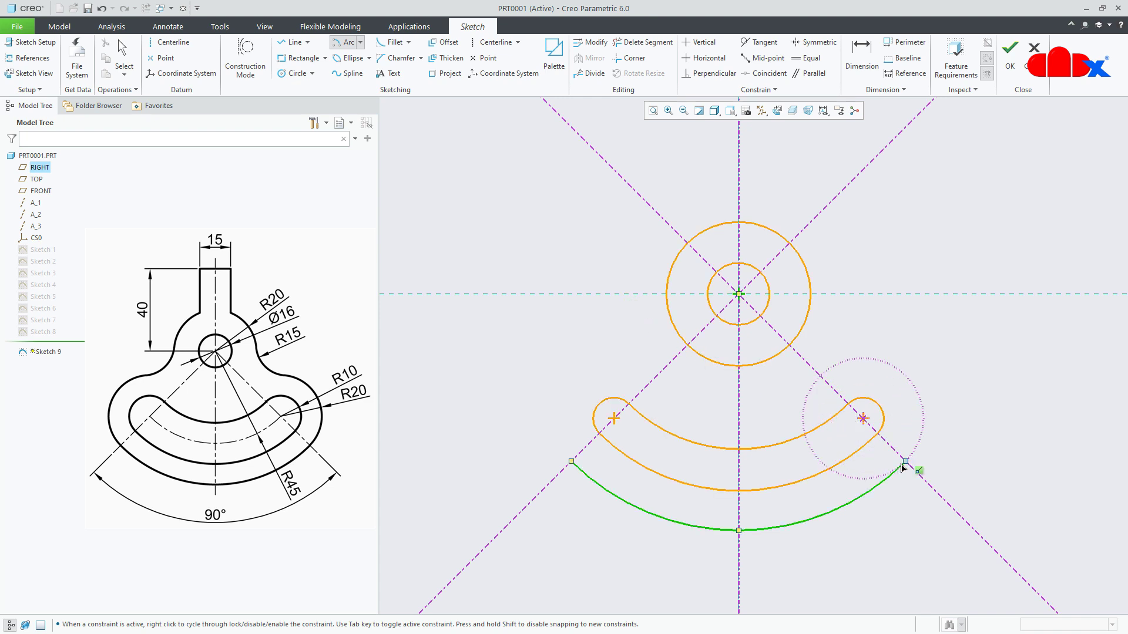
click(904, 462)
click(820, 374)
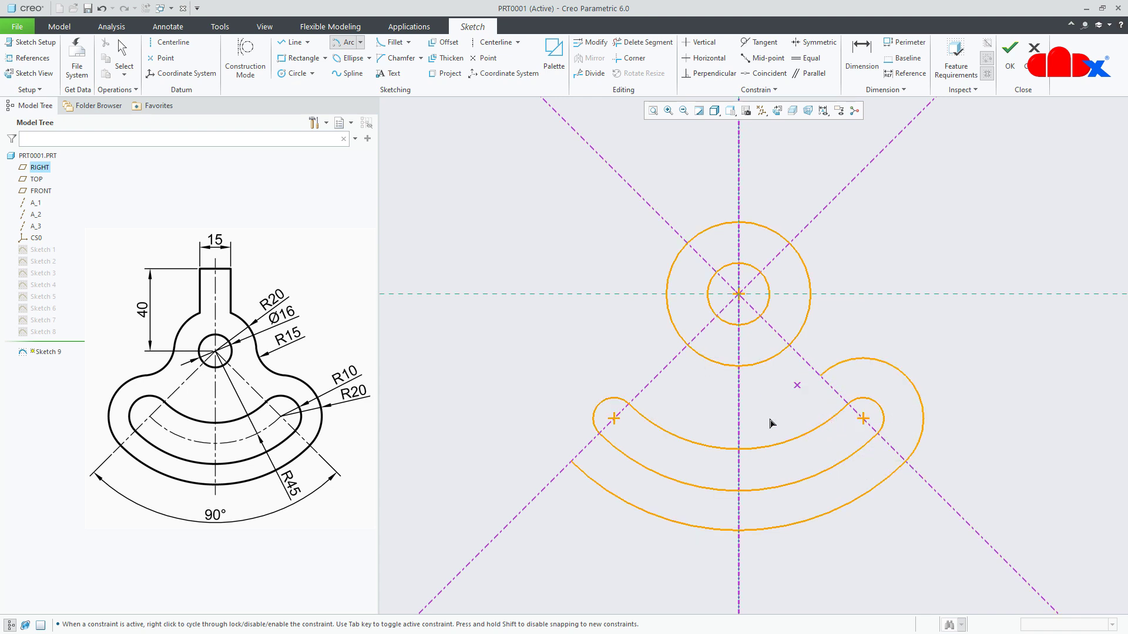
click(614, 418)
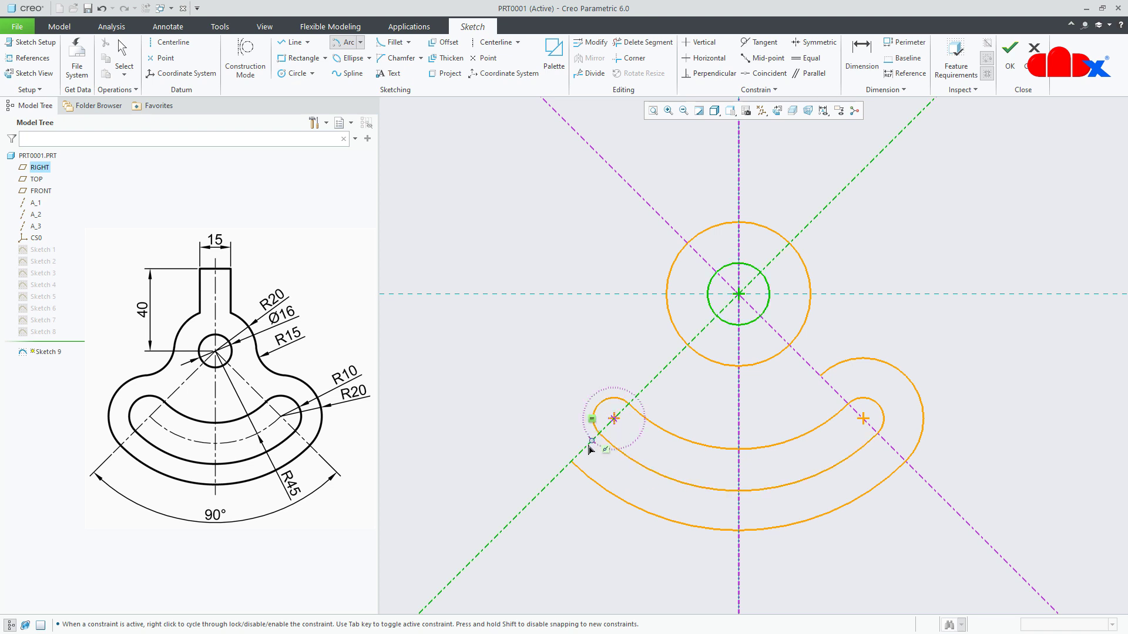
click(574, 464)
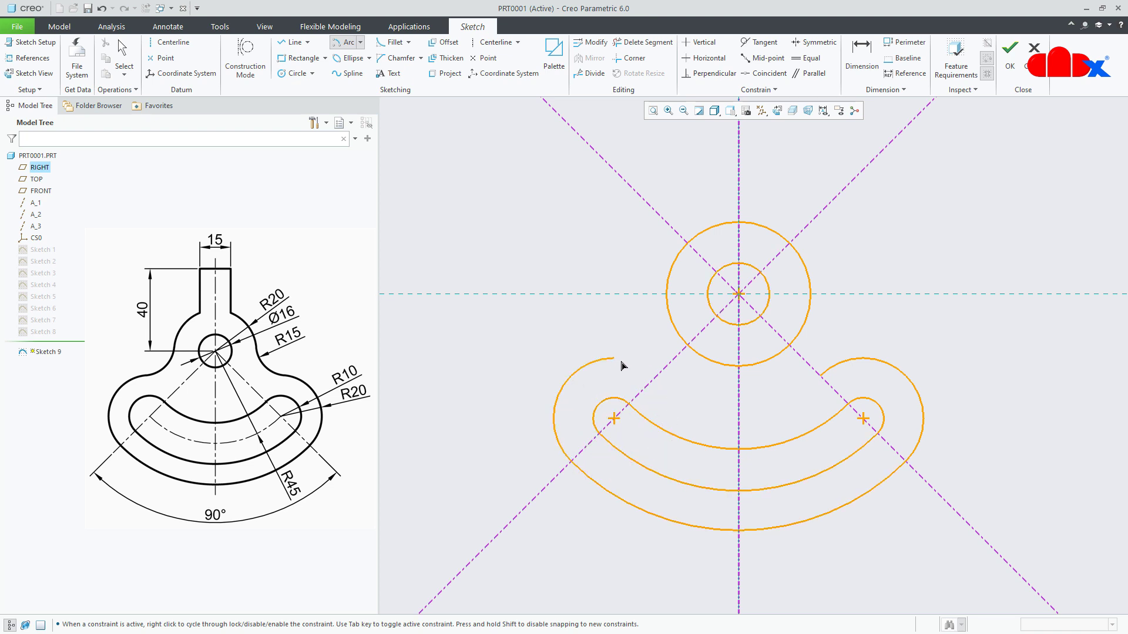
click(649, 383)
middle_click(689, 408)
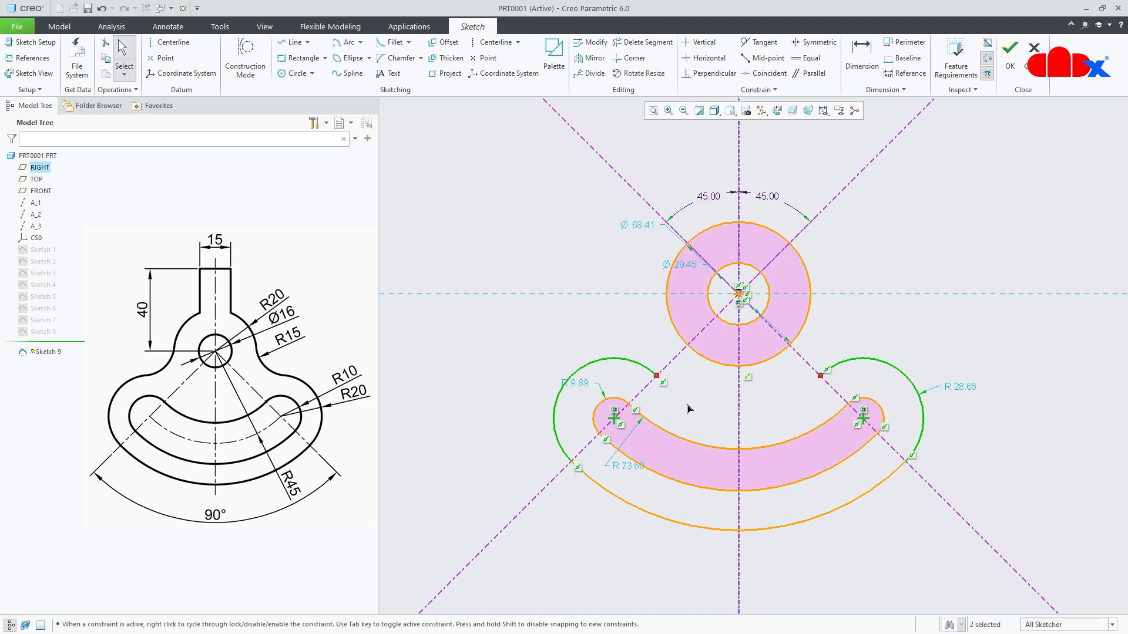
Draw a free circle about 52 in diameter to the right of the hub, above the right outer end arc
right_click(967, 329)
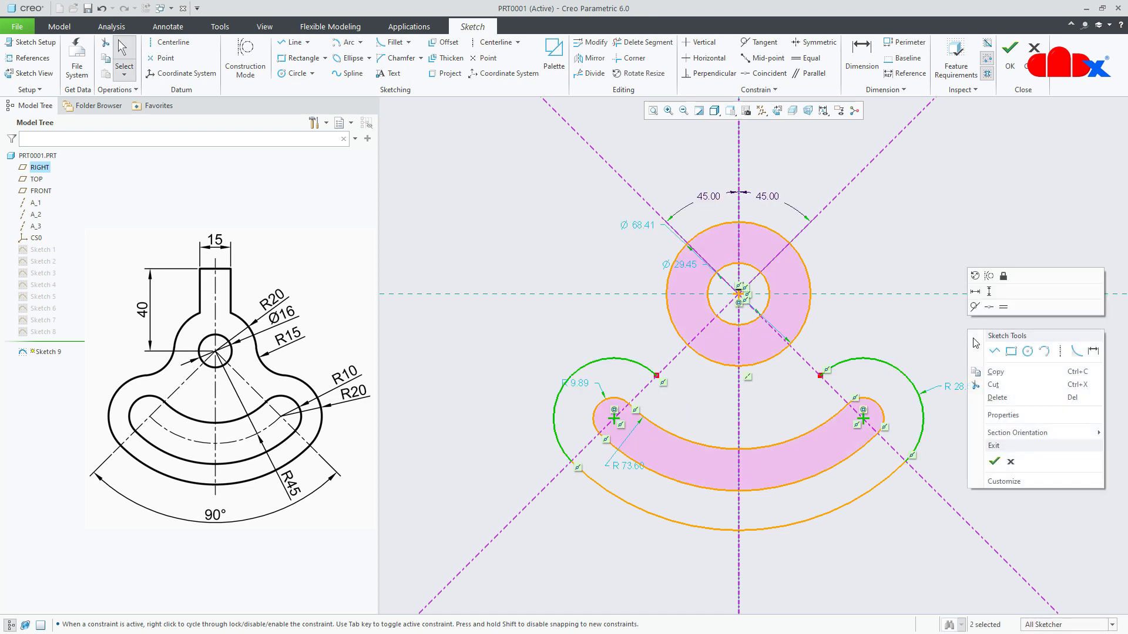
click(1003, 355)
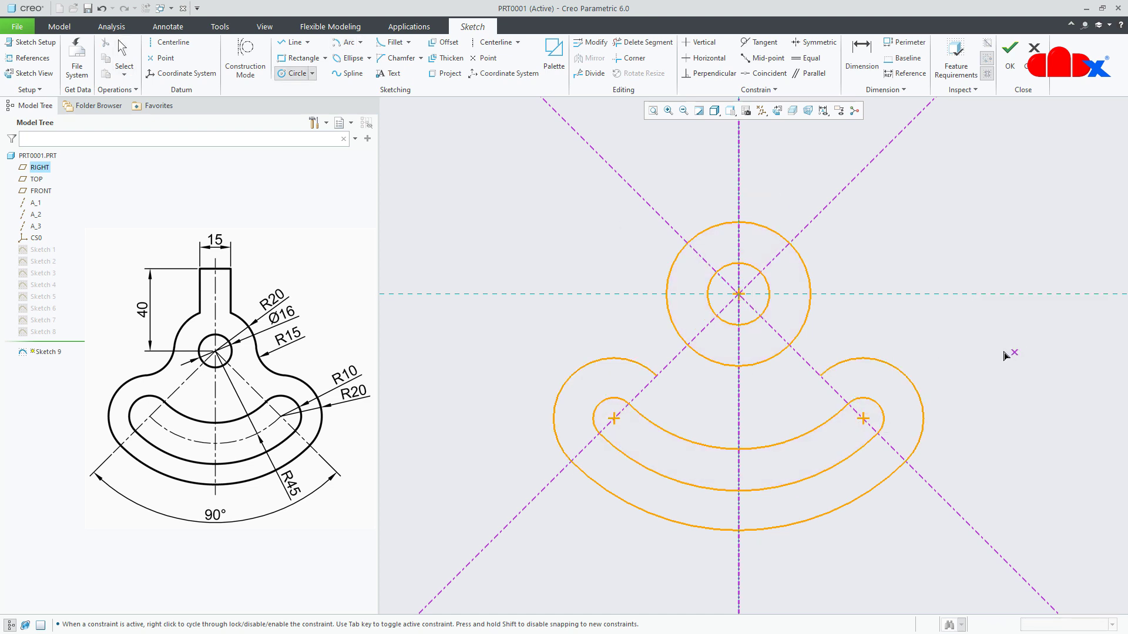
click(885, 261)
click(861, 312)
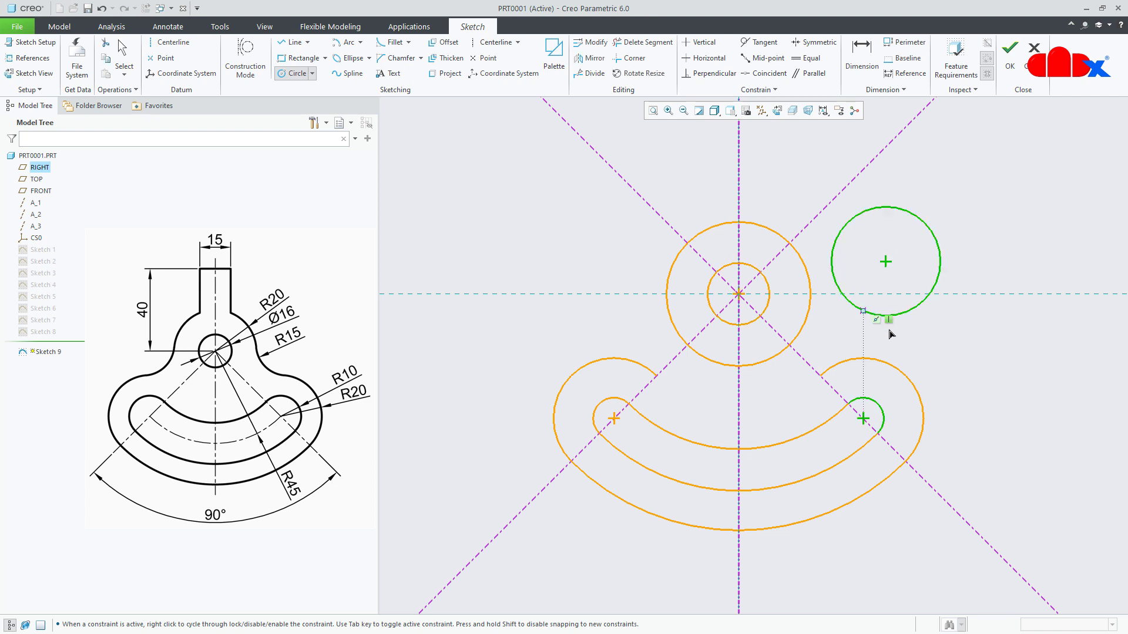
middle_click(961, 359)
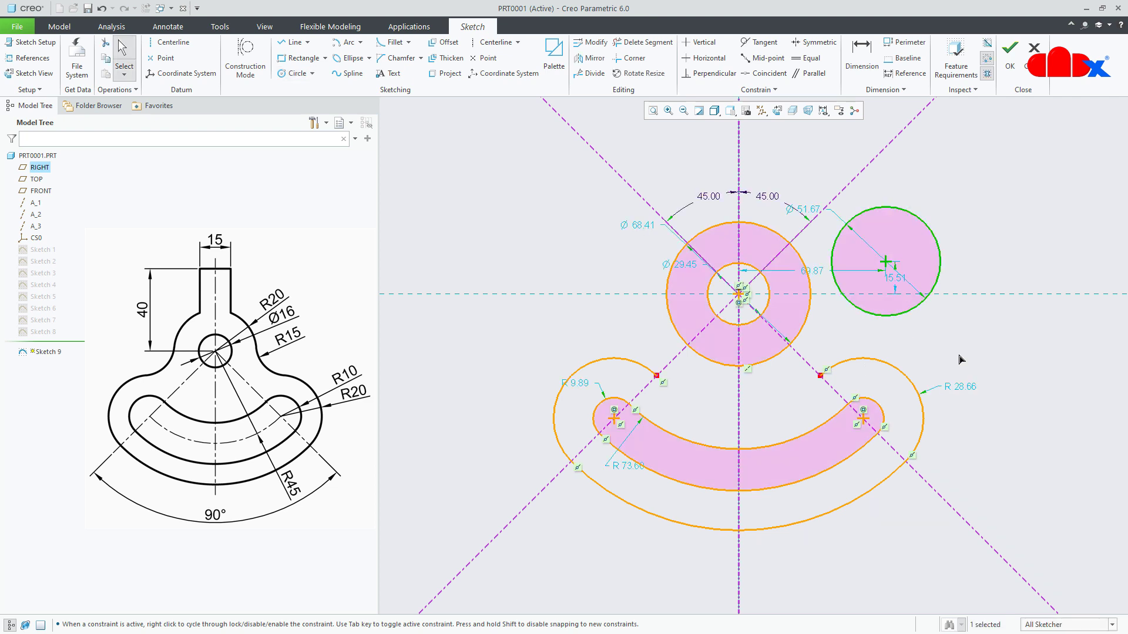
Make the new circle tangent to the outer hub circle and to the right outer end arc
click(765, 45)
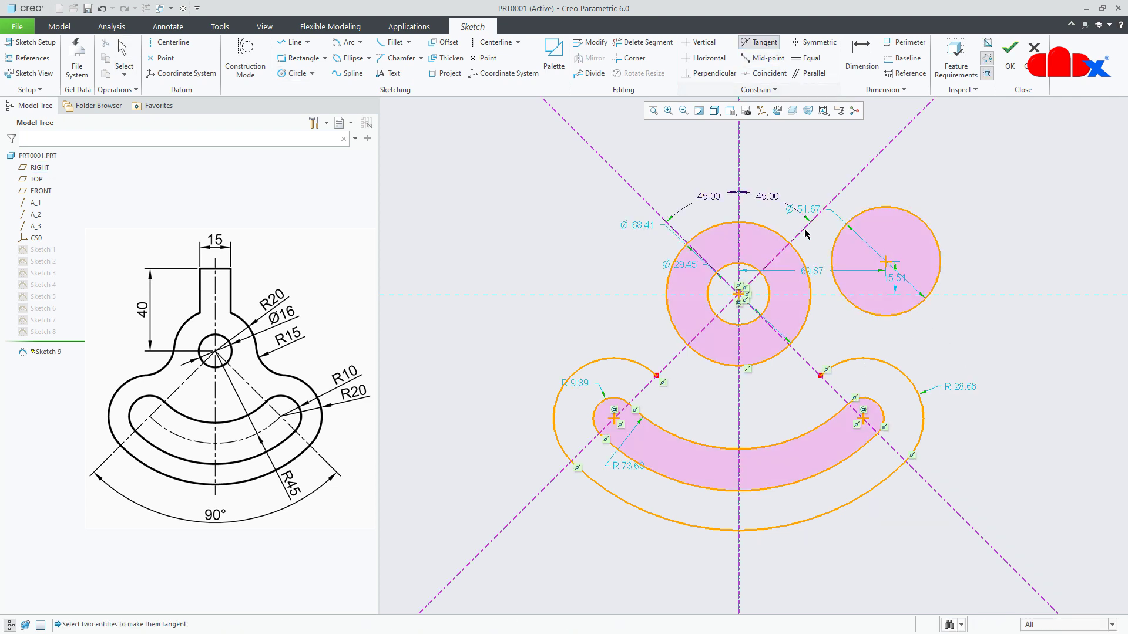
click(831, 253)
click(811, 284)
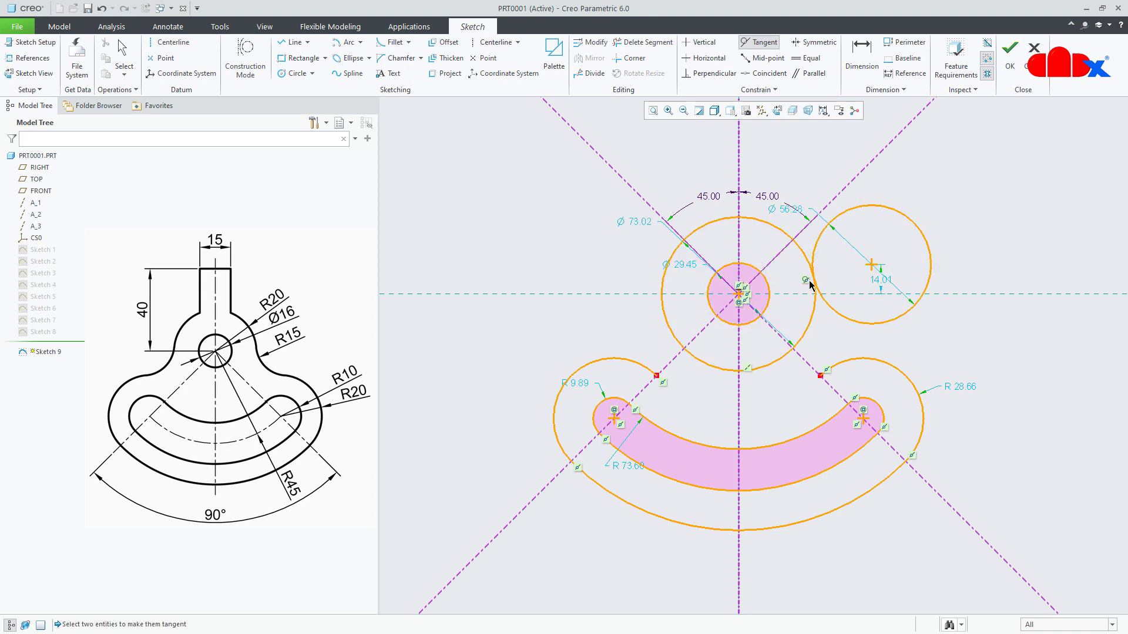
click(848, 320)
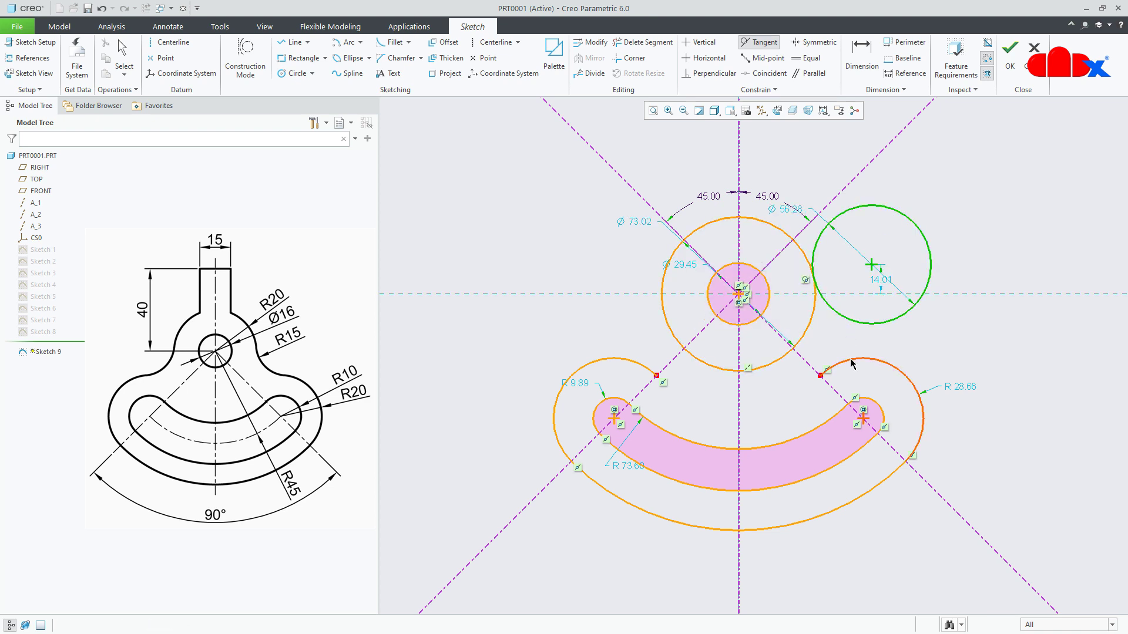
click(851, 363)
middle_click(857, 306)
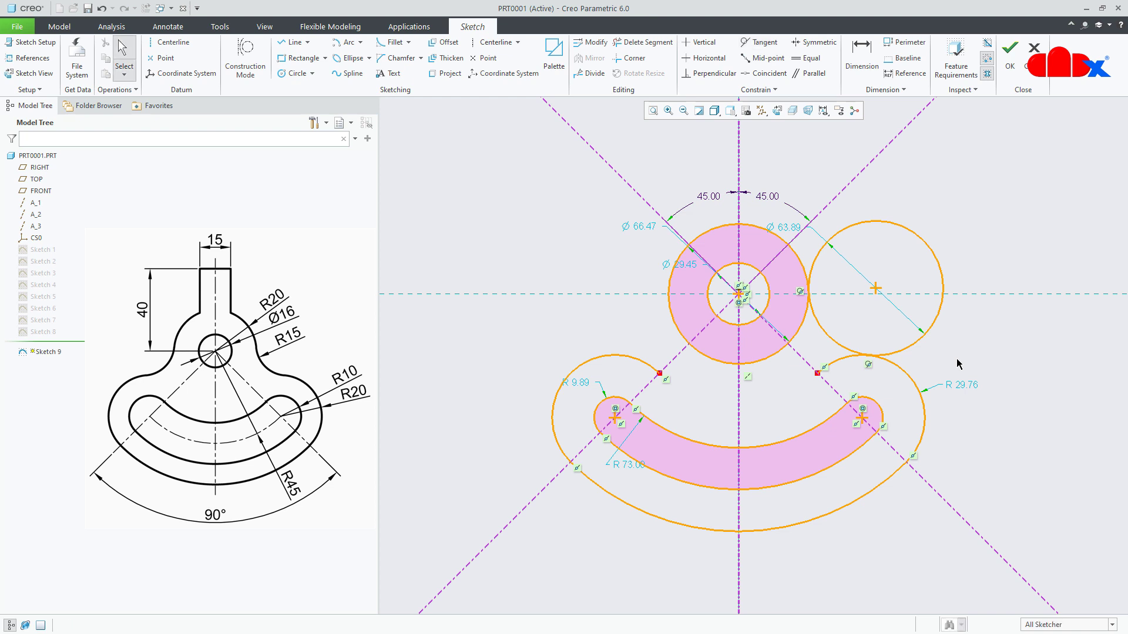
Trim the tangent circle down to its lower-left blend arc and mirror that arc about the vertical centerline
click(646, 42)
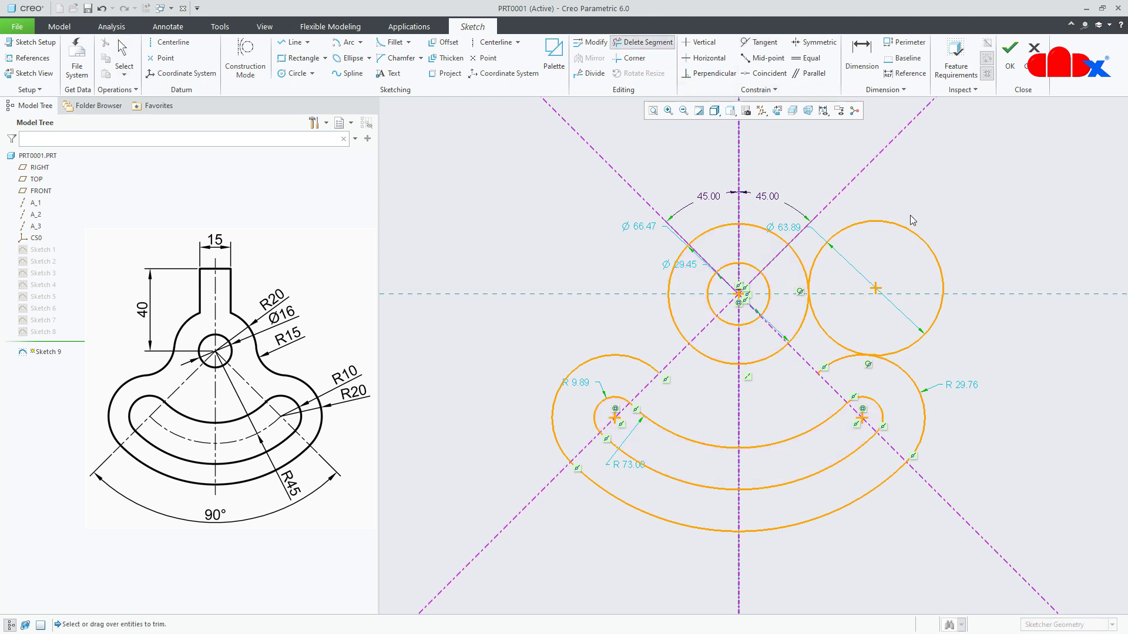
mouse_move(914, 215)
mouse_down()
mouse_move(890, 259)
mouse_move(902, 321)
mouse_move(932, 351)
mouse_up()
middle_click(981, 345)
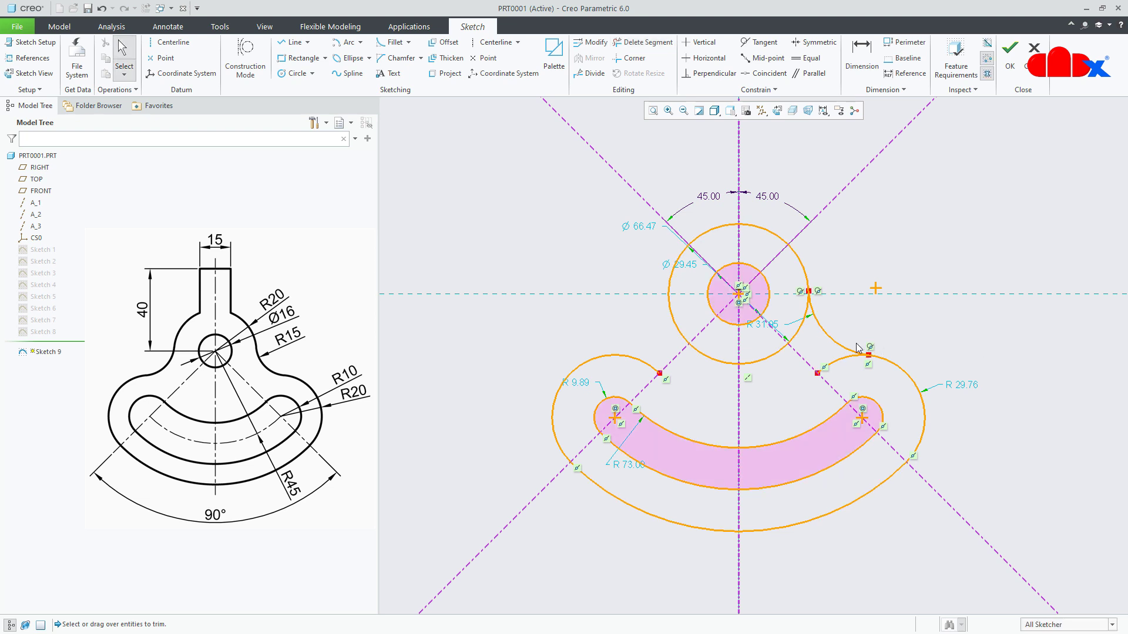
click(831, 342)
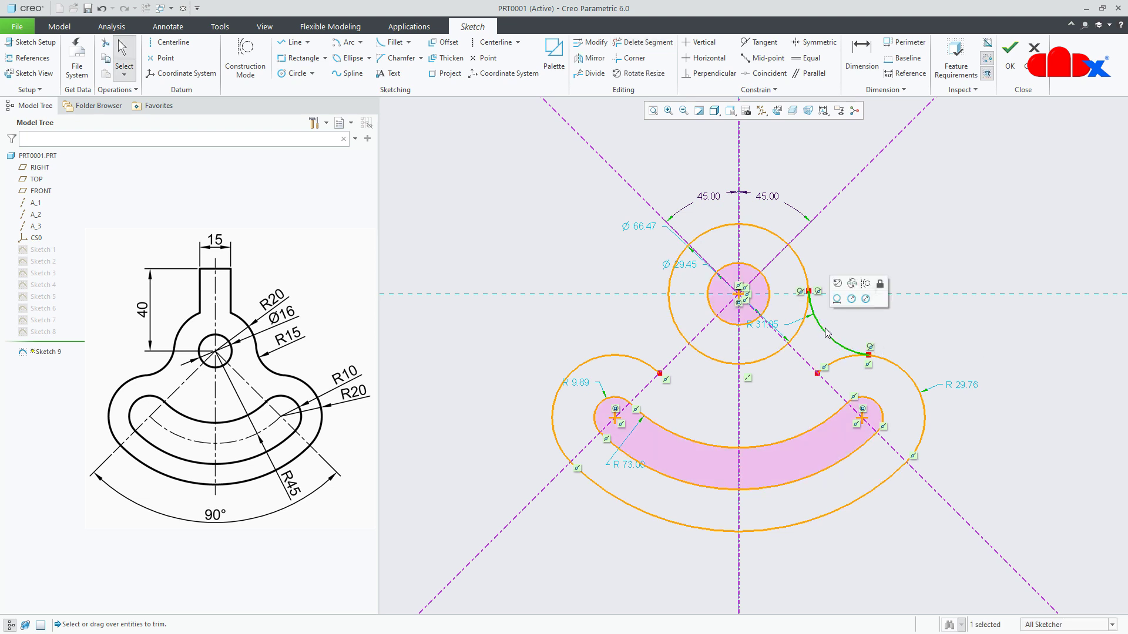
click(592, 59)
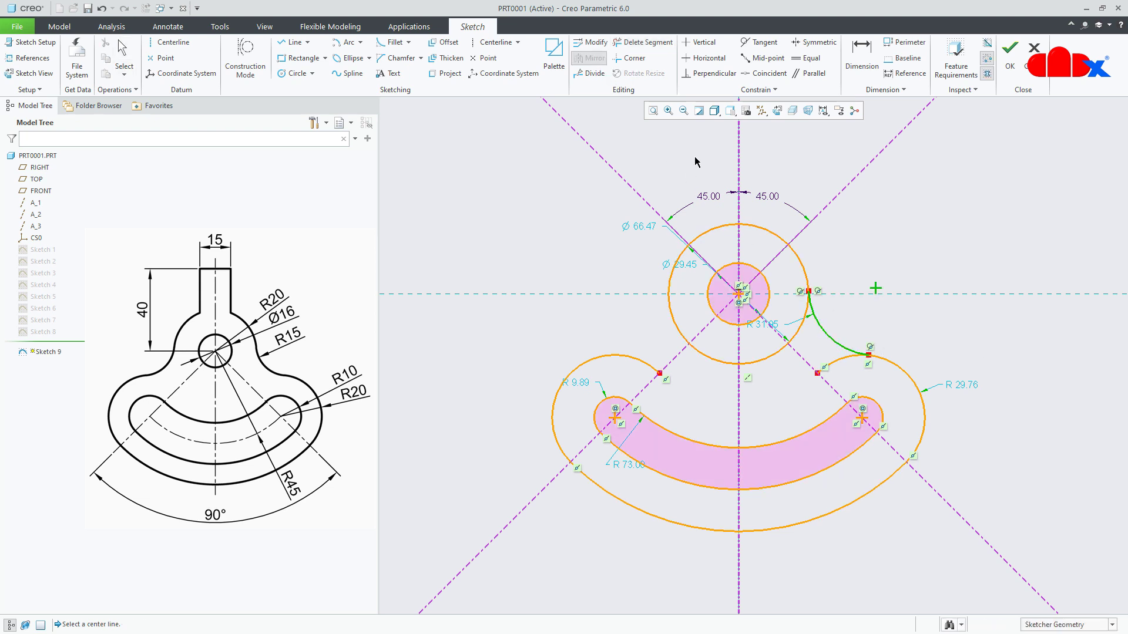
click(740, 156)
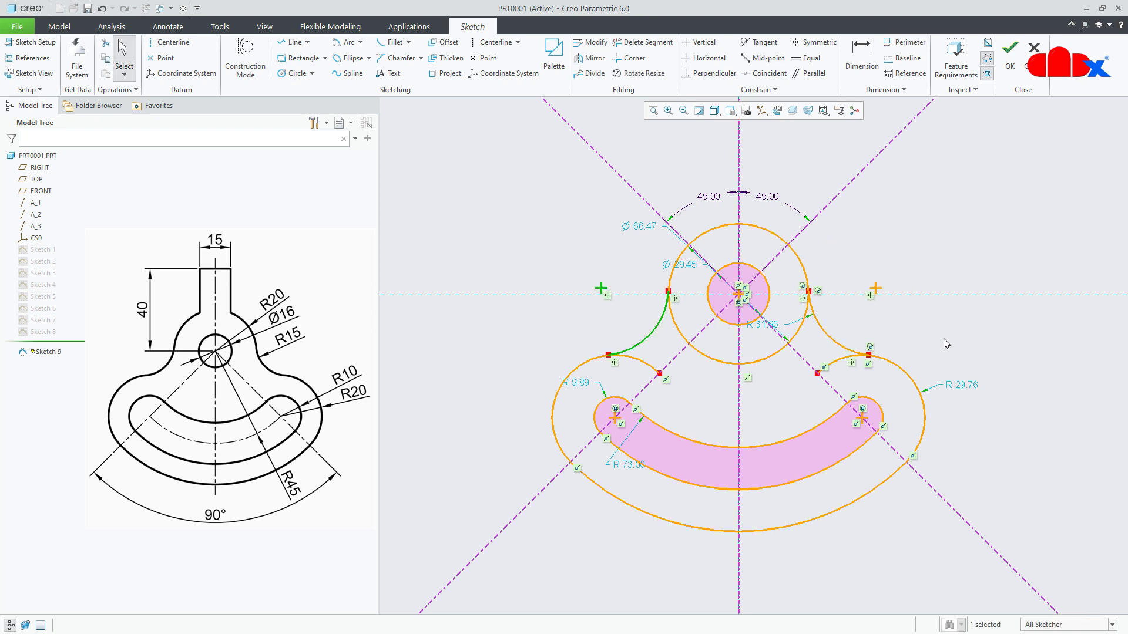
Trim the excess of both outer end arcs inward of the points where the blend arcs touch them
click(644, 43)
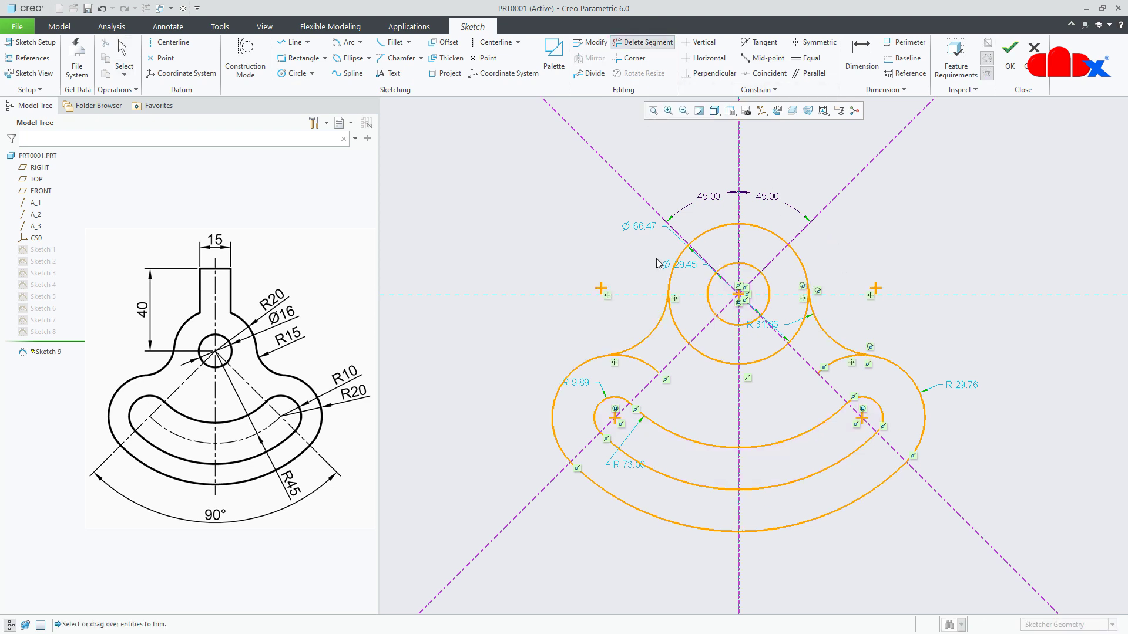
click(651, 365)
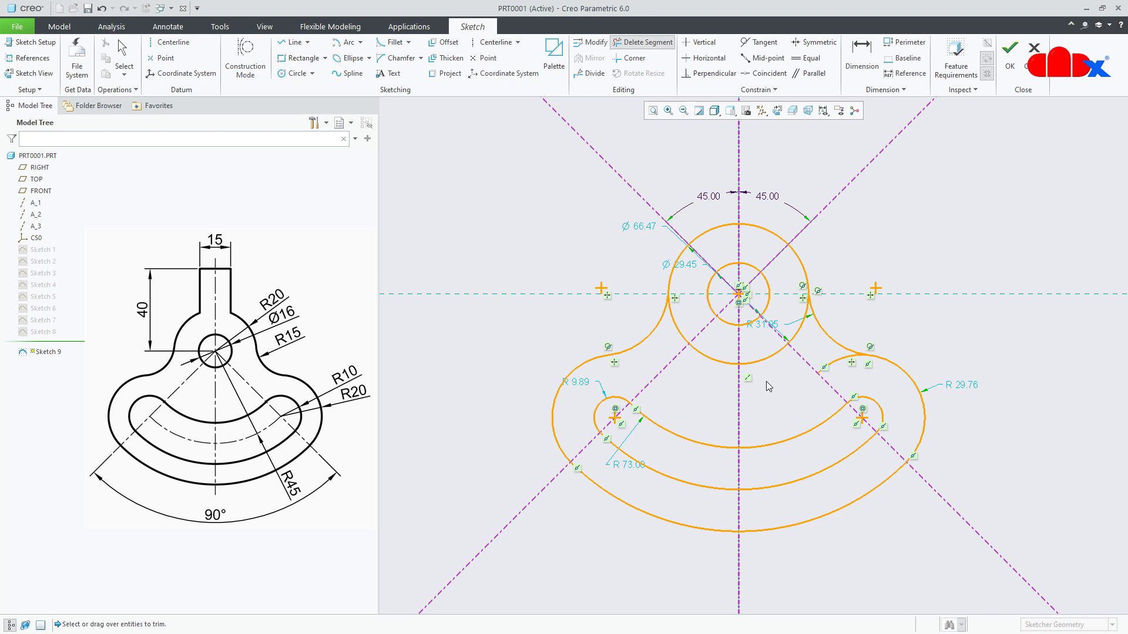
click(828, 360)
middle_click(949, 369)
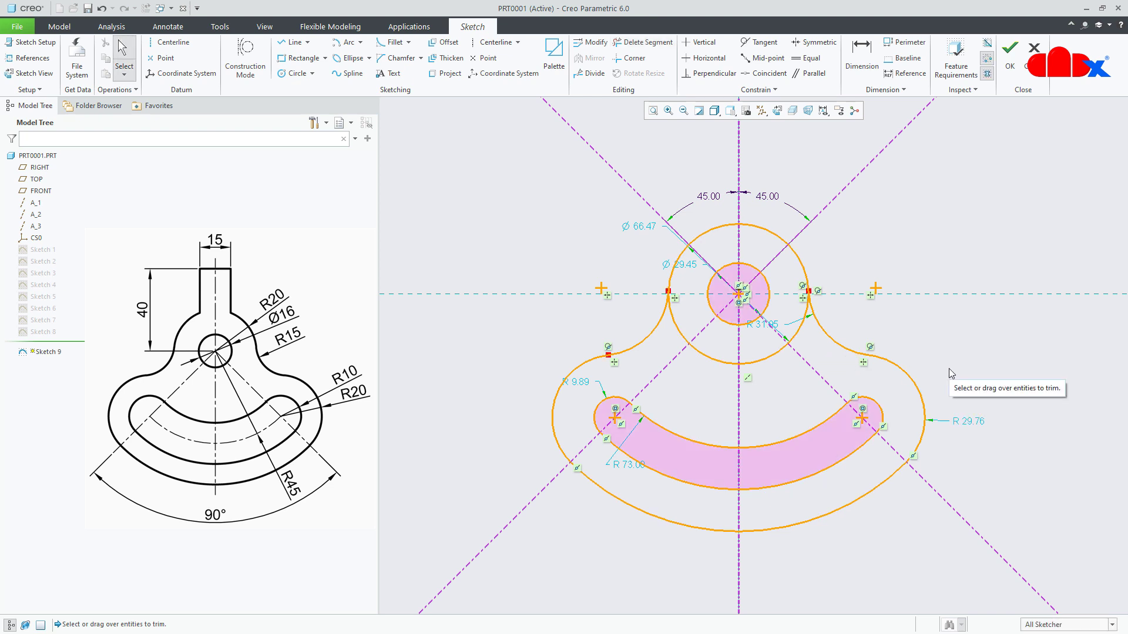
Draw the stem's left half above the hub, about 28 high and 11 wide, and mirror it about the vertical centerline
mouse_move(949, 368)
shift+middle_down()
mouse_move(947, 417)
mouse_move(830, 423)
mouse_move(1003, 423)
mouse_move(956, 419)
shift+middle_up()
right_click(957, 420)
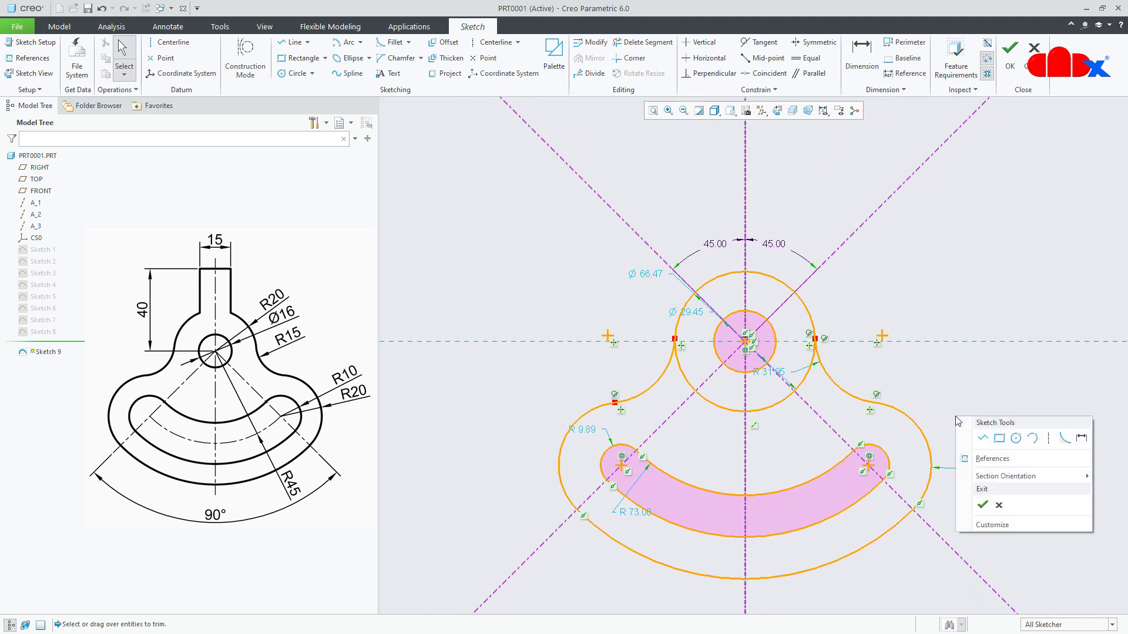
click(978, 437)
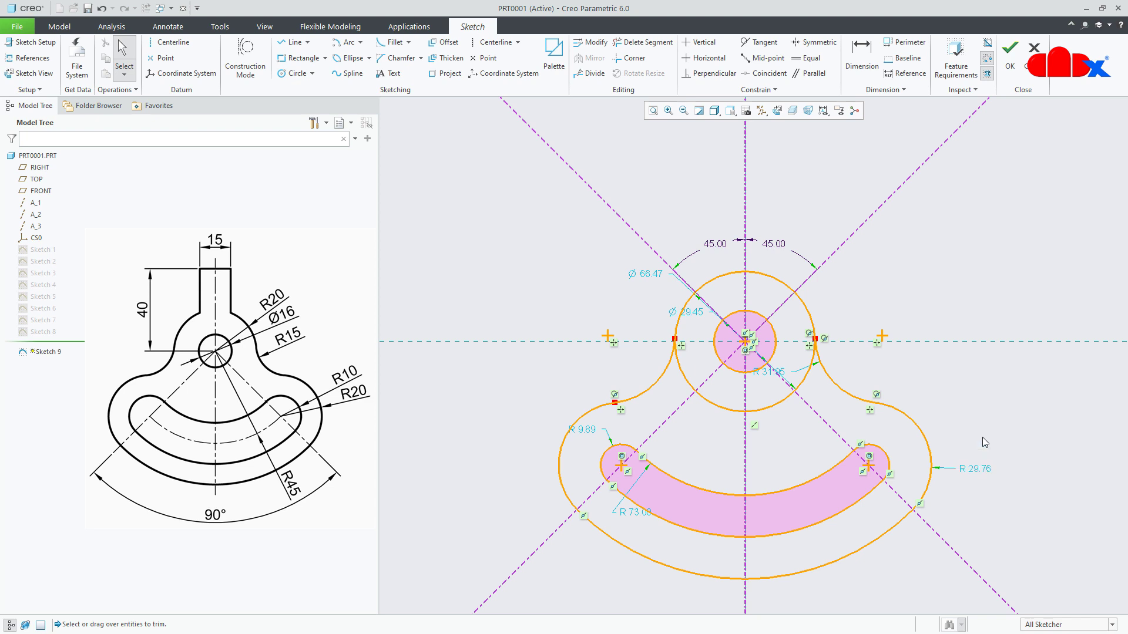
click(722, 272)
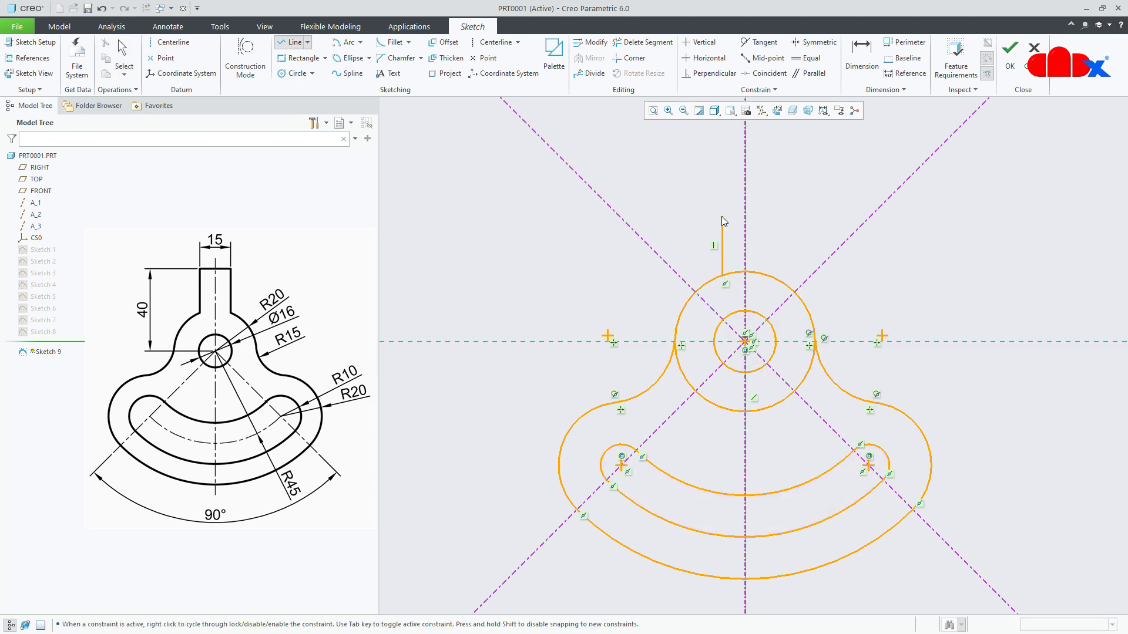
click(722, 217)
click(745, 216)
middle_click(777, 228)
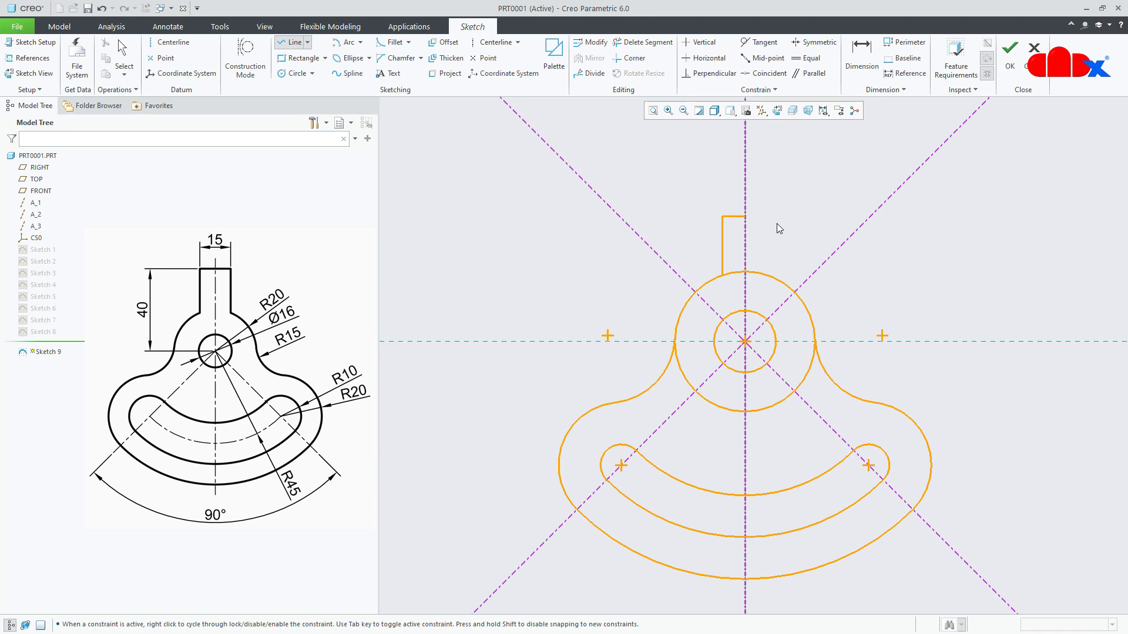
middle_click(777, 223)
click(589, 58)
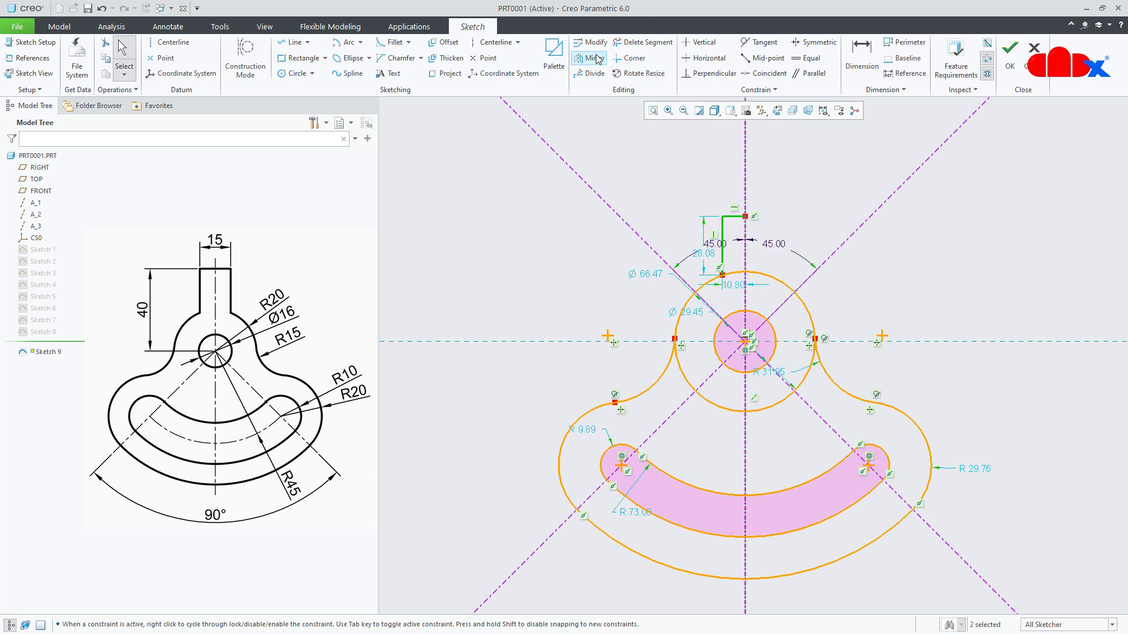
click(746, 154)
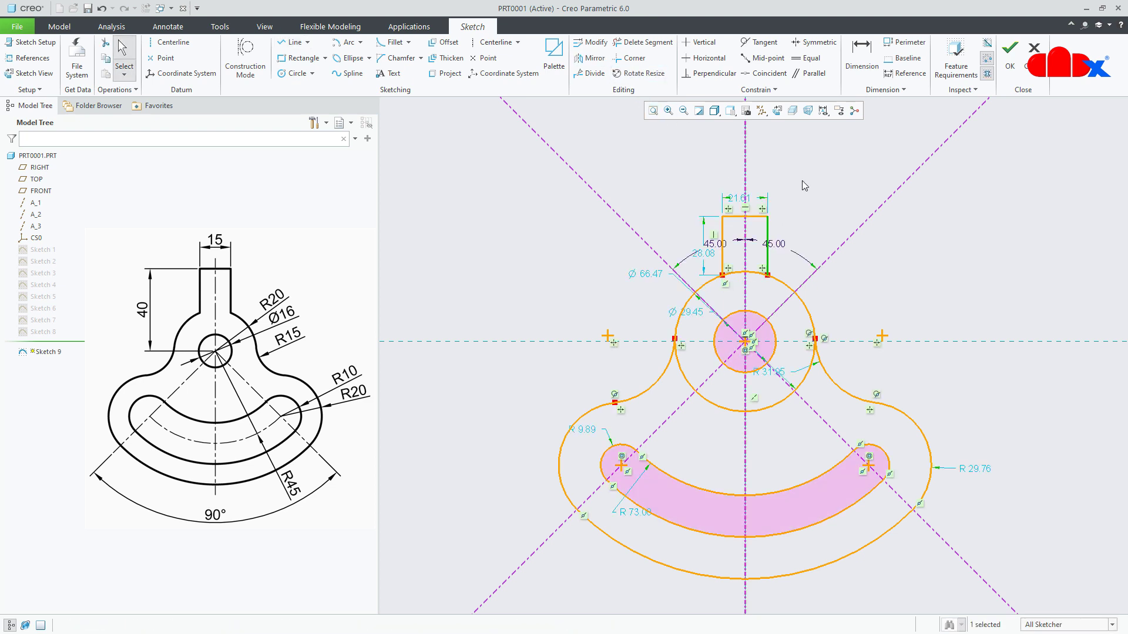
Trim both portions of the outer hub circle lying between the two stem sides
click(642, 42)
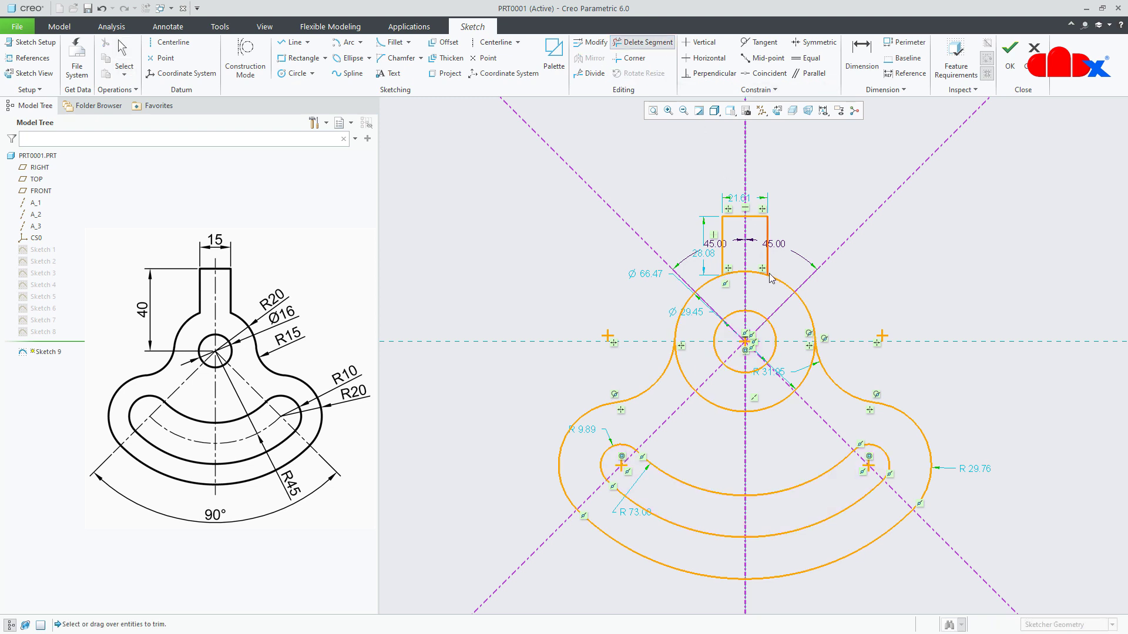
scroll(768, 274, down, 3)
click(733, 271)
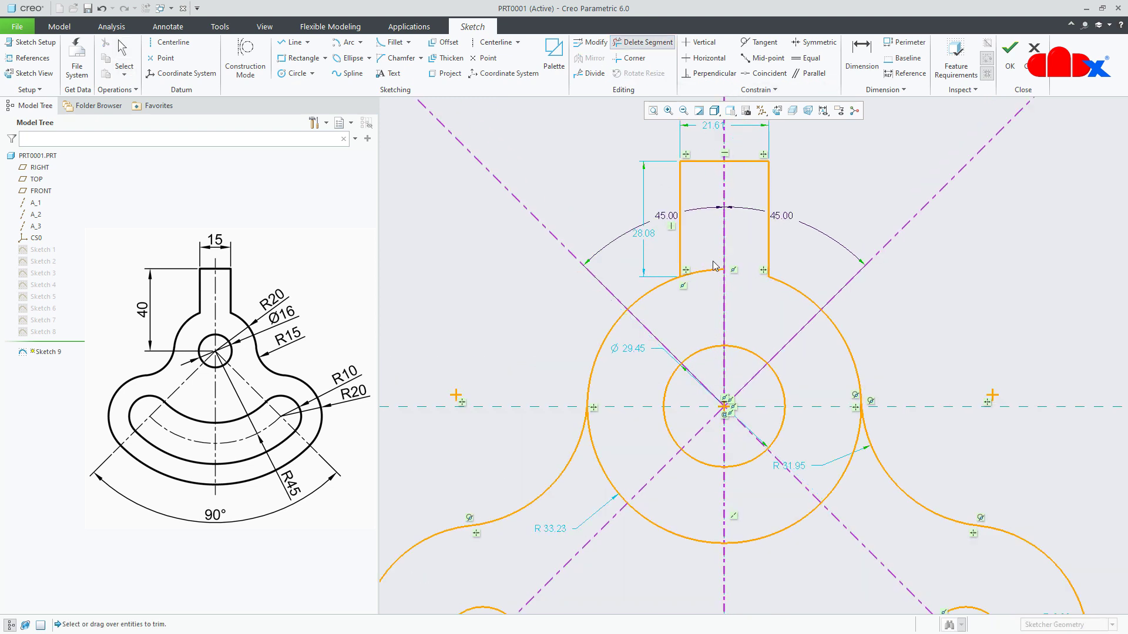
click(708, 271)
Trim the lower part of the outer hub circle between the blend arcs, including the short leftover piece at the right tangent point
scroll(643, 413, down, 3)
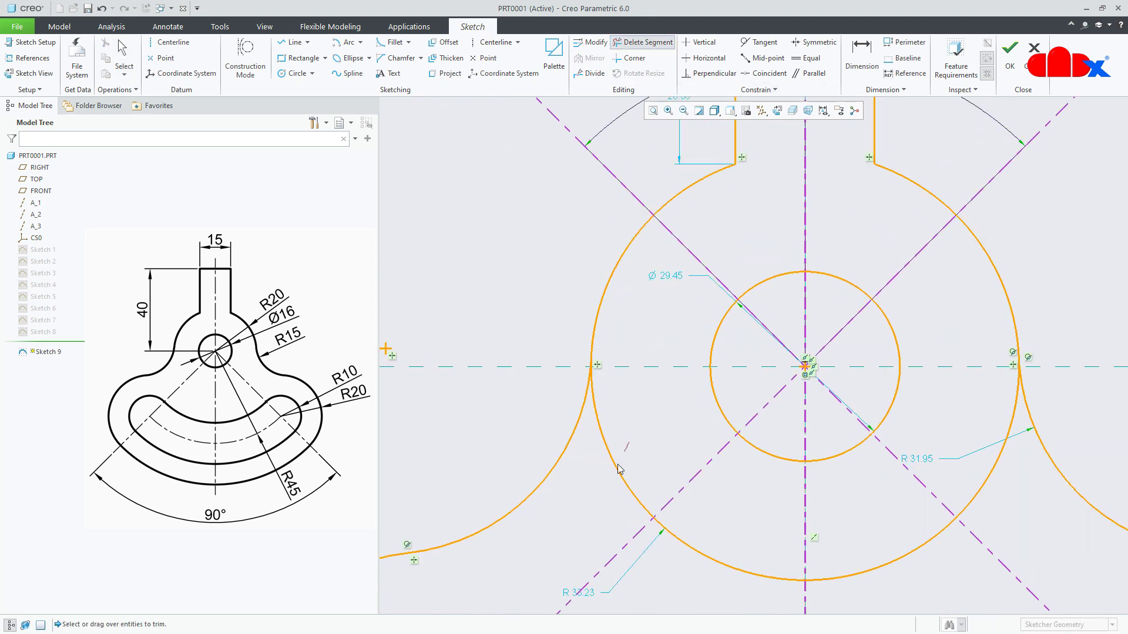
drag(617, 465, 607, 490)
drag(733, 535, 724, 582)
mouse_move(884, 552)
mouse_down()
mouse_move(907, 576)
mouse_move(919, 567)
mouse_up()
drag(972, 473, 1000, 500)
scroll(1025, 365, down, 1)
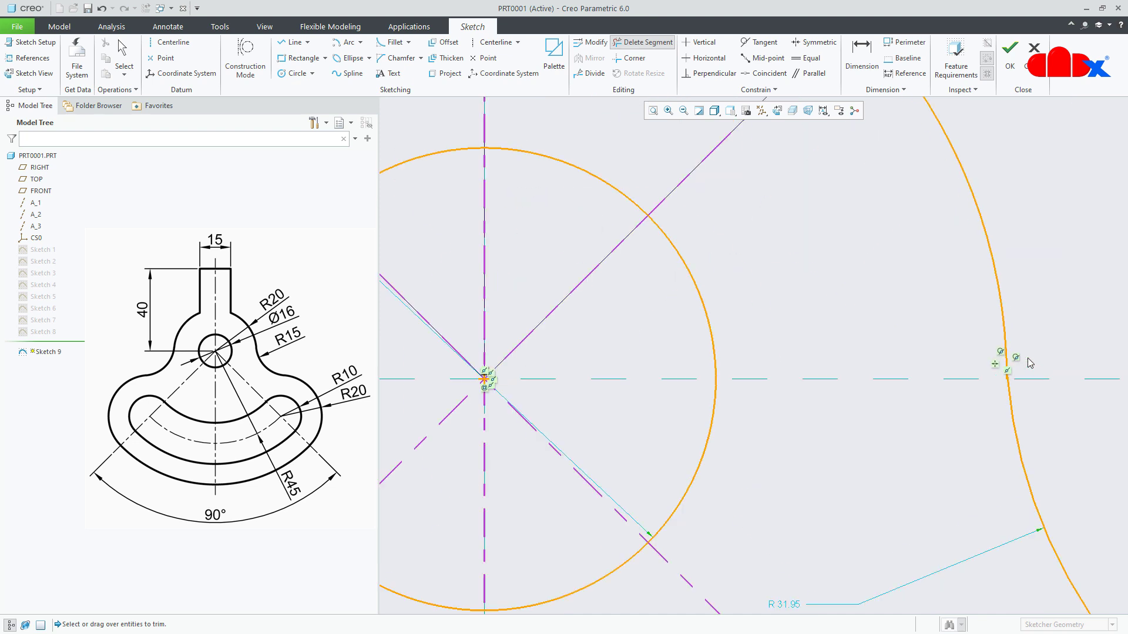
scroll(1022, 359, down, 3)
scroll(963, 420, down, 3)
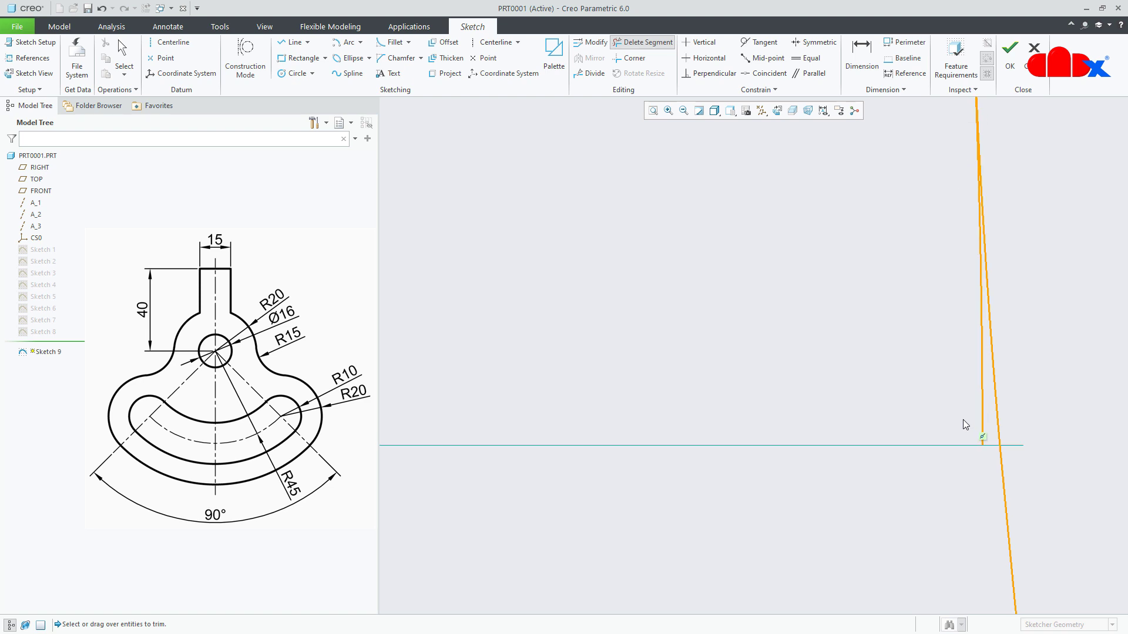
click(981, 412)
scroll(937, 468, up, 6)
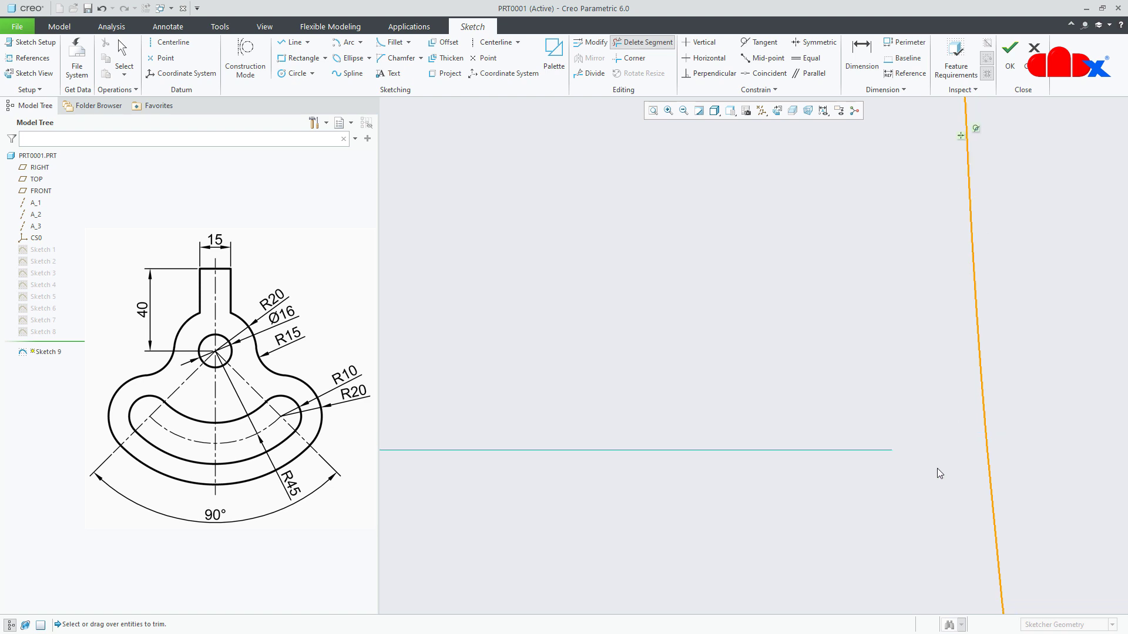
Trim the short leftover piece of the outer hub circle at the left blend arc's tangent point
scroll(934, 473, up, 3)
scroll(655, 483, down, 8)
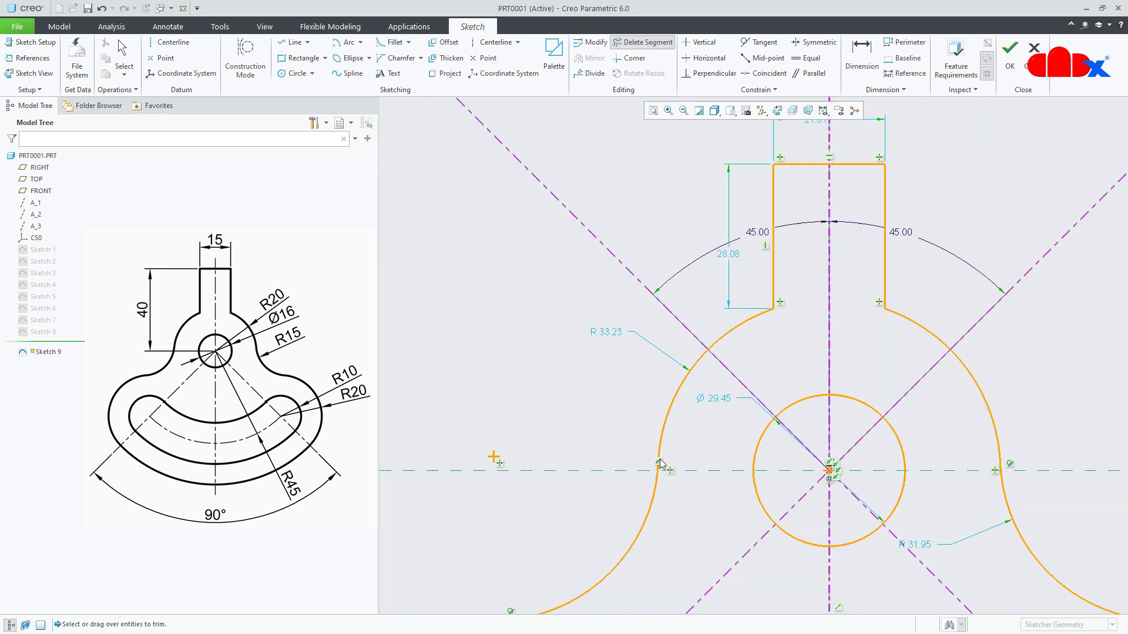
click(653, 480)
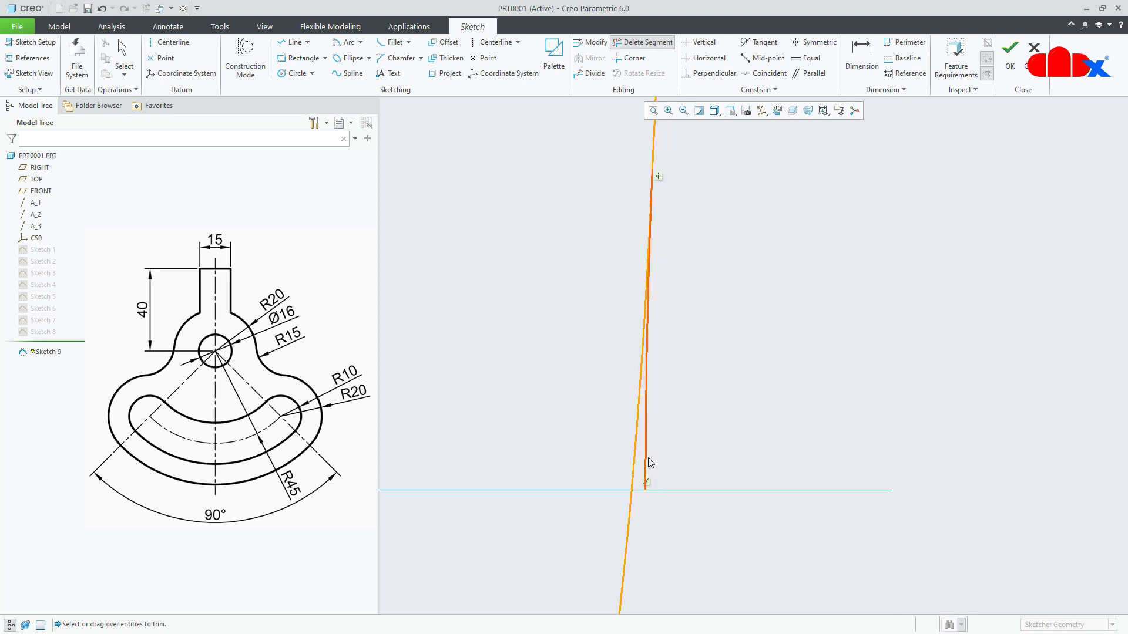
middle_click(710, 457)
scroll(702, 450, up, 6)
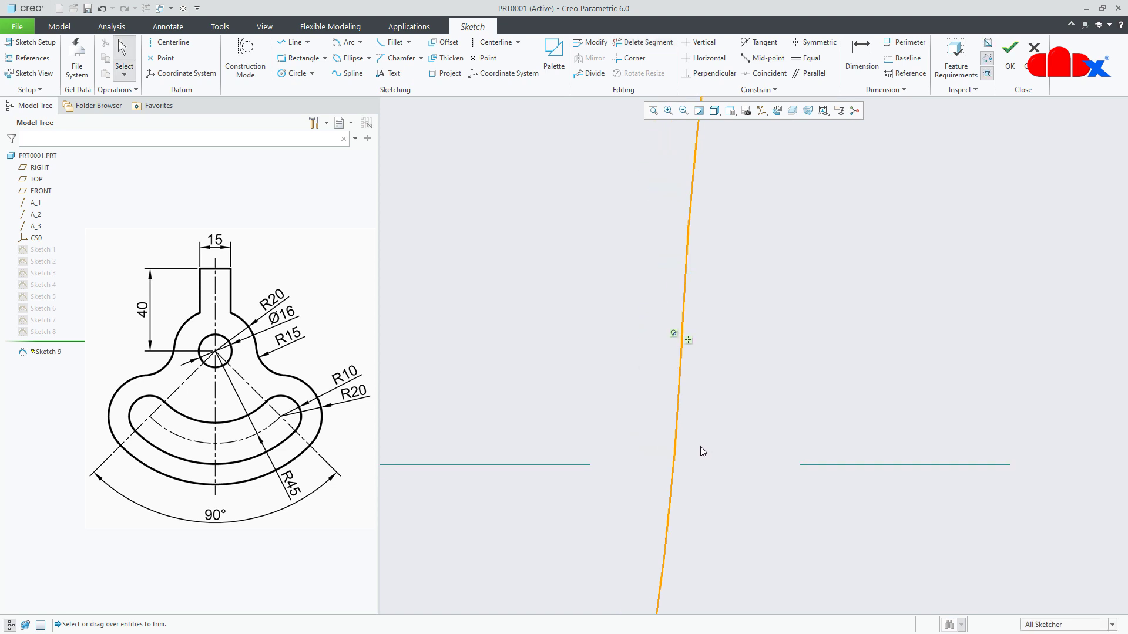
scroll(705, 446, up, 3)
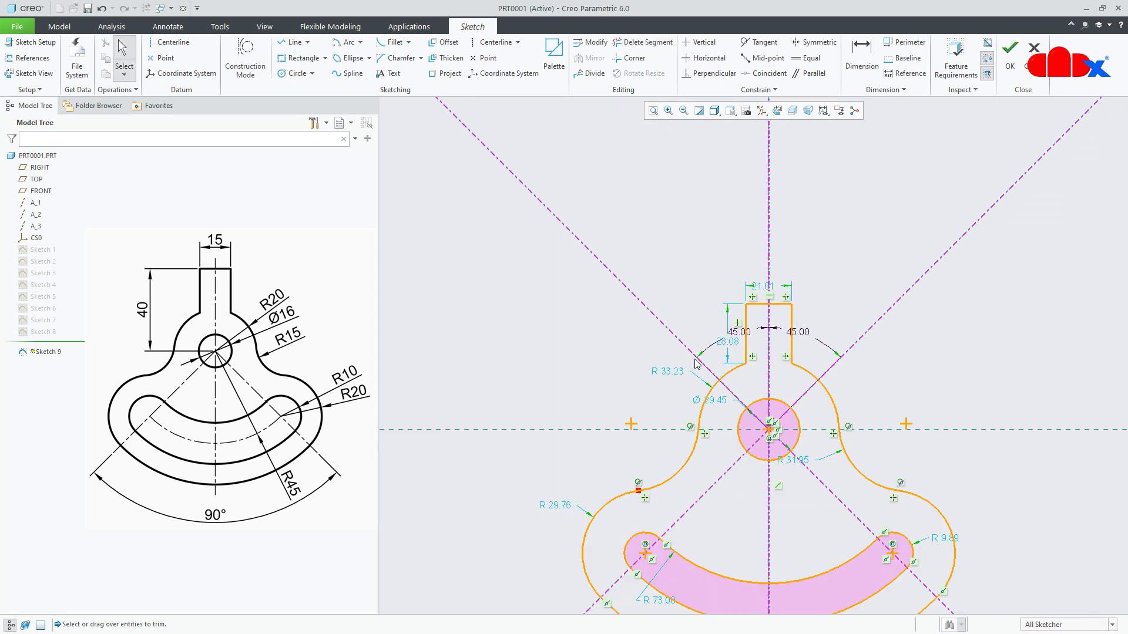
scroll(720, 534, up, 2)
scroll(726, 555, down, 2)
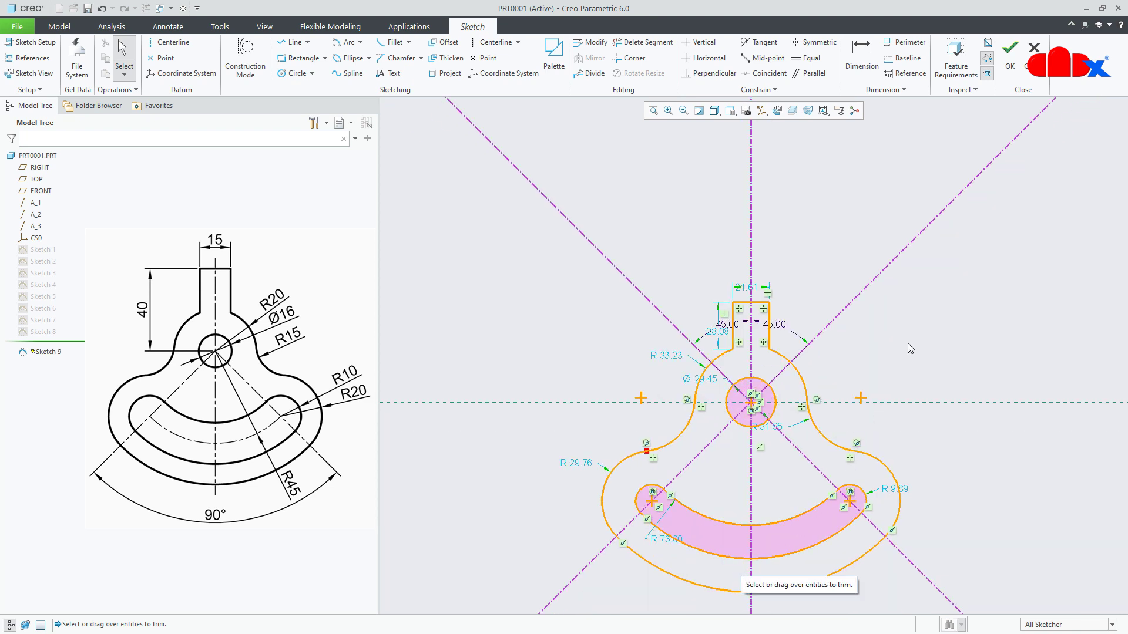
Check the contour's open ends and join the left outer end arc to the left blend arc with a corner trim
click(988, 60)
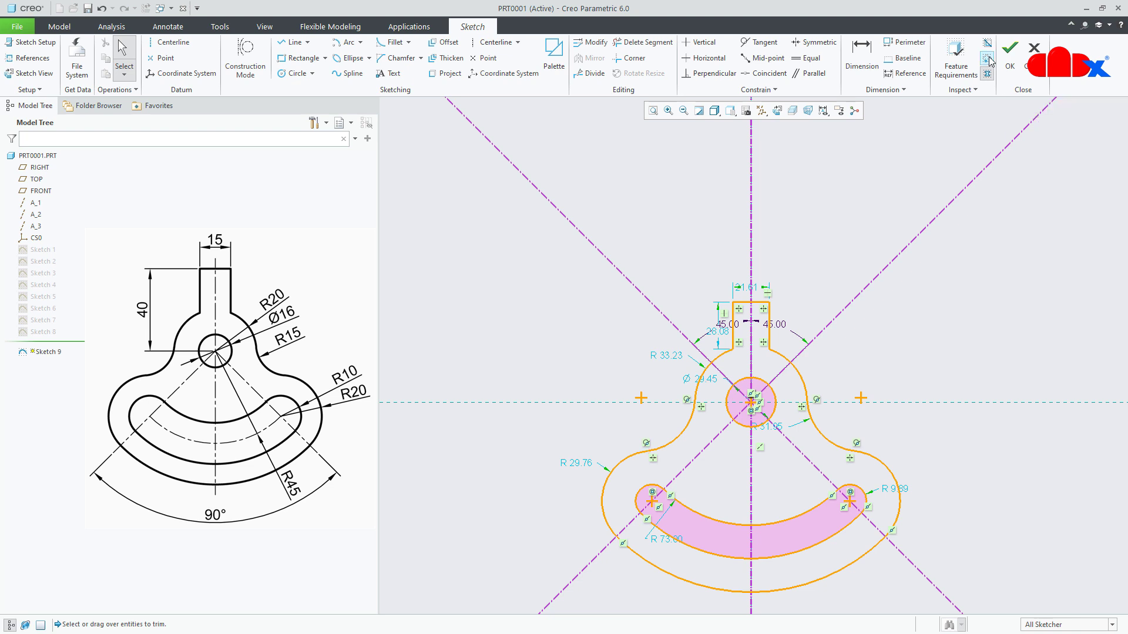
click(989, 60)
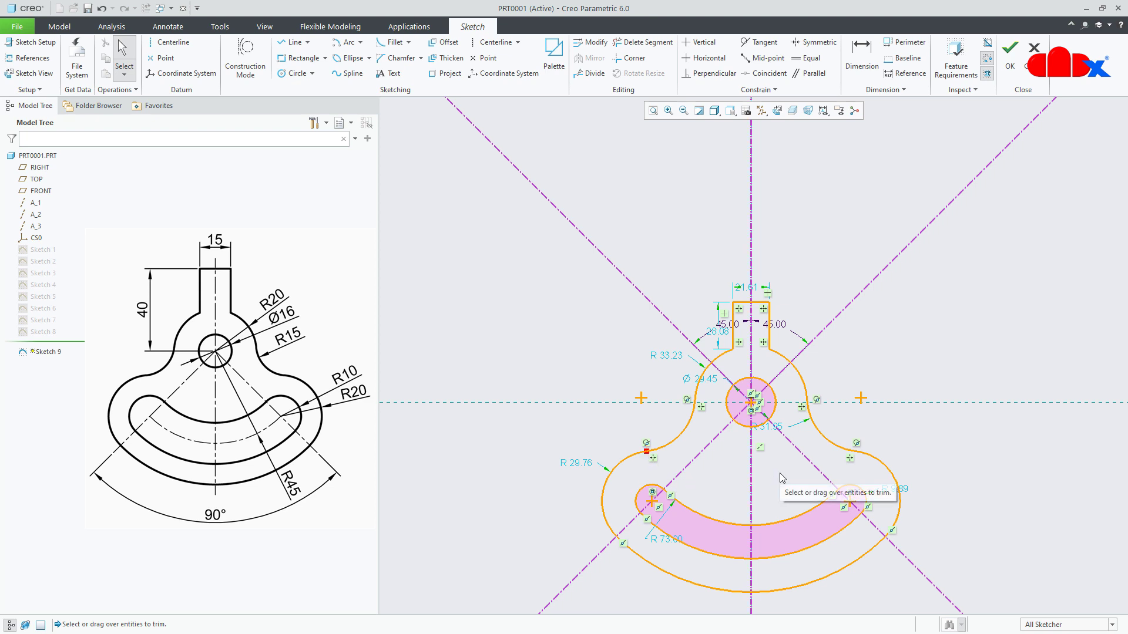
click(632, 58)
click(634, 463)
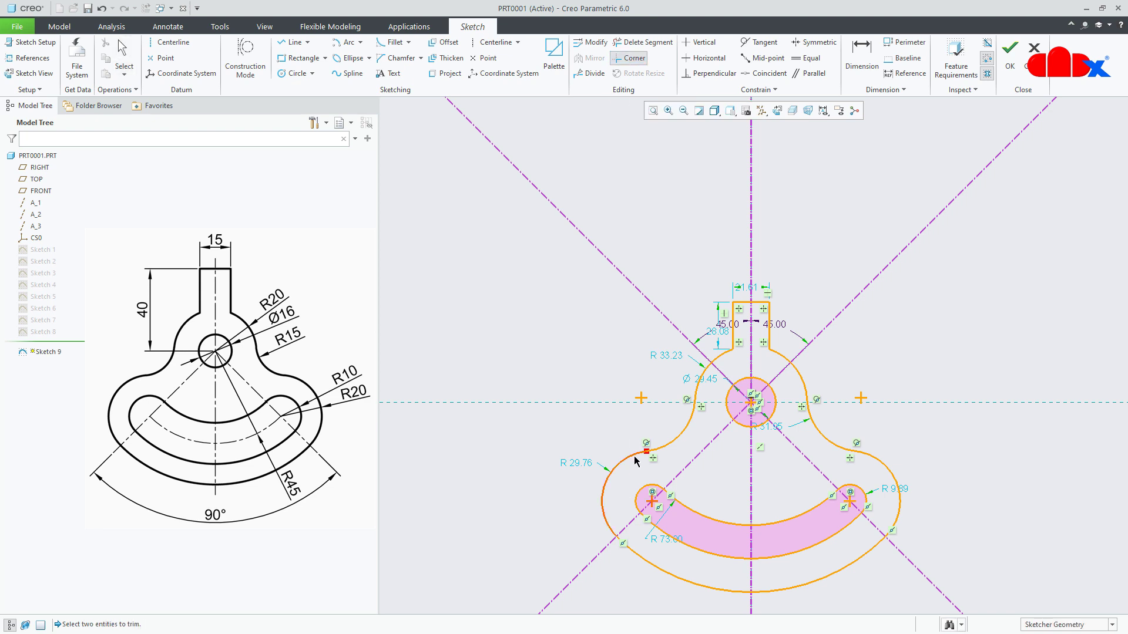
click(657, 452)
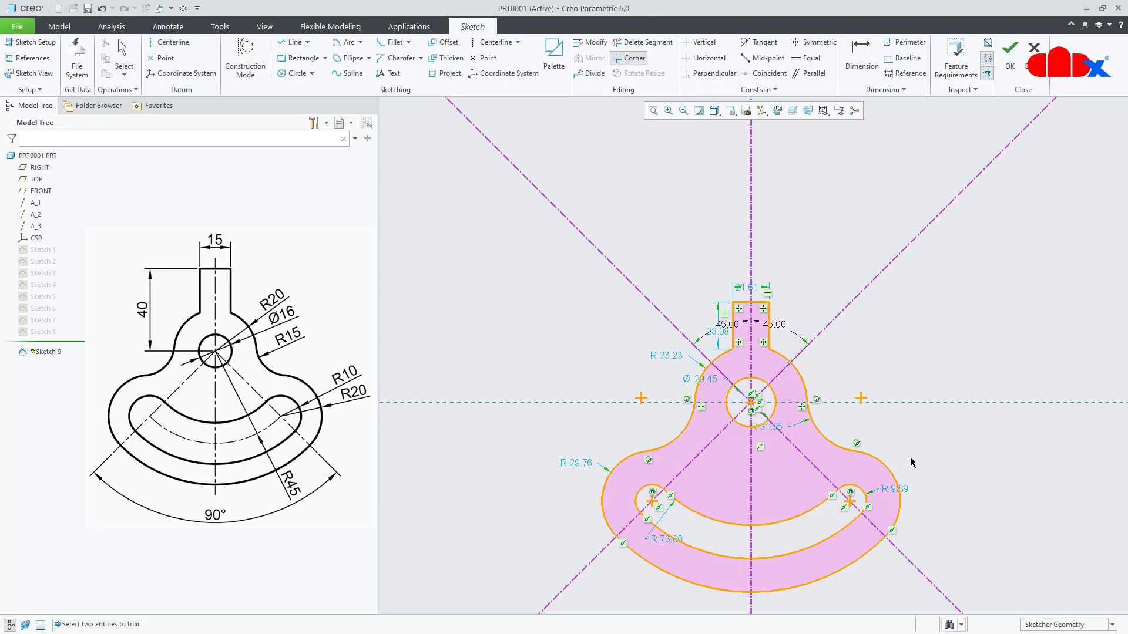
middle_click(928, 463)
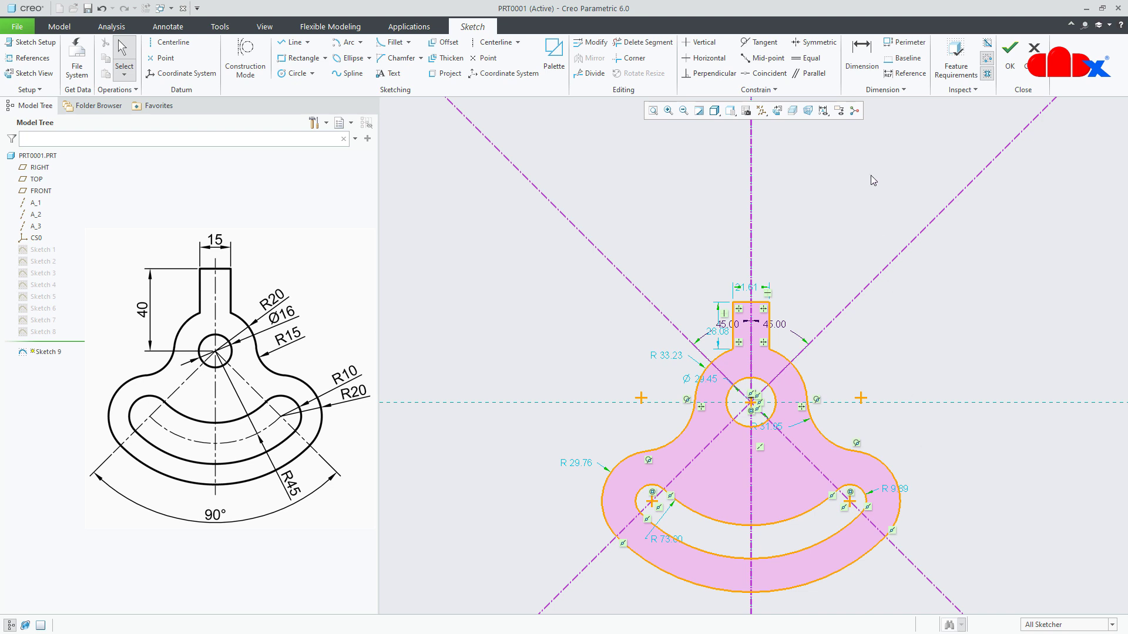
Dimension the stem's width and the vertical distance from the hub center to the stem's top edge
click(861, 65)
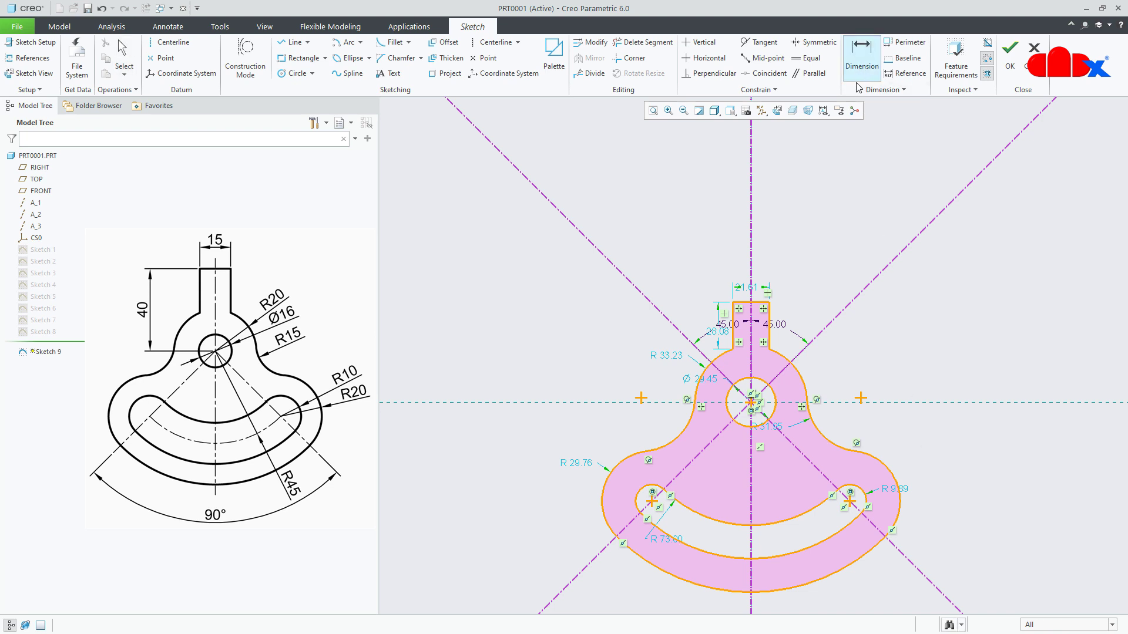
click(756, 303)
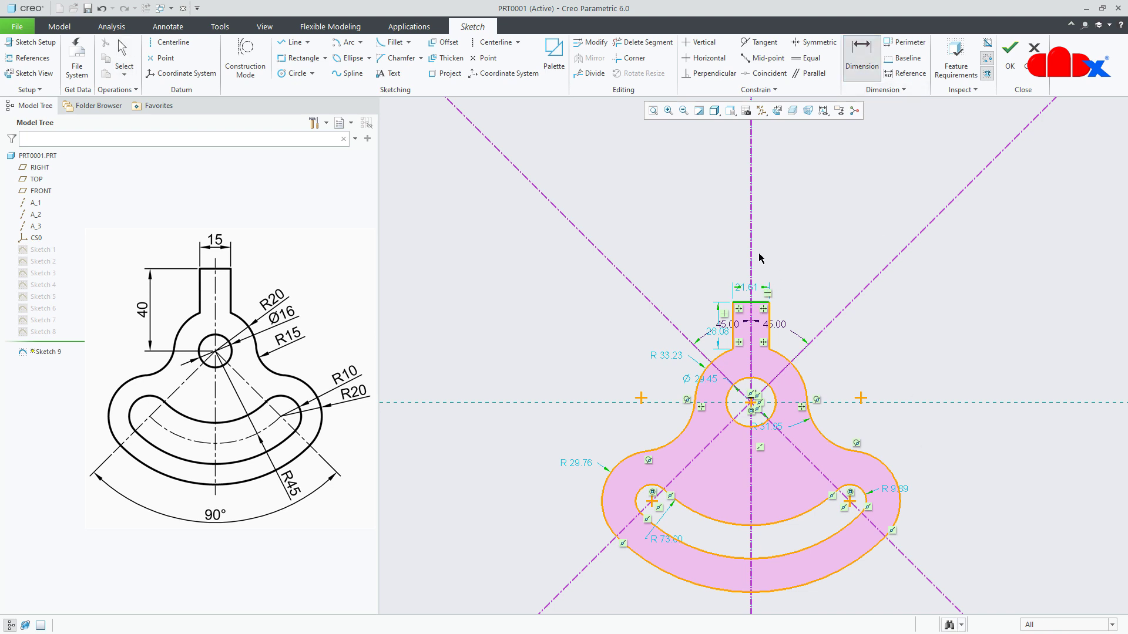
middle_click(759, 258)
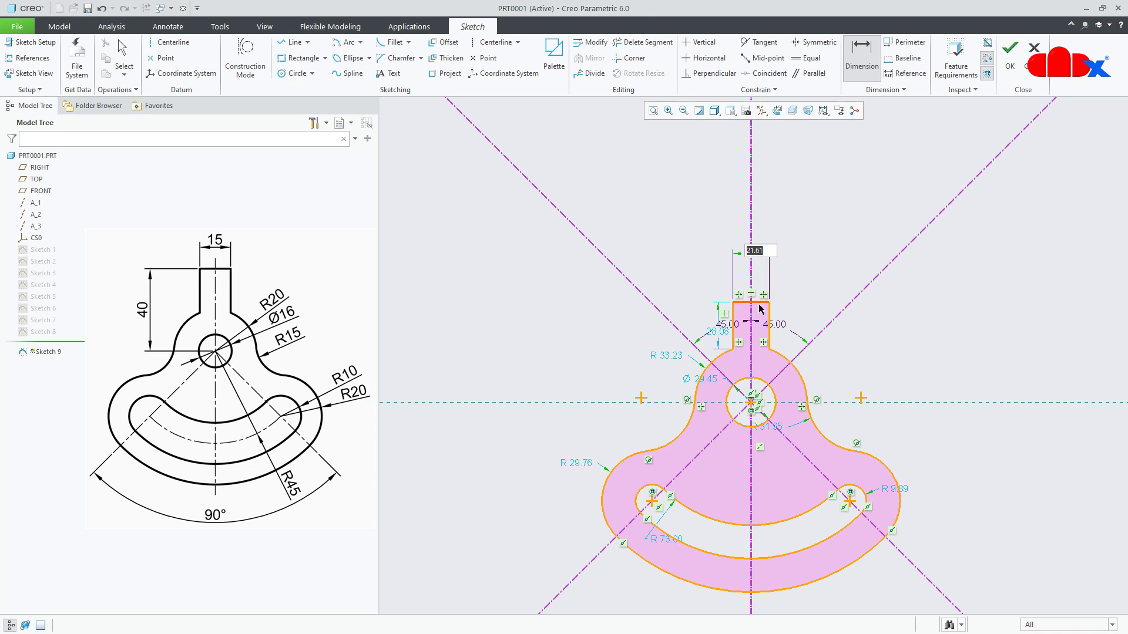
key(Return)
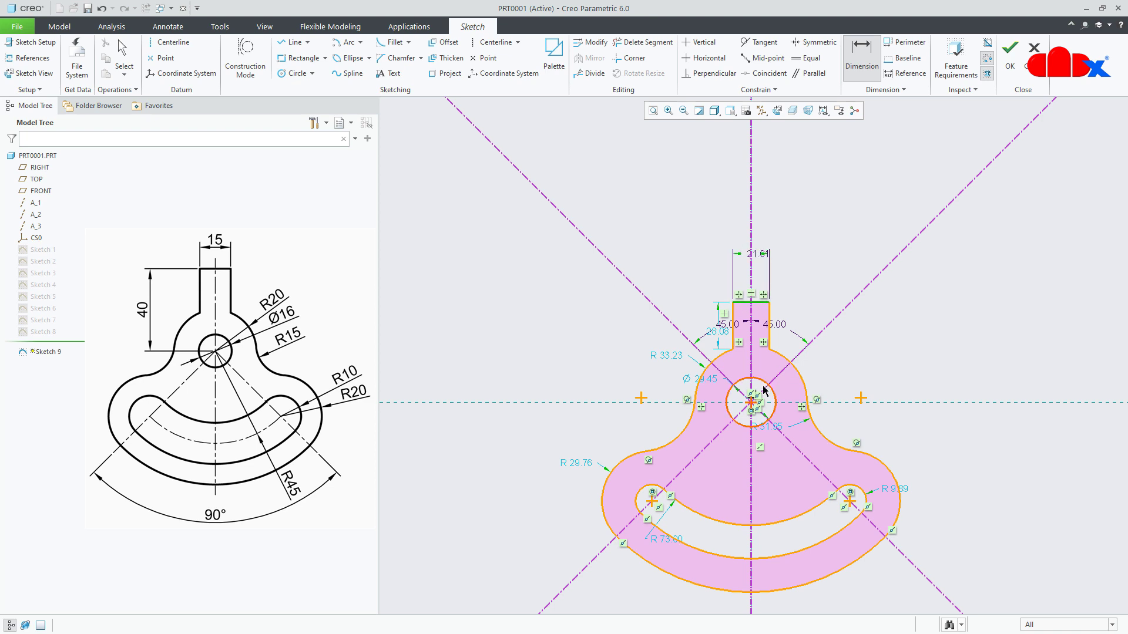
middle_click(876, 359)
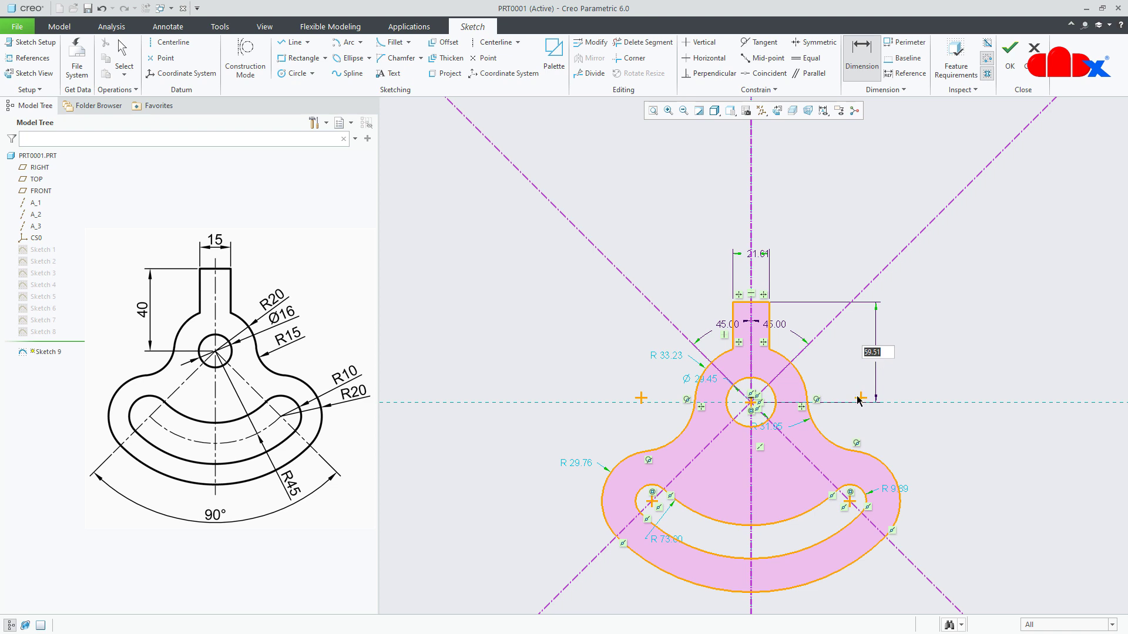
key(Return)
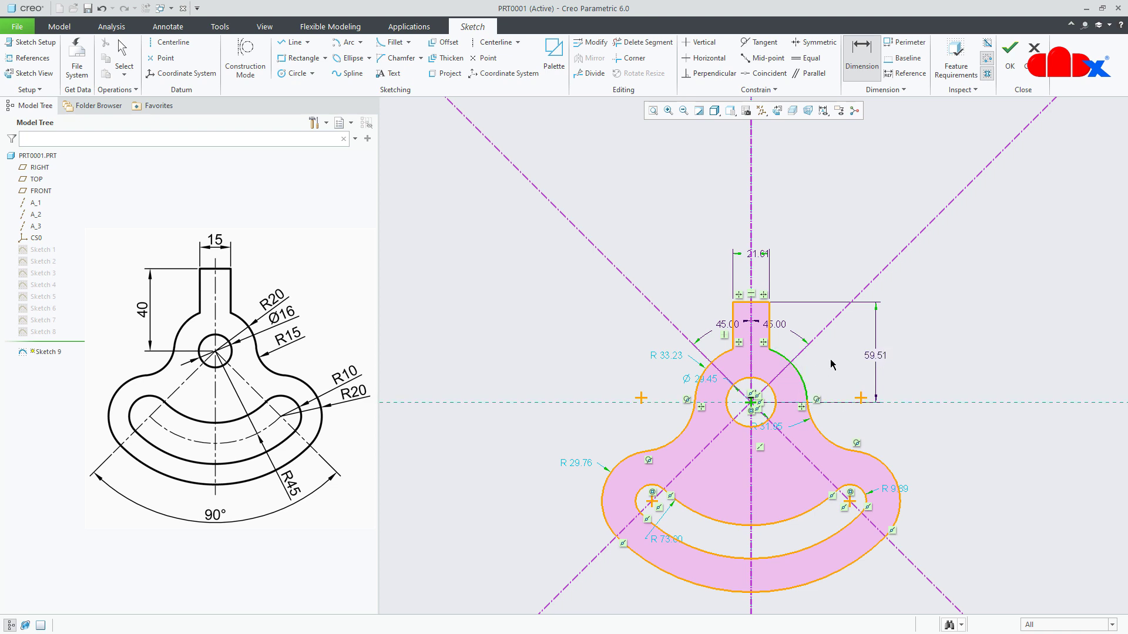
Dimension the outer hub arc's radius and the hub hole's diameter
middle_click(830, 364)
key(Return)
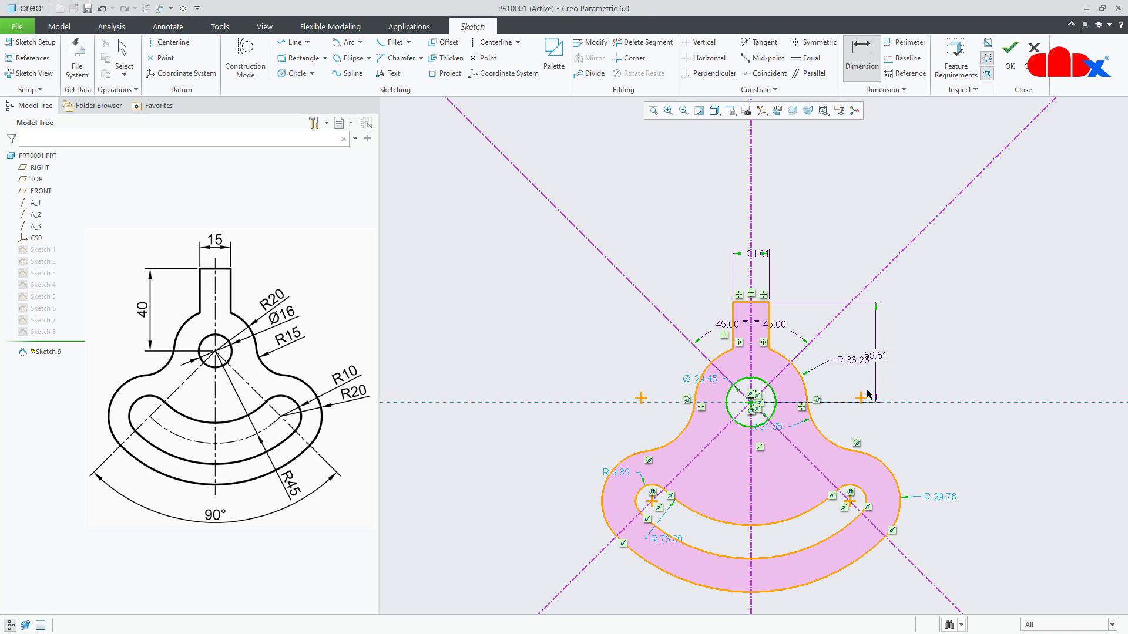
middle_click(843, 383)
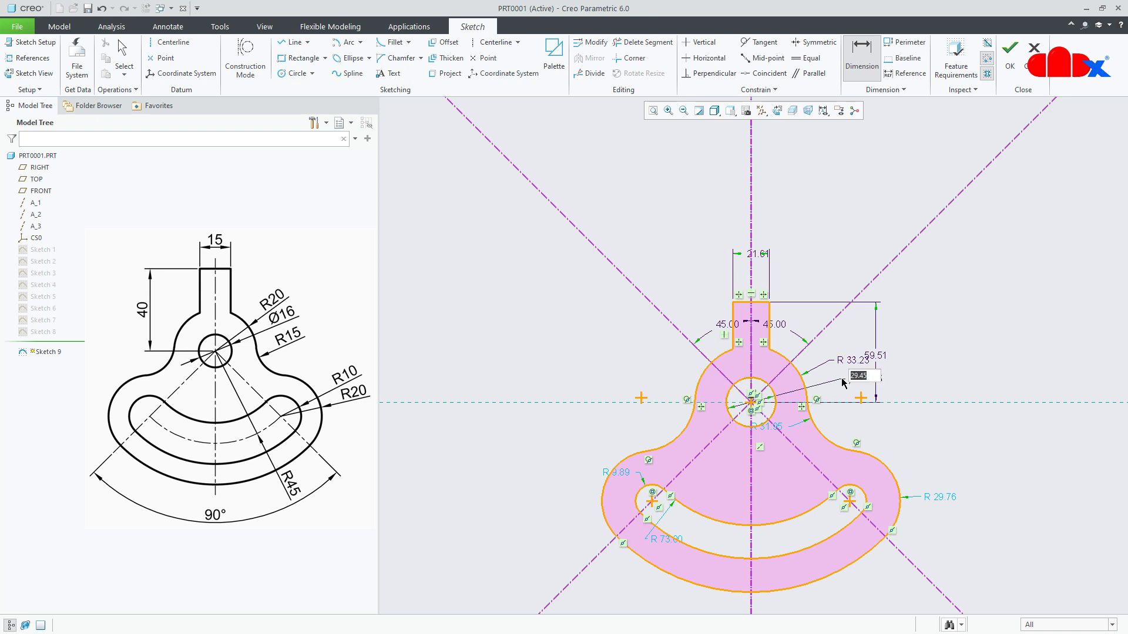
key(Return)
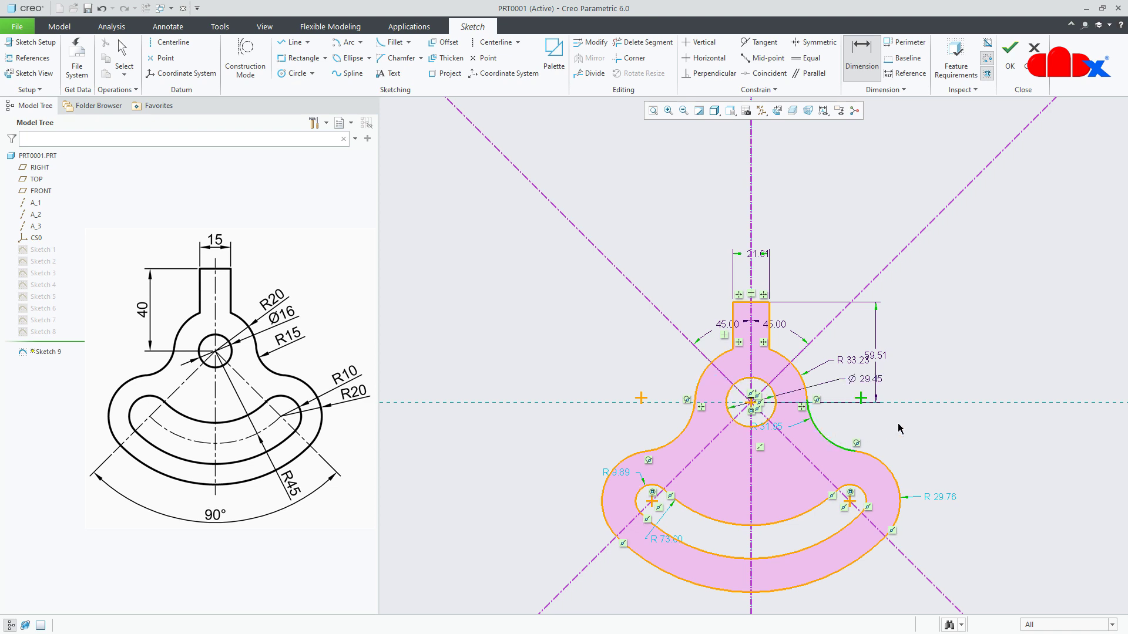
Dimension the radii of the right blend arc, the right outer end arc and the slot's right end arc
click(844, 427)
middle_click(863, 422)
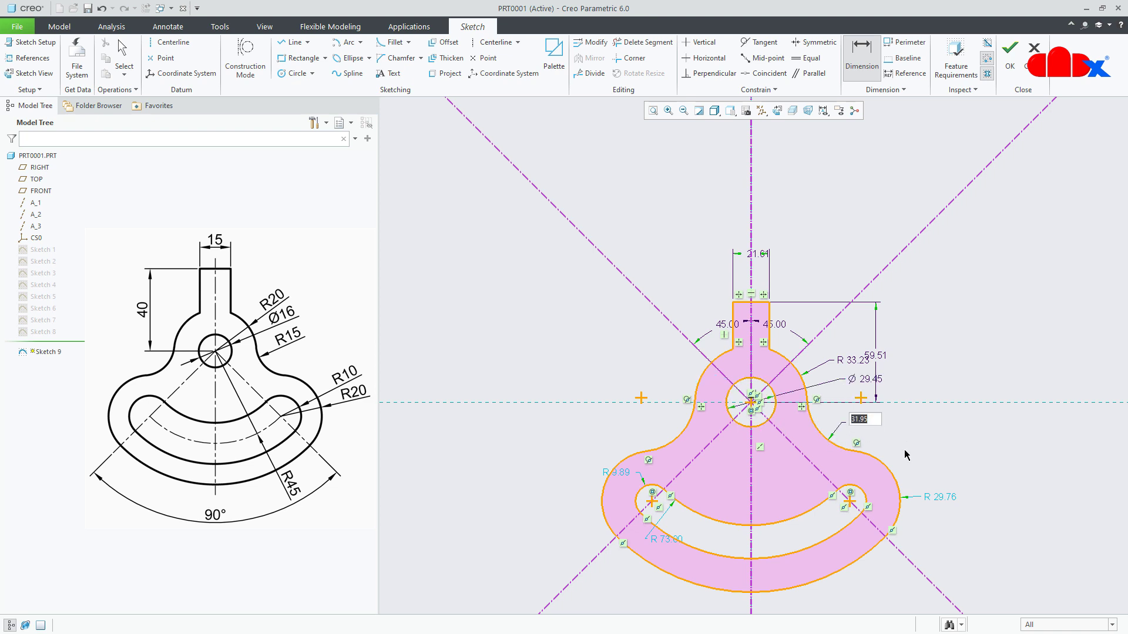
key(Return)
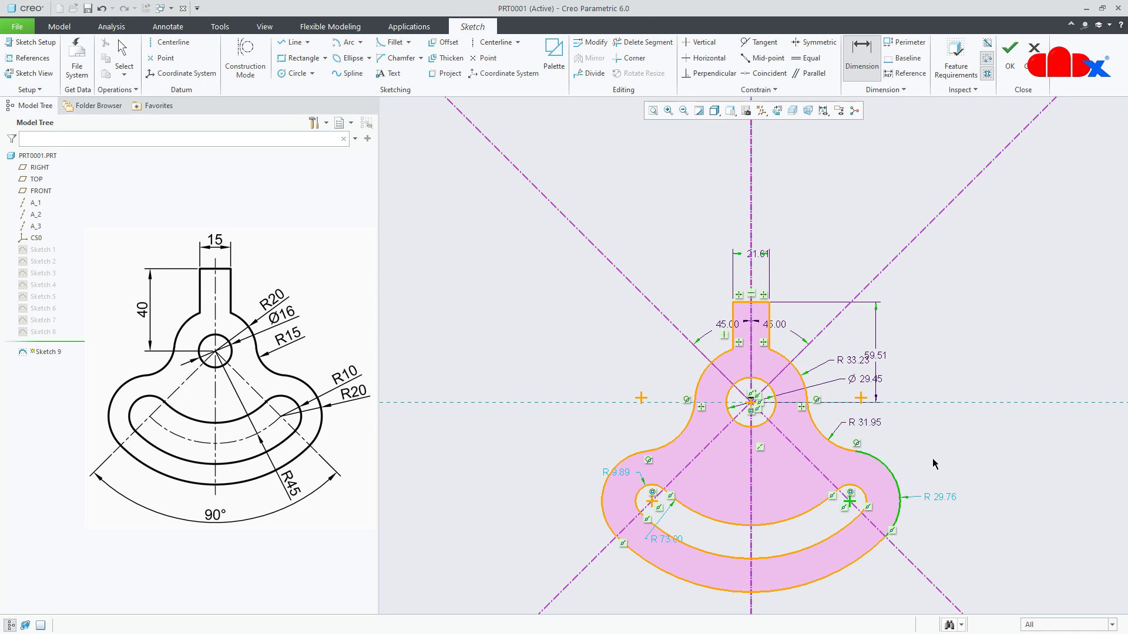
middle_click(934, 463)
click(861, 484)
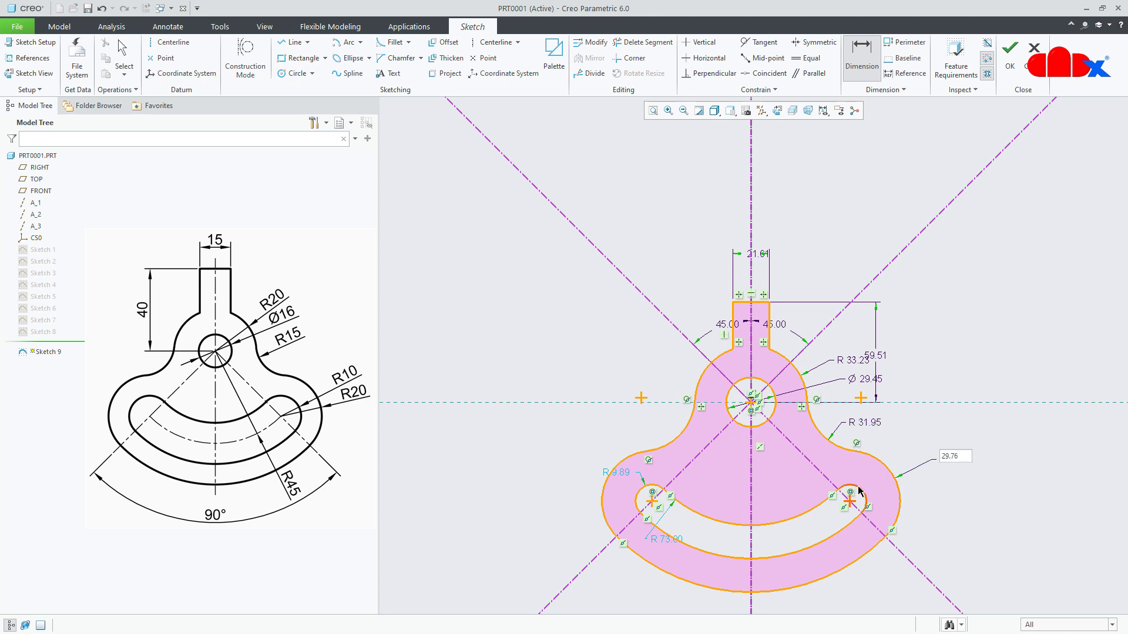
middle_click(904, 442)
key(Return)
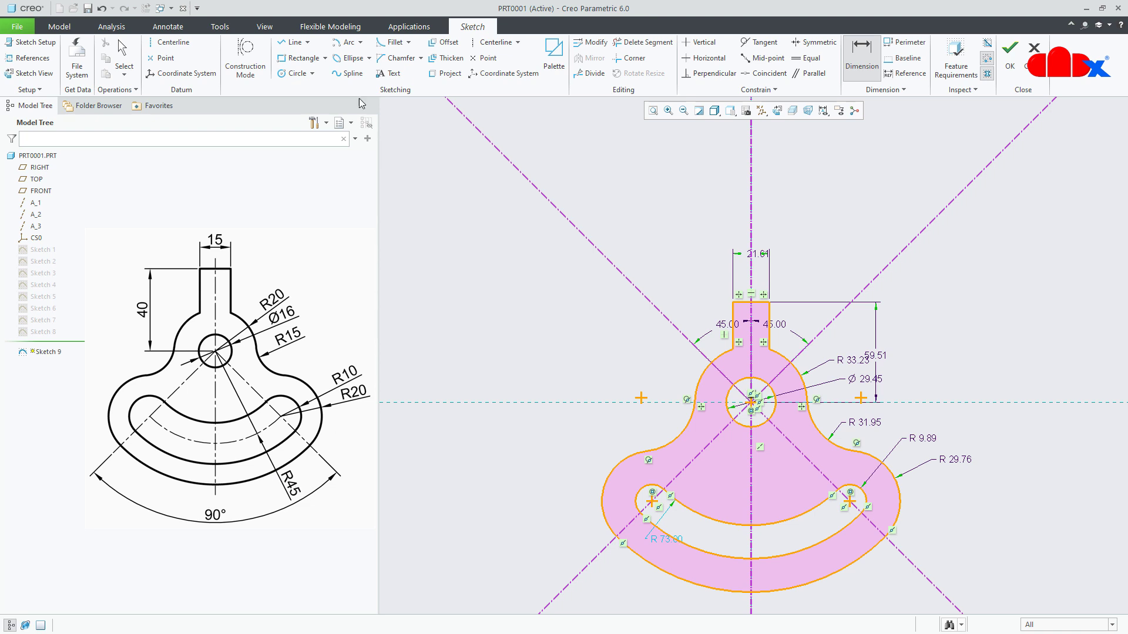
Draw a construction arc centered on the hub, running between the centers of the slot's two end arcs
click(345, 42)
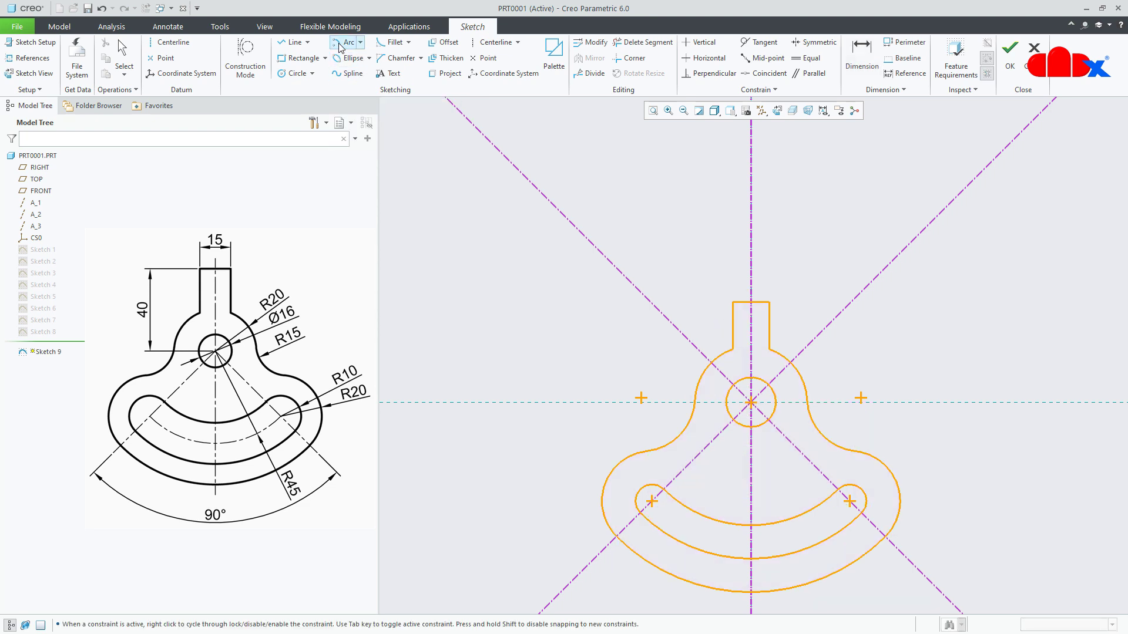
click(252, 63)
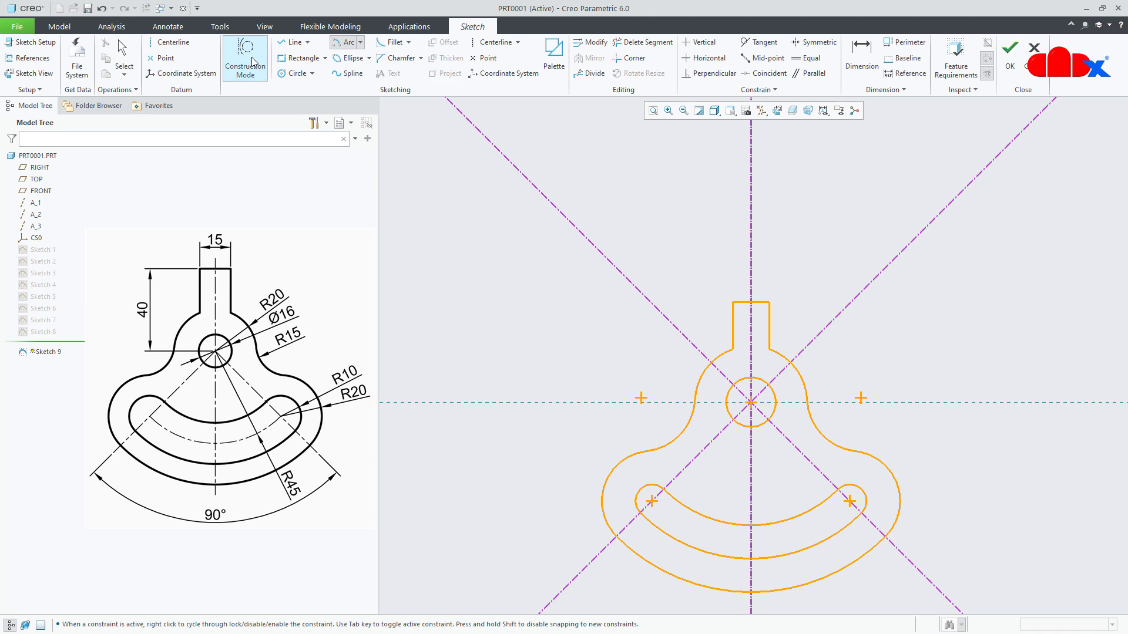
click(752, 403)
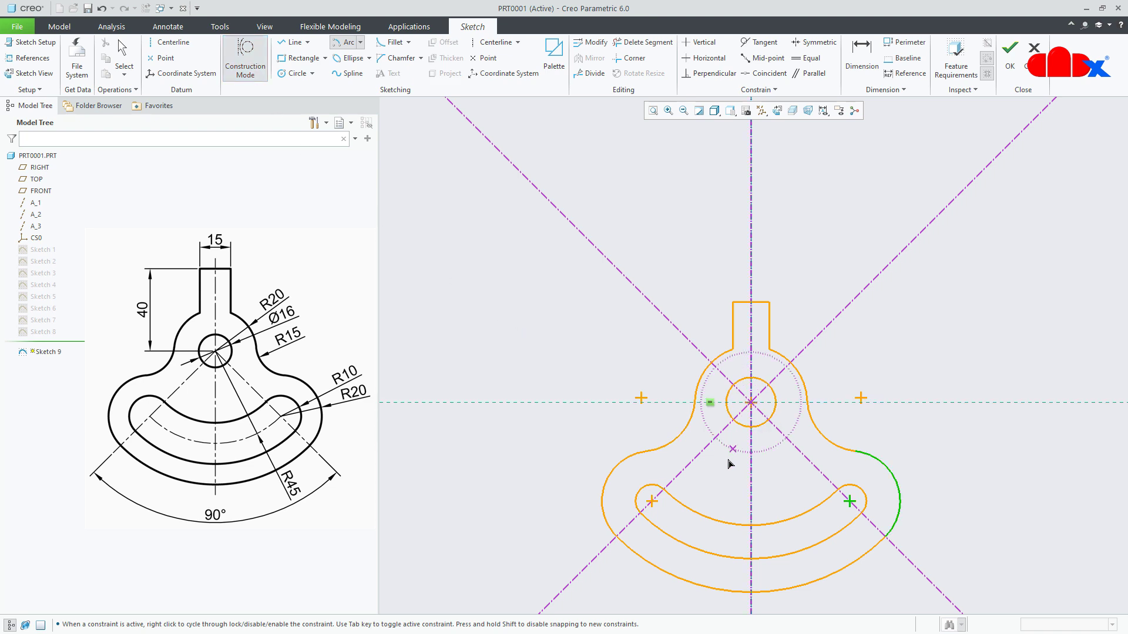
click(656, 510)
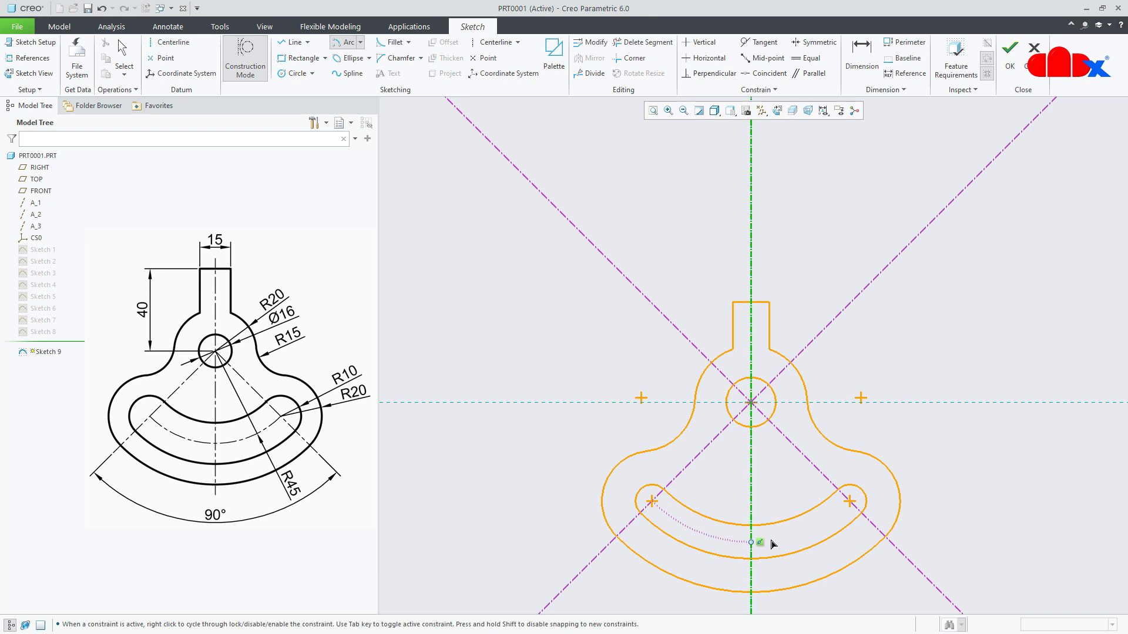
click(850, 501)
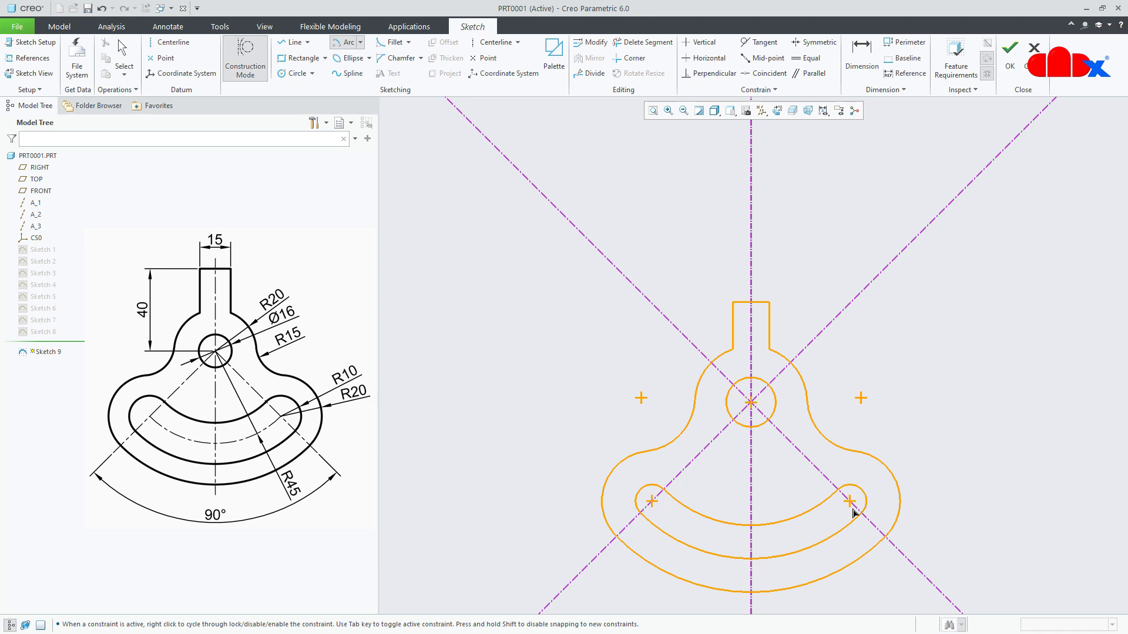
middle_click(967, 487)
click(981, 508)
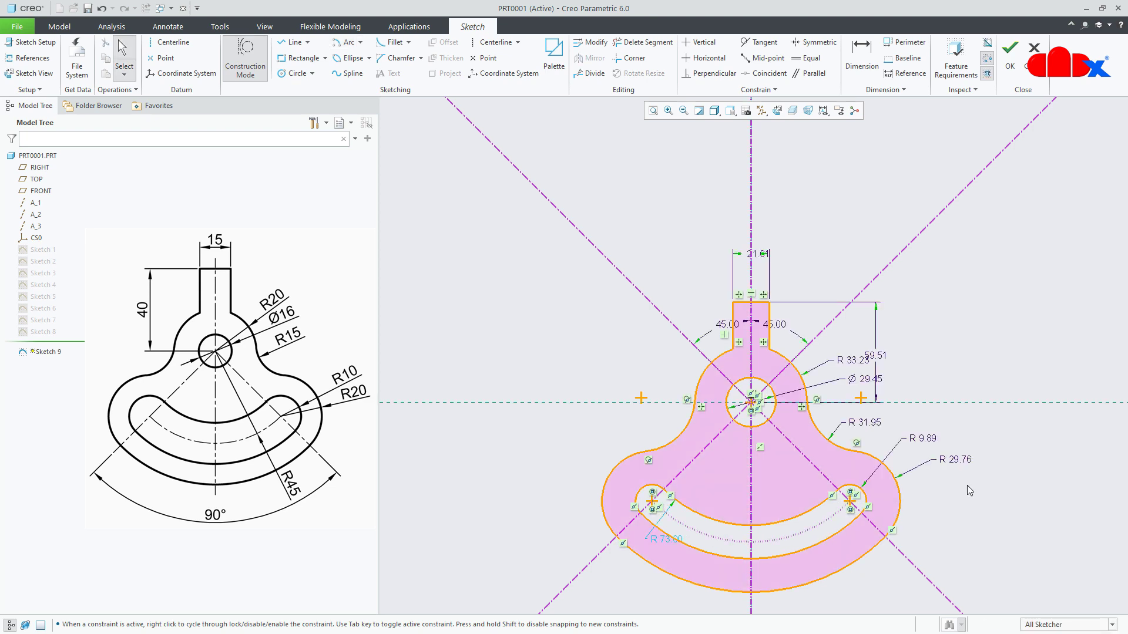
Dimension the radius of the construction arc along the slot's middle
click(862, 56)
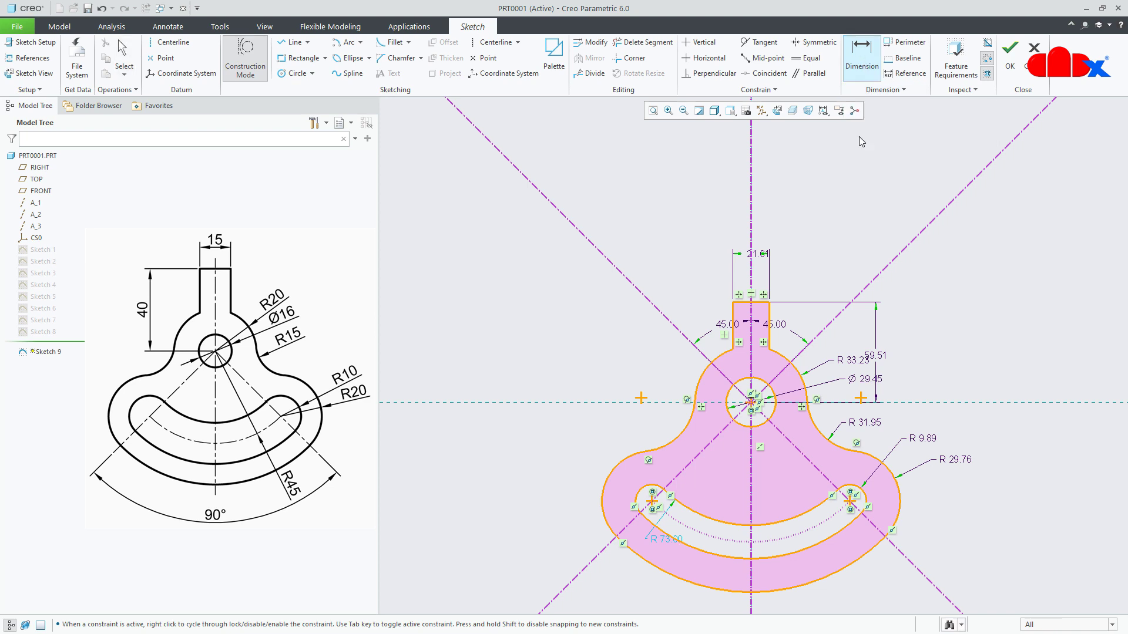
click(814, 533)
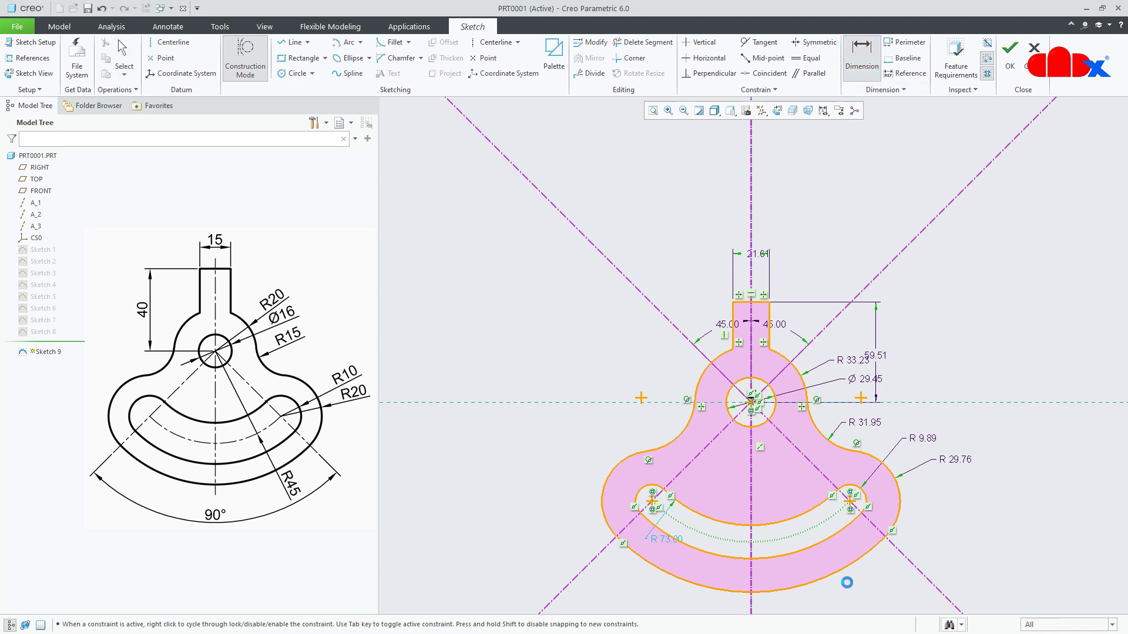
middle_click(849, 584)
middle_drag(973, 568, 921, 482)
middle_click(934, 477)
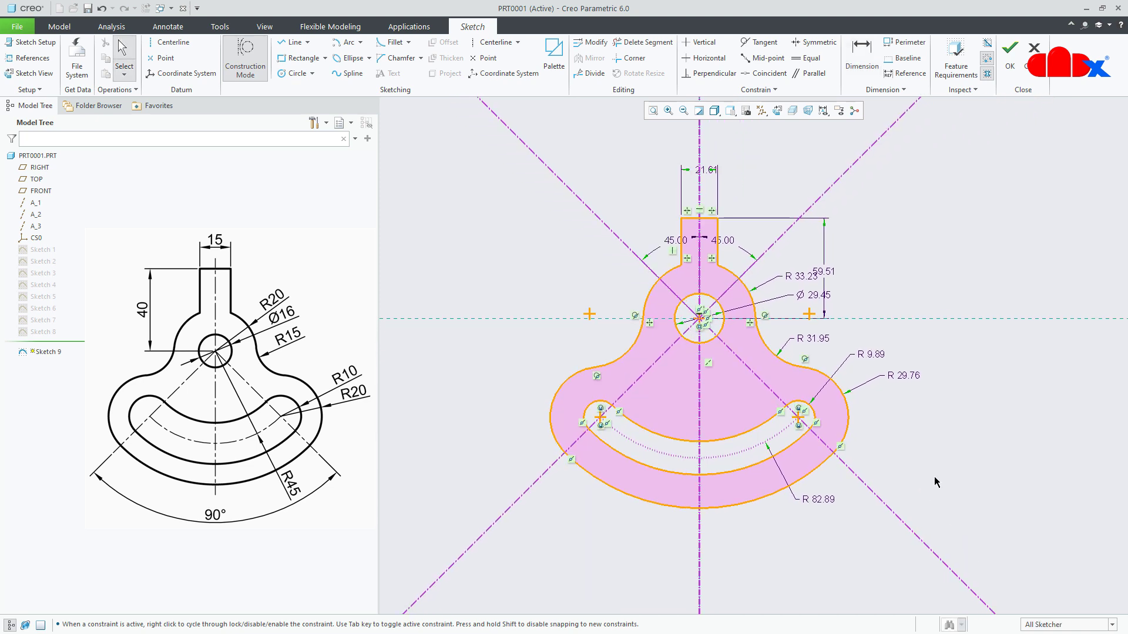
Collect all lever dimensions, including both 45° angles, in one Modify Dimensions set and turn off automatic regeneration
click(594, 48)
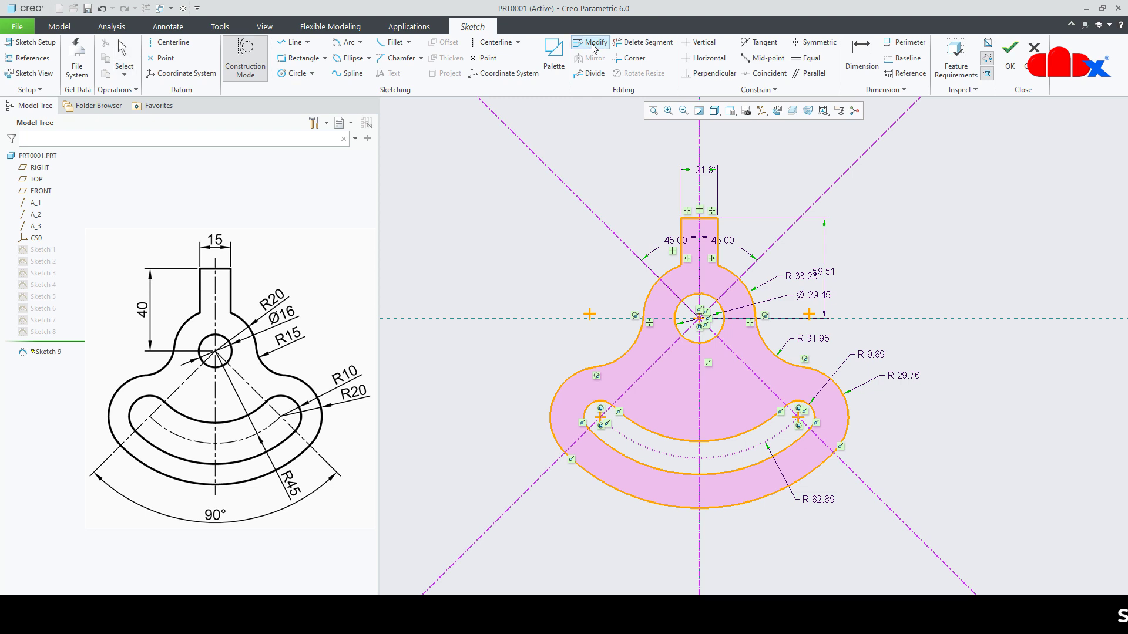
click(709, 172)
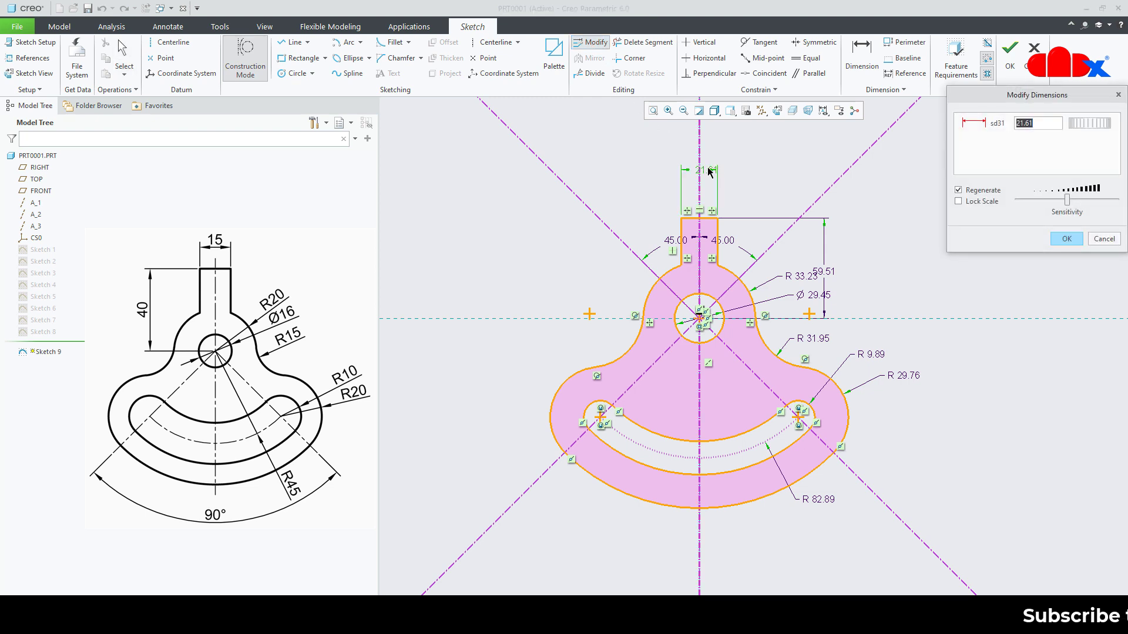
click(830, 273)
click(809, 277)
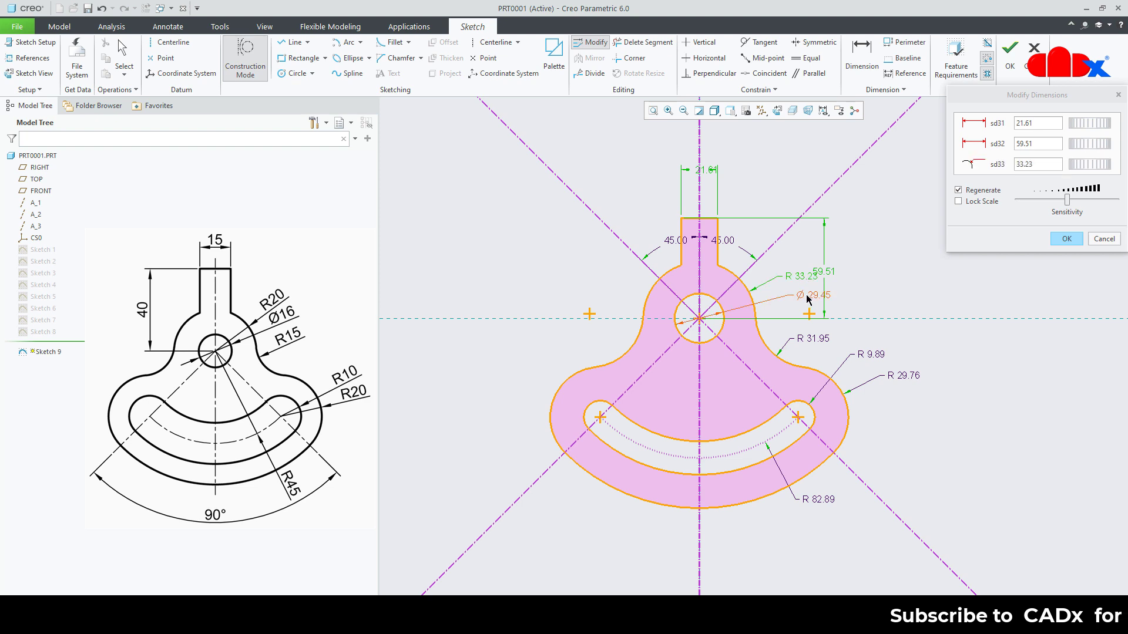
click(808, 300)
click(814, 339)
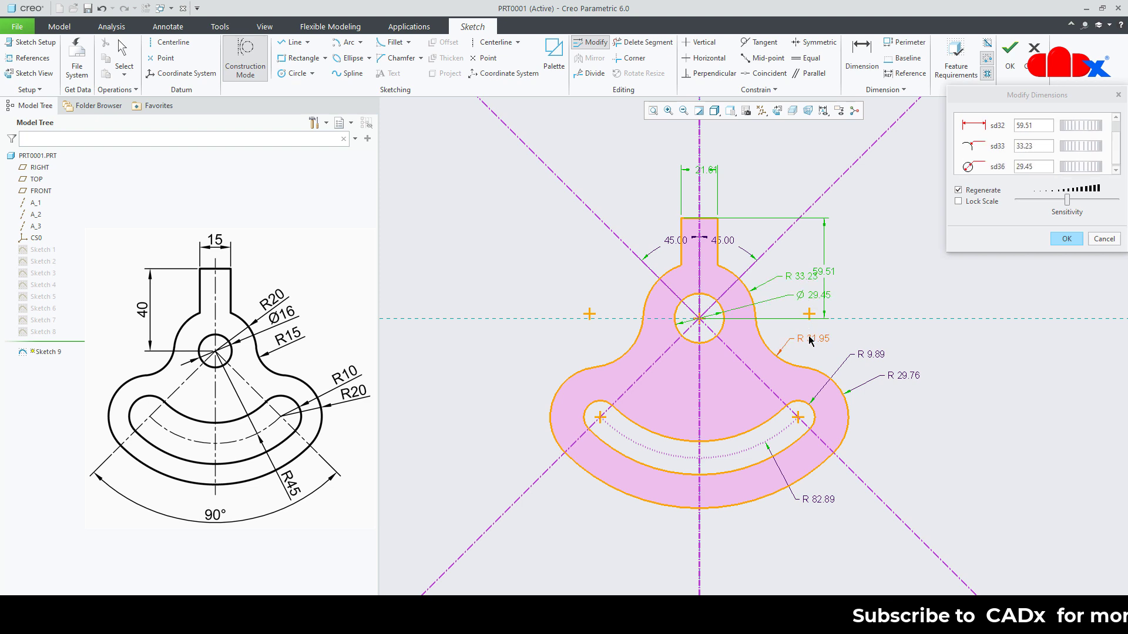
click(871, 356)
click(897, 374)
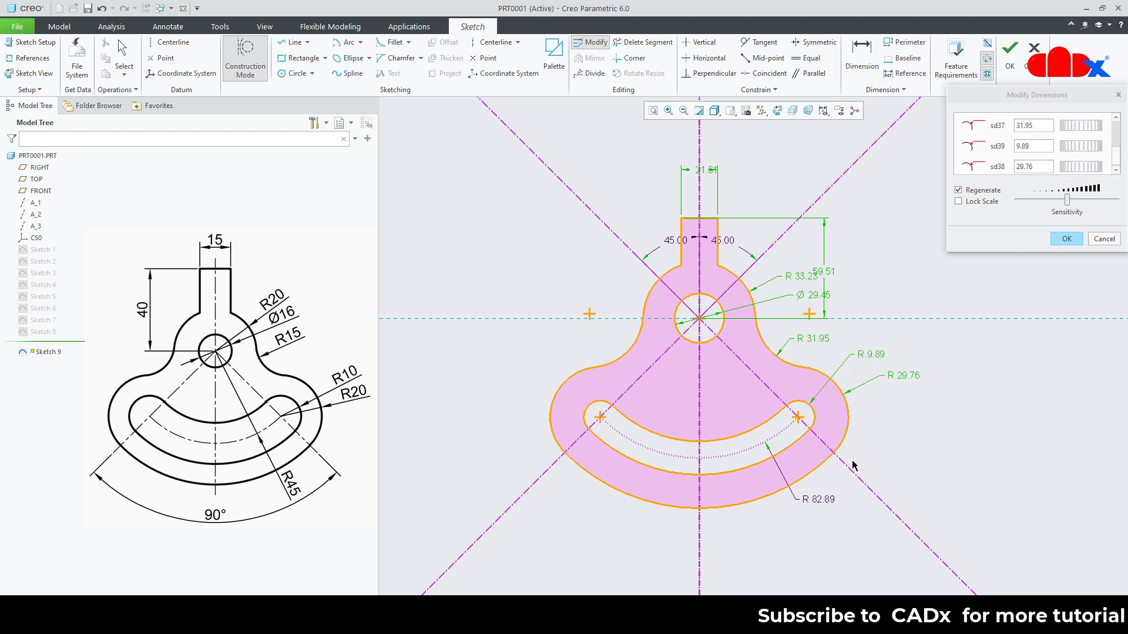
click(814, 503)
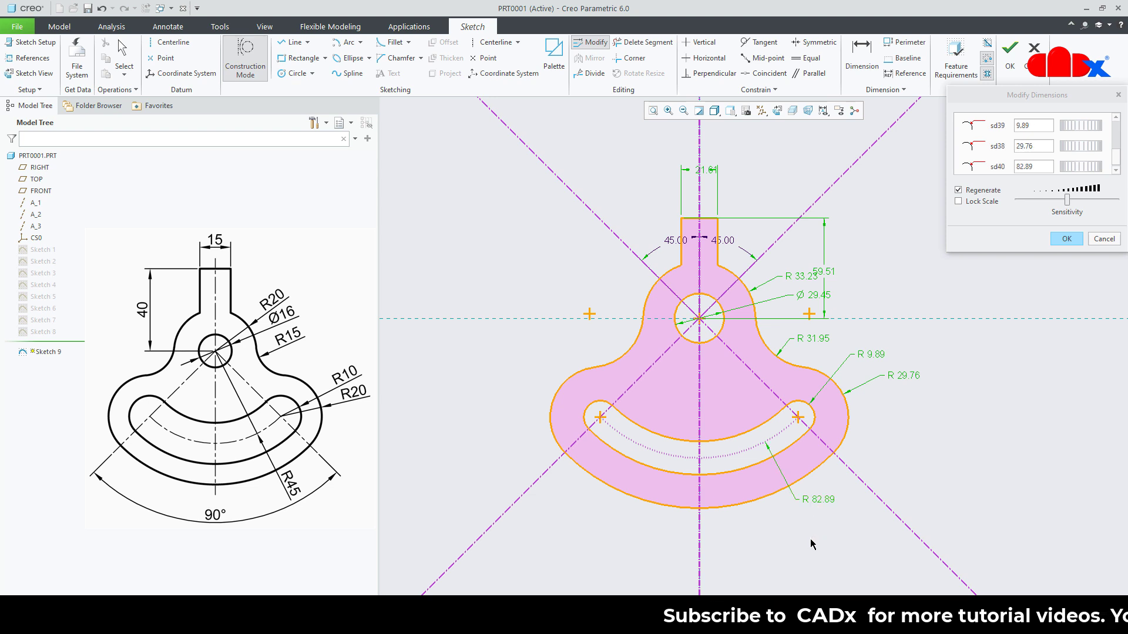
click(671, 242)
click(728, 244)
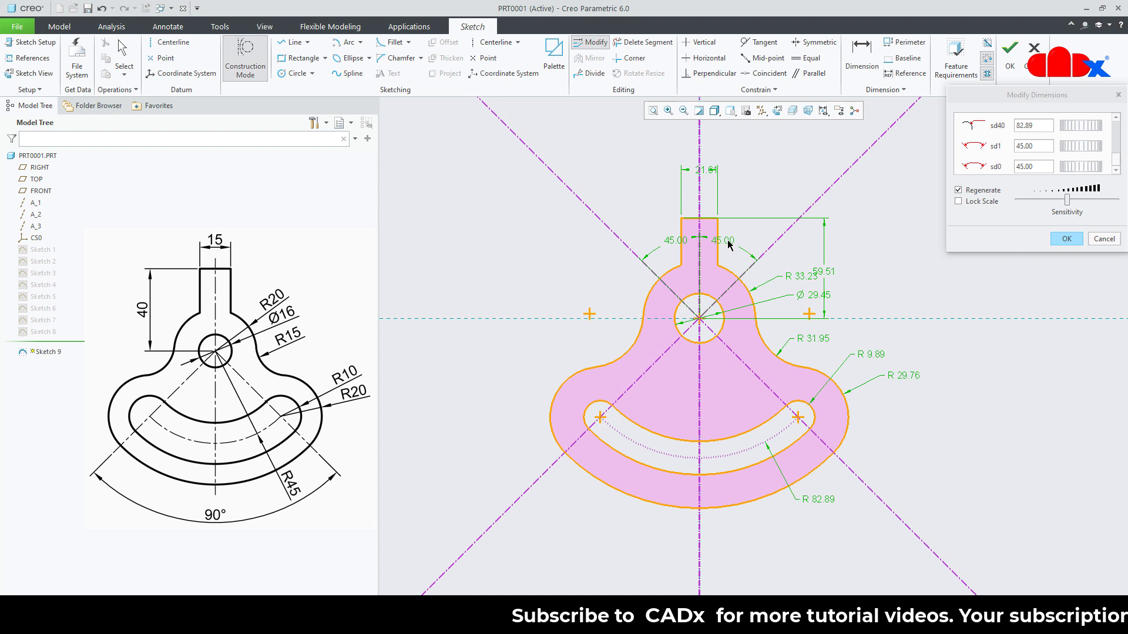
drag(998, 252, 1006, 502)
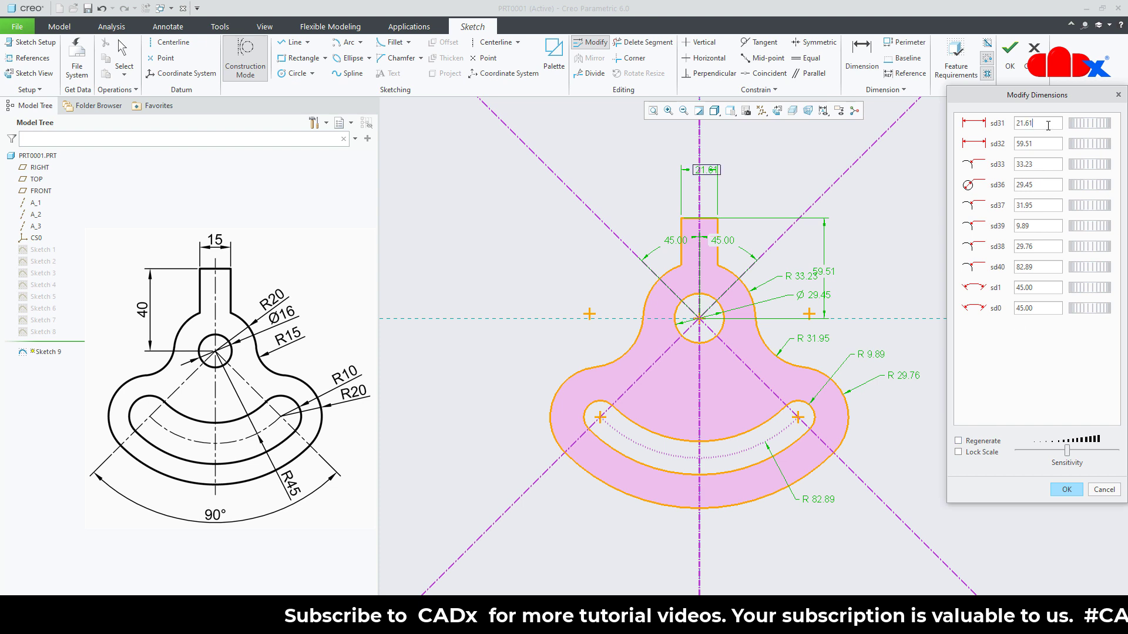
Set the stem's width to 15 and the height of its top edge above the hub center to 40
double_click(1048, 126)
text(15)
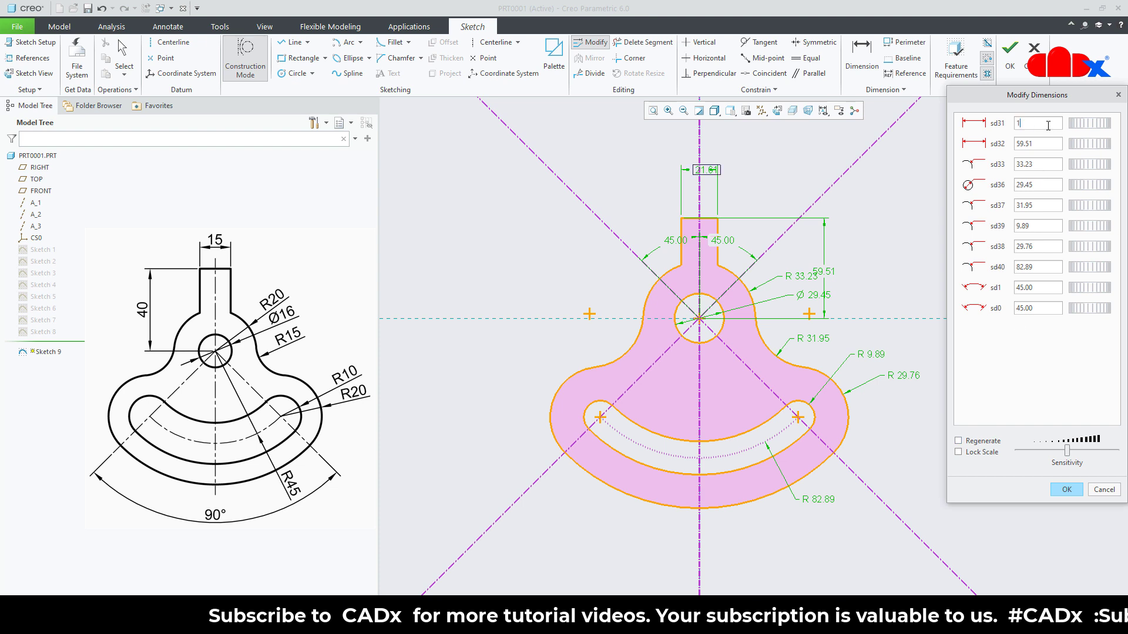
key(Tab)
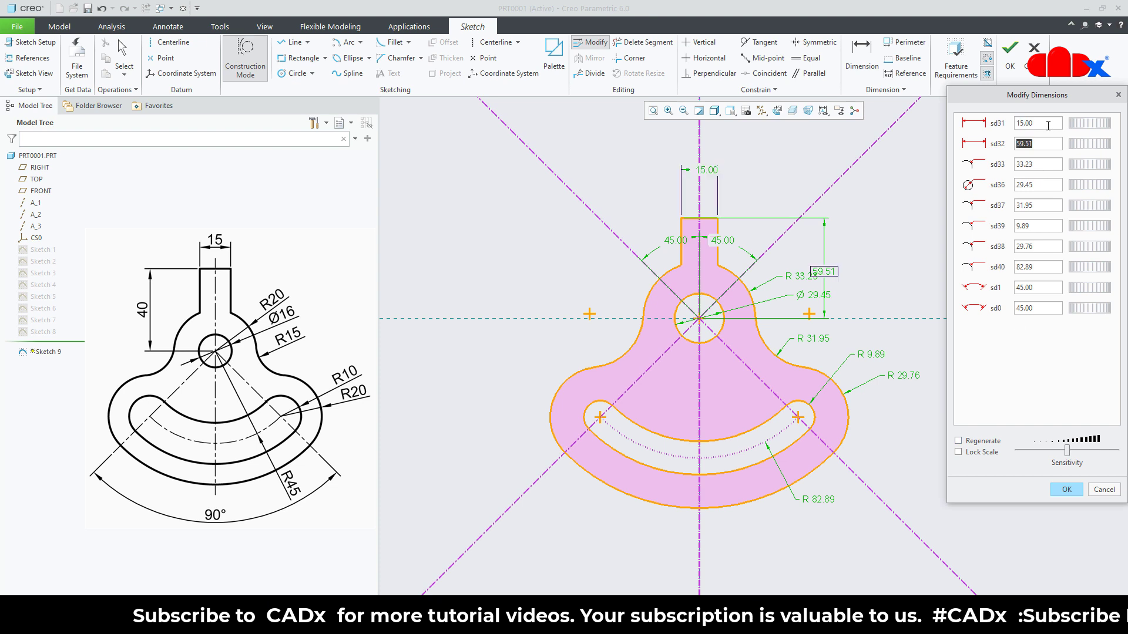
text(40)
key(Tab)
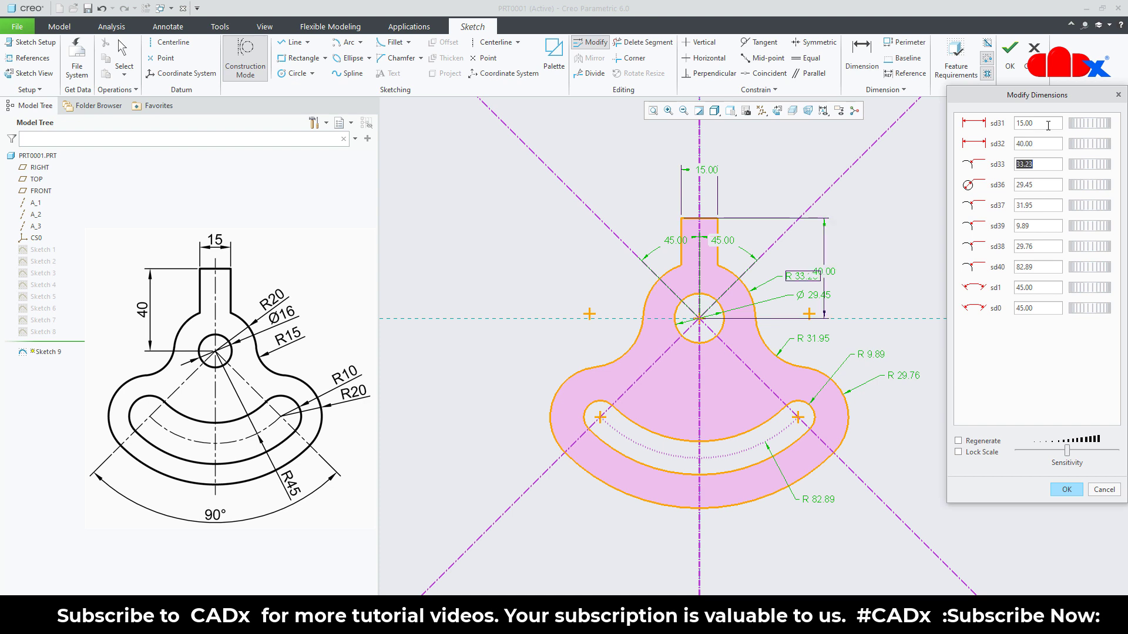
Set the outer hub arc's radius to 20 and the hub hole's diameter to 16
text(20)
key(Tab)
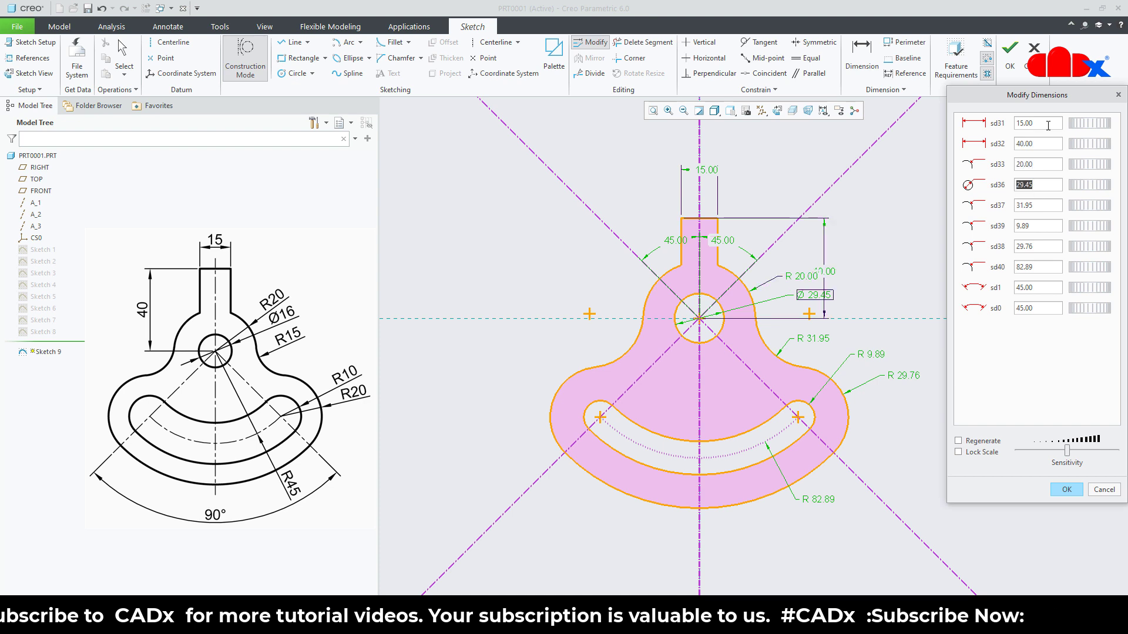
text(16)
key(Tab)
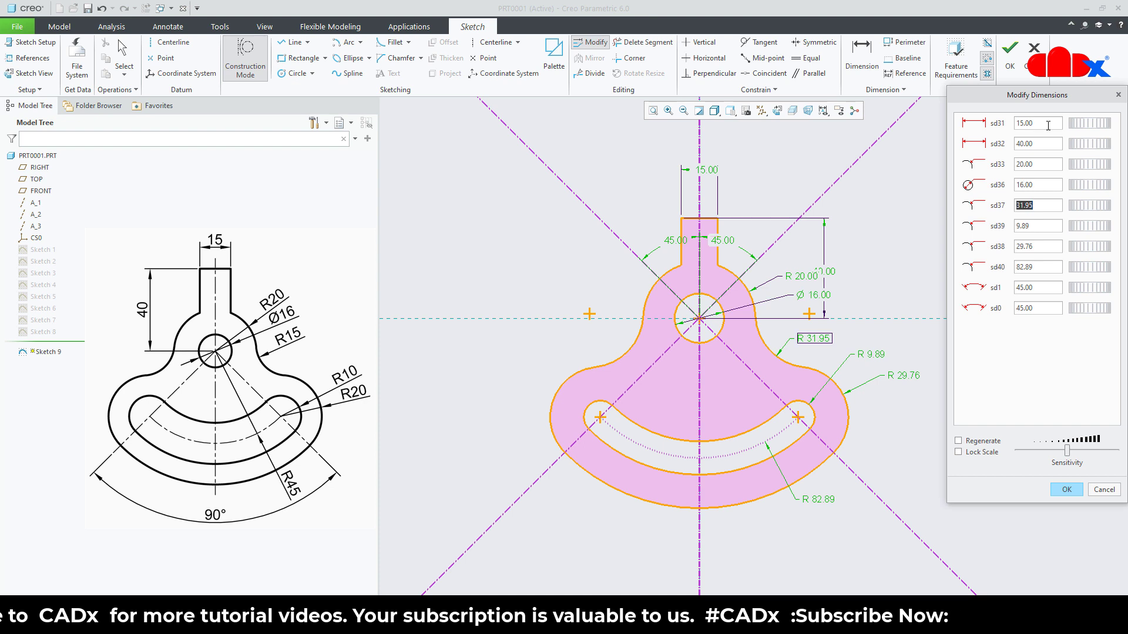
Set the radii of the right blend arc to 15, the slot's end arc to 10 and the outer end arc to 20
text(15)
key(Tab)
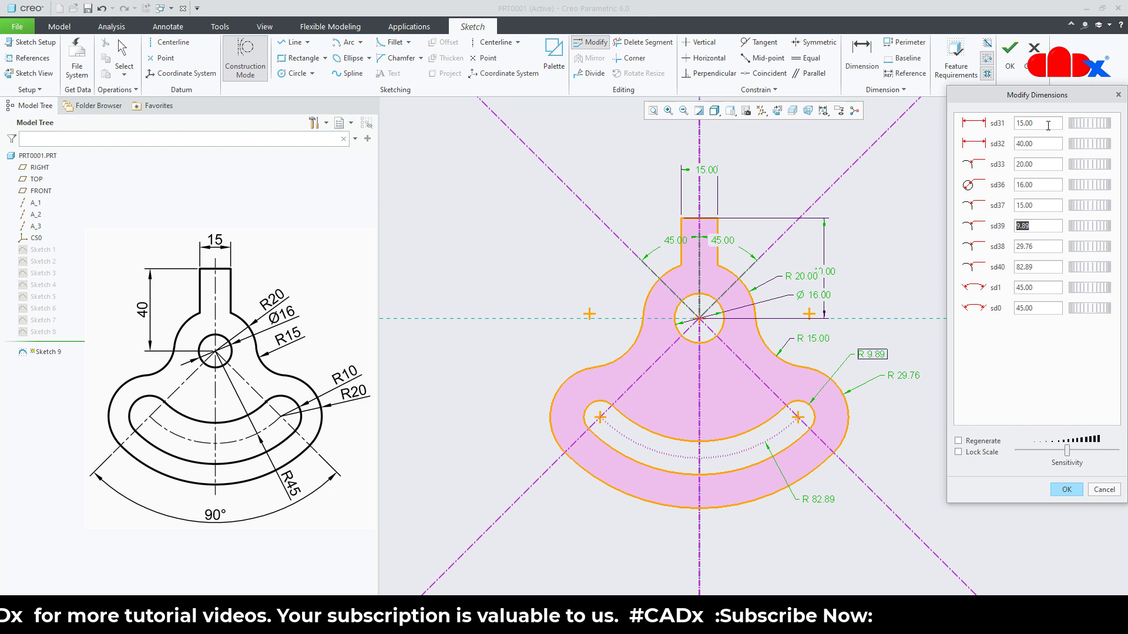
text(10)
key(Tab)
text(20)
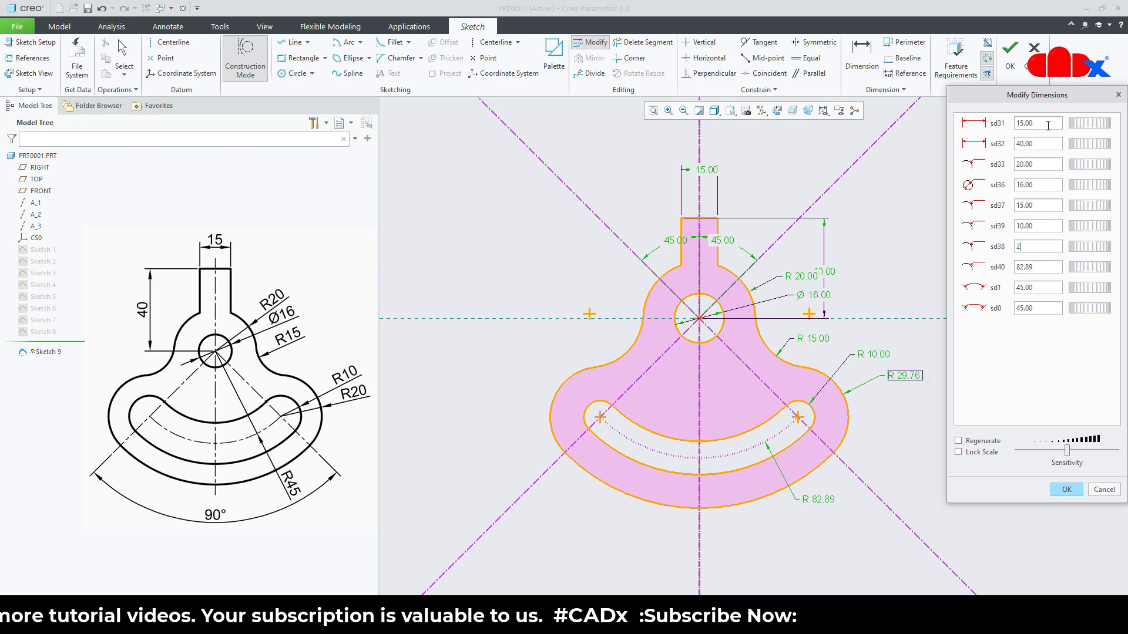
key(Tab)
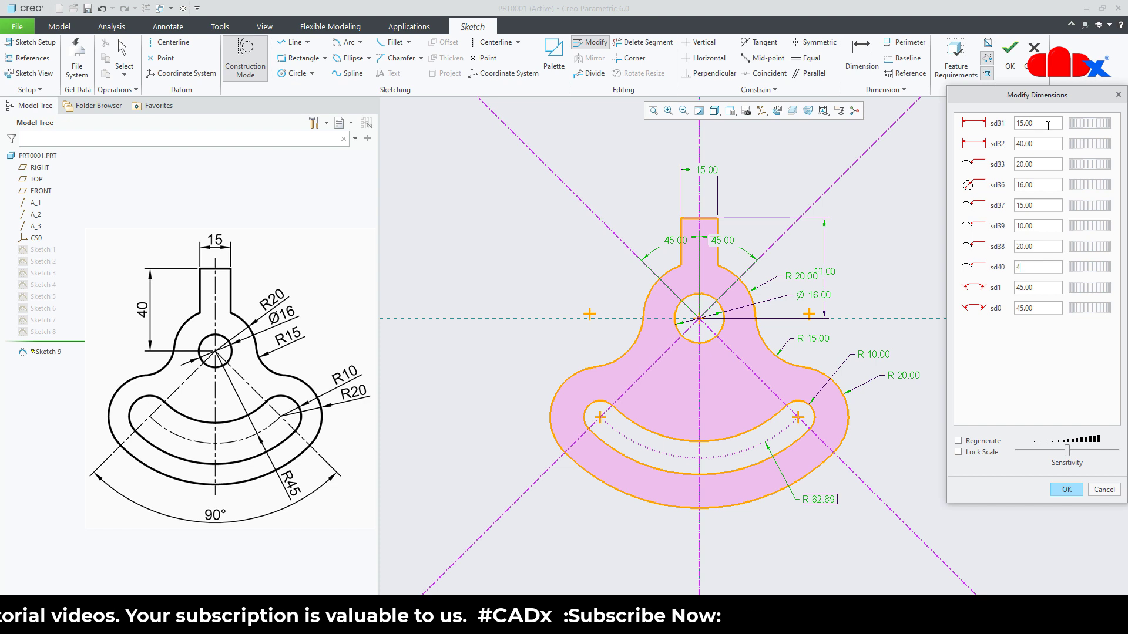
Set the radius of the construction arc along the slot's middle to 45 and apply all modified dimensions
text(45)
key(Tab)
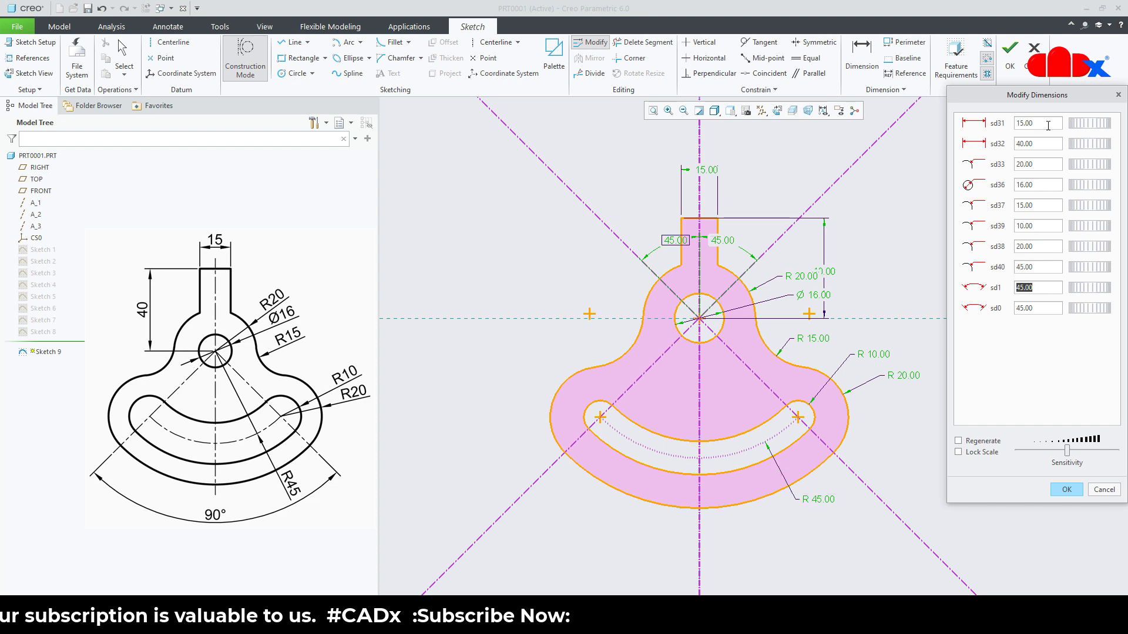
click(1065, 491)
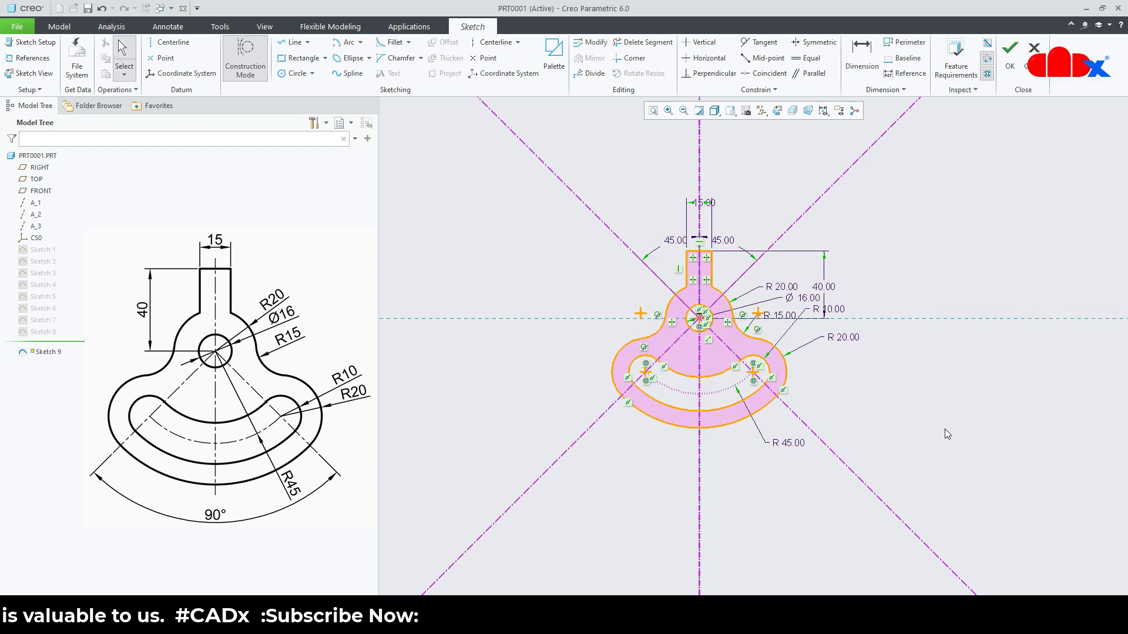
Refit the sketch, hide the constraint symbols to check the dimensions, and show the symbols again
click(653, 110)
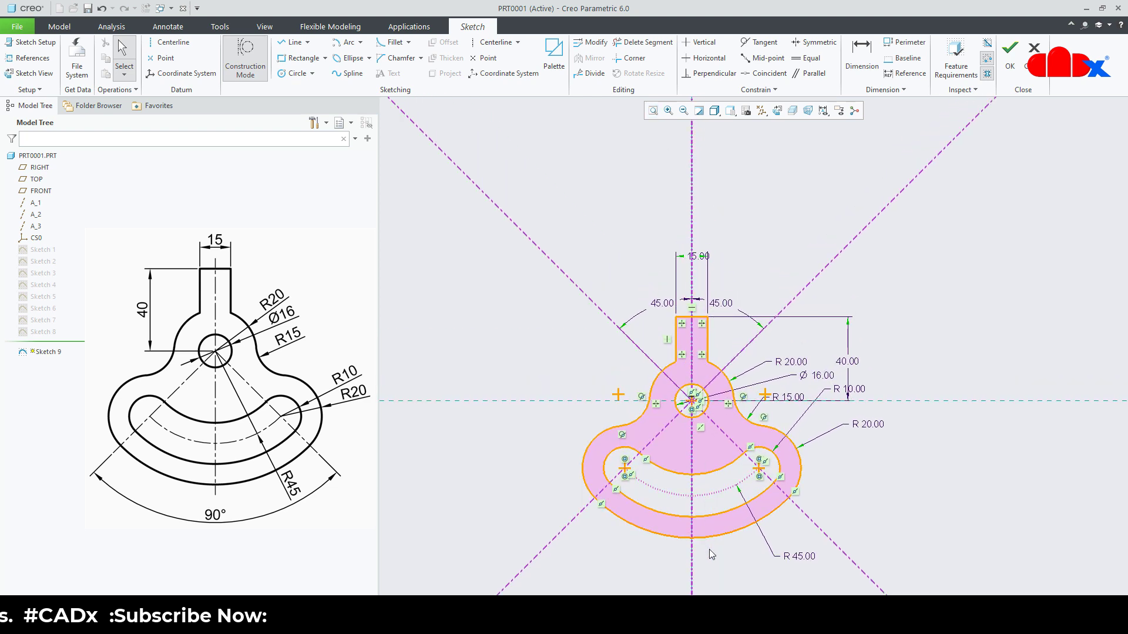
click(823, 110)
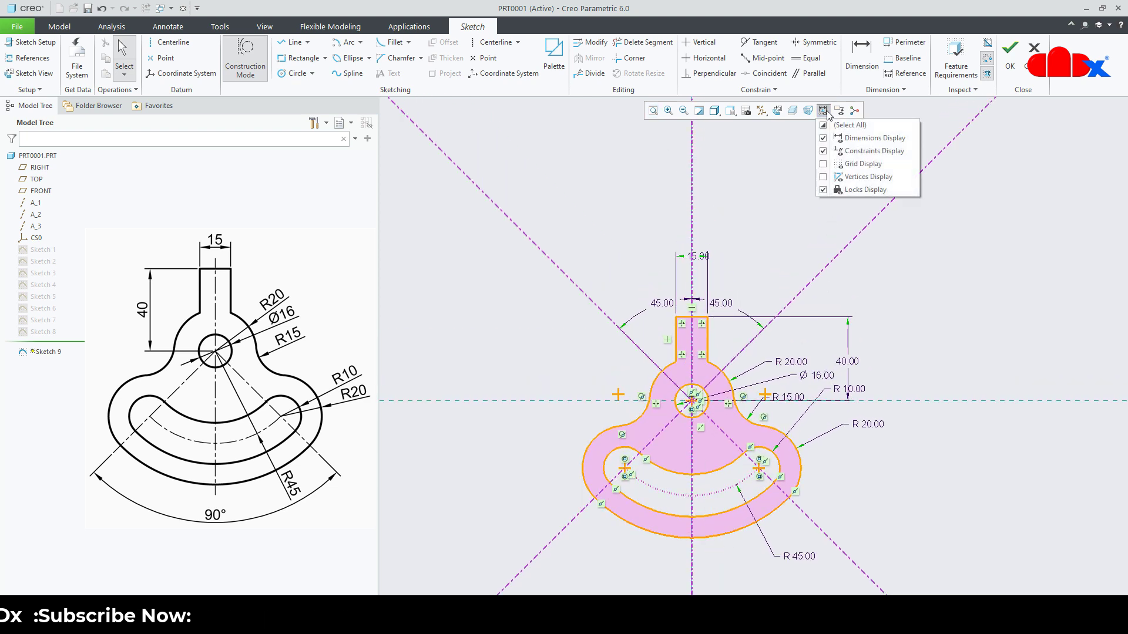
click(826, 151)
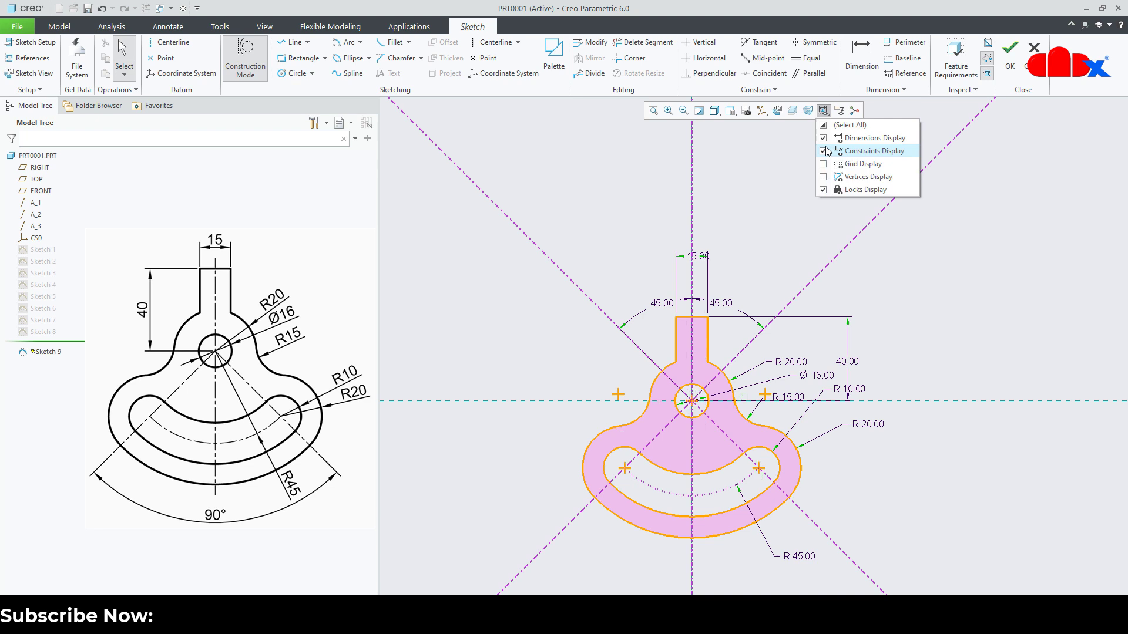
click(922, 304)
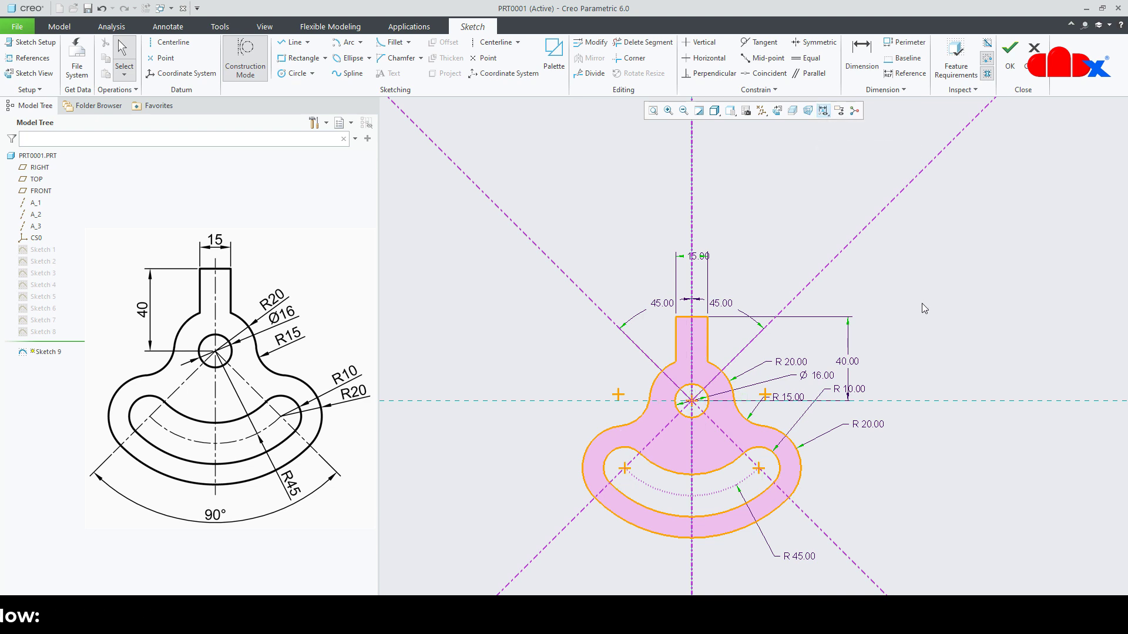
click(823, 111)
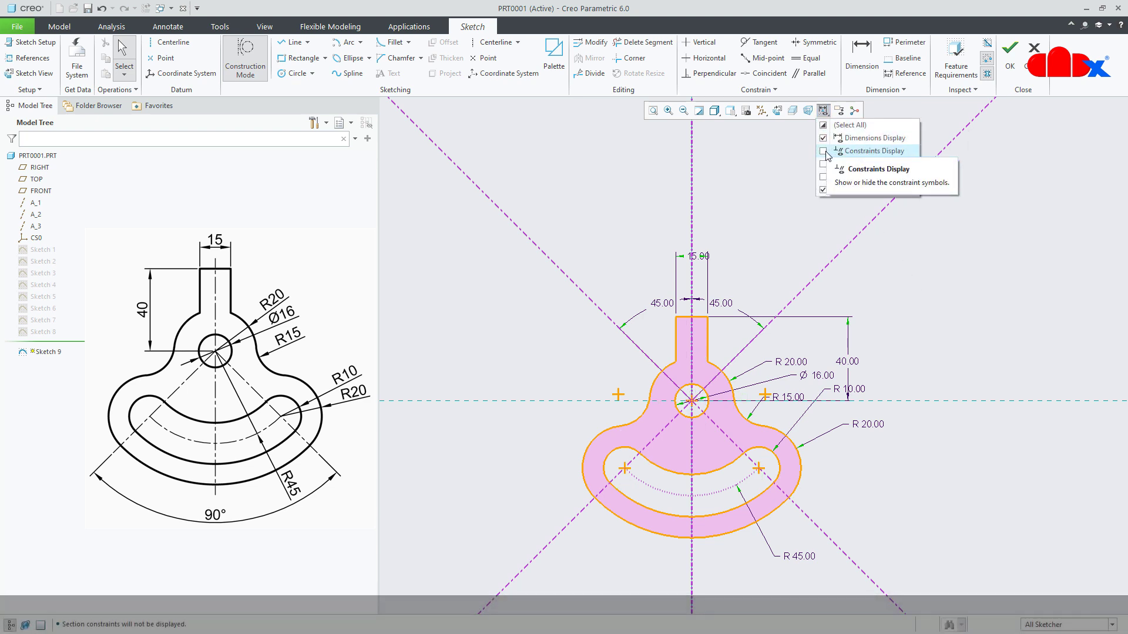
click(825, 151)
click(933, 348)
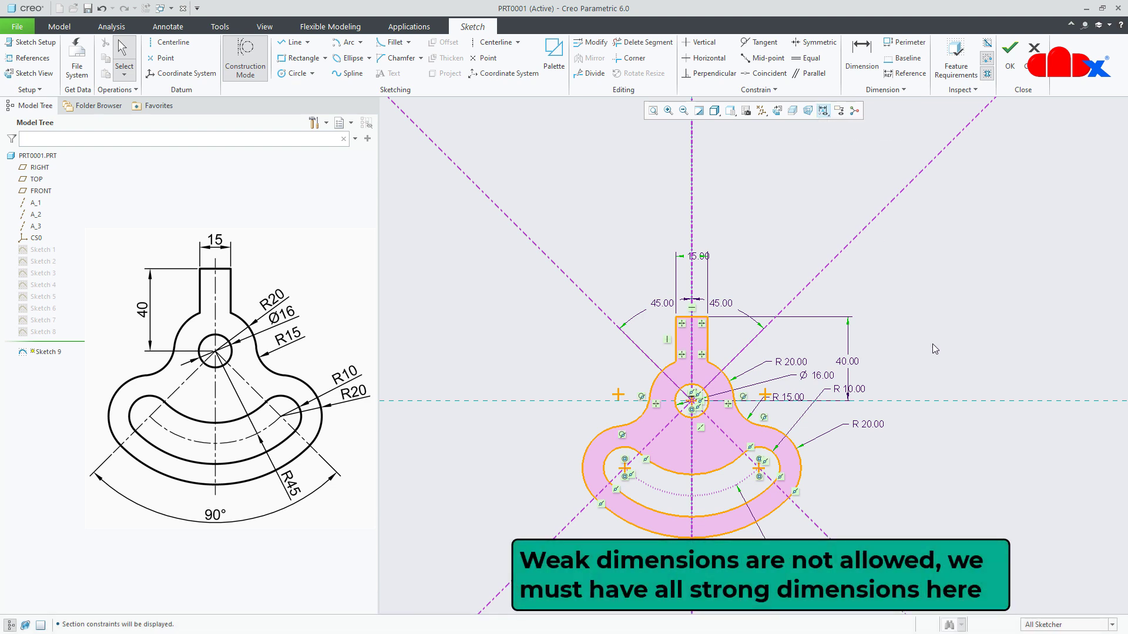
Accept the completed lever sketch and exit sketching
right_click(933, 348)
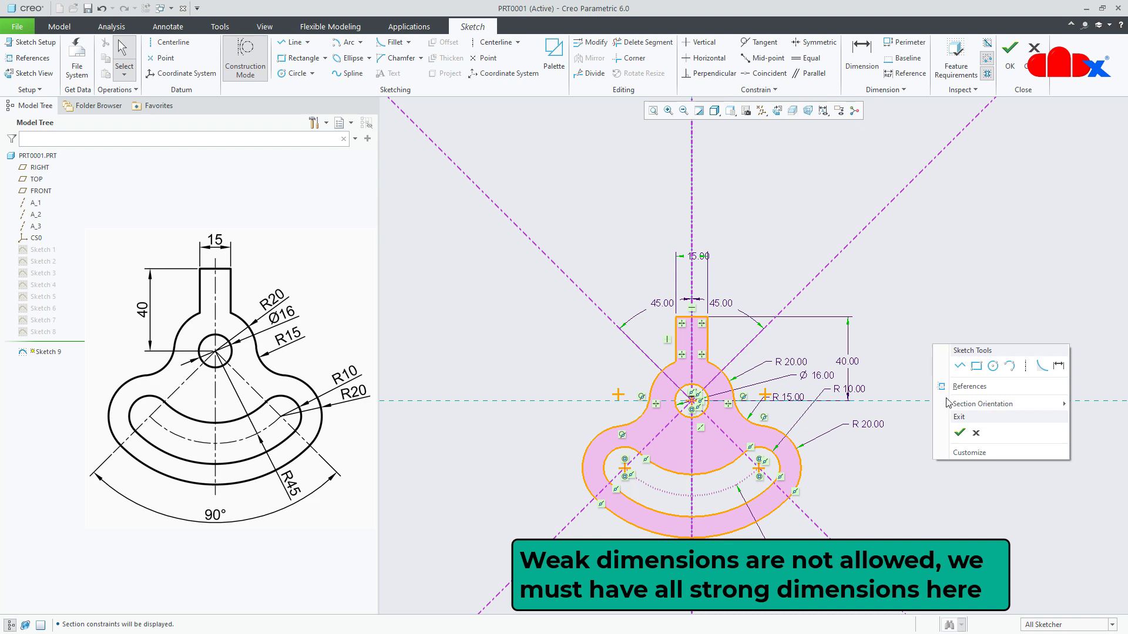
click(959, 434)
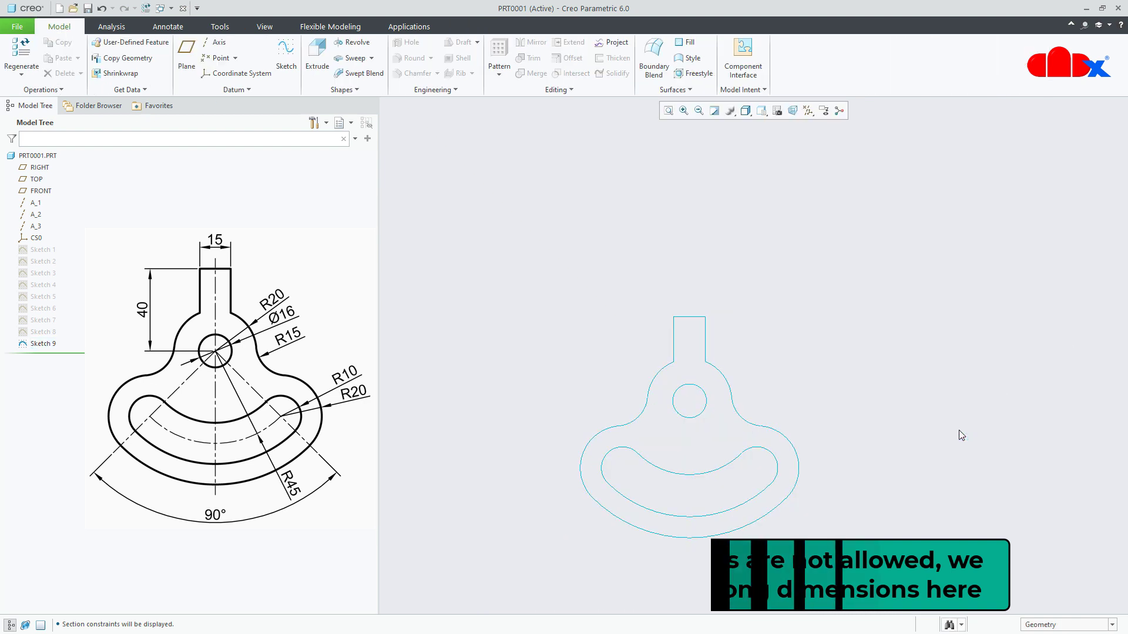